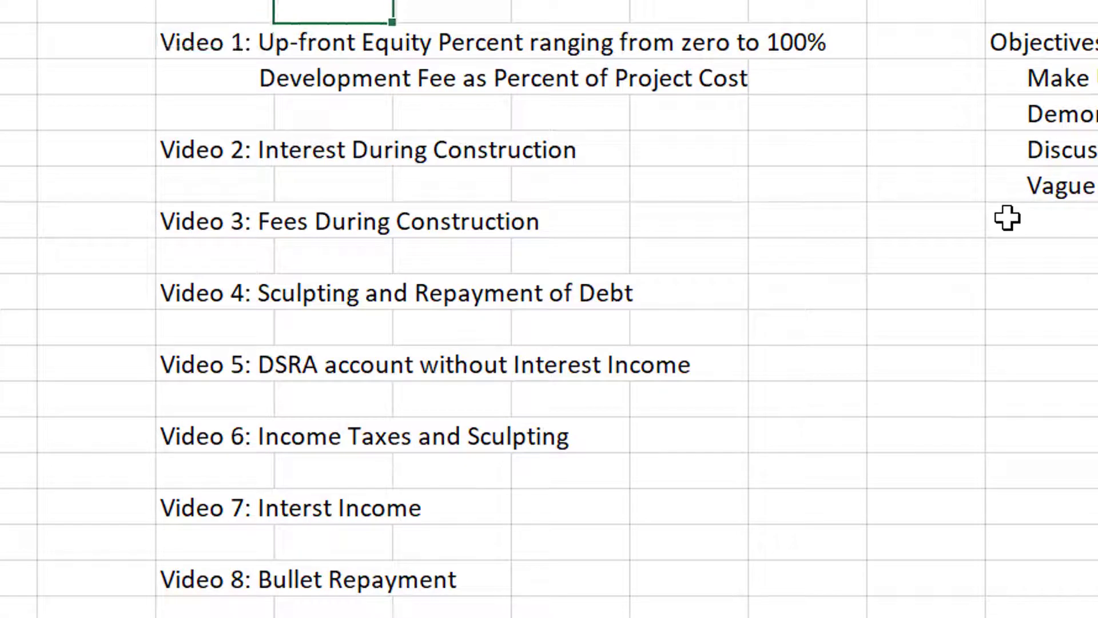
Review the Video 1 topics, Development Fee line and Objectives list on the intro sheet.
key(Down)
key(Left)
key(Left)
key(Left)
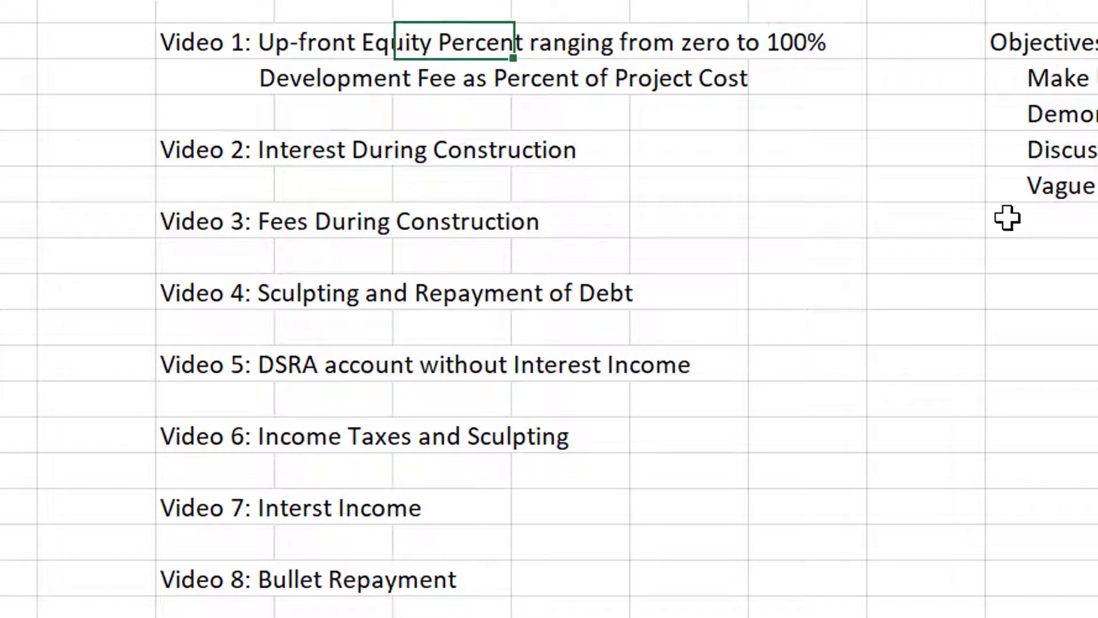
key(Down)
key(Left)
key(Left)
key(Right)
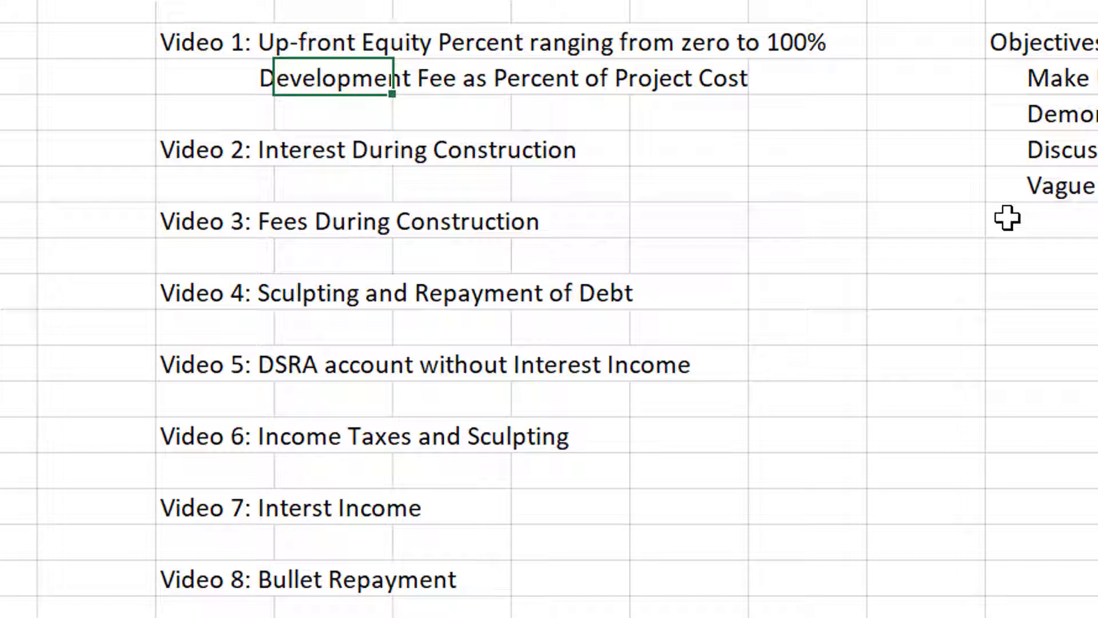
key(Up)
key(Left)
key(Right)
key(Right)
key(Right)
key(Right)
key(Right)
key(Right)
key(Right)
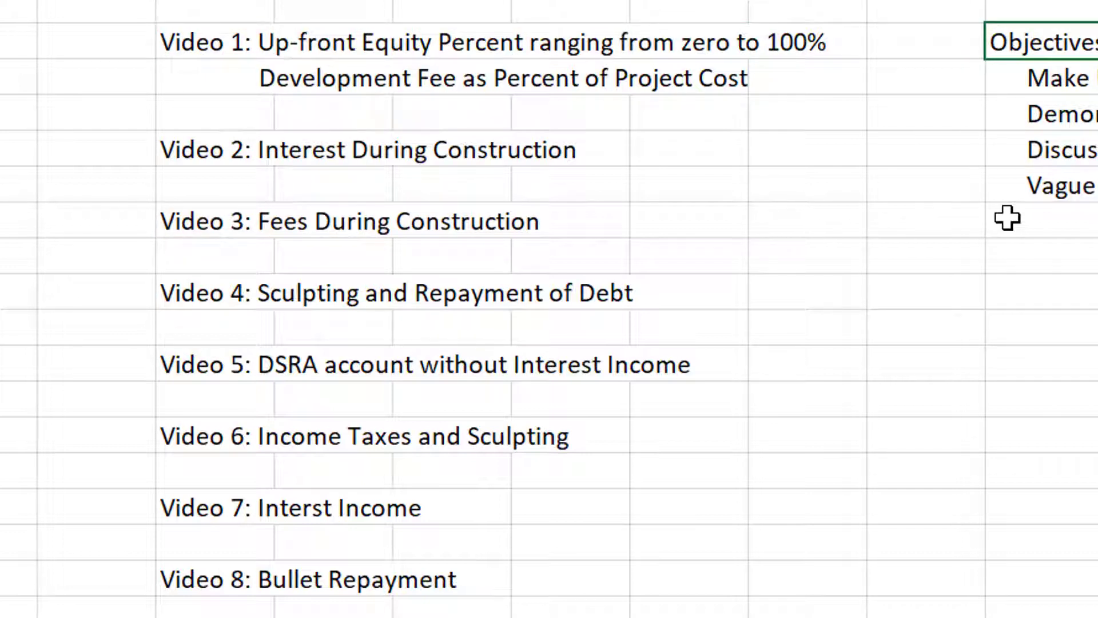
key(Down)
key(Down)
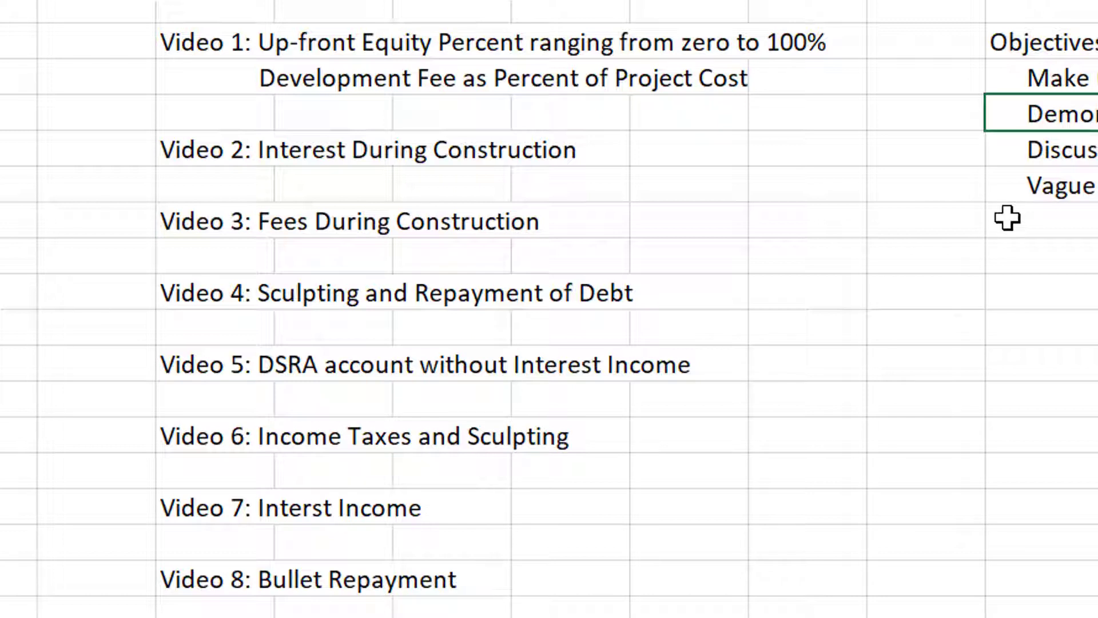
key(Up)
key(Up)
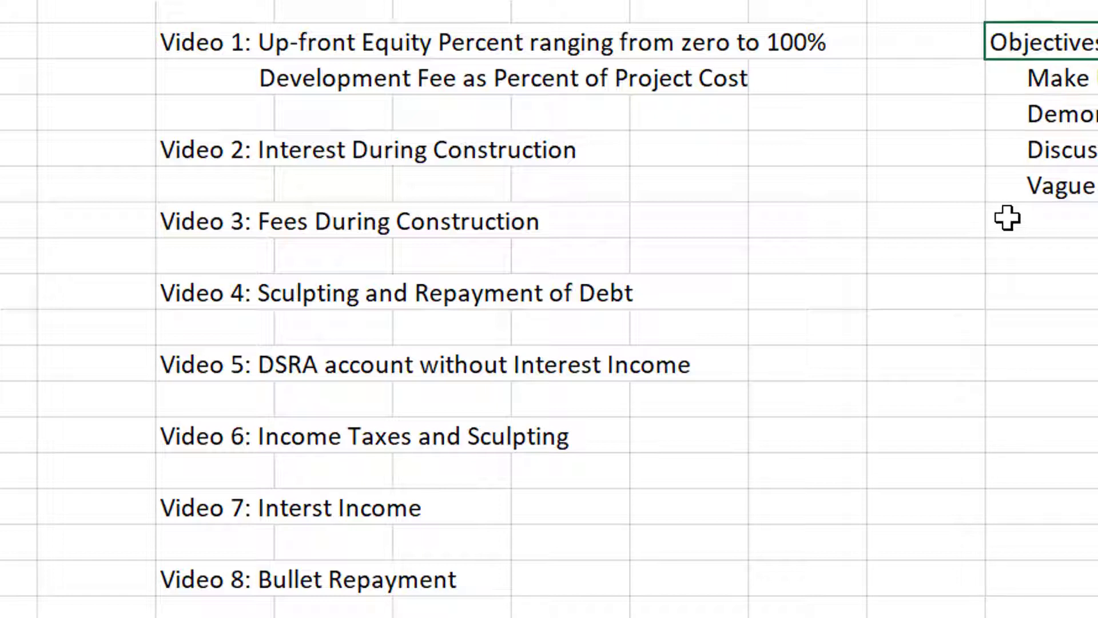
key(Left)
key(Left)
key(Left)
key(Left)
key(Left)
key(Left)
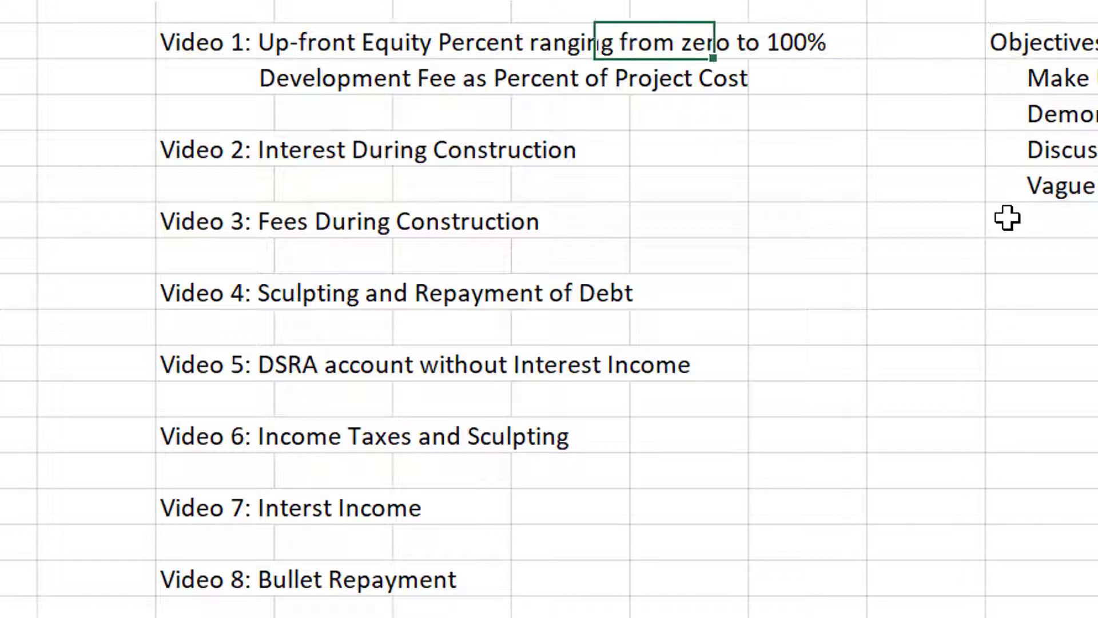
key(Left)
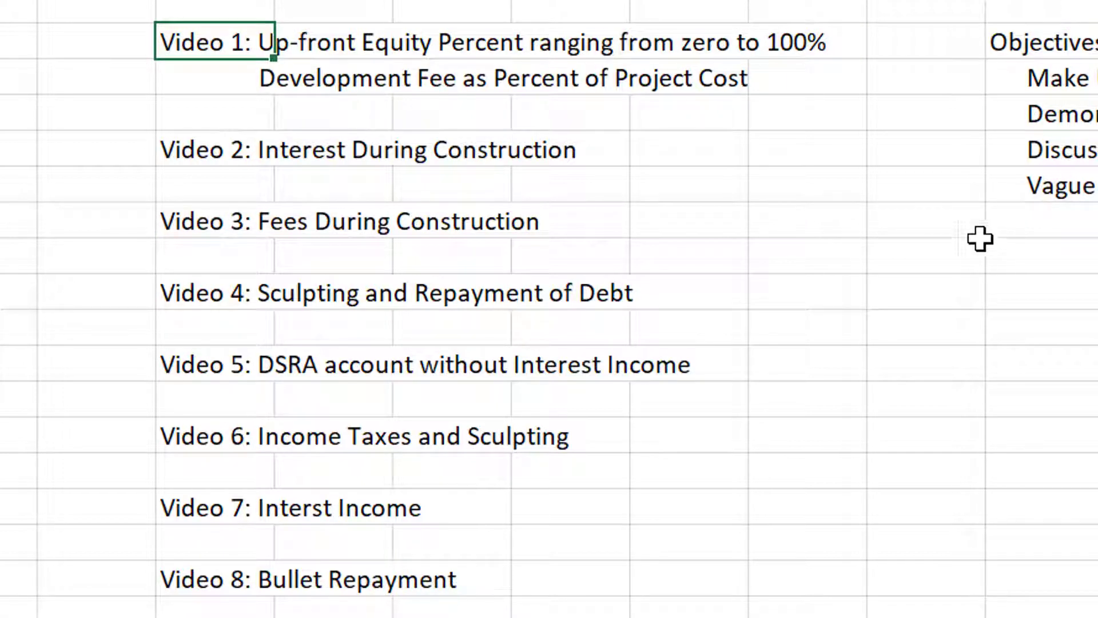
On the Model sheet, inspect the Start Date formula and the Development Months value of 10.
key(ctrl+Page_Down)
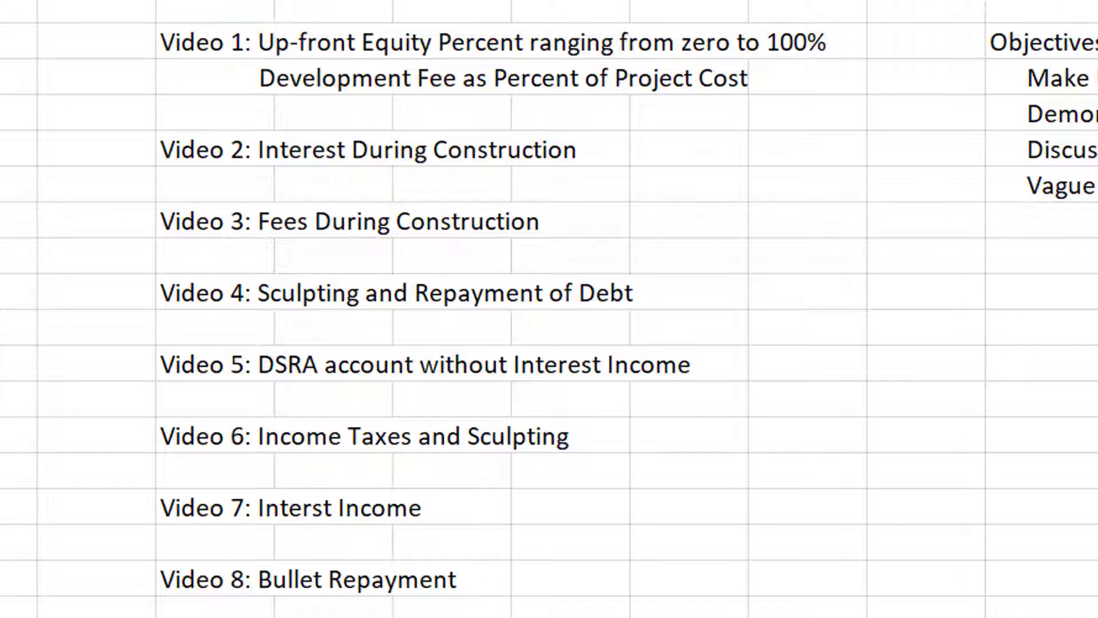
click(560, 315)
key(Left)
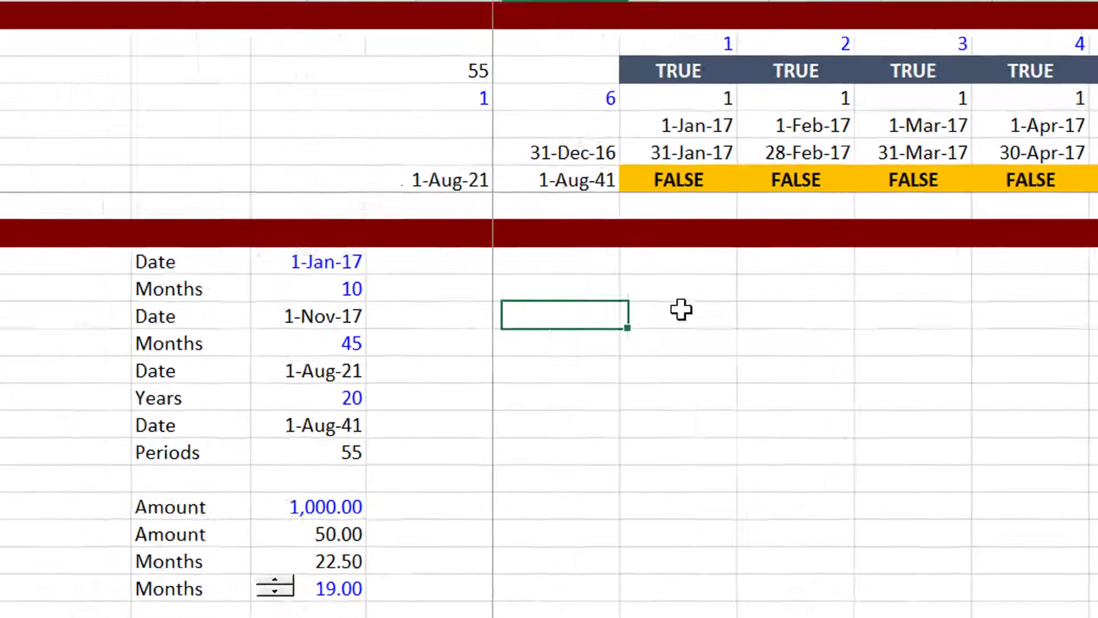
key(Left)
key(Left)
key(Left)
key(Up)
key(Up)
key(Up)
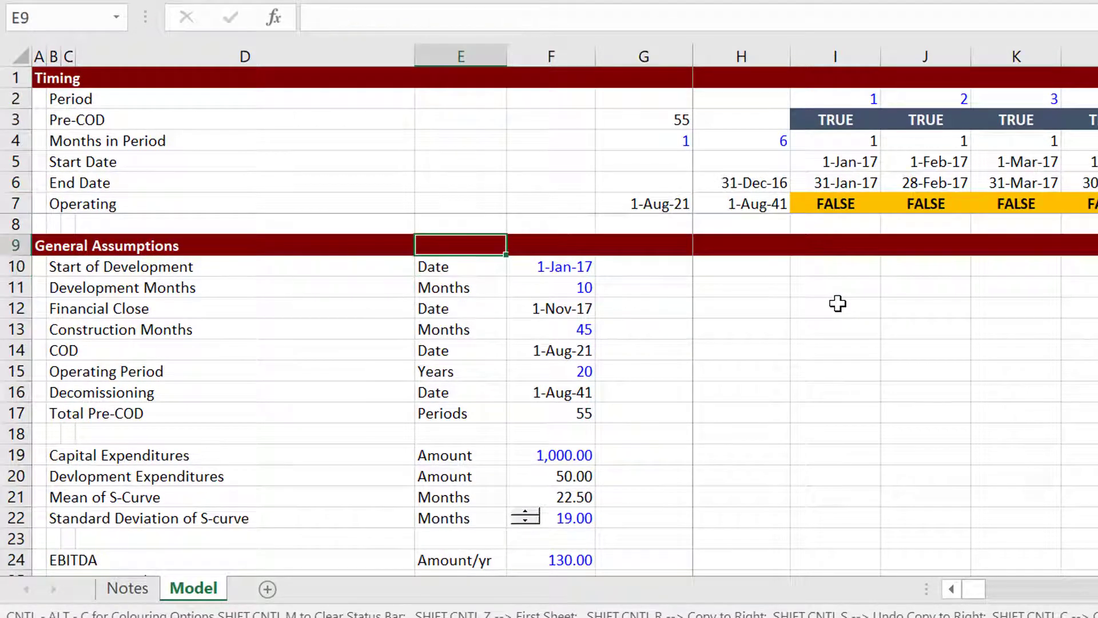
key(Up)
key(Up)
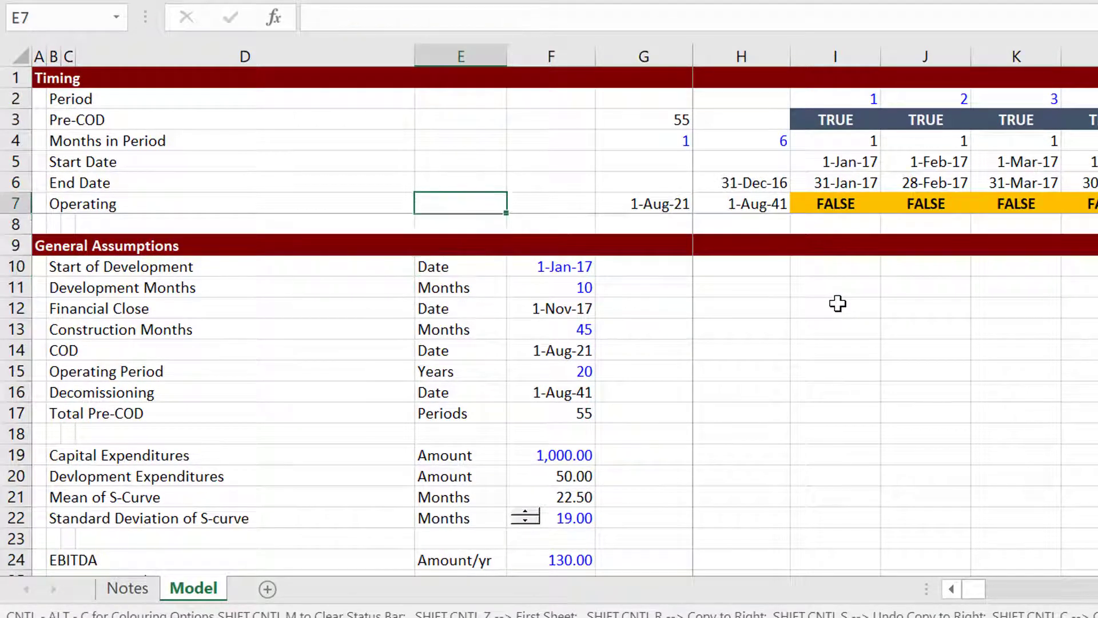
key(Right)
key(Down)
key(Down)
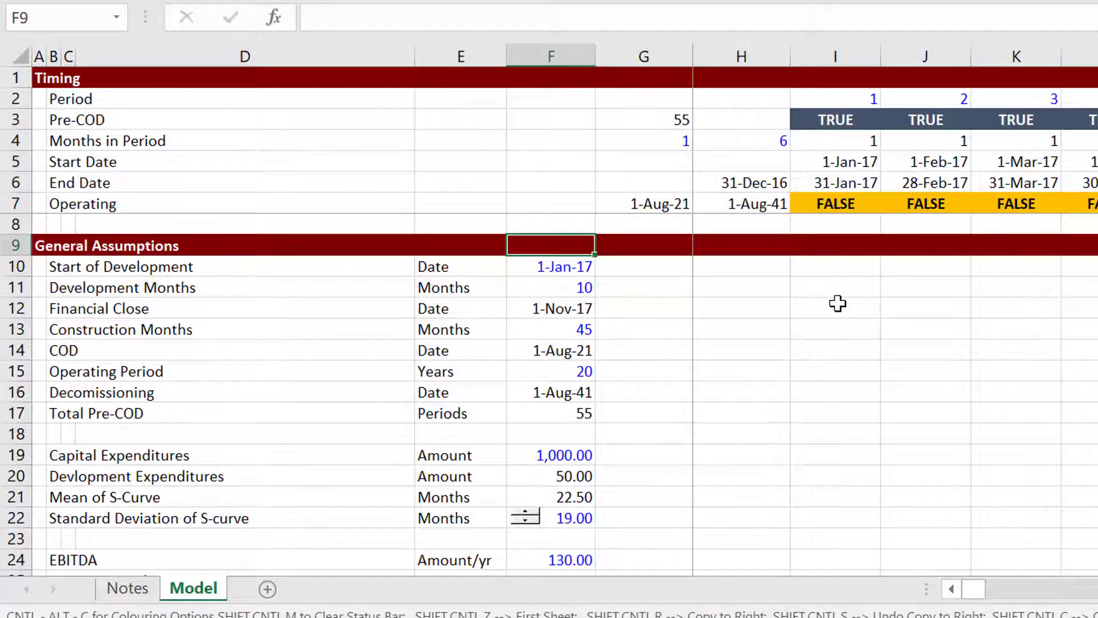
key(Down)
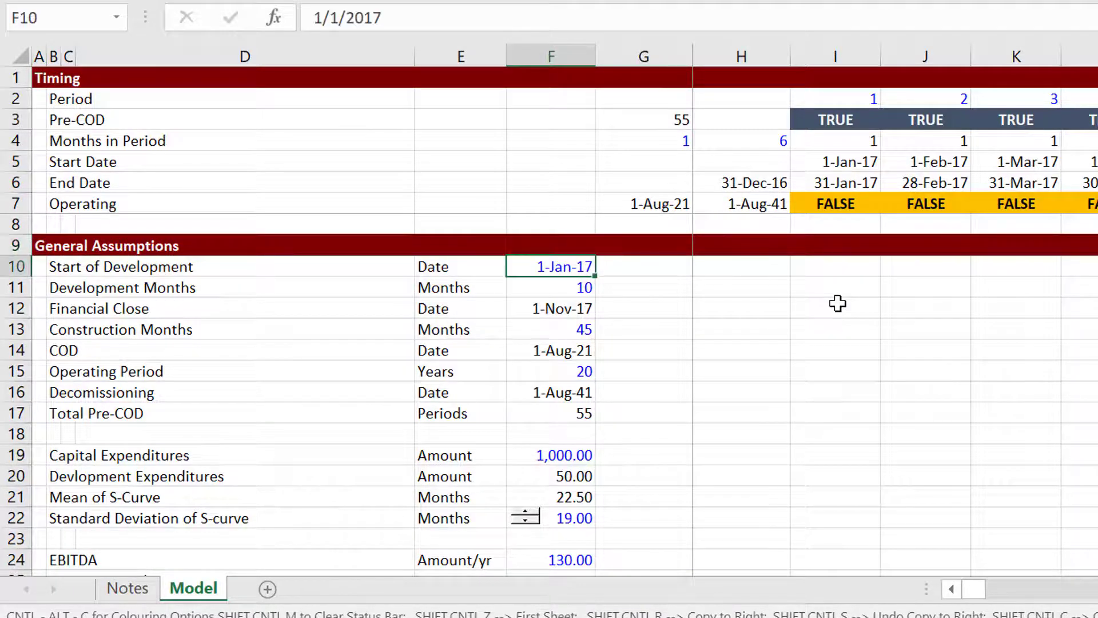
key(Up)
key(Up)
key(Up)
key(Up)
key(Up)
key(Right)
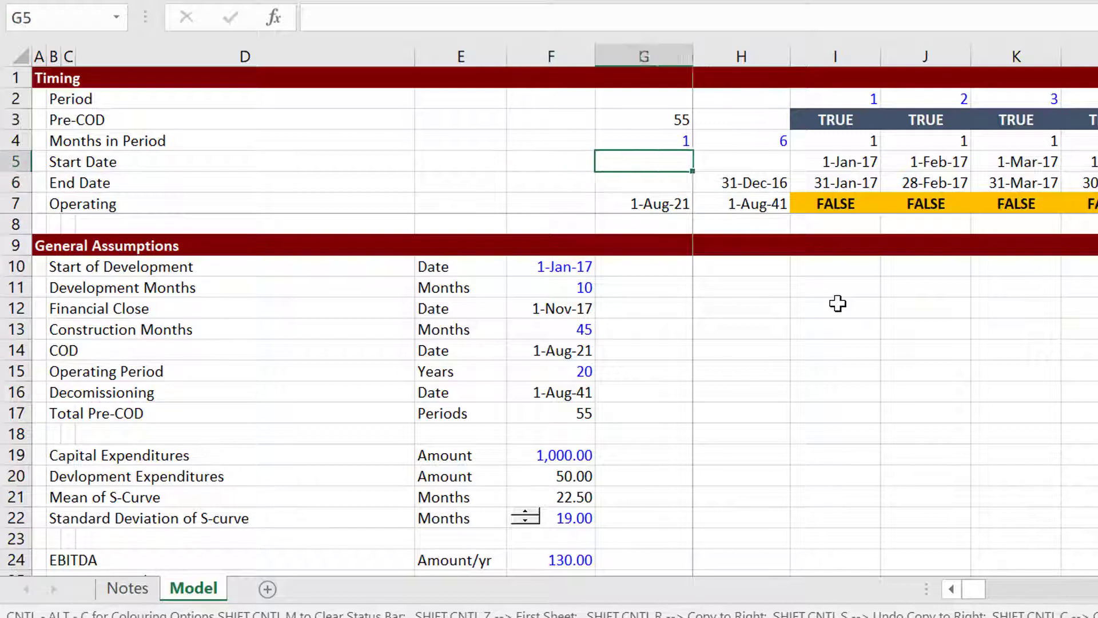
key(Right)
key(Right)
key(Right)
key(Right)
key(Right)
key(Right)
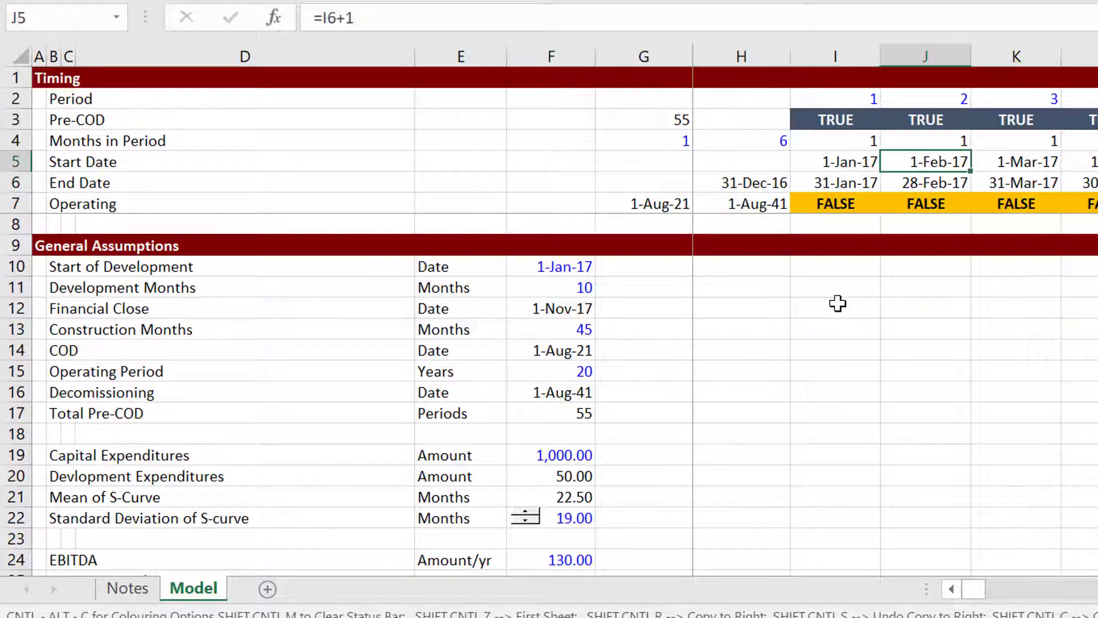
key(Left)
key(Left)
key(Left)
key(Left)
key(Left)
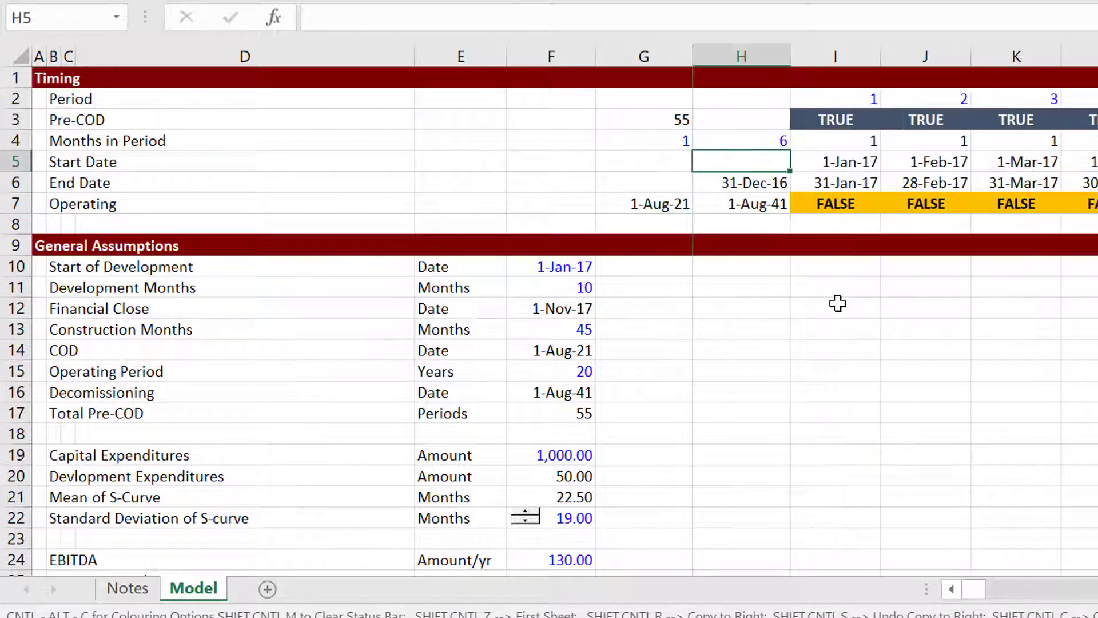
key(Down)
key(Down)
key(Down)
key(Down)
key(Down)
key(Left)
Move right across the monthly periods to periods 49–52 and the COD start-date formula.
key(Left)
key(Down)
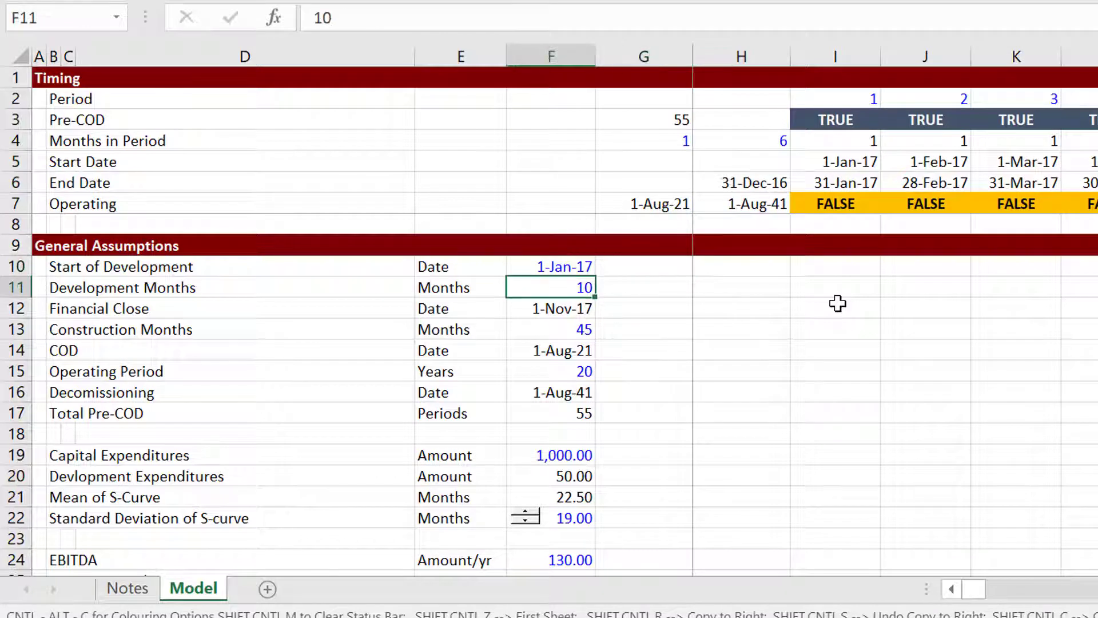
key(Down)
key(Up)
key(Right)
key(Left)
key(Right)
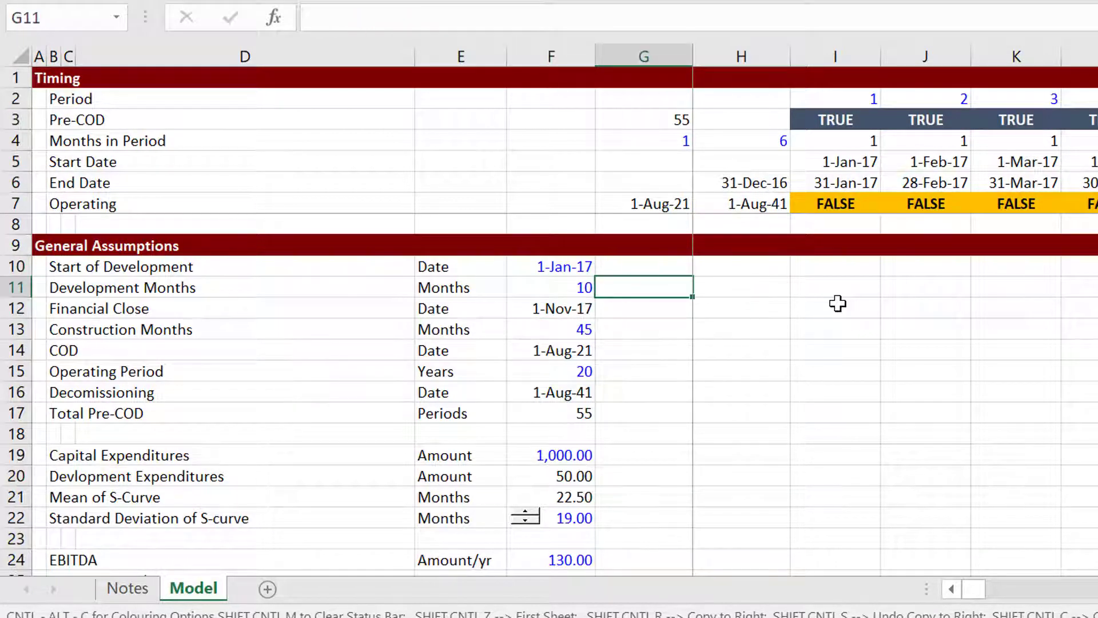
key(ctrl+Right)
key(Right)
key(Right)
key(Right)
key(Right)
key(Right)
key(Right)
key(Right)
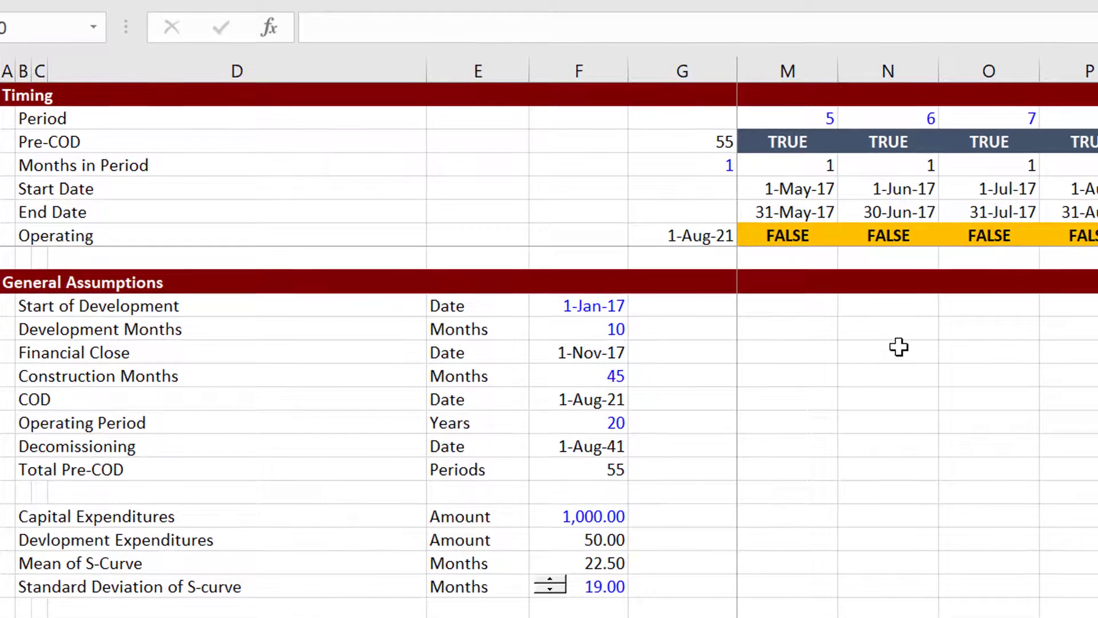
key(Home)
key(Left)
key(Left)
key(Left)
key(Left)
key(Left)
key(Left)
key(Left)
key(Left)
key(Left)
key(Left)
key(Left)
key(Left)
key(Down)
key(Down)
key(Down)
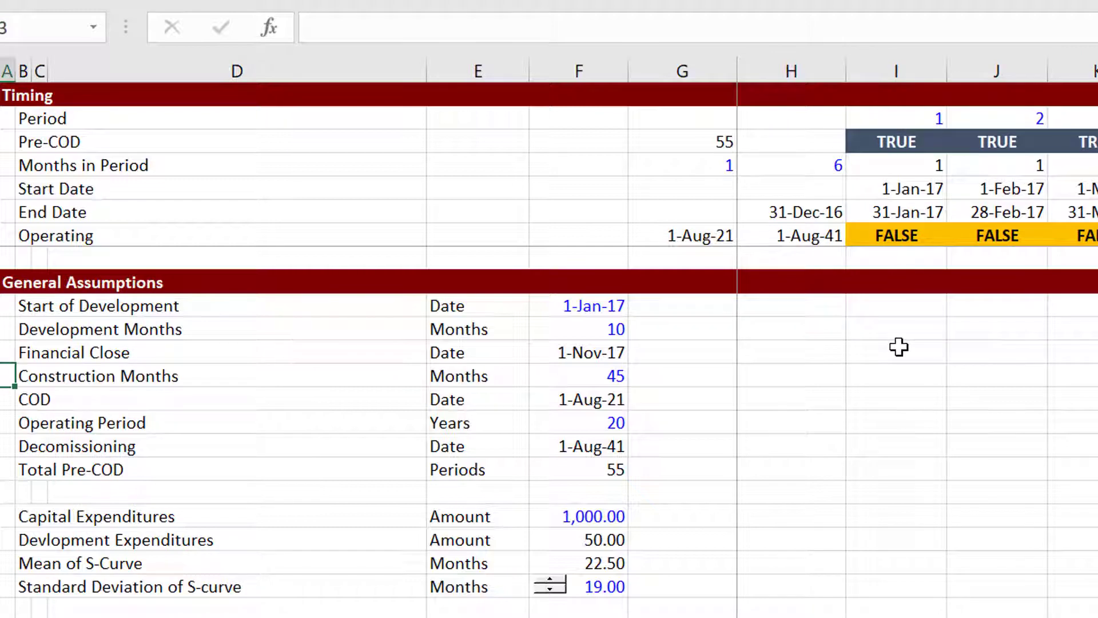
key(Right)
key(Right)
key(Right)
key(Right)
key(Right)
key(Right)
key(Right)
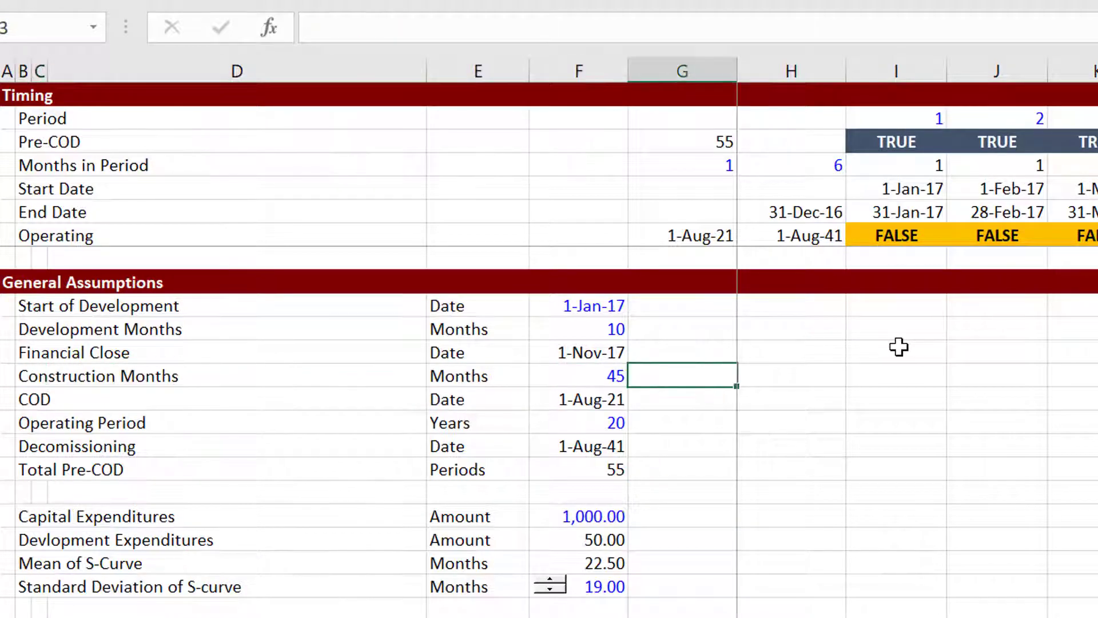
key(Right)
key(Right)
key(Right)
key(Right)
key(Right)
key(Right)
key(Right)
key(Right)
key(Right)
key(Right)
key(Right)
key(Right)
key(Right)
key(Right)
key(Right)
key(Right)
key(Right)
key(Right)
key(Right)
key(Right)
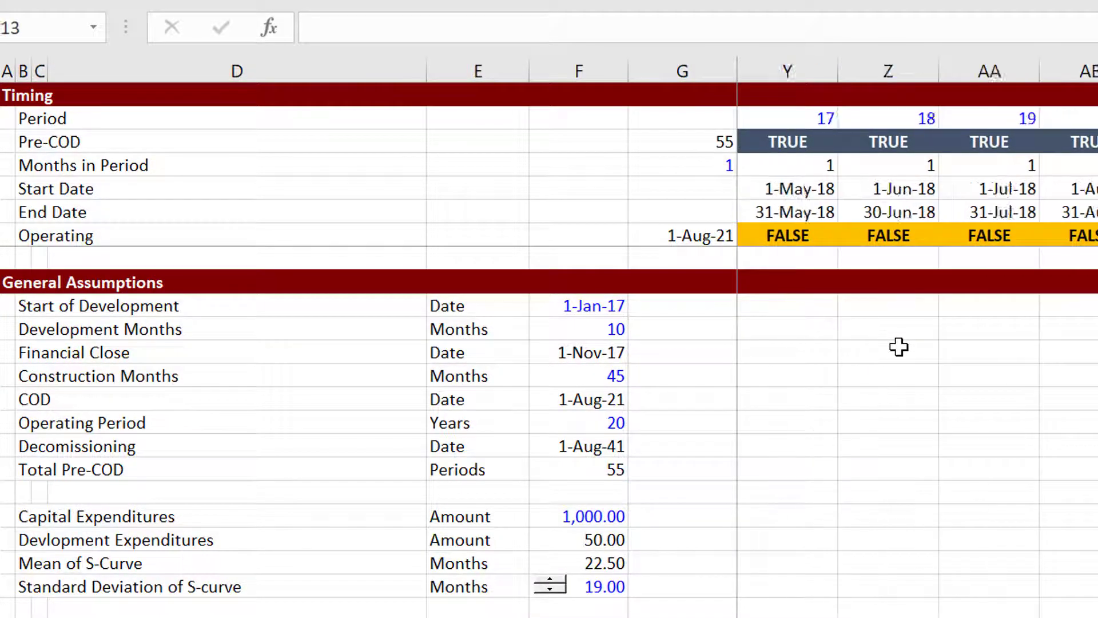
key(Right)
key(Right)
key(Right)
key(Right)
key(Right)
key(Right)
key(Right)
key(Right)
key(Right)
key(Right)
key(Right)
key(Right)
key(Right)
key(Right)
key(Right)
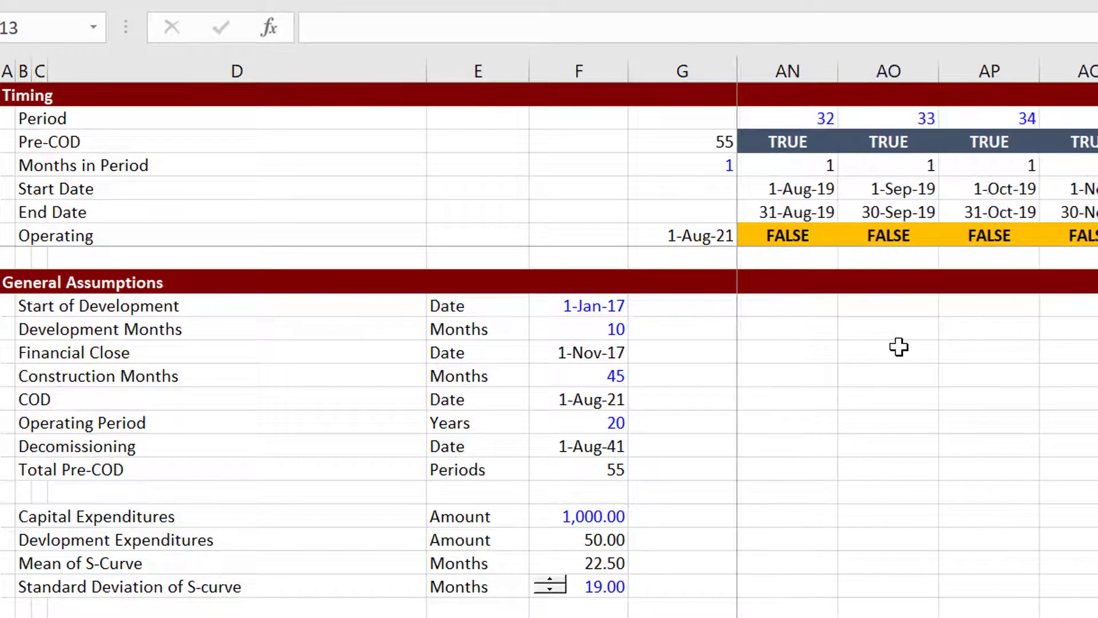
key(Right)
key(Right)
key(Right)
key(Right)
key(Right)
key(Right)
key(Right)
key(Right)
key(Right)
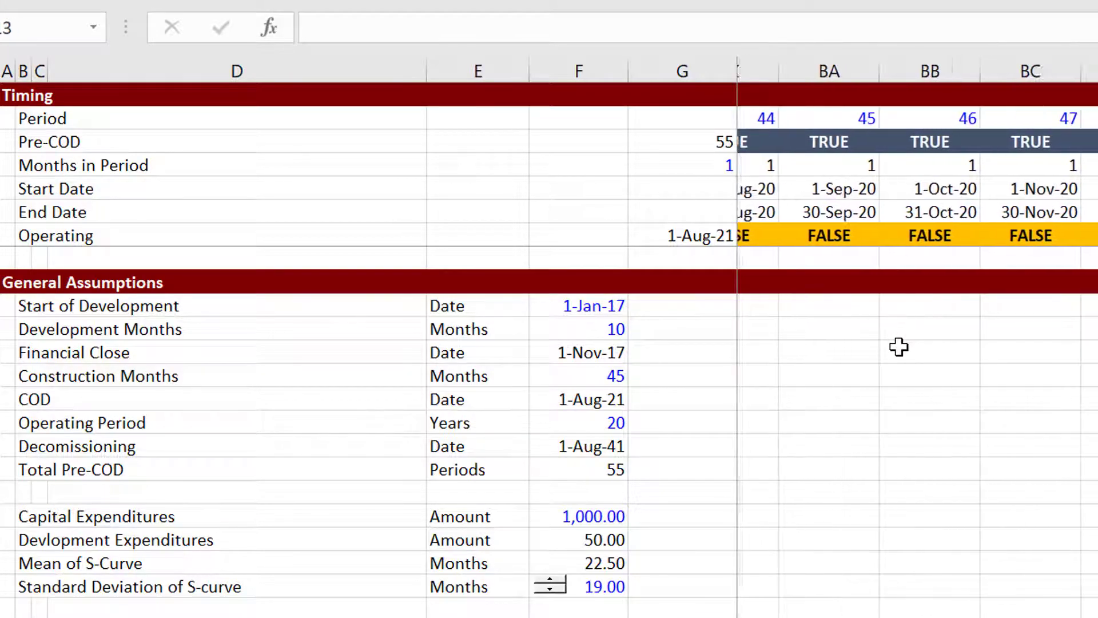
key(Right)
key(Right)
key(Right)
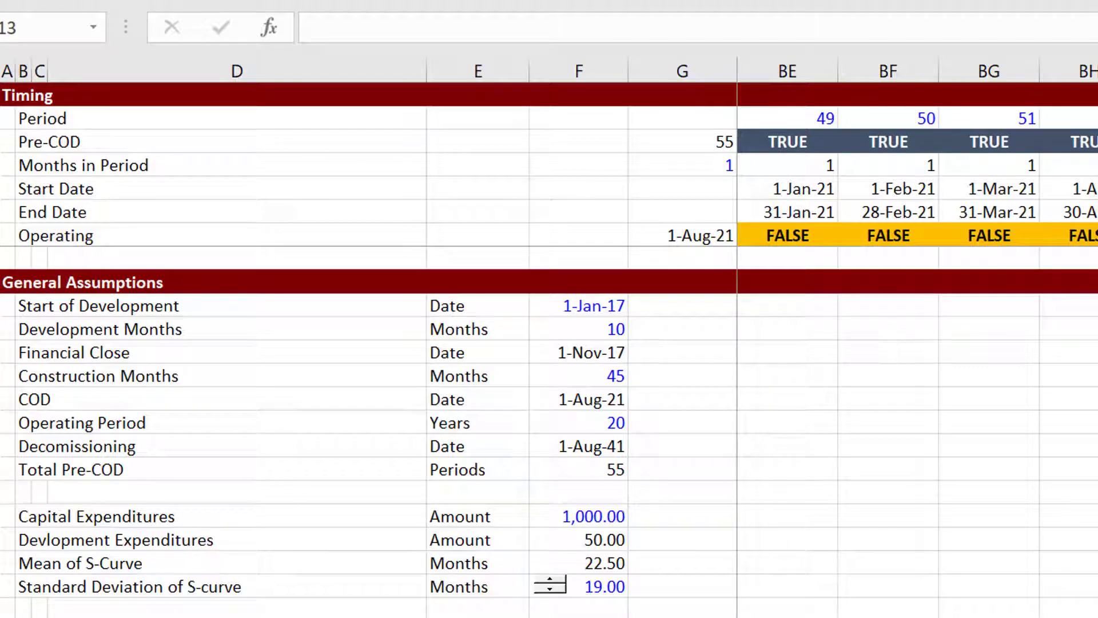
click(1092, 248)
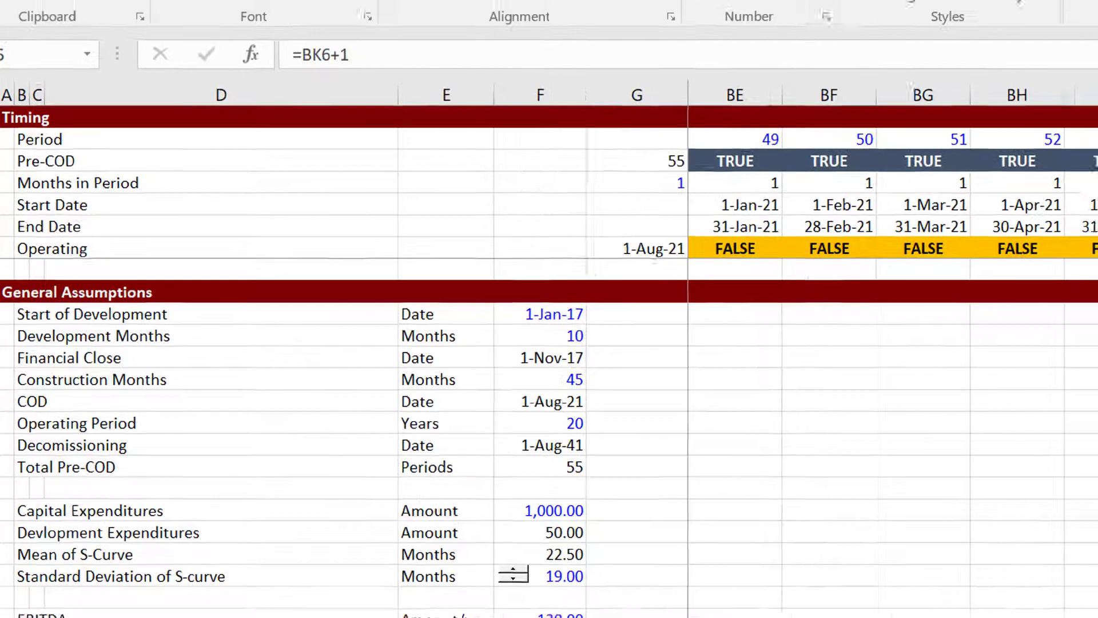
Compare the start-date, EDATE end-date and Decommissioning date formulas.
key(Down)
key(Up)
key(Down)
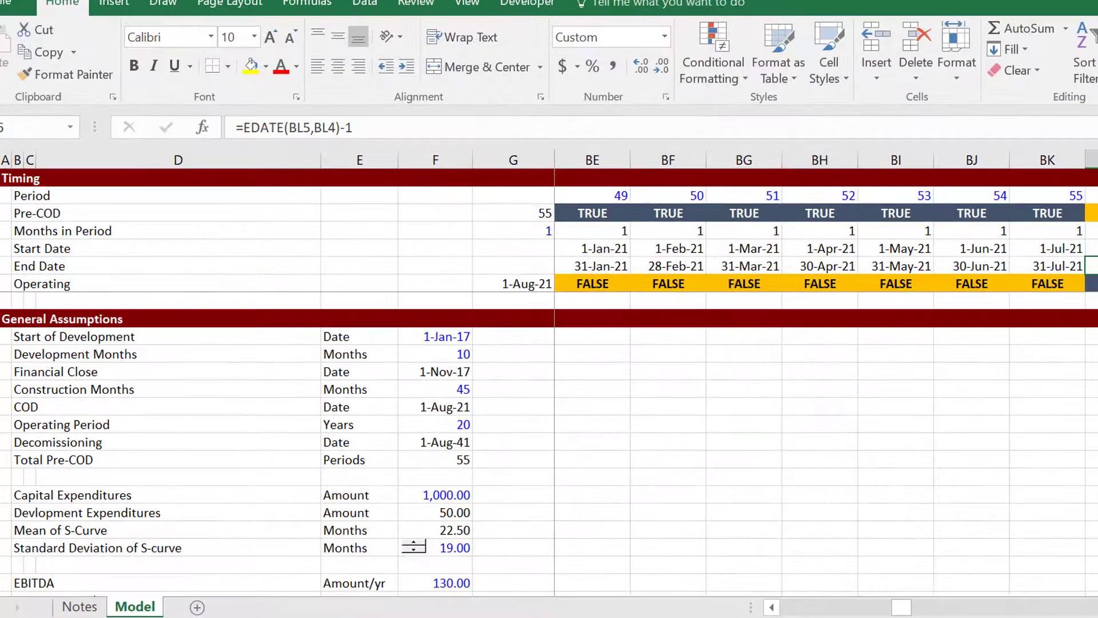
key(Left)
key(Left)
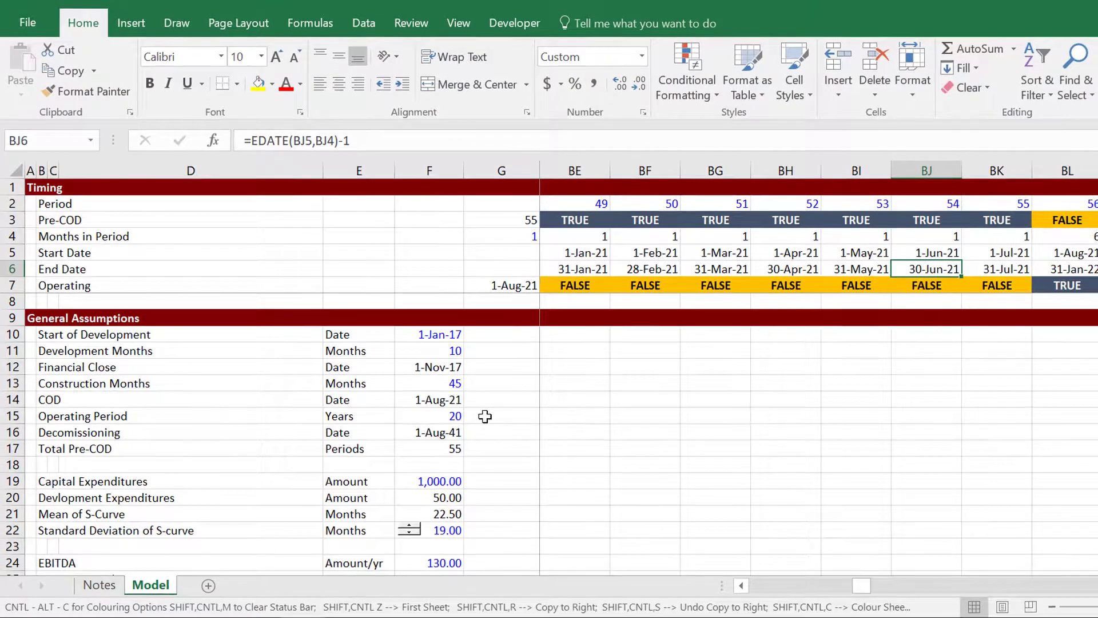
click(485, 416)
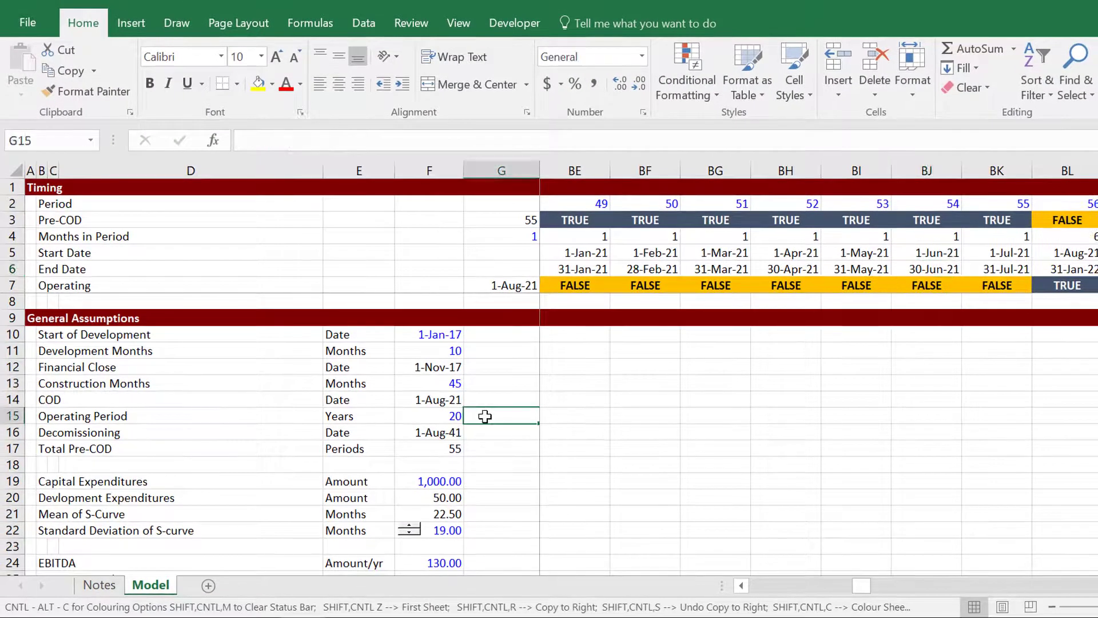
key(Left)
key(Left)
key(Right)
key(Down)
Review capex, S-curve, EBITDA growth, depreciation and pre-tax IRR inputs, then open Colouring Options.
key(Down)
key(Down)
key(Down)
key(Down)
key(Down)
key(Down)
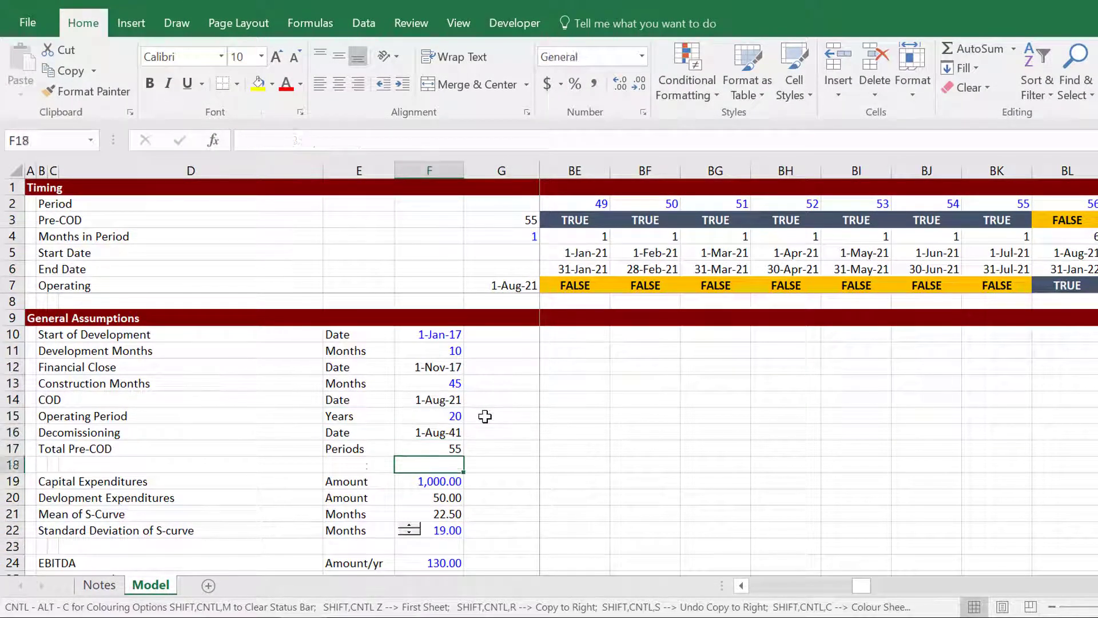
key(Down)
key(Down)
key(Down)
key(Down)
key(Down)
key(Down)
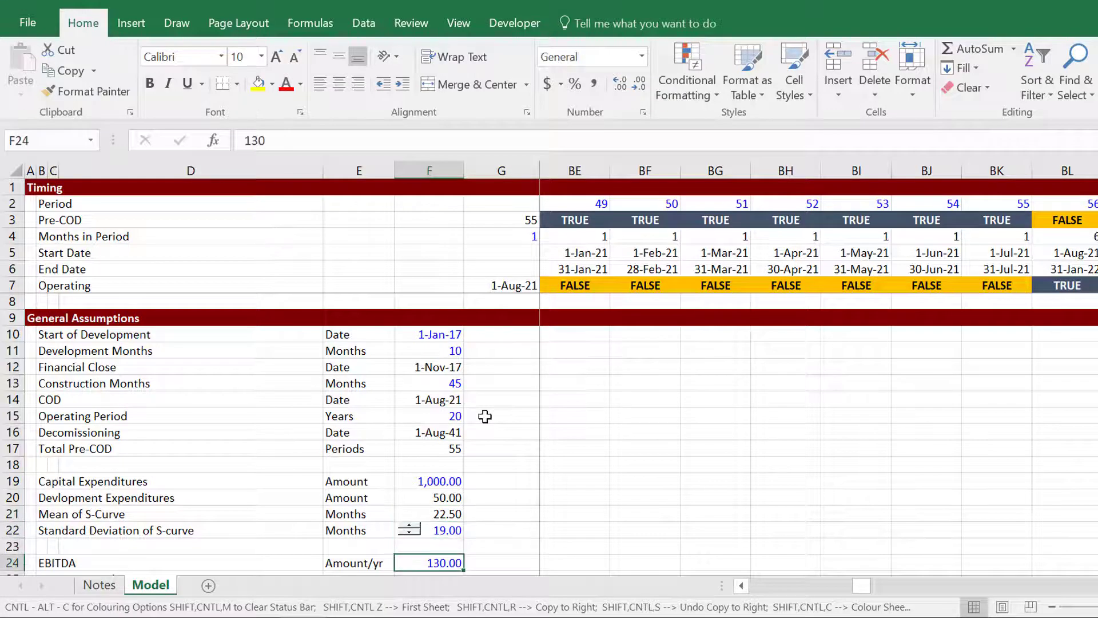
key(Up)
key(Up)
key(Up)
key(Up)
key(Up)
key(Up)
key(Up)
key(Up)
key(Up)
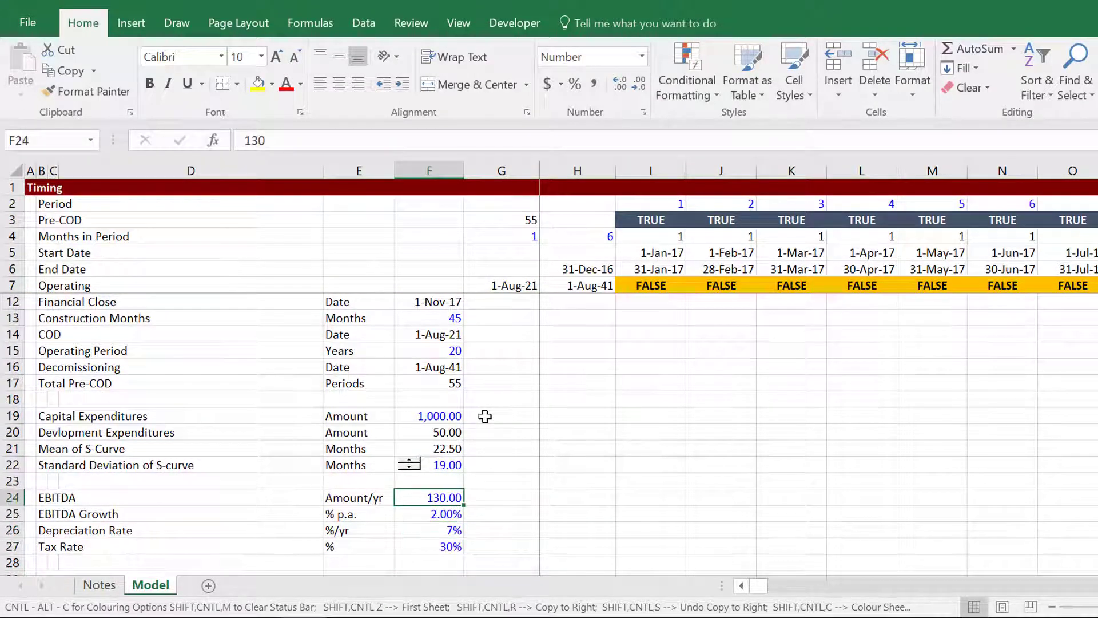
key(Down)
key(Down)
key(Down)
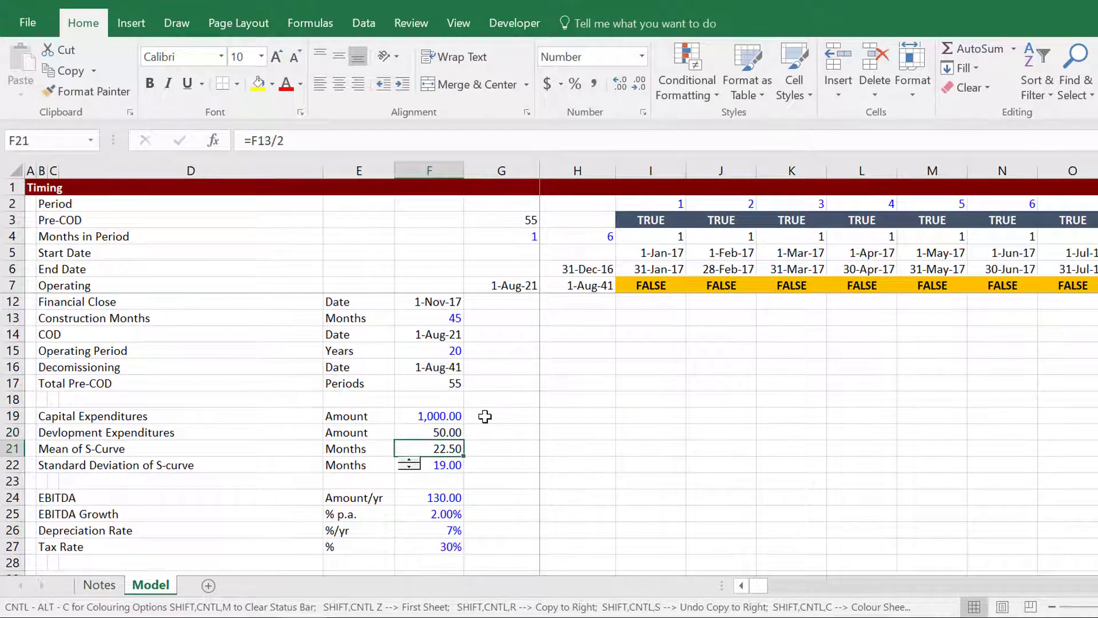
key(Up)
key(Up)
key(Up)
key(Down)
key(Down)
key(Down)
key(Down)
key(Down)
key(Down)
key(Down)
key(Down)
key(Down)
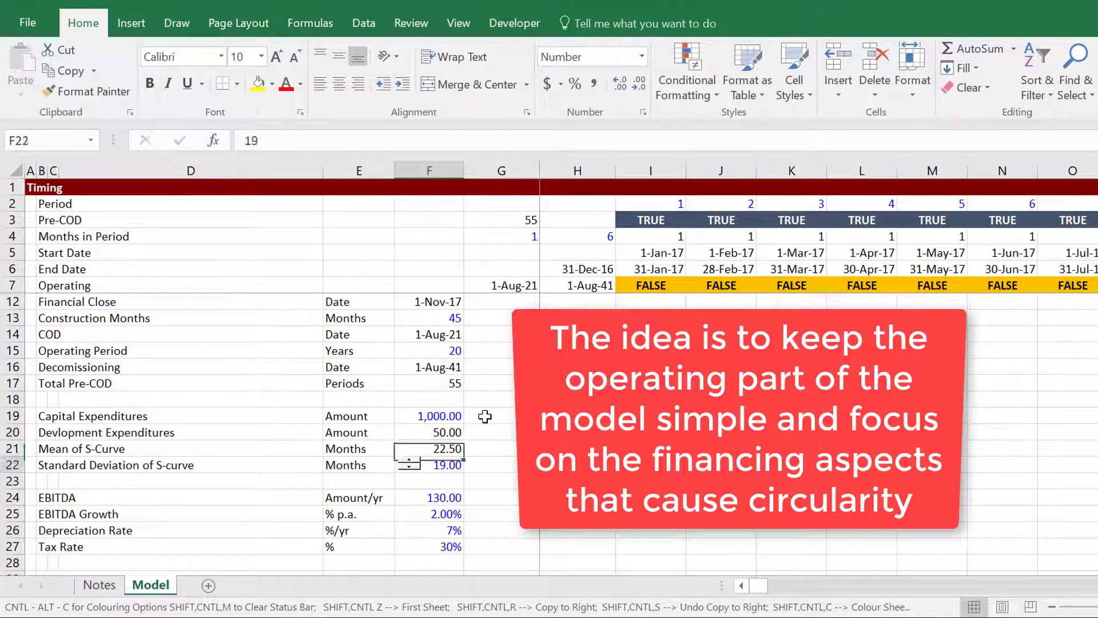
key(Down)
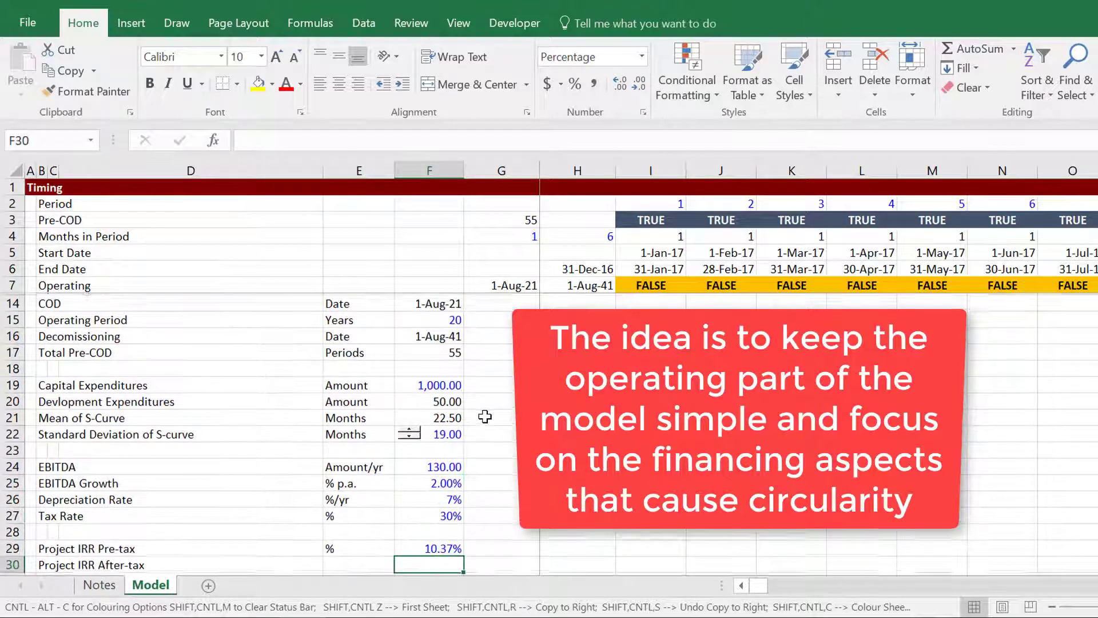
key(Up)
key(Up)
key(Up)
key(Up)
key(Up)
key(Down)
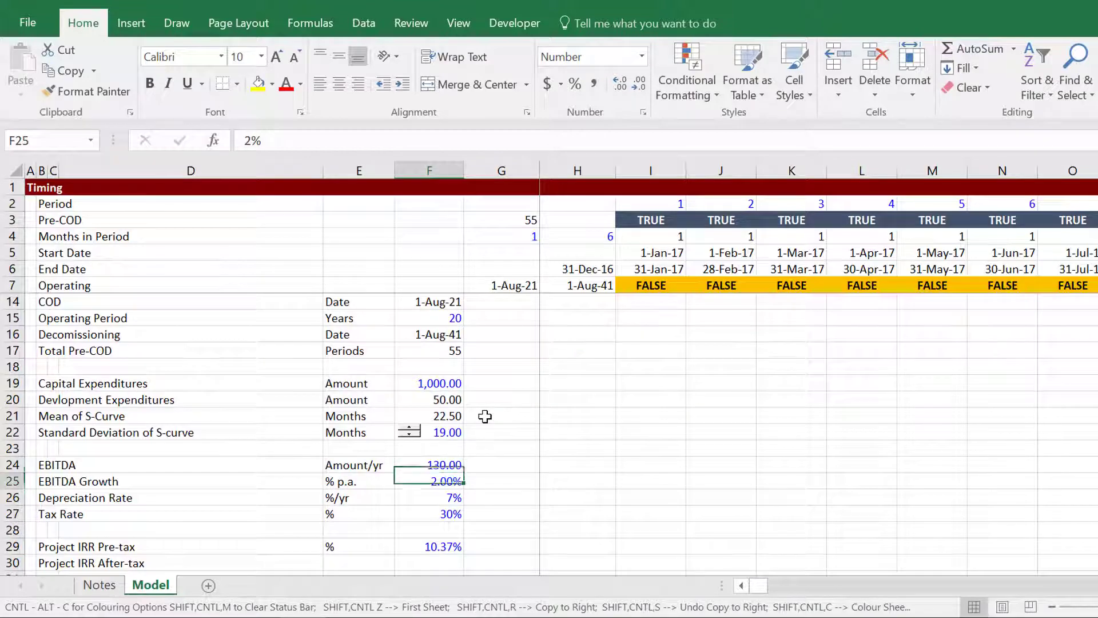
key(Down)
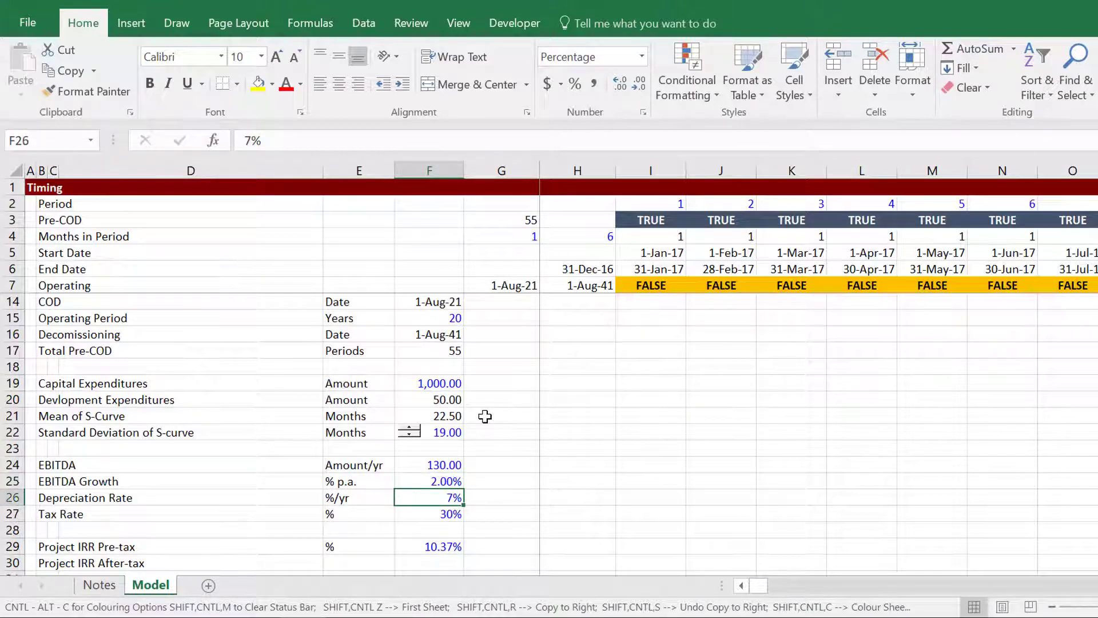
key(Down)
key(Down)
key(Down)
key(Down)
key(Down)
key(Down)
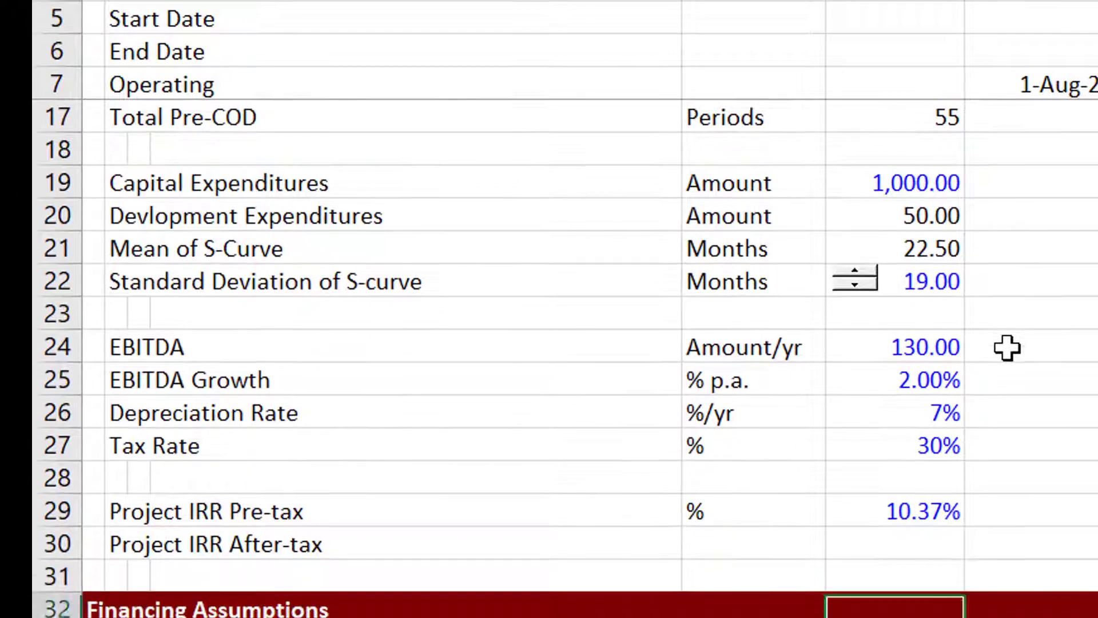
key(Up)
key(Up)
key(Up)
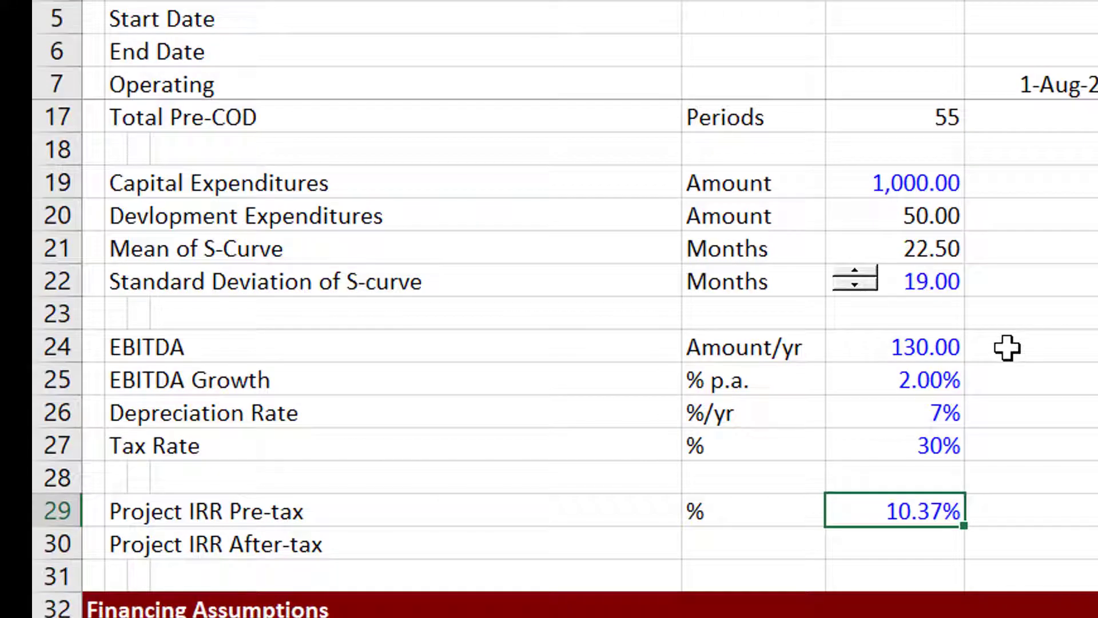
key(ctrl+alt+c)
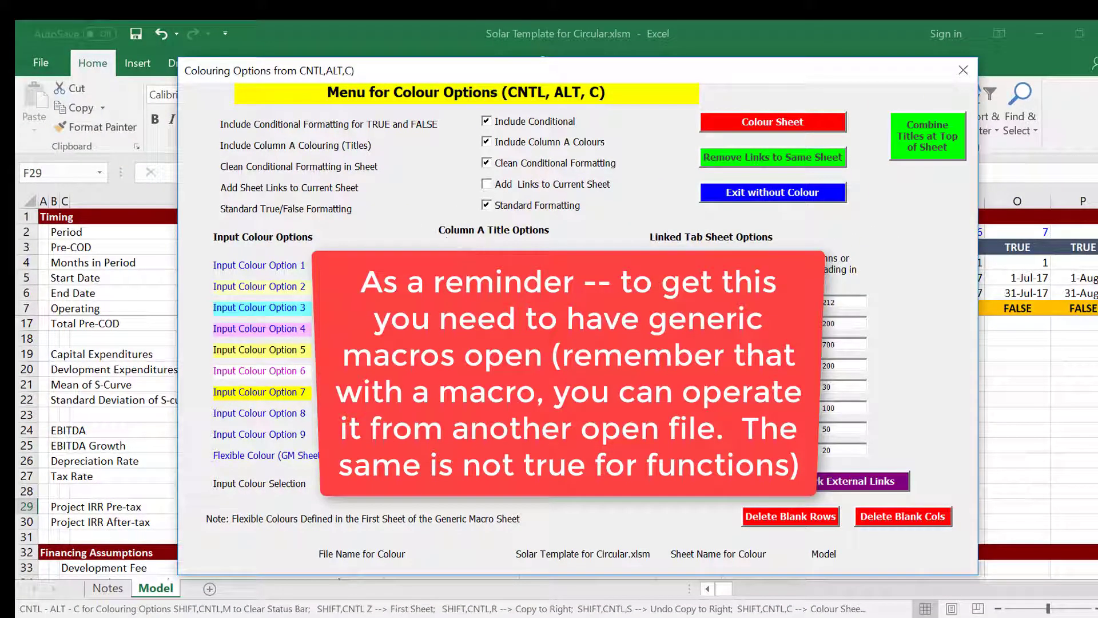
Untick Standard Formatting and colour the sheet so inputs like capex and EBITDA turn light yellow.
click(488, 206)
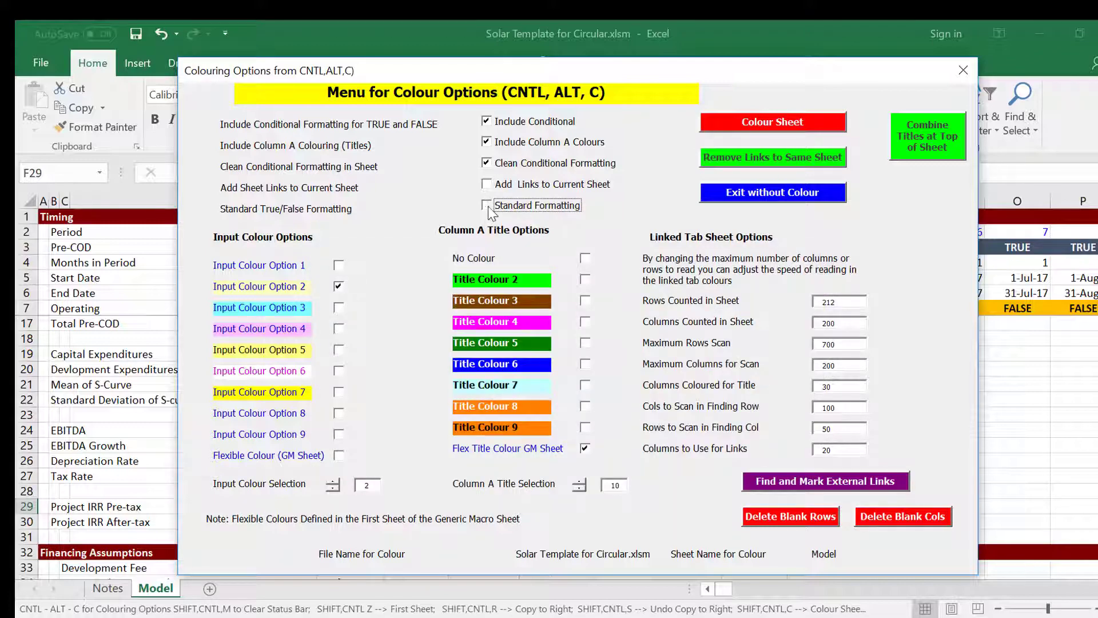
click(711, 122)
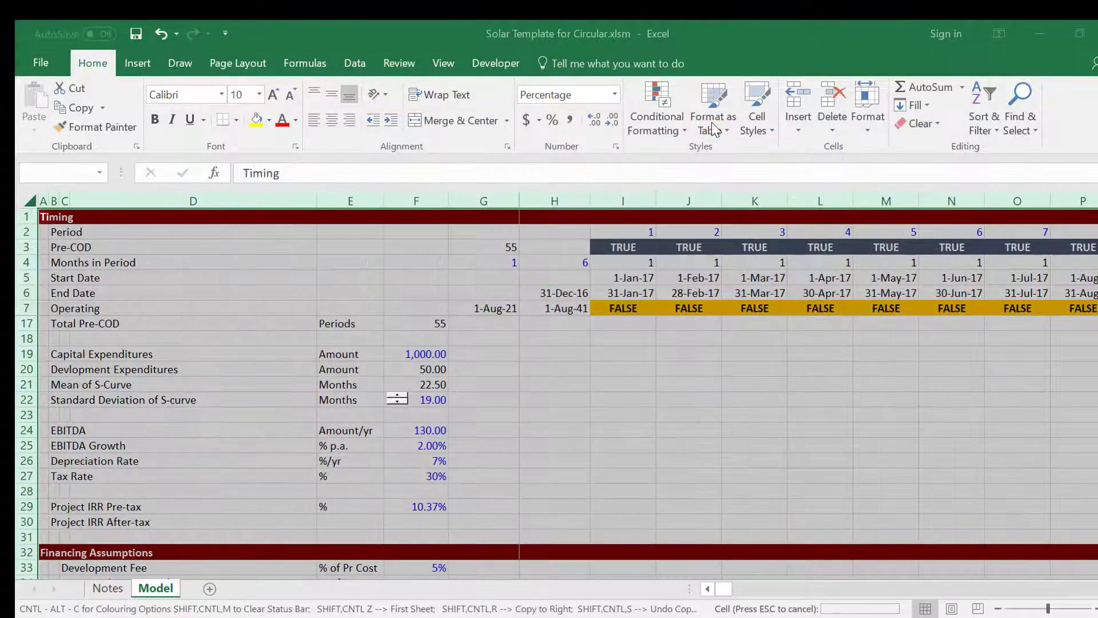
click(497, 404)
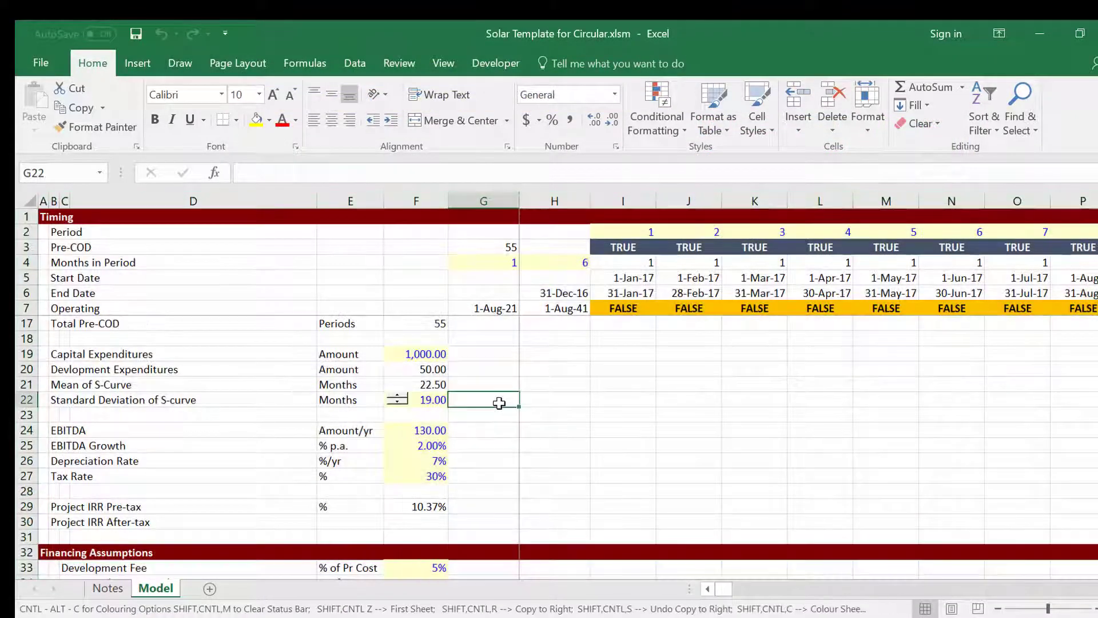
key(Down)
key(Down)
key(Down)
key(Down)
key(Down)
key(Down)
key(Down)
key(Down)
key(Down)
key(Down)
key(Down)
key(Down)
key(Down)
key(Down)
key(Down)
key(Down)
key(Down)
key(Down)
key(Down)
key(Down)
key(Down)
key(Down)
key(Down)
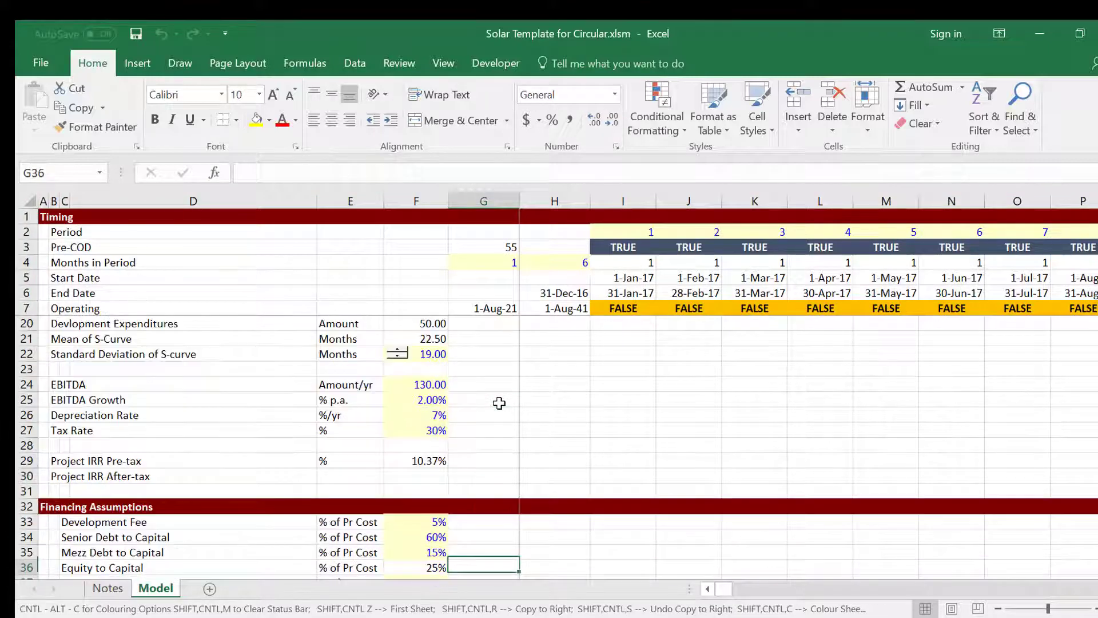
Enter 55 as Senior Debt 1's Percent of Total Senior.
key(Up)
key(Up)
key(Up)
key(Up)
key(Up)
key(Up)
key(Up)
key(Up)
key(Up)
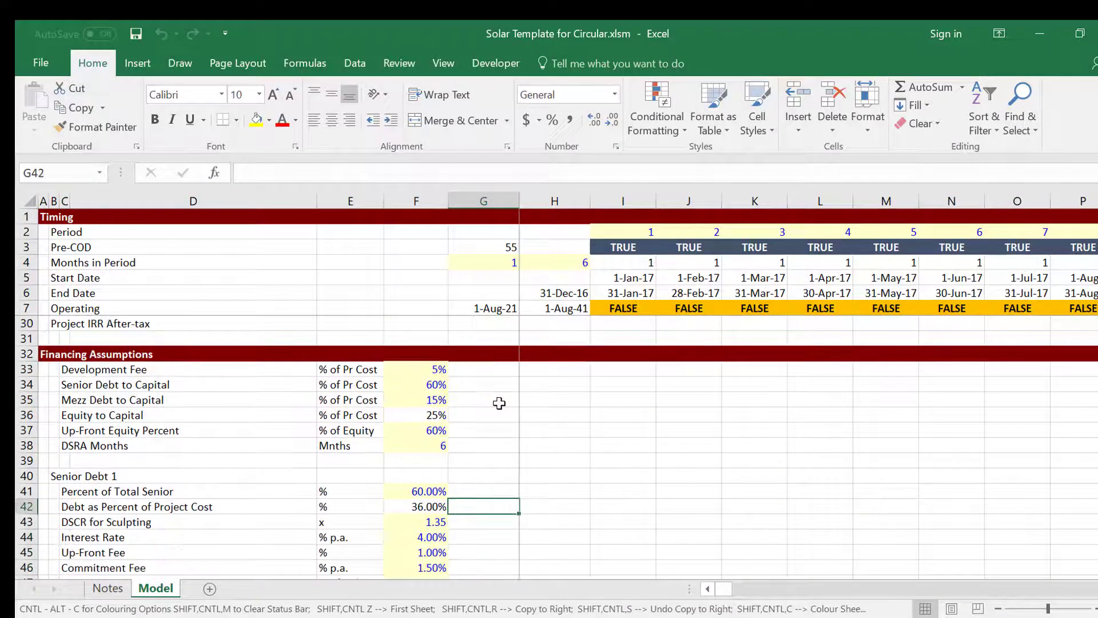
key(Up)
key(Up)
key(Up)
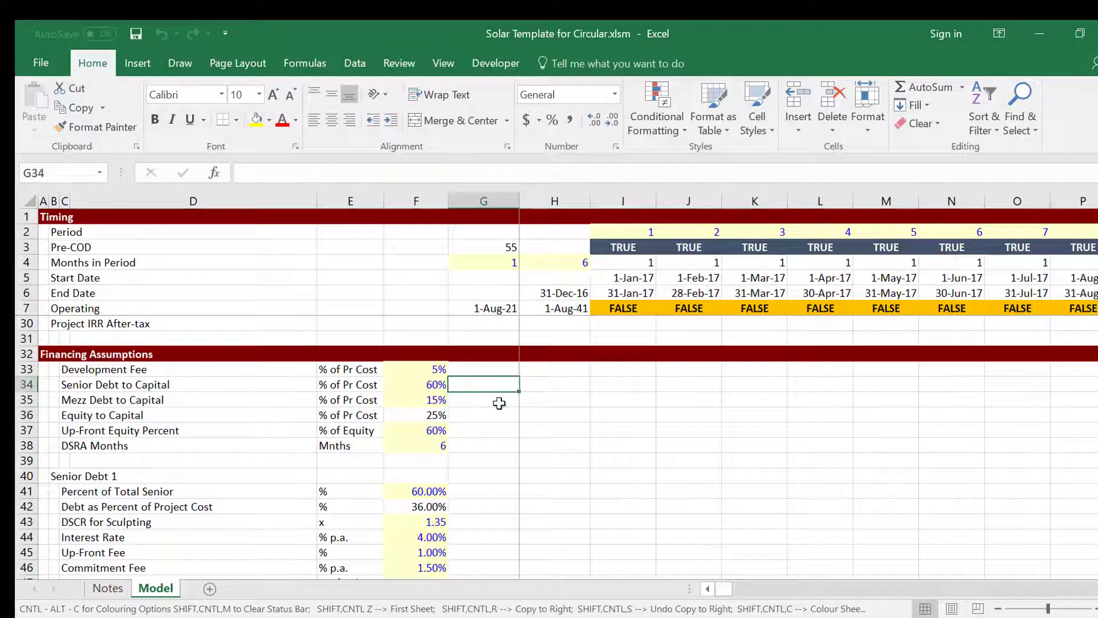
key(Left)
key(Up)
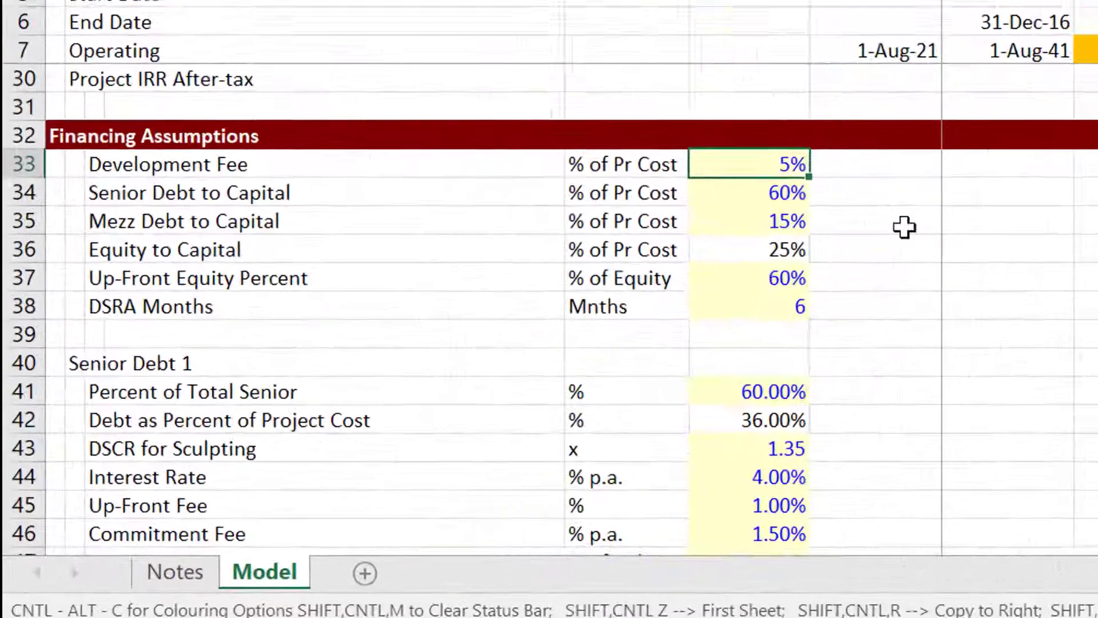
key(Down)
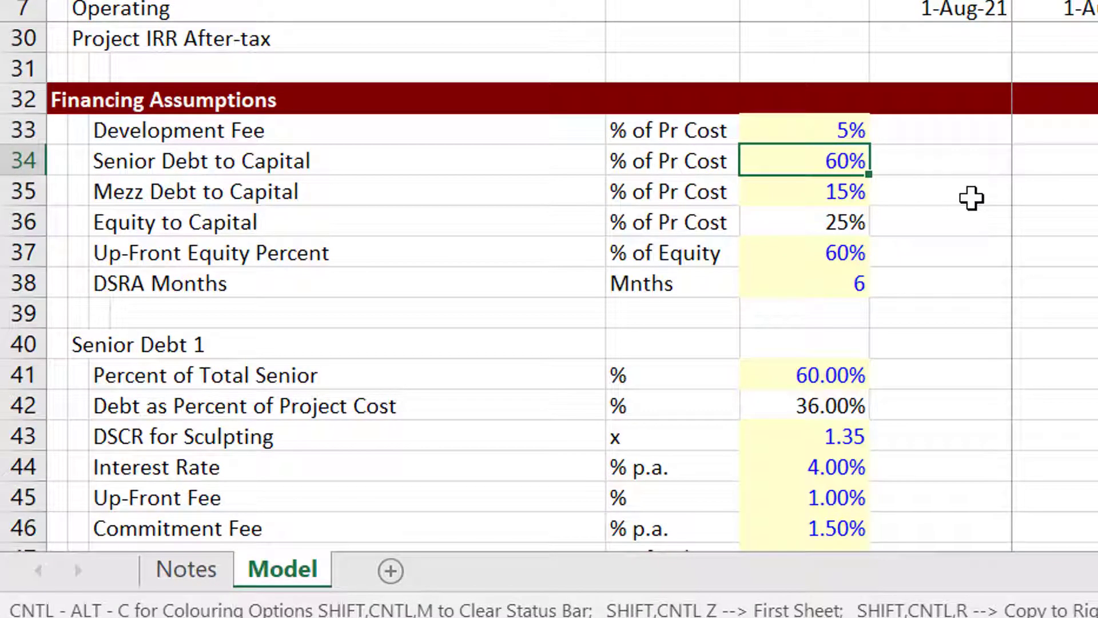
key(Down)
key(Down)
key(Down)
key(Down)
key(Down)
key(Down)
key(Down)
key(Down)
key(Down)
key(Down)
key(Down)
key(Down)
key(Down)
key(Down)
key(Down)
key(Down)
key(Down)
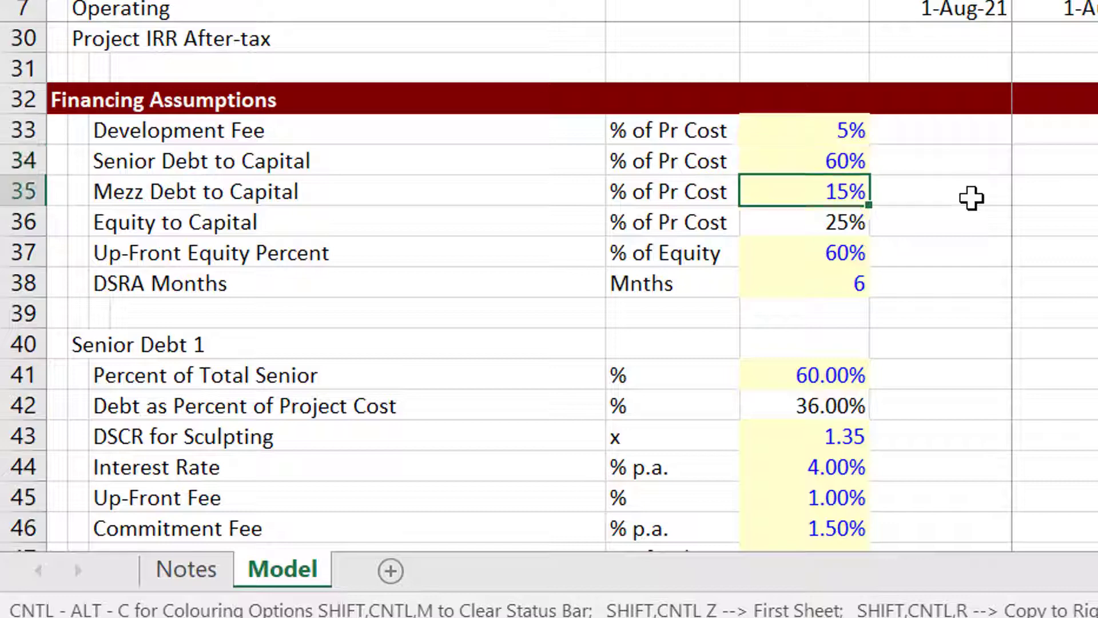
key(Up)
key(Up)
key(Up)
key(Up)
key(Up)
key(Up)
key(Up)
key(Up)
key(Up)
key(Up)
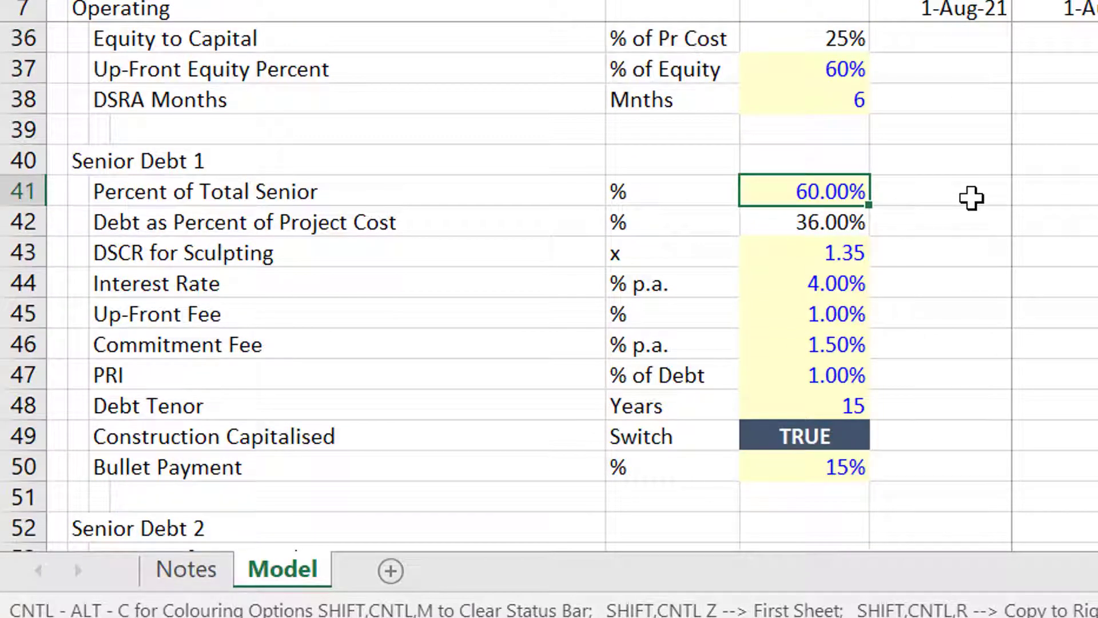
text(55)
key(Return)
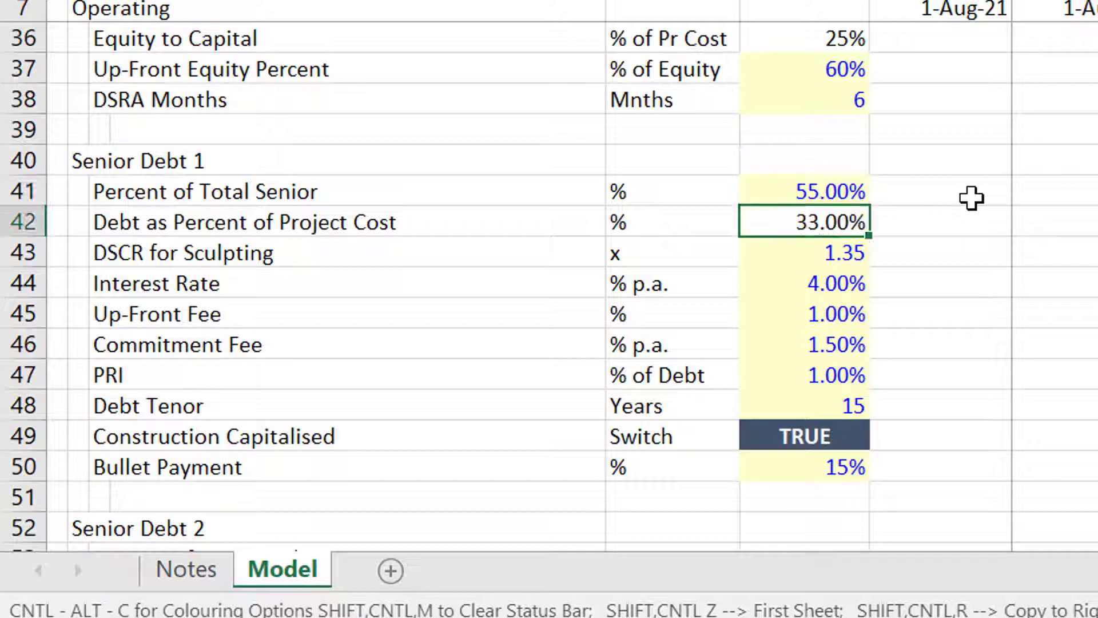
Check the recalculated Senior Debt 1 and Senior Debt 2 shares, ending at Financing Assumptions.
key(Up)
key(Down)
key(Down)
key(Down)
key(Down)
key(Down)
key(Down)
key(Down)
key(Down)
key(Down)
key(Down)
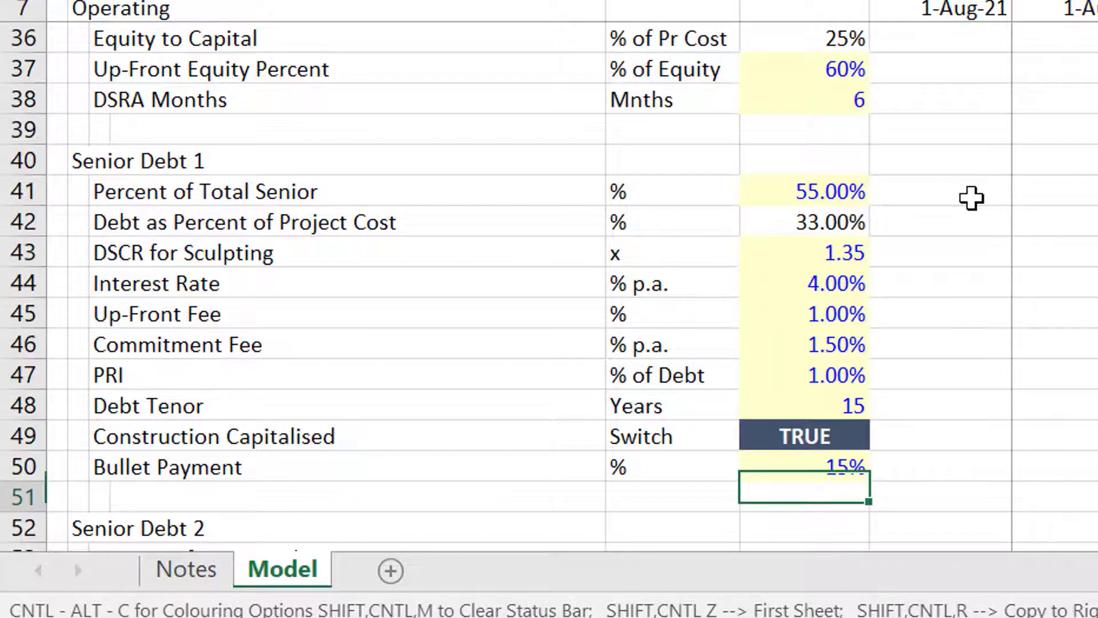
key(Down)
key(Down)
key(Down)
key(Down)
key(Down)
key(Down)
key(Down)
key(Up)
key(Up)
key(Up)
key(Up)
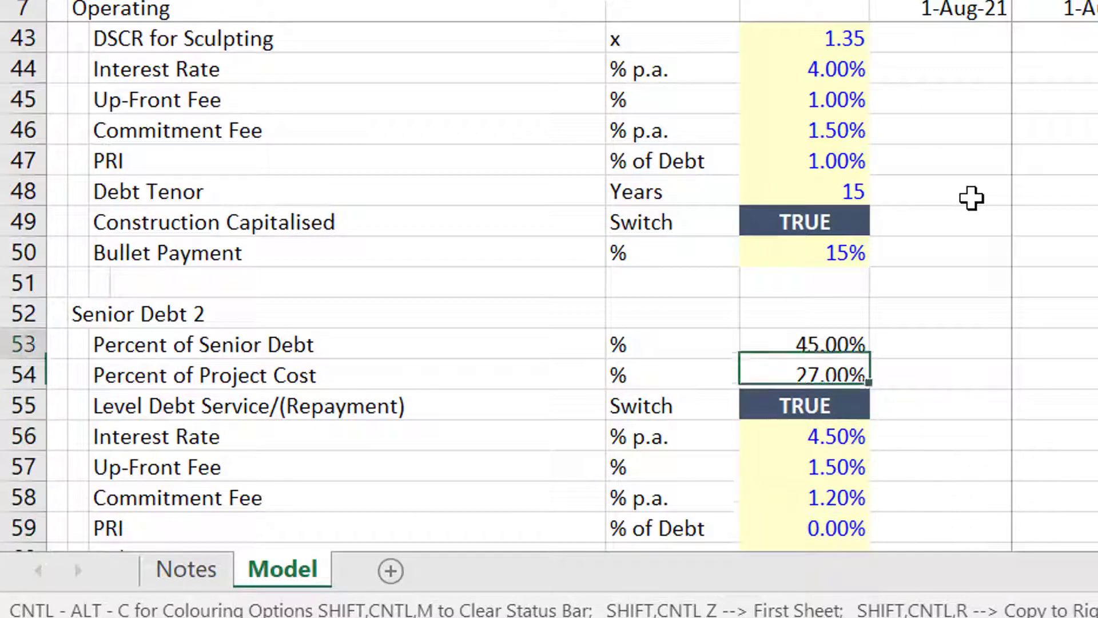
key(Up)
key(Up)
key(Up)
key(Up)
key(Up)
key(Up)
key(Up)
key(Up)
key(Up)
key(Up)
key(Up)
key(Up)
key(Up)
key(Up)
key(Up)
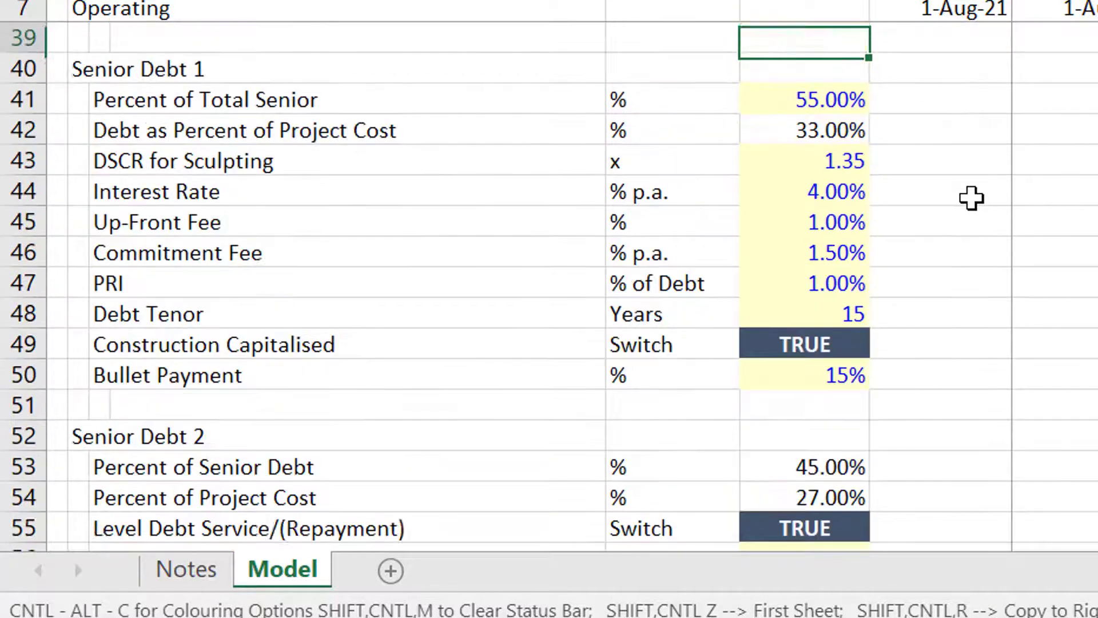
key(Up)
key(Up)
key(Up)
key(Up)
key(Up)
key(Up)
key(Up)
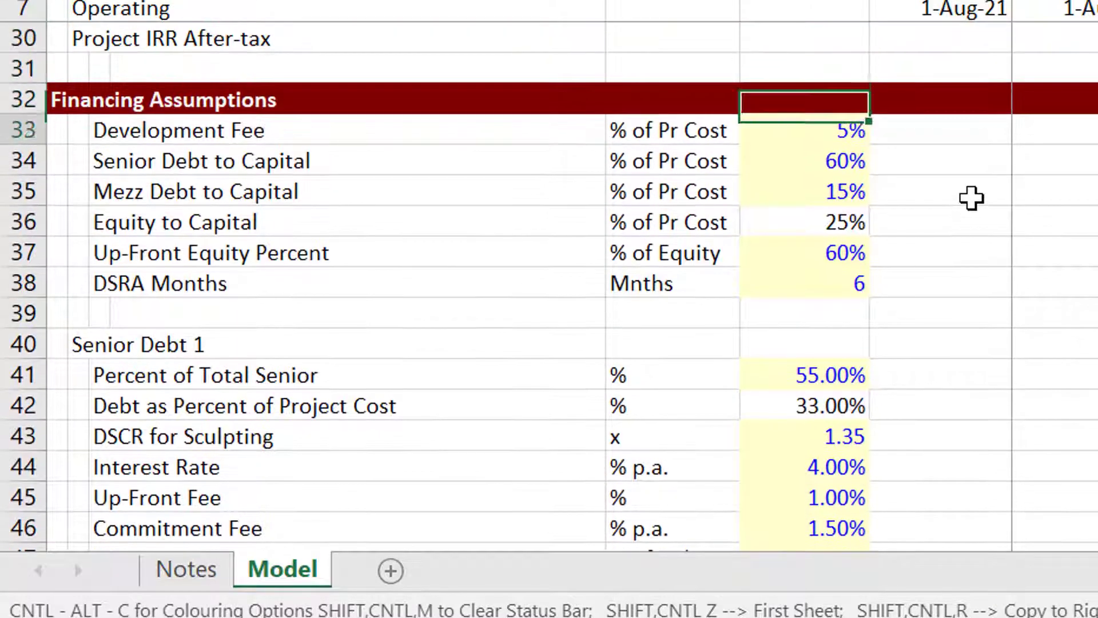
key(Down)
key(Down)
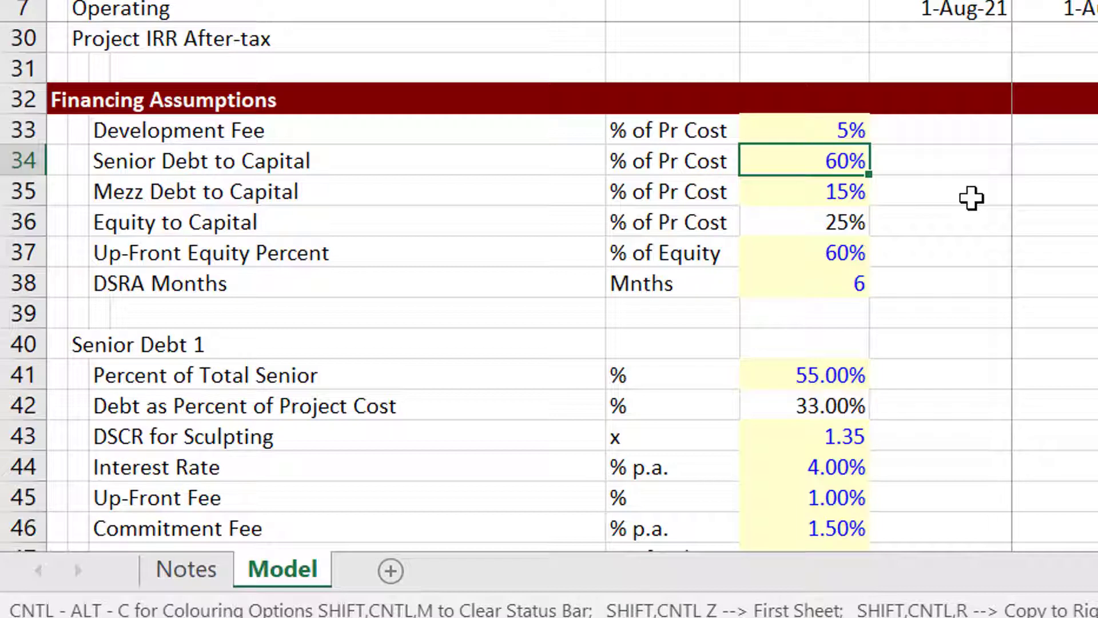
key(Down)
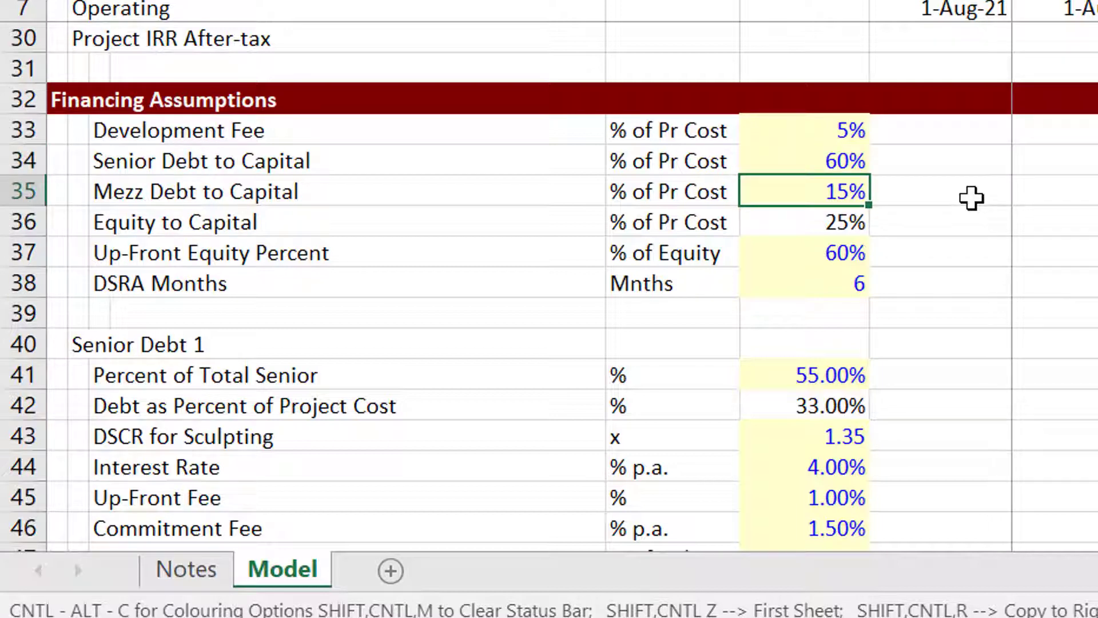
key(Up)
key(Down)
key(Down)
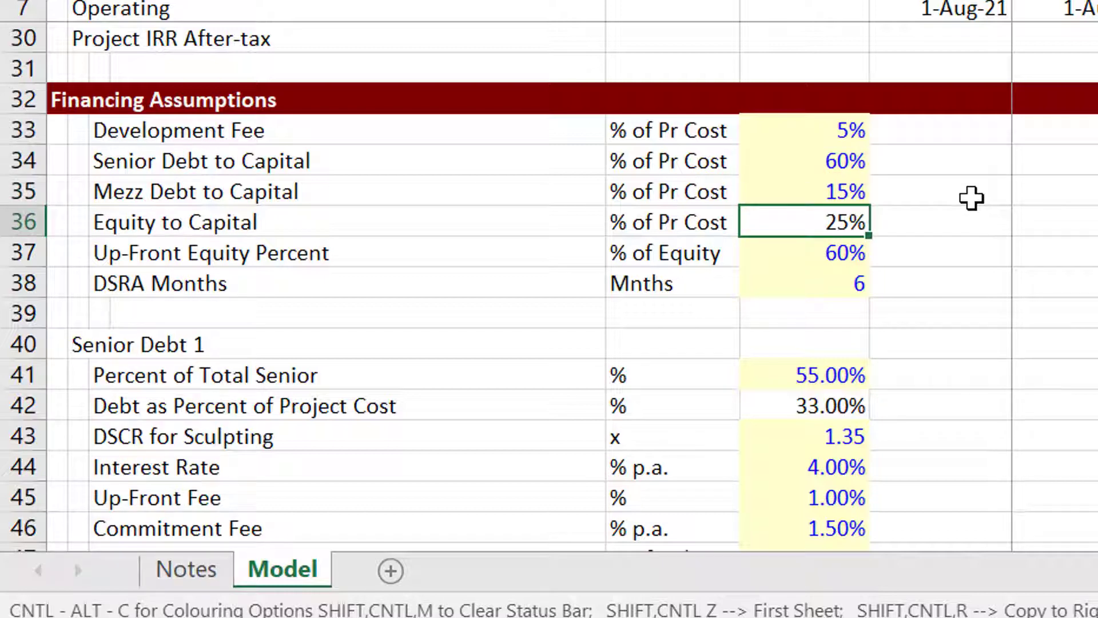
key(Down)
key(Left)
key(Left)
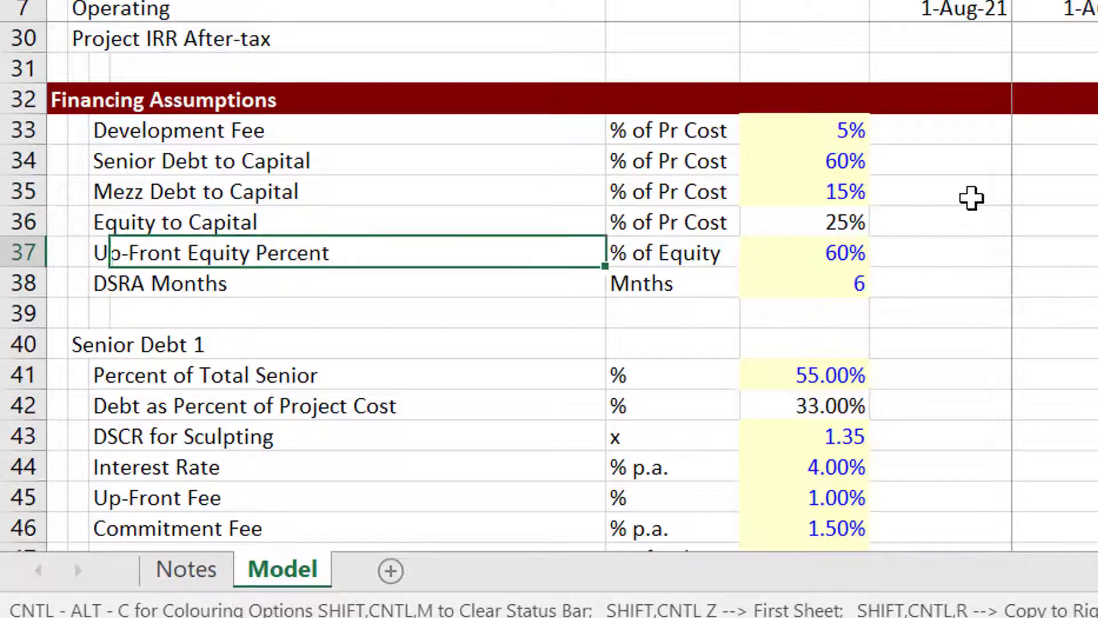
key(Right)
key(Right)
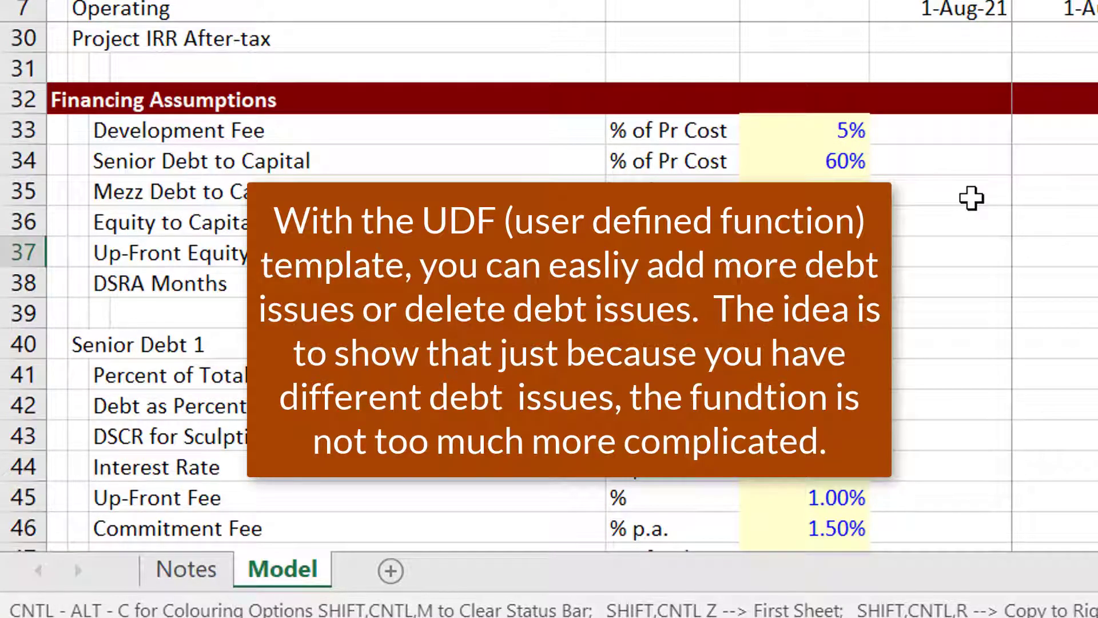
key(Down)
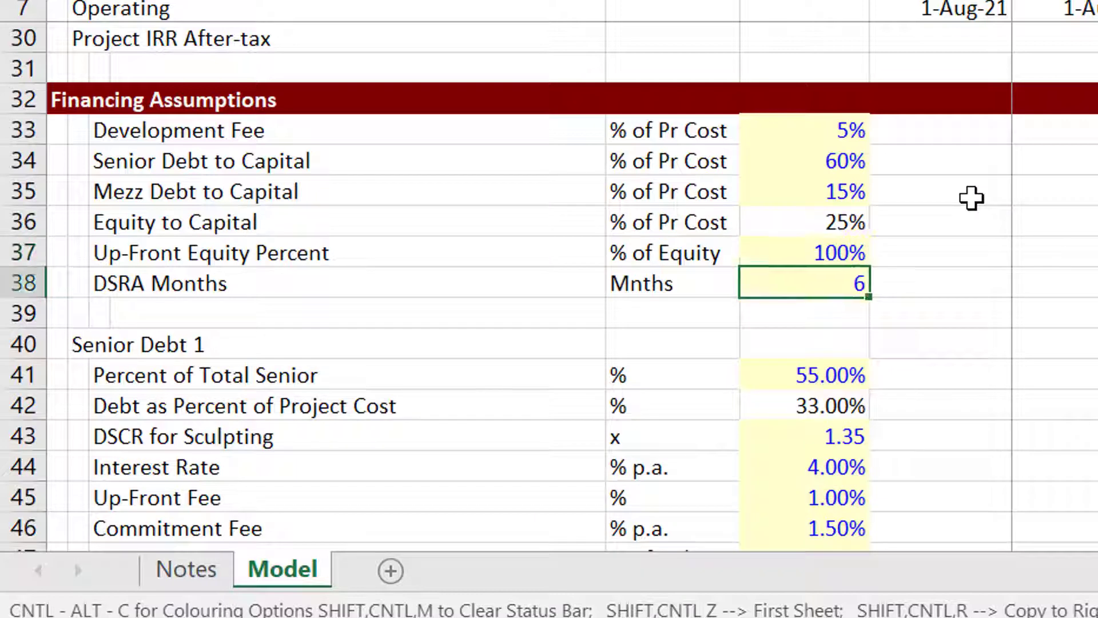
key(Up)
text(20)
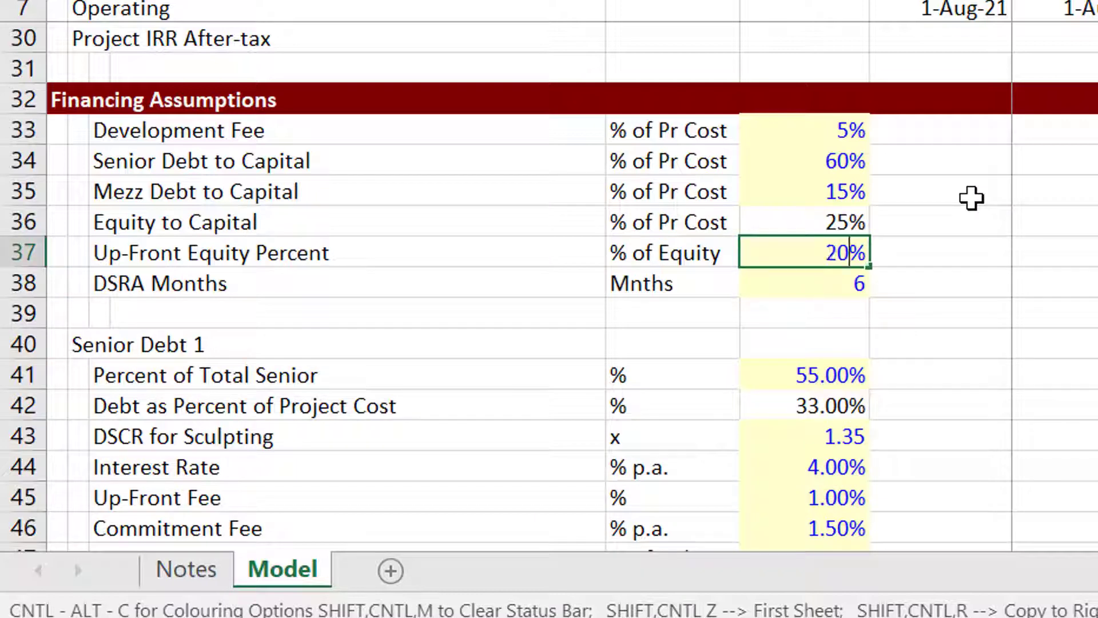
key(Return)
key(Up)
key(Up)
key(Up)
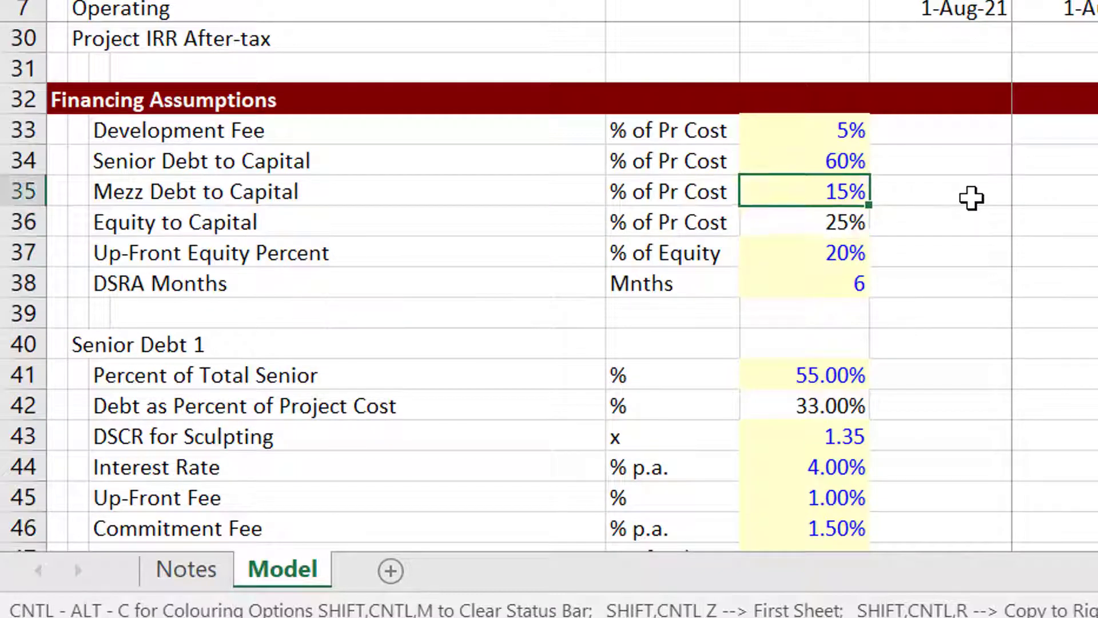
key(Down)
key(Down)
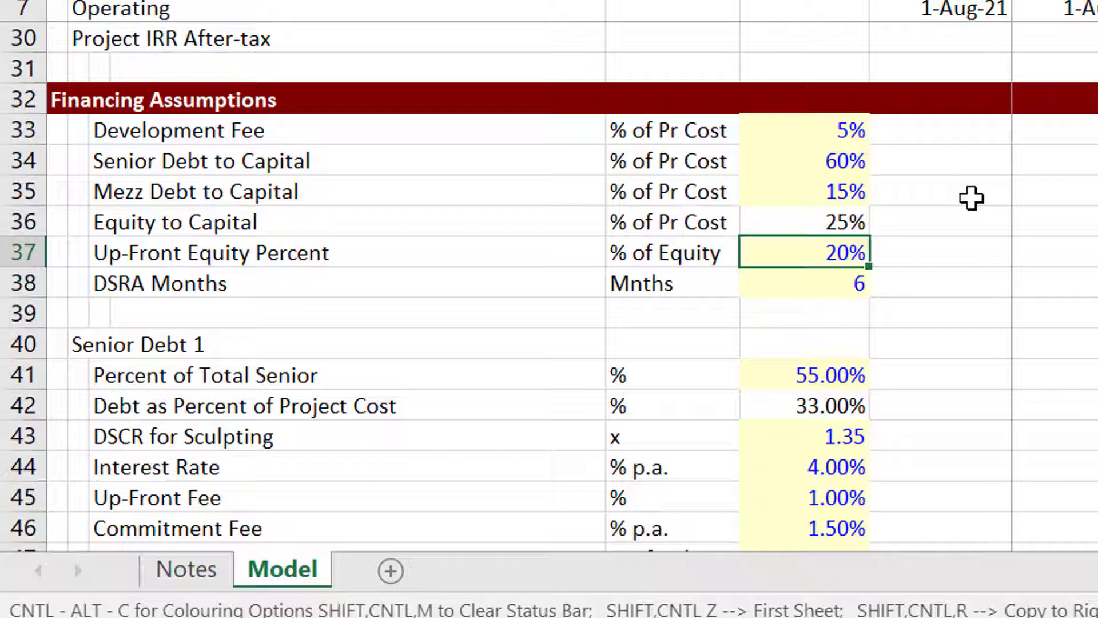
text(0)
key(Return)
key(Up)
text(10)
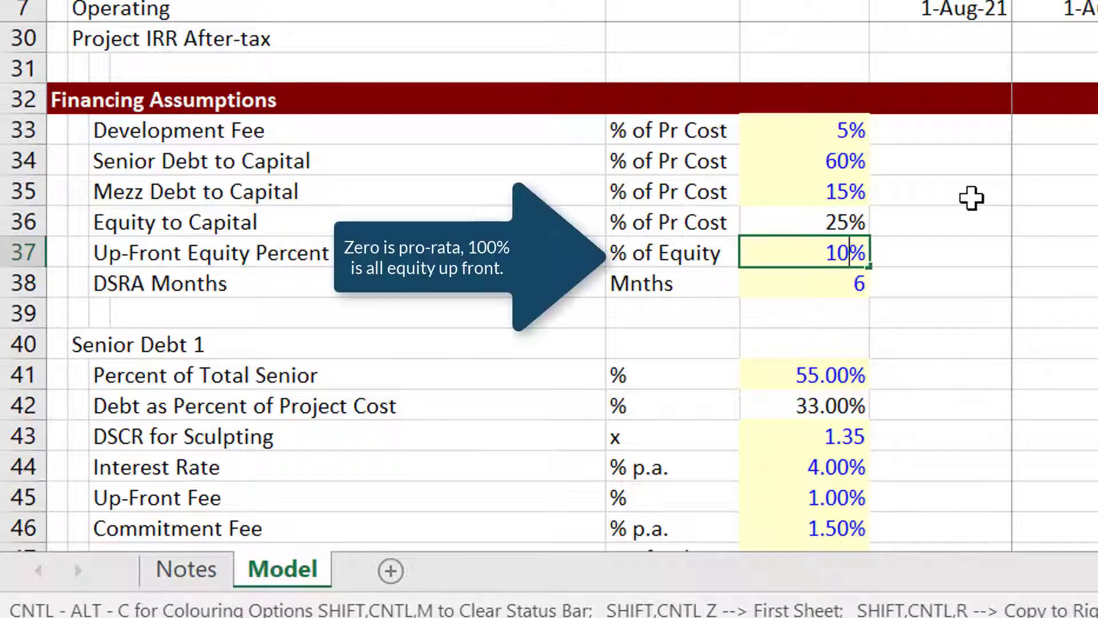
key(Down)
key(Up)
key(BackSpace)
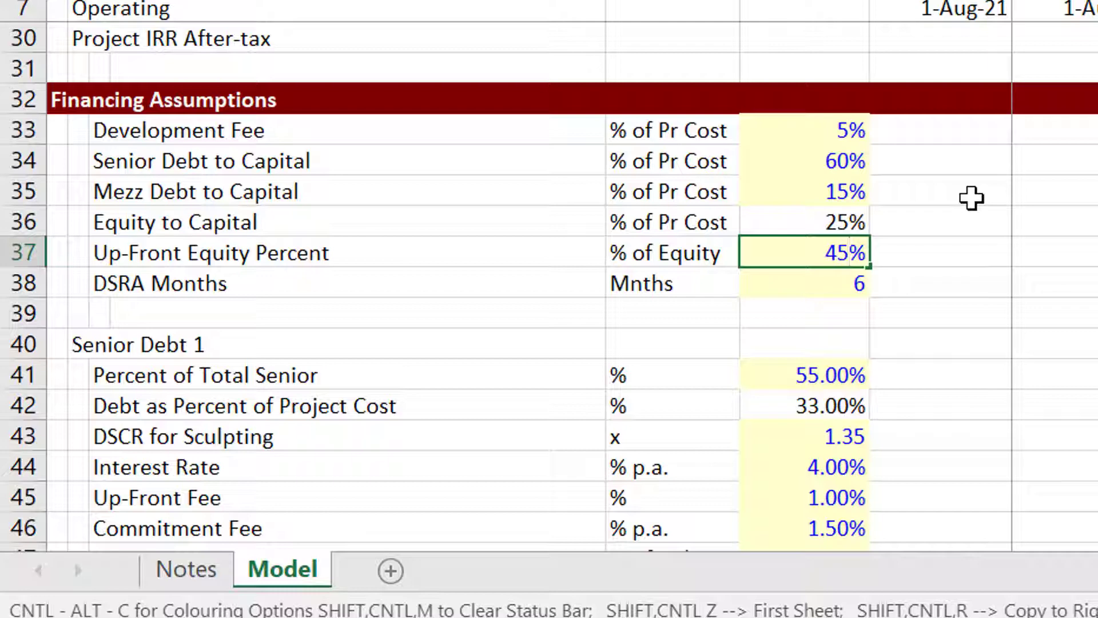
key(Down)
key(Left)
key(Down)
key(Down)
key(Down)
key(Down)
key(Down)
key(Down)
key(Down)
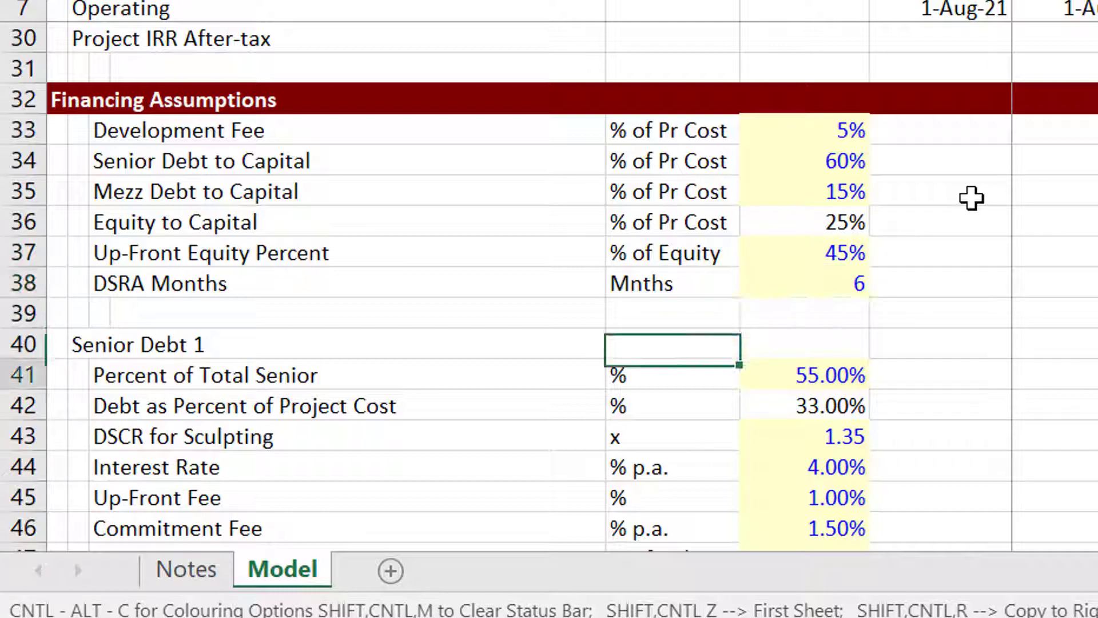
Check Senior Debt 1's Debt Tenor, 55.00% senior share and 33.00% project-cost share.
key(Down)
key(Down)
key(Down)
key(Down)
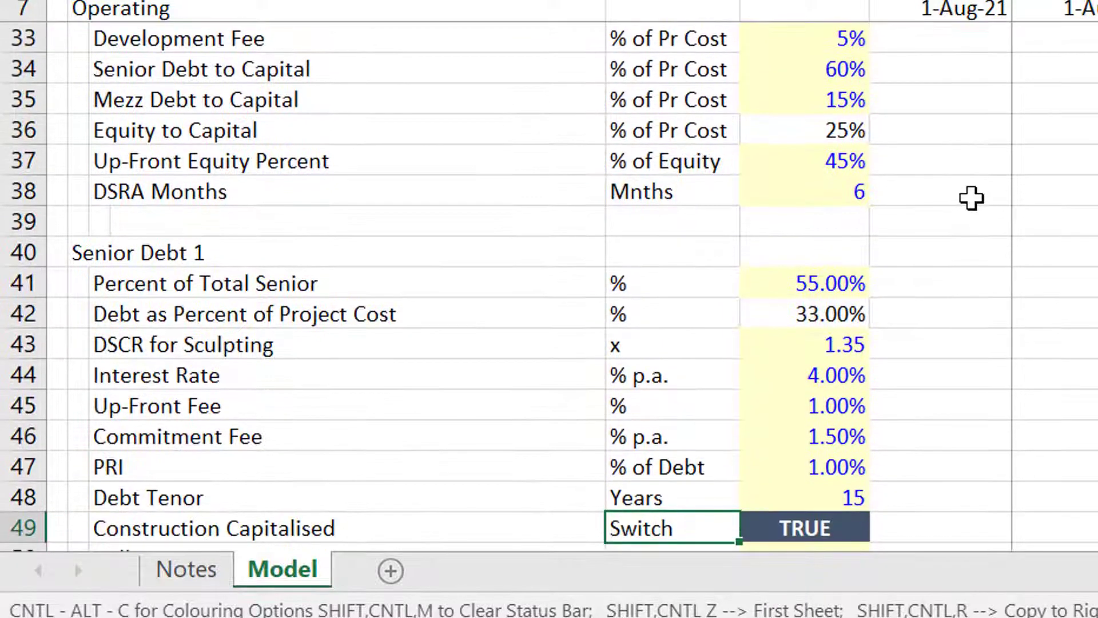
key(Up)
key(Up)
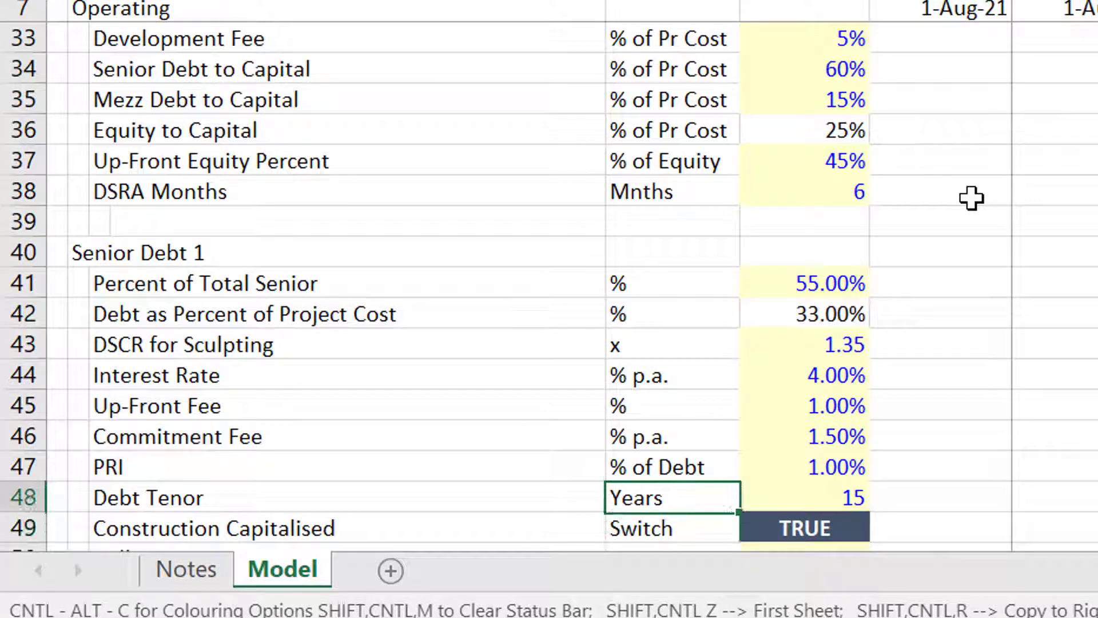
key(Down)
key(Down)
key(Down)
key(Down)
key(Down)
key(Down)
key(Down)
key(Down)
key(Down)
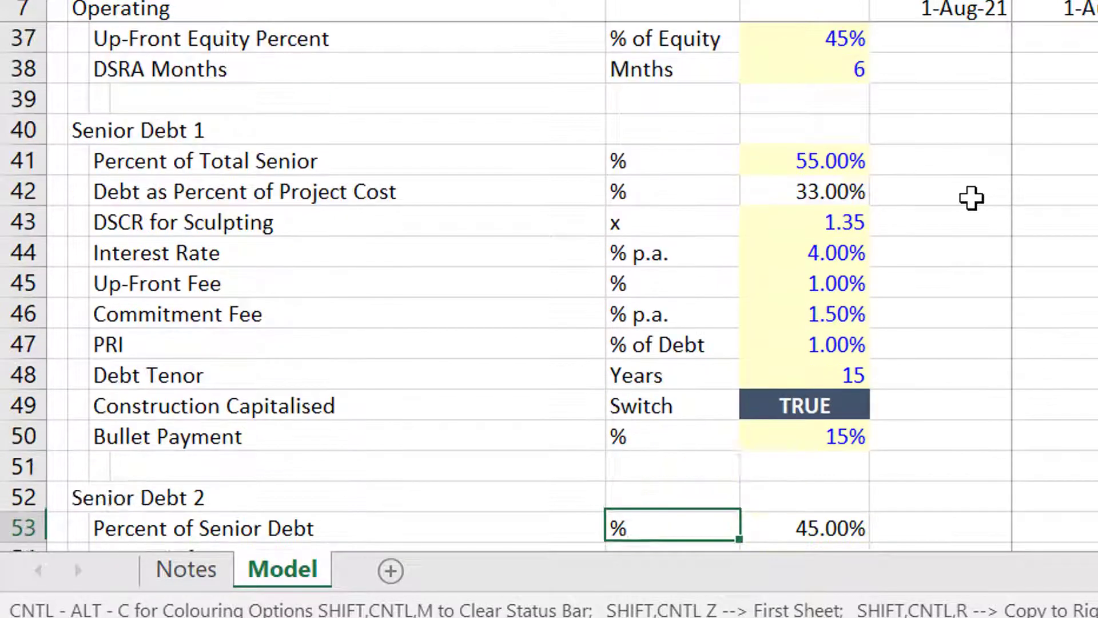
key(Up)
key(Up)
key(Up)
key(Up)
key(Up)
key(Up)
key(Up)
key(Up)
key(Up)
key(Up)
key(Up)
key(Up)
key(Up)
key(Up)
key(Up)
key(Up)
key(Up)
key(Up)
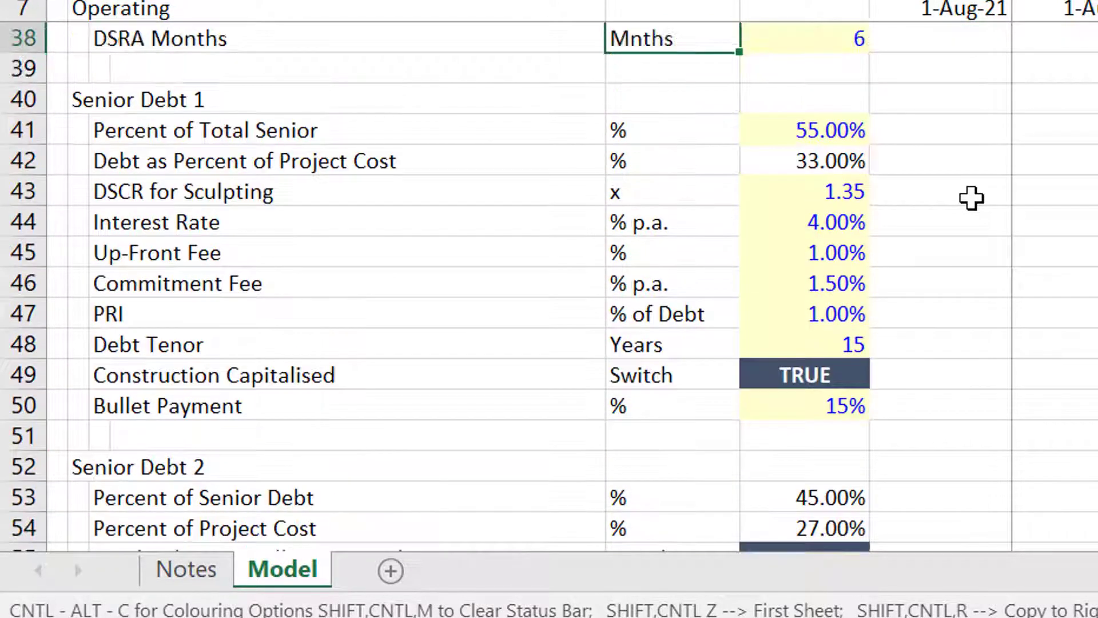
key(Down)
key(Down)
key(Down)
key(Right)
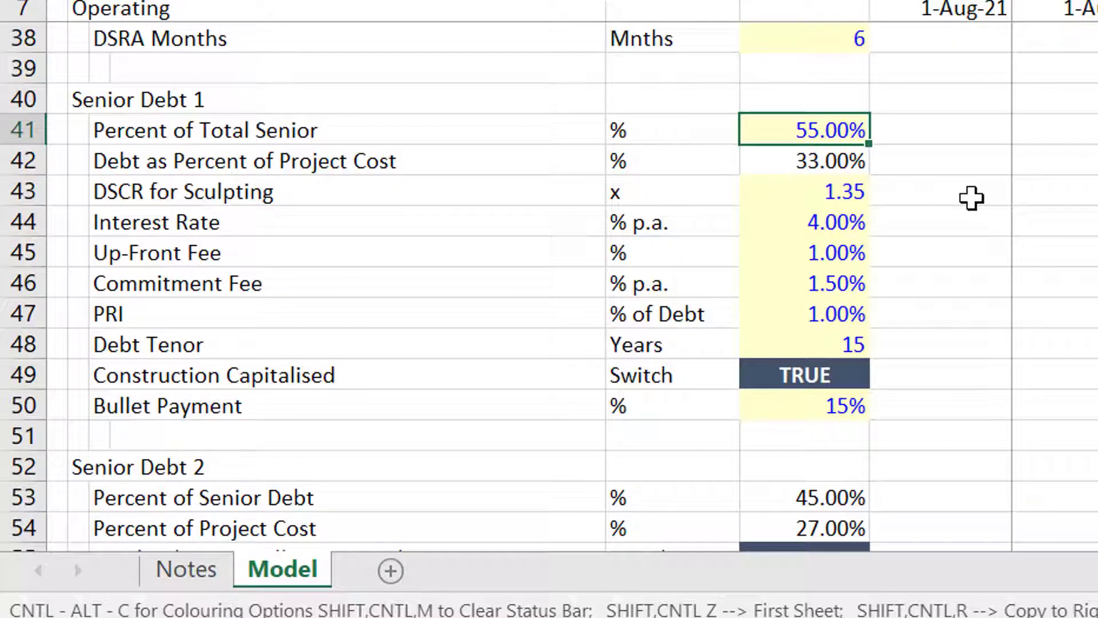
key(Down)
key(Up)
key(Down)
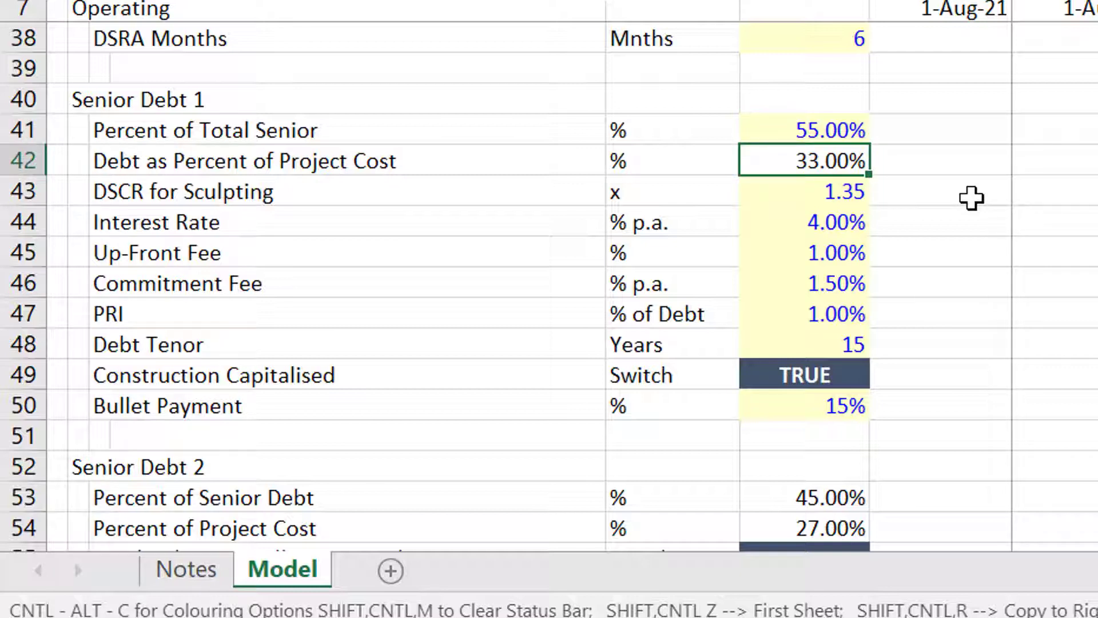
Review DSCR for Sculpting, interest rate, up-front fee, Construction Capitalised and 15% Bullet Payment.
key(Down)
key(Down)
key(Down)
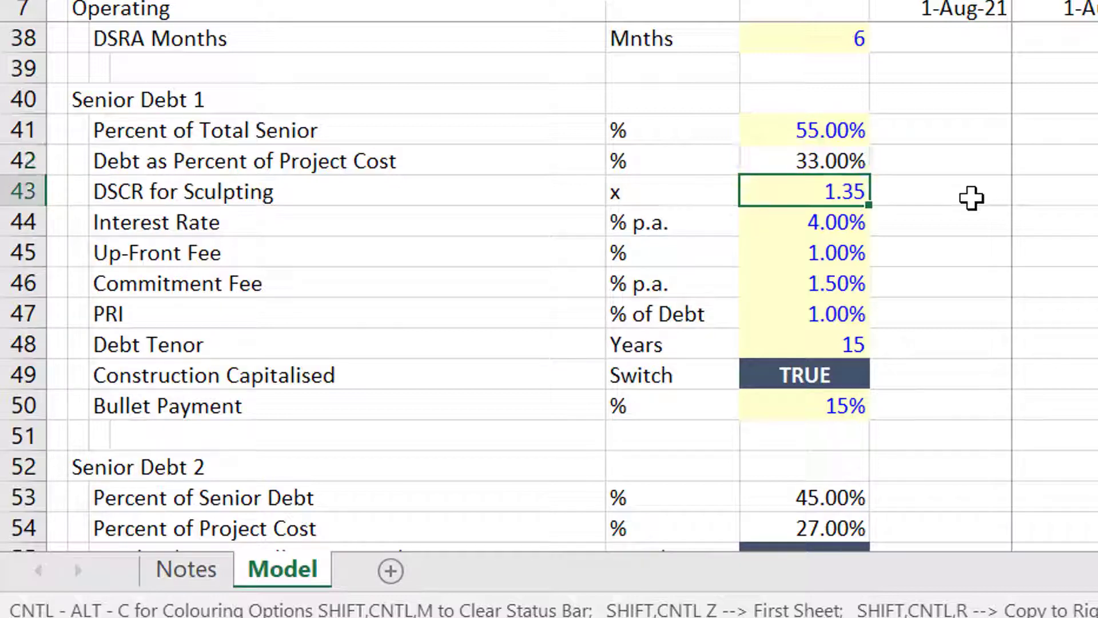
key(Up)
key(Up)
key(Down)
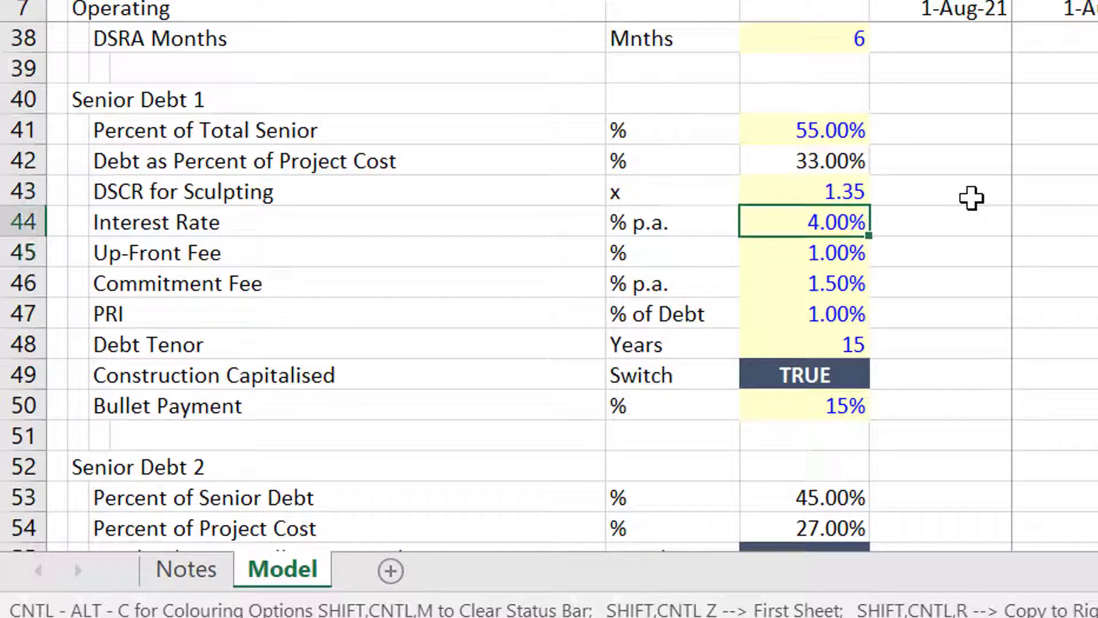
key(Up)
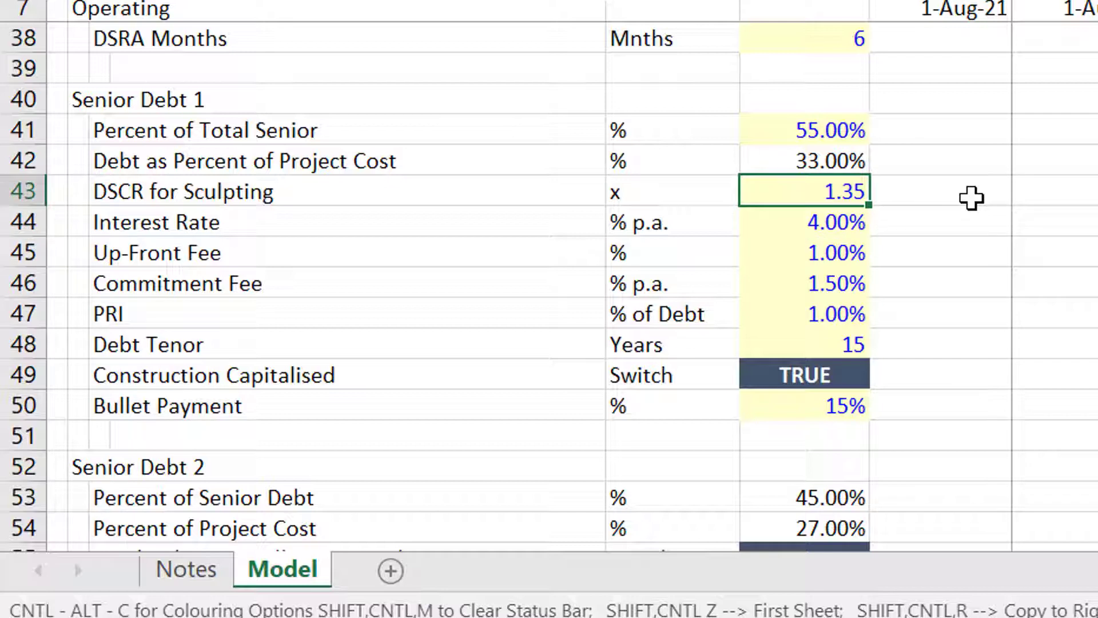
key(Down)
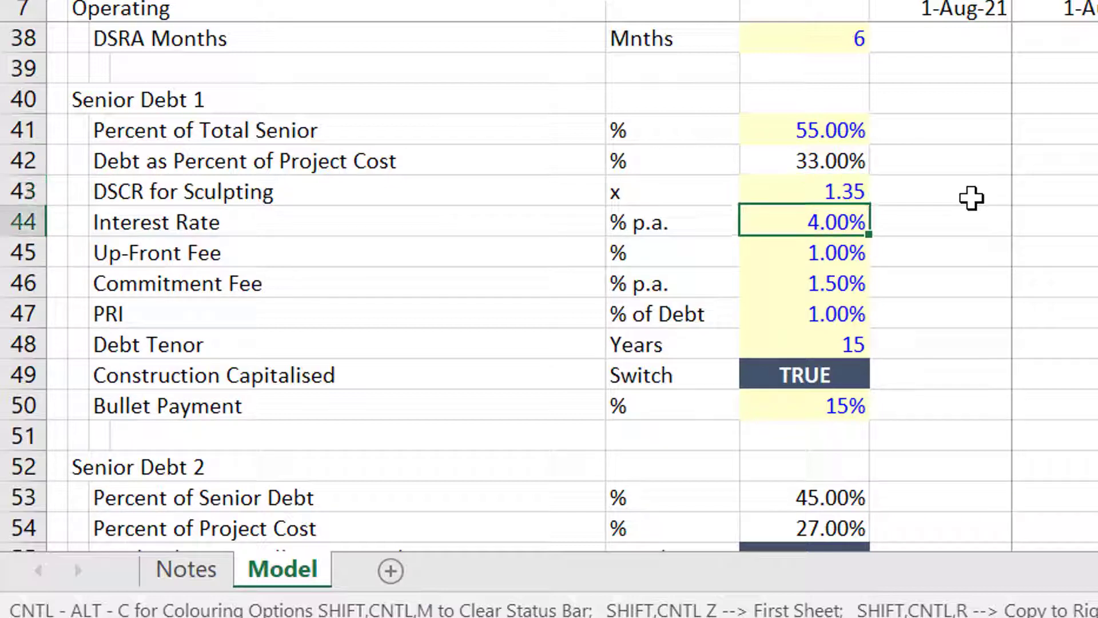
key(Down)
key(Down)
key(Down)
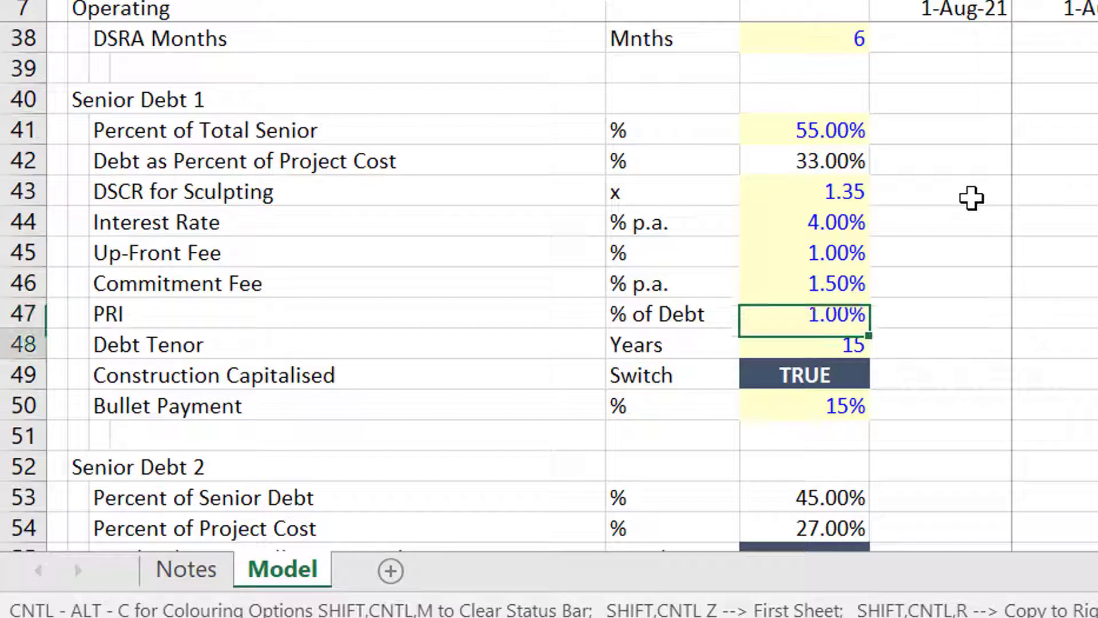
key(Down)
key(Down)
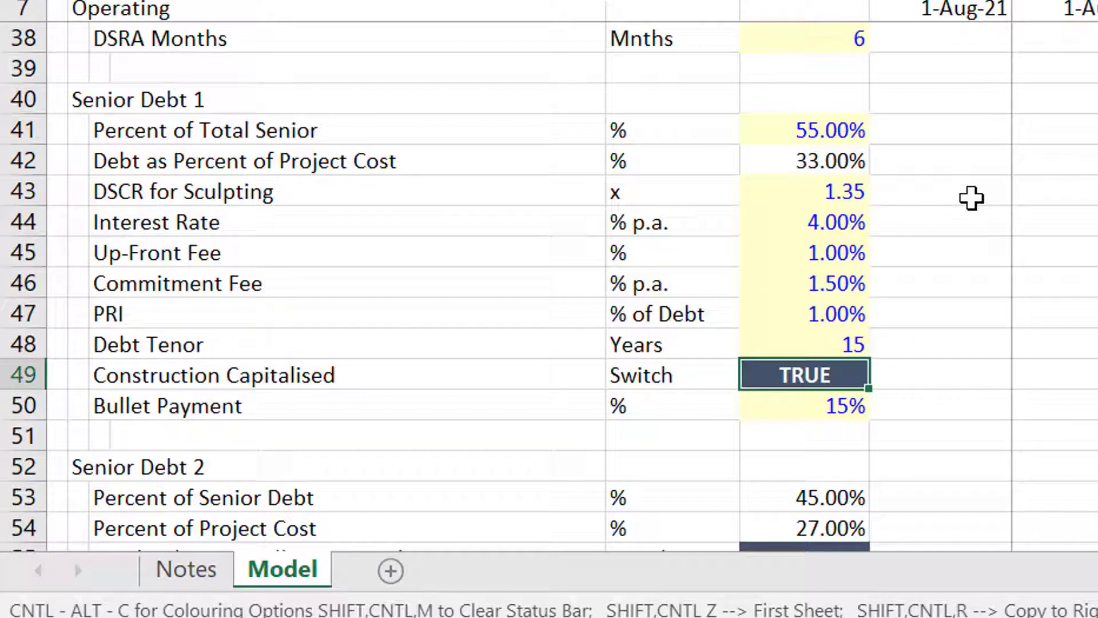
key(Down)
key(Down)
key(Down)
key(Down)
key(Down)
key(Down)
key(Down)
key(Down)
key(Down)
key(Down)
key(Down)
key(Down)
key(Down)
key(Down)
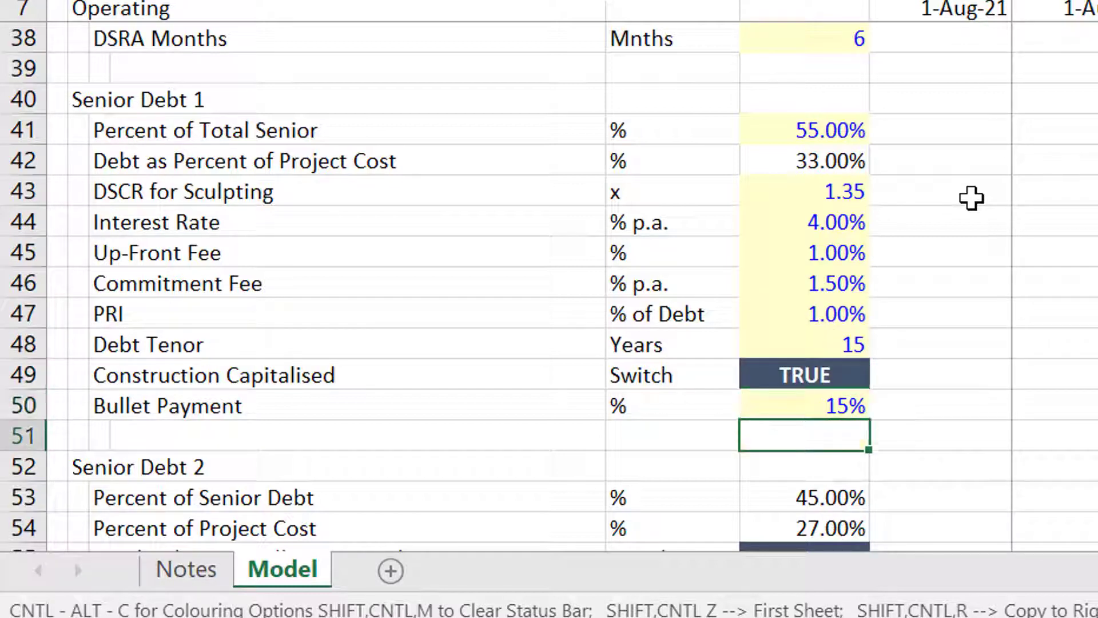
key(Up)
key(Up)
key(Up)
key(Up)
key(Up)
key(Up)
key(Up)
key(Up)
key(Up)
key(Up)
key(Up)
key(Up)
key(Up)
key(Up)
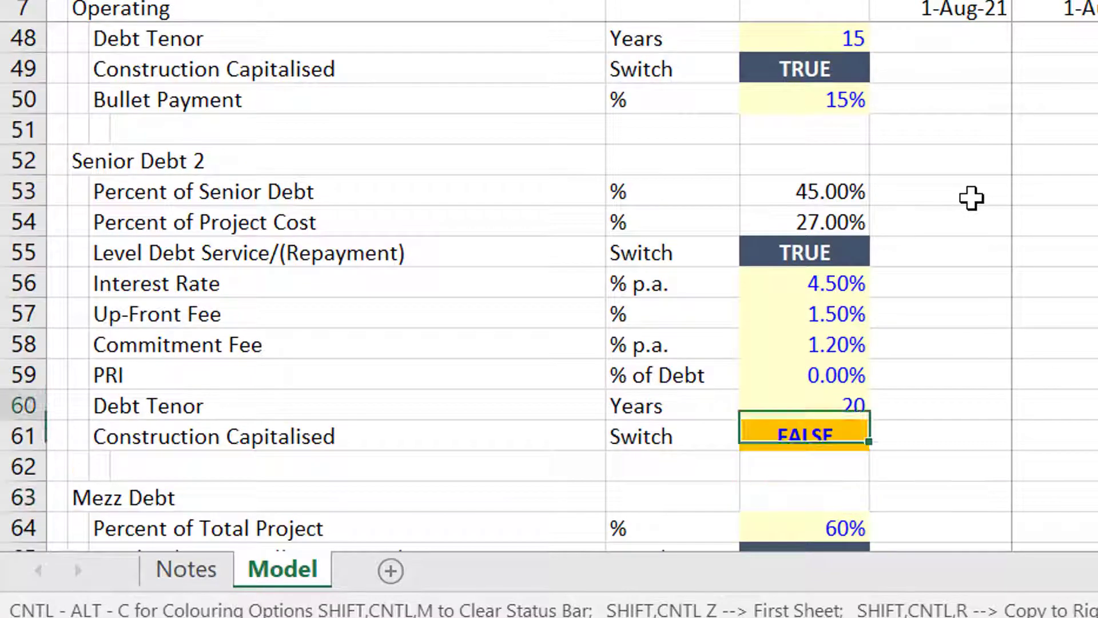
Step through the Senior Debt 2 fee and PRI inputs and the Mezz Debt inputs.
key(Down)
key(Down)
key(Down)
key(Down)
key(Down)
key(Down)
key(Down)
key(Down)
key(Down)
key(Down)
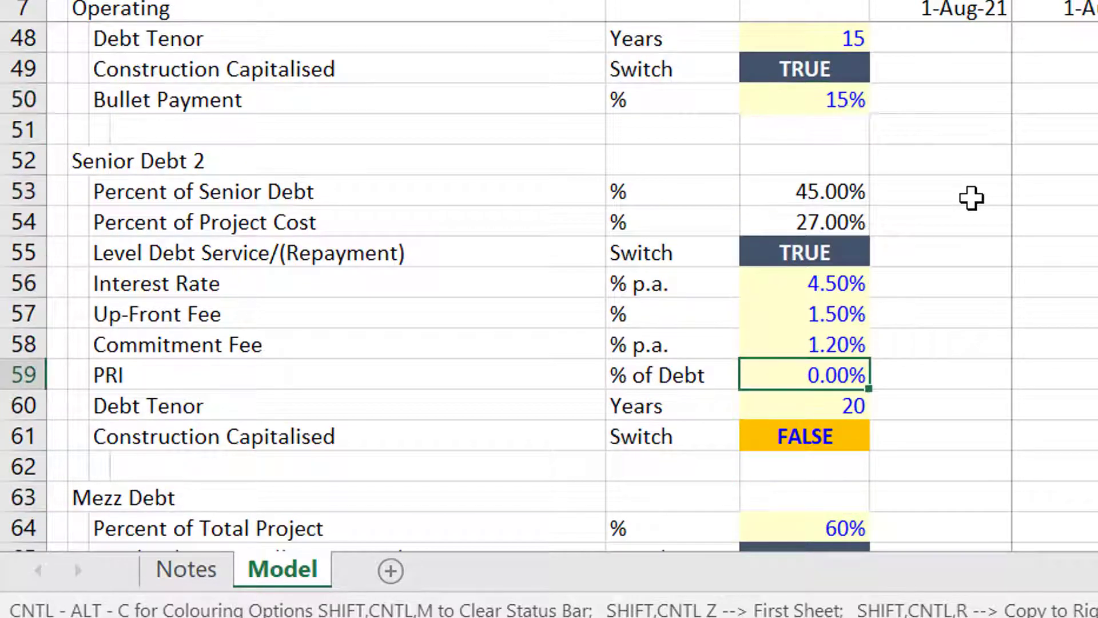
key(Up)
key(Up)
key(Up)
key(Down)
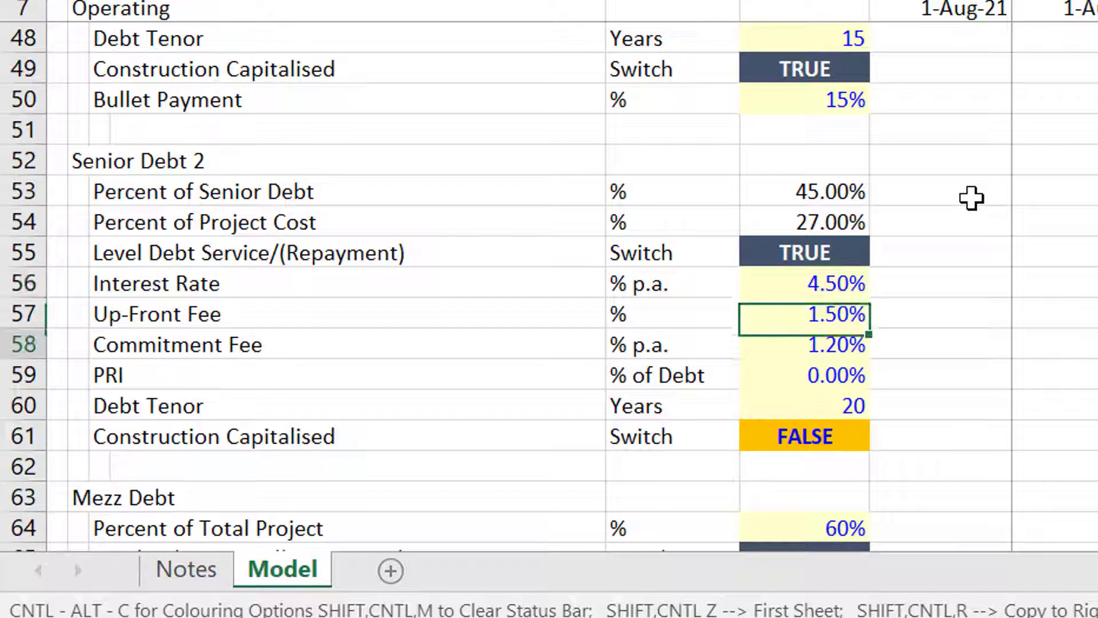
key(Down)
key(Down)
key(Down)
key(Down)
key(Down)
key(Down)
key(Down)
key(Down)
key(Down)
key(Down)
key(Down)
key(Down)
key(Down)
key(Down)
key(Down)
key(Down)
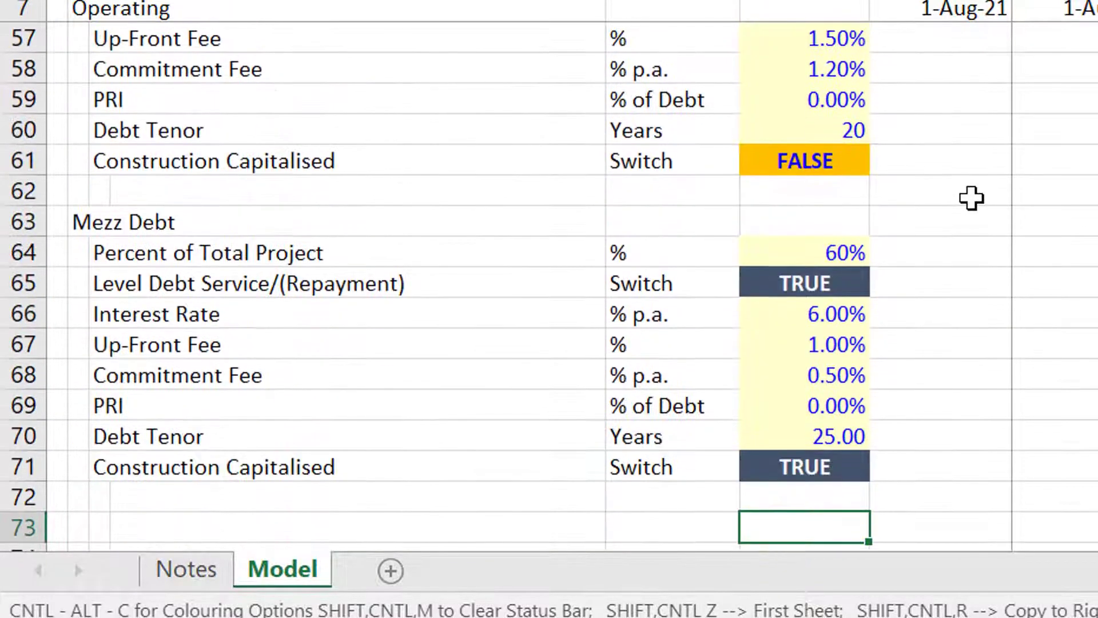
key(Up)
key(Up)
key(Up)
key(Up)
key(Up)
key(Up)
key(Up)
key(Up)
key(Up)
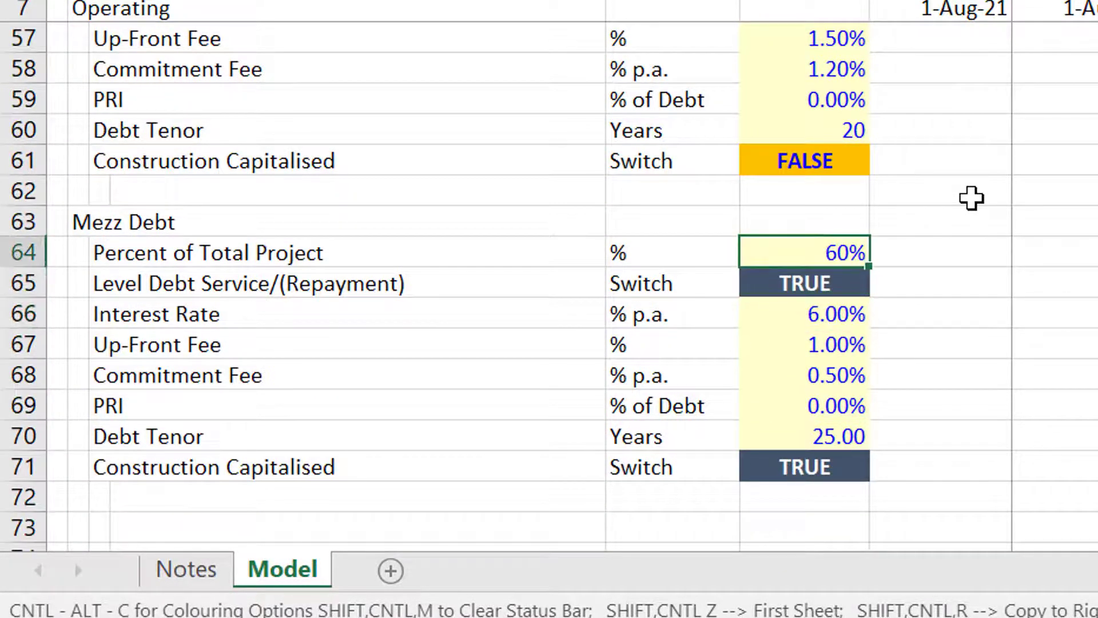
key(Down)
key(Down)
key(Down)
key(Down)
key(Down)
key(Down)
key(Down)
key(Down)
key(Down)
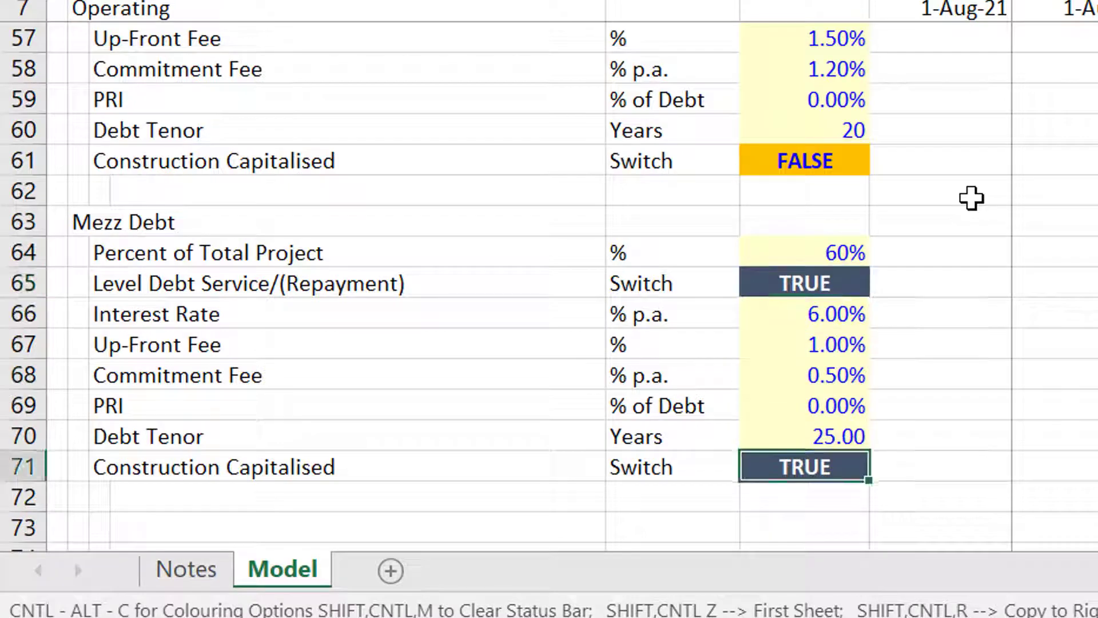
Check the Operating Cash Flows 2.00% escalation rate and move into the monthly timeline.
key(Down)
key(Down)
key(Down)
key(Down)
key(Down)
key(Down)
key(Down)
key(Down)
key(Down)
key(Down)
key(Down)
key(Down)
key(Down)
key(Down)
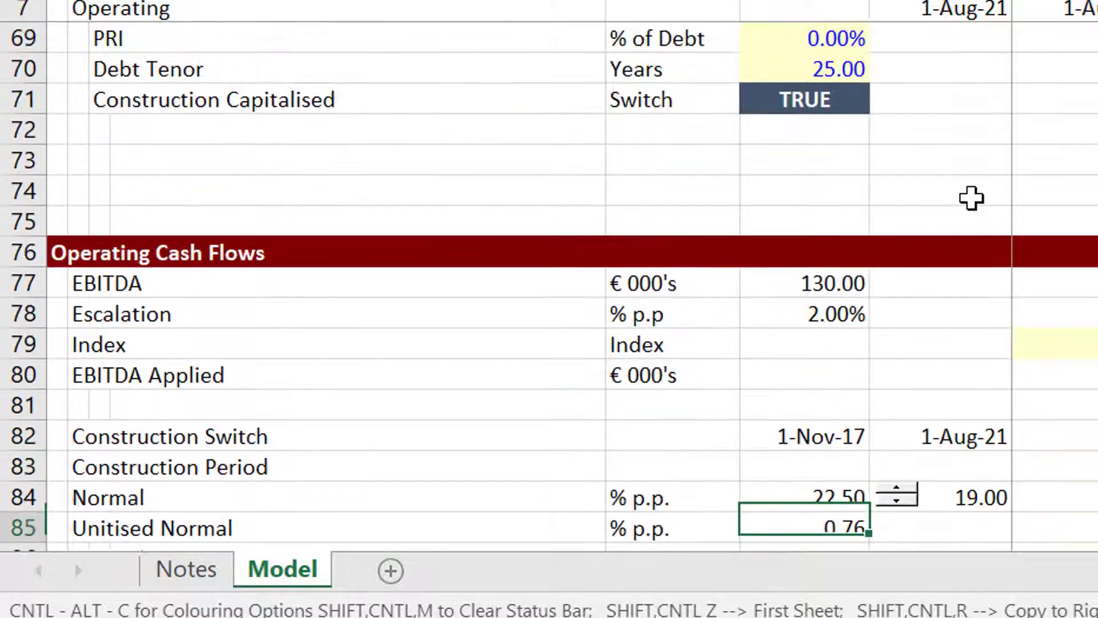
key(Up)
key(Up)
key(Up)
key(Up)
key(Up)
key(Up)
key(Up)
key(Up)
key(Up)
key(Up)
key(Up)
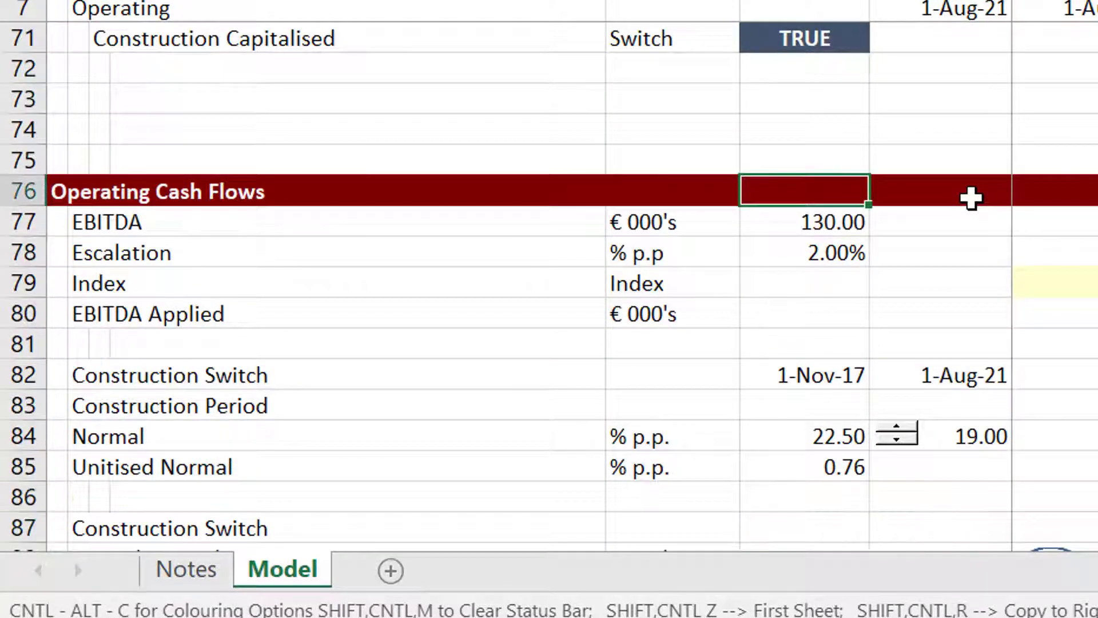
key(Down)
key(Down)
key(Right)
key(Right)
key(Right)
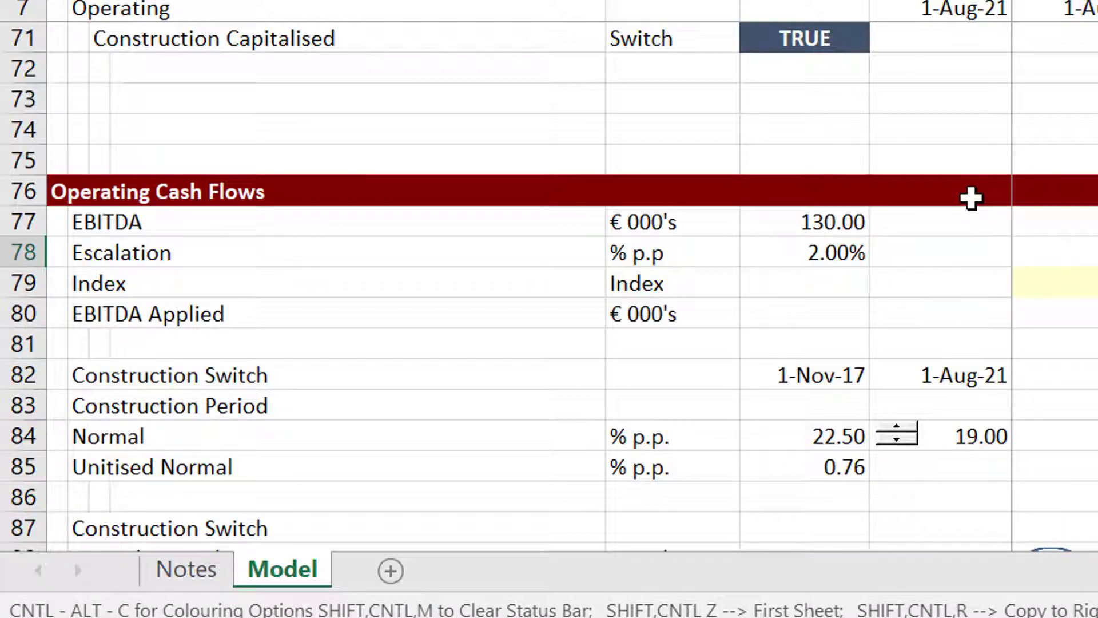
key(Down)
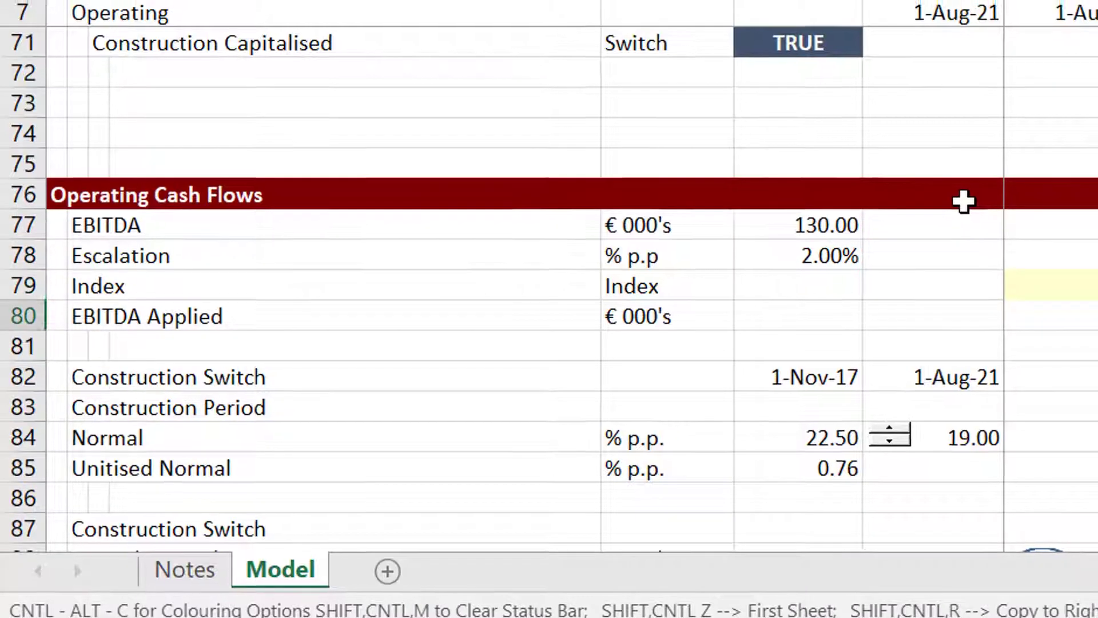
key(Down)
key(Down)
key(Down)
key(Down)
key(Down)
key(Down)
key(Down)
key(Down)
key(Down)
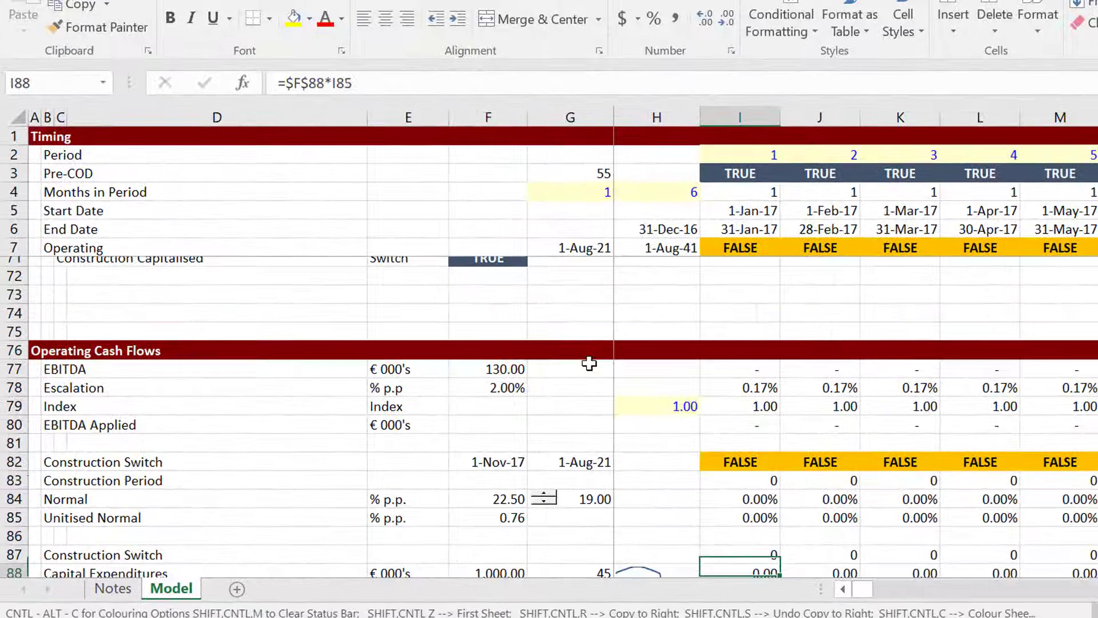
key(Down)
key(Down)
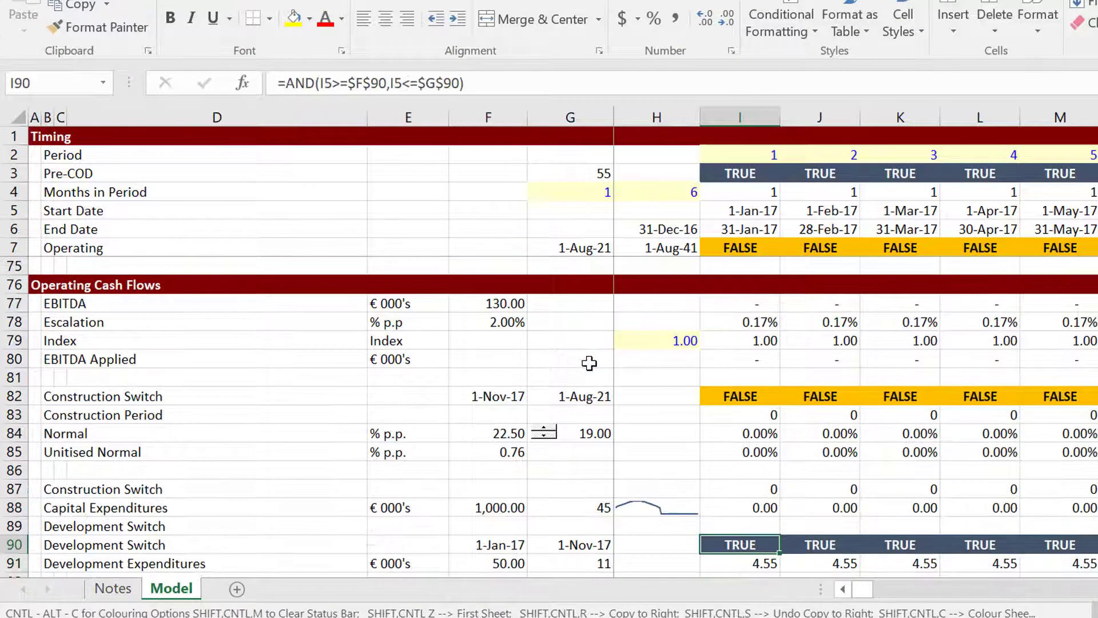
key(Up)
key(Up)
key(Up)
key(Up)
key(Up)
key(Up)
key(Up)
key(Up)
key(Right)
key(Right)
key(Right)
key(Right)
key(Right)
key(Right)
key(Right)
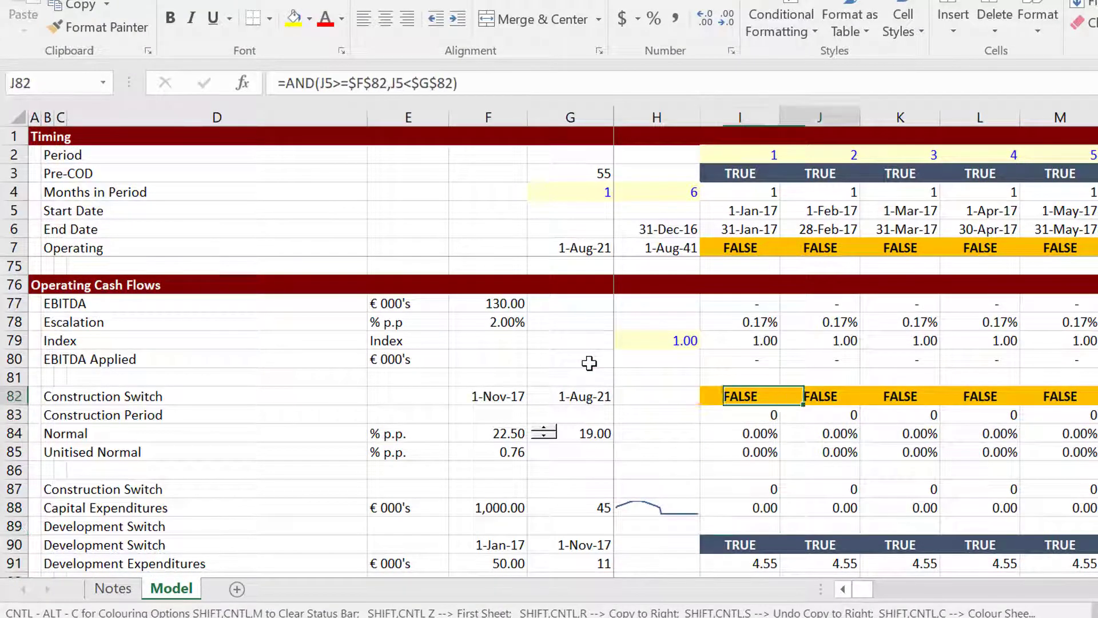
key(Left)
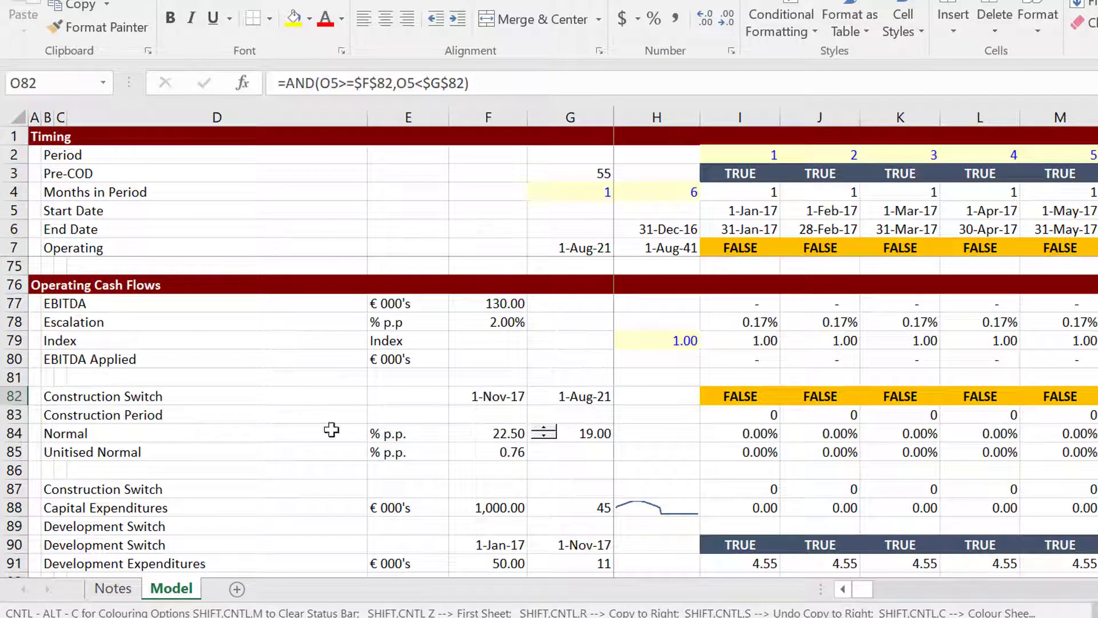
click(520, 479)
key(Up)
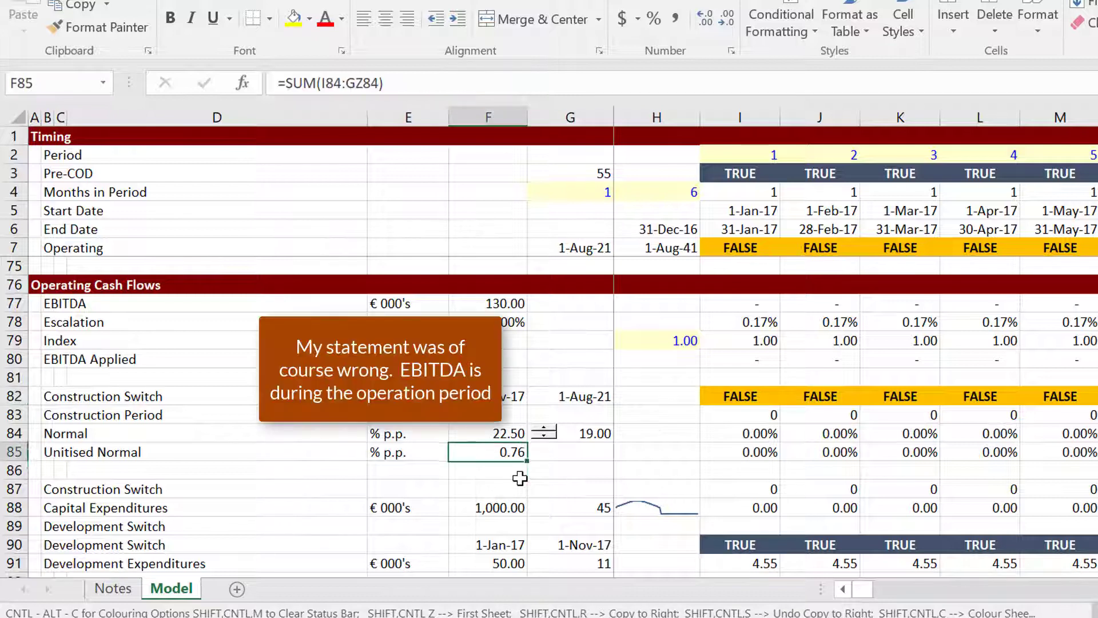
key(Up)
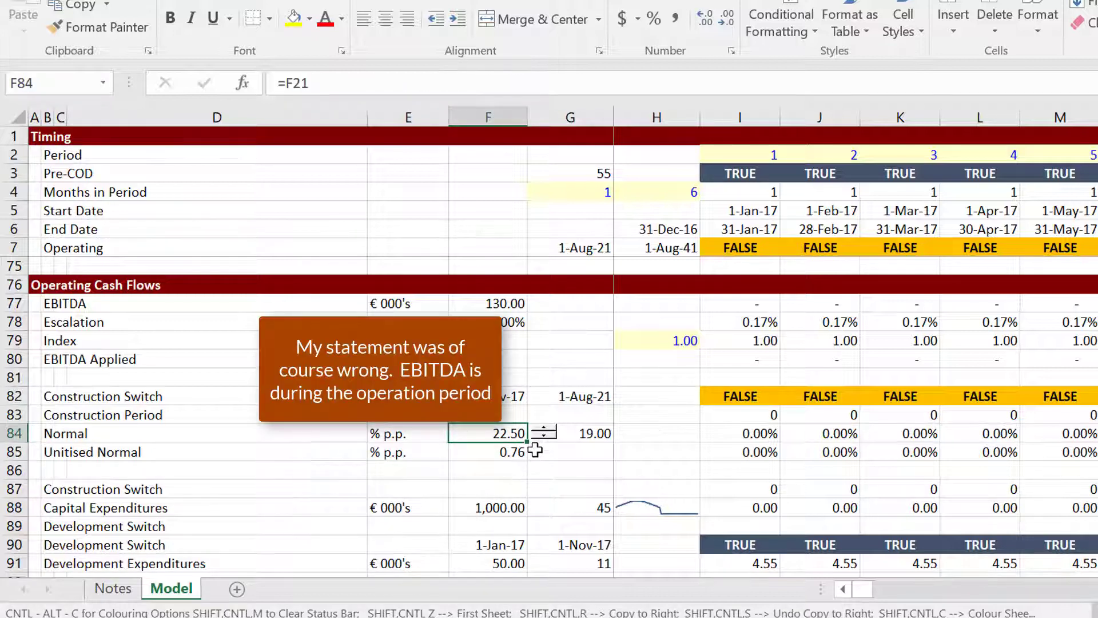
click(546, 438)
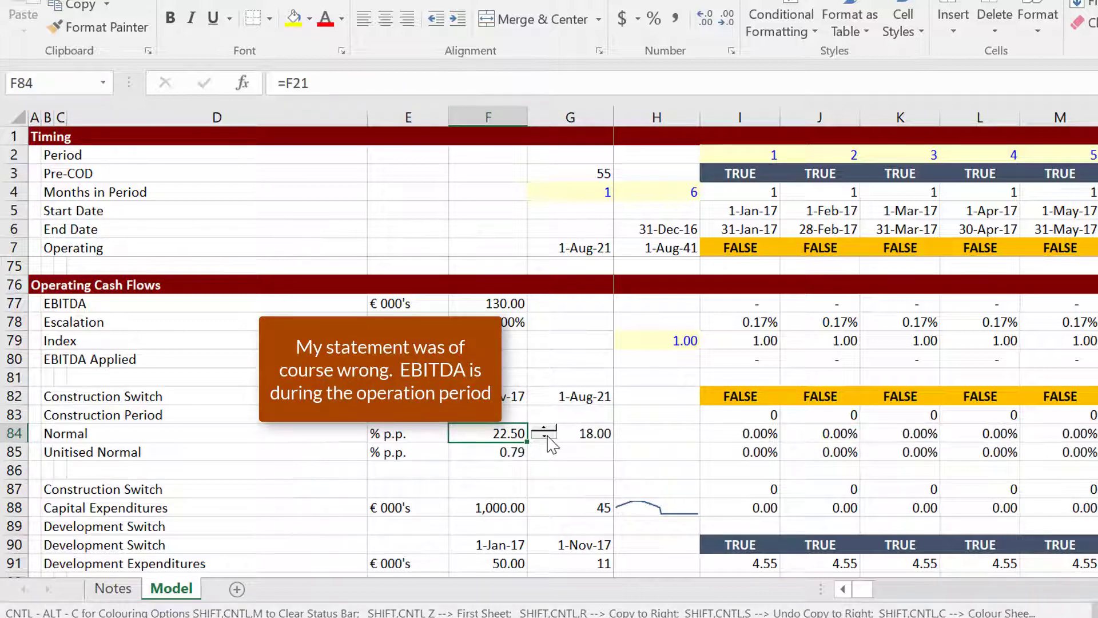
click(547, 438)
click(546, 438)
click(546, 437)
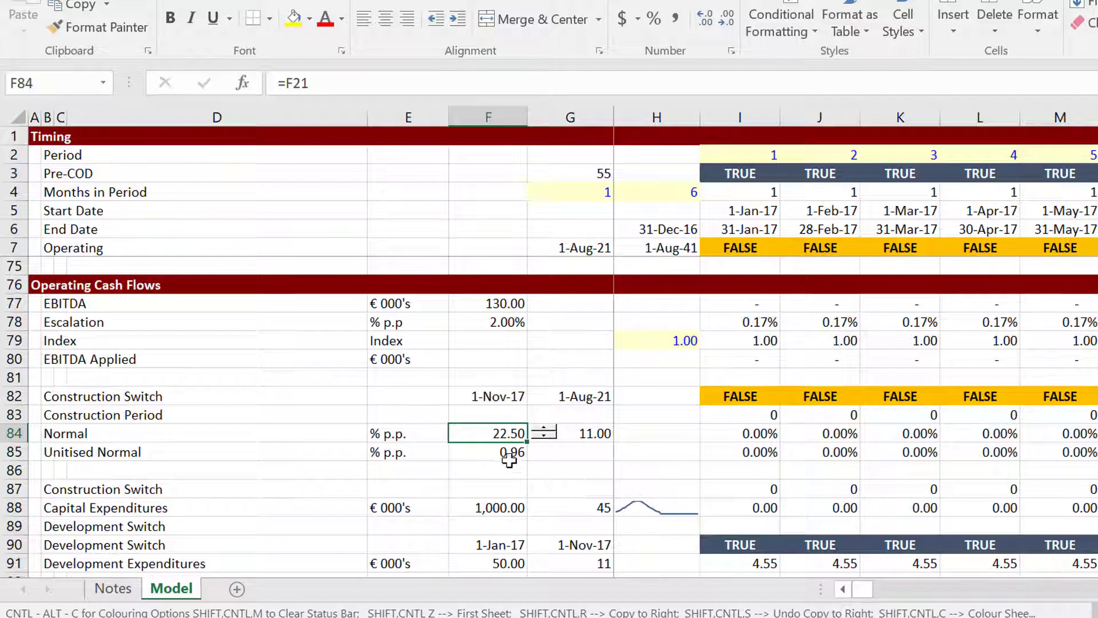
click(554, 465)
key(Down)
key(Down)
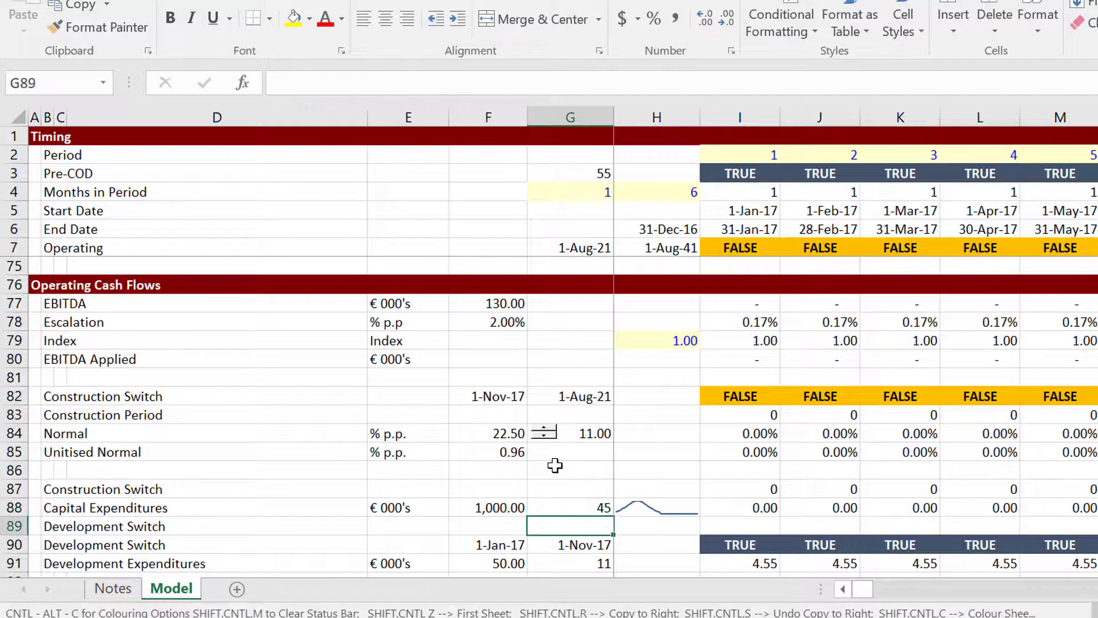
key(Right)
key(Right)
key(Down)
key(Down)
key(Down)
key(Down)
key(Down)
key(Down)
key(Down)
key(Down)
key(Down)
key(Down)
key(Down)
key(Down)
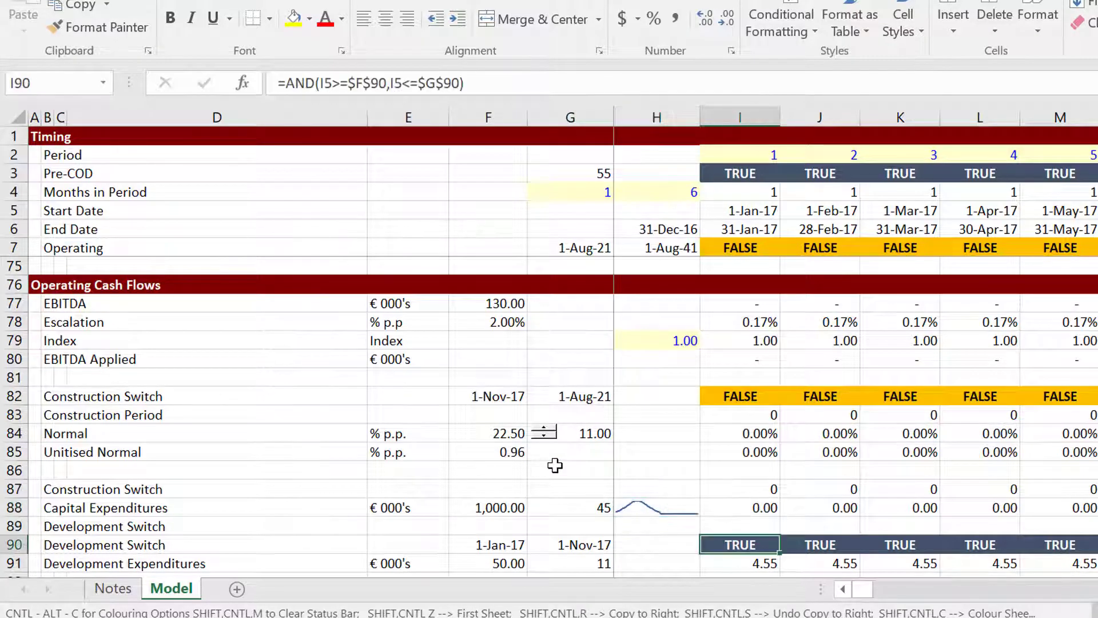
key(Down)
key(Up)
key(Up)
key(Up)
key(Up)
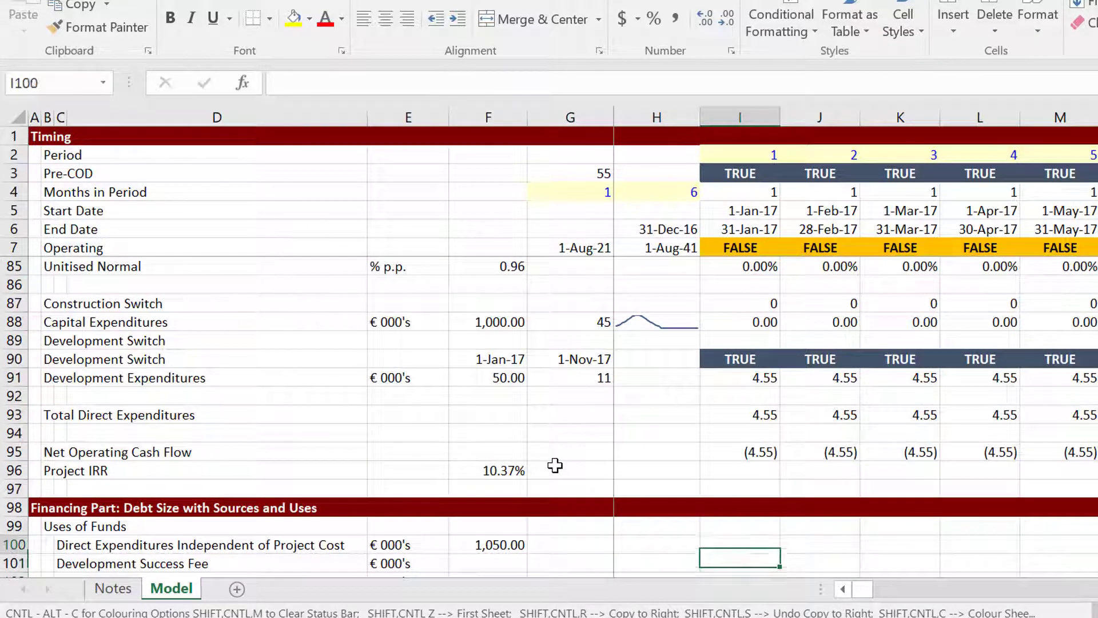
key(Left)
key(Left)
key(Left)
key(Up)
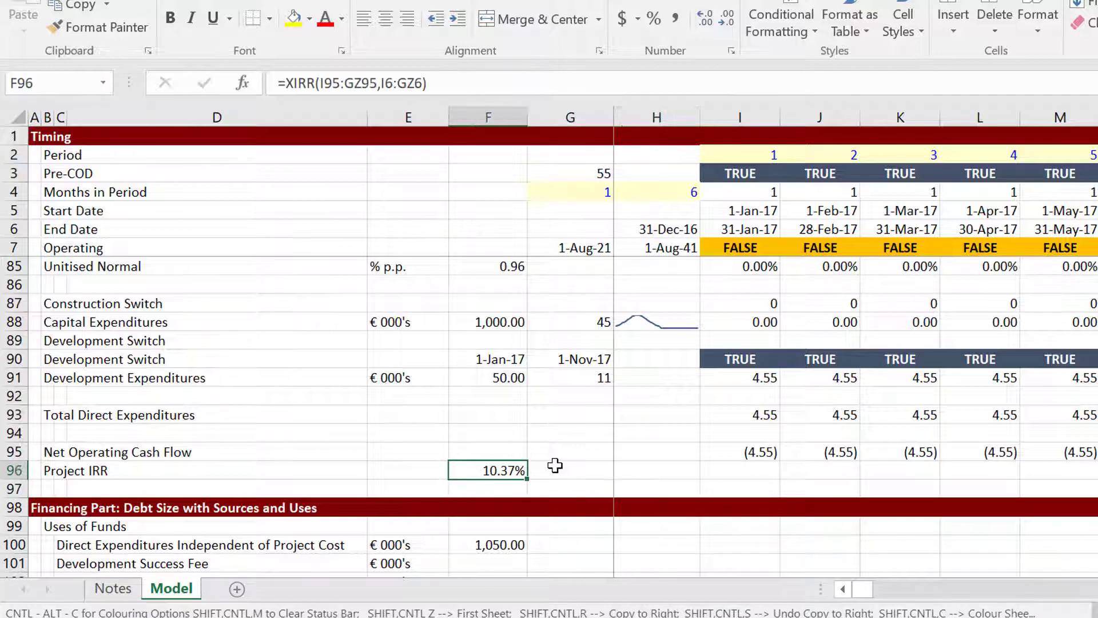
key(Up)
key(Up)
key(Up)
key(Up)
key(Up)
key(Up)
key(Up)
key(Up)
key(Up)
key(Up)
key(Up)
key(Up)
key(Up)
key(Up)
key(Up)
key(Up)
key(Up)
key(Up)
key(Up)
key(Up)
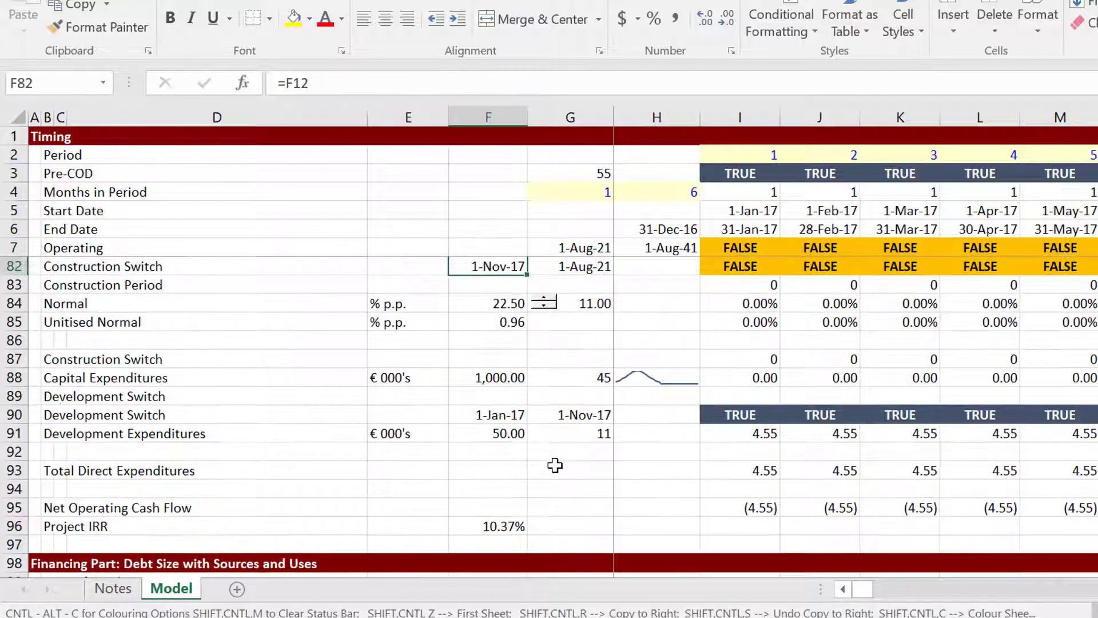
Replace the 130.00 EBITDA input with 100, dropping pre-tax Project IRR to 7.56%.
key(Up)
key(Up)
key(Up)
key(Up)
key(Up)
key(Up)
key(Up)
key(Up)
key(Up)
key(Up)
key(Up)
key(Up)
key(Up)
key(Up)
key(Up)
key(Up)
key(Up)
key(Up)
key(Up)
key(Up)
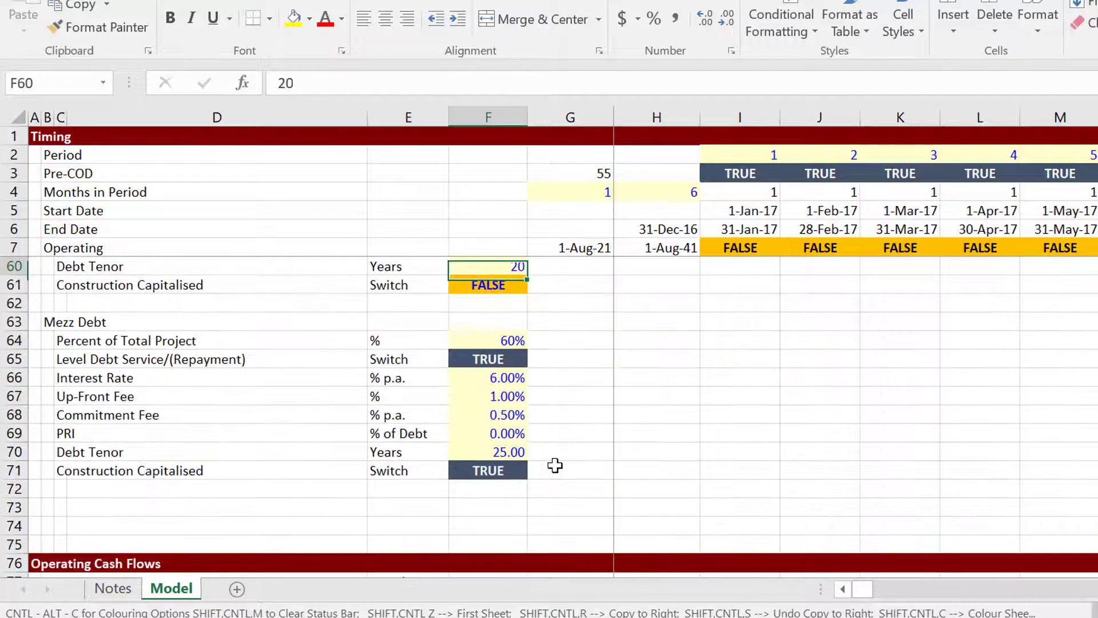
key(Up)
key(Up)
key(Up)
key(Up)
key(Up)
key(Up)
key(Up)
key(Up)
key(Up)
key(Up)
key(Up)
key(Up)
key(Up)
key(Up)
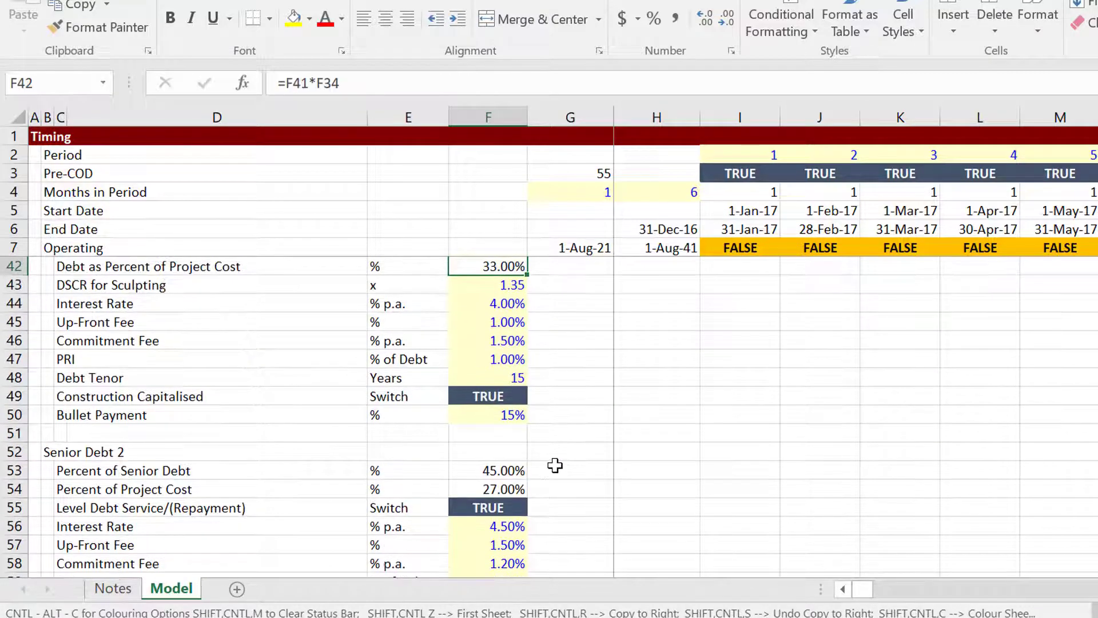
key(Up)
key(Up)
key(Up)
key(Up)
key(Up)
key(Up)
key(Up)
key(Up)
key(Up)
key(Up)
key(Up)
key(Up)
key(Up)
key(Up)
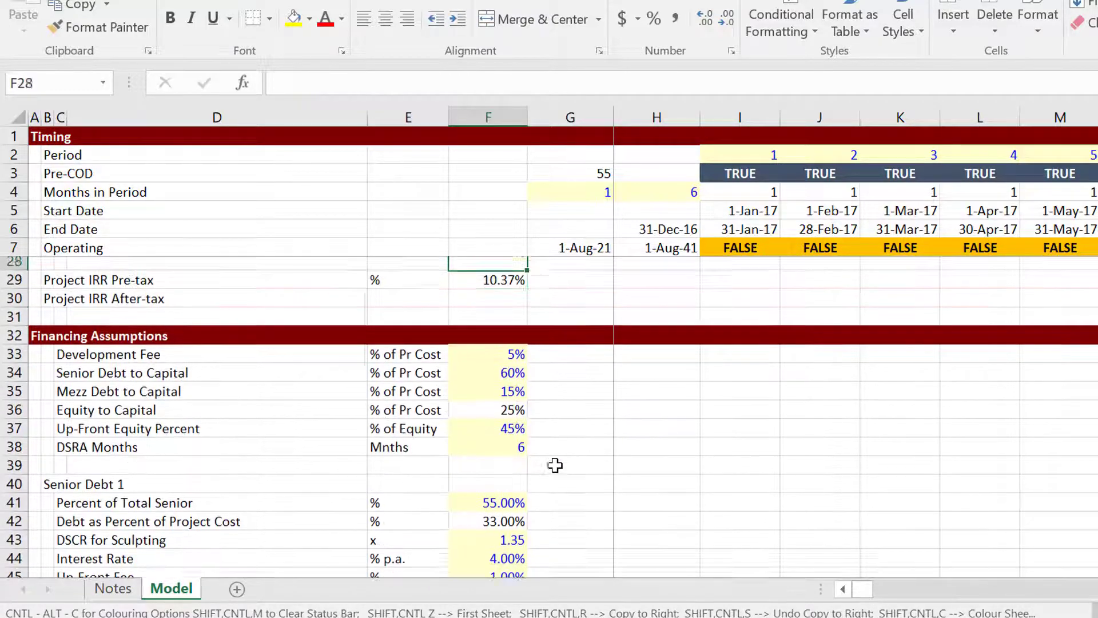
key(Up)
key(Up)
key(Up)
key(Up)
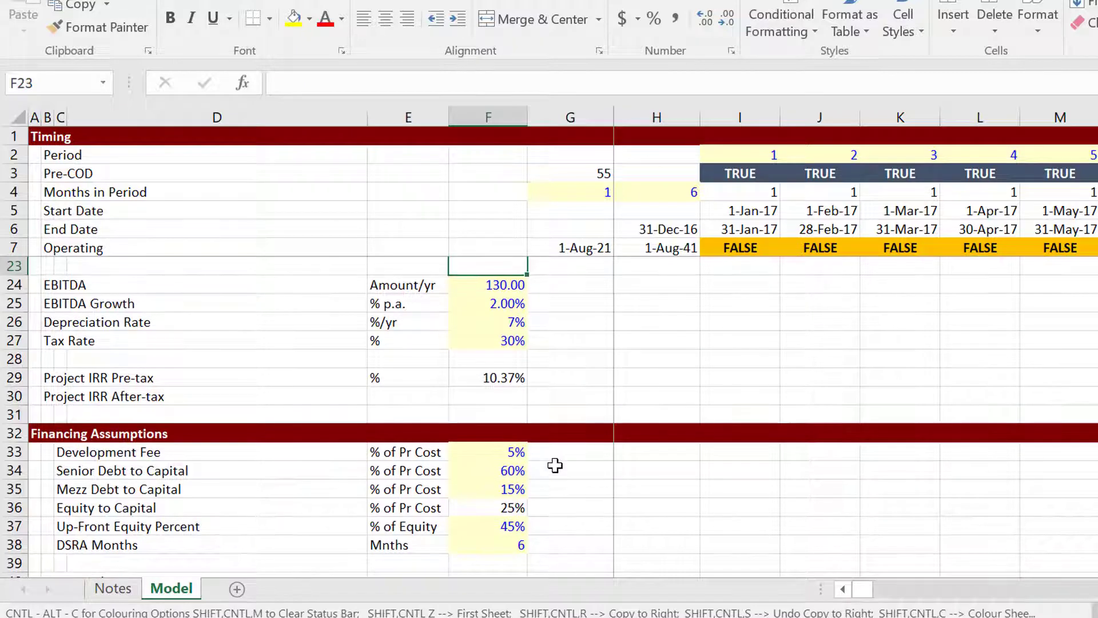
scroll(555, 465, up, 1)
key(Down)
key(Down)
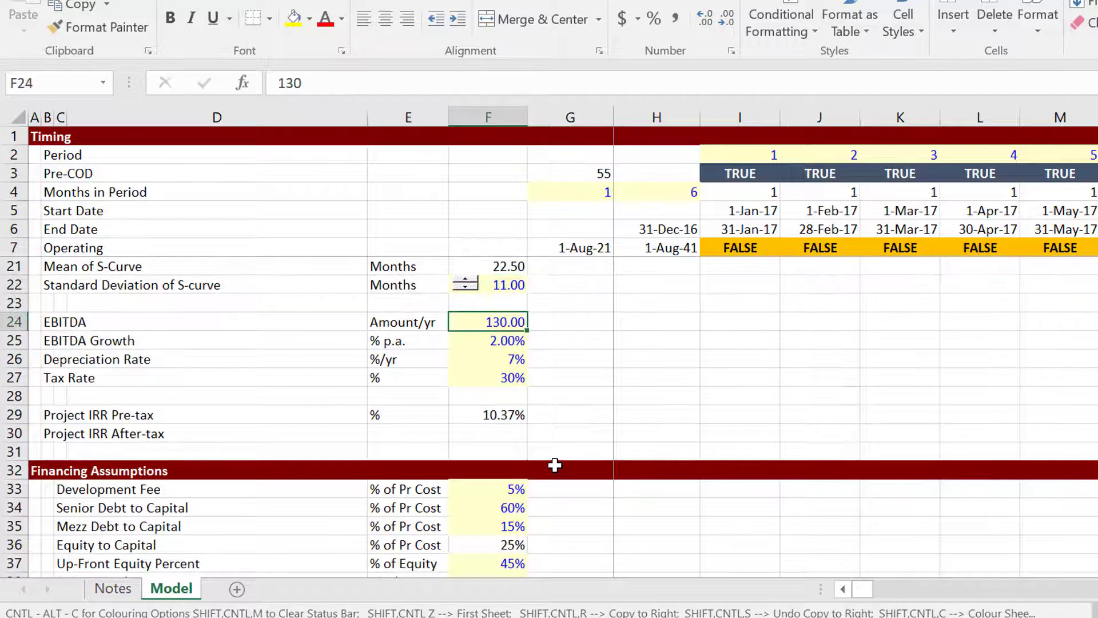
text(1)
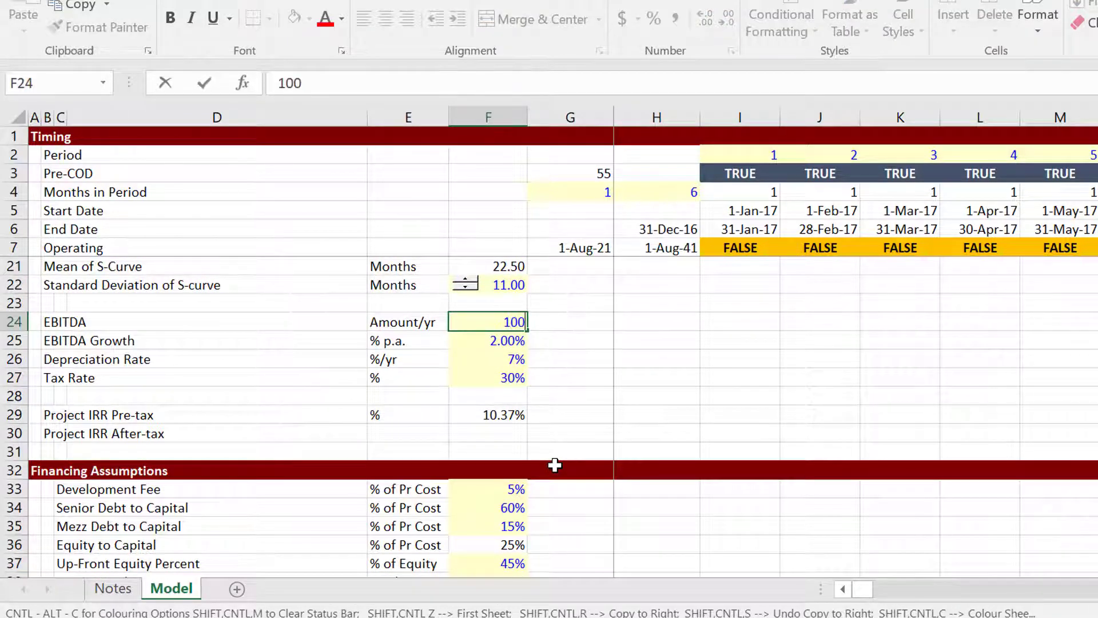
key(Return)
key(Down)
key(Down)
key(Down)
key(Down)
key(Down)
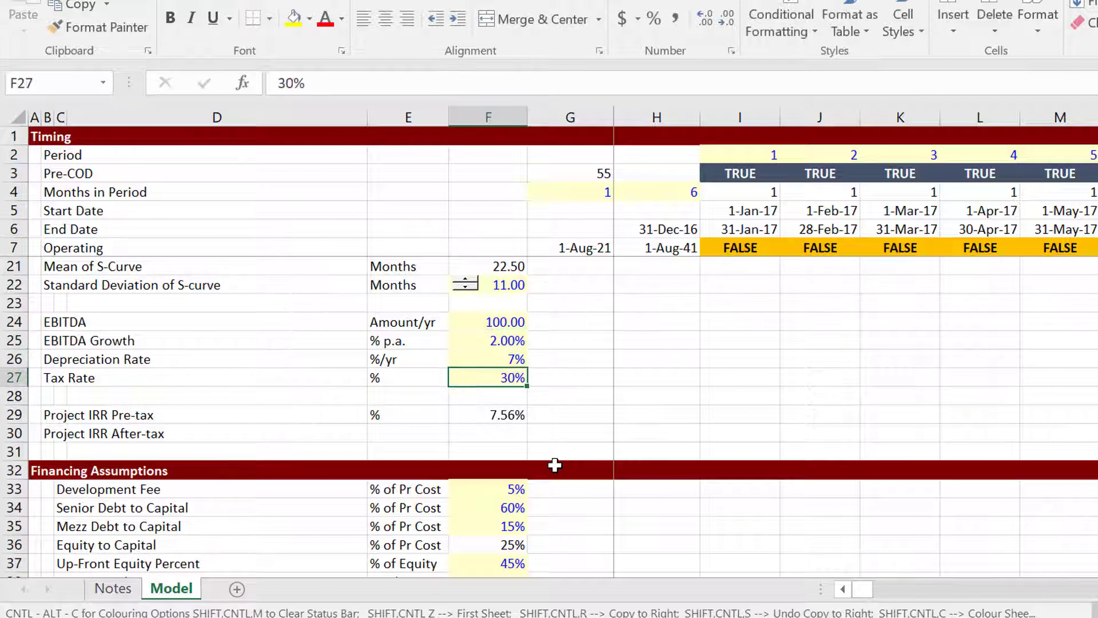
key(Down)
key(Down)
key(Down)
key(Down)
key(Down)
key(Down)
key(Down)
key(Down)
key(Down)
key(Down)
key(Down)
key(Up)
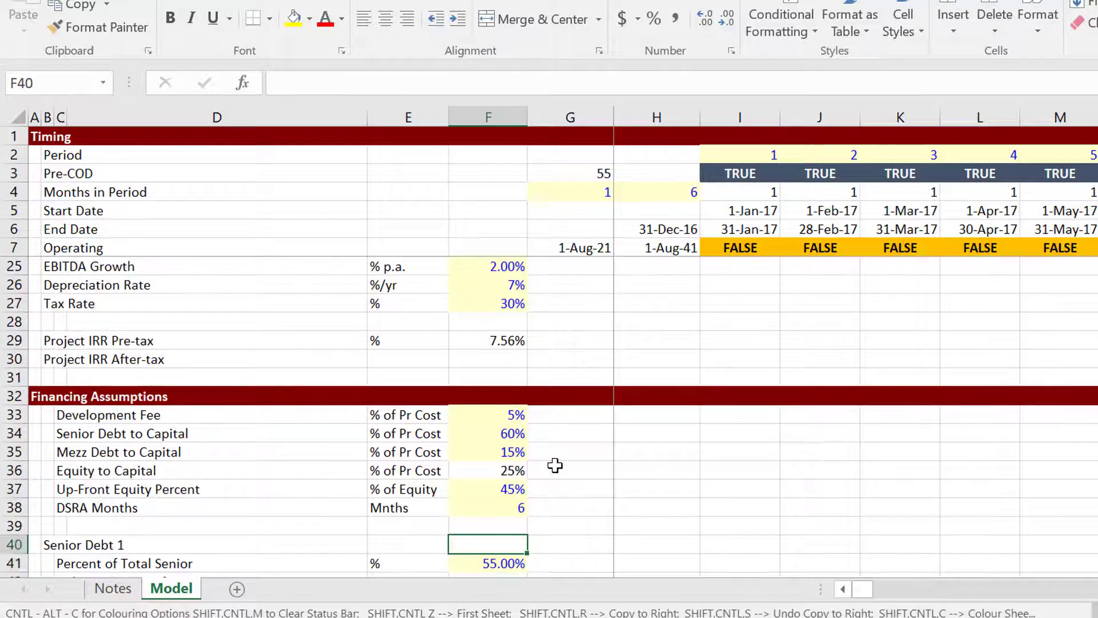
key(Up)
key(Down)
key(Down)
key(Down)
key(Down)
key(Down)
key(Down)
key(Down)
key(Down)
key(Down)
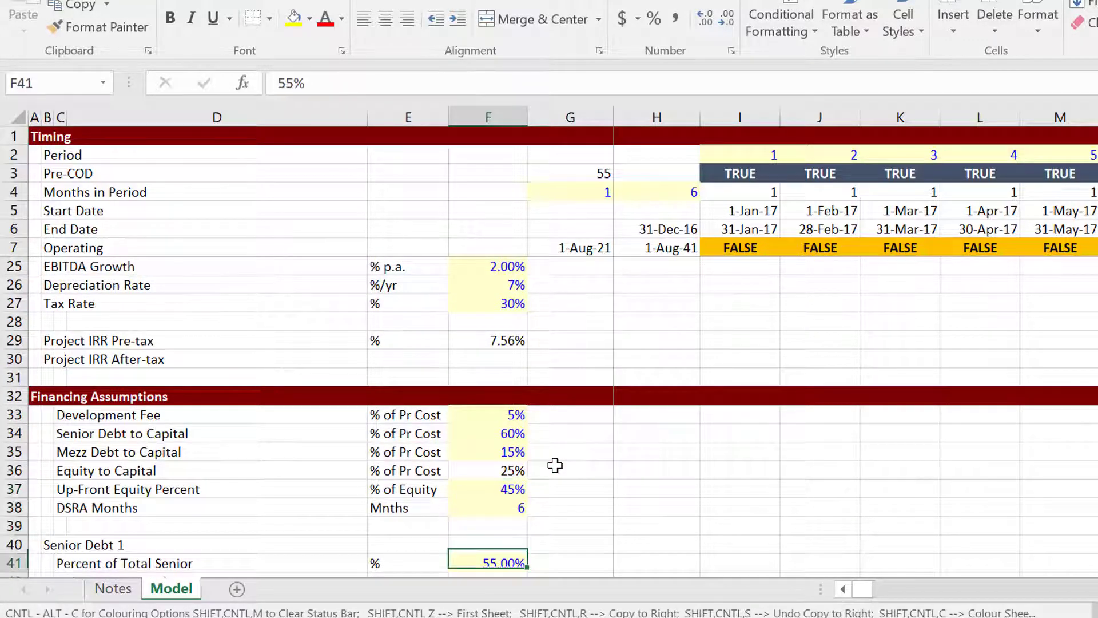
key(Down)
key(Down)
key(Down)
key(Up)
key(Up)
key(Up)
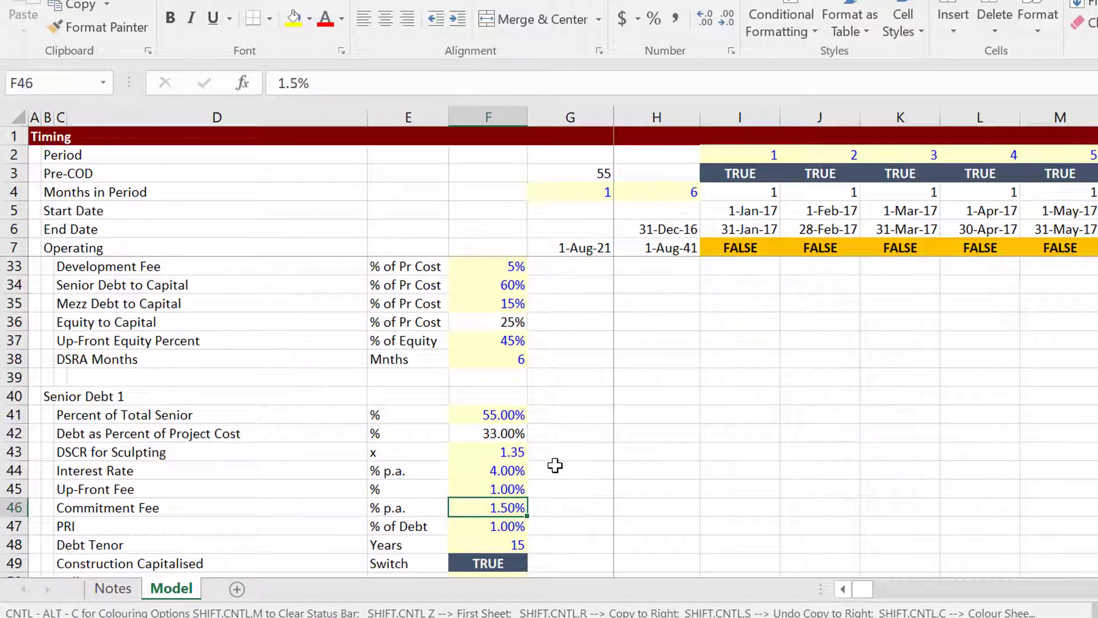
key(Down)
key(Down)
key(Down)
key(Down)
key(Down)
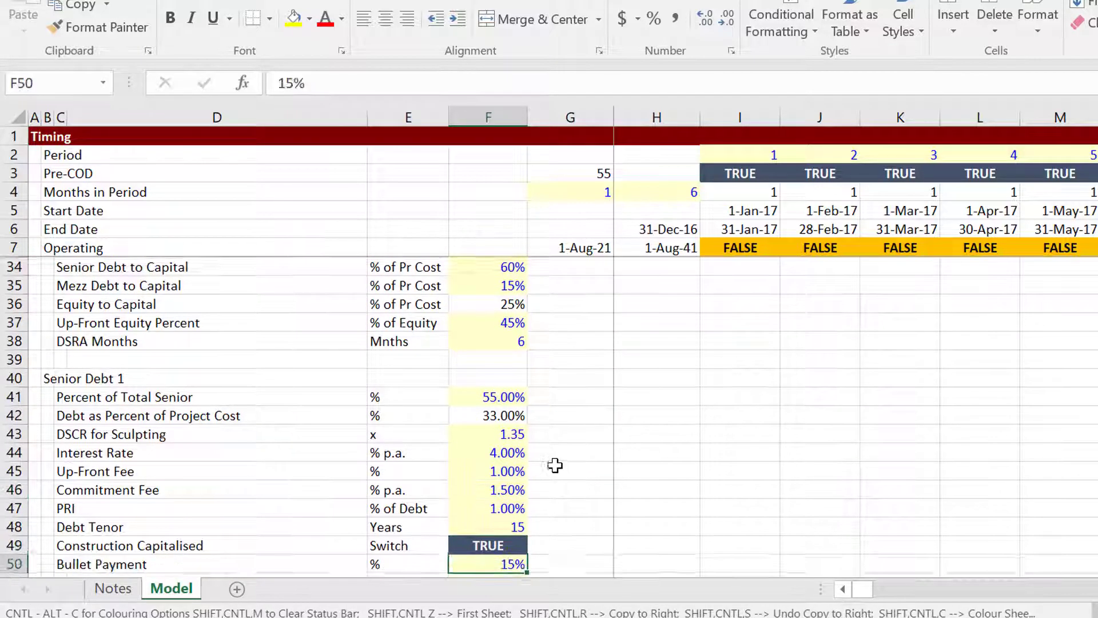
key(Up)
key(Up)
key(Up)
key(Up)
key(Up)
key(Up)
key(Up)
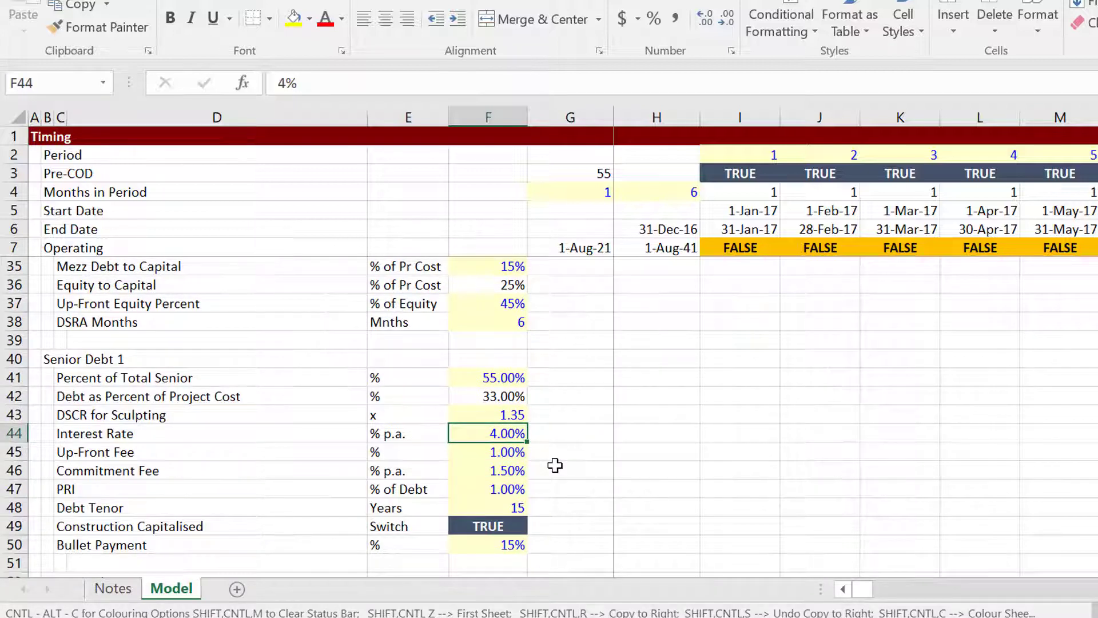
key(Down)
key(Down)
key(Down)
key(Down)
key(Down)
key(Down)
key(Down)
key(Down)
key(Down)
key(Down)
key(Down)
key(Down)
key(Down)
key(Down)
key(Down)
key(Down)
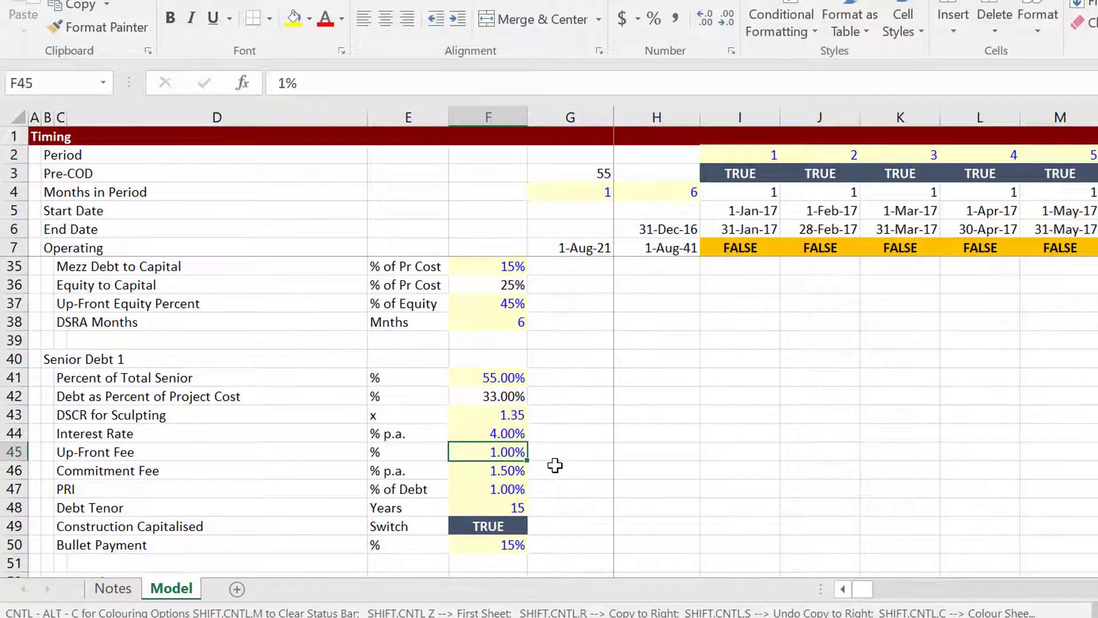
key(Down)
key(Down)
key(Down)
key(Down)
key(Down)
key(Down)
key(Down)
key(Down)
key(Down)
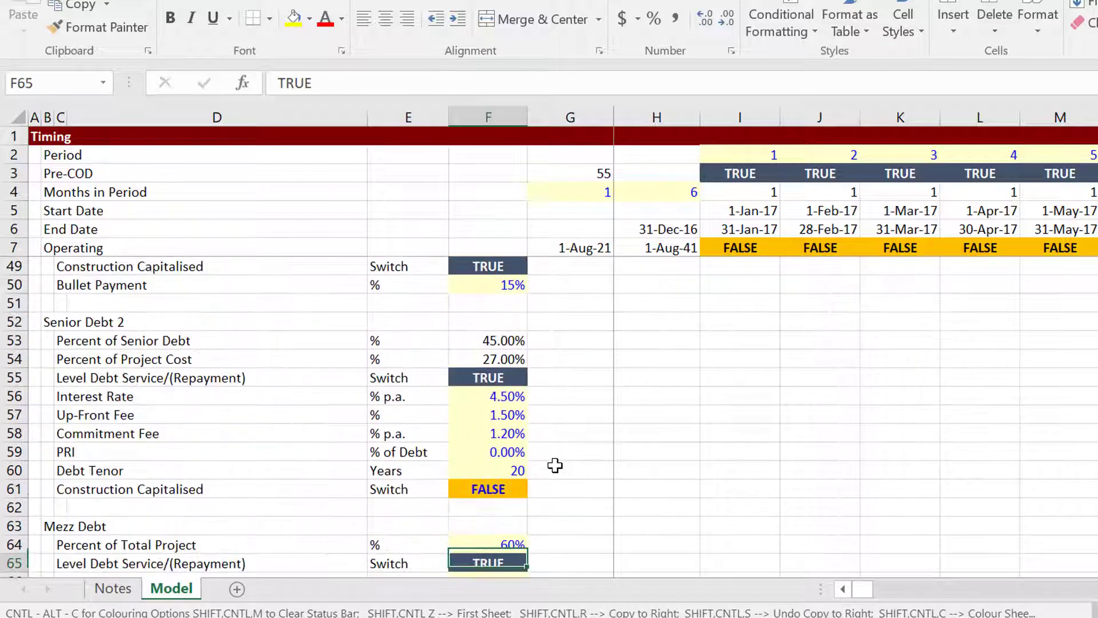
key(Up)
key(Up)
key(Up)
key(Up)
key(Up)
key(Up)
key(Up)
key(Up)
key(Up)
key(Up)
key(Up)
key(Up)
key(Up)
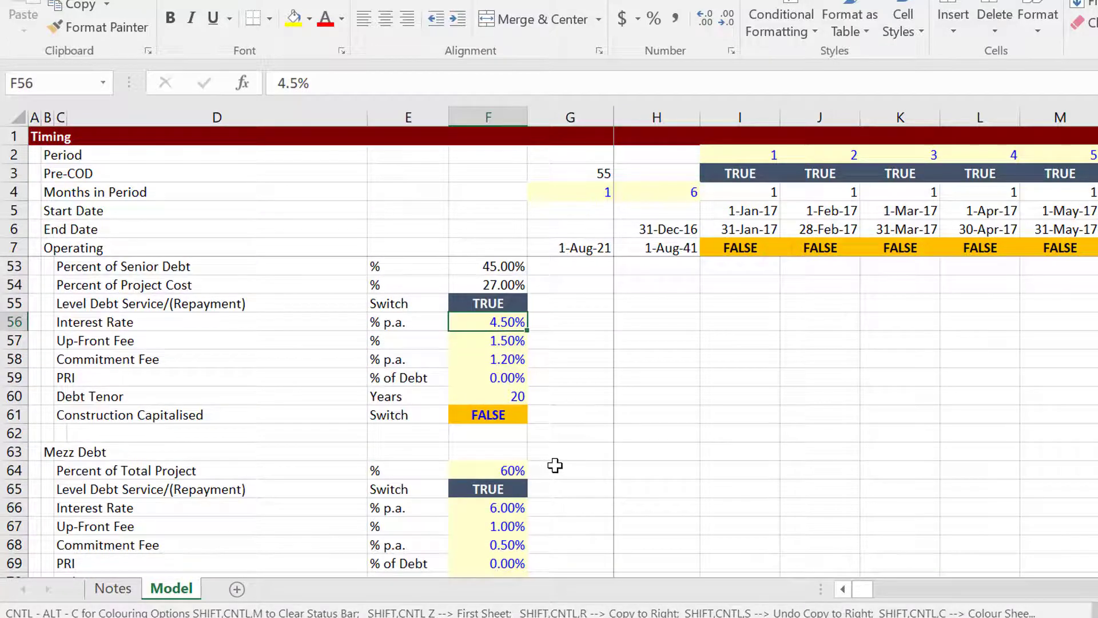
key(Down)
key(Down)
key(Down)
key(Down)
key(Down)
key(Down)
key(Down)
key(Down)
key(Down)
key(Down)
key(Down)
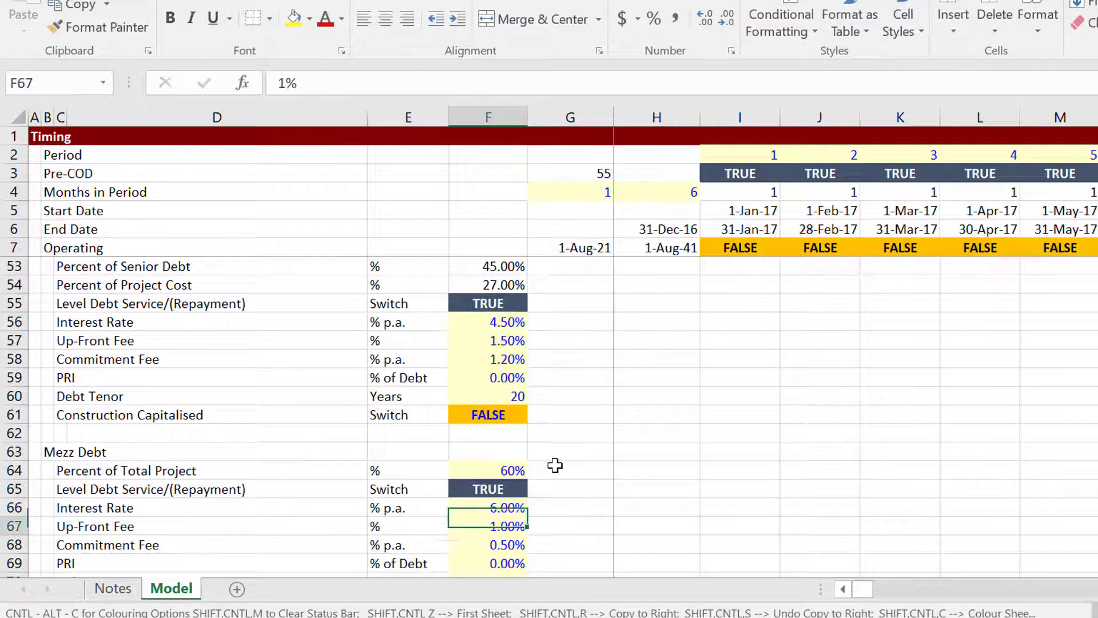
key(Down)
key(Down)
key(Down)
key(Down)
key(Down)
key(Down)
key(Down)
key(Down)
key(Down)
key(Down)
key(Down)
key(Down)
key(Down)
key(Down)
key(Down)
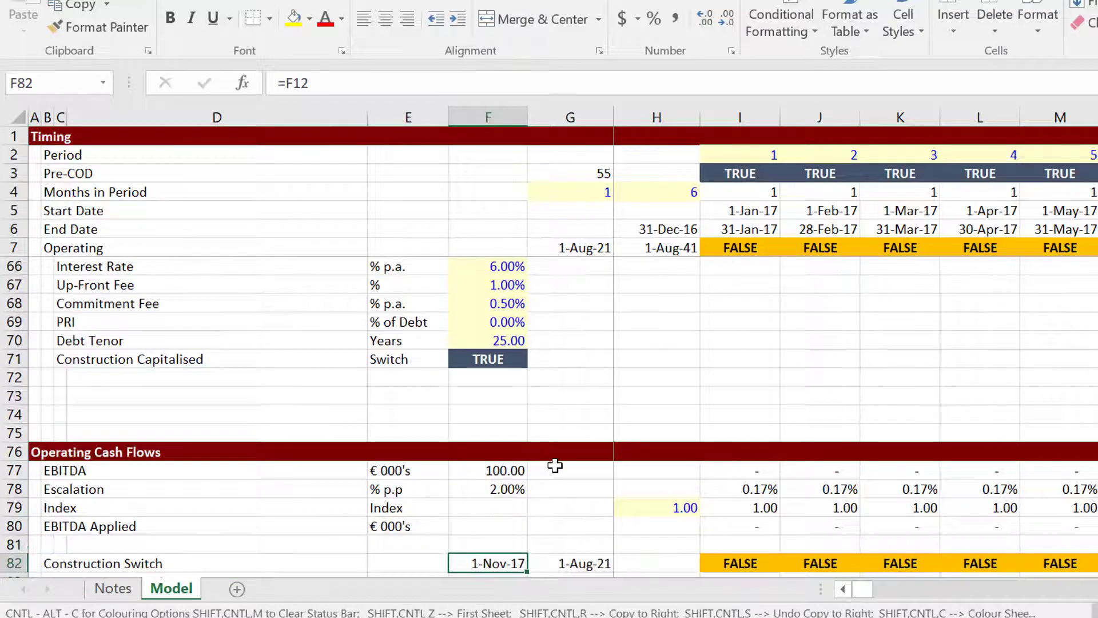
Review the Uses of Funds total, then the Sources of Funds and up-front equity rows.
key(Down)
key(Down)
key(Down)
key(Down)
key(Down)
key(Down)
key(Down)
key(Down)
key(Down)
key(Down)
key(Down)
key(Down)
key(Down)
key(Down)
key(Down)
key(Down)
key(Down)
key(Down)
key(Down)
key(Down)
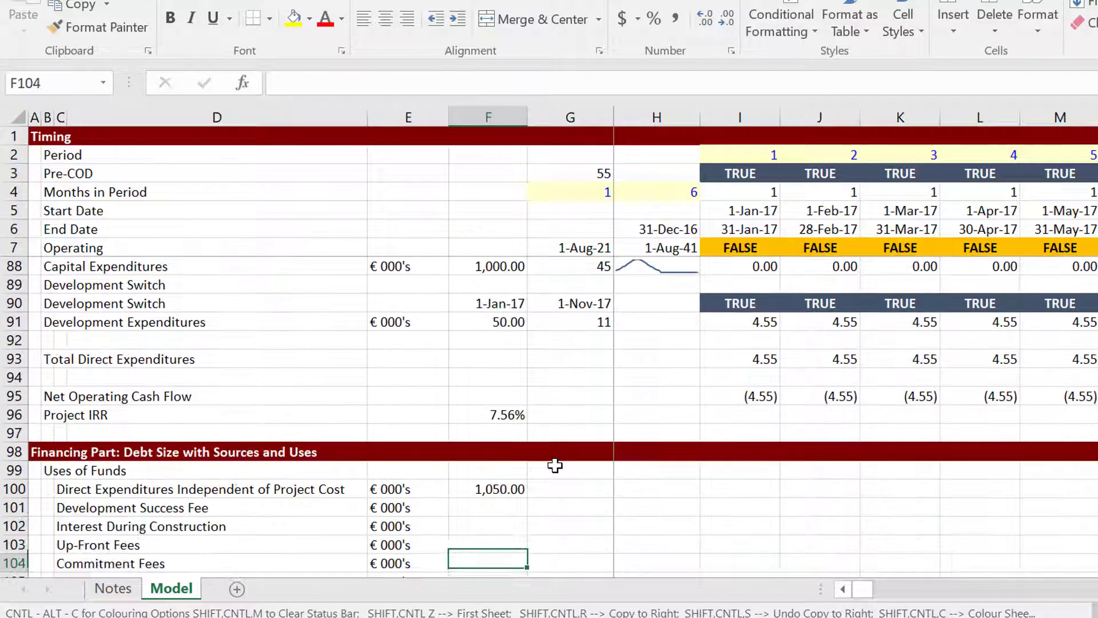
key(Down)
key(Down)
key(Down)
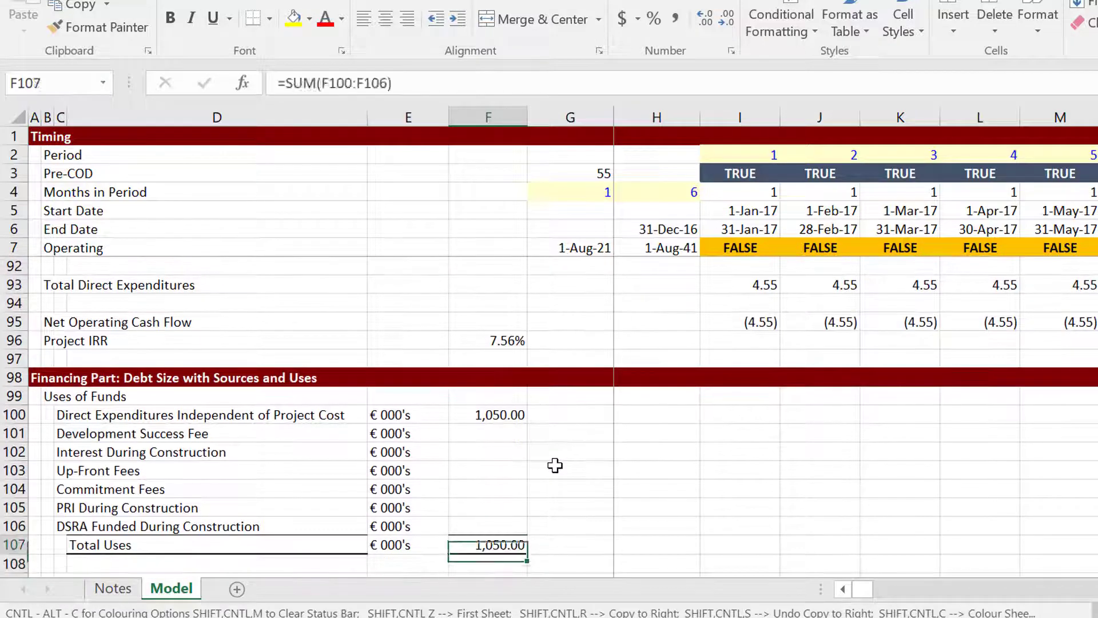
key(Up)
key(Up)
key(Up)
key(Up)
key(Up)
key(Left)
key(Left)
key(Left)
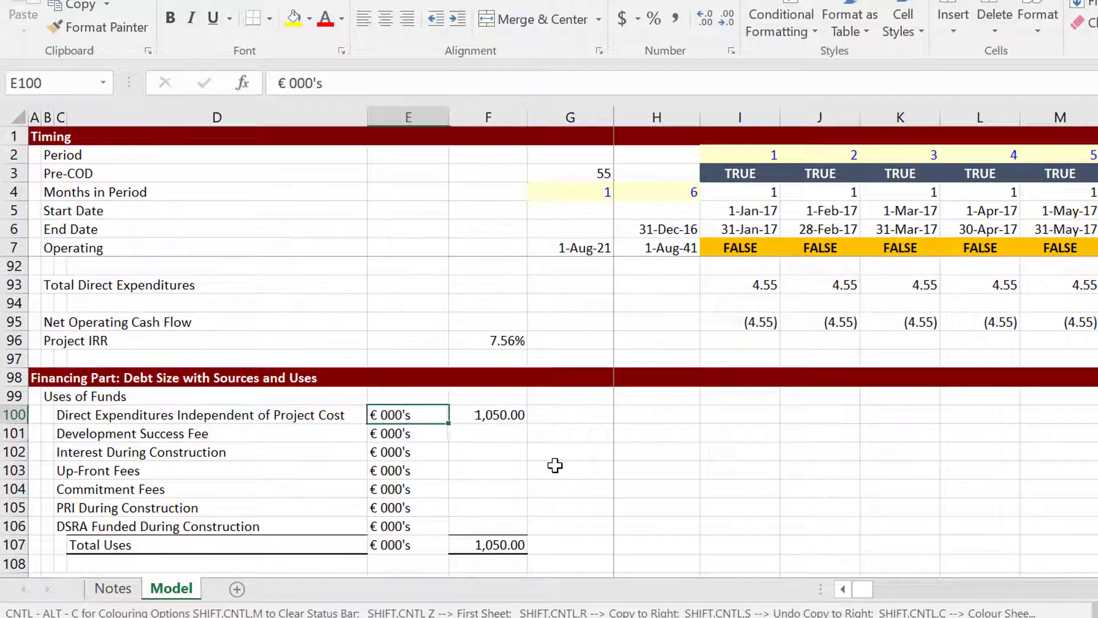
key(Up)
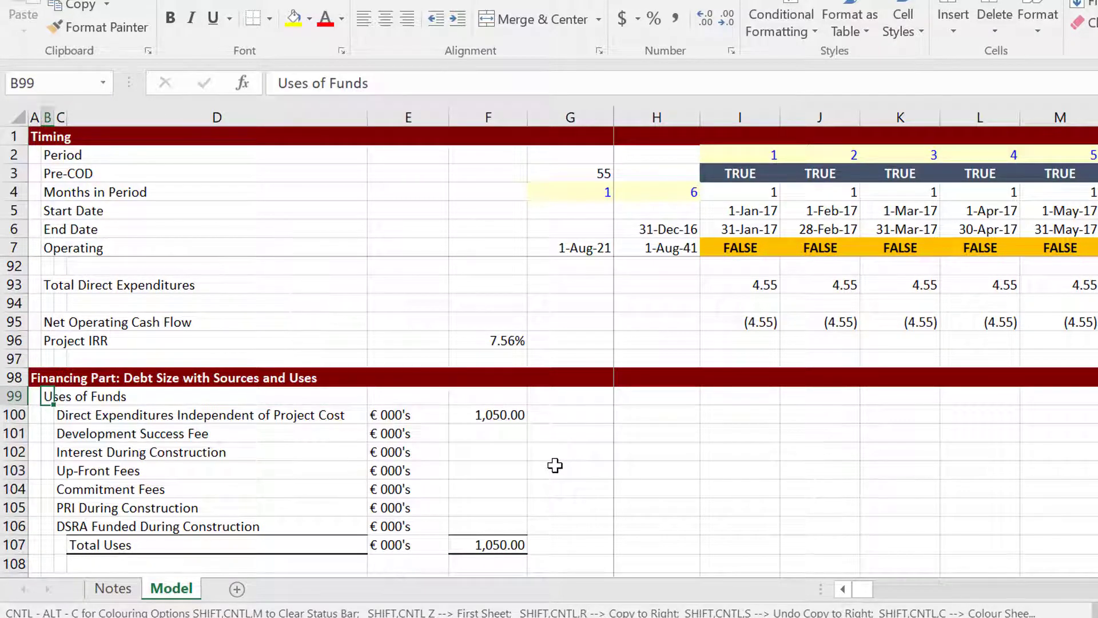
key(Down)
key(Down)
key(Down)
key(Down)
key(Down)
key(Down)
key(Down)
key(Down)
key(Down)
key(Down)
key(Down)
key(Down)
key(Down)
key(Down)
key(Down)
key(Down)
key(Down)
key(Down)
key(Down)
key(Down)
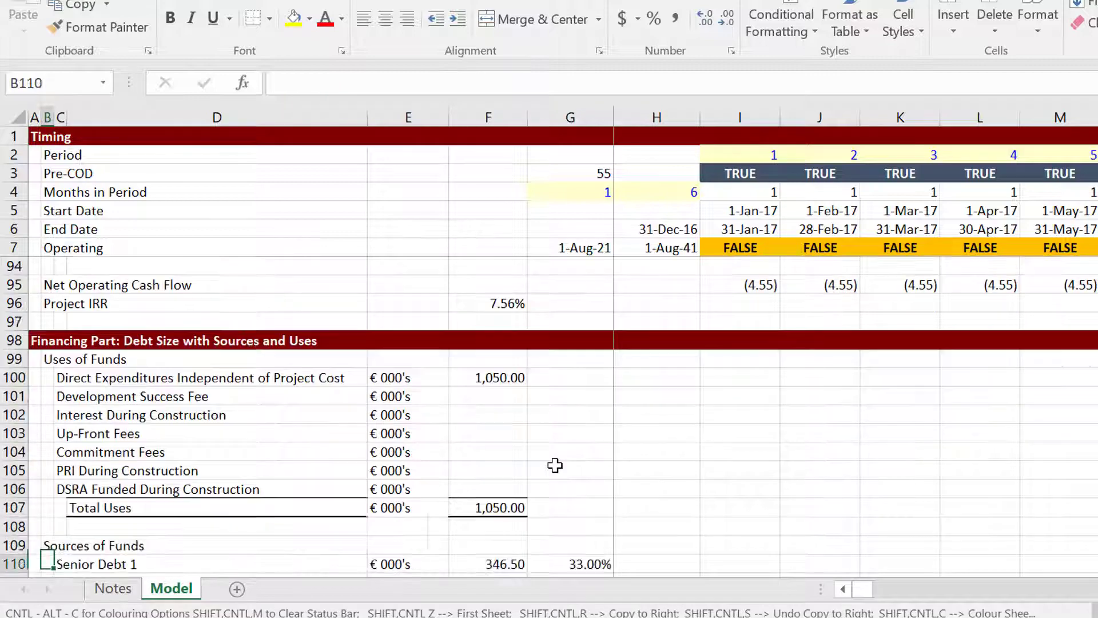
key(Down)
key(Down)
key(Down)
key(Down)
key(Down)
key(Down)
key(Down)
key(Down)
key(Down)
key(Down)
key(Down)
key(Down)
key(Down)
key(Down)
key(Down)
key(Down)
key(Down)
key(Down)
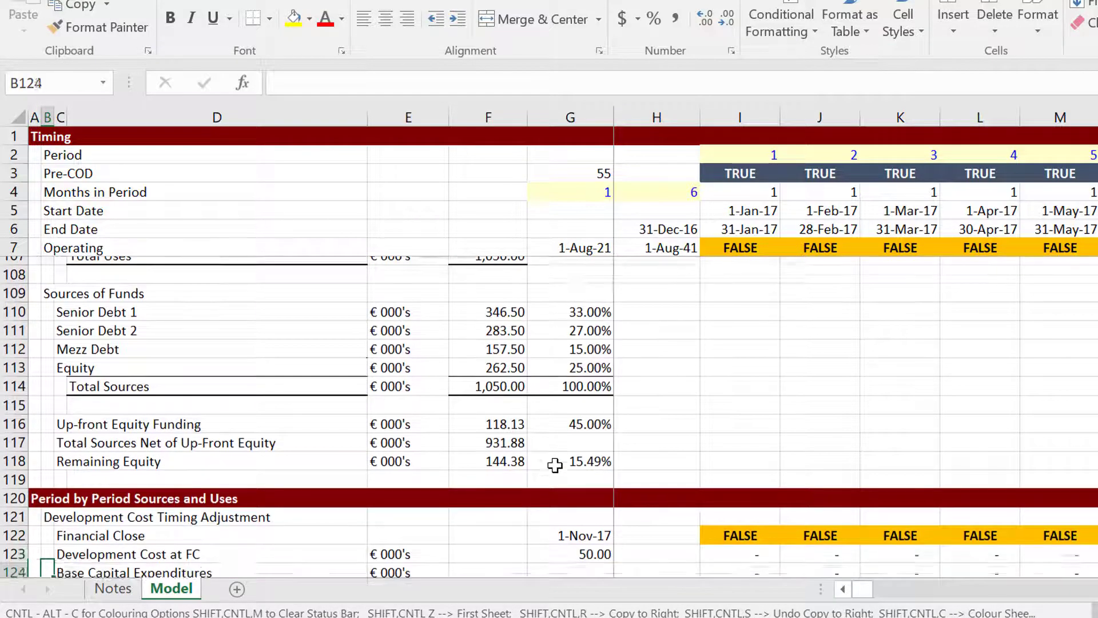
key(Down)
key(Down)
key(Down)
key(Down)
key(Down)
key(Down)
key(Down)
key(Down)
key(Down)
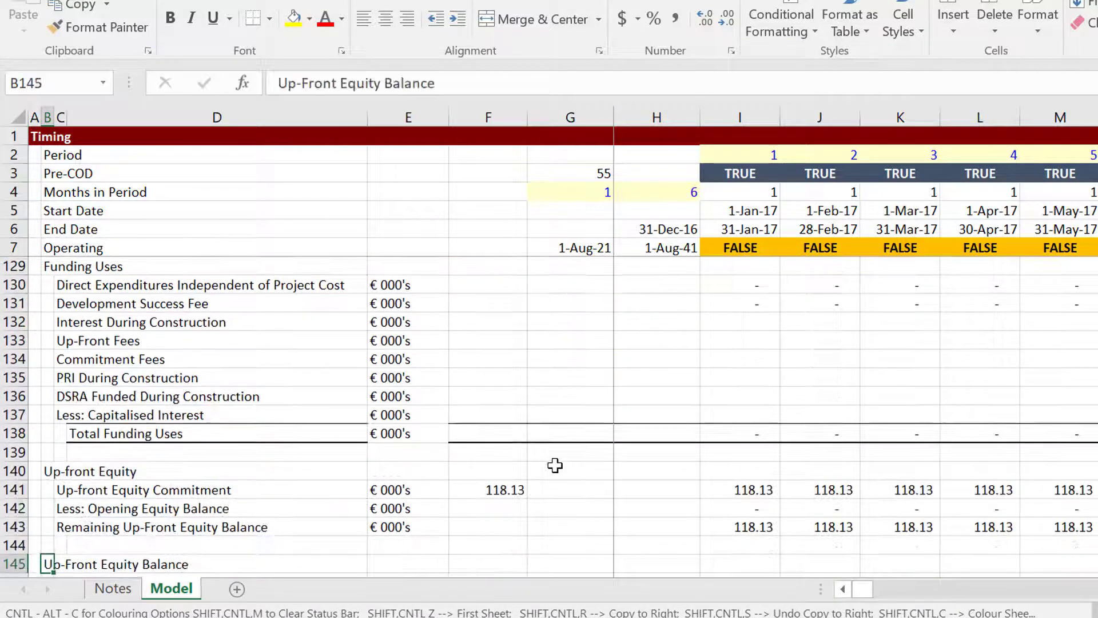
Check the funding split rows and the Senior Debt block, then return to Sources of Funds.
key(Up)
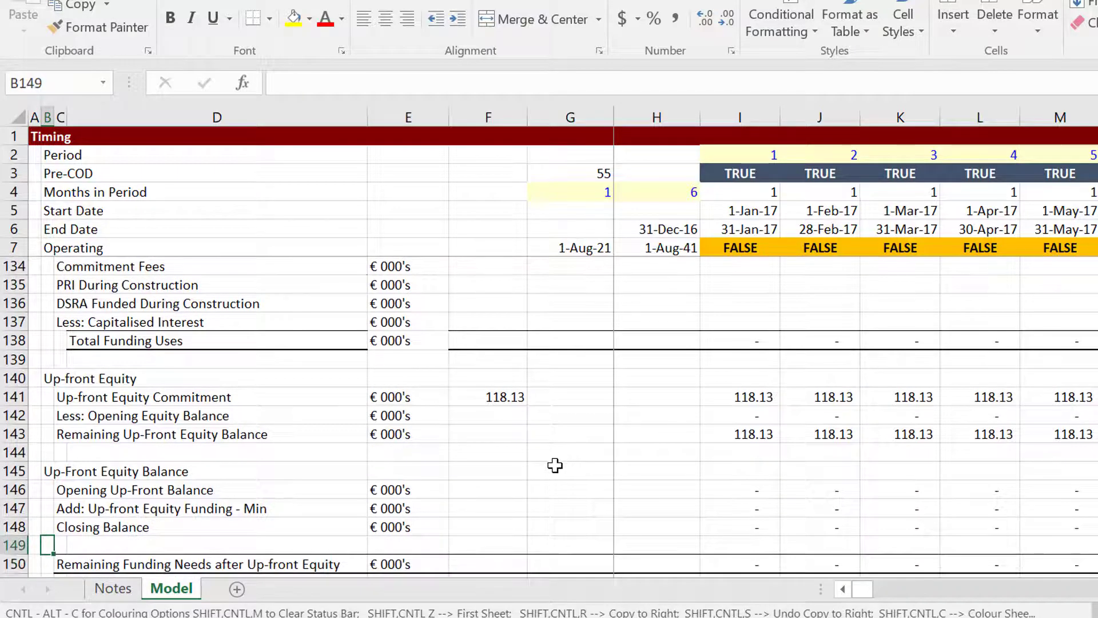
key(Down)
key(Down)
key(Down)
key(Down)
key(Down)
key(Down)
key(Down)
key(Down)
key(Down)
key(Down)
key(Down)
key(Down)
key(Down)
key(Down)
key(Down)
key(Down)
key(Down)
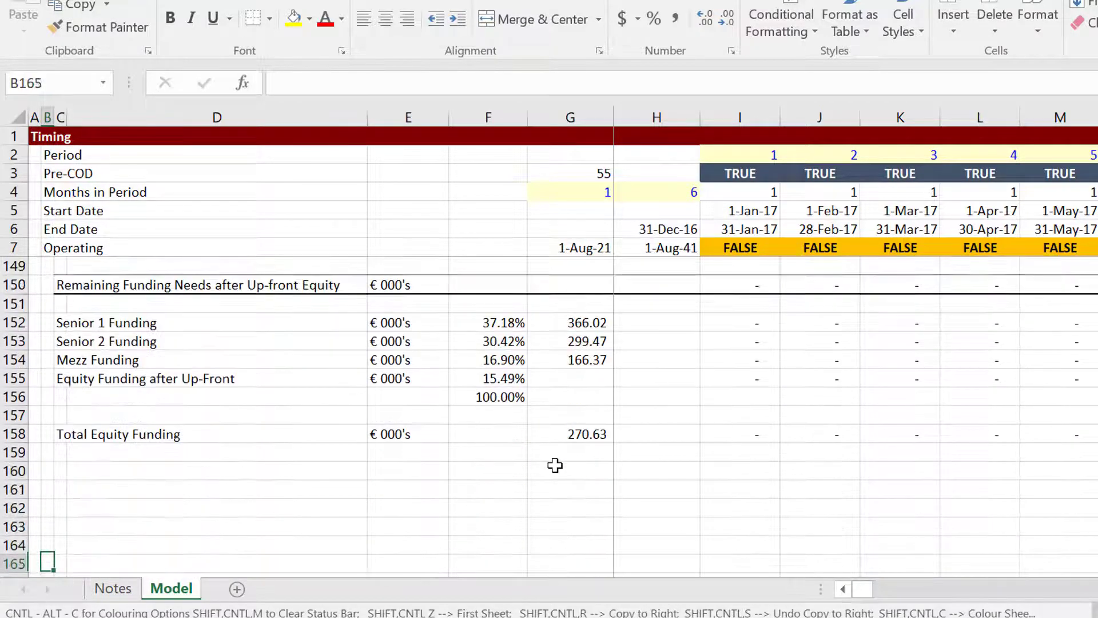
key(Up)
key(Up)
key(Up)
key(Up)
key(Up)
key(Up)
key(Up)
key(Up)
key(Up)
key(Up)
key(Up)
key(Up)
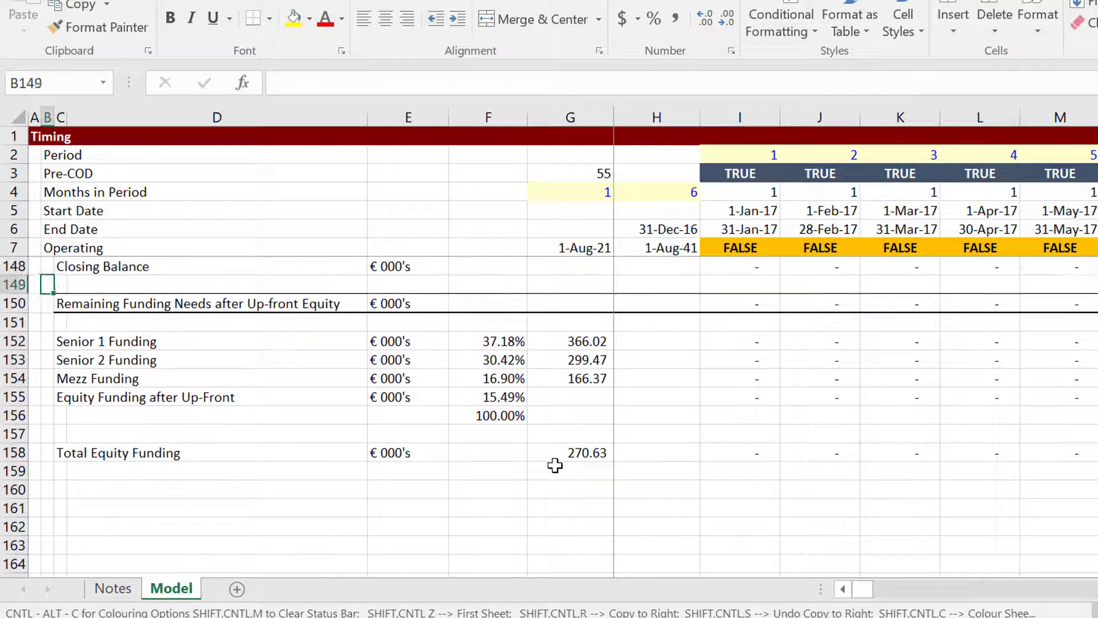
key(Down)
key(Down)
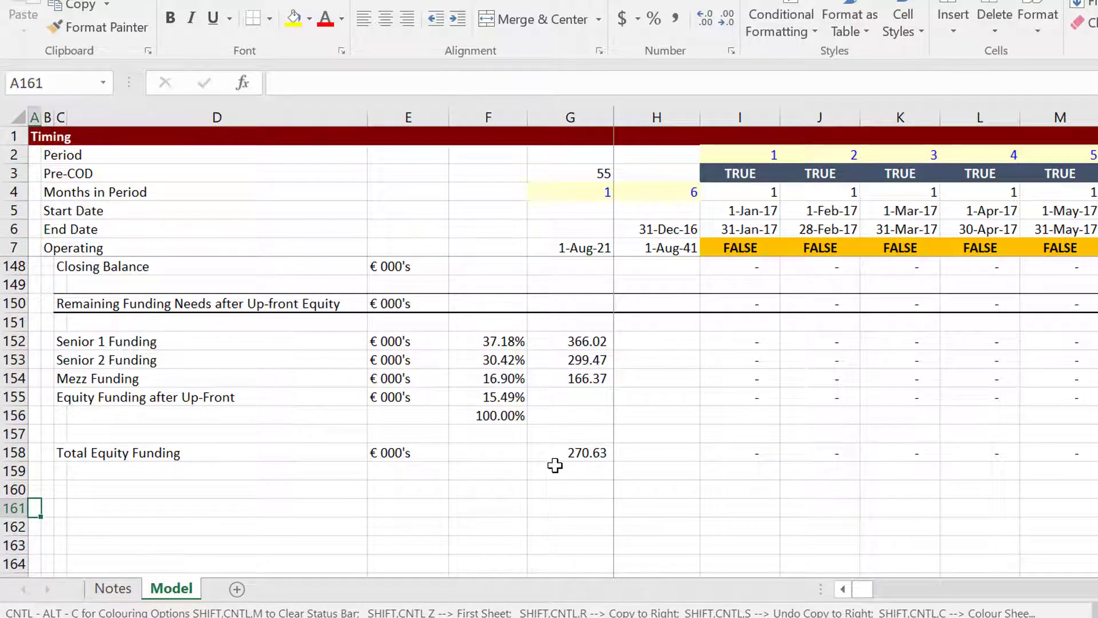
key(Down)
key(Down)
key(Down)
key(Down)
key(Down)
key(Down)
key(Down)
key(Down)
key(Down)
key(Down)
key(Down)
key(Down)
key(Down)
key(Down)
key(Down)
key(Down)
key(Down)
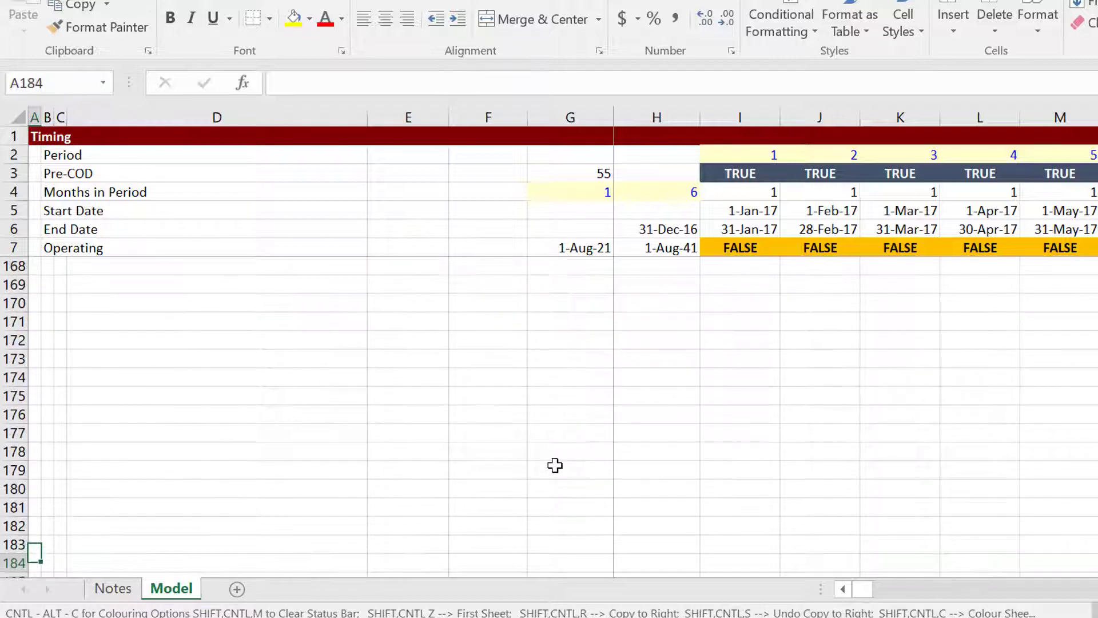
key(Down)
key(Down)
key(Down)
key(Down)
key(Down)
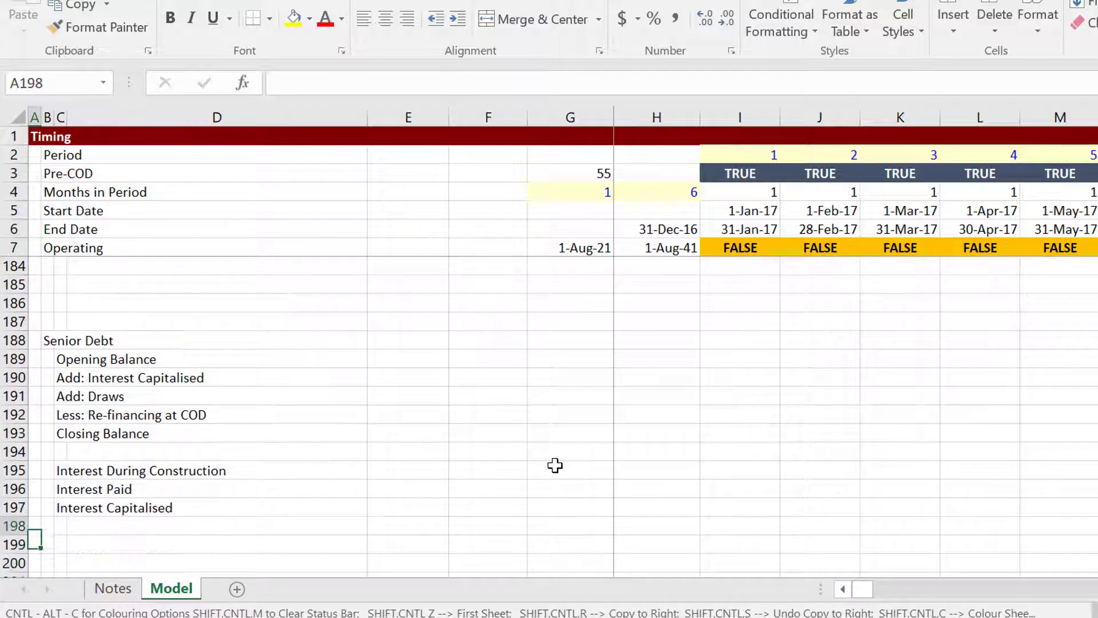
key(Down)
key(Down)
key(Down)
key(Down)
key(Down)
key(Down)
key(Down)
key(Down)
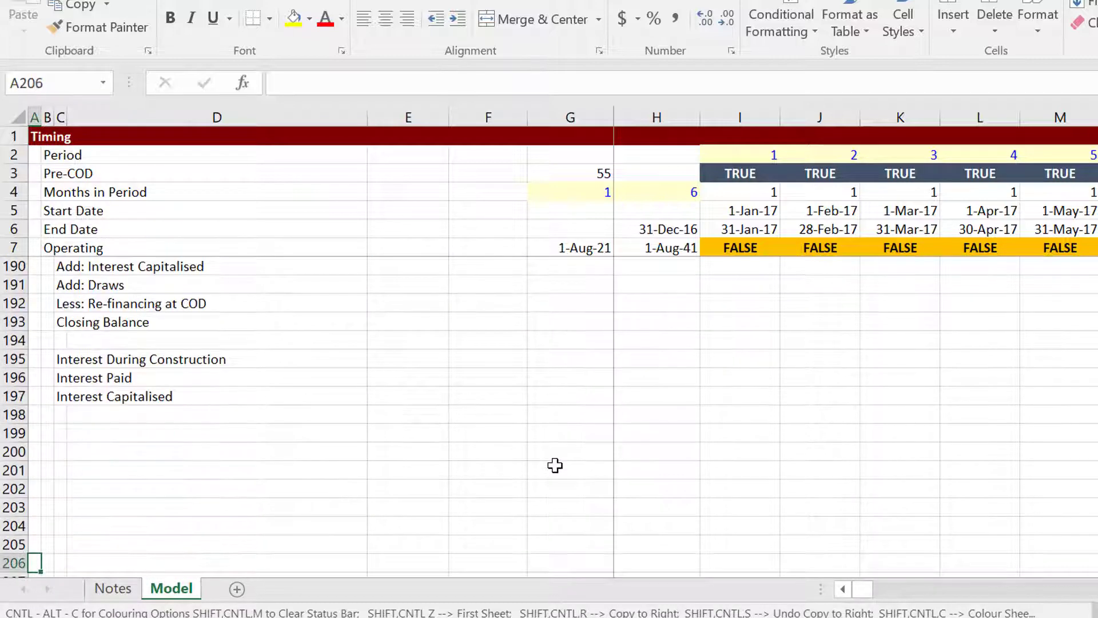
key(Up)
key(Up)
key(Up)
key(Up)
key(Up)
key(Up)
key(Up)
key(Up)
key(Up)
key(Up)
key(Up)
key(Up)
key(Up)
key(Up)
key(Up)
key(Up)
key(Up)
key(Up)
key(Up)
key(Up)
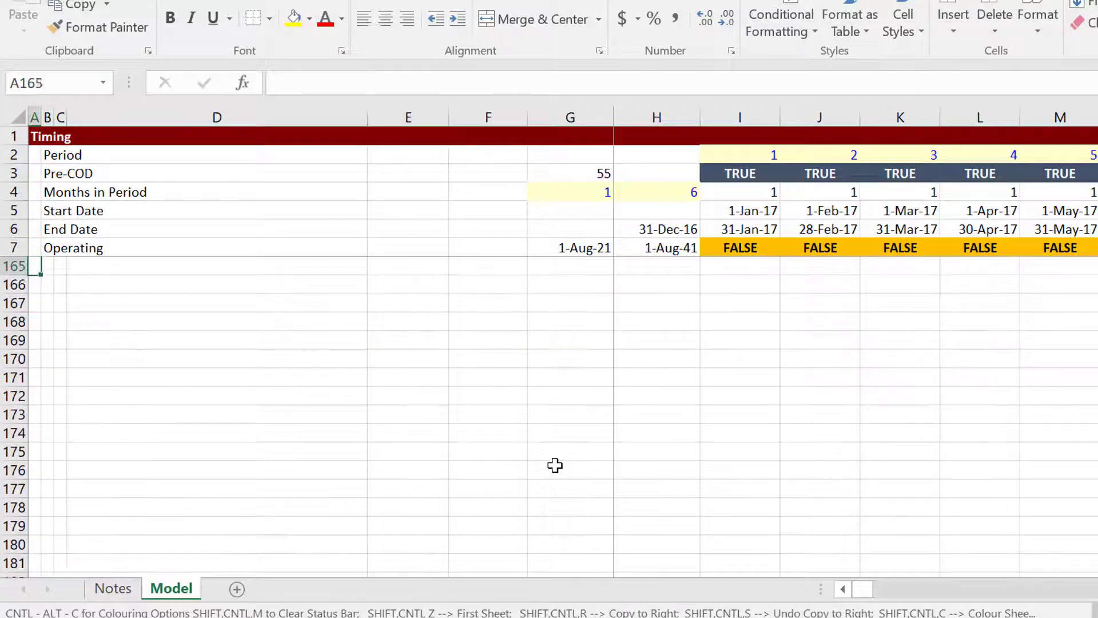
key(Up)
key(Up)
key(Up)
key(Up)
key(Up)
key(Up)
key(Up)
key(Up)
key(Up)
key(Up)
key(Up)
key(Up)
key(Up)
key(Up)
key(Up)
key(Up)
key(Up)
key(Up)
key(Up)
key(Up)
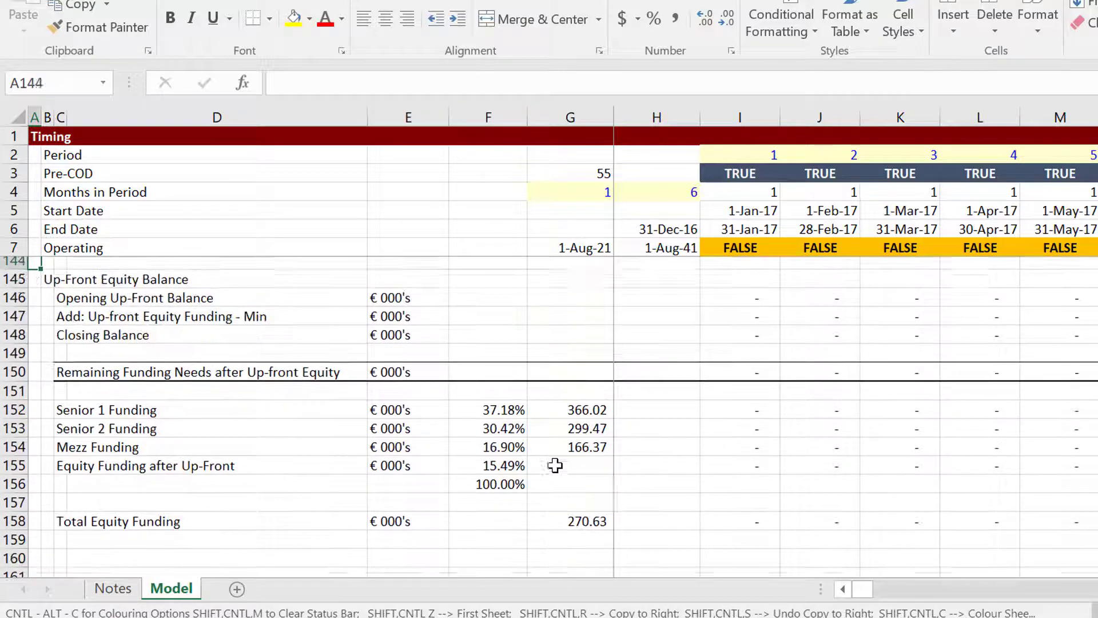
key(Up)
key(Up)
key(Up)
key(Up)
key(Up)
key(Up)
key(Up)
key(Up)
key(Up)
key(Up)
key(Up)
key(Up)
key(Up)
key(Up)
key(Up)
key(Up)
key(Up)
key(Up)
key(Up)
key(Up)
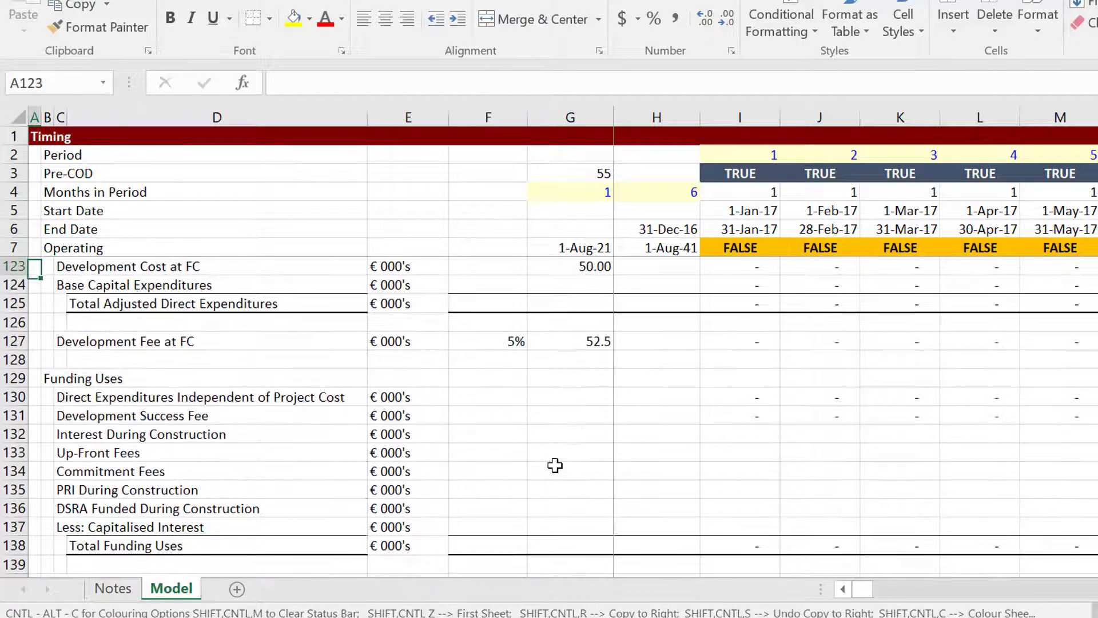
key(Up)
key(Up)
key(Up)
key(Up)
key(Up)
key(Up)
key(Up)
key(Up)
key(Up)
key(Up)
key(Up)
key(Up)
key(Up)
key(Up)
key(Up)
key(Up)
key(Up)
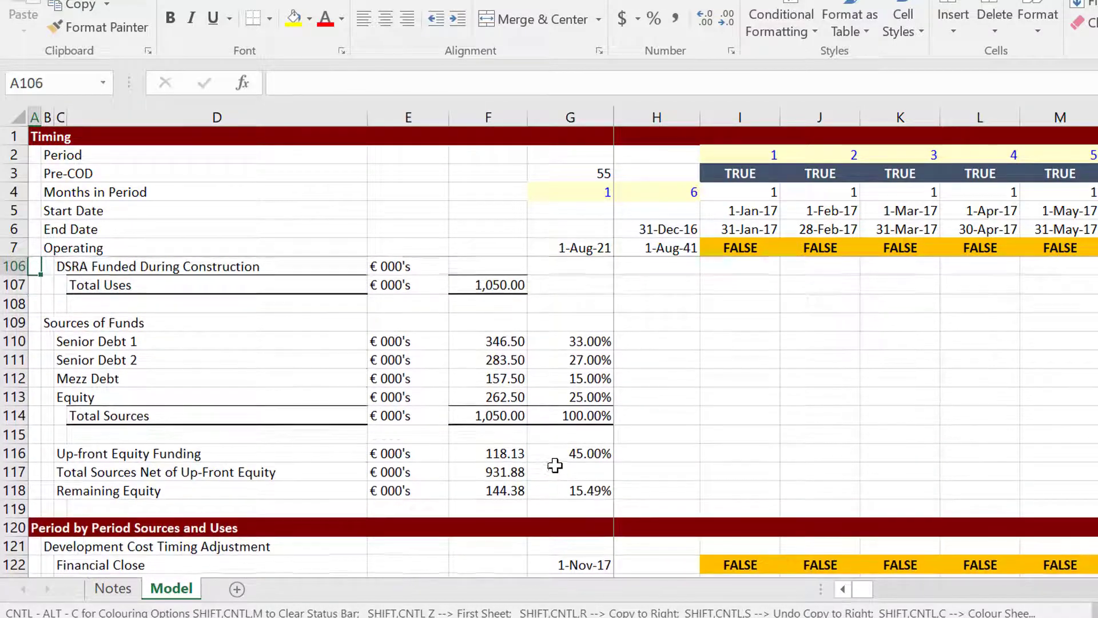
Locate the Senior Debt 1 percentage cell below the Sources of Funds heading.
key(Up)
key(Up)
key(Up)
key(Up)
key(Up)
key(Up)
key(Up)
key(Up)
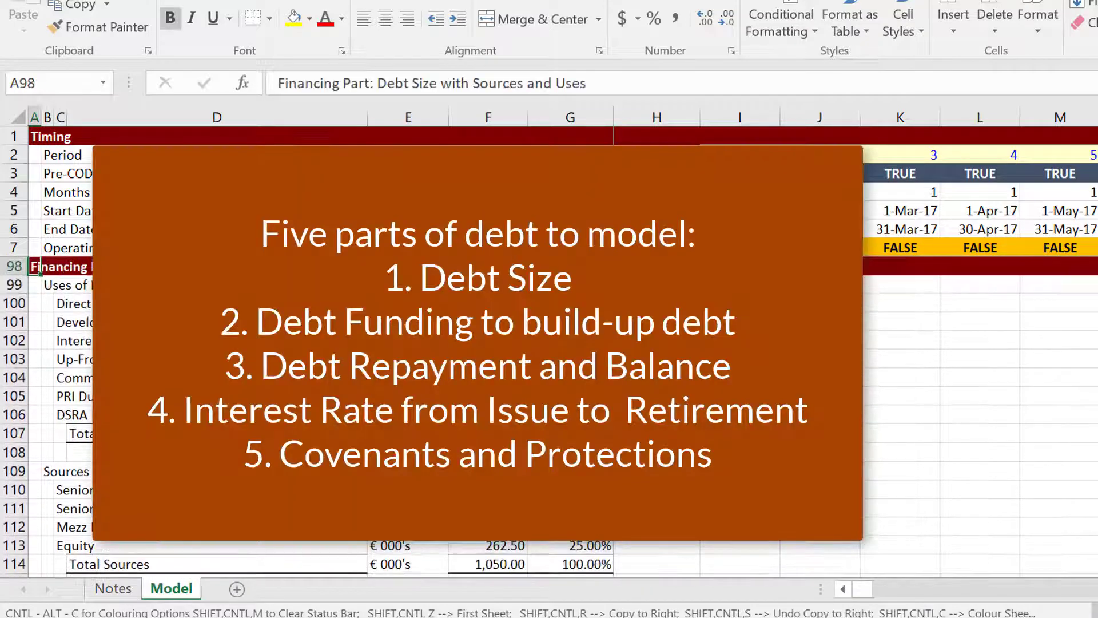
key(Up)
key(Up)
key(Up)
key(Up)
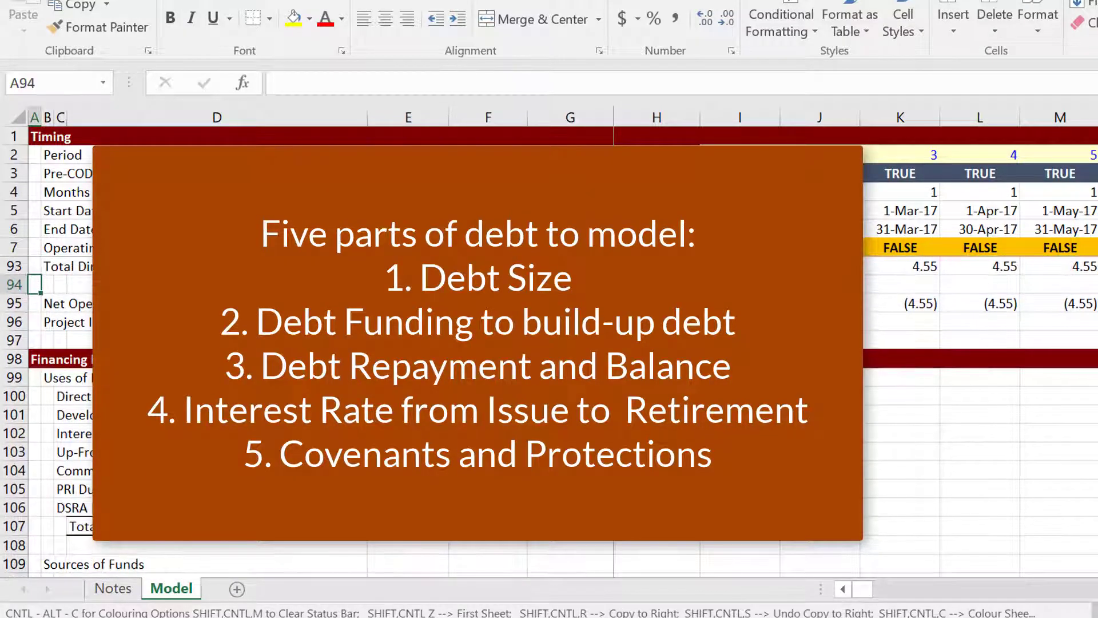
key(Down)
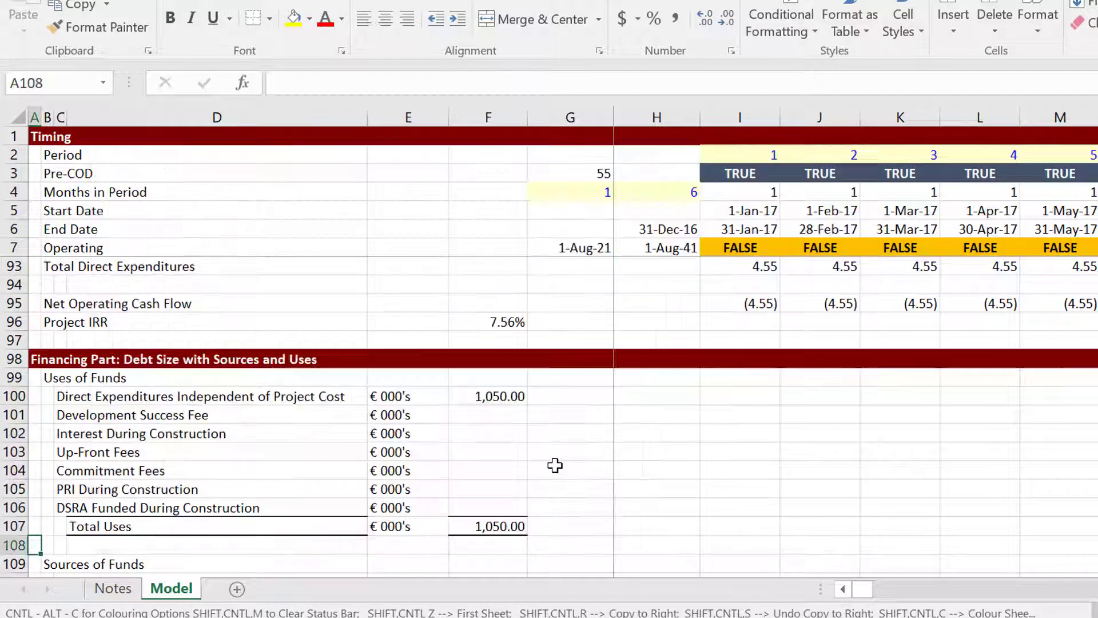
key(Down)
key(Down)
key(Down)
key(Down)
key(Down)
key(Down)
key(Down)
key(Down)
key(Down)
key(Up)
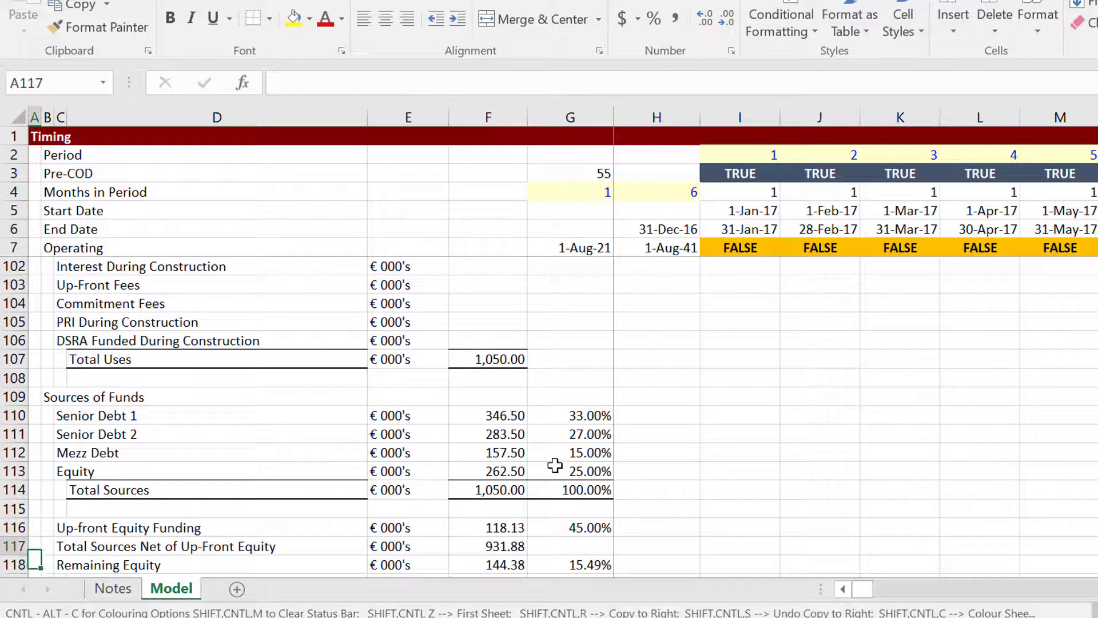
key(Up)
key(Up)
key(Up)
key(Up)
key(Up)
key(Up)
key(Up)
key(Up)
key(Up)
key(Up)
key(Up)
key(Up)
key(Up)
key(Up)
key(Up)
key(Up)
key(Up)
key(Up)
key(Down)
key(Down)
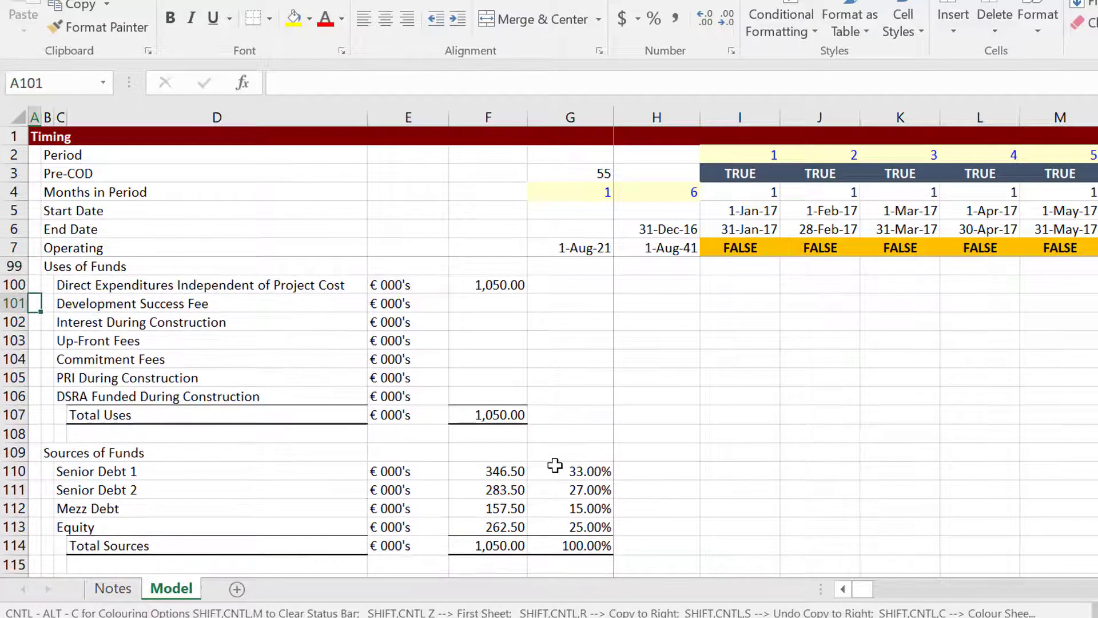
key(Down)
key(Down)
key(Down)
key(Down)
key(Down)
key(Down)
key(Down)
key(Down)
key(Down)
key(Down)
key(Down)
key(Down)
key(Down)
key(Down)
key(Down)
key(Down)
key(Down)
key(Down)
key(Down)
key(Down)
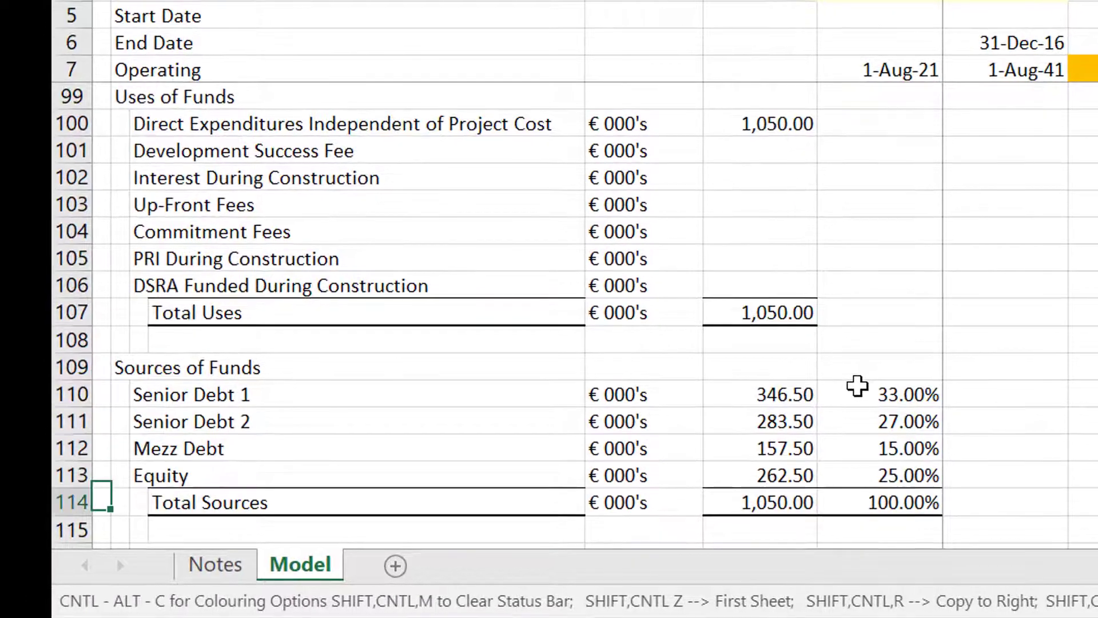
key(Down)
key(Up)
key(Up)
key(Up)
key(Up)
key(Up)
key(Up)
key(Up)
key(Up)
key(Up)
key(Up)
key(Up)
key(Up)
key(Up)
key(Up)
key(Up)
key(Up)
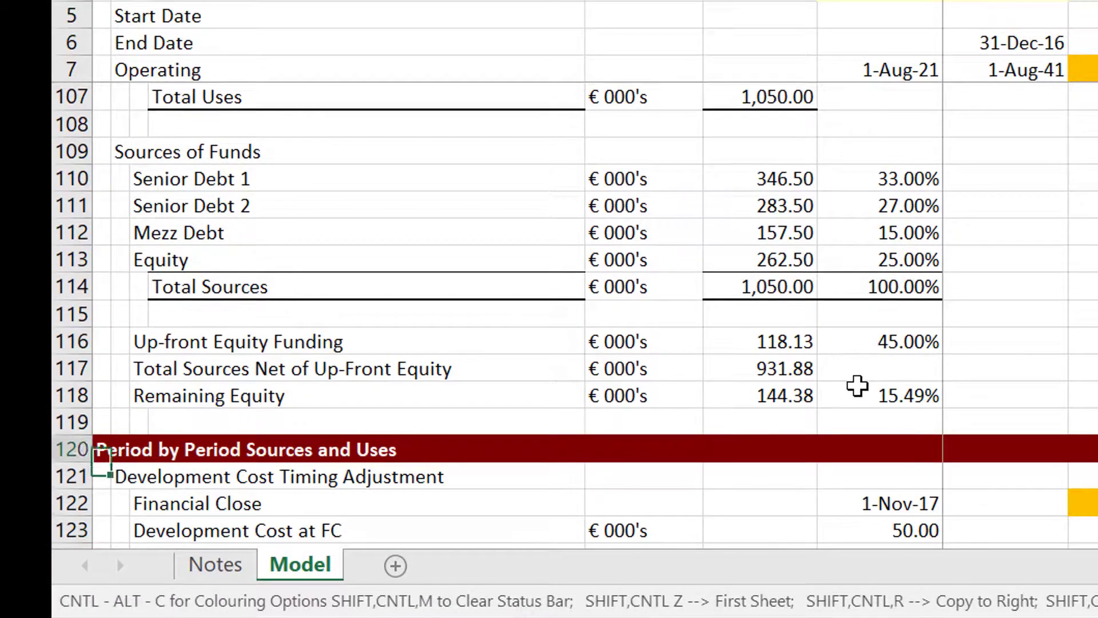
key(Up)
key(Up)
key(Up)
key(Up)
key(Up)
key(Up)
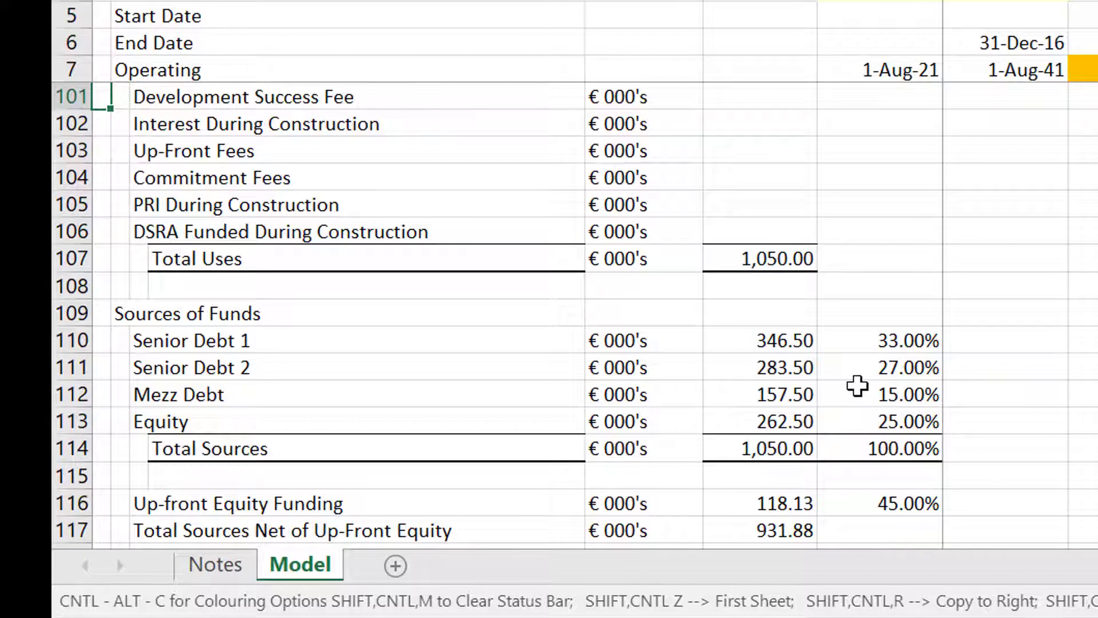
key(Down)
key(Down)
key(Down)
key(Down)
key(Down)
key(Down)
key(Up)
key(Up)
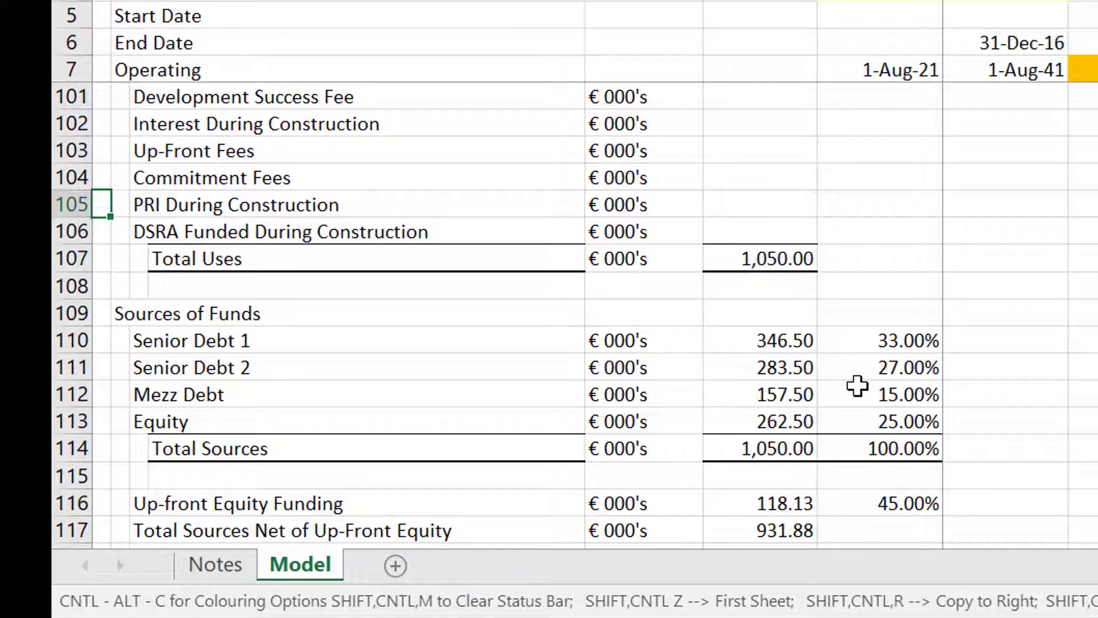
key(Down)
key(Down)
key(Down)
key(Down)
key(Down)
key(Right)
key(Right)
key(Right)
key(Right)
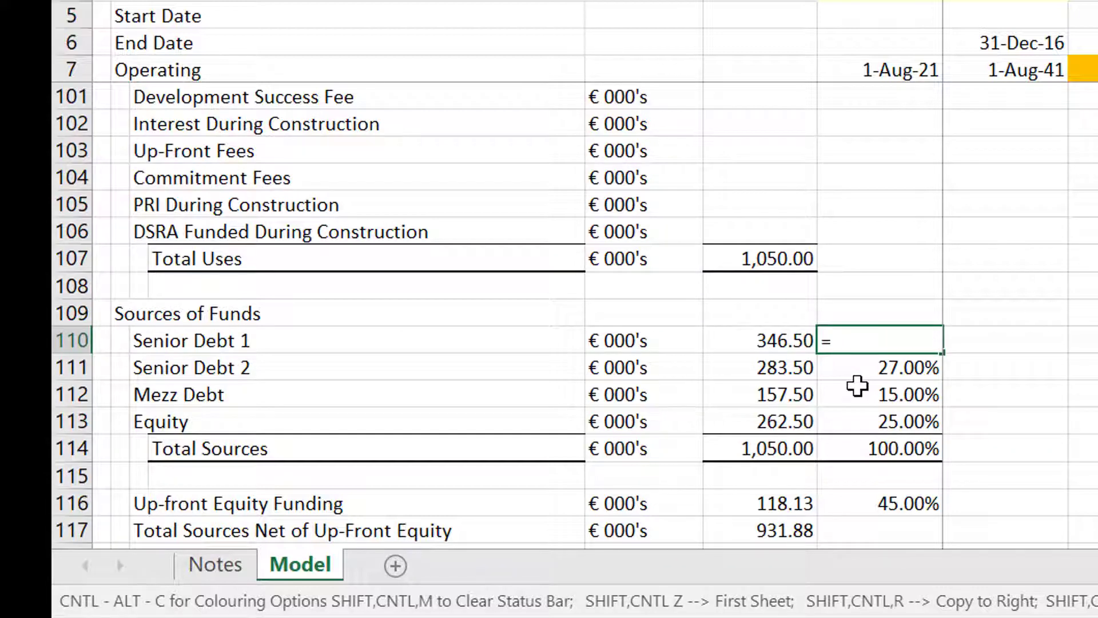
Link the Senior Debt 1 share to the 33.00% Debt as Percent of Project Cost assumption.
text(=)
key(ctrl+Up)
scroll(858, 386, up, 11)
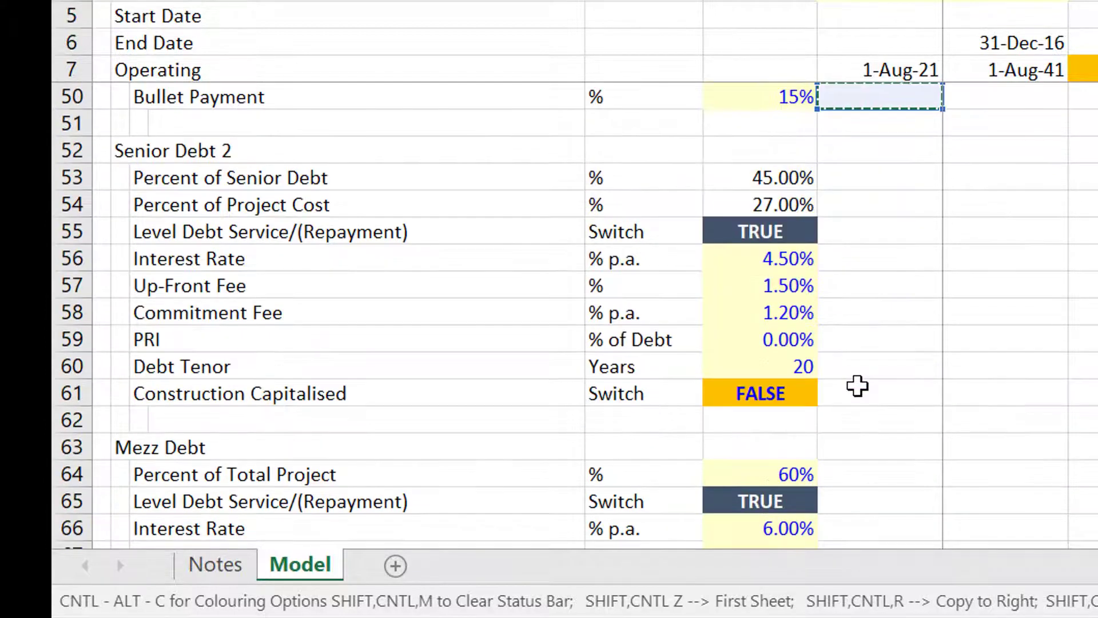
scroll(857, 386, up, 6)
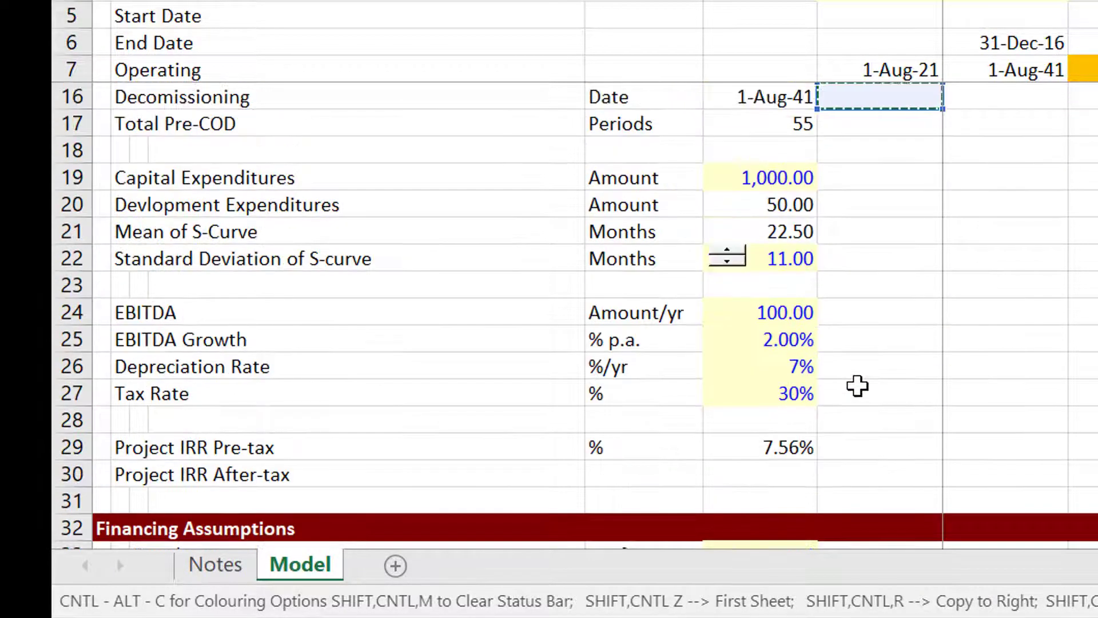
scroll(857, 386, down, 6)
key(Down)
key(Down)
key(Down)
key(Down)
key(Down)
key(Down)
key(Down)
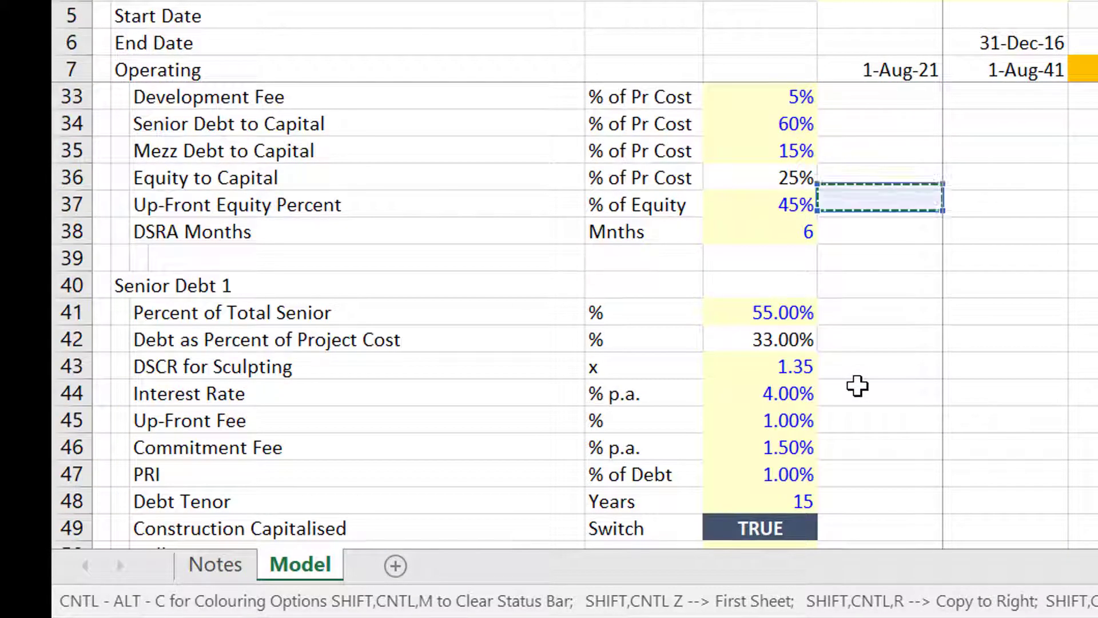
key(Left)
key(Down)
key(Down)
key(Return)
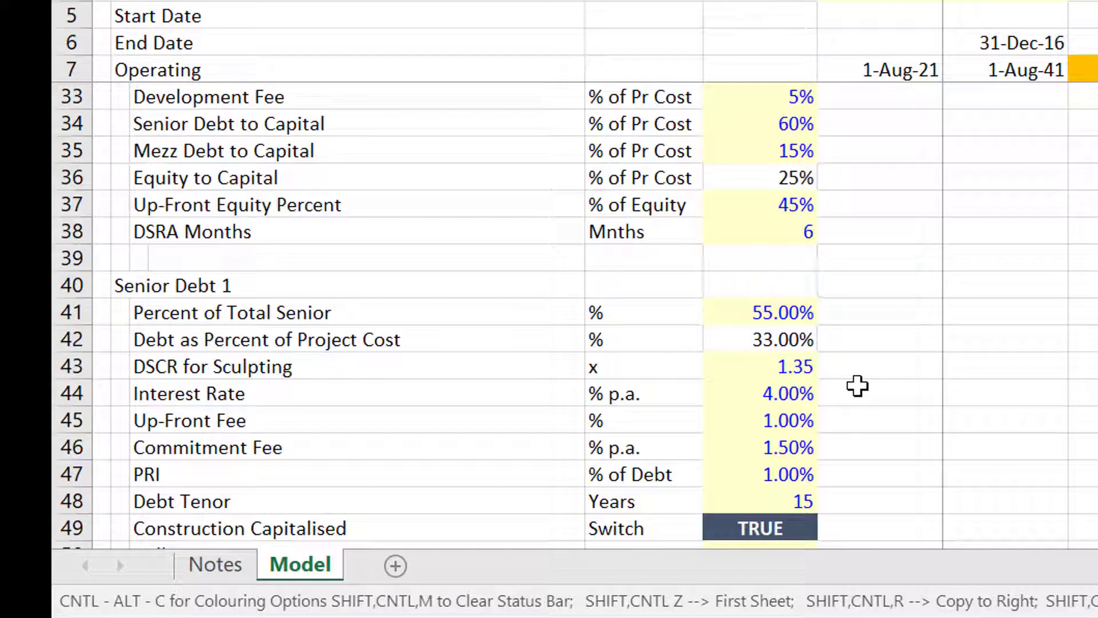
Link the Senior Debt 2 share to its 27.00% Percent of Project Cost assumption.
text(=)
key(Up)
key(Up)
key(Up)
key(Up)
key(Up)
key(Up)
key(Up)
key(Up)
key(Up)
key(Up)
key(Up)
key(Up)
key(Up)
key(Up)
key(Up)
key(Up)
key(Up)
key(Up)
key(Up)
key(Up)
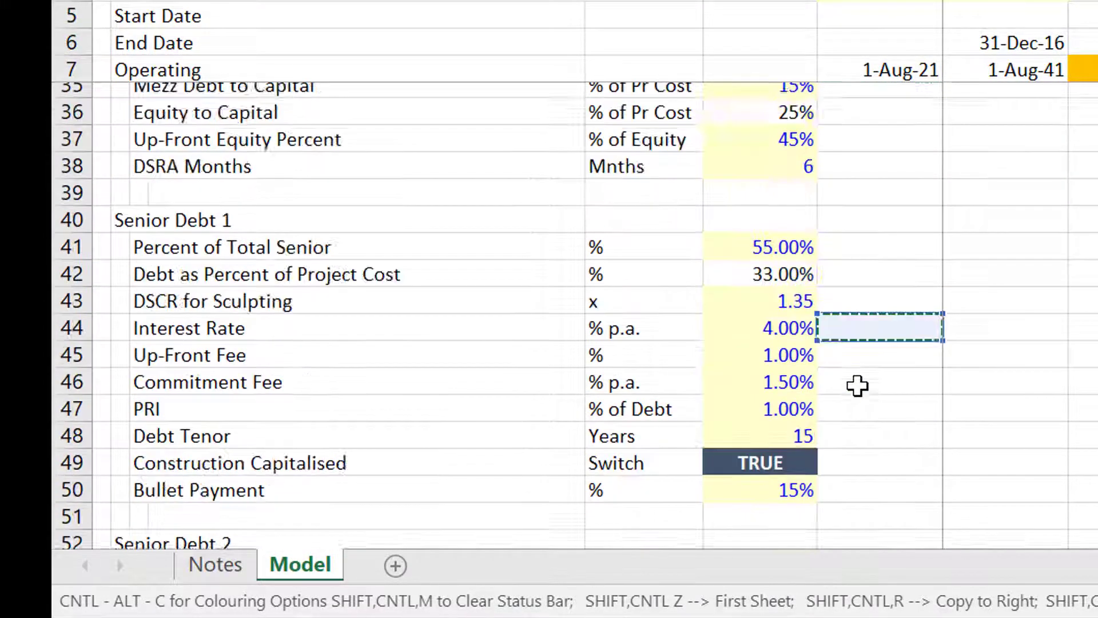
key(Up)
key(Up)
key(Up)
key(Up)
key(Up)
key(Up)
key(Up)
key(Up)
key(Up)
key(Up)
key(Up)
key(Up)
key(Up)
key(Up)
key(Up)
key(Up)
key(Up)
key(Down)
key(Down)
key(Down)
key(Down)
key(Down)
key(Down)
key(Down)
key(Down)
key(Down)
key(Down)
key(Down)
key(Down)
key(Down)
key(Down)
key(Down)
key(Down)
key(Down)
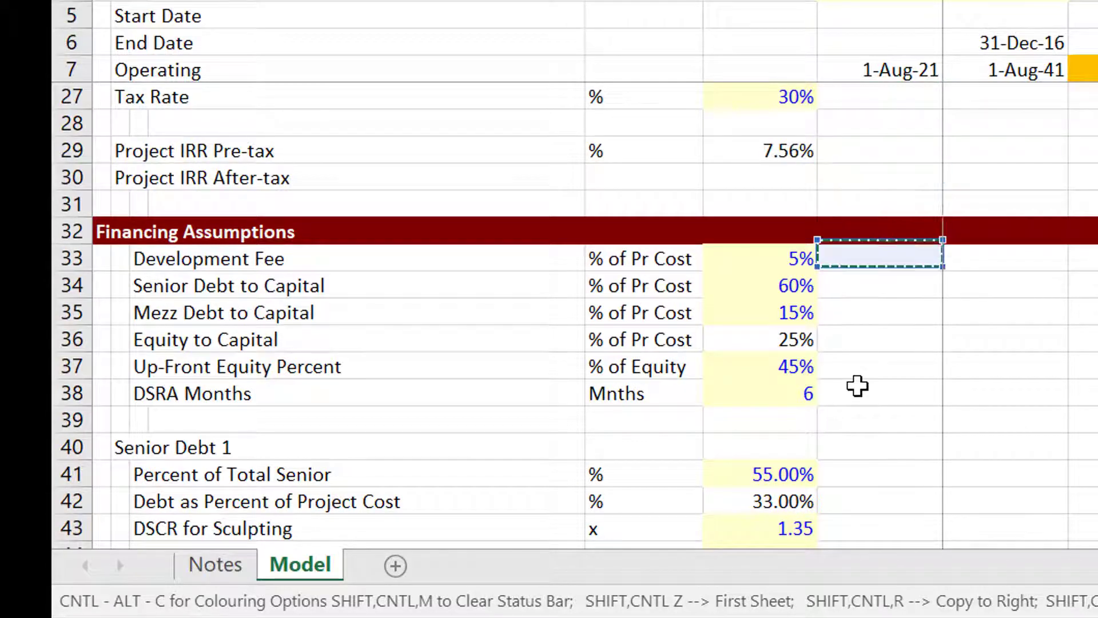
key(Down)
key(Down)
key(Down)
key(Down)
key(Down)
key(Down)
key(Down)
key(Down)
key(Down)
key(Down)
key(Down)
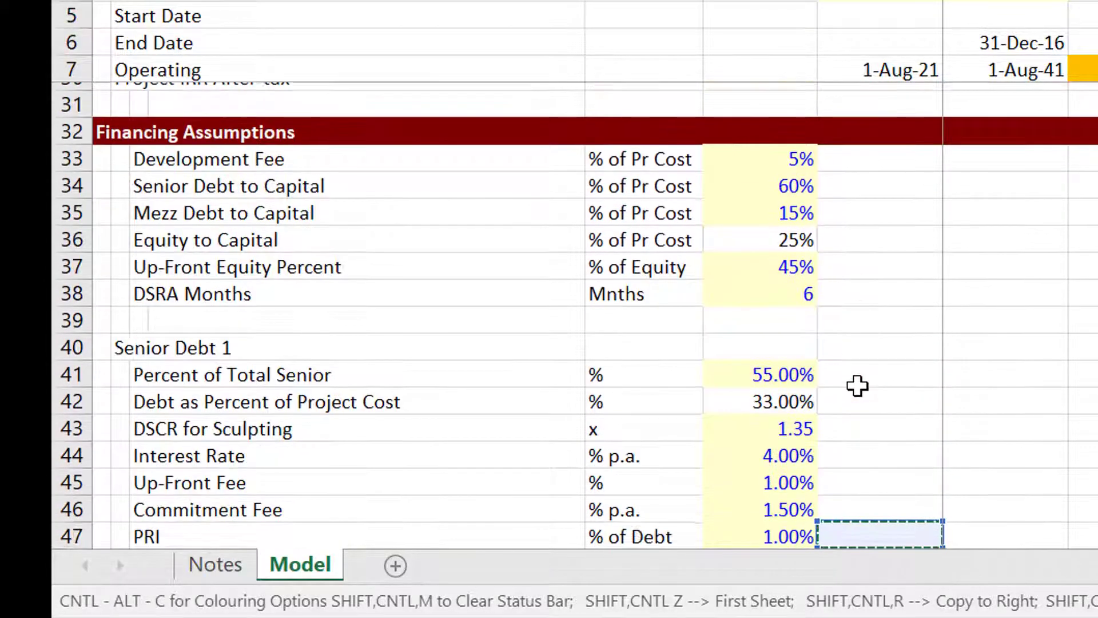
key(Down)
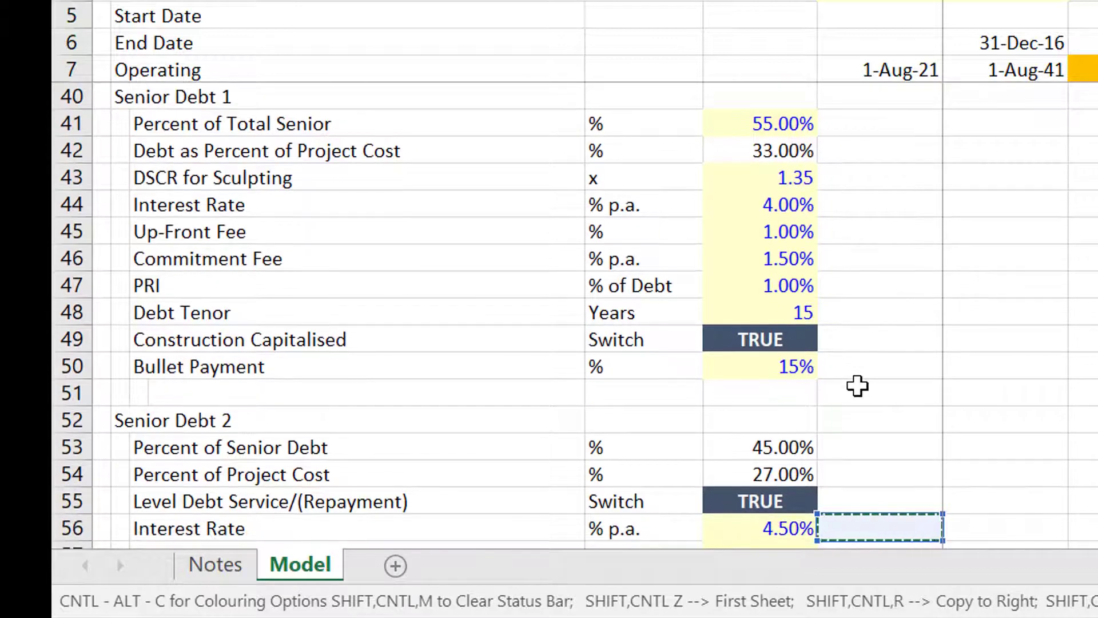
key(Up)
key(Up)
key(Left)
key(ctrl+Down)
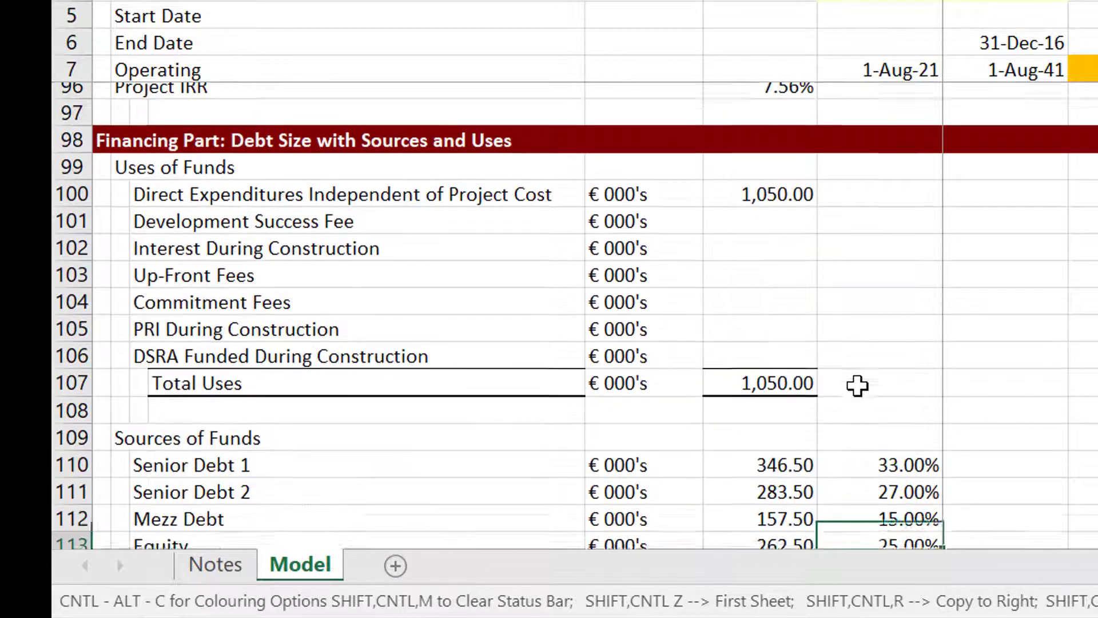
key(Up)
key(Down)
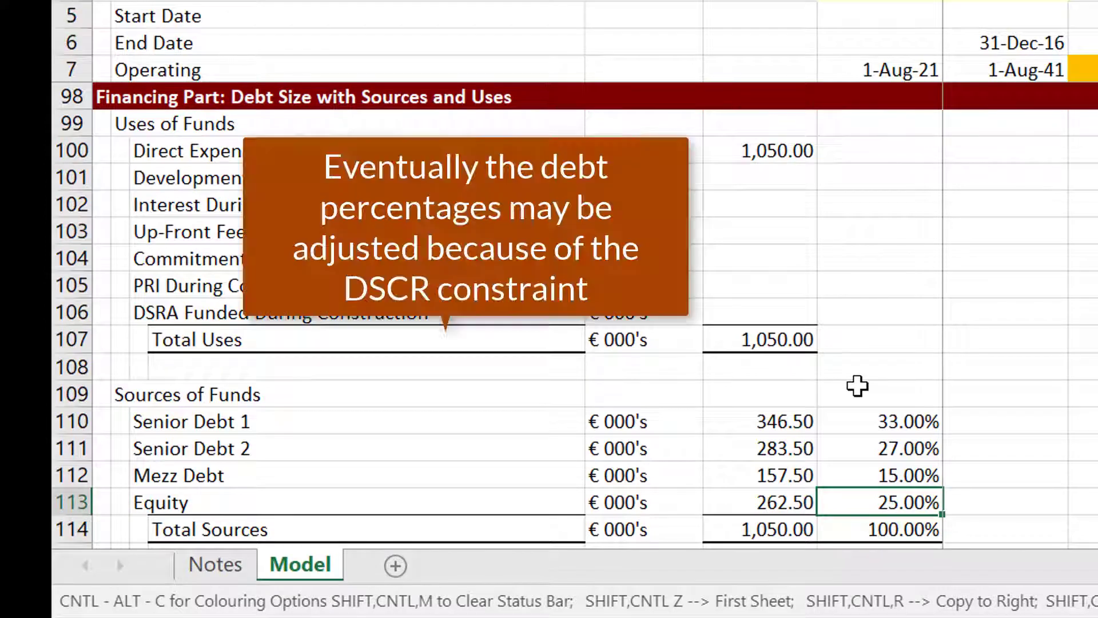
key(Down)
key(Down)
key(Down)
key(Down)
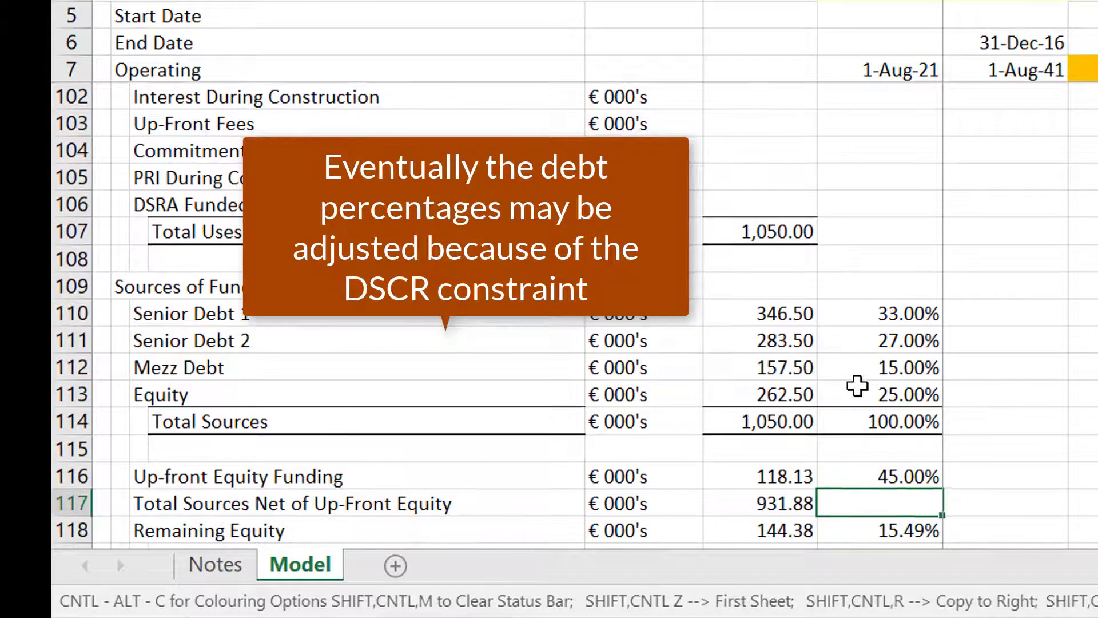
key(Up)
key(Left)
key(Left)
key(Right)
key(Right)
key(Up)
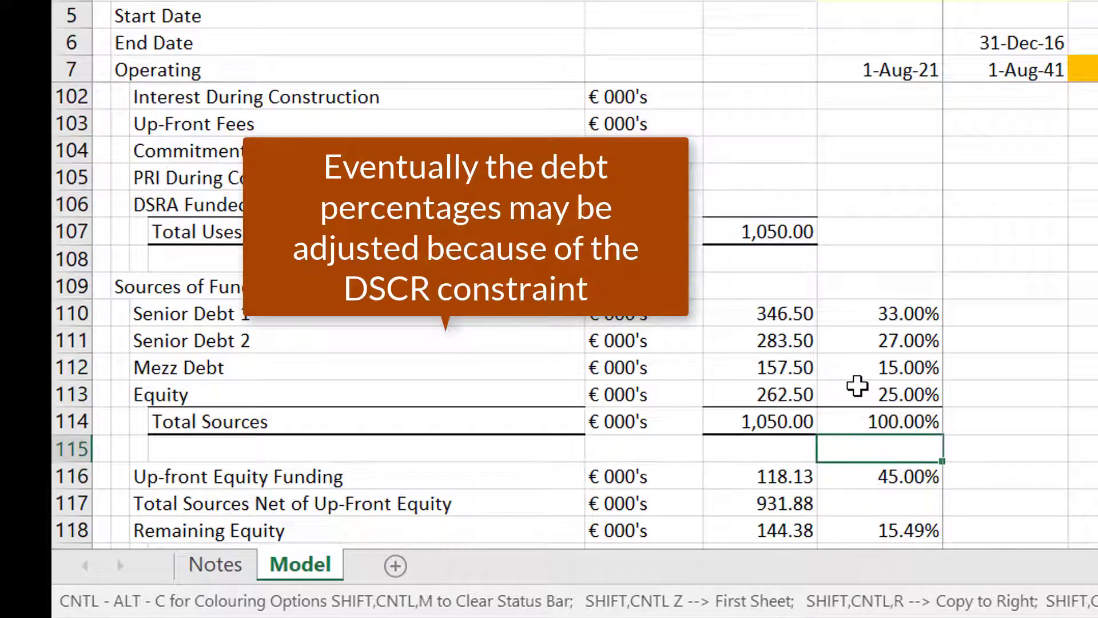
key(Up)
key(Left)
key(Up)
key(Left)
key(Right)
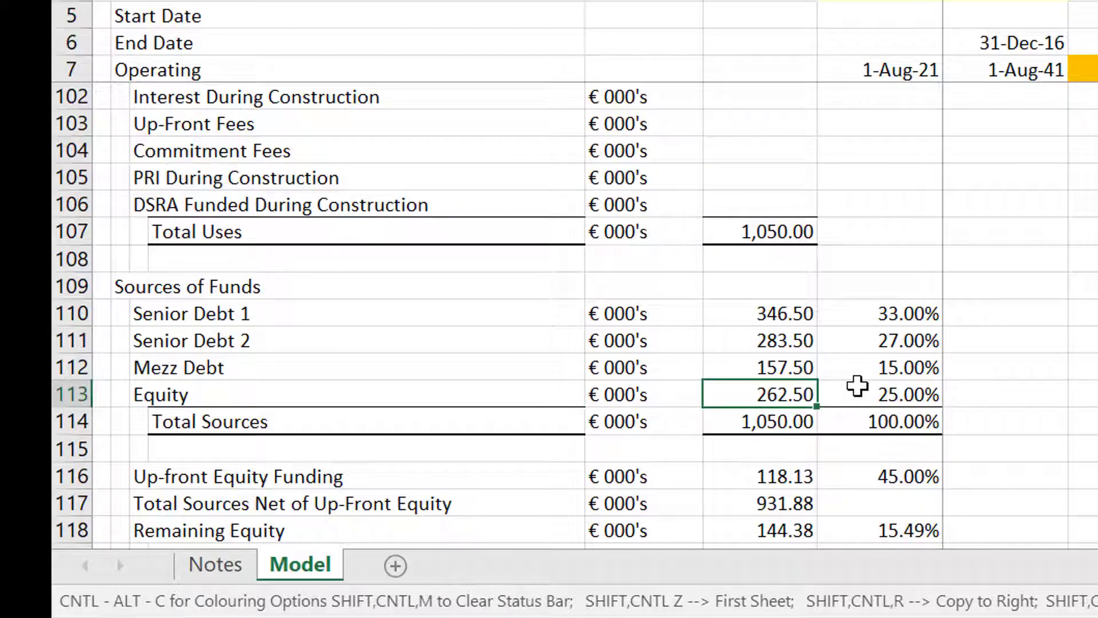
key(Down)
key(Down)
key(Down)
key(Down)
key(Down)
key(Down)
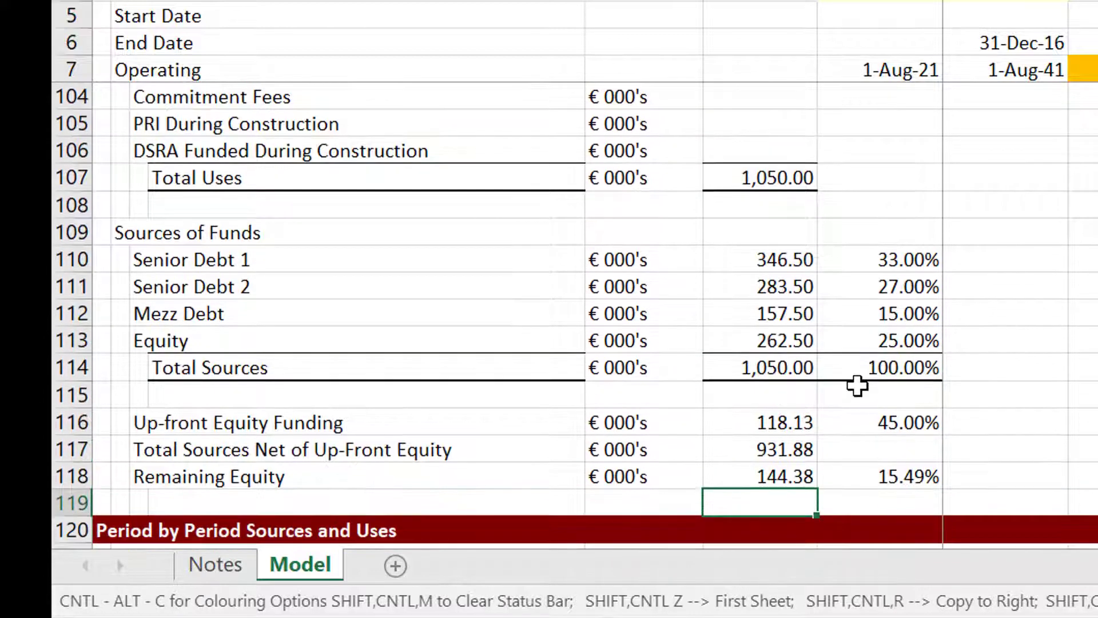
key(Up)
key(Up)
key(Up)
key(Right)
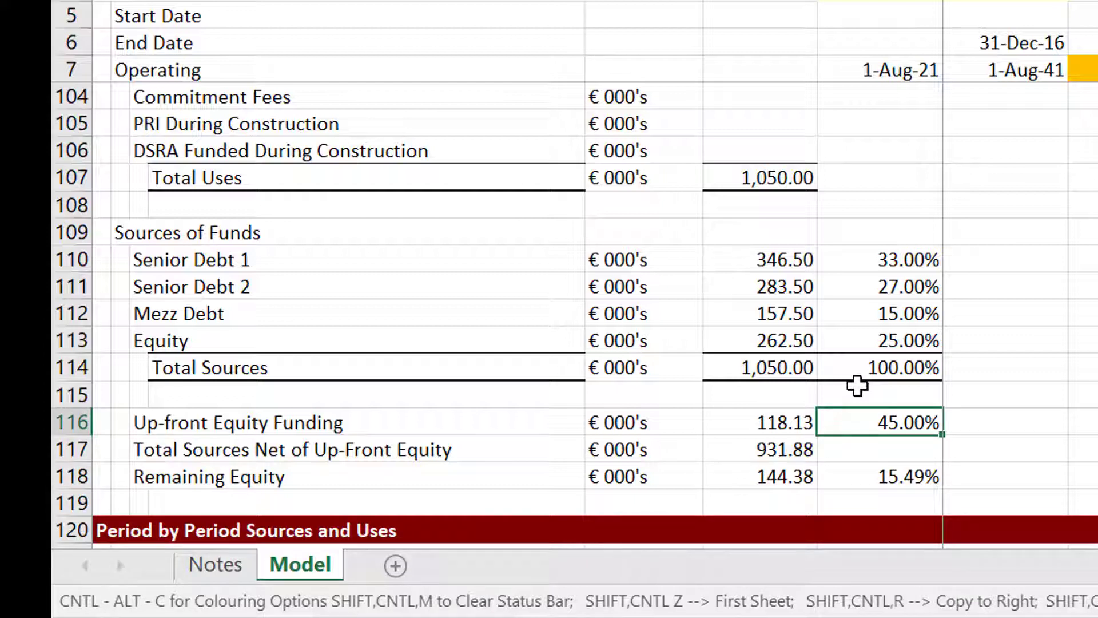
key(Left)
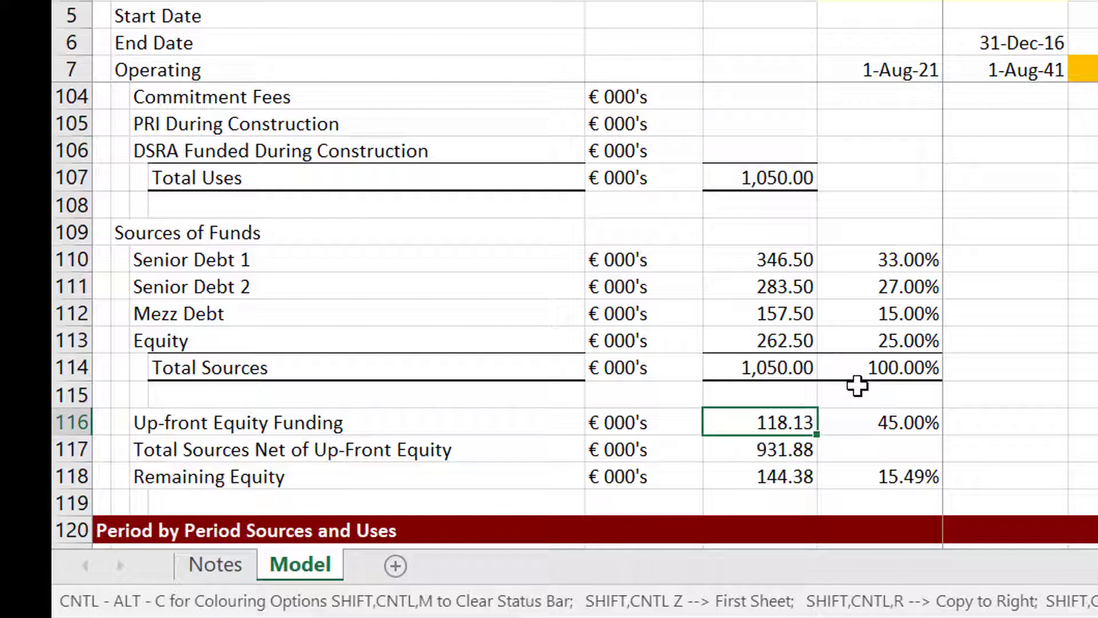
key(Down)
key(Down)
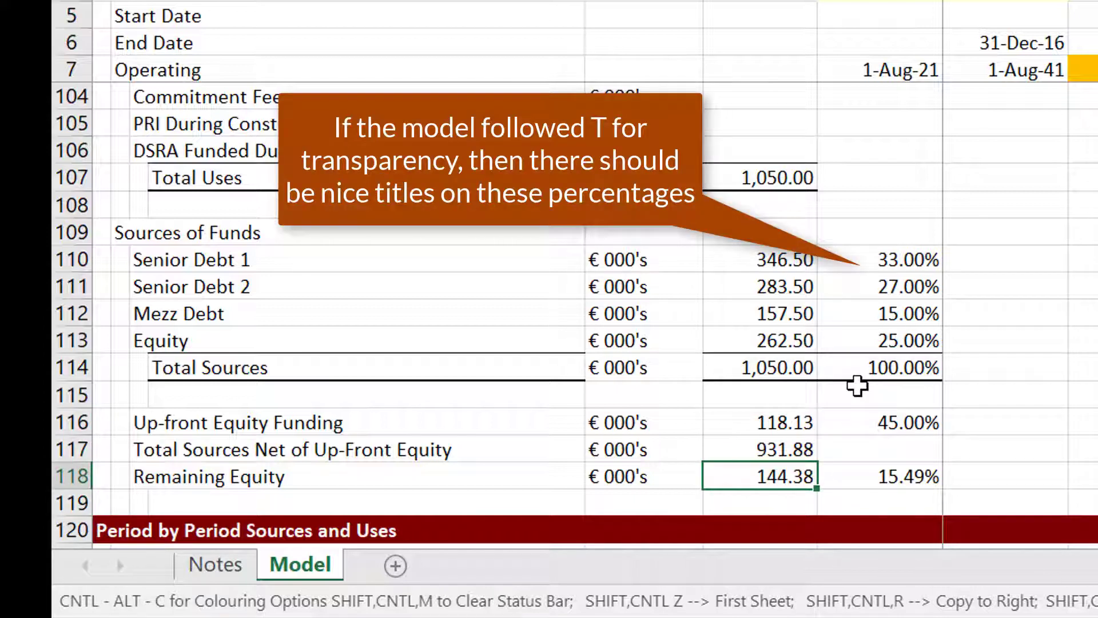
key(Right)
key(Left)
key(Up)
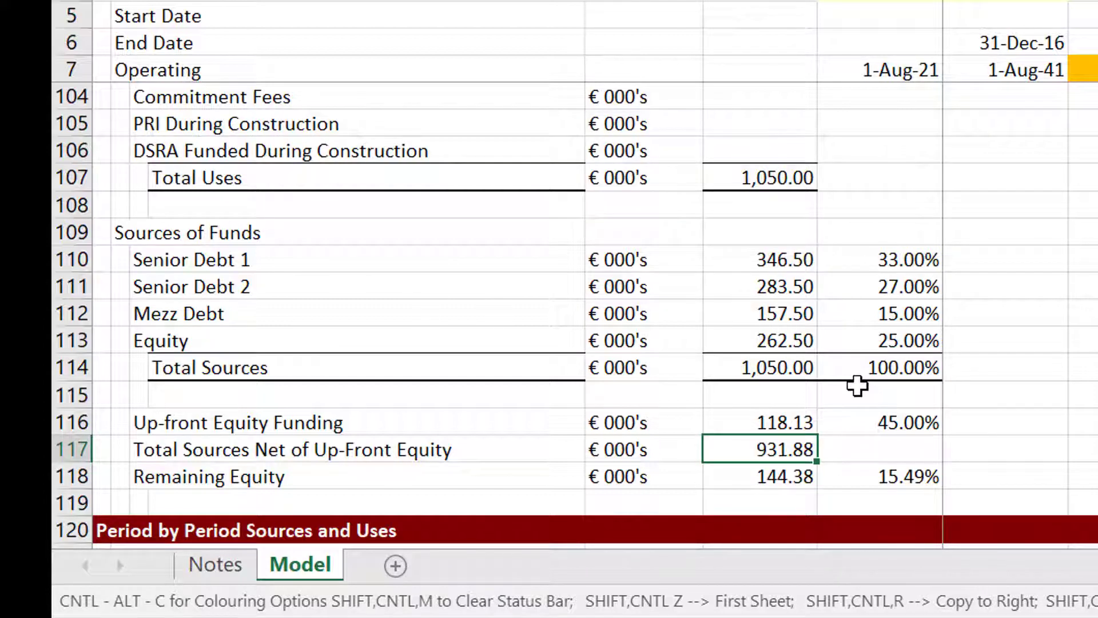
key(Up)
key(Up)
key(Down)
key(Right)
key(Down)
key(Left)
key(Down)
key(Down)
key(Down)
key(Down)
key(Down)
key(Down)
key(Down)
key(Down)
key(Down)
key(Down)
key(Down)
key(Down)
key(Down)
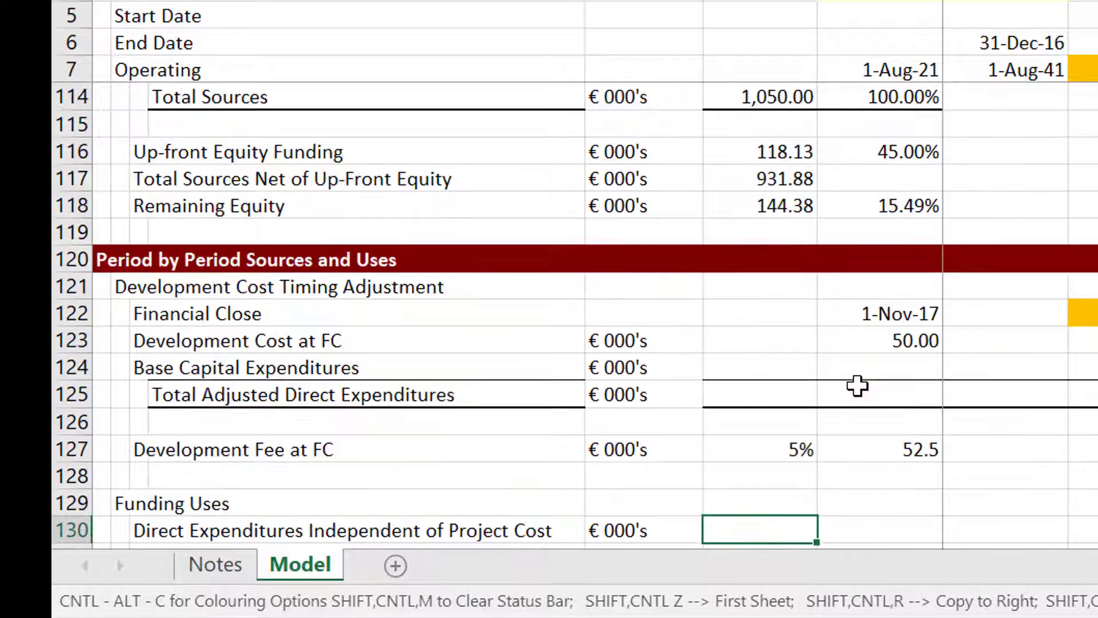
key(Down)
key(Down)
key(Down)
key(Down)
key(Down)
key(Down)
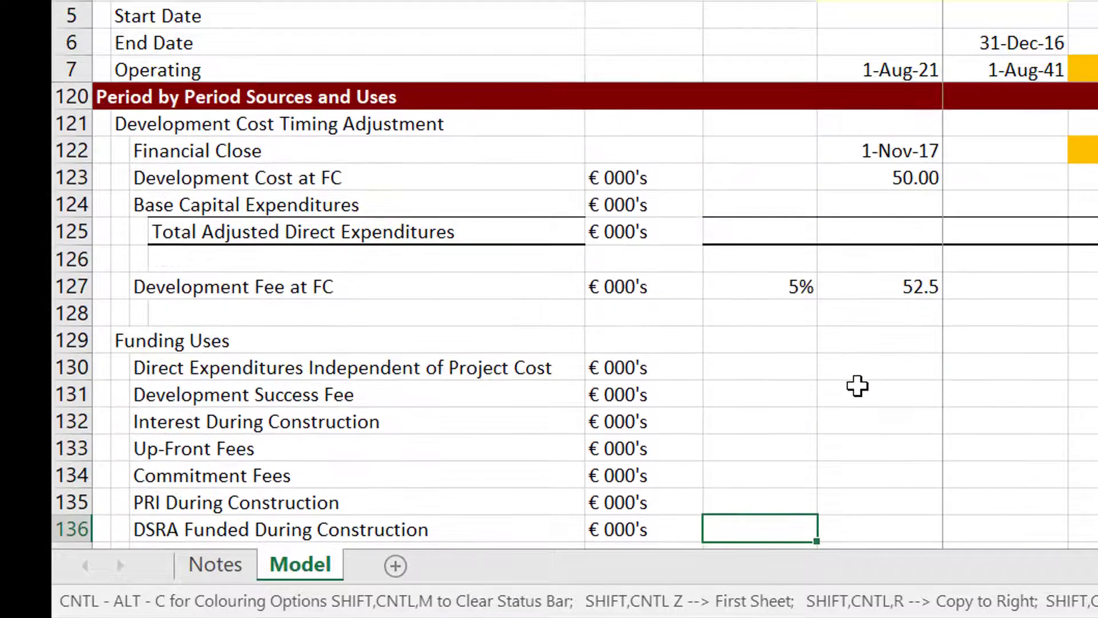
key(Up)
key(Up)
key(Up)
key(Up)
key(Up)
key(Up)
key(Up)
key(Up)
key(Up)
key(Up)
key(Up)
key(Up)
key(Up)
key(Up)
key(Up)
key(Up)
key(Up)
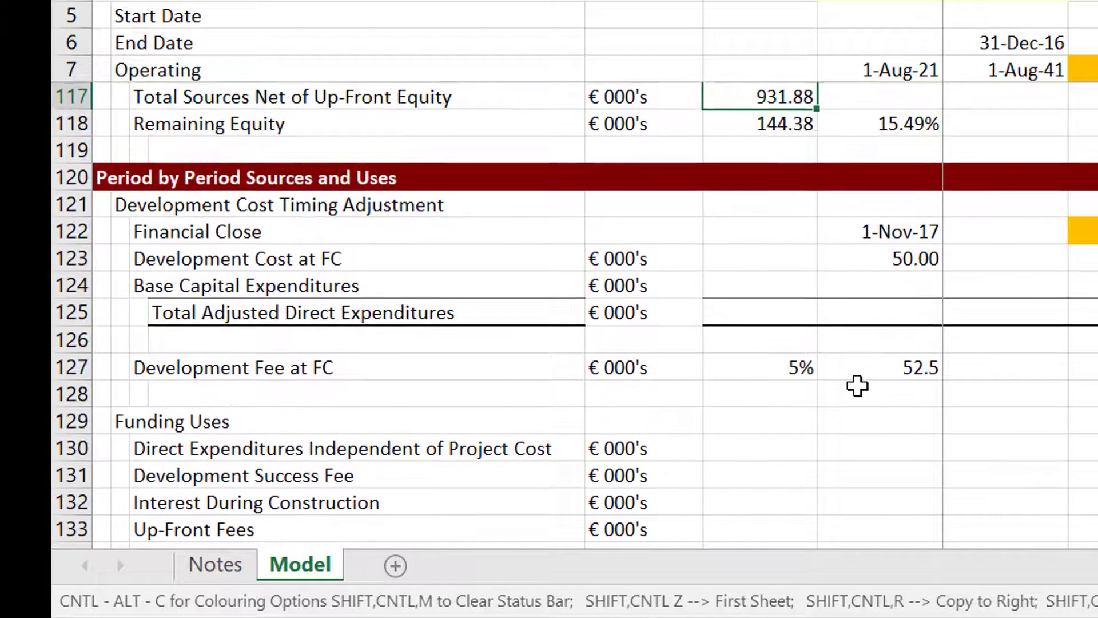
key(Down)
key(Down)
key(Down)
key(Down)
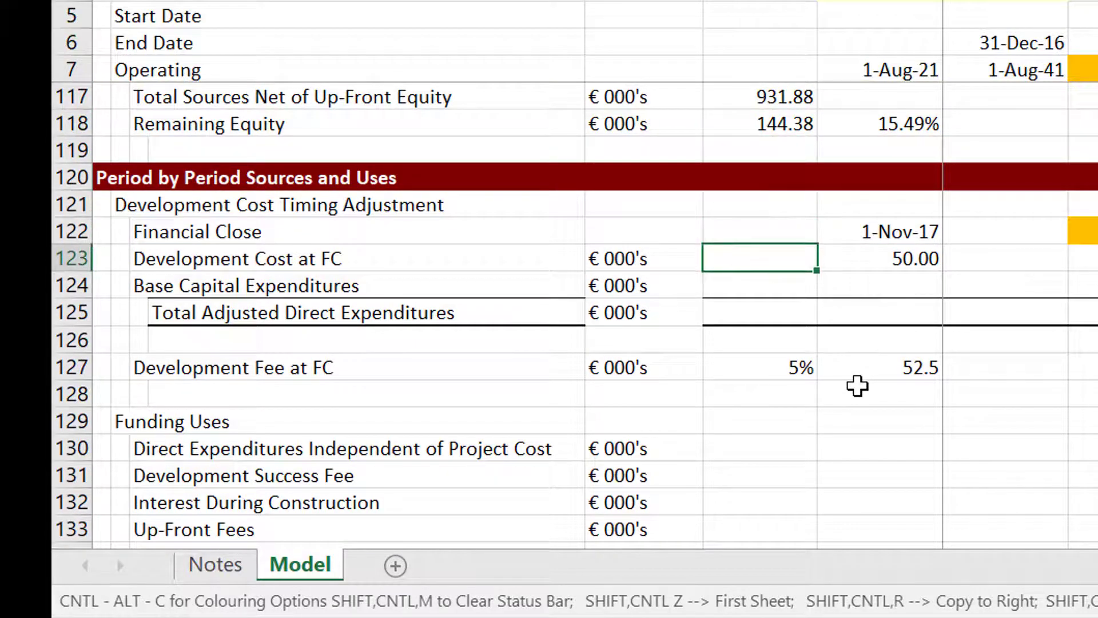
key(Down)
key(Down)
key(Down)
key(Down)
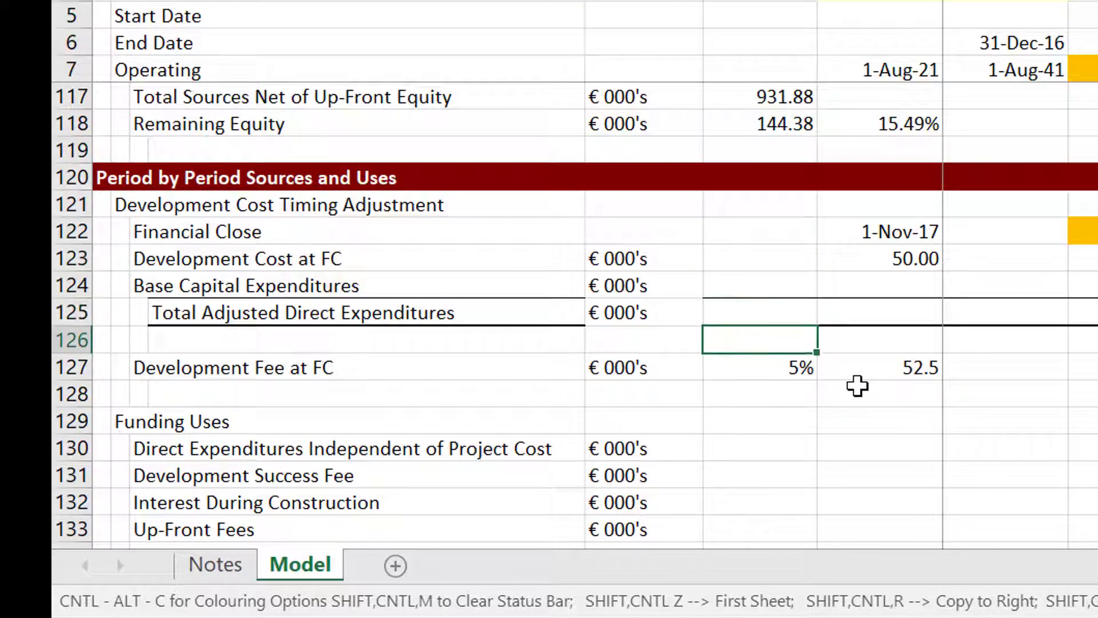
key(Right)
key(Left)
key(Up)
key(Up)
key(Up)
key(Up)
key(Up)
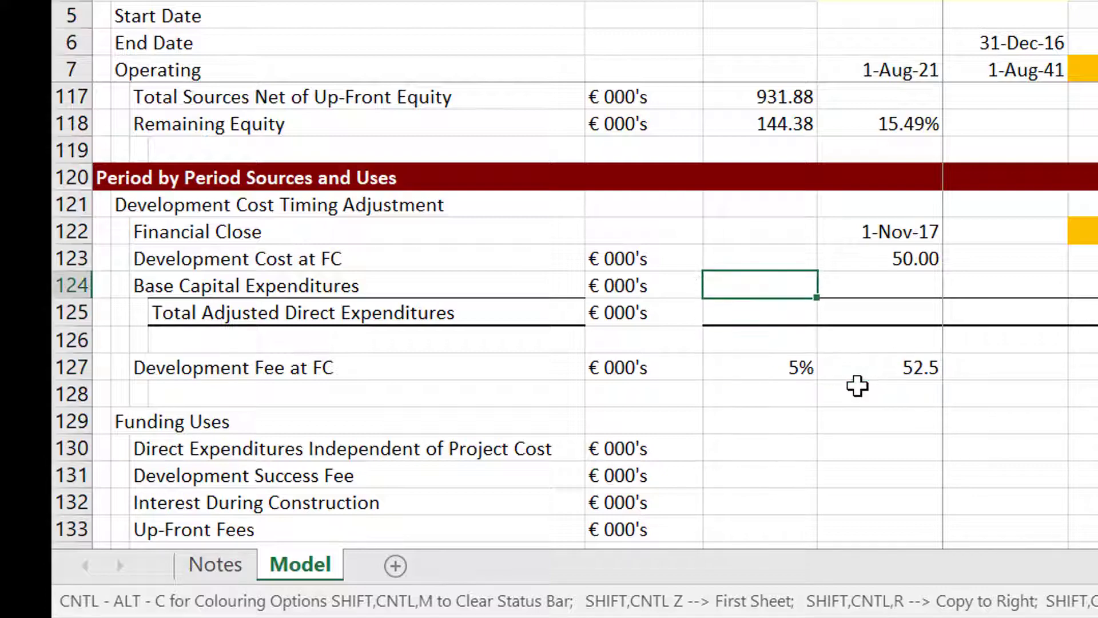
key(Right)
key(Right)
key(Right)
key(Right)
key(Right)
key(Right)
key(Right)
key(Right)
key(Right)
key(Right)
key(Right)
key(Right)
key(Right)
key(Right)
key(Right)
key(Right)
key(Right)
key(Right)
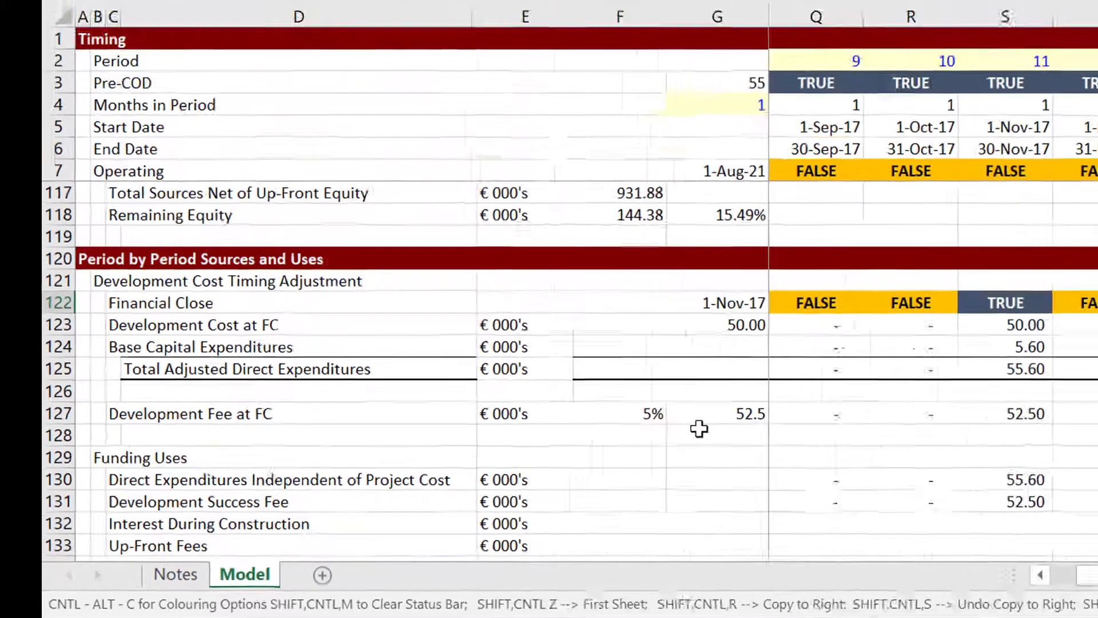
key(Left)
key(Left)
key(Left)
key(Left)
key(Left)
key(Left)
key(Left)
key(Left)
key(Left)
key(Left)
key(Left)
key(Left)
key(Left)
key(Left)
key(Left)
key(Left)
key(Left)
key(Left)
key(Left)
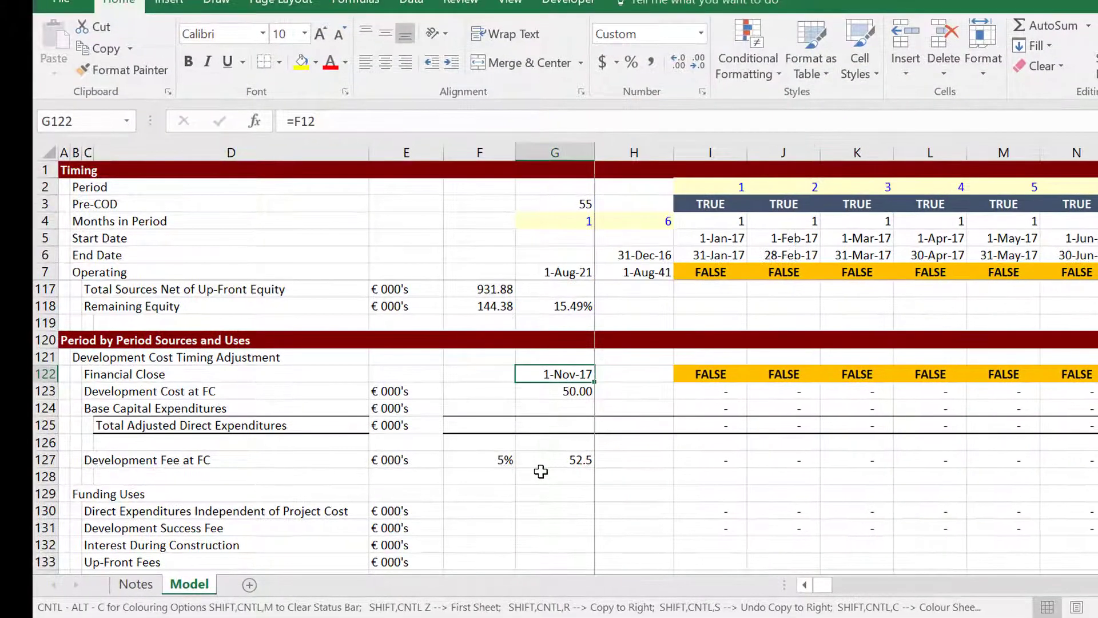
key(Down)
key(Down)
key(Down)
key(Down)
key(Down)
key(Down)
key(Right)
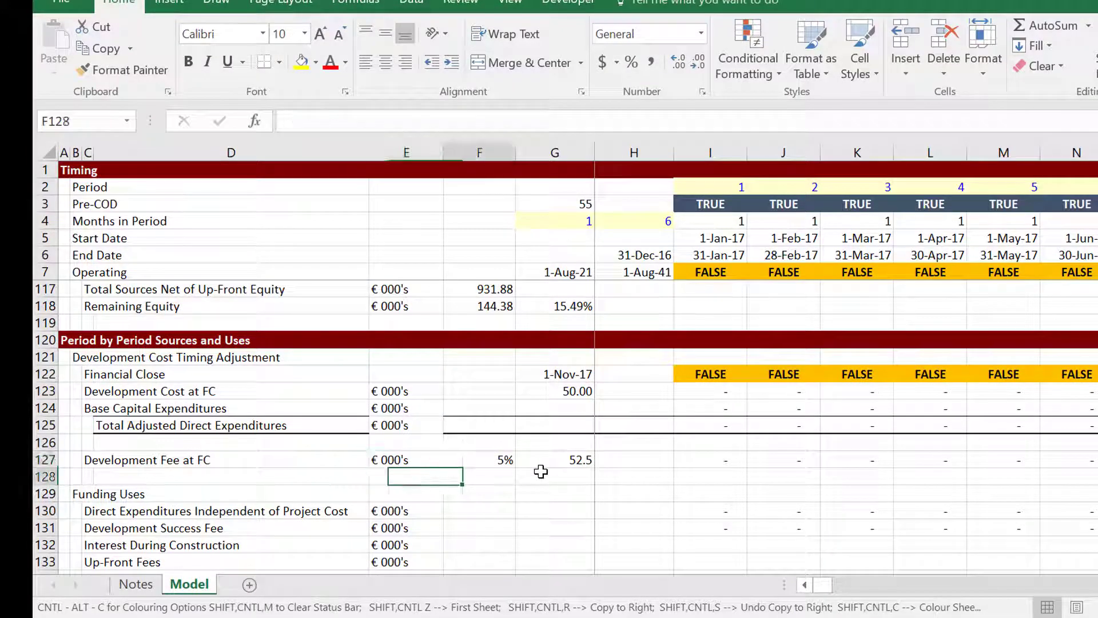
key(Up)
key(Right)
key(Right)
key(Right)
key(Right)
key(Right)
key(Right)
key(Right)
key(Right)
key(Right)
key(Right)
key(Right)
key(Right)
key(Right)
key(Right)
key(Right)
key(Right)
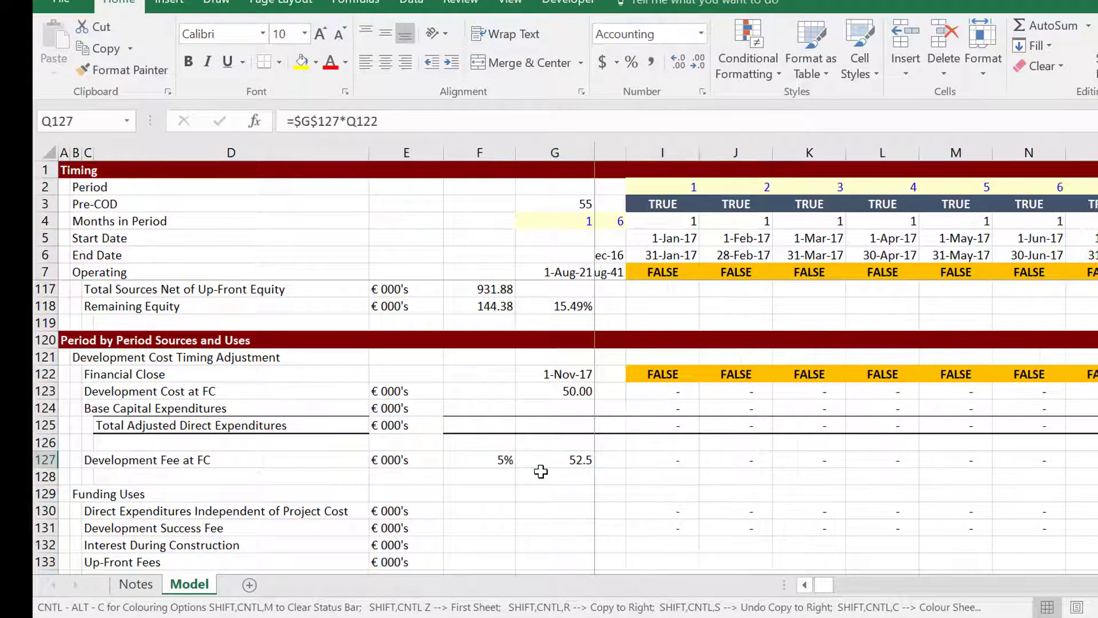
key(Left)
key(Left)
key(Left)
key(Left)
key(Left)
key(Left)
key(Left)
key(Left)
key(Left)
key(Left)
key(Left)
key(Left)
key(Left)
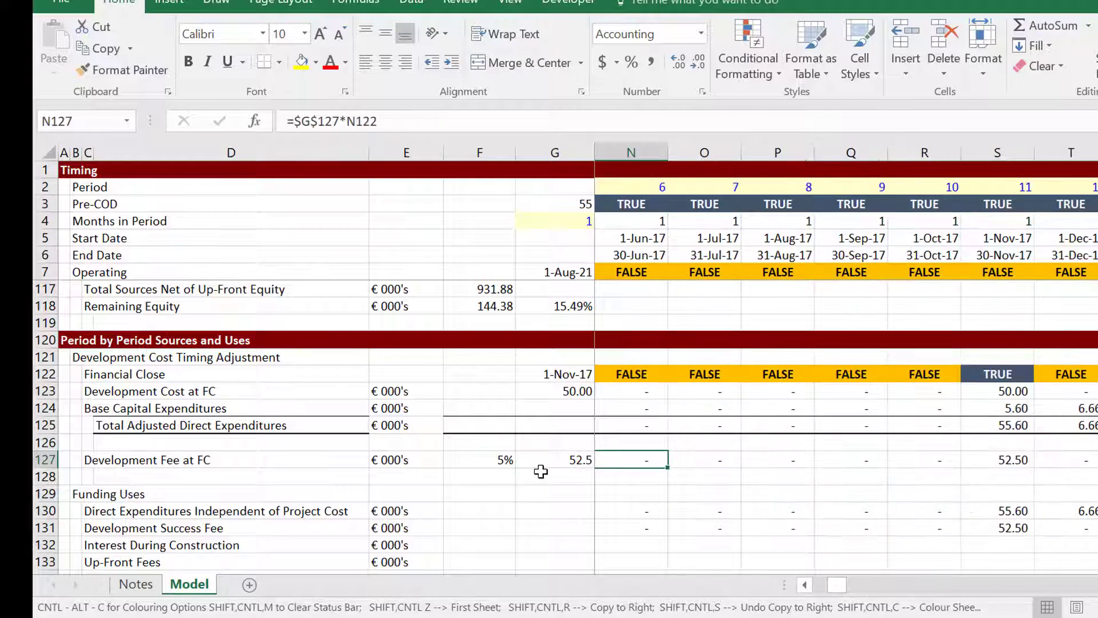
key(Home)
key(Right)
key(Right)
key(Right)
key(Right)
key(Right)
key(Right)
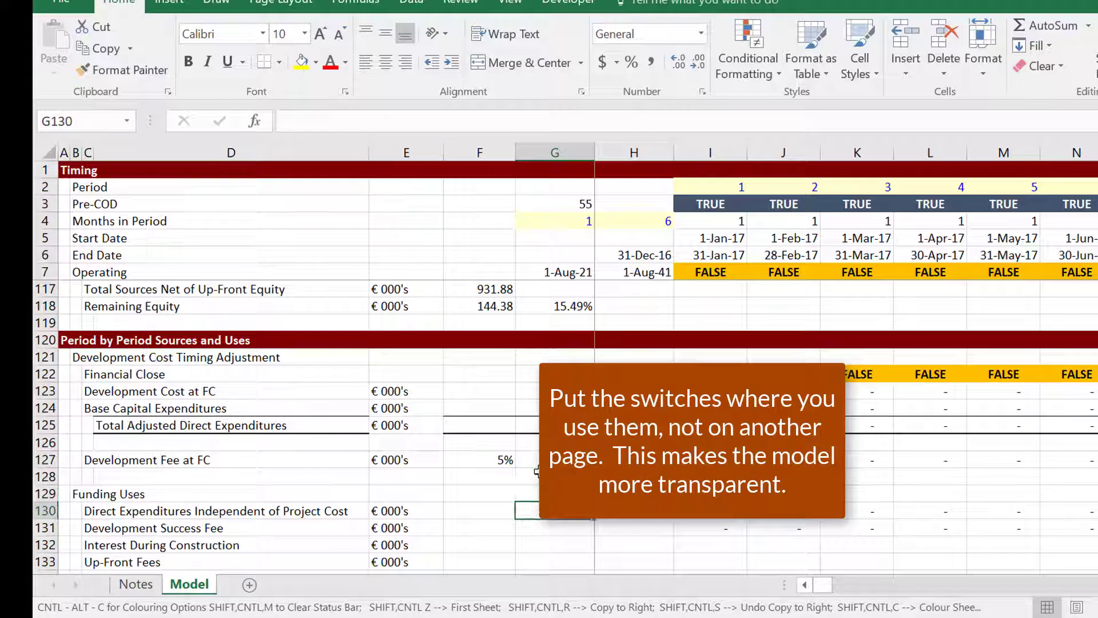
key(Down)
key(Down)
key(Down)
key(Down)
key(Down)
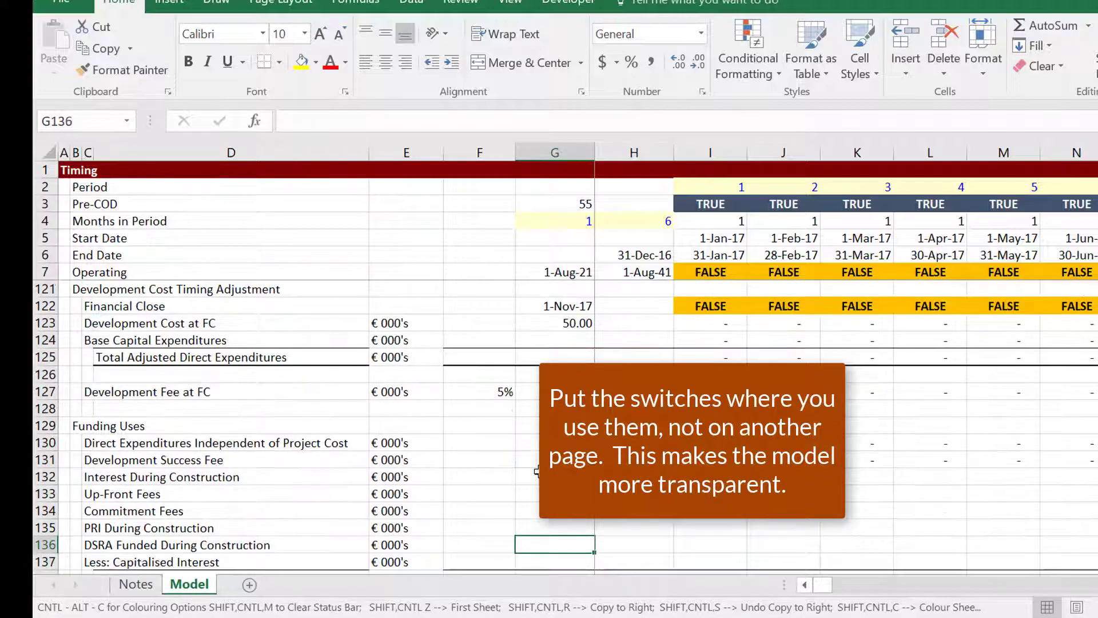
key(Up)
key(Up)
key(Up)
key(Up)
key(Up)
key(Right)
key(Right)
key(Right)
key(Right)
key(Right)
key(Right)
key(Right)
key(Right)
key(Right)
key(Right)
key(Right)
key(Right)
key(Right)
key(Right)
key(Right)
key(Right)
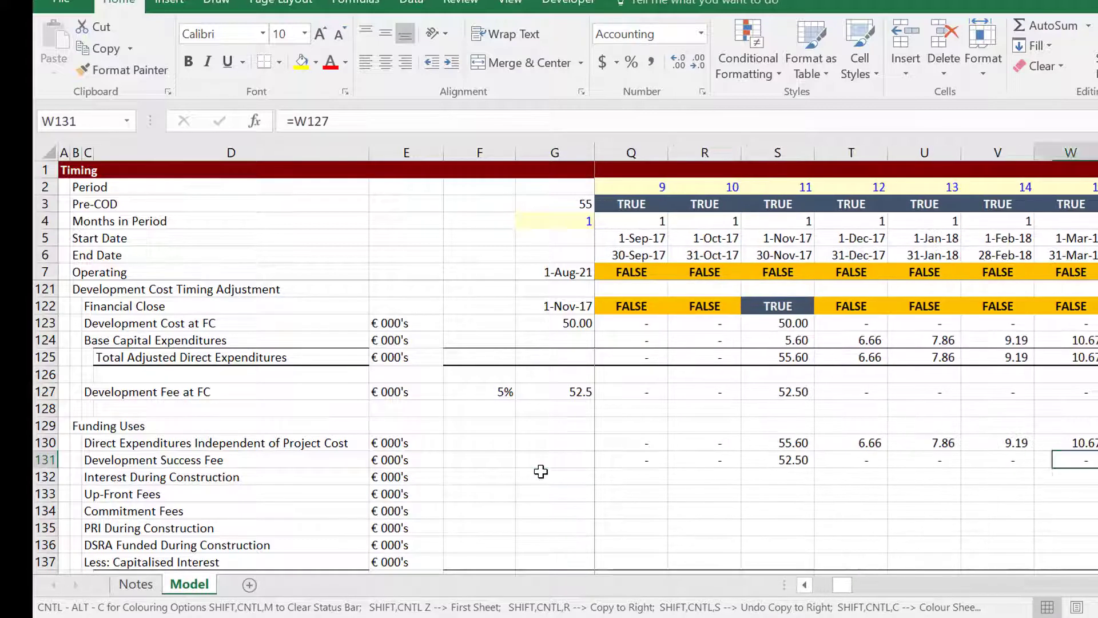
Review the development cost formulas around the financial close month.
key(Left)
key(Left)
key(Left)
key(Up)
key(Left)
key(Left)
key(Right)
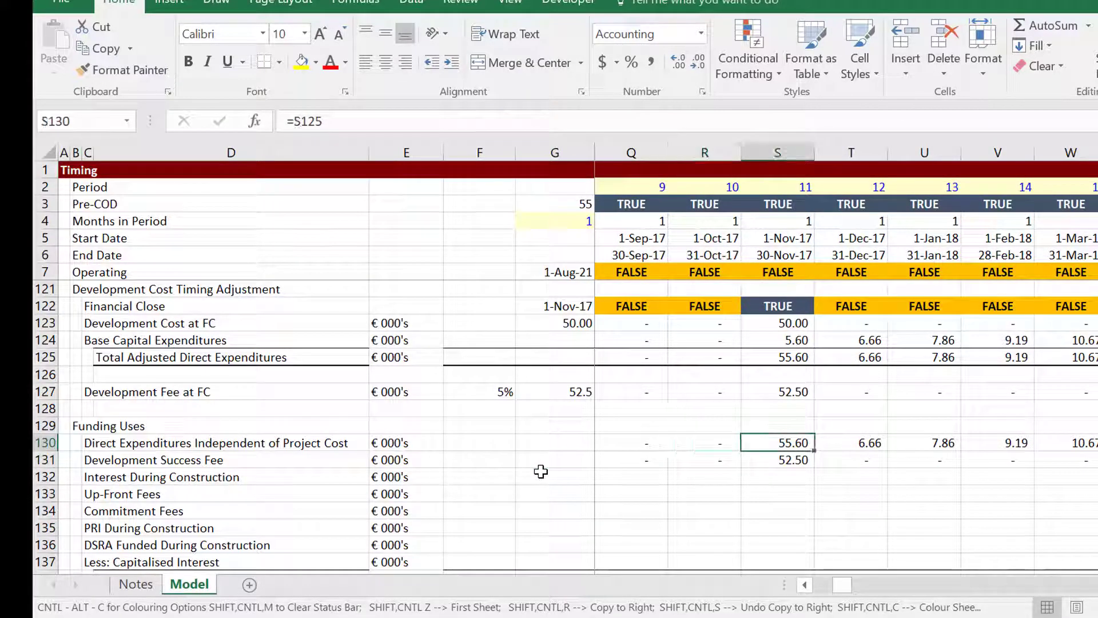
key(Up)
key(Up)
key(Up)
key(Up)
key(Up)
key(Up)
key(Up)
key(Up)
key(Up)
key(Up)
key(Up)
key(Up)
key(Down)
key(Down)
key(Down)
key(Down)
key(Down)
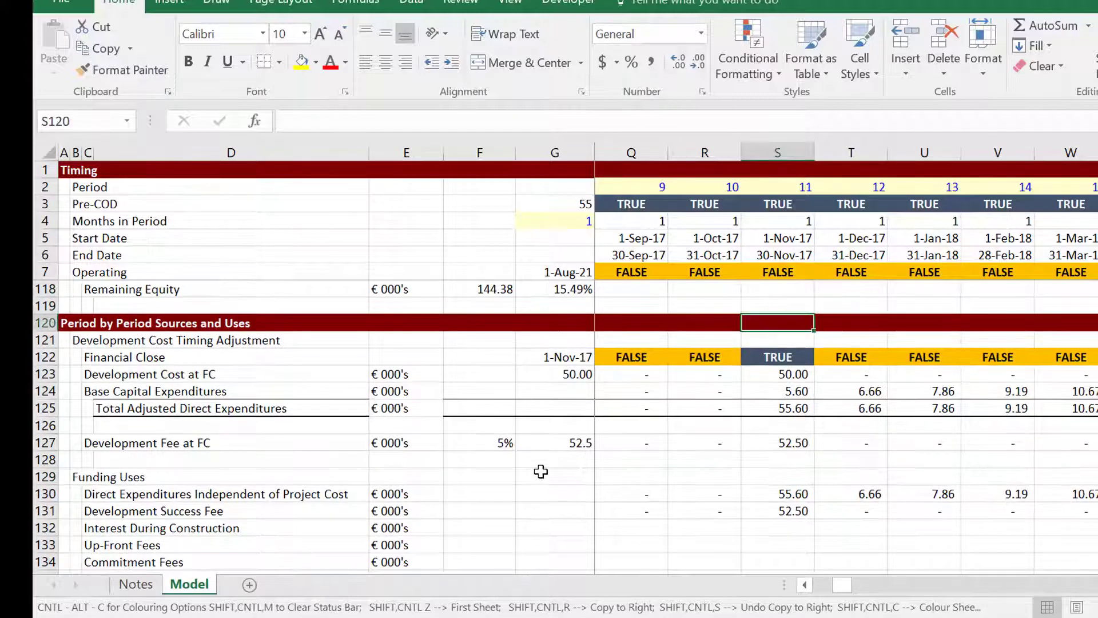
key(Left)
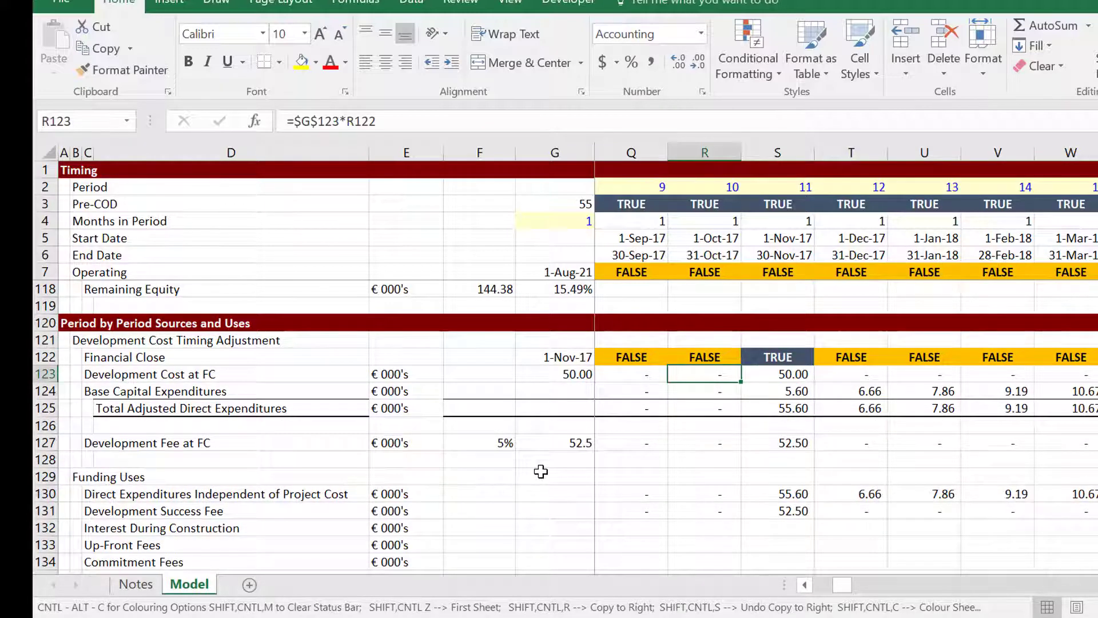
key(Left)
key(Left)
key(Left)
key(Left)
key(Left)
key(Left)
key(Left)
key(Left)
key(Left)
key(Left)
key(Right)
key(Right)
key(Right)
key(Right)
key(Right)
key(Right)
key(Right)
key(Right)
key(Right)
key(Right)
key(Right)
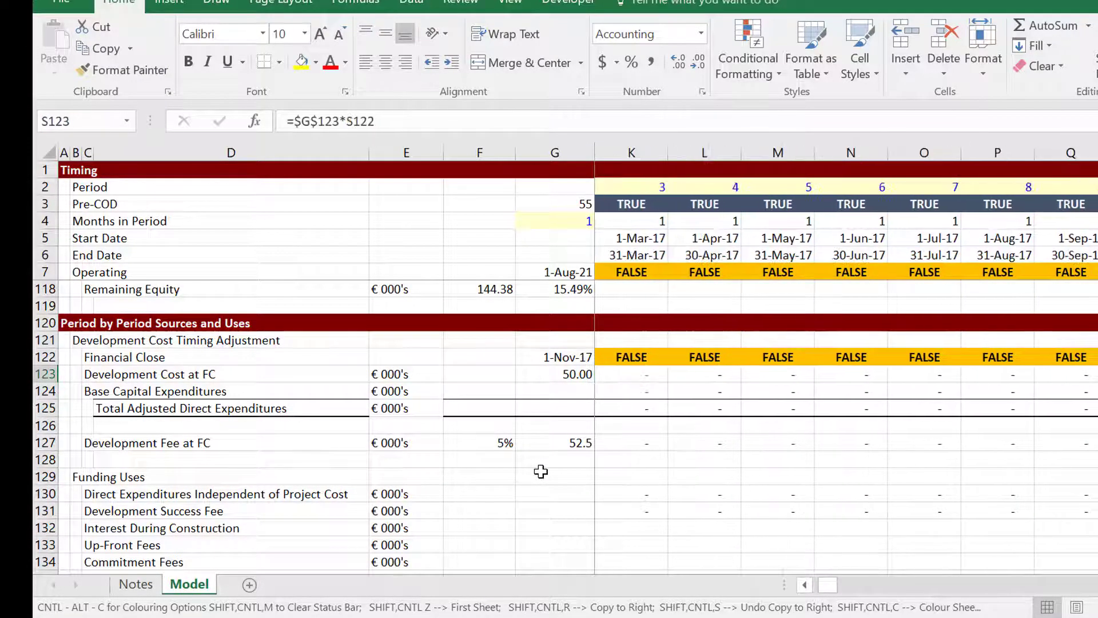
key(Right)
Check the development success fee and direct expenditures links in the funding uses rows.
key(Down)
key(Down)
key(Down)
key(Down)
key(Down)
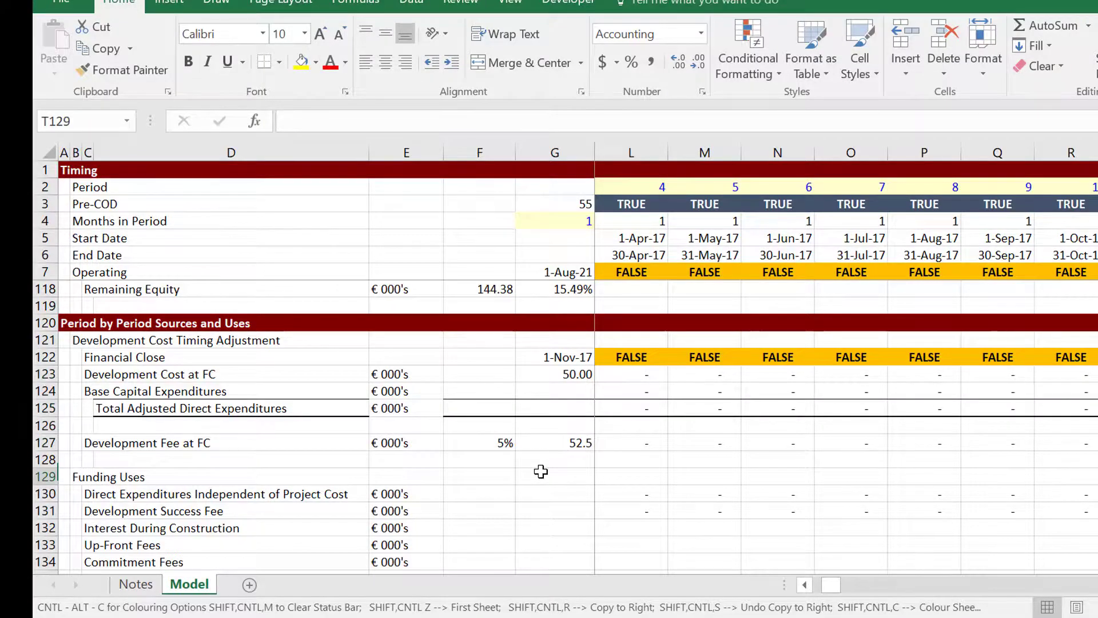
key(Down)
key(Down)
key(Left)
key(Down)
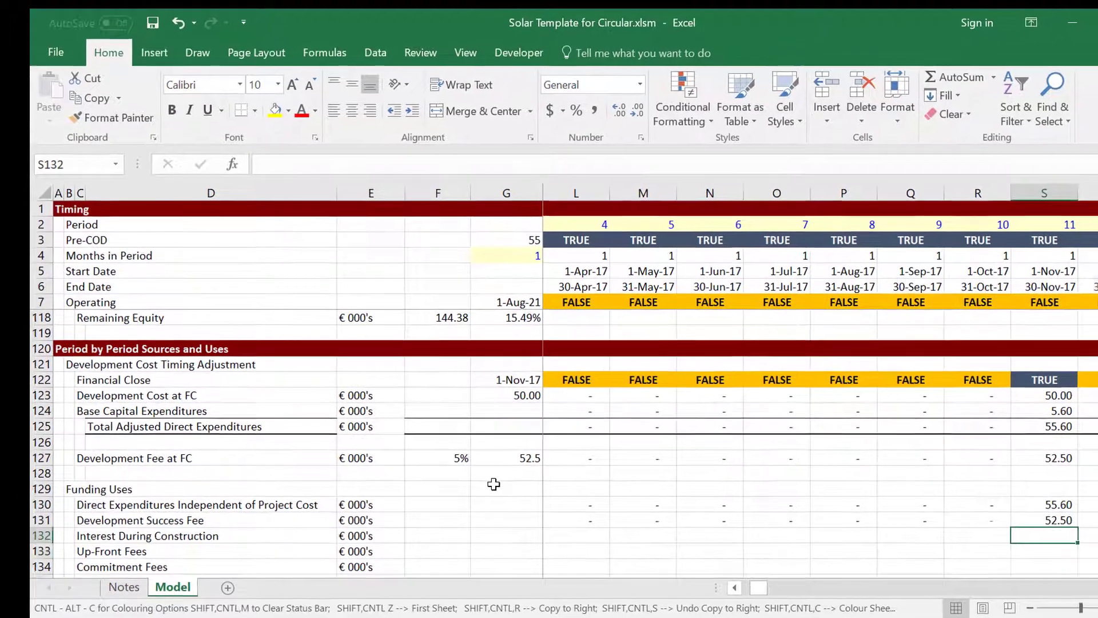
key(Up)
key(Up)
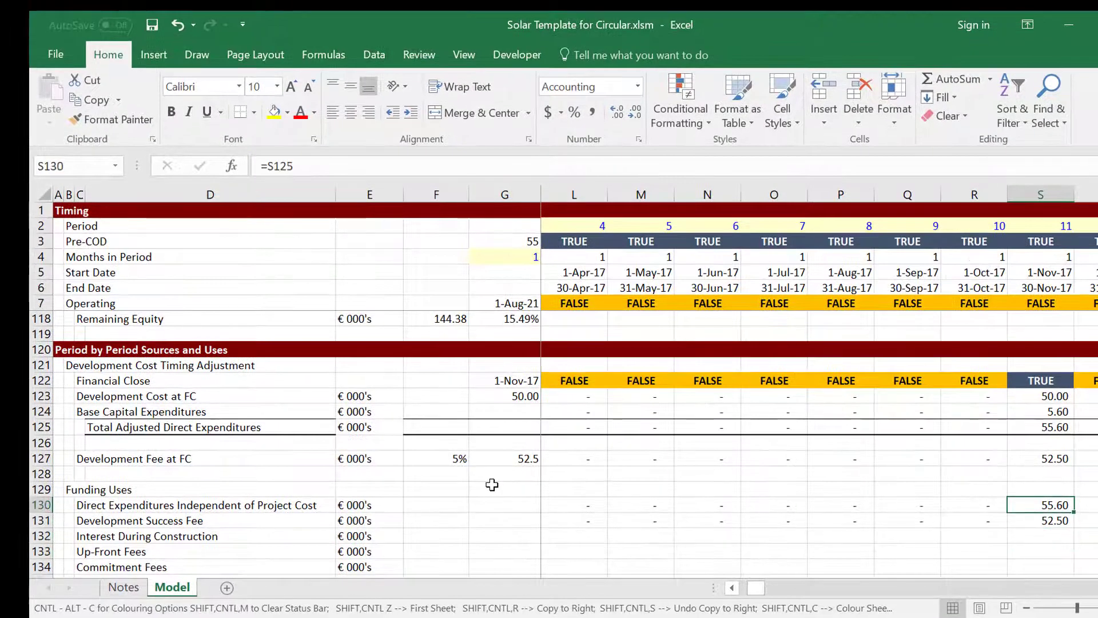
key(Down)
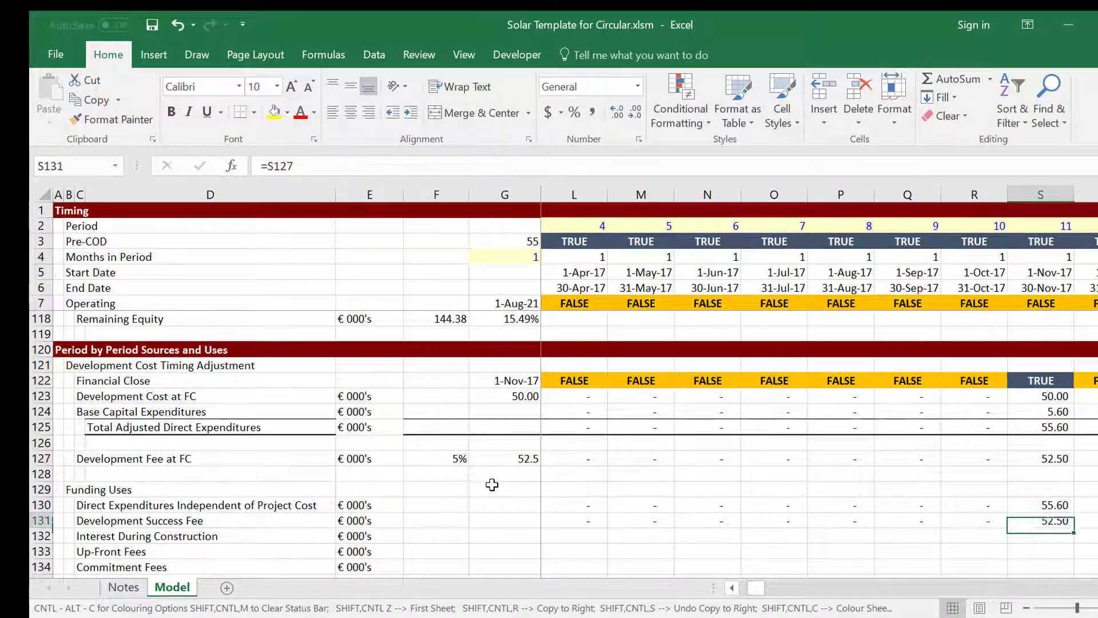
key(Up)
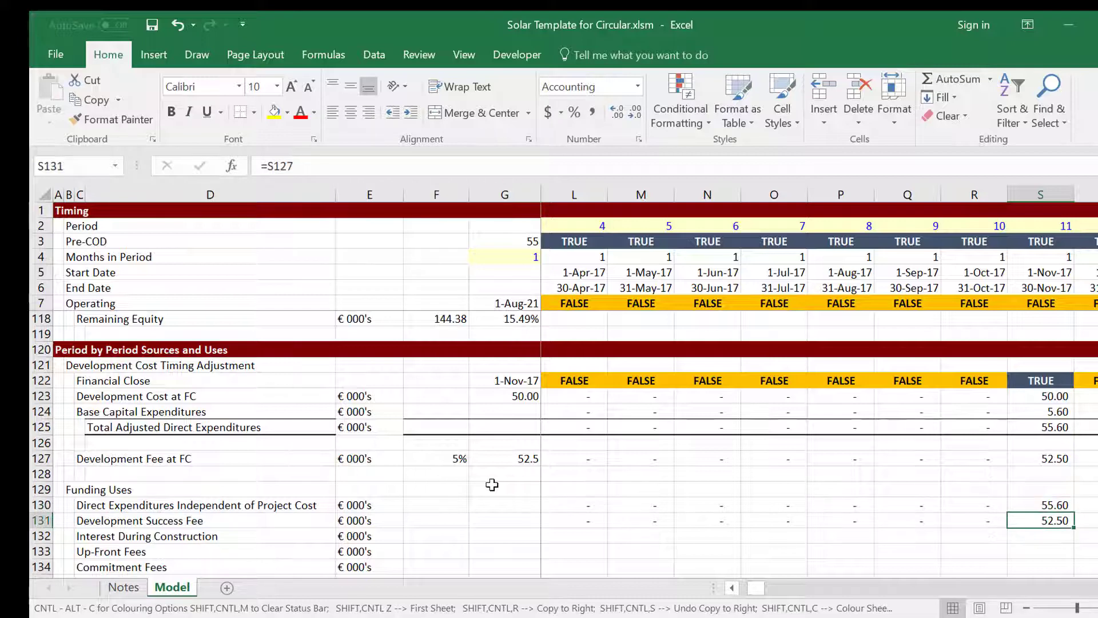
key(Down)
key(Down)
key(Down)
key(Down)
key(Down)
key(Down)
key(Down)
key(Down)
key(Down)
key(Down)
key(Down)
key(Down)
key(Up)
key(Up)
key(Up)
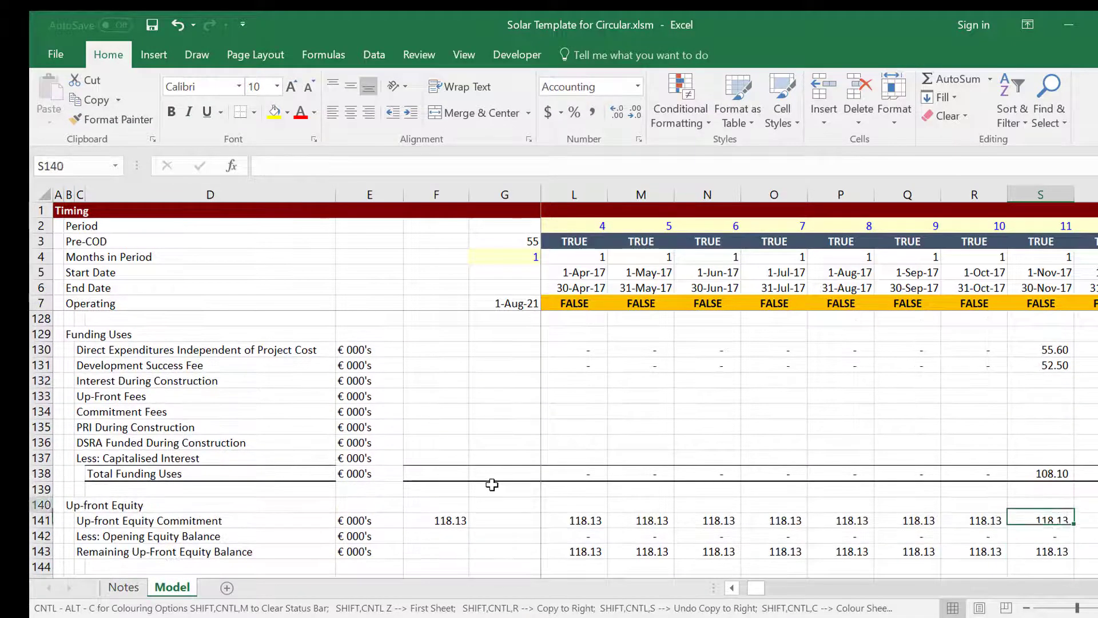
key(Up)
Link the up-front equity commitment to the up-front equity funding amount of 118.13.
key(Down)
key(Down)
key(Down)
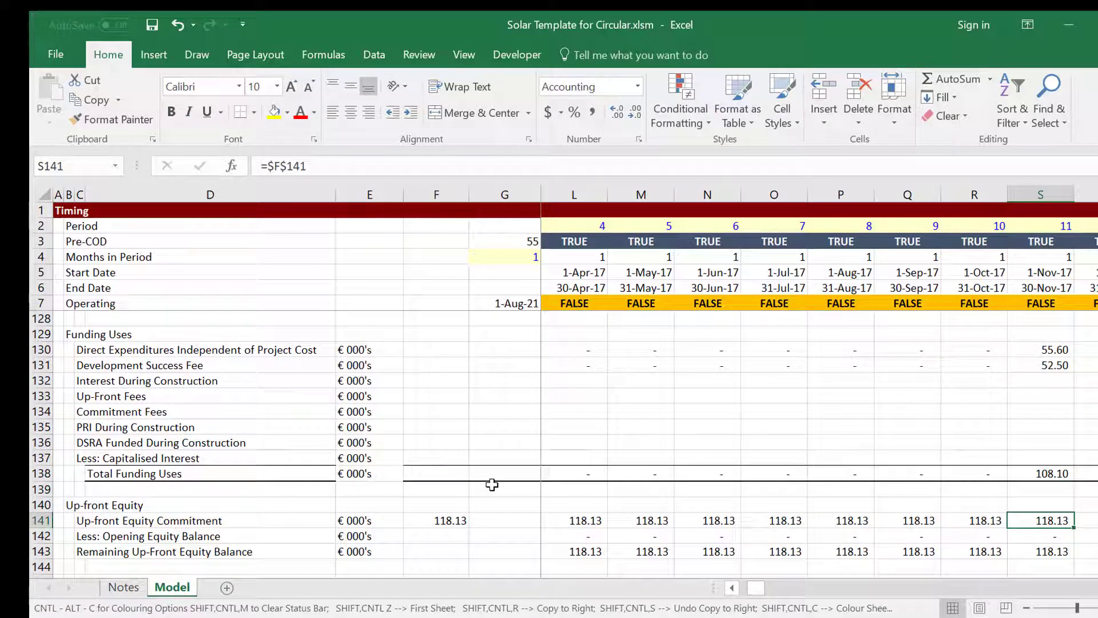
key(Left)
key(Left)
key(Left)
key(Left)
key(Left)
key(Left)
key(Left)
key(Left)
key(Left)
key(Left)
key(Left)
key(Left)
key(Left)
key(Left)
key(Left)
key(Left)
key(Left)
key(Left)
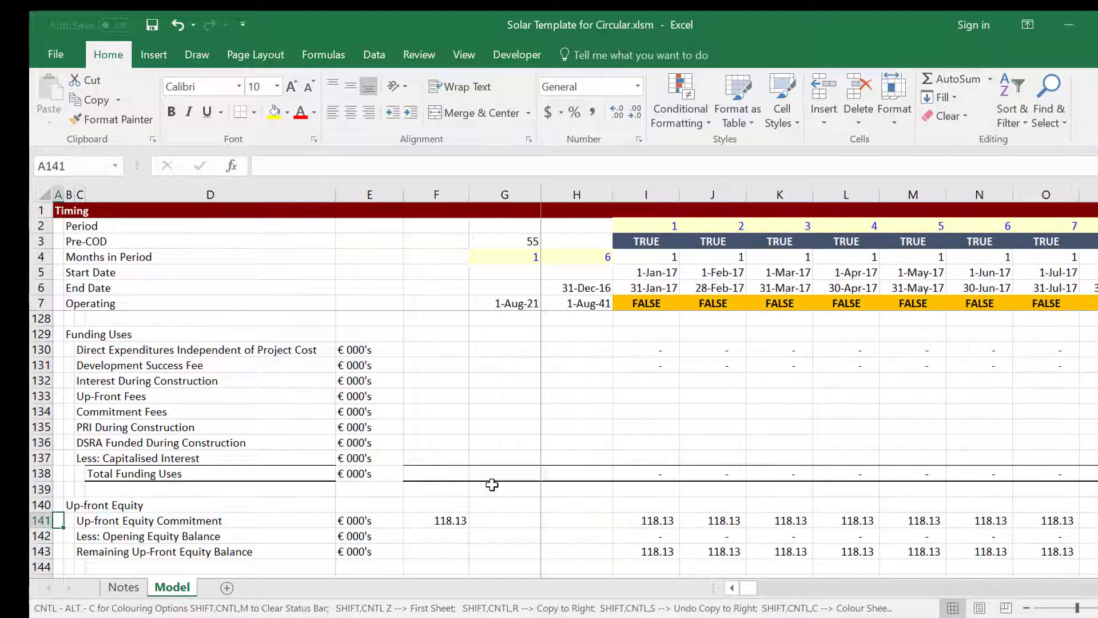
key(Right)
key(Right)
key(Right)
key(Right)
key(Right)
text(=)
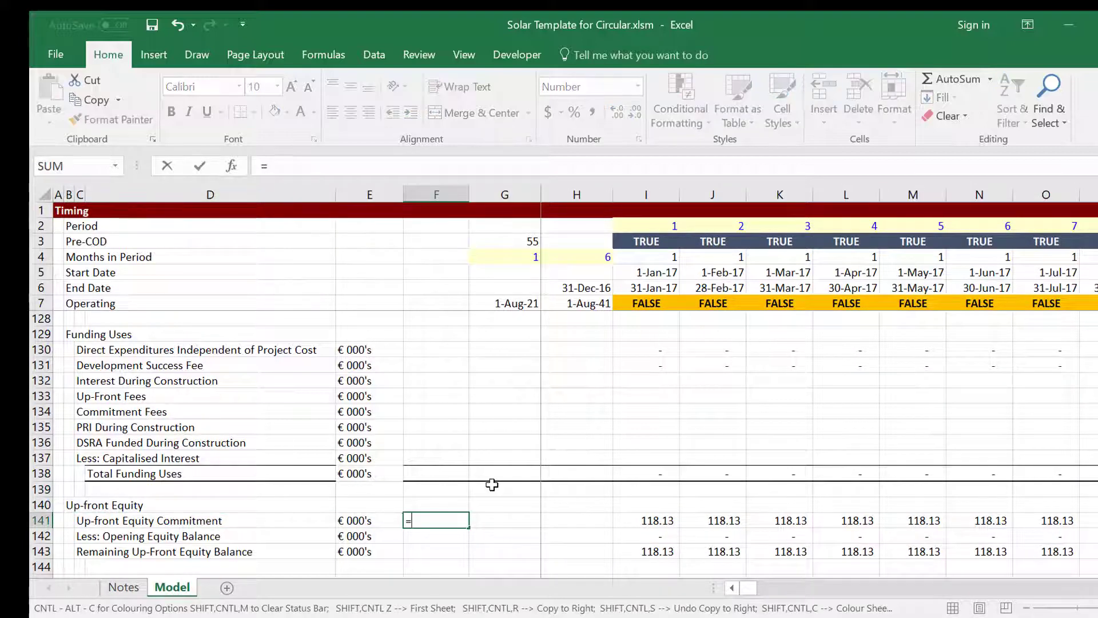
key(Up)
key(Up)
key(Up)
key(Up)
key(Up)
key(Up)
key(Up)
key(Up)
key(Up)
key(Up)
key(Up)
key(Up)
key(Up)
key(Up)
key(Up)
key(Up)
key(Up)
key(Up)
key(Up)
key(Up)
key(Up)
key(Up)
key(Up)
key(Up)
key(Up)
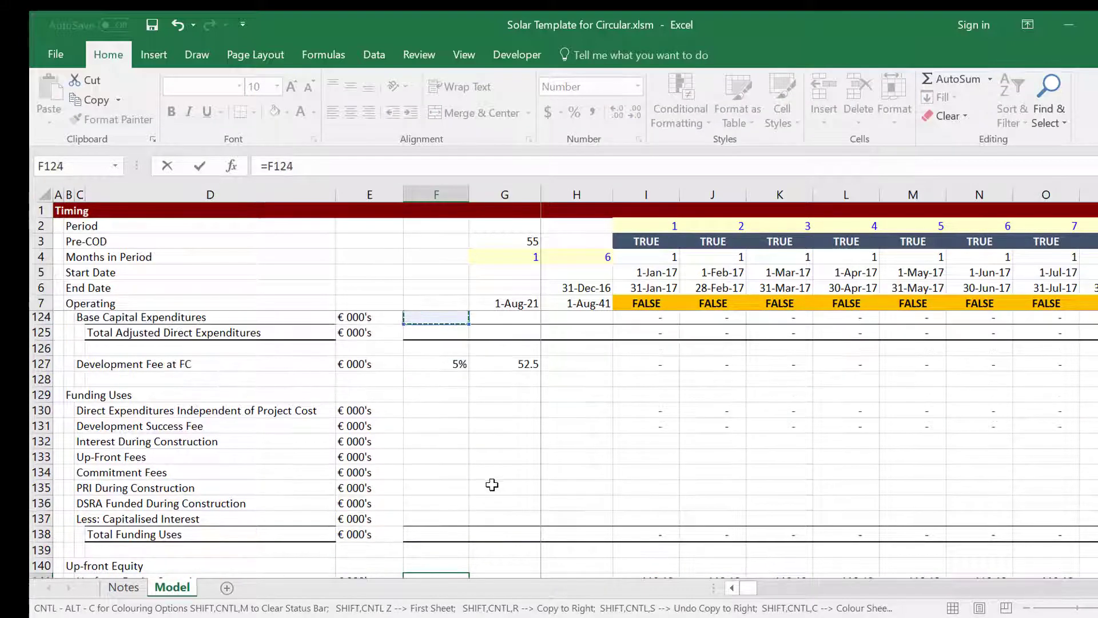
key(Up)
key(Up)
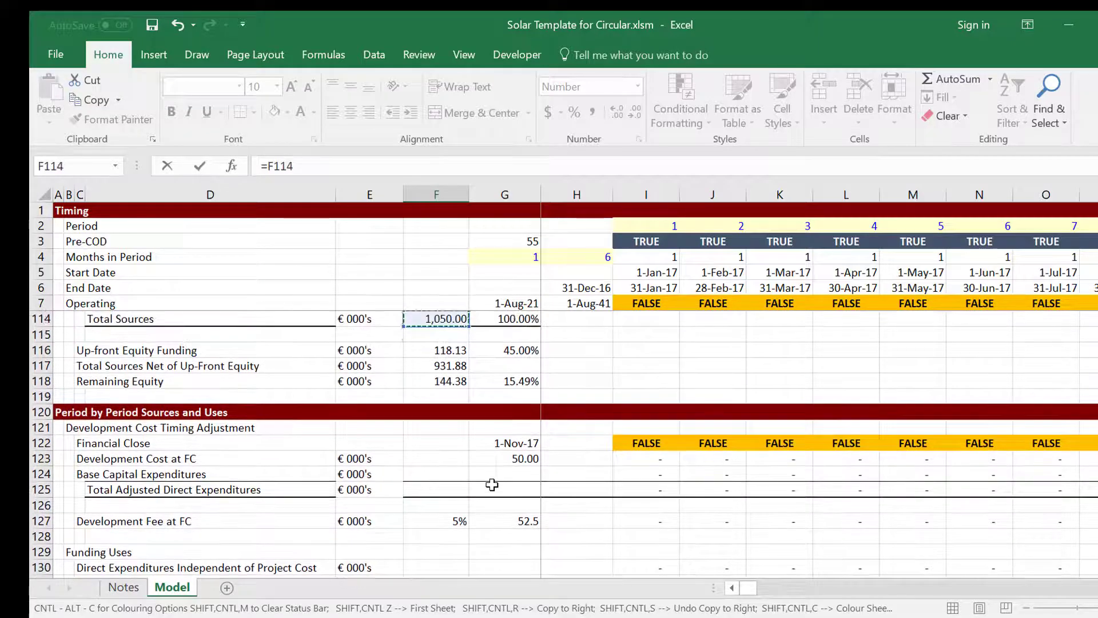
key(Down)
key(Down)
key(Return)
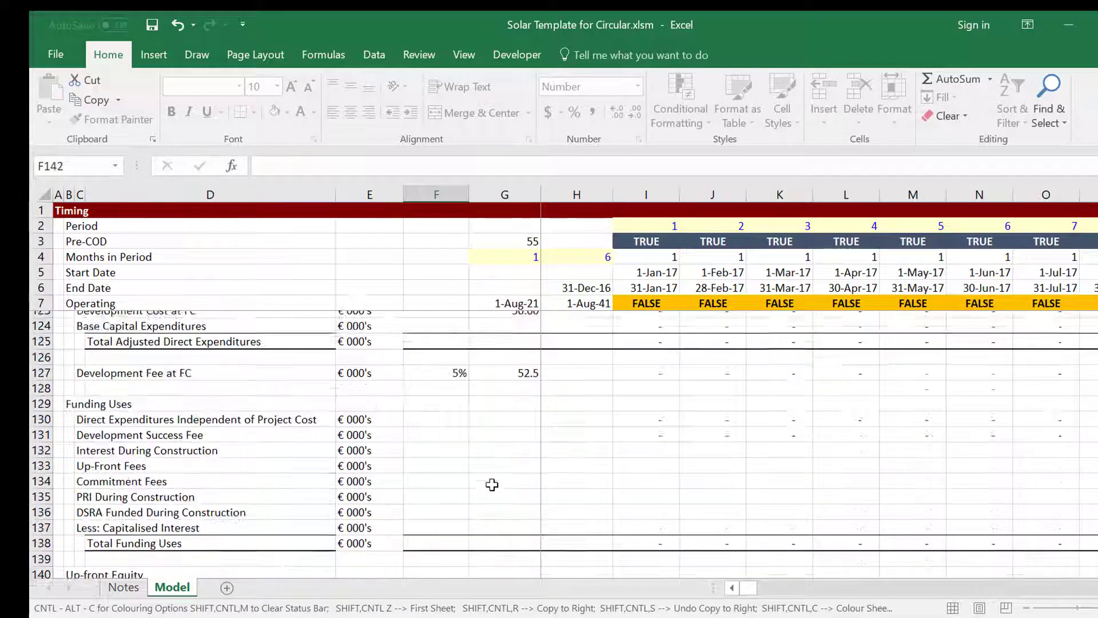
key(Down)
key(Down)
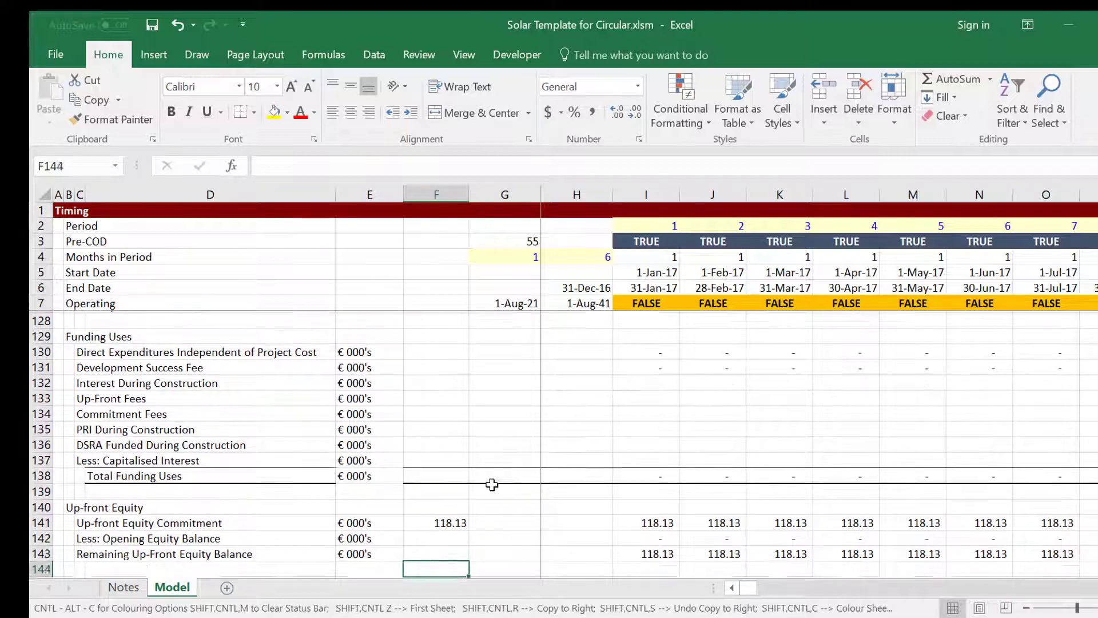
key(Up)
key(Up)
key(Right)
key(Right)
key(Right)
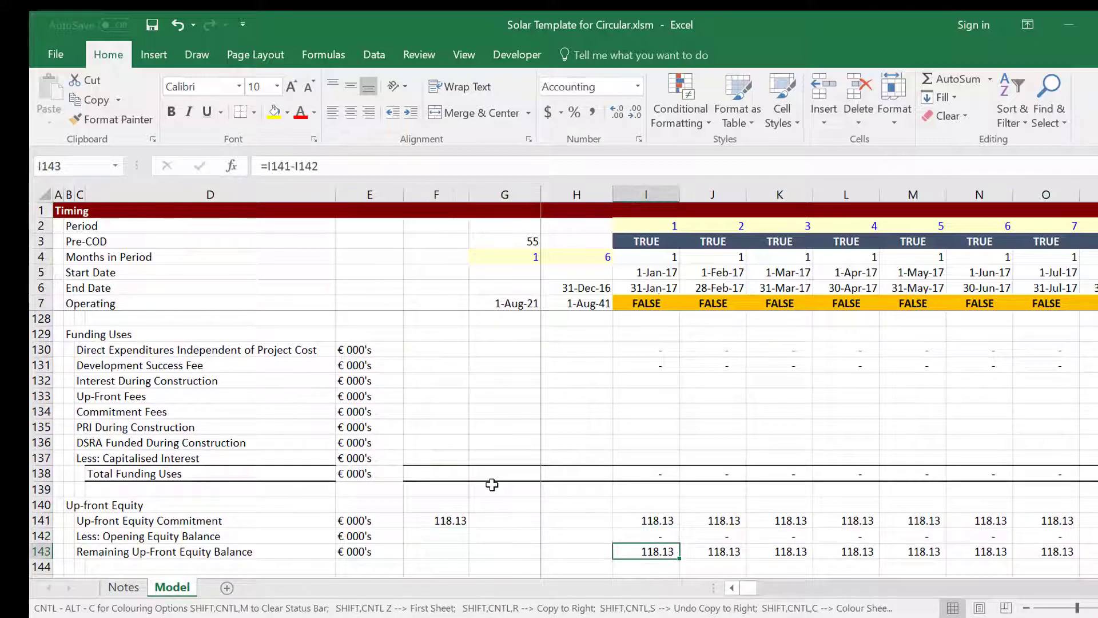
key(Down)
key(Down)
key(Down)
key(Down)
key(Down)
key(Up)
key(Up)
key(Up)
key(Up)
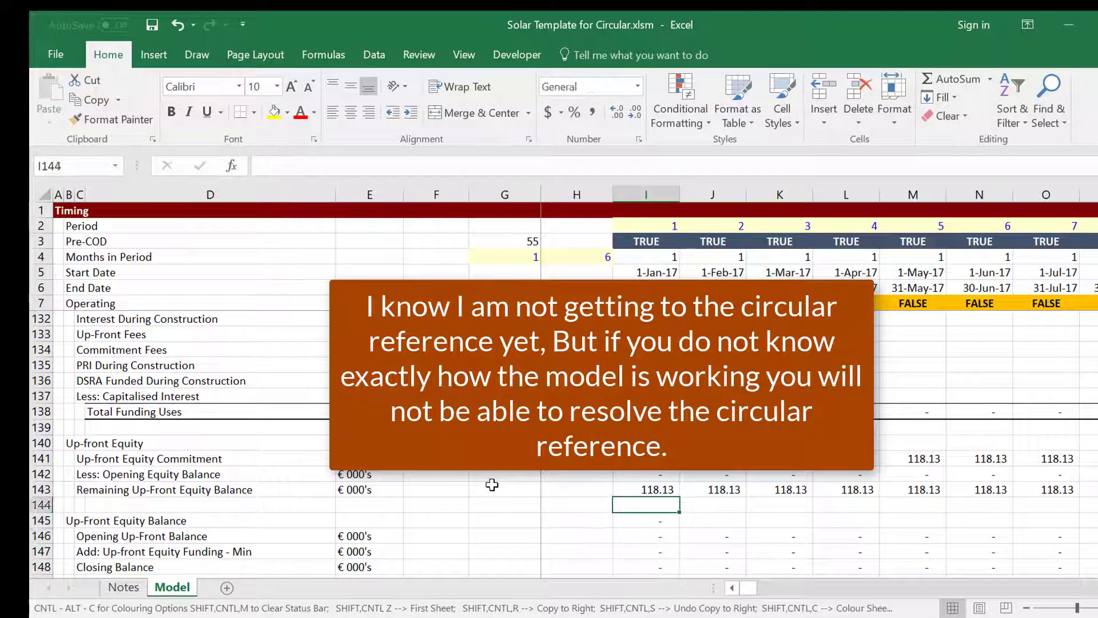
key(Up)
key(Up)
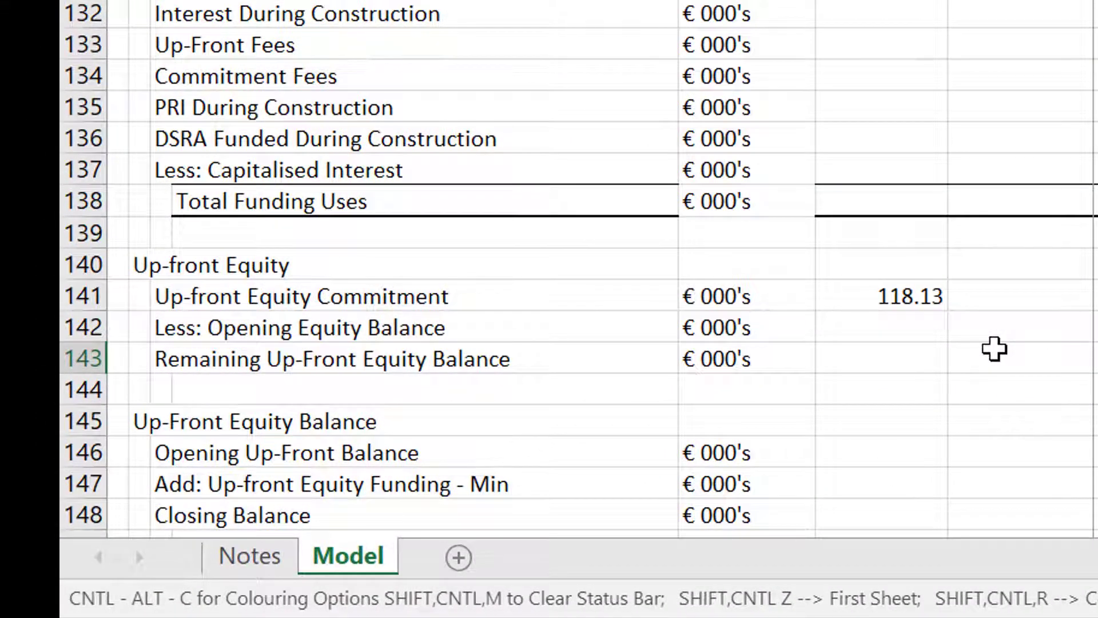
key(Down)
key(Down)
key(Down)
key(Down)
key(Down)
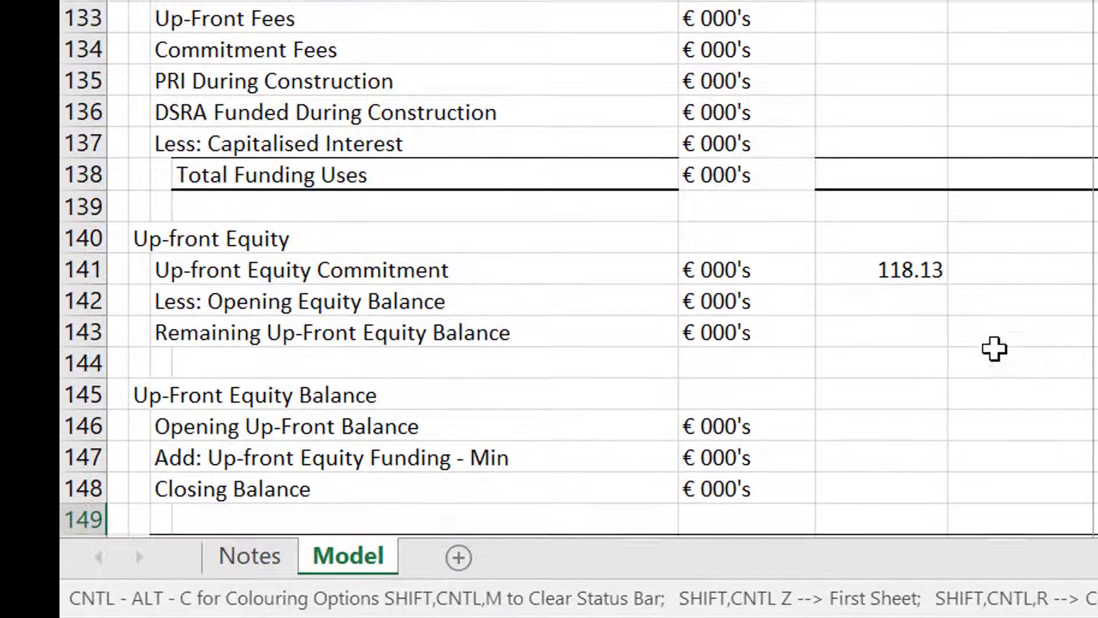
key(Up)
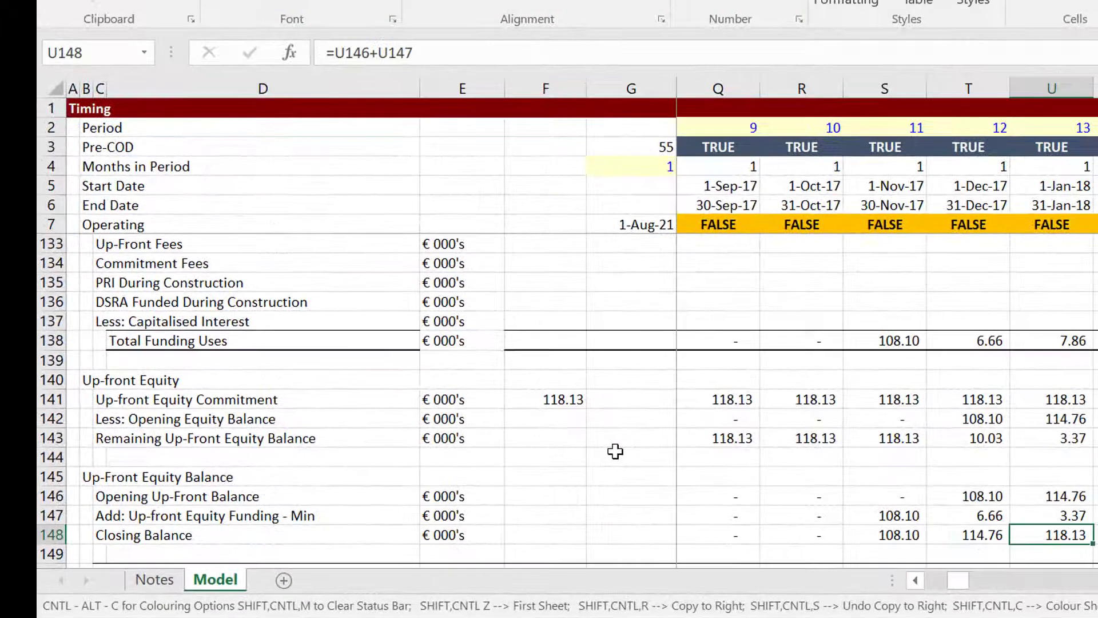
key(Up)
key(Up)
key(Up)
key(Up)
key(Up)
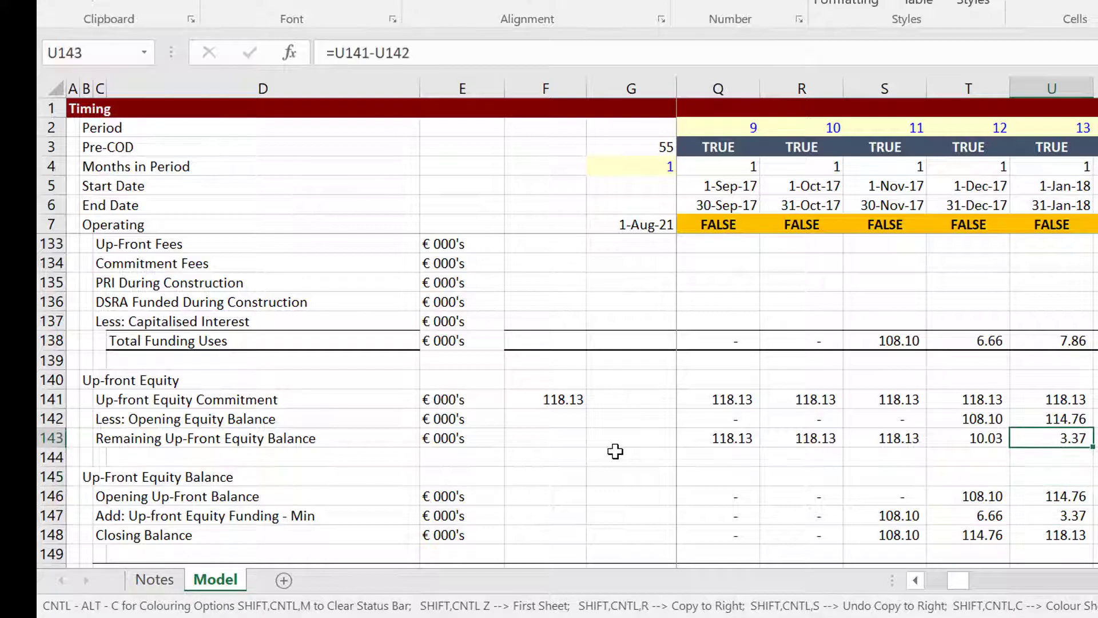
key(Down)
key(Down)
key(Down)
key(Down)
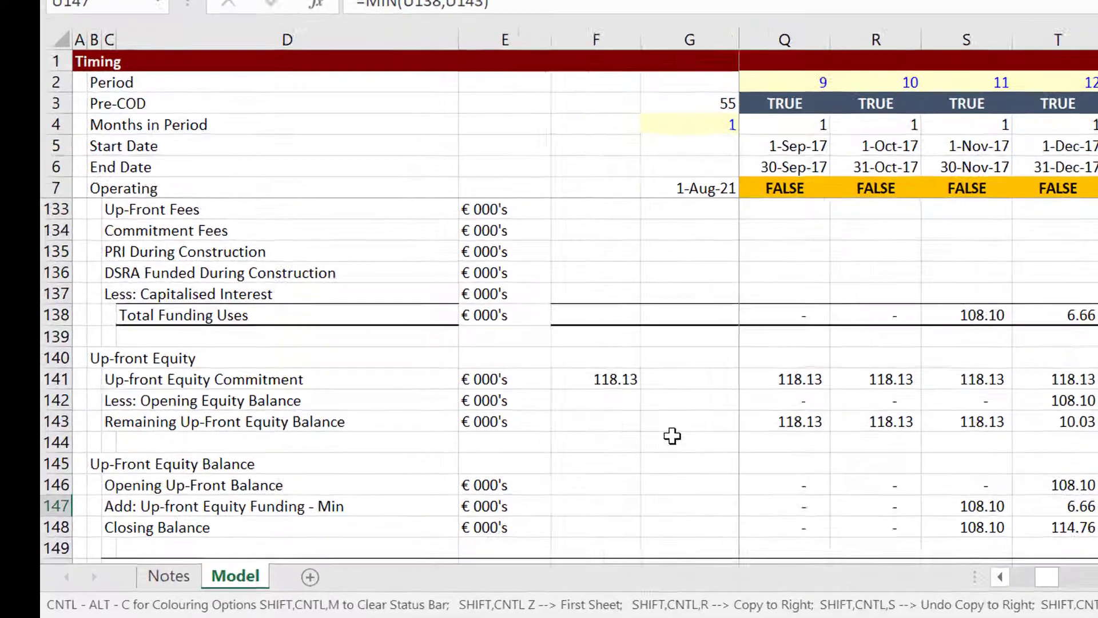
key(F2)
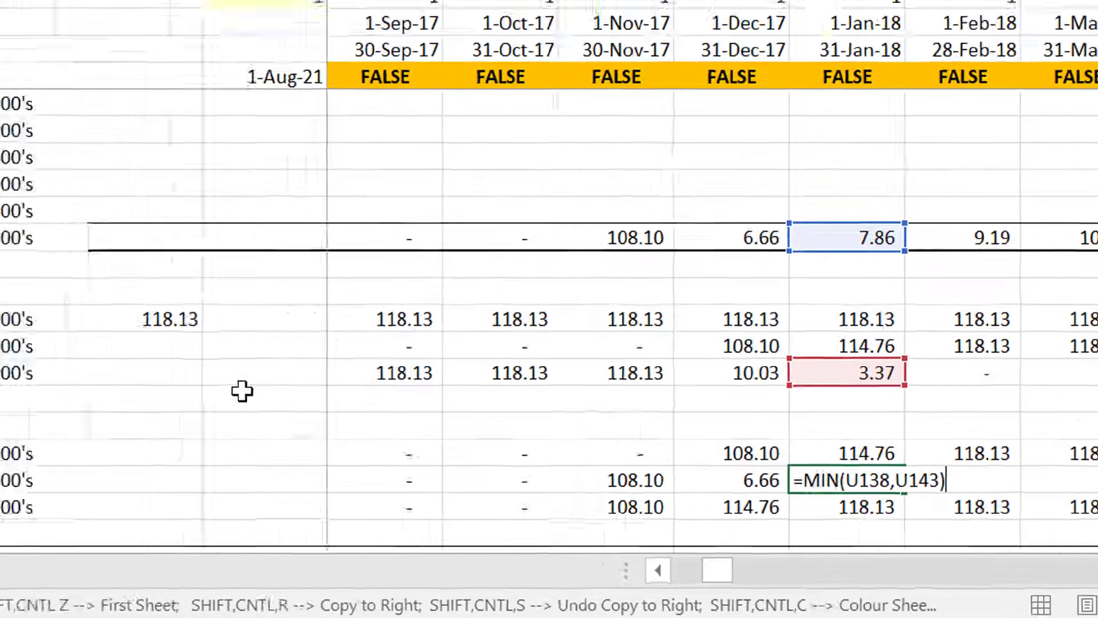
key(Return)
key(Down)
key(Down)
key(Down)
key(Down)
key(Down)
key(Down)
key(Down)
key(Down)
key(Down)
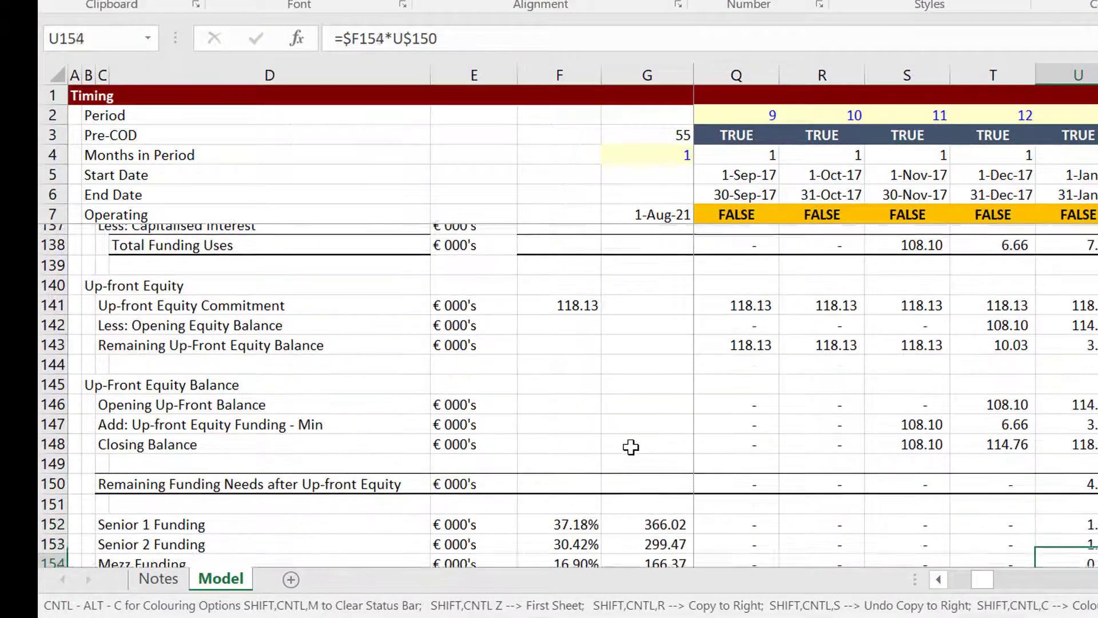
key(Left)
key(Left)
key(Left)
key(Left)
key(Left)
key(Left)
key(Left)
key(Left)
key(Left)
key(Left)
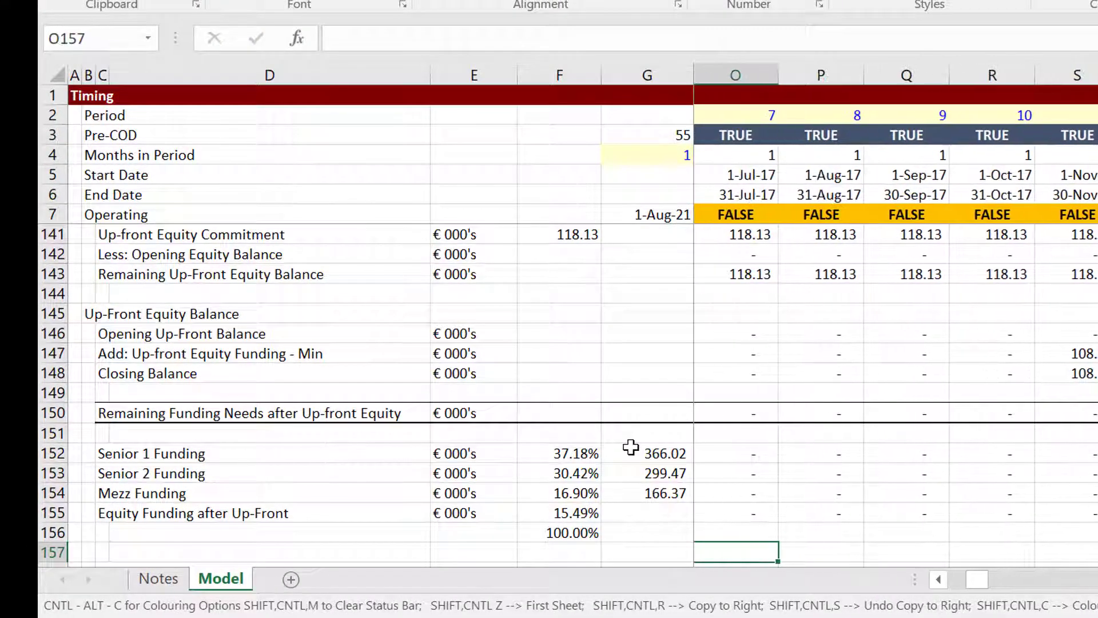
key(Home)
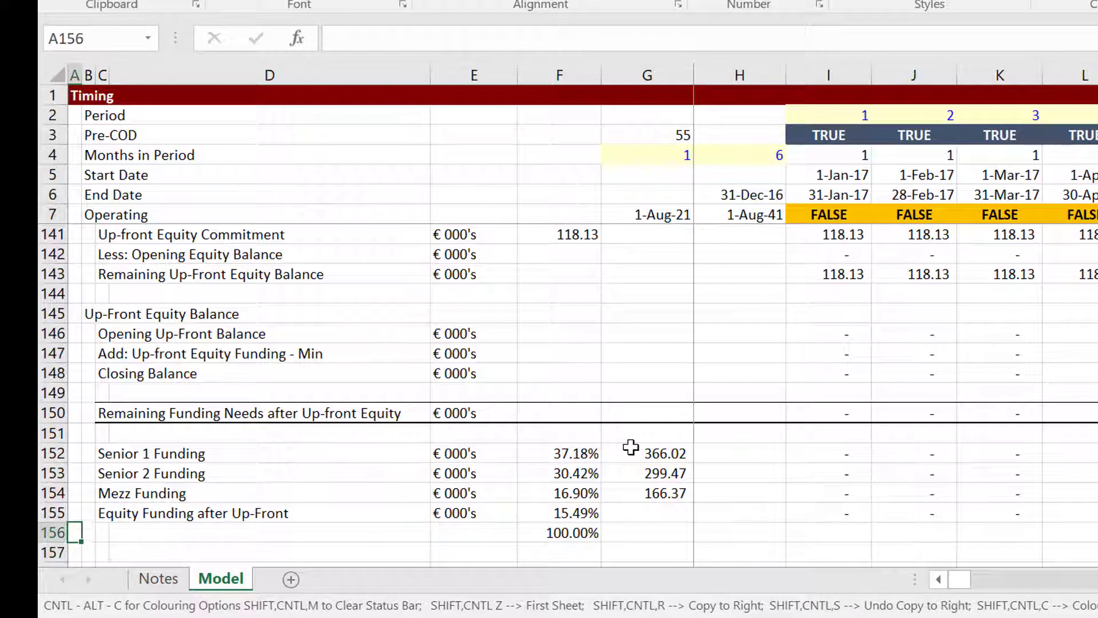
key(Right)
key(Right)
key(Right)
key(Right)
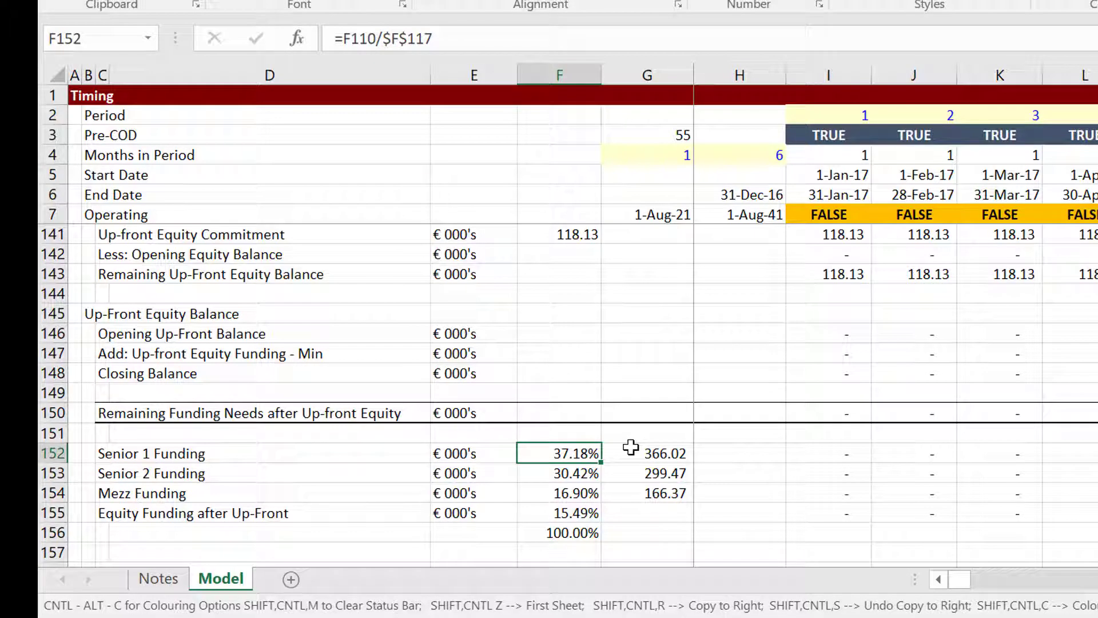
key(Down)
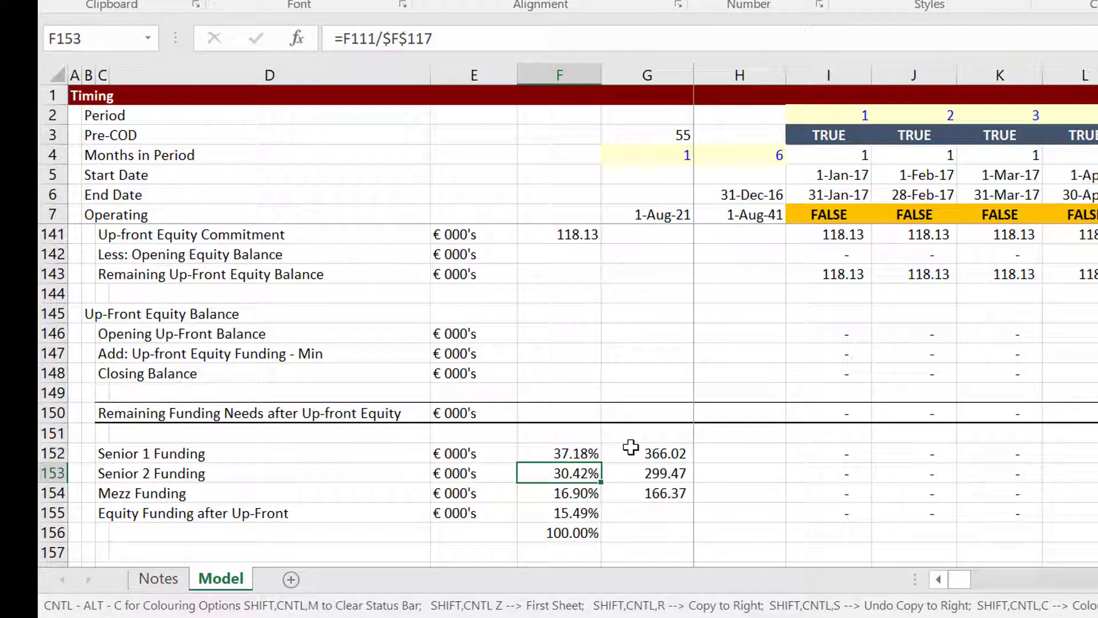
key(Down)
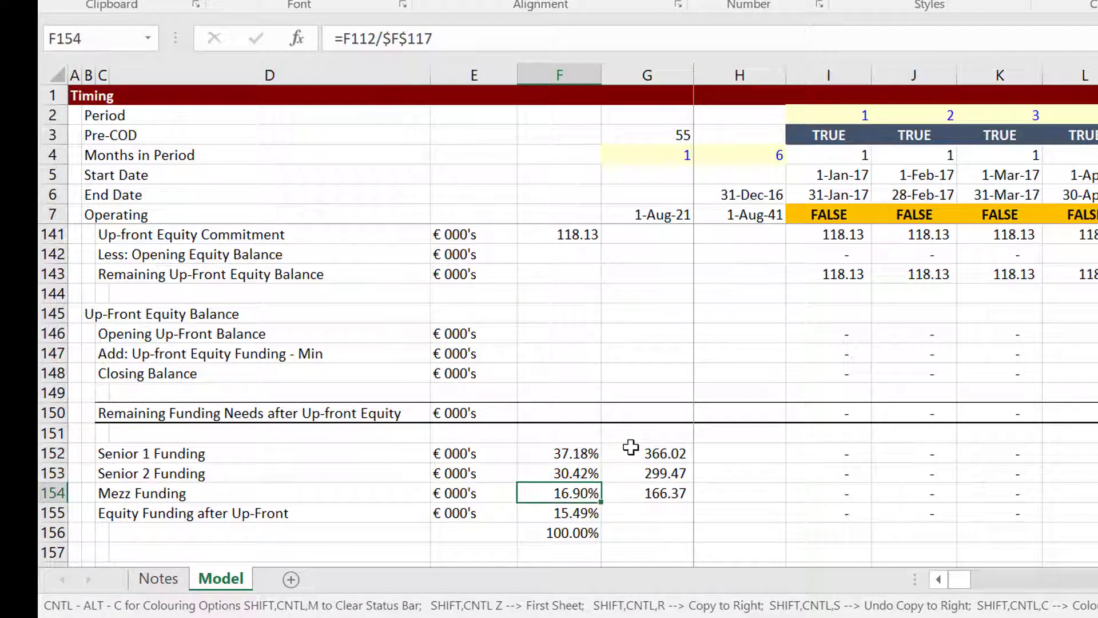
key(Down)
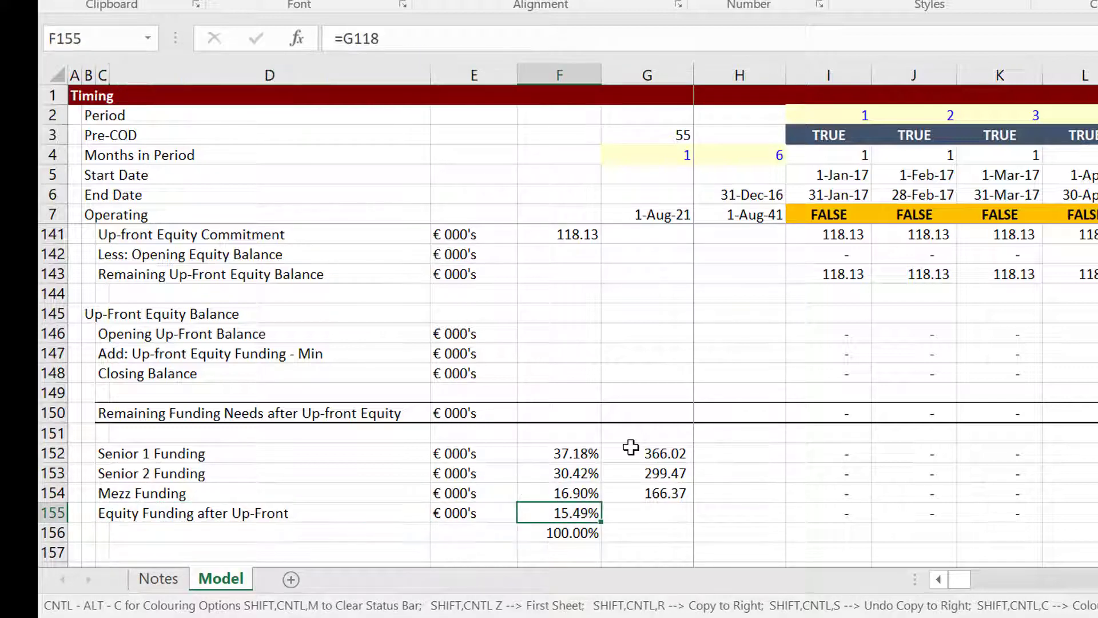
key(Up)
key(Up)
key(Up)
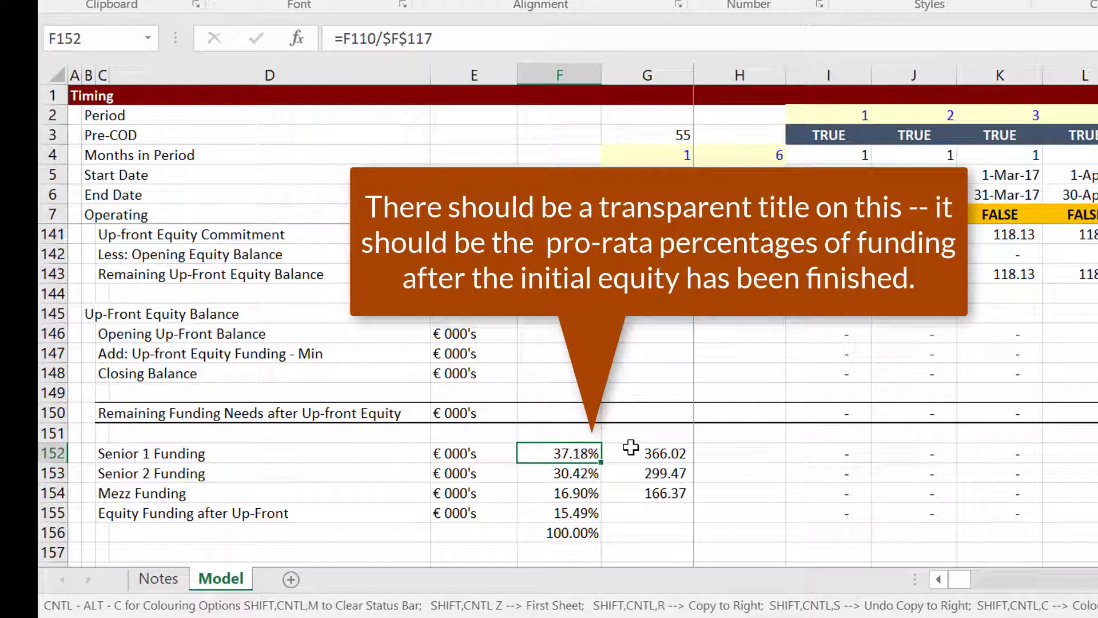
key(Down)
key(Down)
key(Down)
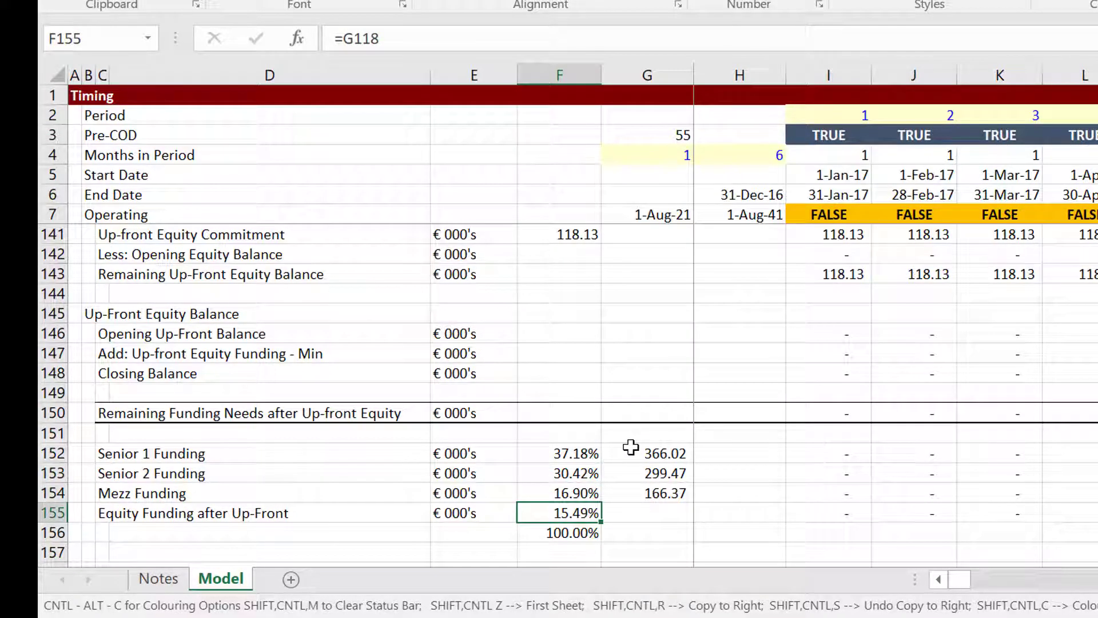
key(Up)
key(Up)
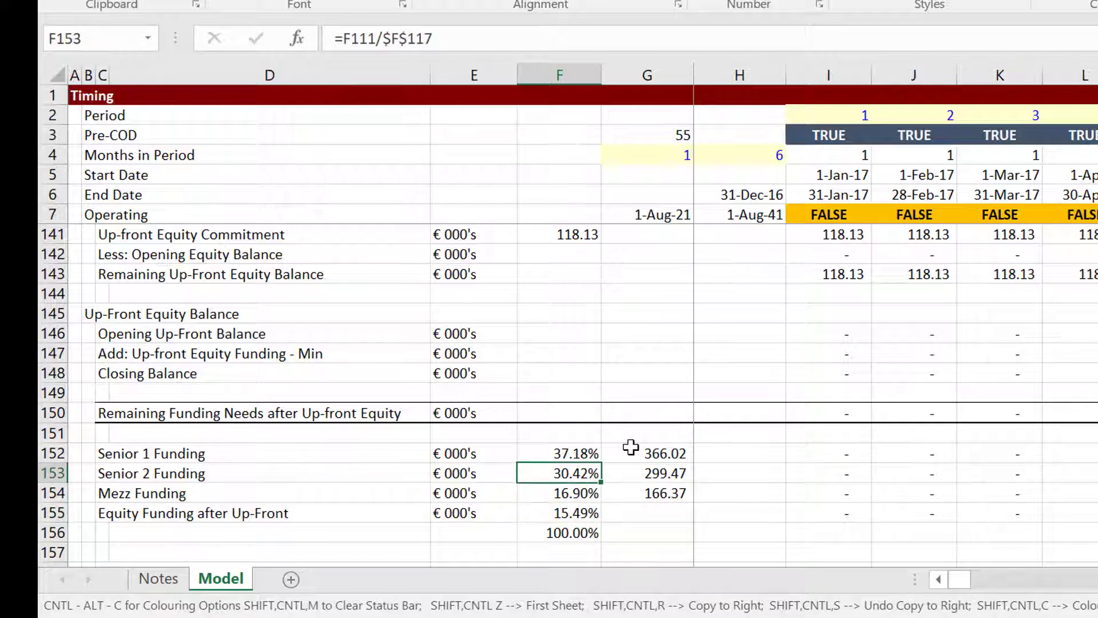
key(Down)
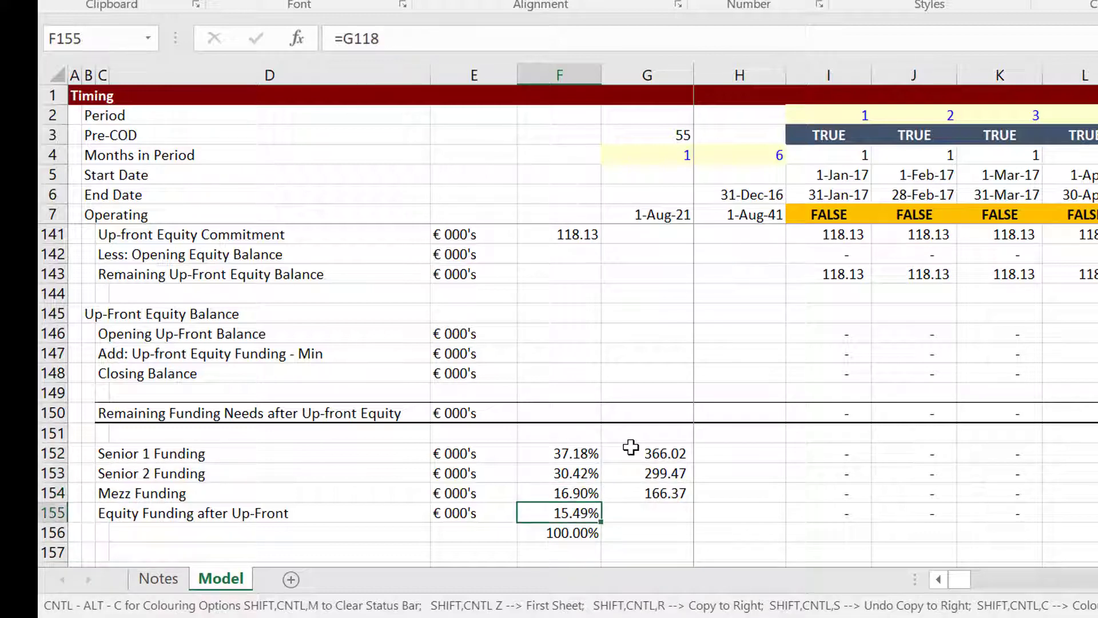
key(Up)
key(Up)
key(Up)
key(Up)
key(Up)
key(Up)
key(Up)
key(Up)
key(Up)
key(Up)
key(Up)
key(Up)
key(Up)
key(Up)
key(Up)
key(Up)
key(Up)
key(Up)
key(Up)
key(Up)
key(Up)
key(Up)
key(Up)
key(Up)
key(Up)
key(Up)
key(Up)
key(Up)
key(Up)
key(Up)
key(Up)
key(Up)
key(Up)
key(Up)
key(Up)
key(Up)
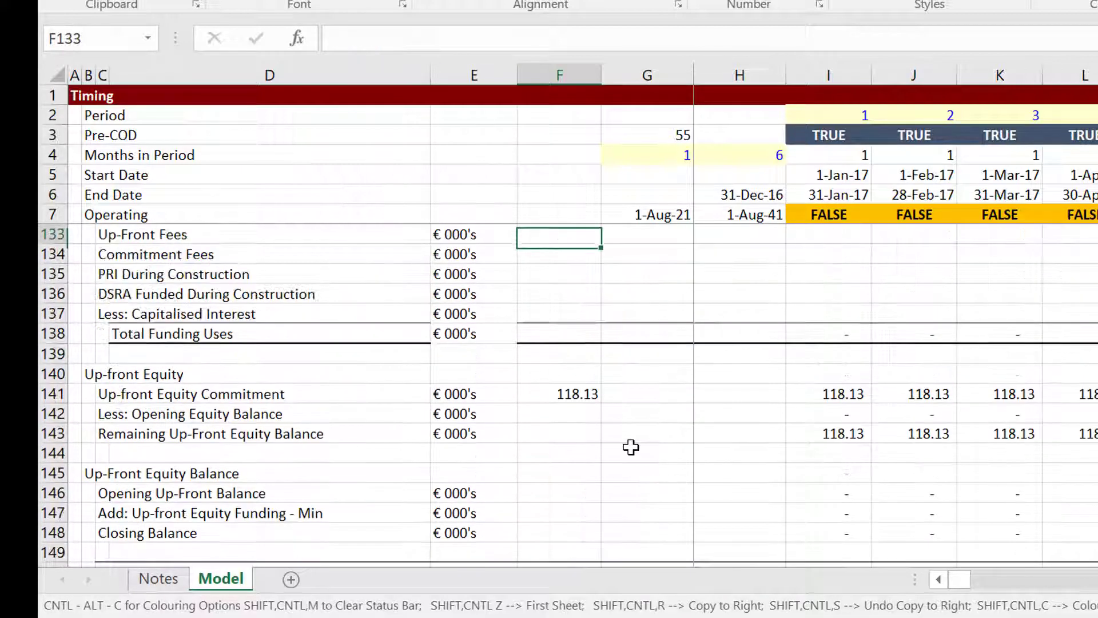
Enter 0 as the Up-Front Equity Percent in the financing assumptions.
key(Up)
key(Up)
key(Up)
key(Up)
key(Up)
key(Up)
key(Up)
key(Up)
key(Up)
key(Up)
key(Up)
key(Up)
key(Up)
key(Up)
key(Up)
key(Up)
key(Up)
key(Up)
key(Up)
key(Up)
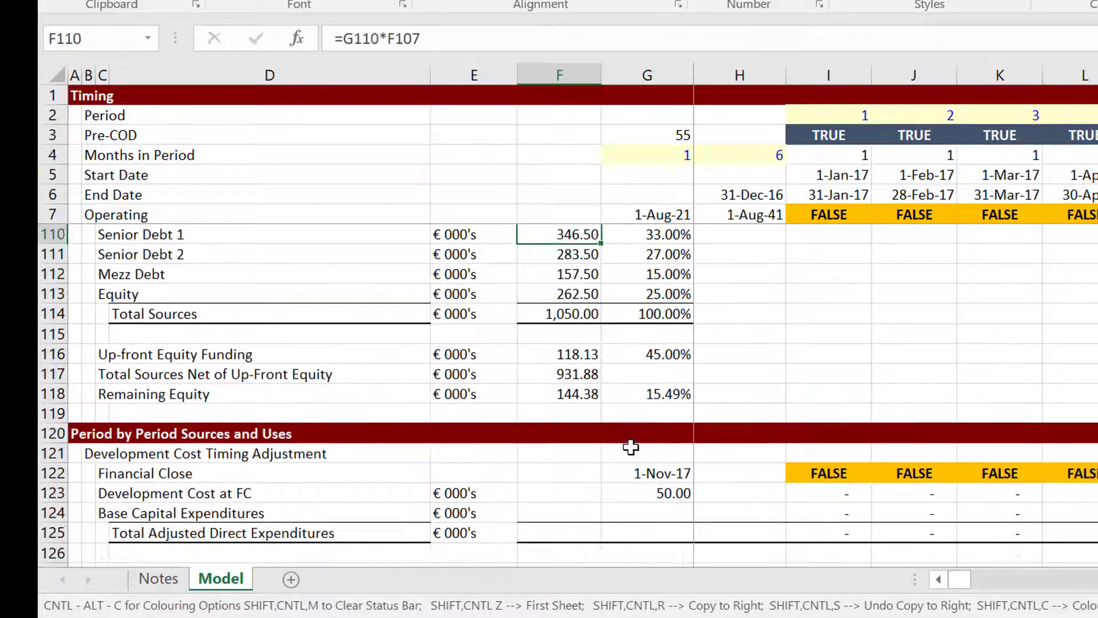
key(Up)
key(Up)
key(Up)
key(Up)
key(Up)
key(Up)
key(Up)
key(Up)
key(Up)
key(Up)
key(Up)
key(Up)
key(Up)
key(Up)
key(Up)
key(Up)
key(Up)
key(Up)
key(Up)
key(Up)
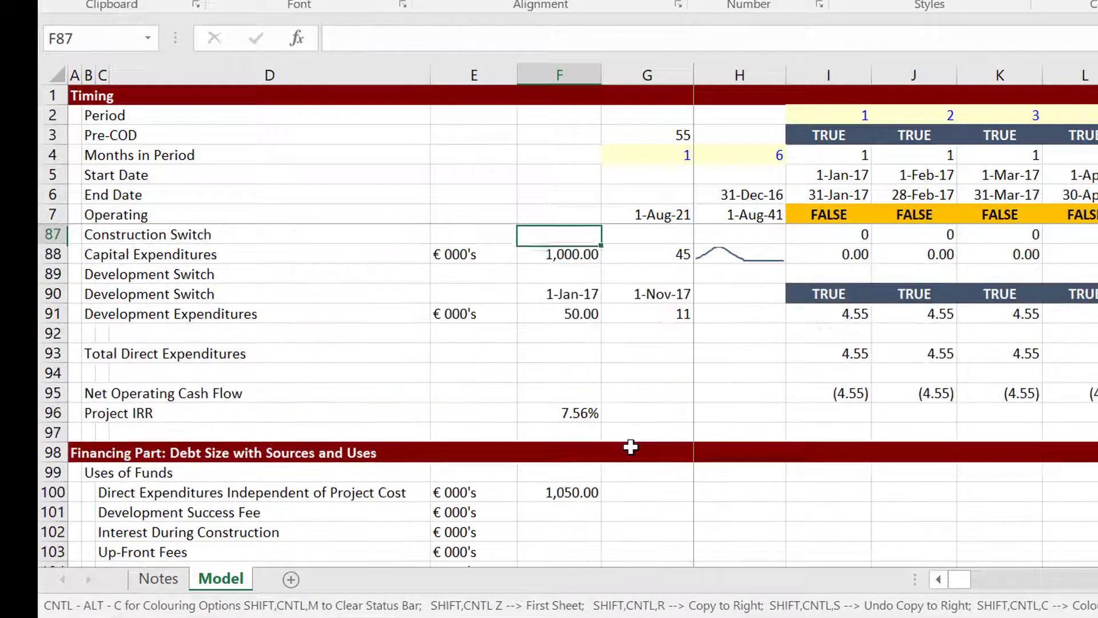
key(Up)
key(Up)
key(Up)
key(Up)
key(Up)
key(Up)
key(Up)
key(Up)
key(Up)
key(Up)
key(Up)
key(Up)
key(Up)
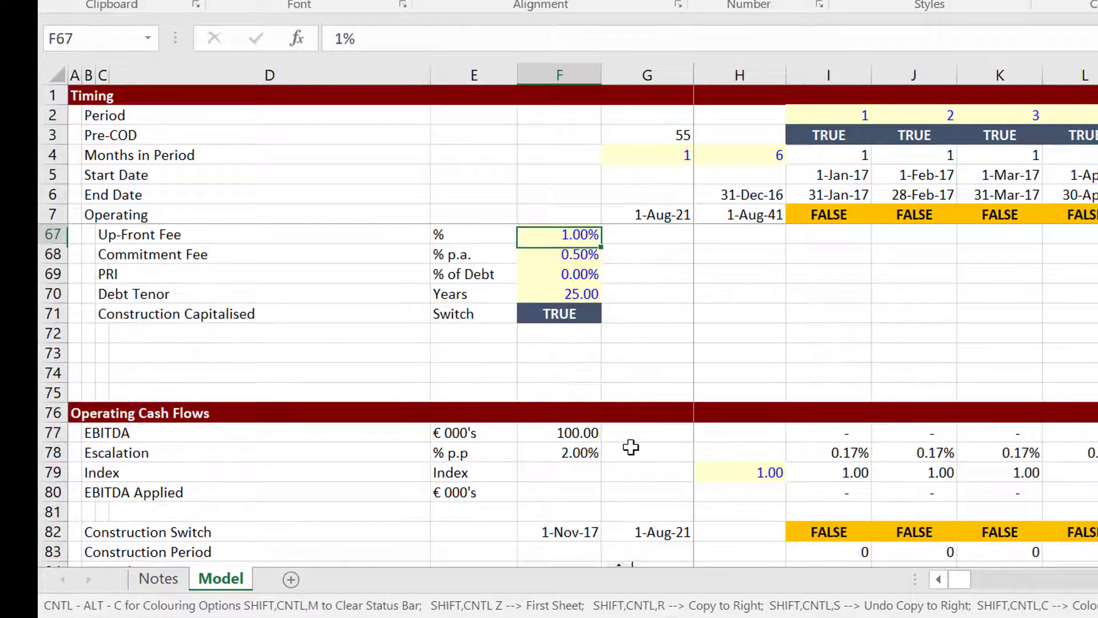
key(Up)
key(Up)
key(Up)
key(Up)
key(Up)
key(Up)
key(Up)
key(Up)
key(Up)
key(Up)
key(Up)
key(Up)
key(Up)
key(Up)
key(Up)
key(Up)
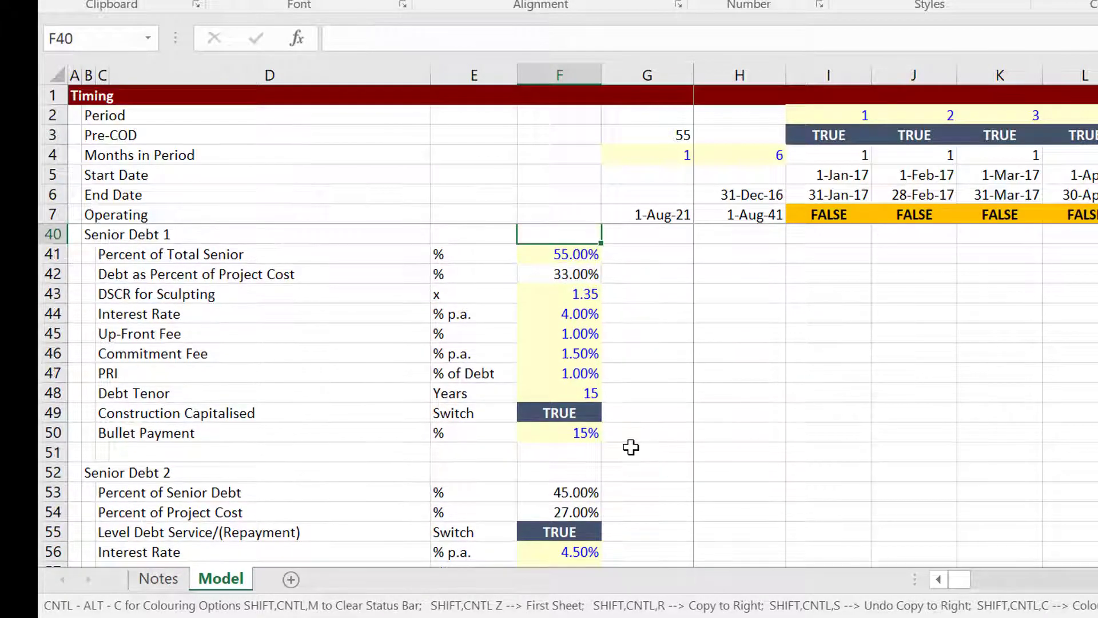
key(Up)
key(Up)
key(Up)
key(Up)
key(Up)
key(Up)
key(Up)
key(Up)
key(Up)
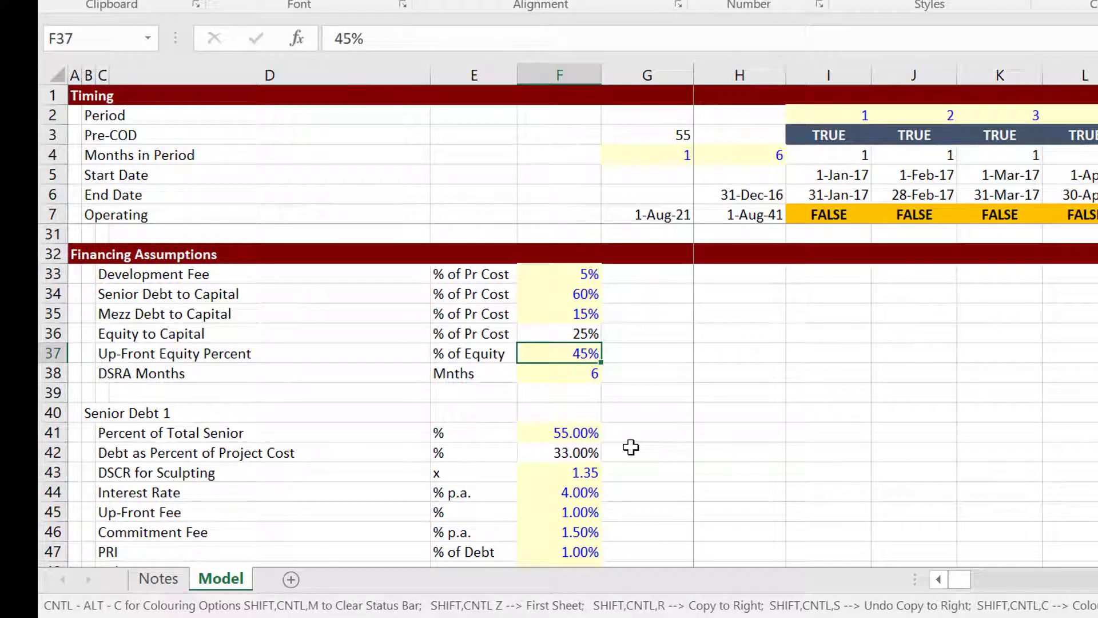
text(0)
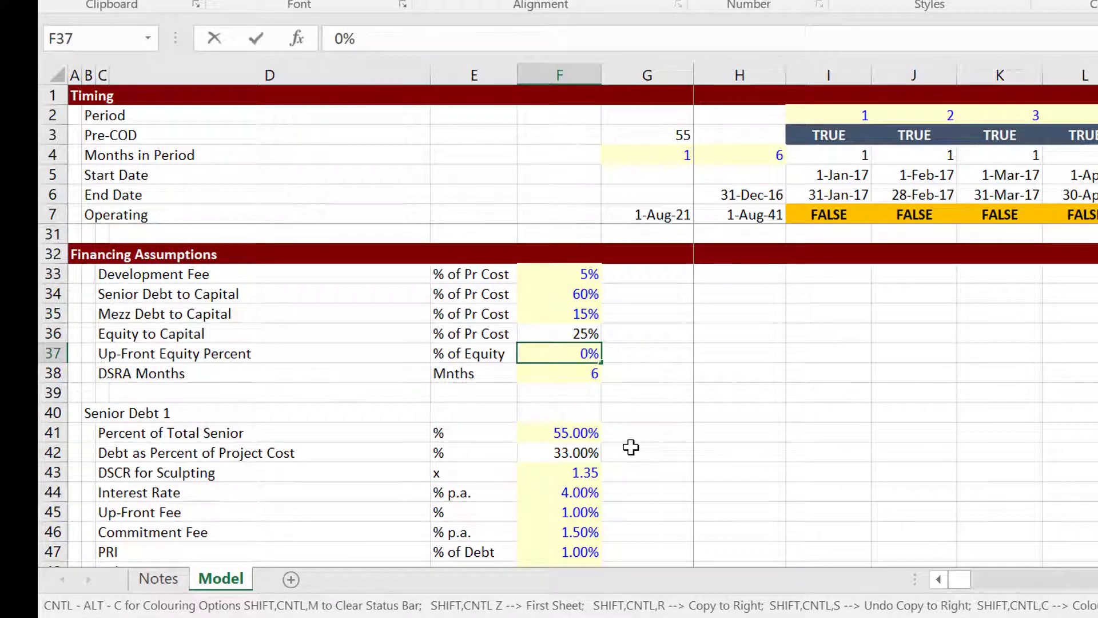
Confirm up-front equity funding is 0.00, remaining equity is 262.50, and check the Mezz Debt share.
key(Down)
key(Down)
key(Down)
key(Down)
key(Down)
key(Down)
key(Down)
key(Down)
key(Down)
key(Down)
key(Down)
key(Down)
key(Down)
key(Down)
key(Down)
key(Down)
key(Down)
key(Down)
key(Down)
key(Down)
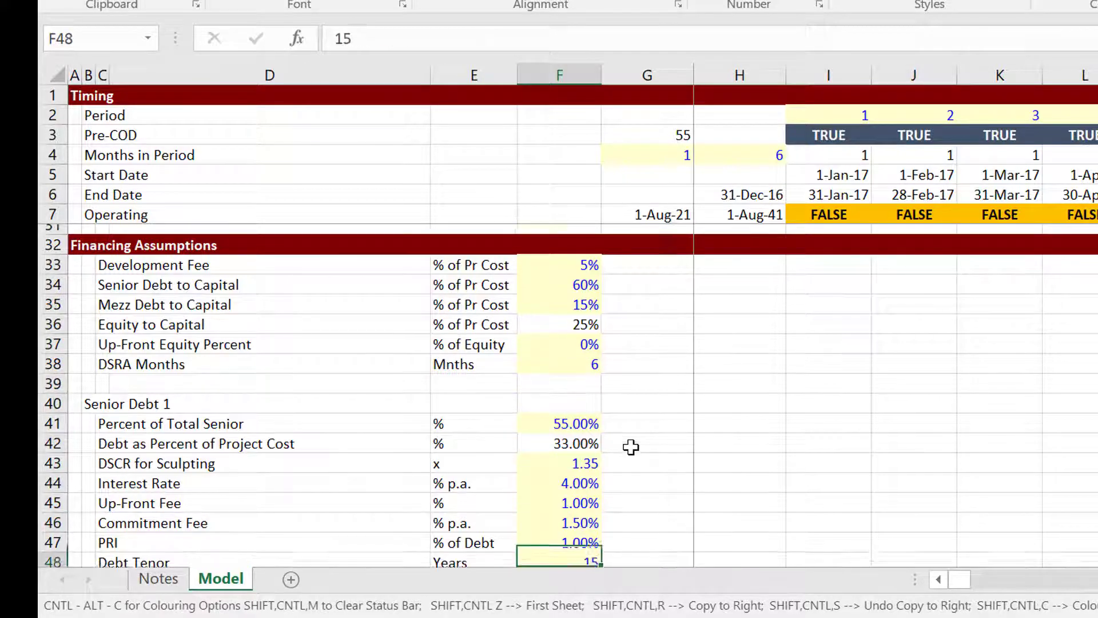
key(Down)
key(Down)
key(Down)
key(Down)
key(Down)
key(Down)
key(Down)
key(Down)
key(Down)
key(Down)
key(Down)
key(Down)
key(Down)
key(Down)
key(Down)
key(Down)
key(Down)
key(Down)
key(Down)
key(Down)
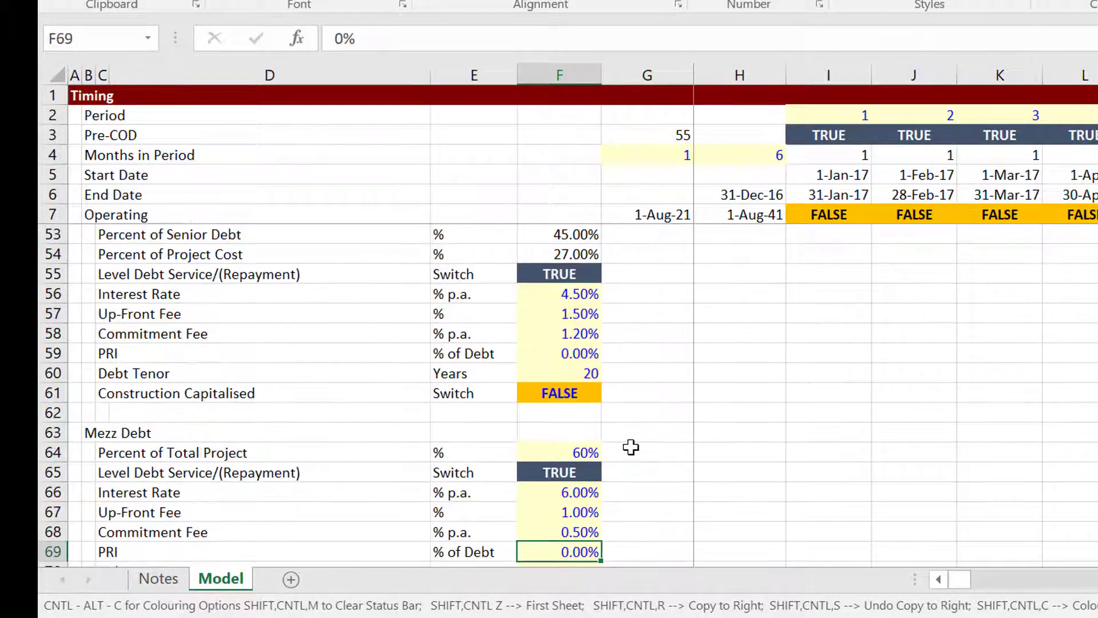
key(Down)
key(Down)
key(Down)
key(Down)
key(Down)
key(Down)
key(Down)
key(Down)
key(Down)
key(Down)
key(Down)
key(Down)
key(Down)
key(Down)
key(Down)
key(Down)
key(Down)
key(Down)
key(Down)
key(Down)
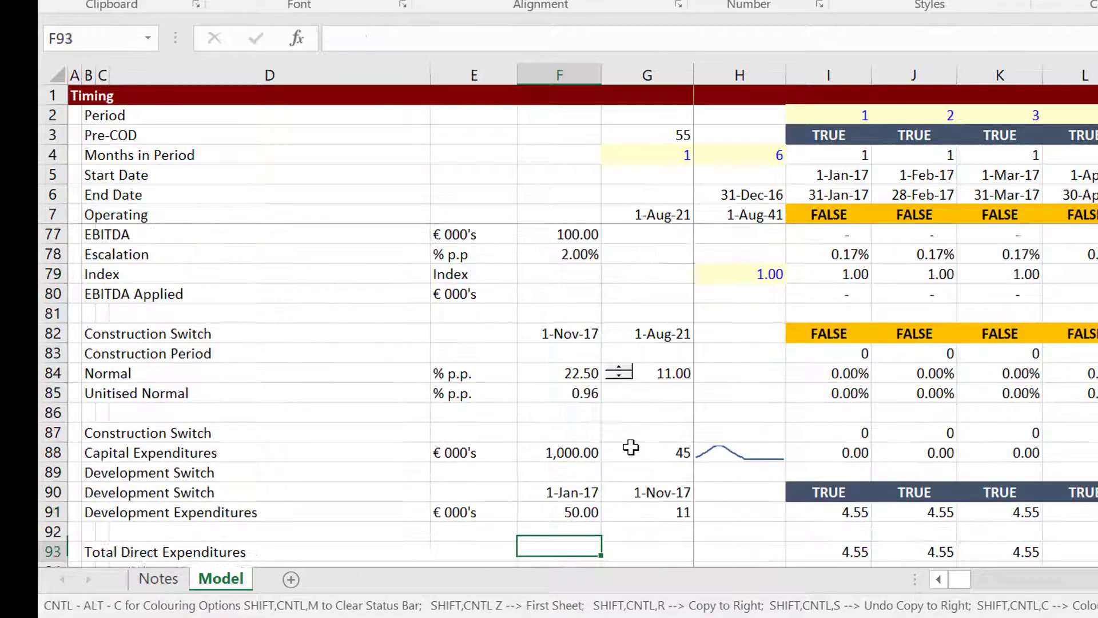
key(Down)
key(Down)
key(Down)
key(Down)
key(Down)
key(Down)
key(Down)
key(Down)
key(Down)
key(Down)
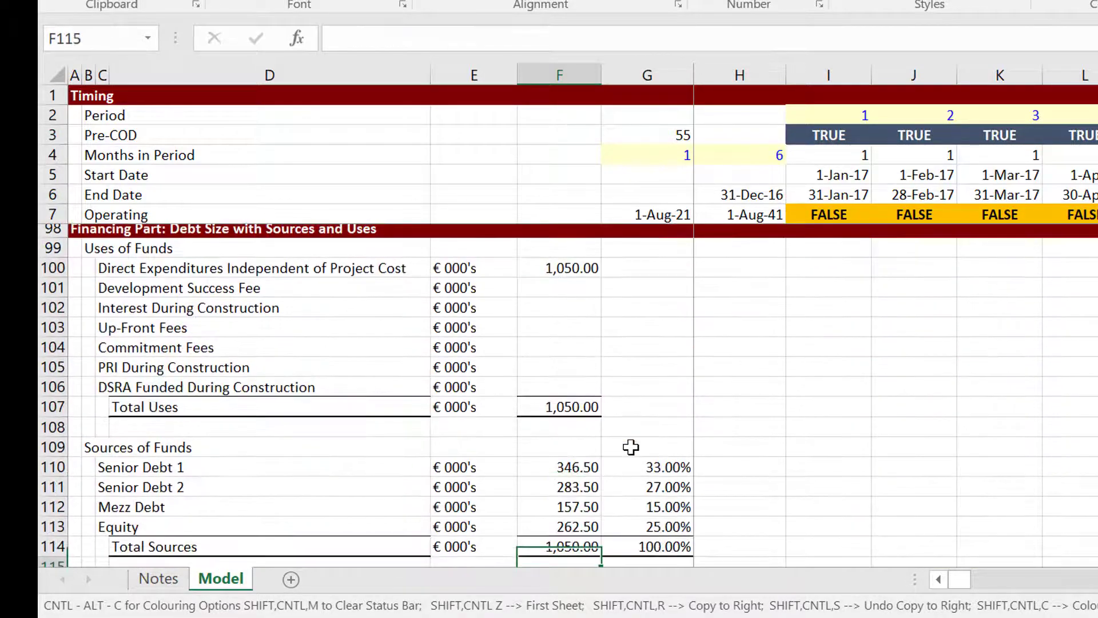
key(Up)
key(Up)
key(Up)
key(Up)
key(Up)
key(Up)
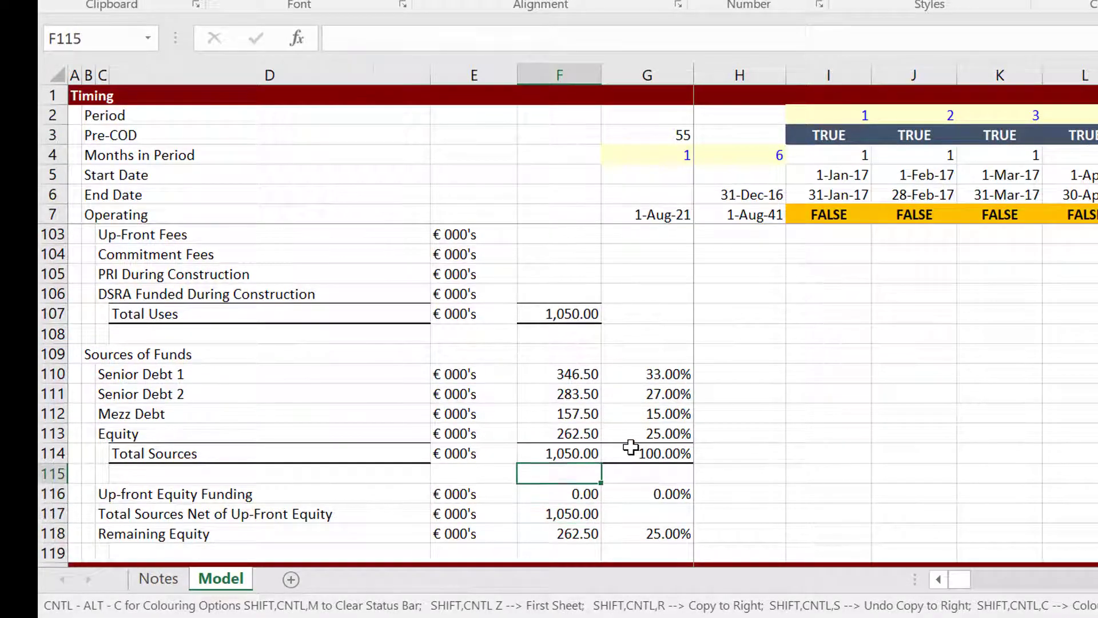
key(Right)
key(Up)
key(Up)
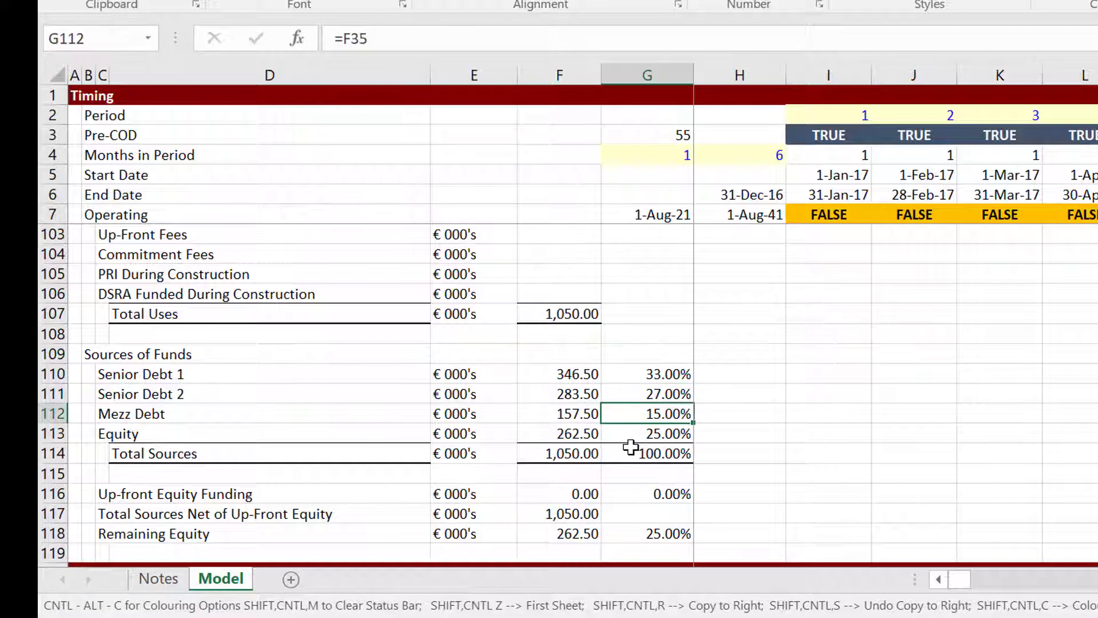
Check the Mezz, Senior Debt 2 and equity funding ratio formulas.
key(Down)
key(Down)
key(Down)
key(Down)
key(Down)
key(Down)
key(Down)
key(Down)
key(Down)
key(Down)
key(Down)
key(Down)
key(Down)
key(Down)
key(Down)
key(Down)
key(Down)
key(Down)
key(Down)
key(Down)
key(Down)
key(Down)
key(Down)
key(Down)
key(Down)
key(Down)
key(Down)
key(Down)
key(Down)
key(Down)
key(Down)
key(Down)
key(Down)
key(Down)
key(Down)
key(Down)
key(Down)
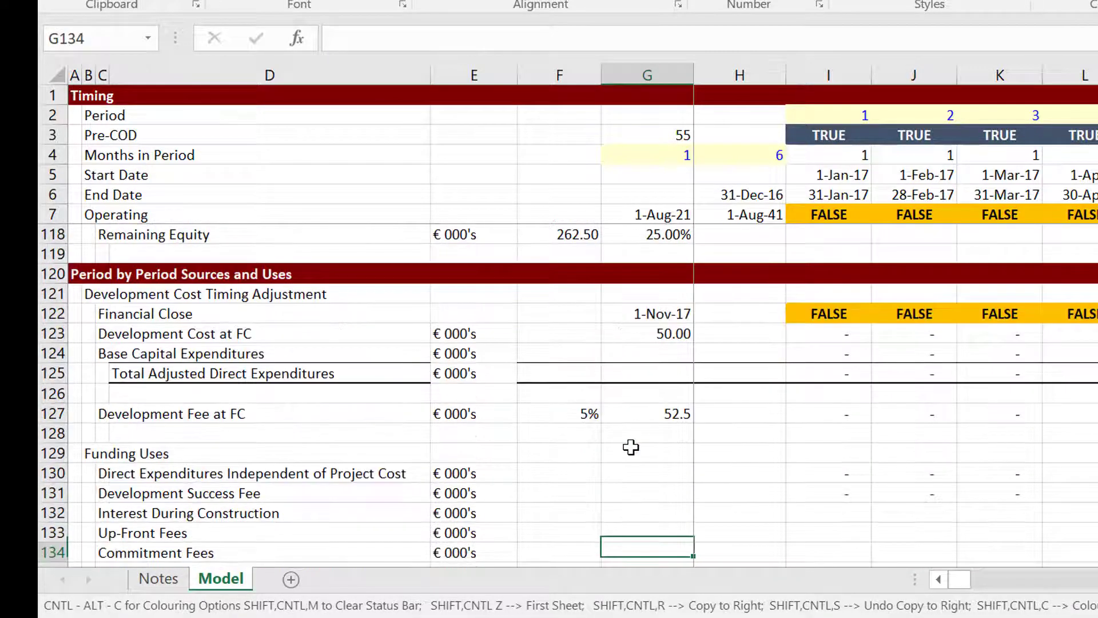
key(Down)
key(Down)
key(Down)
key(Down)
key(Down)
key(Down)
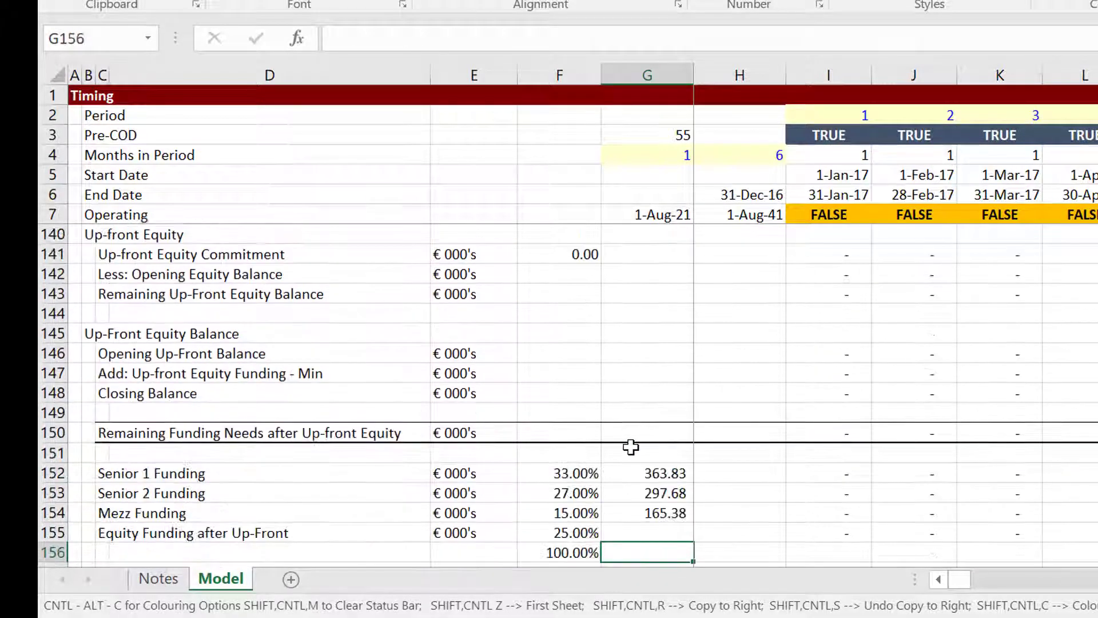
key(Down)
key(Down)
key(Down)
key(Down)
key(Up)
key(Up)
key(Up)
key(Up)
key(Up)
key(Up)
key(Left)
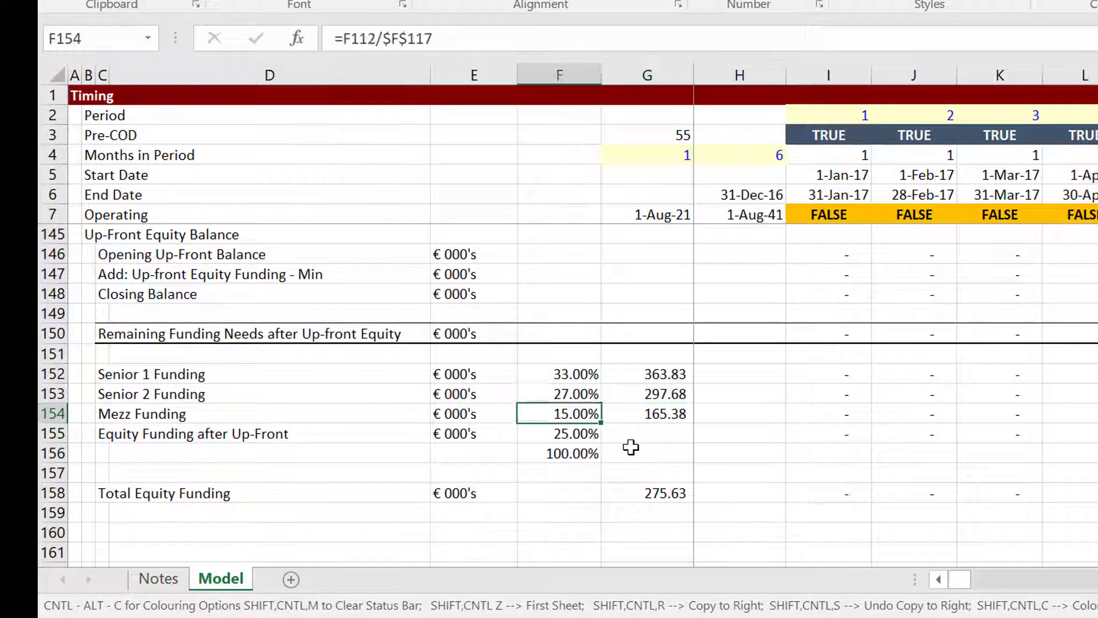
key(Up)
key(Up)
key(Right)
key(Down)
key(Left)
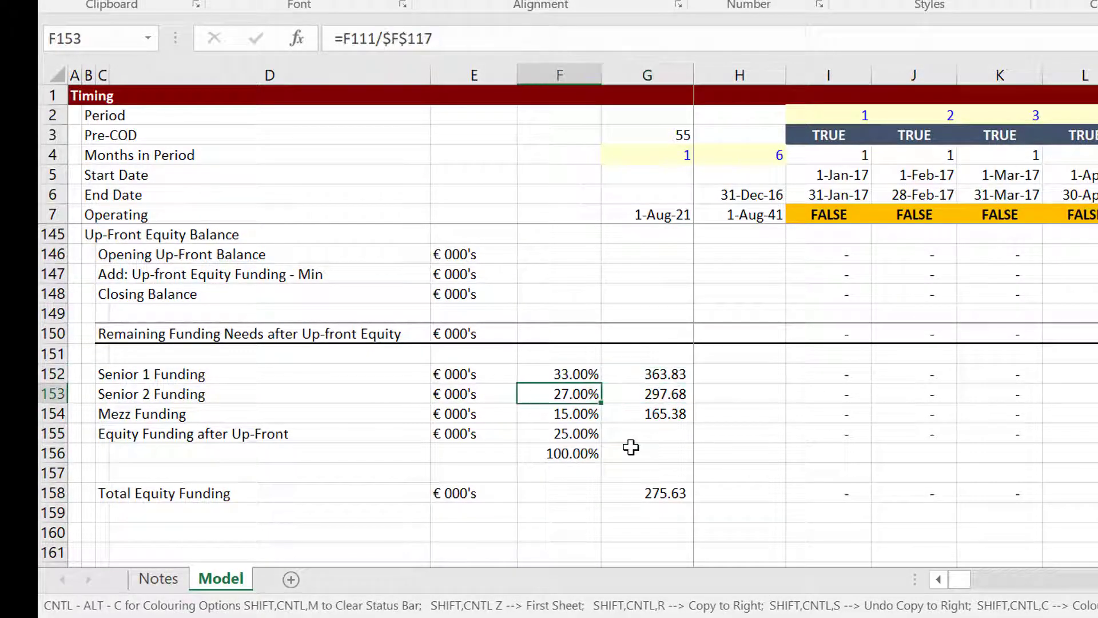
key(Down)
key(Right)
key(Down)
key(Left)
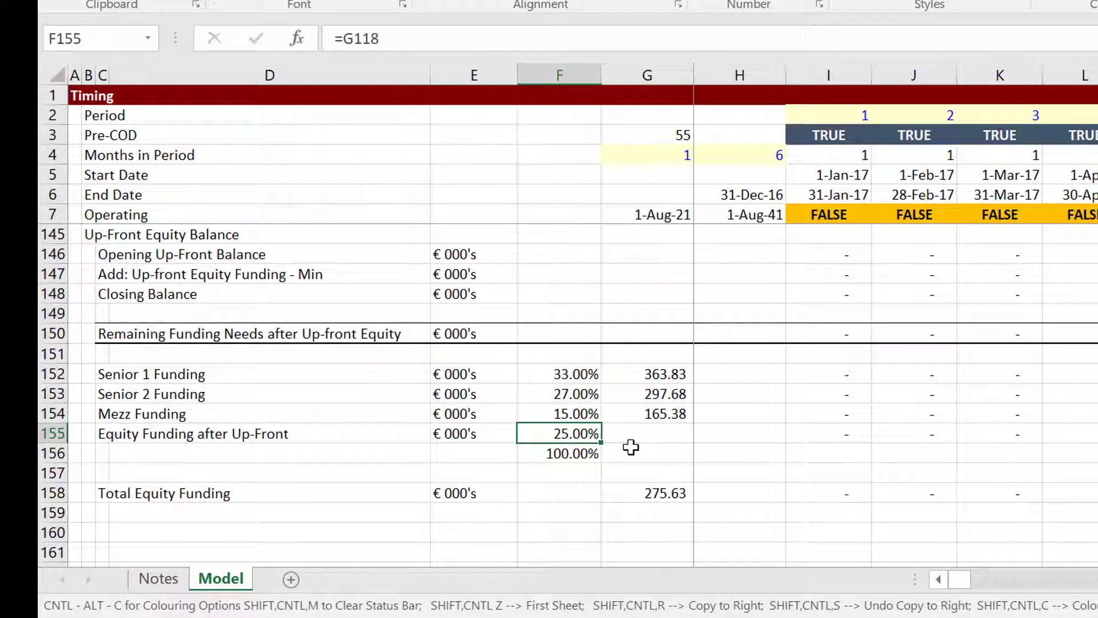
Review the monthly equity funding values across the construction months.
key(Left)
key(Right)
key(Right)
key(Right)
key(Right)
key(Right)
key(Right)
key(Right)
key(Right)
key(Right)
key(Right)
key(Right)
key(Right)
key(Right)
key(Right)
key(Right)
key(Right)
key(Right)
key(Right)
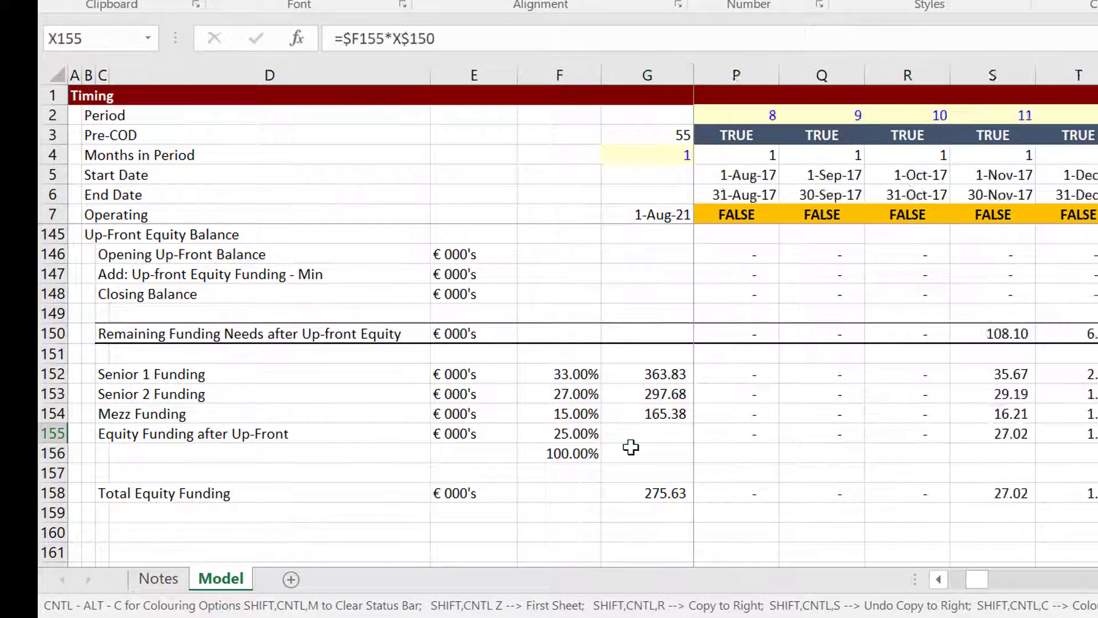
key(Right)
key(Left)
key(Left)
key(Right)
key(Right)
key(Right)
key(Right)
key(Right)
key(Right)
key(Right)
key(Right)
key(Right)
key(Right)
key(Right)
key(Right)
key(Right)
key(Right)
key(Right)
key(Right)
key(Right)
key(Right)
key(Right)
key(Right)
key(Right)
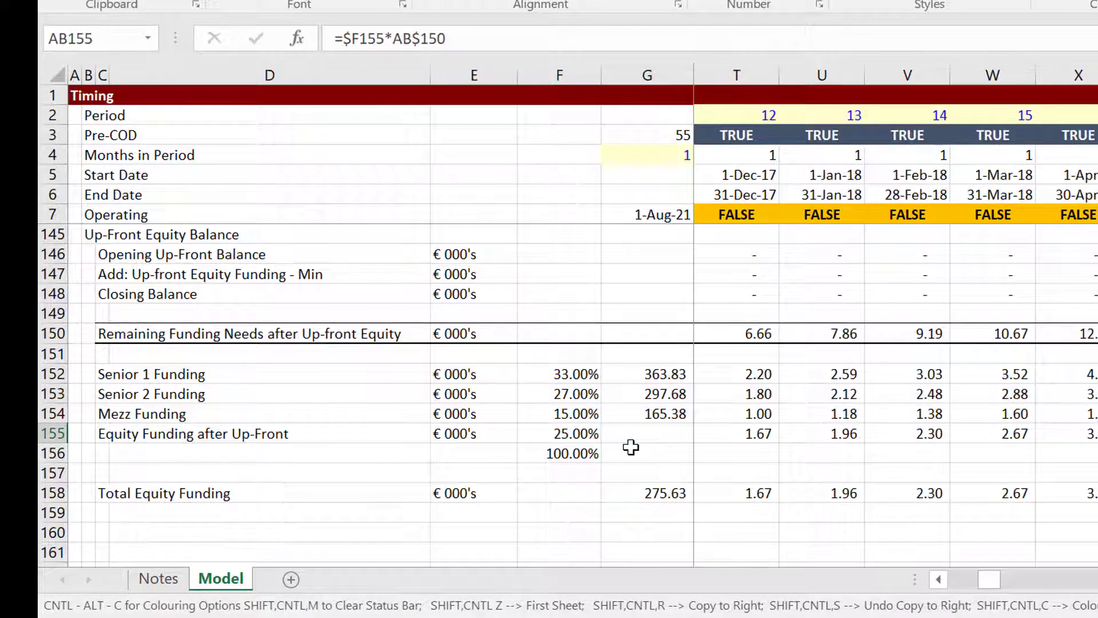
key(Right)
key(Right)
key(Right)
key(Right)
key(Right)
key(Right)
key(Right)
key(Right)
key(Right)
key(Right)
key(Right)
key(Right)
key(Right)
key(Right)
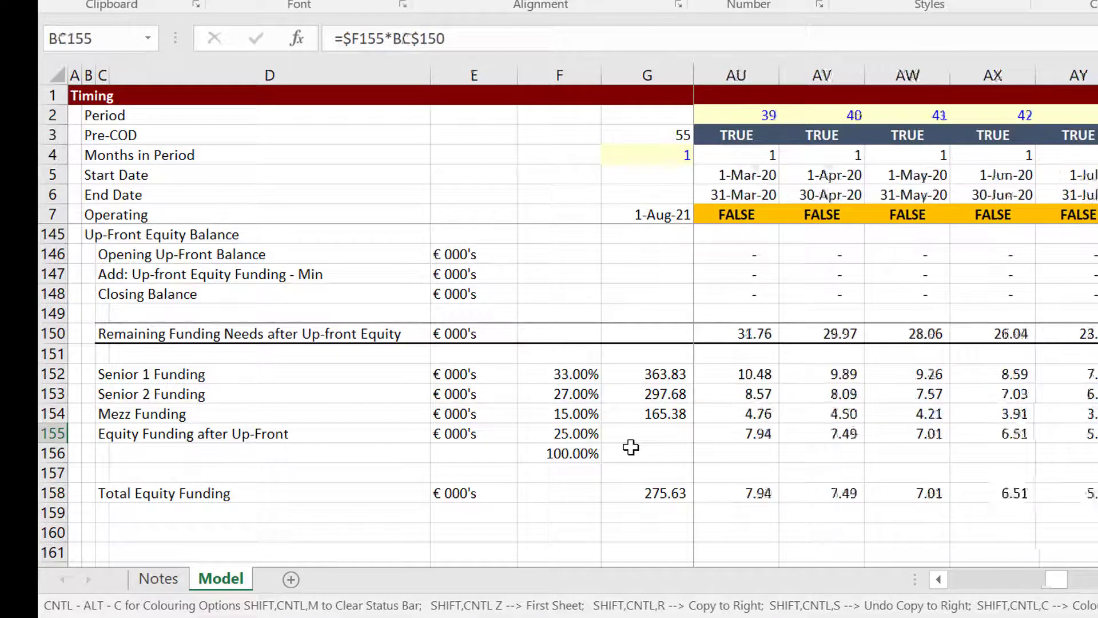
key(Left)
key(Left)
key(Left)
key(Left)
key(Left)
key(Left)
key(Left)
key(Left)
key(Left)
key(Left)
key(Left)
key(Left)
key(Left)
key(Left)
key(Left)
key(Left)
key(Left)
key(Left)
key(Left)
key(Left)
key(Left)
key(Left)
key(Left)
key(Left)
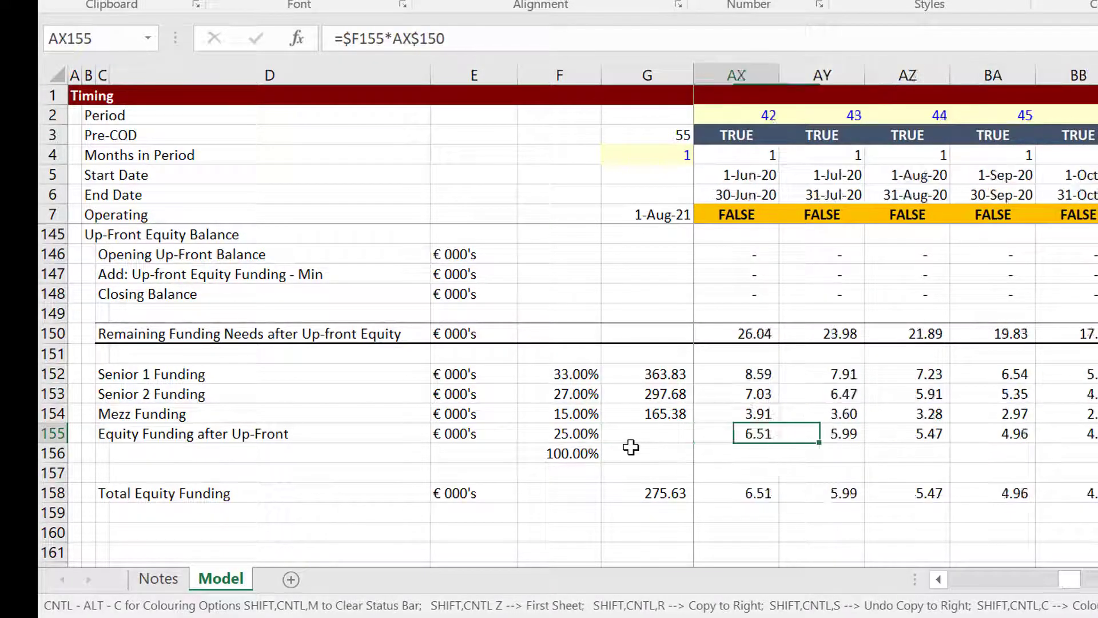
key(Left)
key(Left)
key(Left)
key(Left)
key(Left)
key(Left)
key(Left)
key(Left)
key(Left)
key(Left)
key(Left)
key(Left)
key(Left)
key(Left)
key(Left)
key(Left)
key(Left)
key(Left)
key(Left)
key(Left)
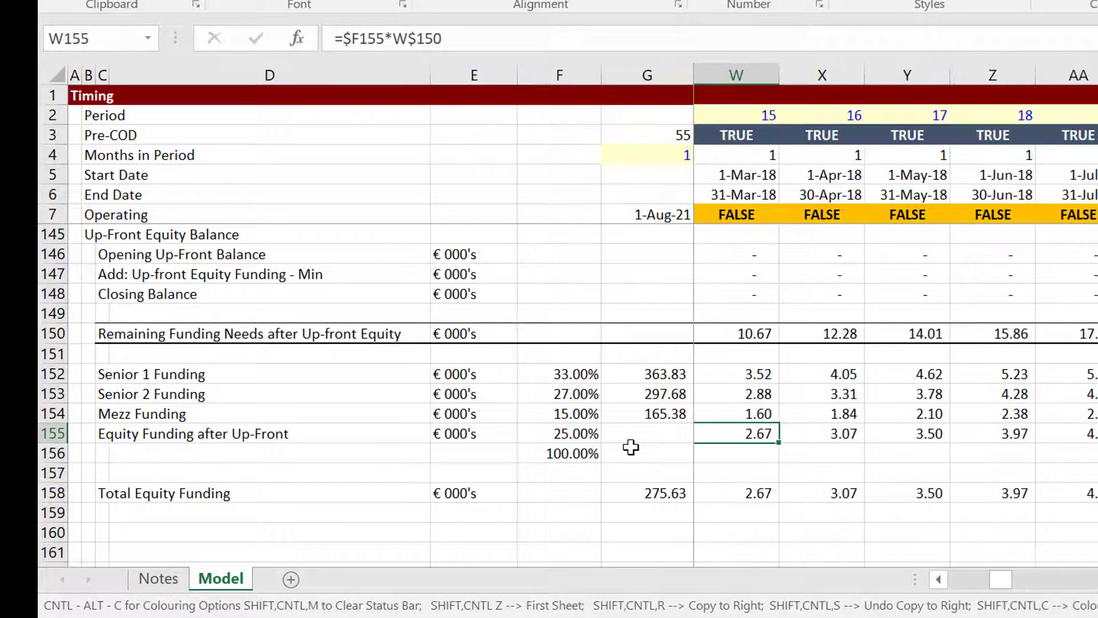
Return up through the debt assumptions to the Up-Front Equity Percent input (0%).
key(Page_Up)
key(Page_Up)
key(Page_Up)
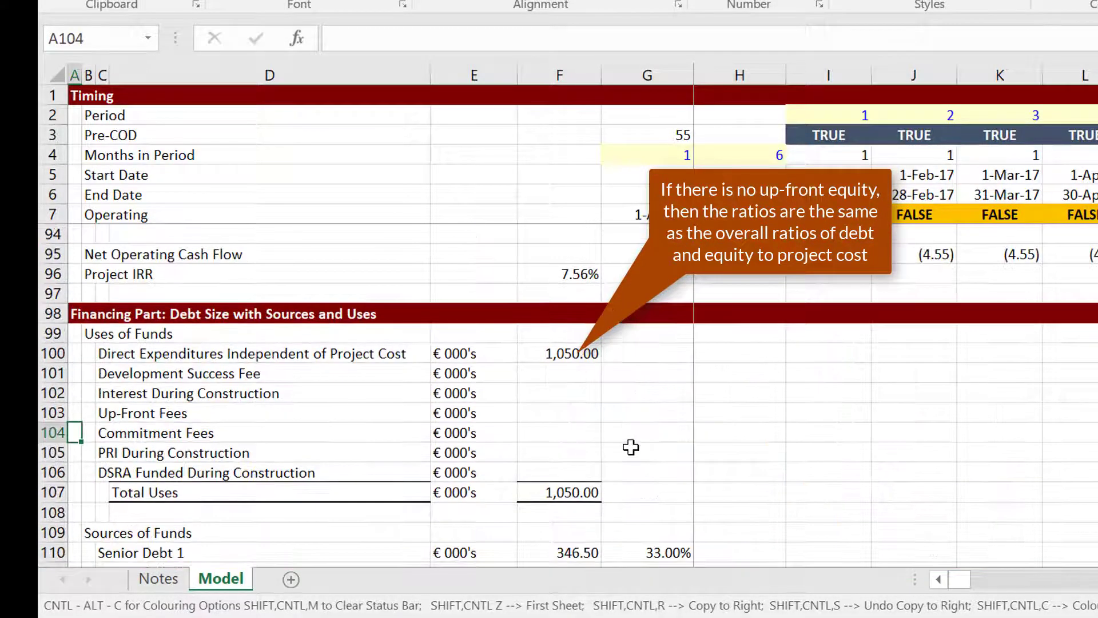
key(Page_Up)
key(Page_Down)
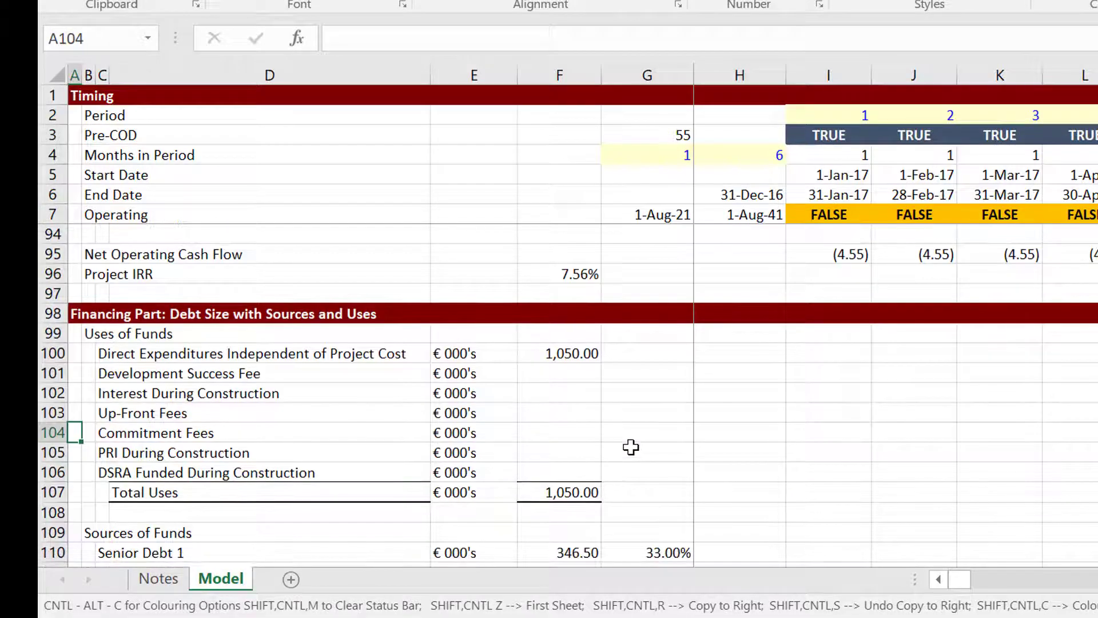
key(Down)
key(Down)
key(Down)
key(Down)
key(Down)
key(Down)
key(Down)
key(Down)
key(Down)
key(Down)
key(Down)
key(Down)
key(Down)
key(Down)
key(Down)
key(Down)
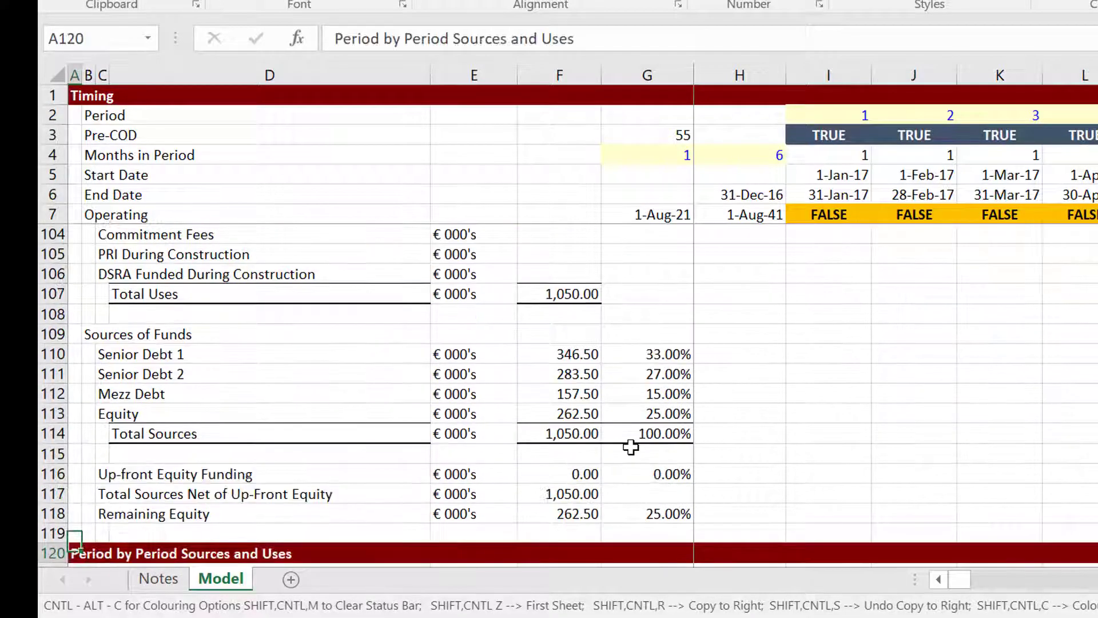
key(Down)
key(Down)
key(Down)
key(Down)
key(Down)
key(Down)
key(Down)
key(Down)
key(Down)
key(Down)
key(Up)
key(Up)
key(Up)
key(Up)
key(Up)
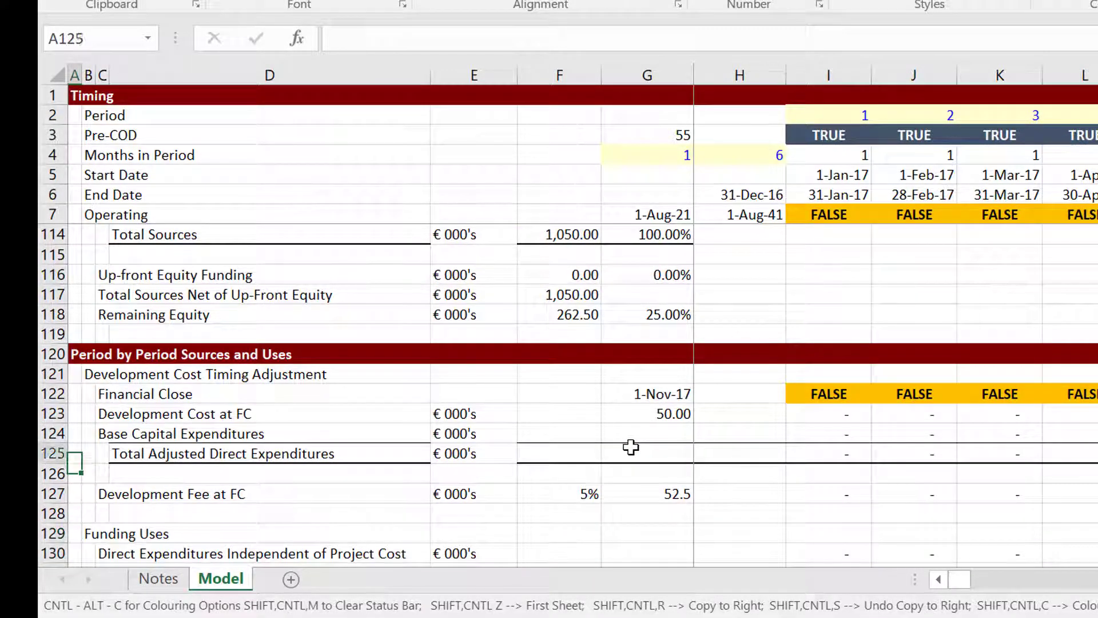
key(Up)
key(Up)
key(Up)
key(Up)
key(Up)
key(Up)
key(Up)
key(Up)
key(Up)
key(Up)
key(Up)
key(Up)
key(Up)
key(Up)
key(Up)
key(Up)
key(Up)
key(Up)
key(Up)
key(Up)
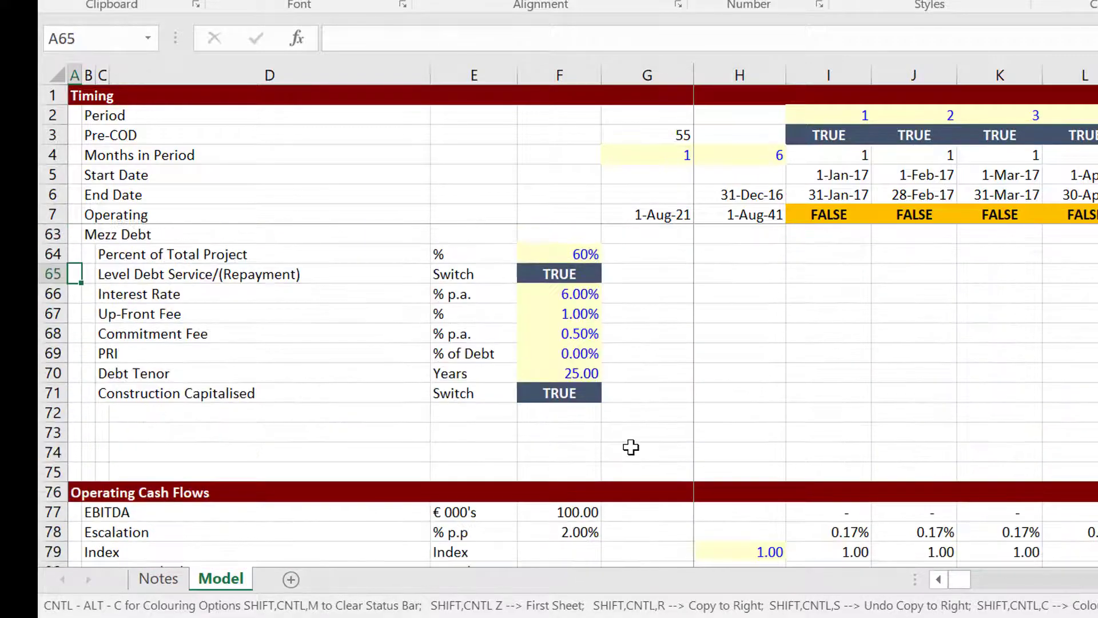
key(Up)
key(Up)
key(Up)
key(Up)
key(Up)
key(Up)
key(Up)
key(Up)
key(Up)
key(Up)
key(Up)
key(Up)
key(Up)
key(Up)
key(Up)
key(Up)
key(Up)
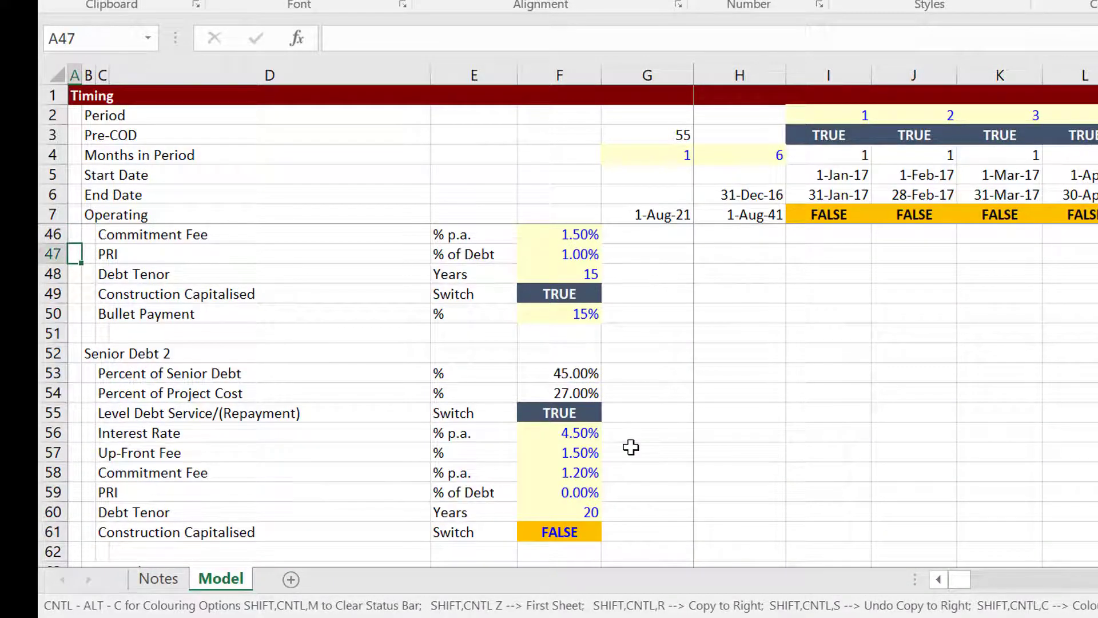
key(Up)
key(Up)
key(Up)
key(Up)
key(Up)
key(Up)
key(Up)
key(Up)
key(Up)
key(Up)
key(Up)
key(Up)
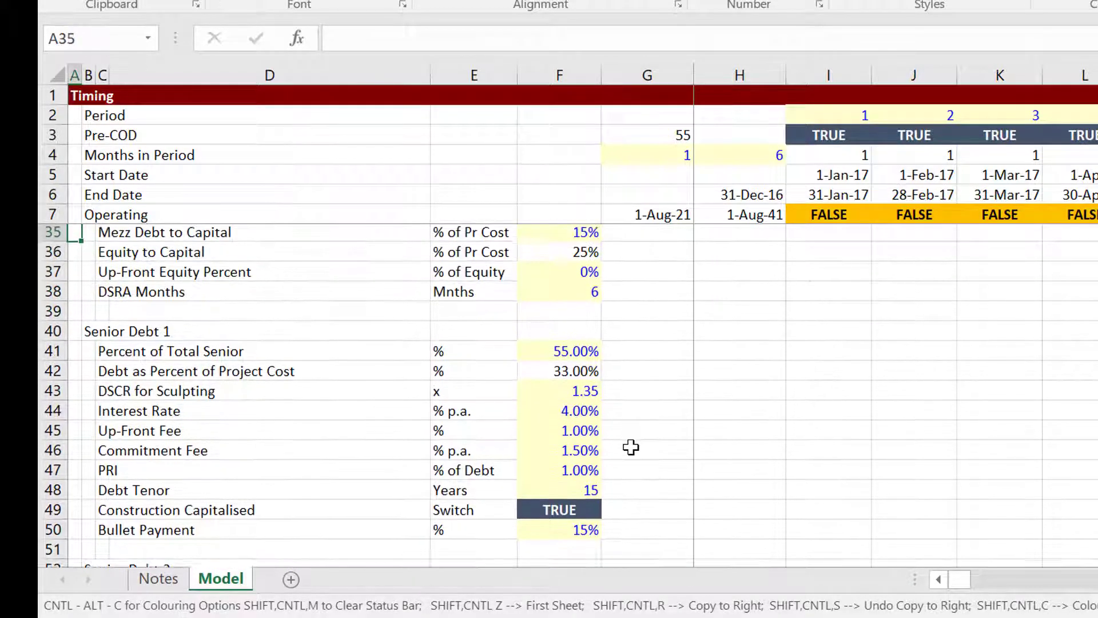
key(Up)
key(Down)
key(Down)
key(Down)
key(Right)
key(Right)
key(Right)
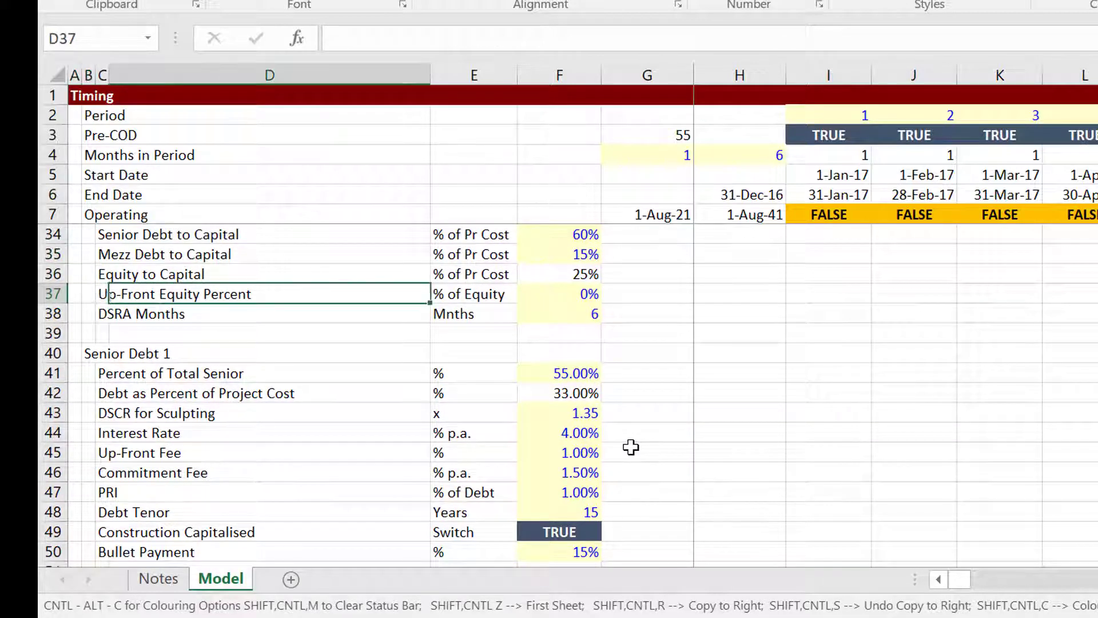
Set Up-Front Equity Percent in F37 to 100%.
key(Right)
key(Right)
text(100)
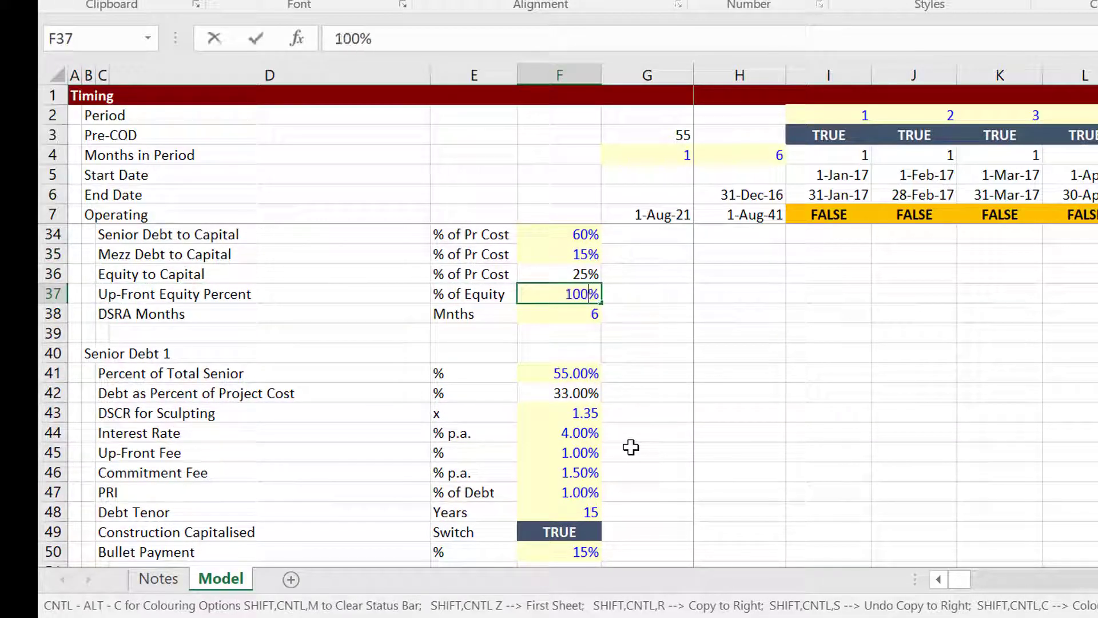
key(Return)
key(Page_Down)
key(Page_Down)
key(Page_Down)
key(Page_Down)
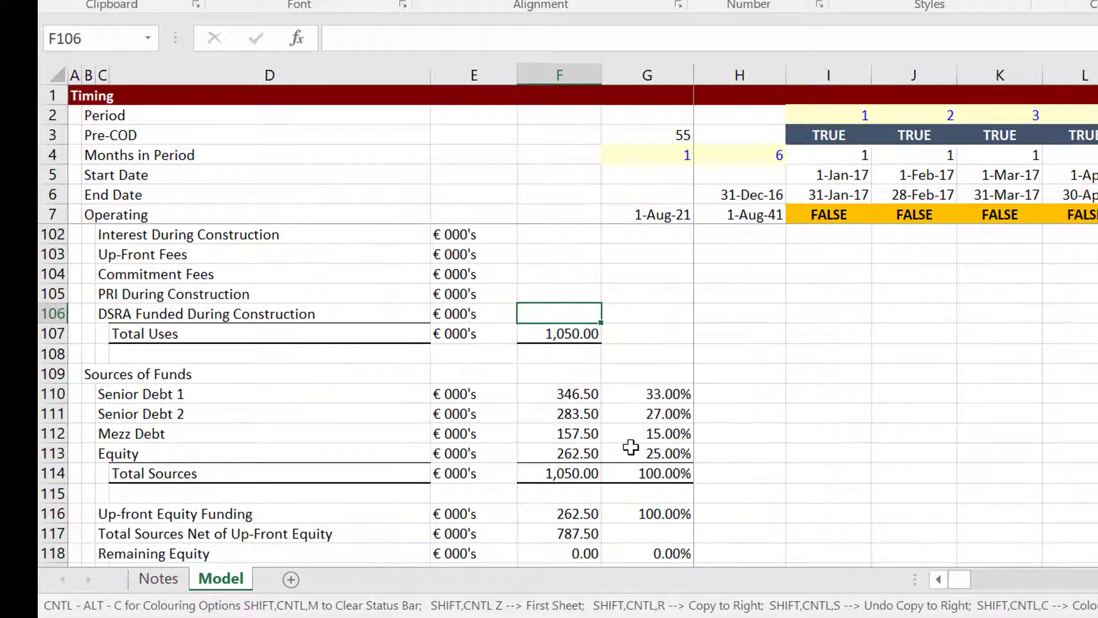
Review the up-front equity balance and funding ratio rows and their total.
key(Page_Down)
key(Page_Down)
key(Page_Down)
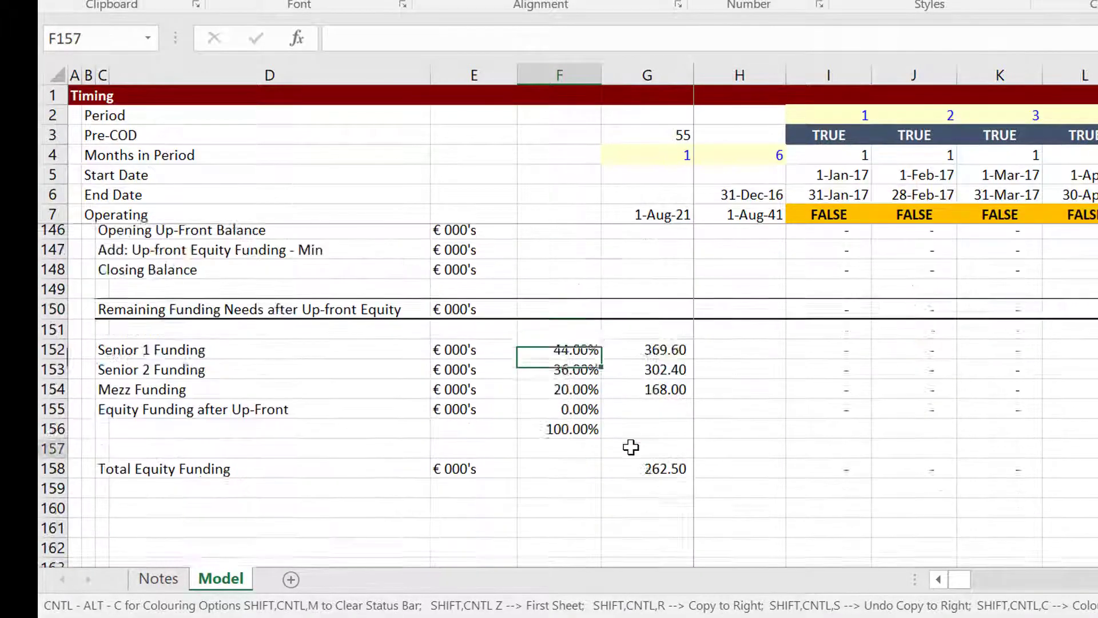
key(Page_Up)
key(Page_Down)
key(Up)
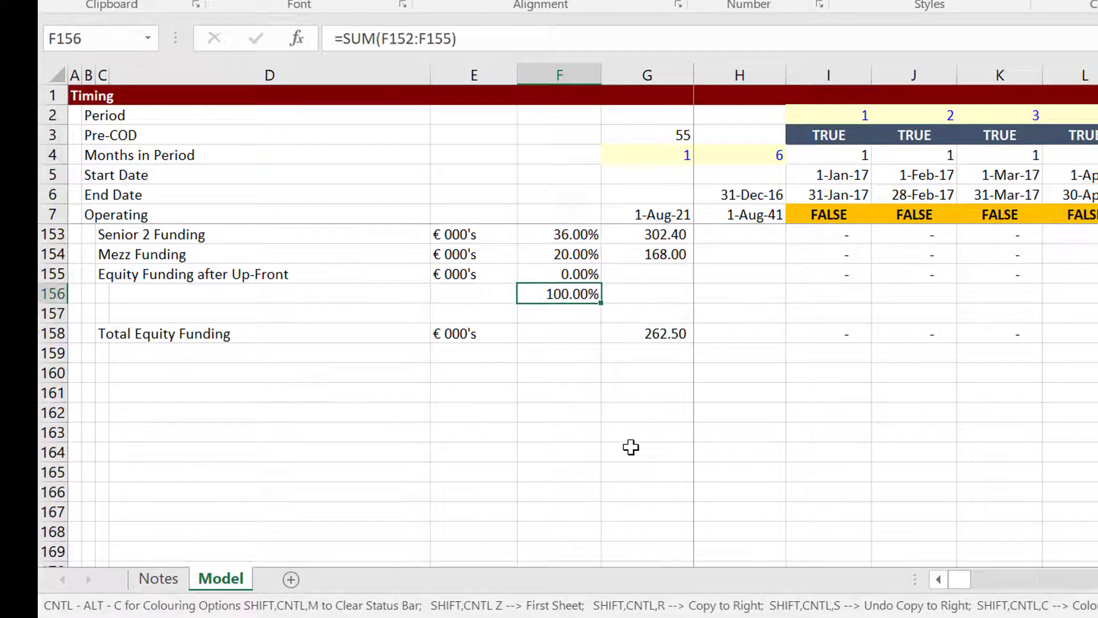
key(Up)
key(Up)
key(Up)
key(Up)
key(Up)
key(Up)
key(Up)
key(Up)
key(Up)
key(Up)
key(Down)
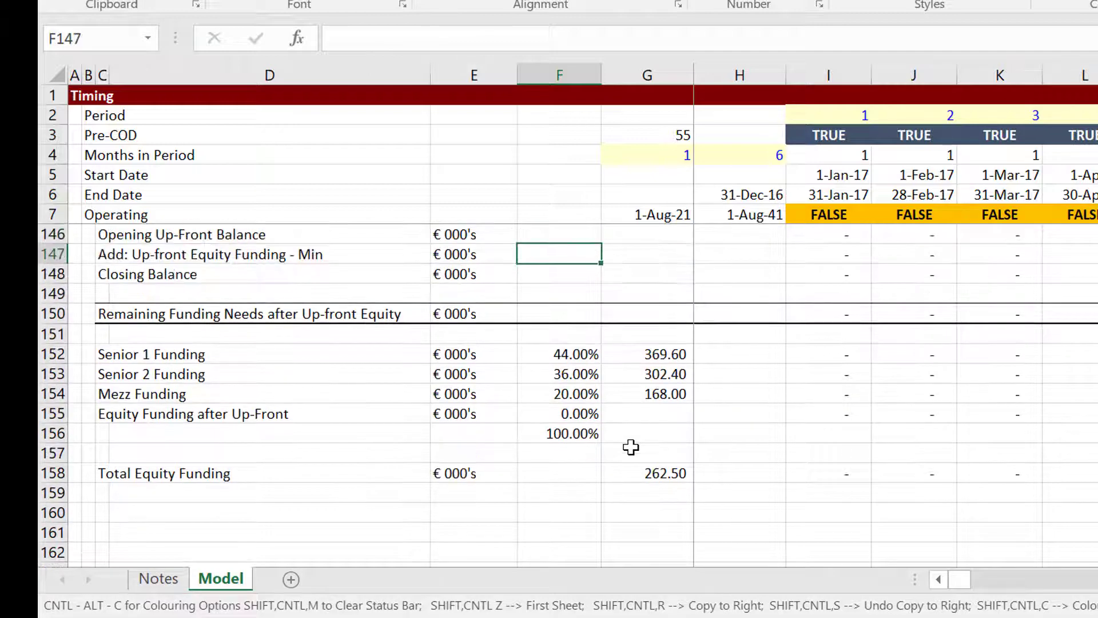
key(Down)
key(Down)
key(Down)
key(Down)
key(Down)
key(Down)
key(Down)
key(Down)
key(Up)
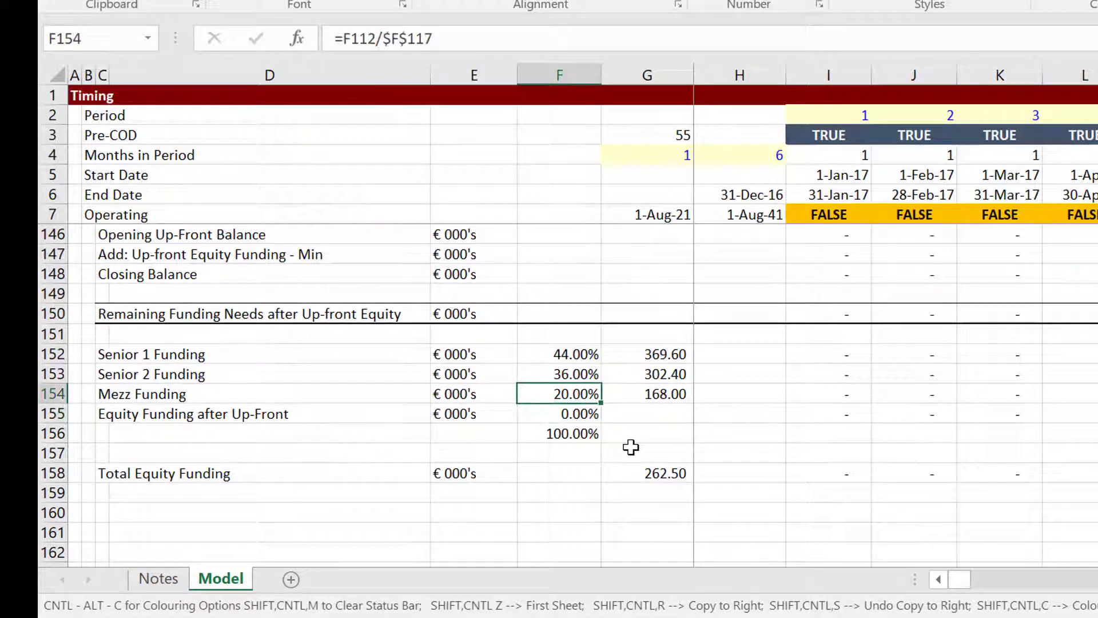
key(Up)
key(Up)
Inspect the Senior 1 and Senior 2 funding ratio formulas without changing them.
key(F2)
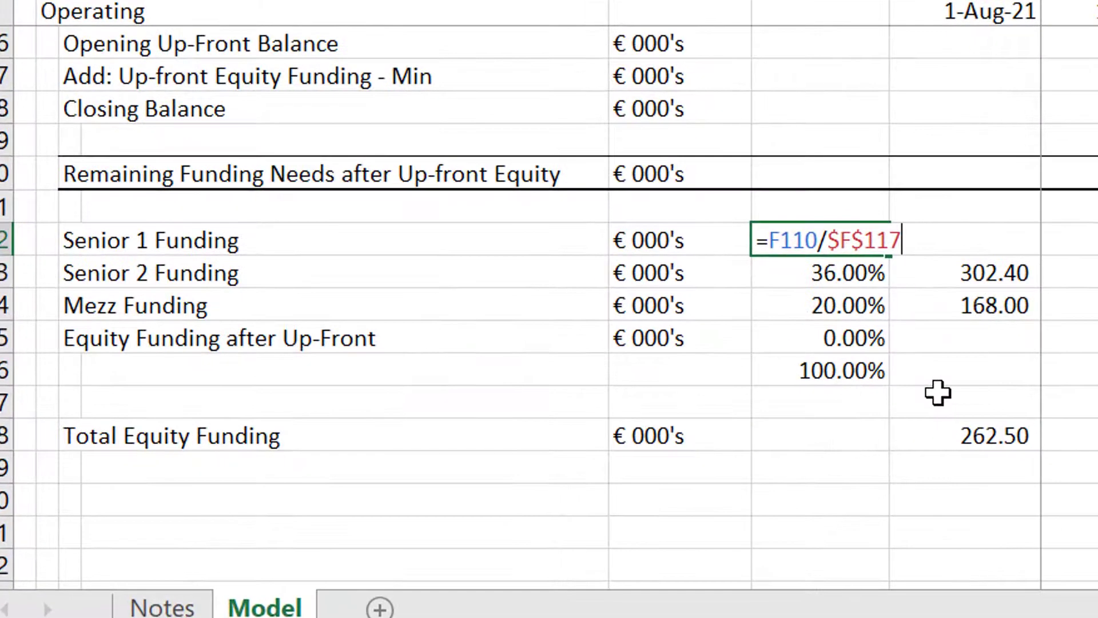
key(Escape)
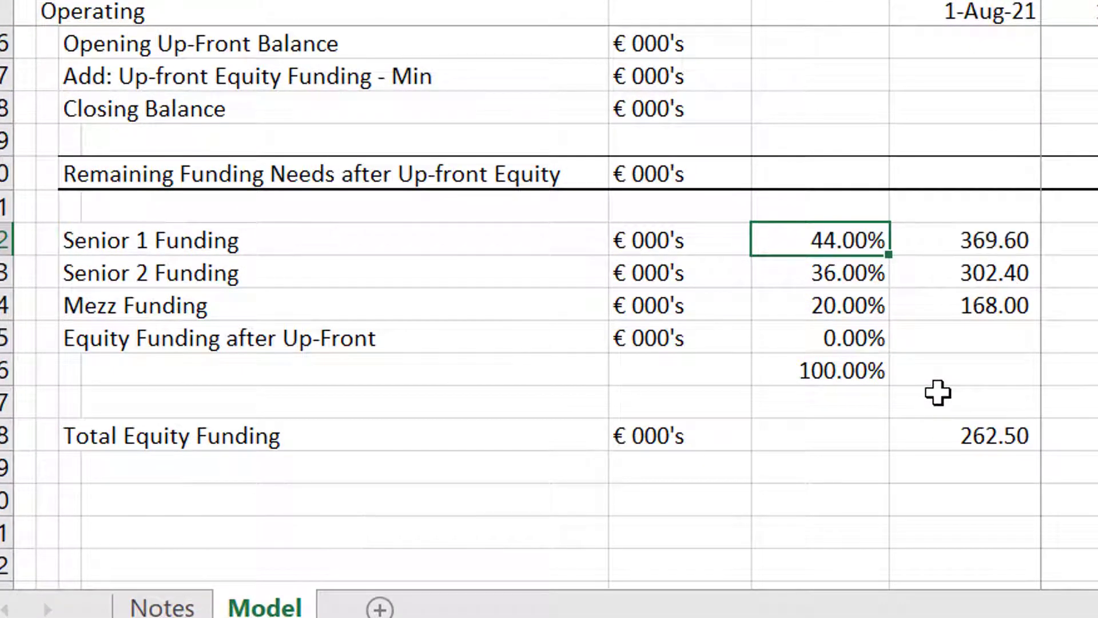
key(Down)
key(F2)
key(Escape)
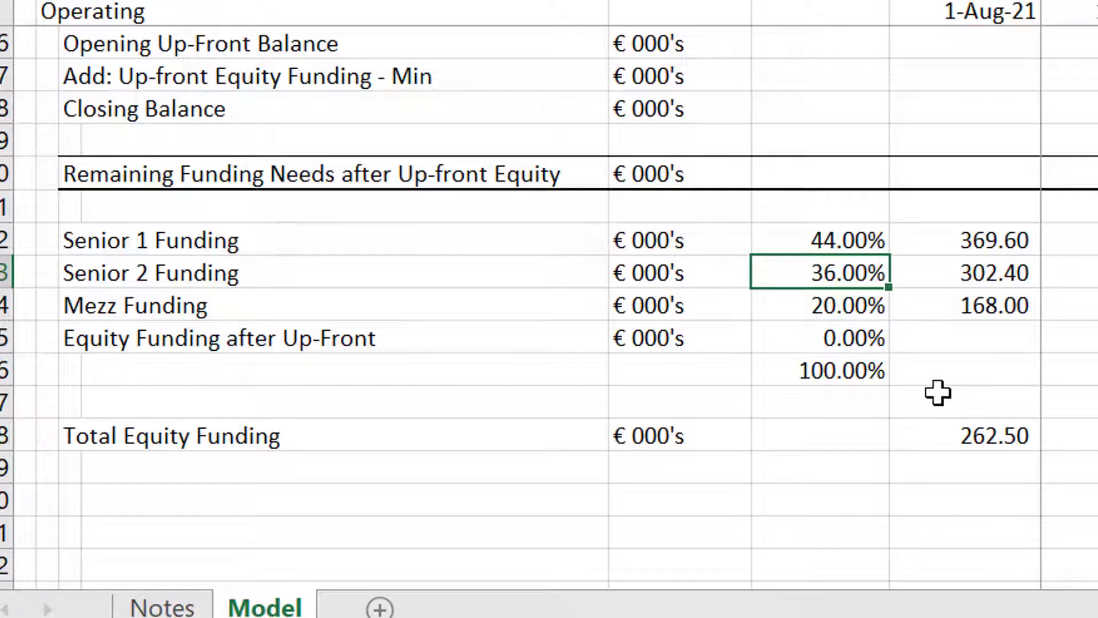
key(Down)
key(Up)
key(Up)
key(Up)
key(Up)
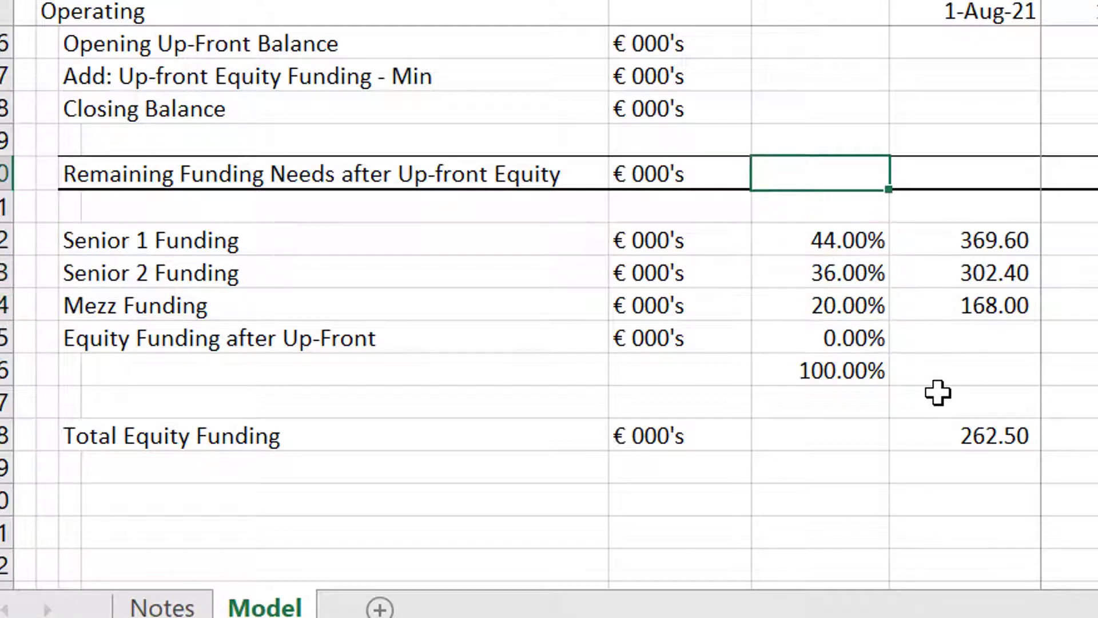
key(Right)
key(Right)
key(Right)
key(Right)
key(Right)
key(Right)
key(Right)
key(Right)
key(Right)
key(Right)
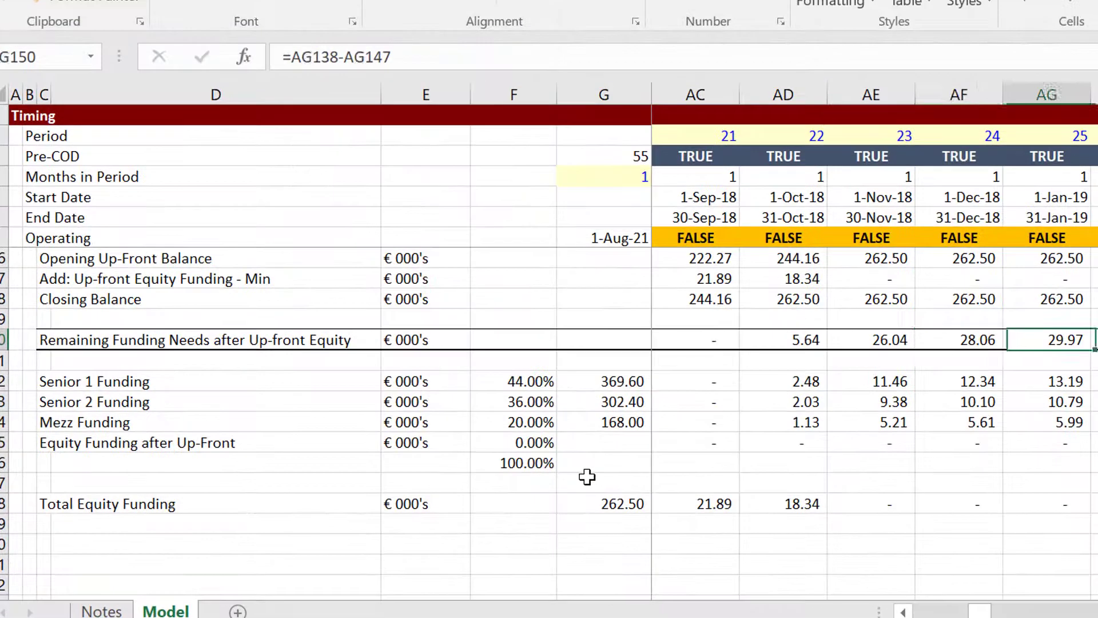
key(Left)
key(Left)
key(Left)
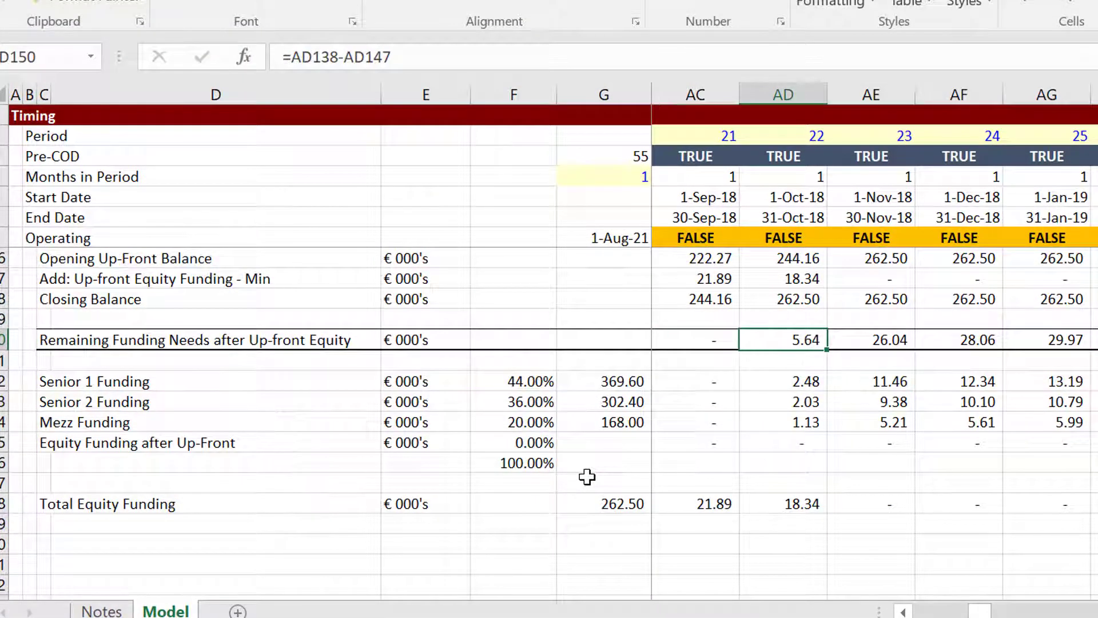
key(Up)
key(Up)
key(Up)
key(Up)
key(Up)
key(Up)
key(Up)
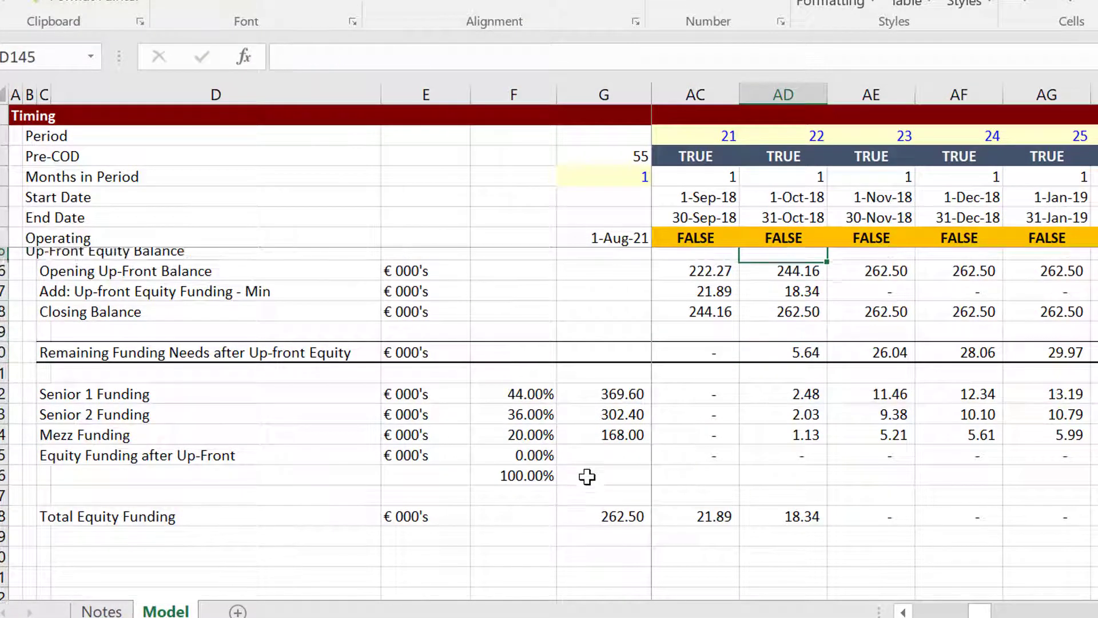
key(Left)
key(Up)
key(Up)
key(Up)
key(Up)
key(Up)
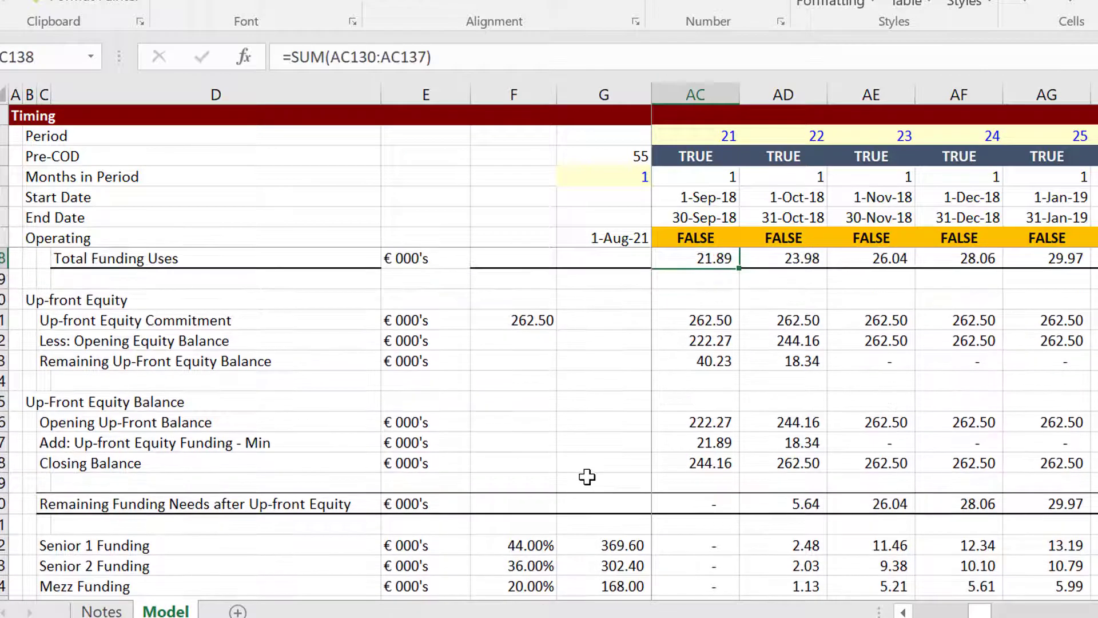
key(Left)
key(Left)
key(Left)
key(Left)
key(Left)
key(Left)
key(Left)
key(Left)
key(Left)
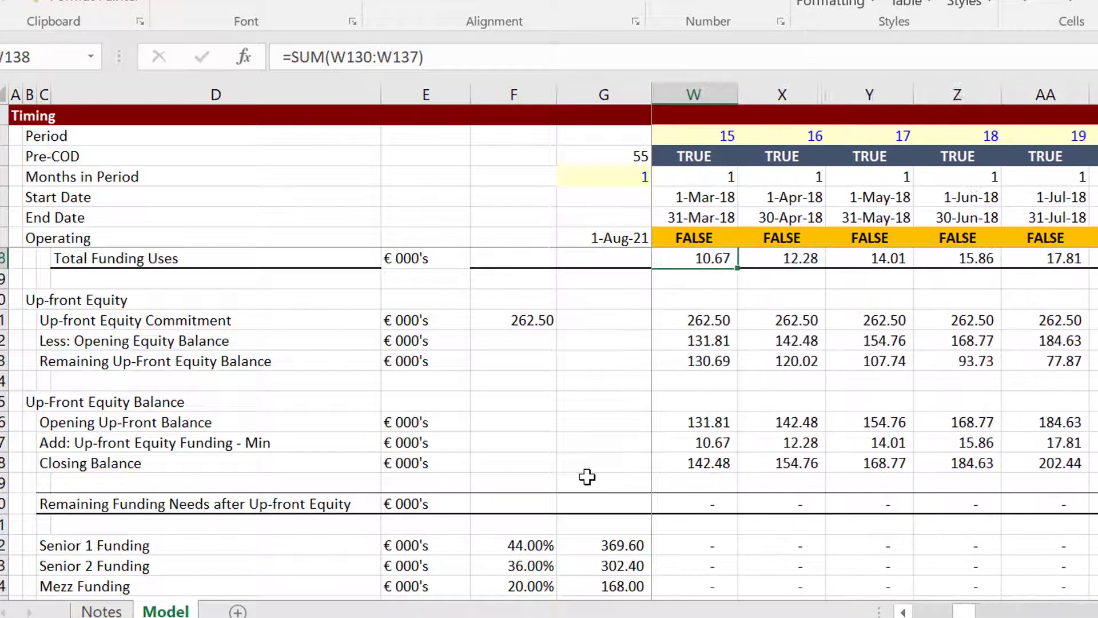
key(Left)
key(Left)
key(Left)
key(Left)
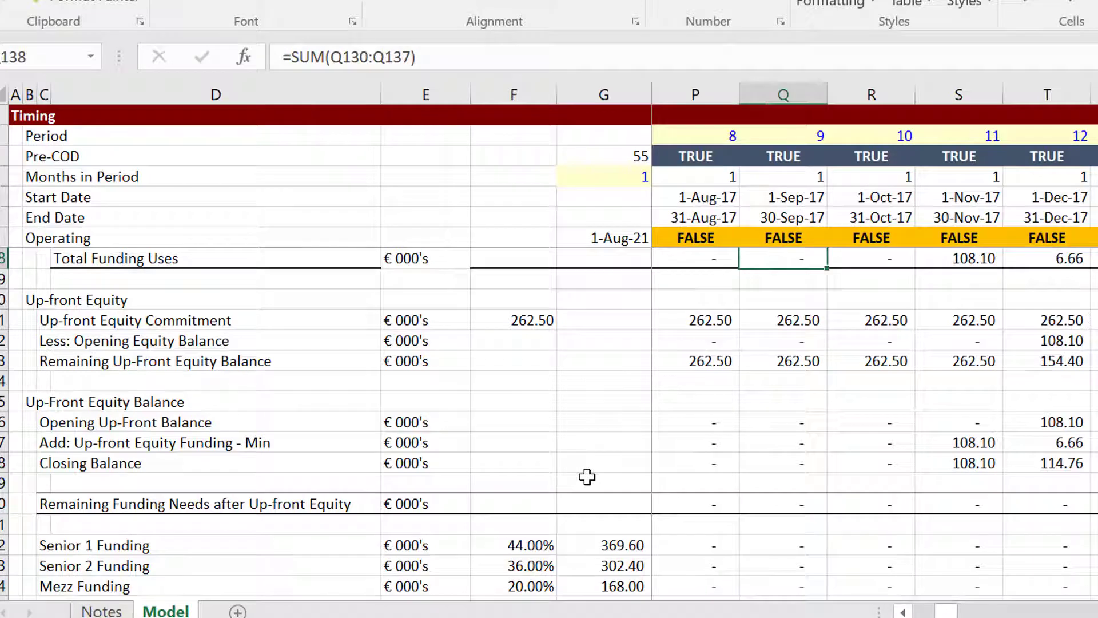
key(Right)
key(Right)
key(Right)
key(Right)
key(Right)
key(Right)
key(Right)
key(Right)
key(Right)
key(Right)
key(Right)
key(Right)
key(Right)
key(Right)
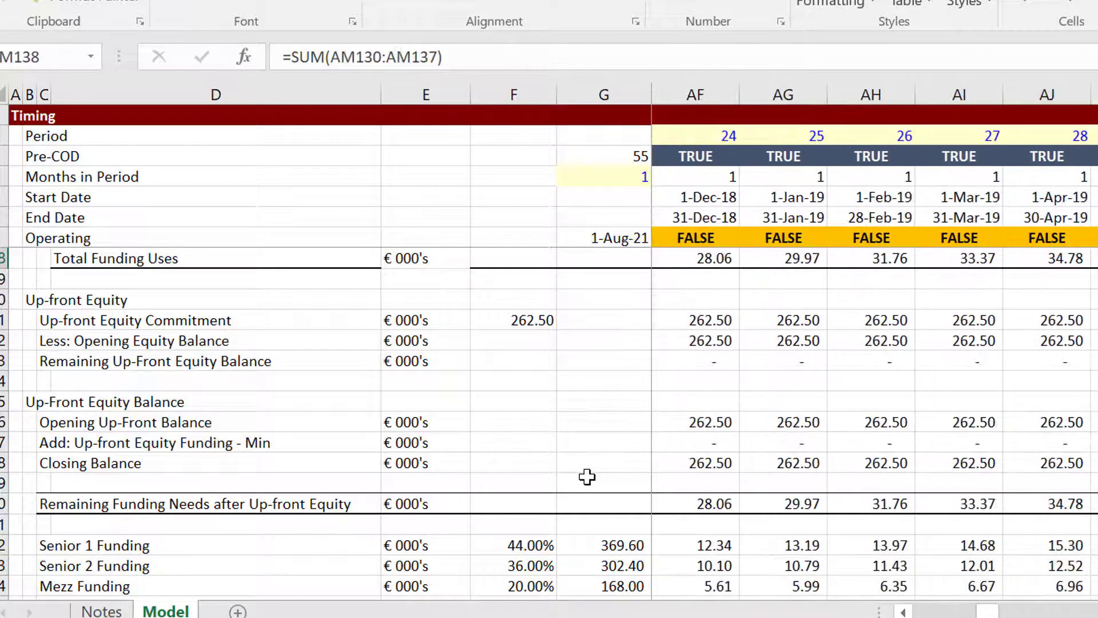
key(Down)
key(Down)
key(Down)
key(Down)
key(Down)
key(Down)
key(Down)
key(Down)
key(Down)
key(Down)
key(Down)
key(Down)
key(Down)
key(Down)
key(Down)
key(Down)
key(Down)
key(Down)
key(Down)
key(Down)
key(Down)
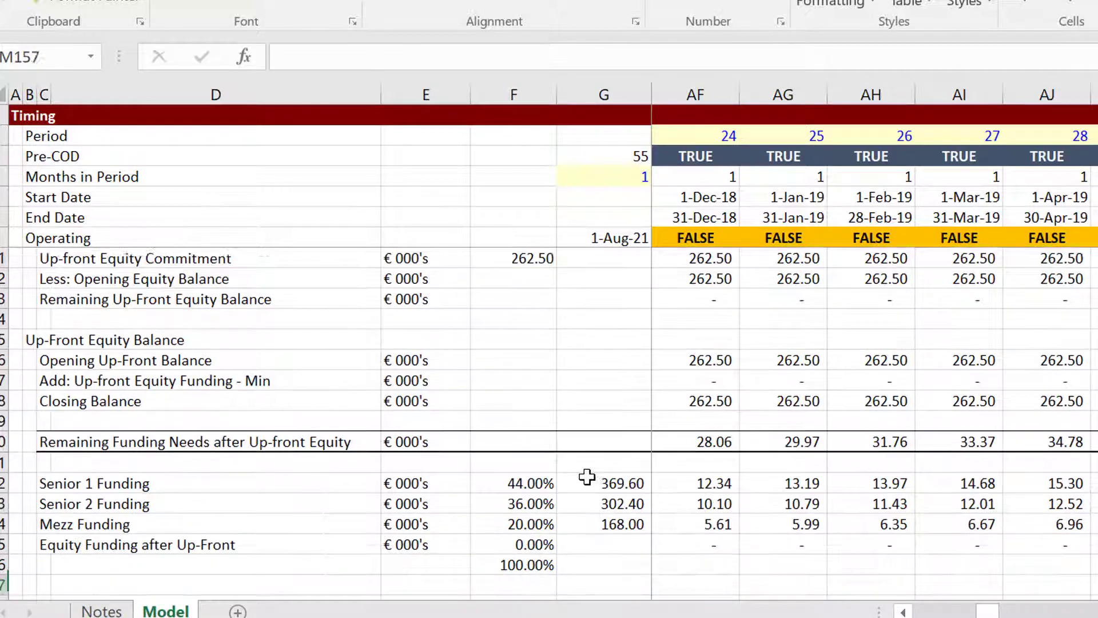
key(Left)
key(Left)
key(Left)
key(Left)
key(Left)
key(Left)
key(Left)
key(Left)
key(Left)
key(Left)
key(Left)
key(Left)
key(Left)
key(Left)
key(Left)
key(Left)
key(Left)
key(Left)
key(Left)
key(Left)
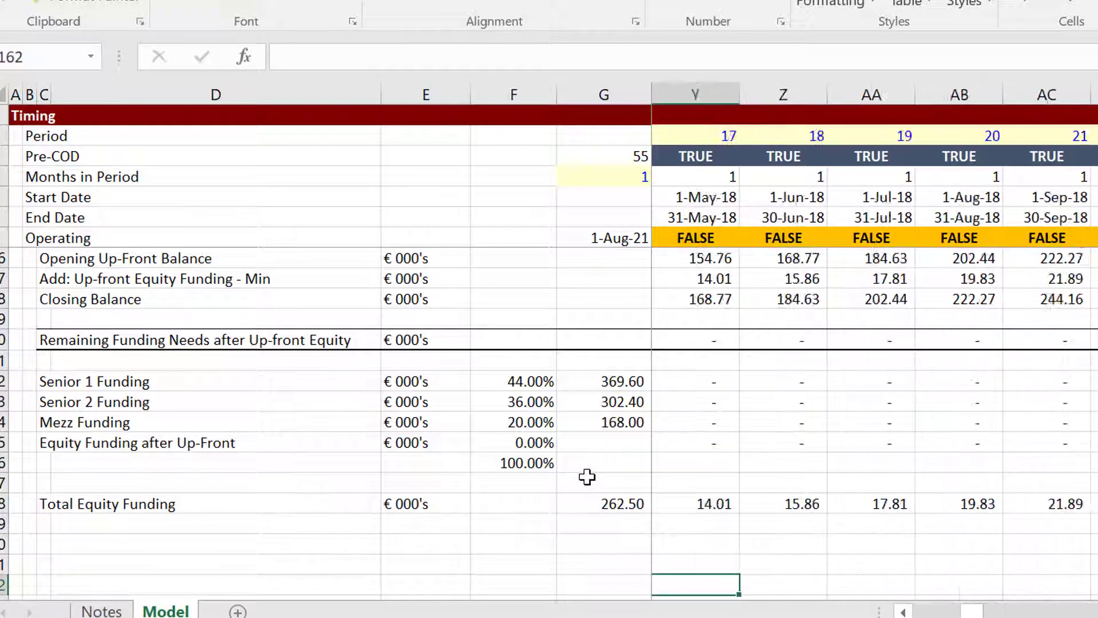
key(Left)
key(Left)
key(Left)
key(Left)
key(Left)
key(Left)
key(Left)
key(Left)
key(Left)
key(Left)
key(Left)
key(Left)
key(Left)
key(Left)
key(Left)
key(Left)
key(Left)
key(Left)
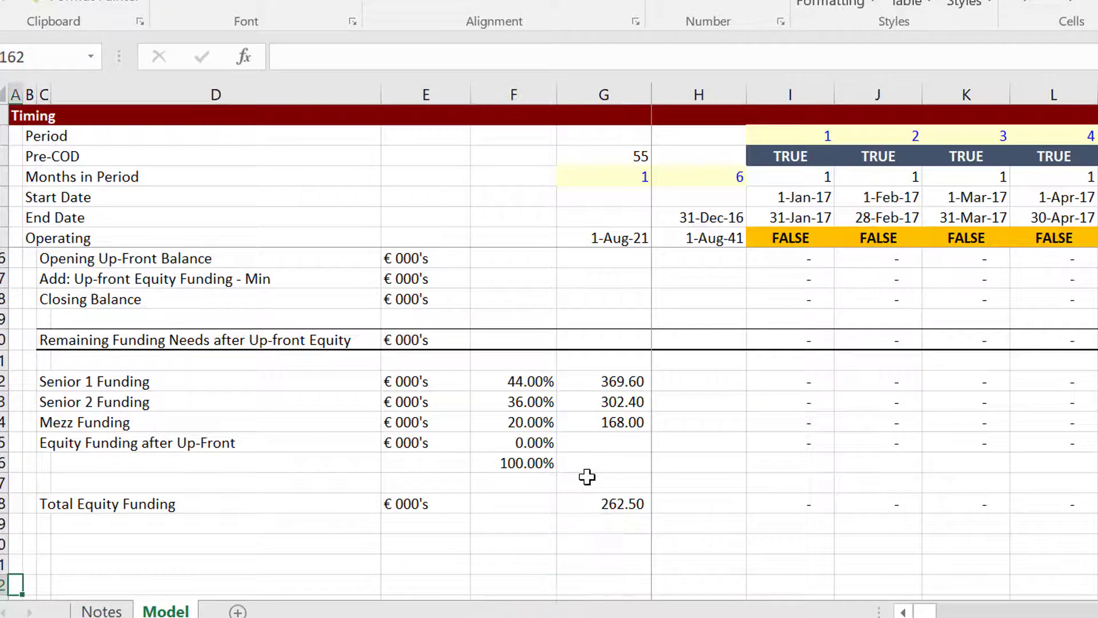
key(Up)
key(Up)
key(Up)
key(Up)
key(Up)
key(Up)
key(Up)
key(Up)
key(Up)
key(Up)
key(Up)
key(Up)
key(Up)
key(Up)
key(Up)
key(Up)
key(Up)
key(Up)
key(Up)
key(Up)
key(Up)
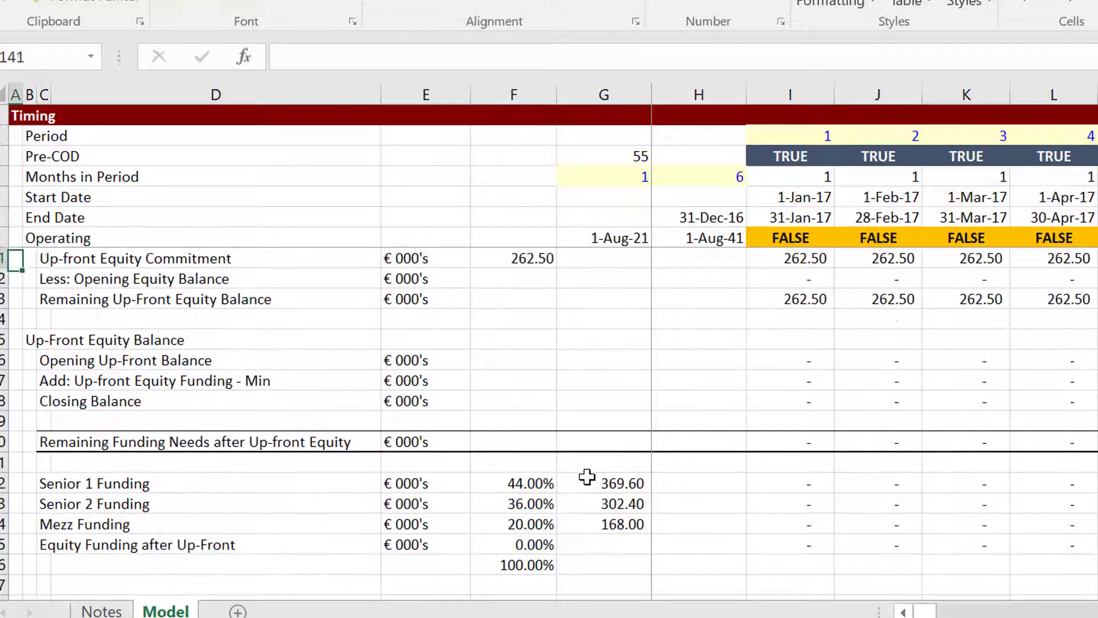
key(Up)
key(Up)
key(Up)
key(Up)
key(Up)
key(Up)
key(Up)
key(Up)
key(Up)
key(Up)
key(Up)
key(Up)
key(Up)
key(Up)
key(Up)
key(Up)
key(Up)
key(Up)
key(Up)
key(Up)
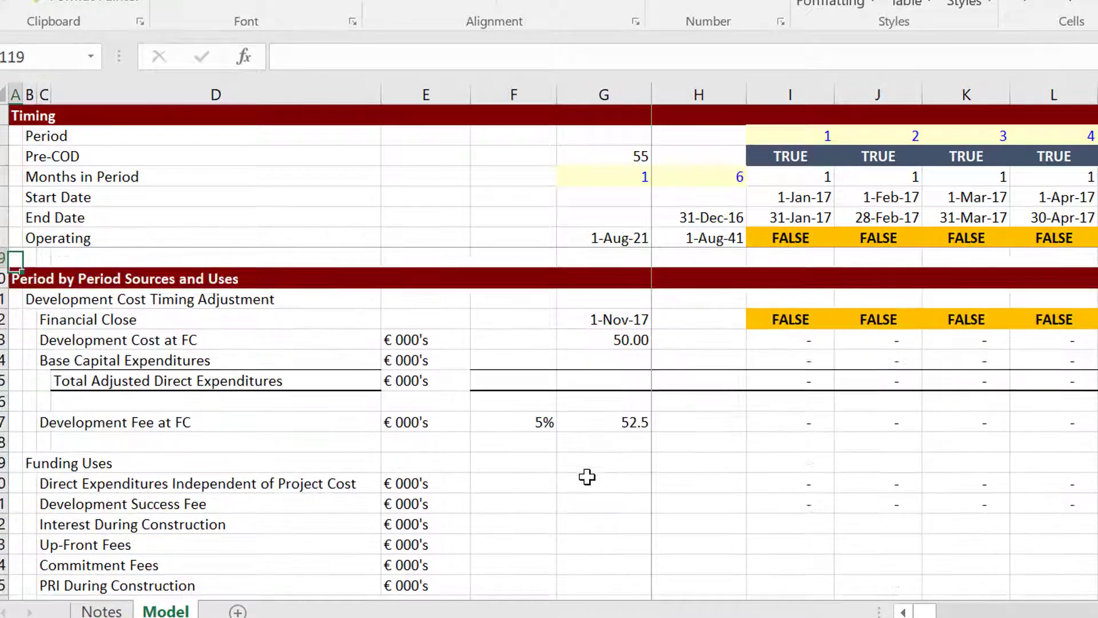
key(Up)
key(Up)
key(Up)
key(Up)
key(Up)
key(Up)
key(Up)
key(Up)
key(Up)
key(Up)
key(Up)
key(Up)
key(Up)
key(Up)
key(Up)
key(Up)
key(Up)
key(Up)
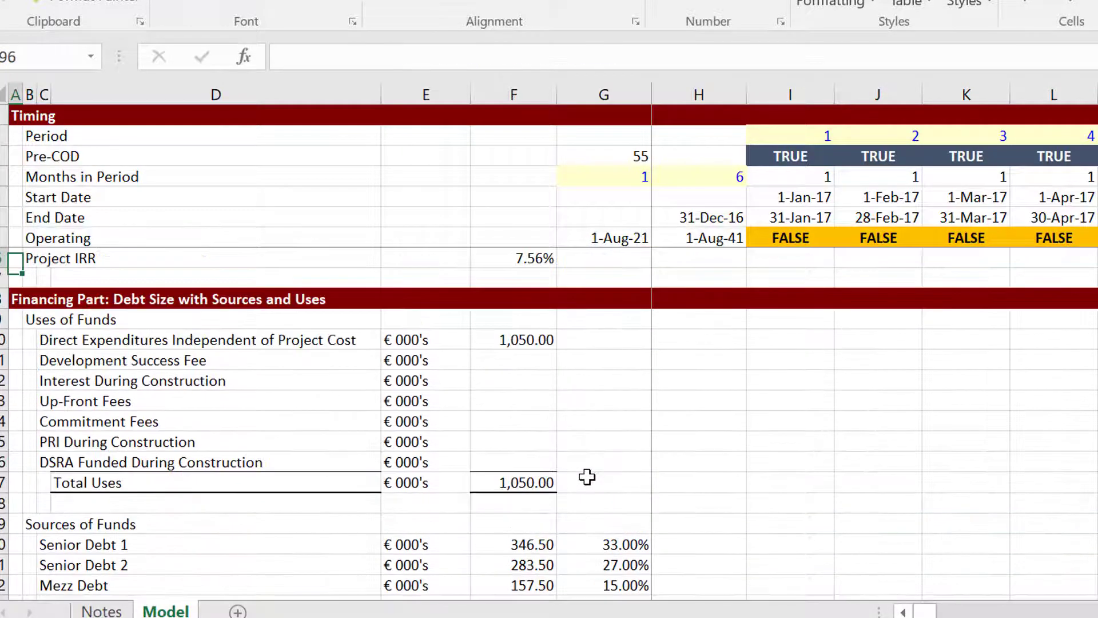
key(Down)
key(Down)
key(Down)
key(Down)
key(Down)
key(Right)
key(Right)
key(Right)
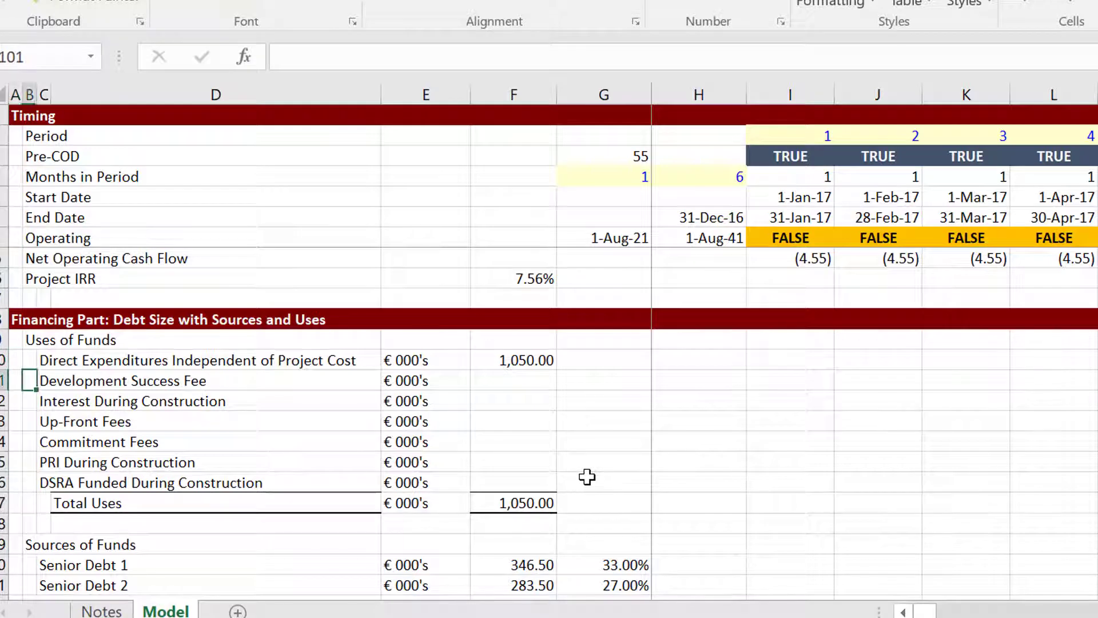
Enter =SUM(I127:GZ127) in F101 to total the Development Fee at FC row.
key(Right)
key(Right)
text(=sum()
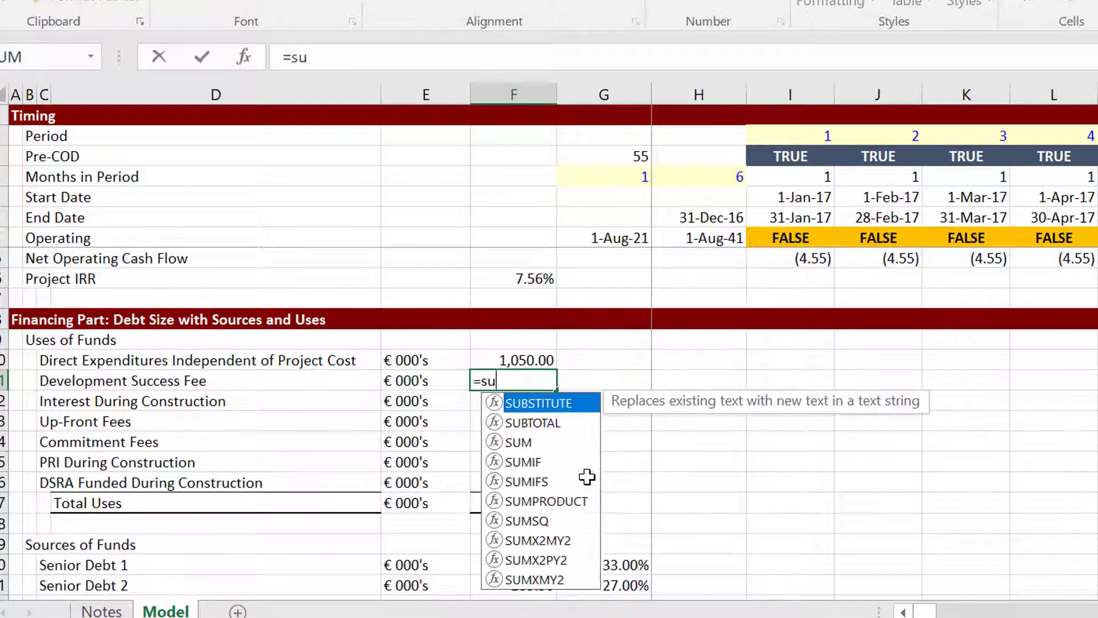
key(Down)
key(Down)
key(Down)
key(Down)
key(Down)
key(Down)
key(Down)
key(Down)
key(Down)
key(Down)
key(Down)
key(Down)
key(Down)
key(Down)
key(Down)
key(Down)
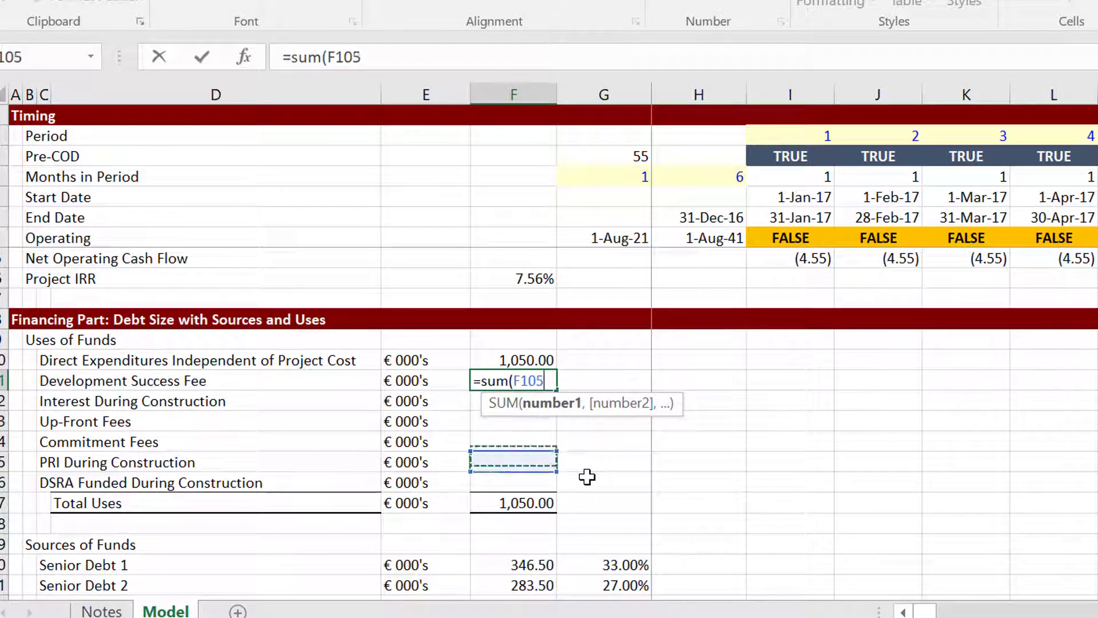
key(Down)
key(Down)
key(Down)
key(Down)
key(Down)
key(Down)
key(Down)
key(Down)
key(Down)
key(Down)
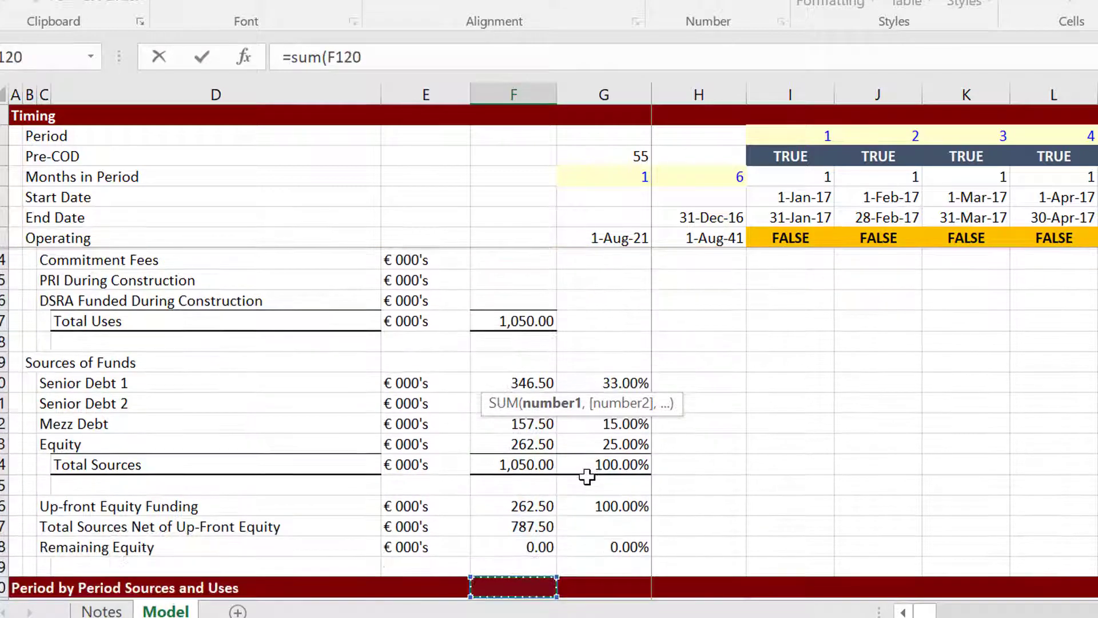
key(Down)
key(Down)
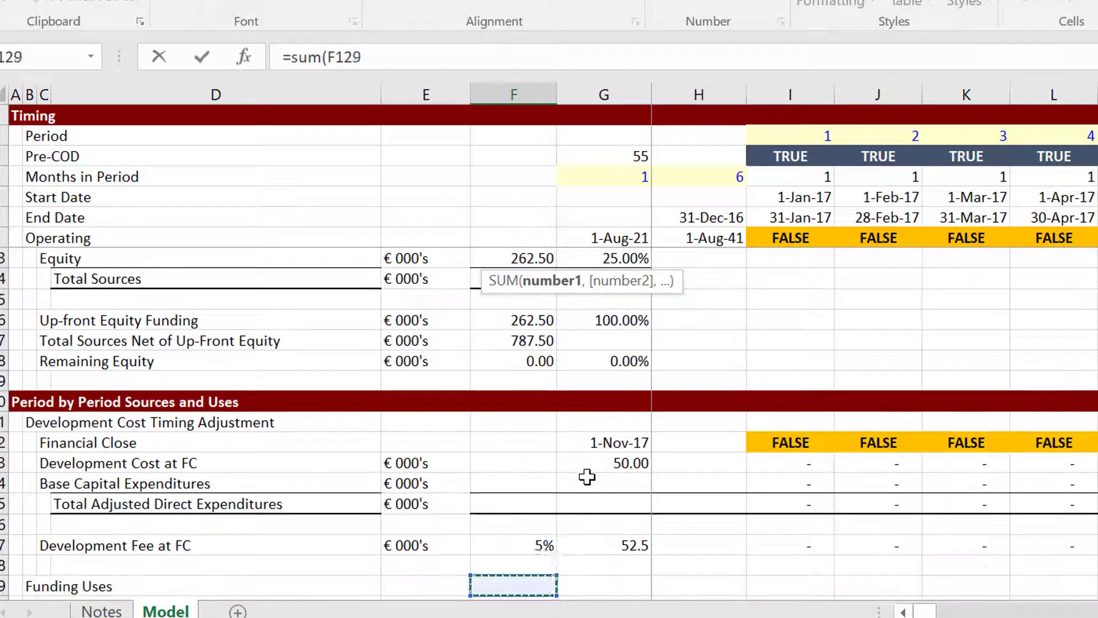
key(Up)
key(Up)
key(Right)
key(Right)
key(Right)
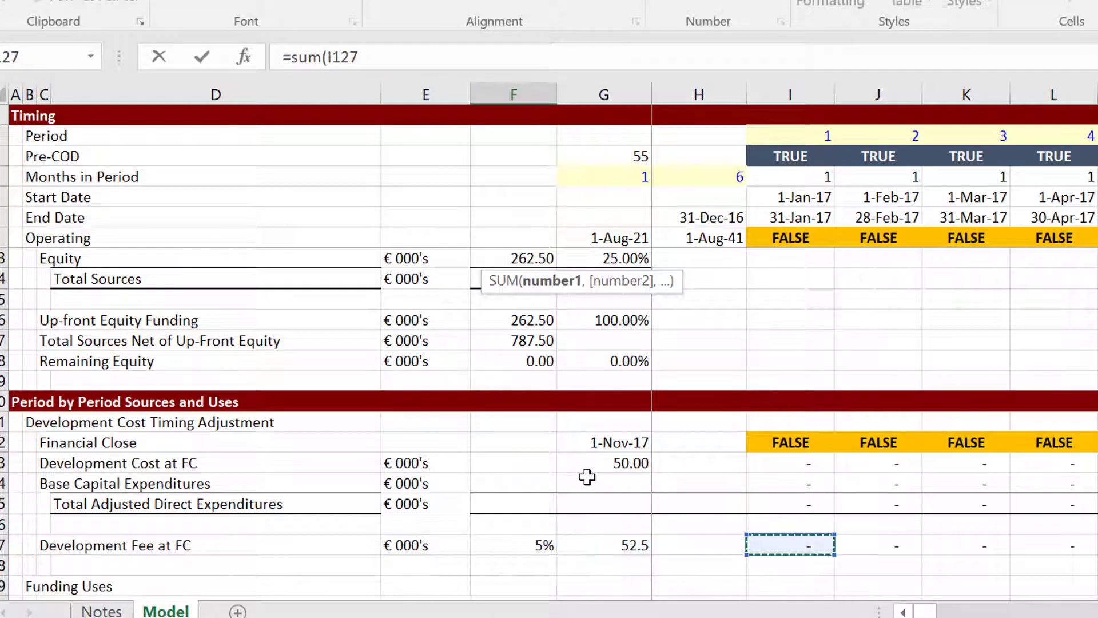
key(ctrl+shift+Right)
key(Return)
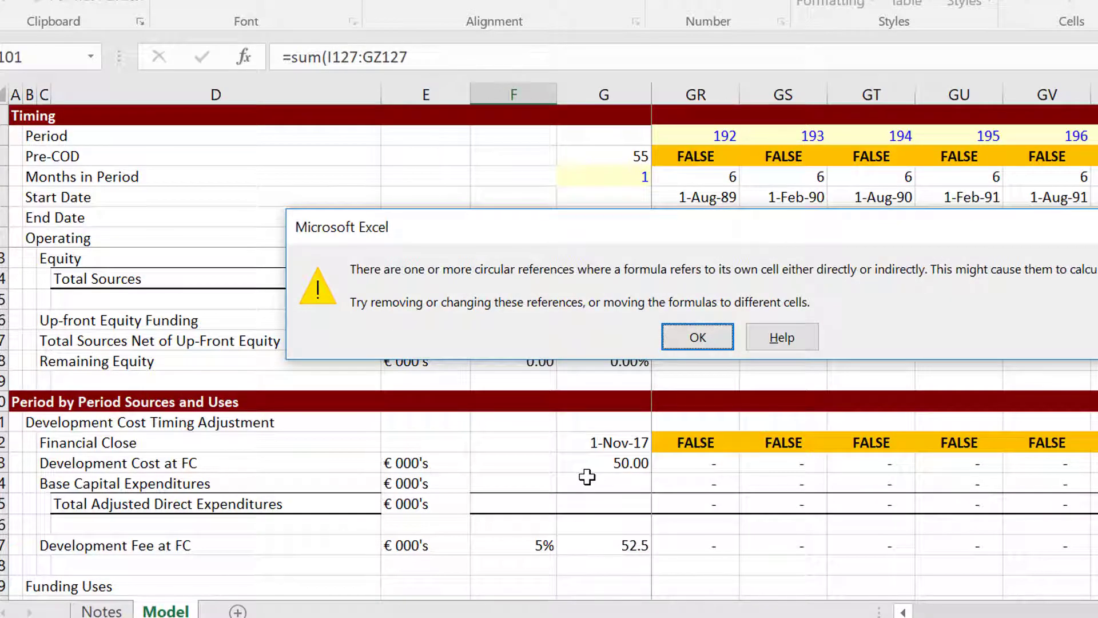
Dismiss the circular reference warning and bring up the workbook's Macro dialog.
key(Return)
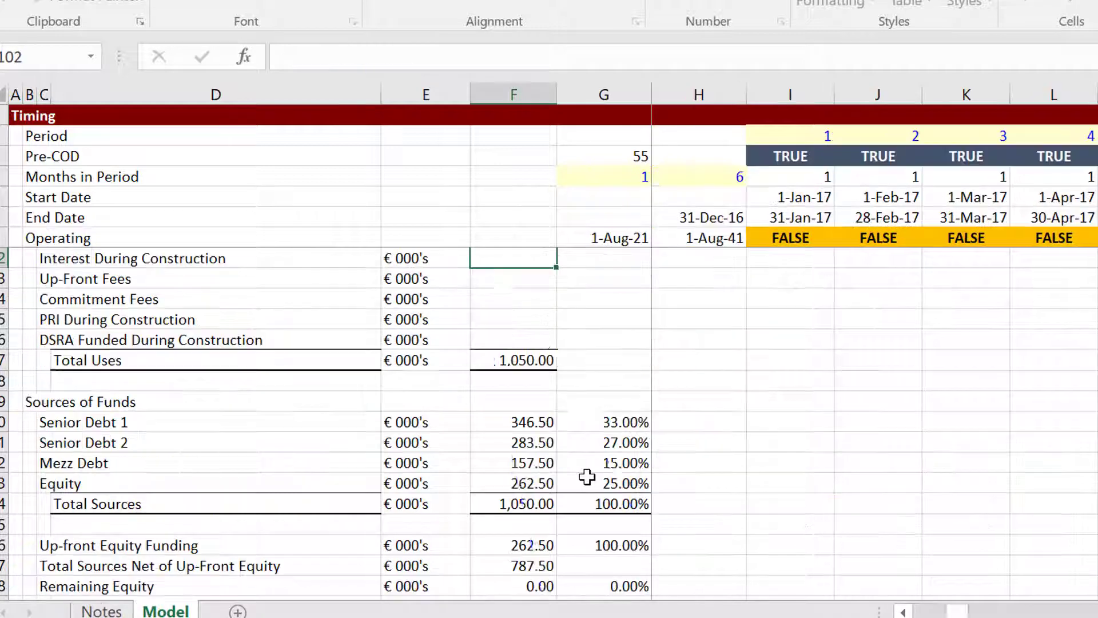
key(Left)
key(Up)
key(Up)
key(Up)
key(Up)
key(Down)
key(Down)
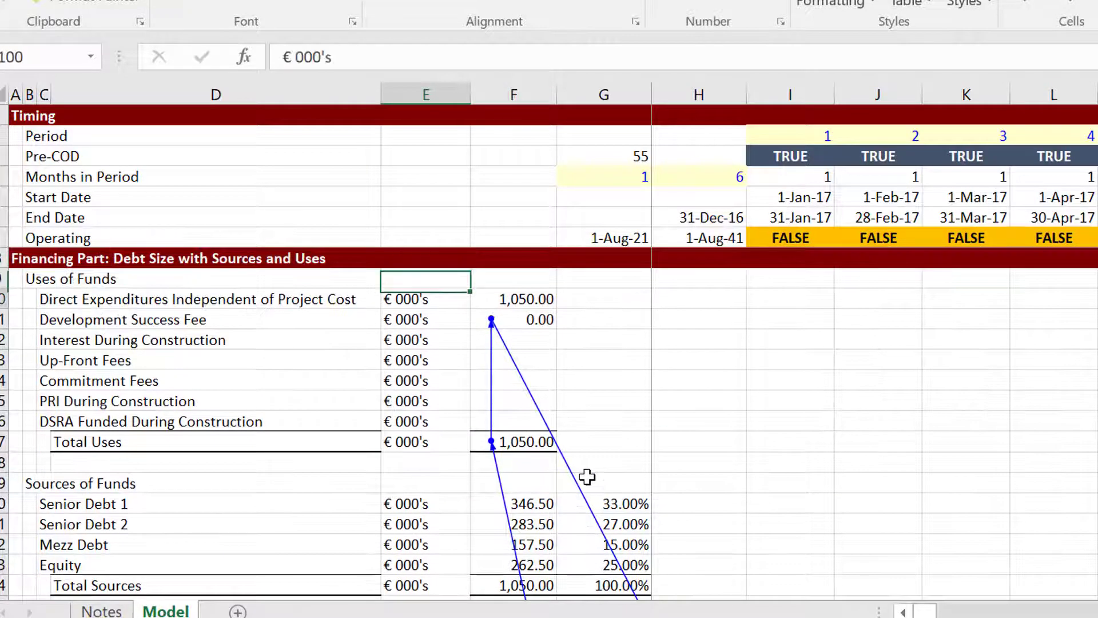
key(Down)
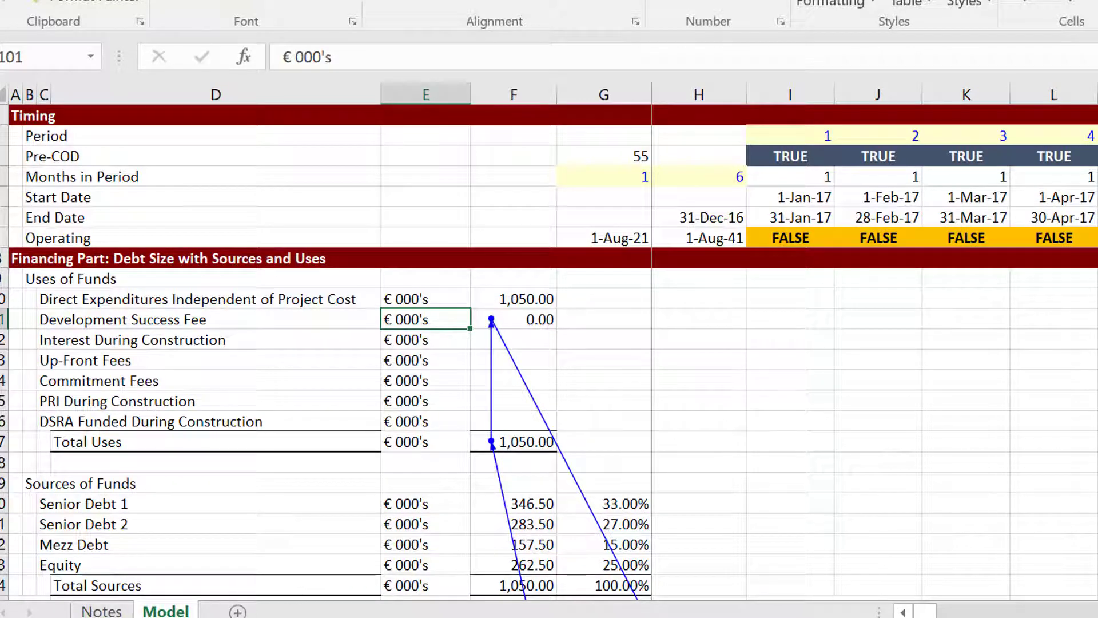
key(F10)
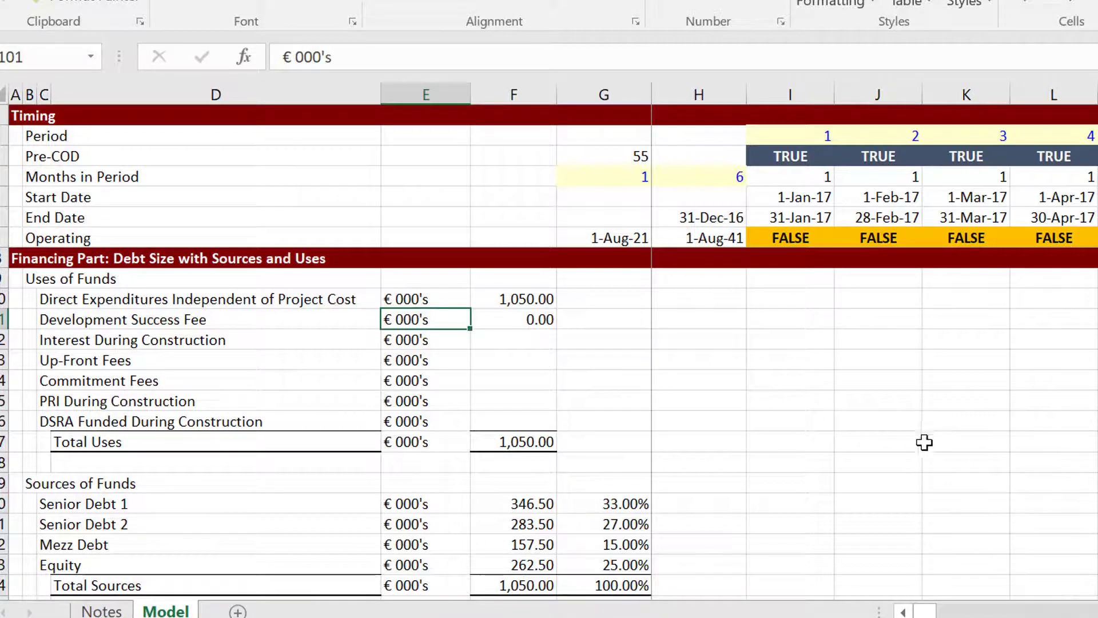
click(978, 451)
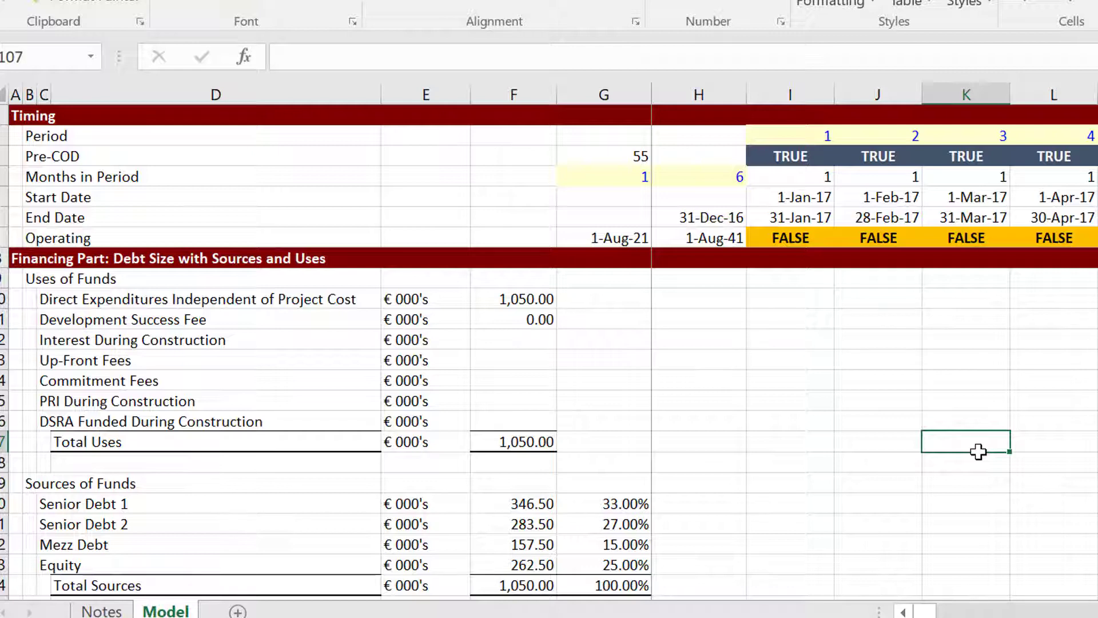
key(alt+F8)
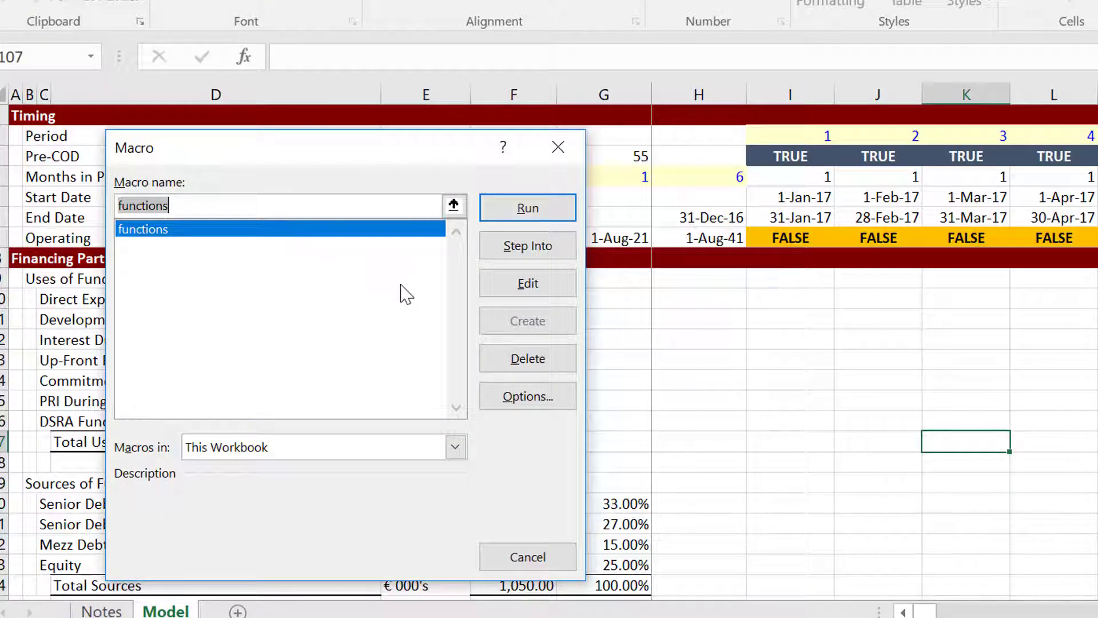
Edit the 'functions' macro to view Module1's circular_template UDF in the VBA Editor.
click(527, 286)
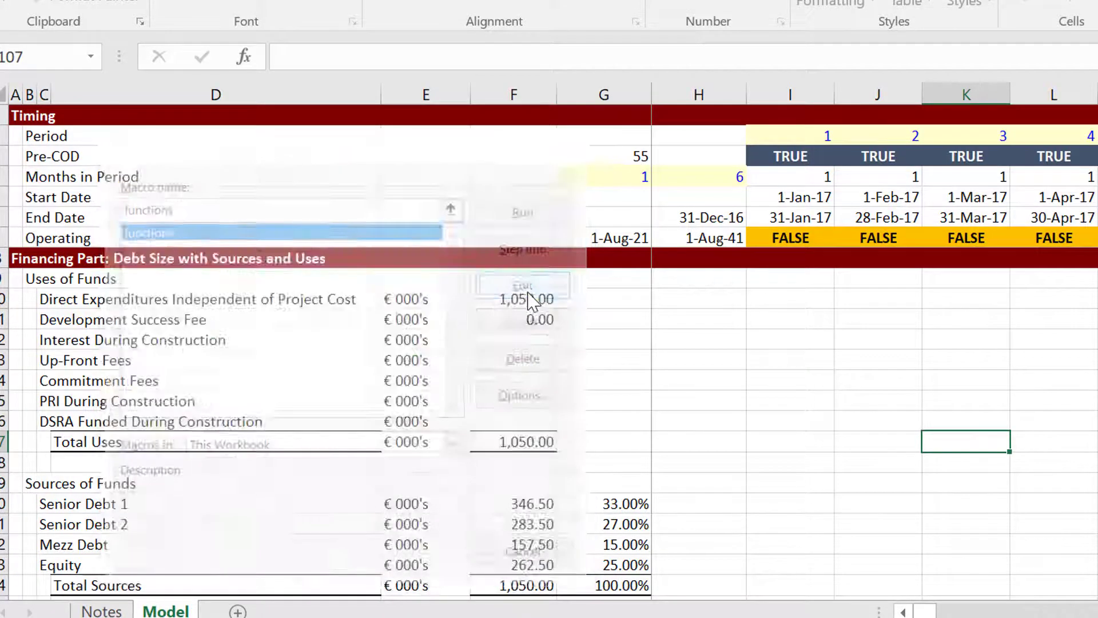
scroll(533, 300, up, 2)
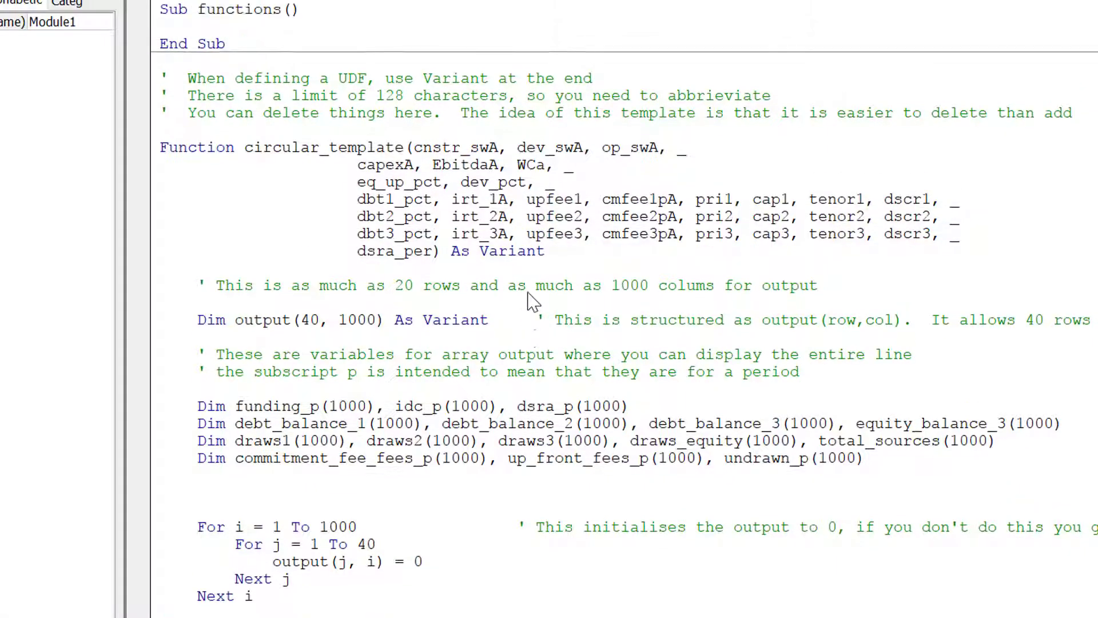
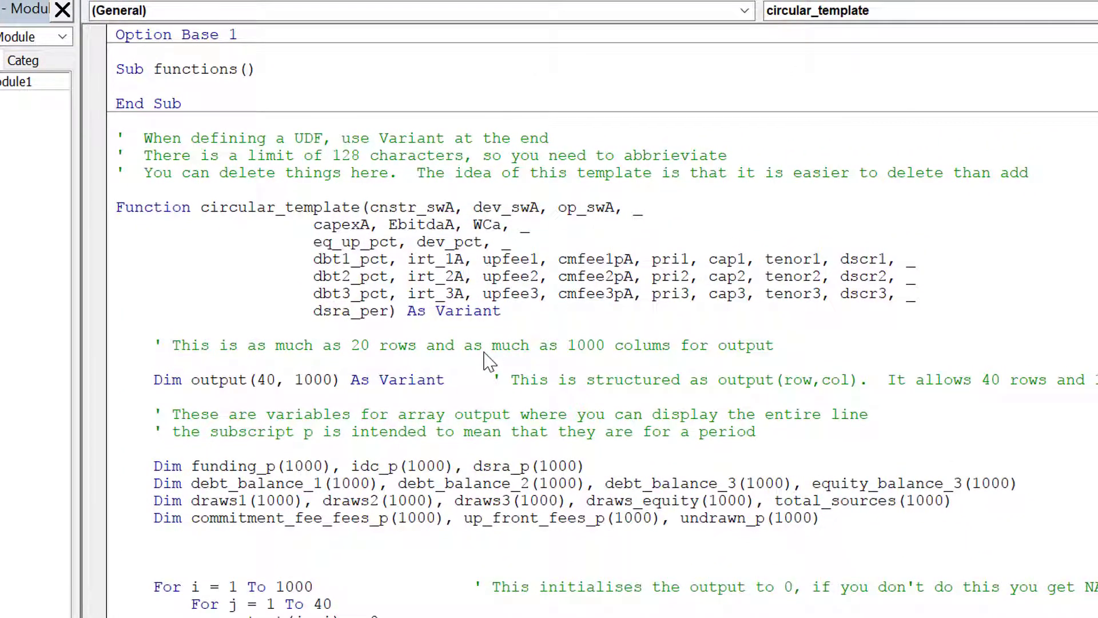
Review circular_template's parameter list, As Variant return type and the comment about deleting things.
key(Down)
key(Down)
key(Down)
key(Down)
key(Down)
key(Down)
key(Down)
key(Down)
key(Down)
key(Down)
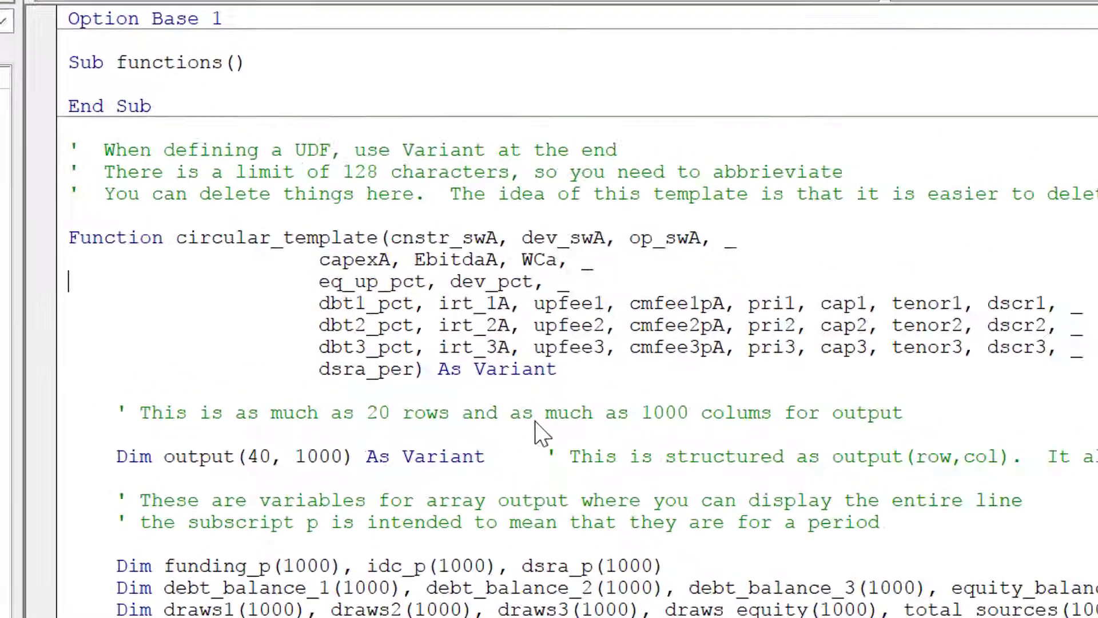
key(Left)
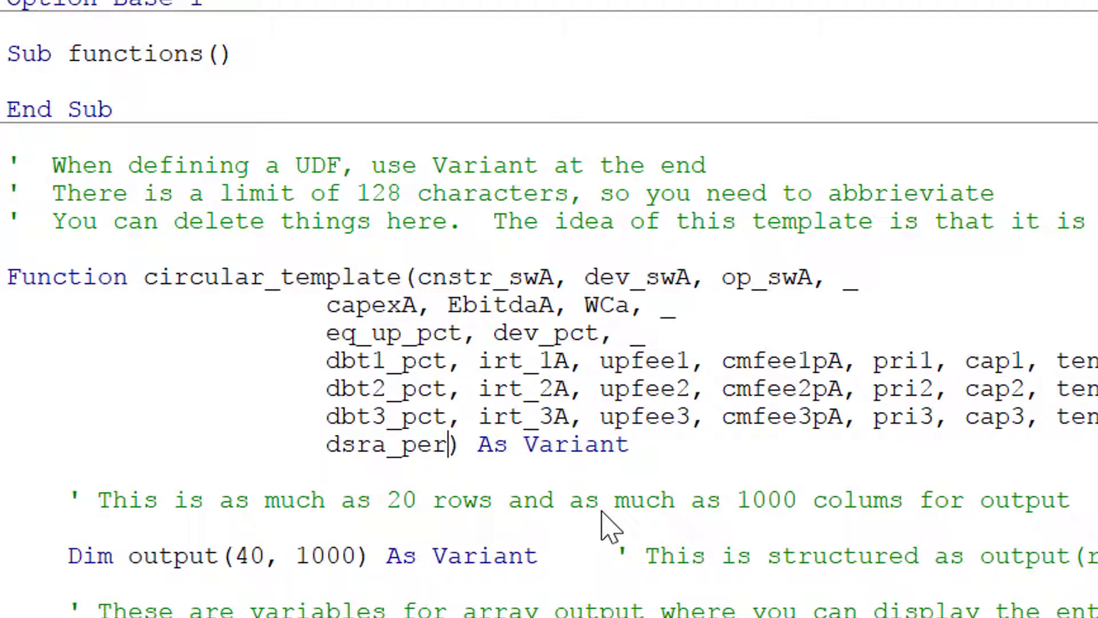
key(shift+Right)
key(shift+Right)
key(shift+Right)
key(shift+Right)
key(shift+Right)
key(shift+Right)
key(shift+Right)
key(shift+Right)
key(shift+Right)
key(shift+Right)
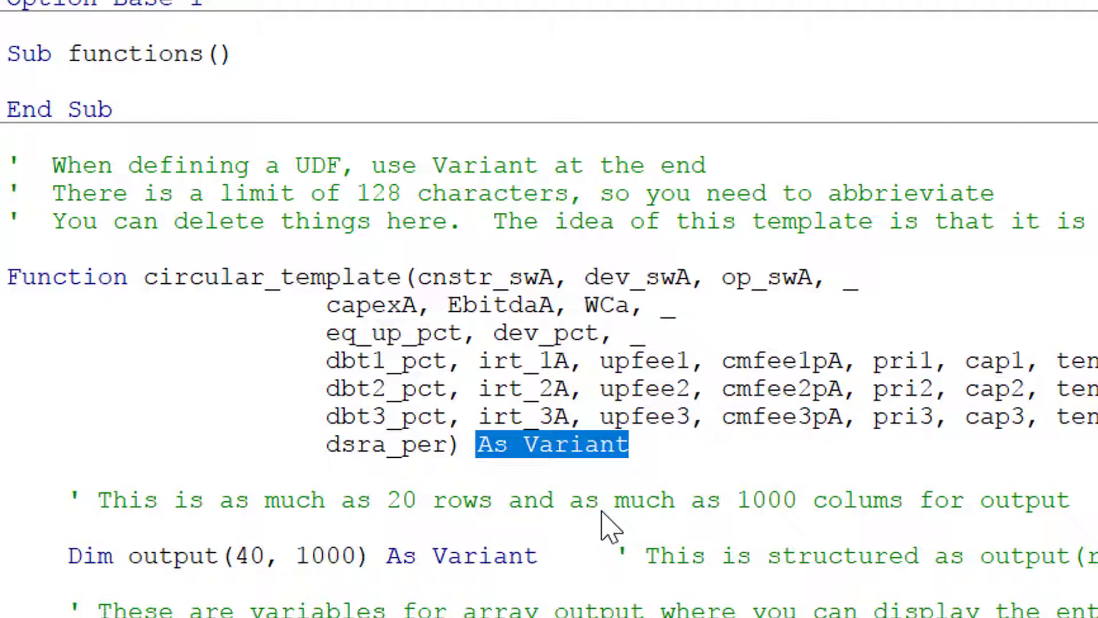
key(Up)
key(Up)
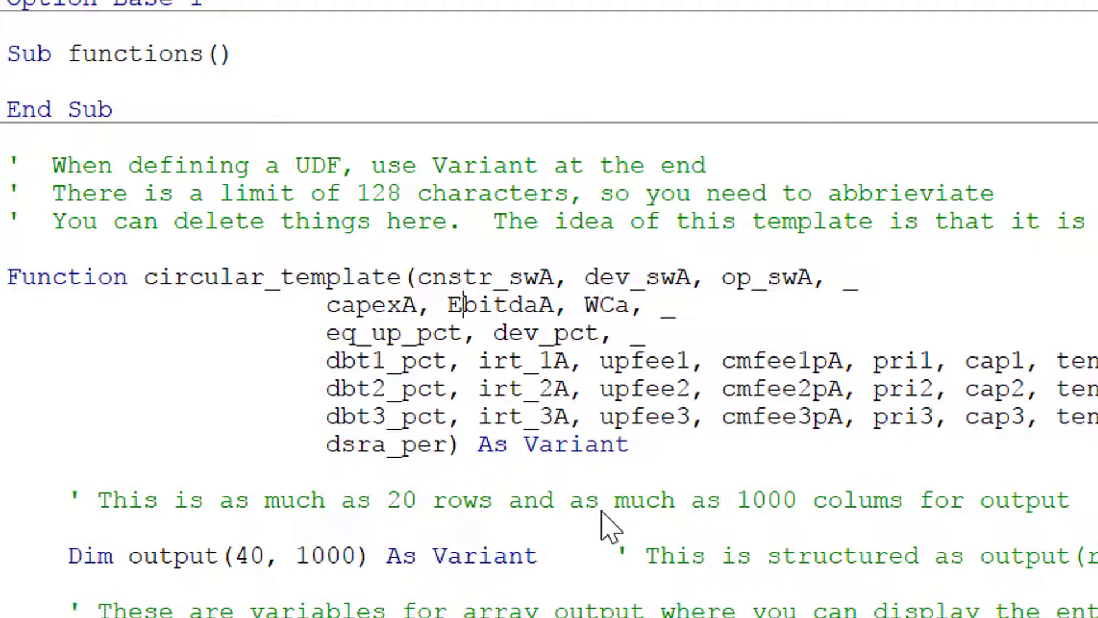
key(shift+Down)
key(shift+Down)
key(shift+Down)
key(shift+Down)
key(shift+Down)
key(shift+Down)
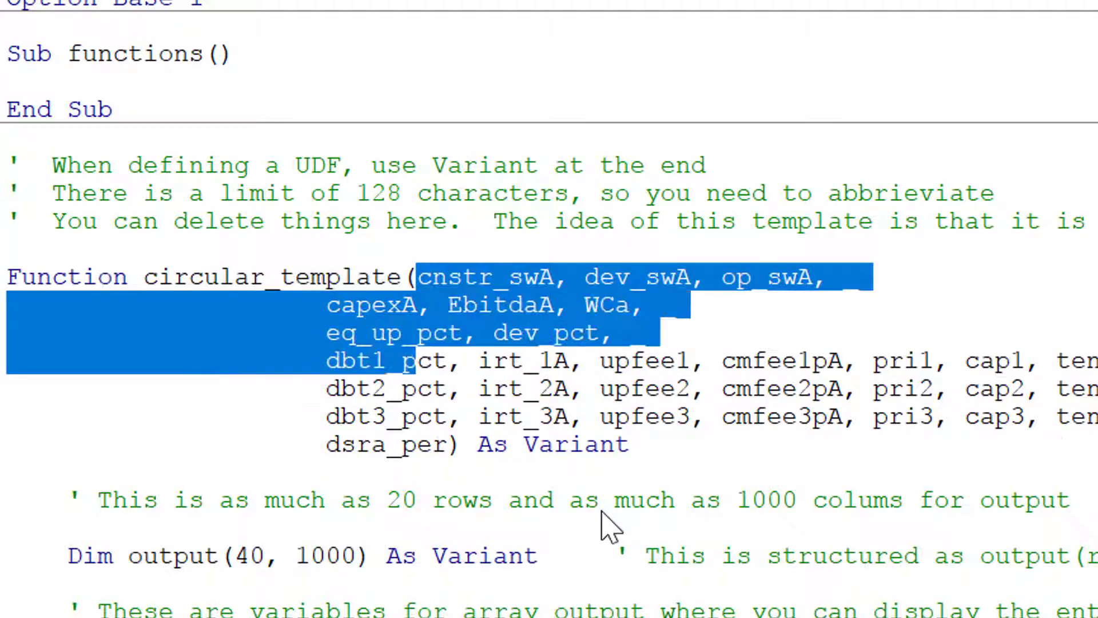
key(shift+Right)
key(shift+Right)
key(shift+Right)
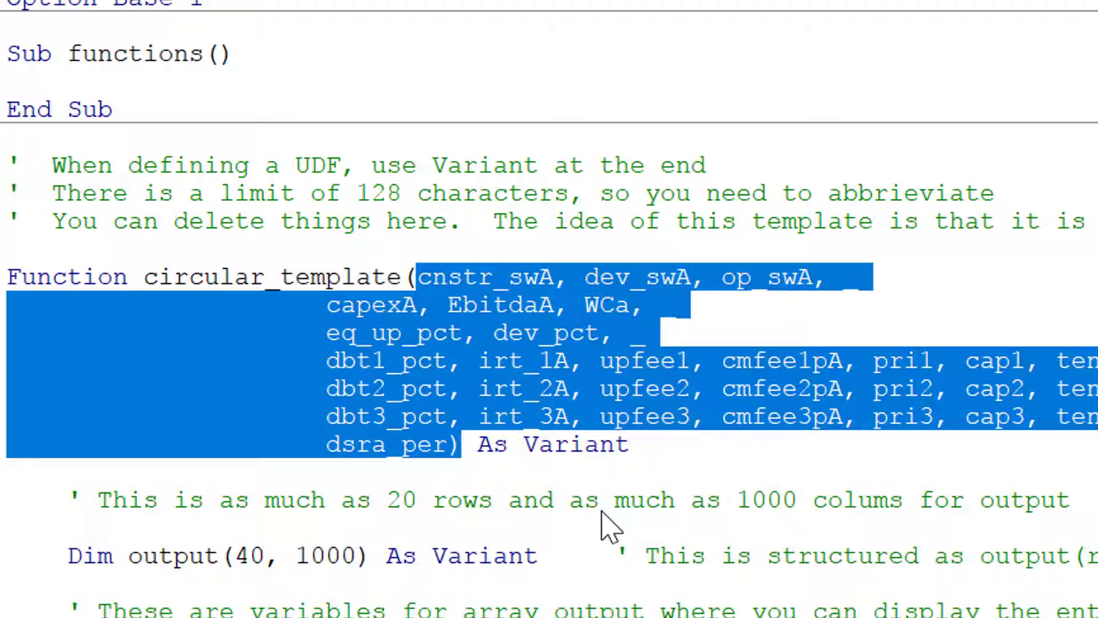
key(Up)
key(Up)
key(Up)
key(Up)
key(Up)
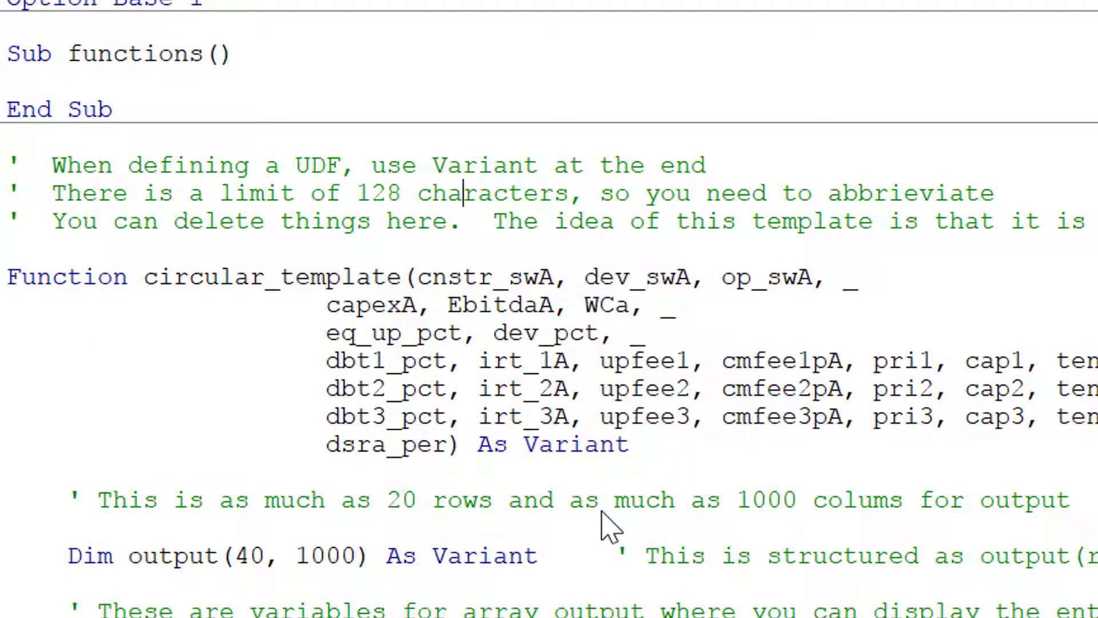
key(Down)
key(Down)
key(Down)
key(shift+Down)
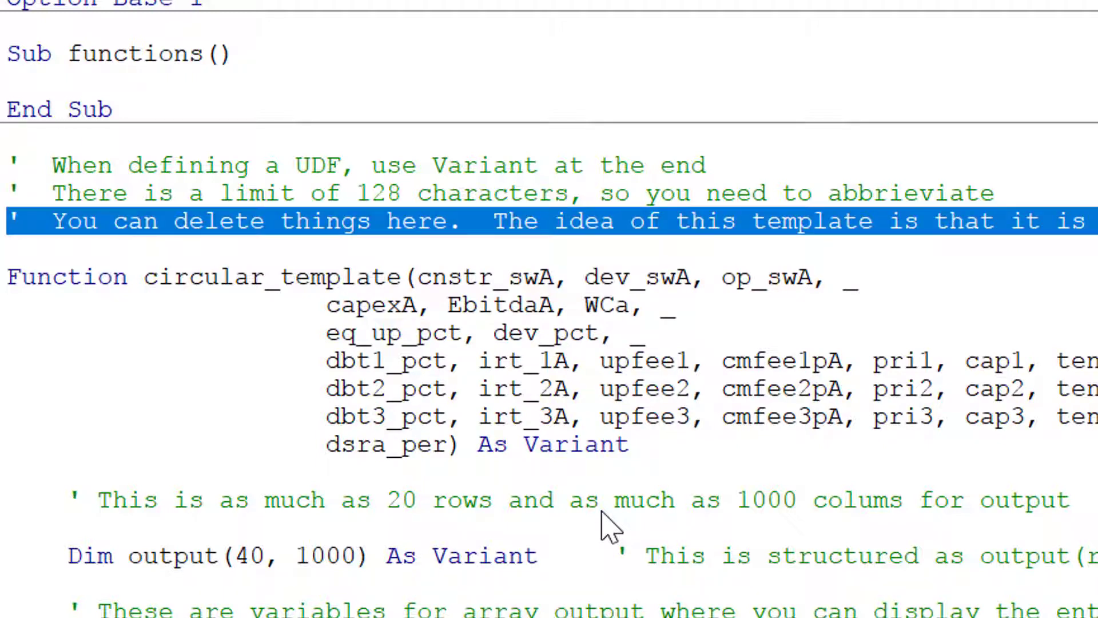
key(Down)
key(Down)
key(Down)
key(Down)
key(Down)
key(Down)
key(Down)
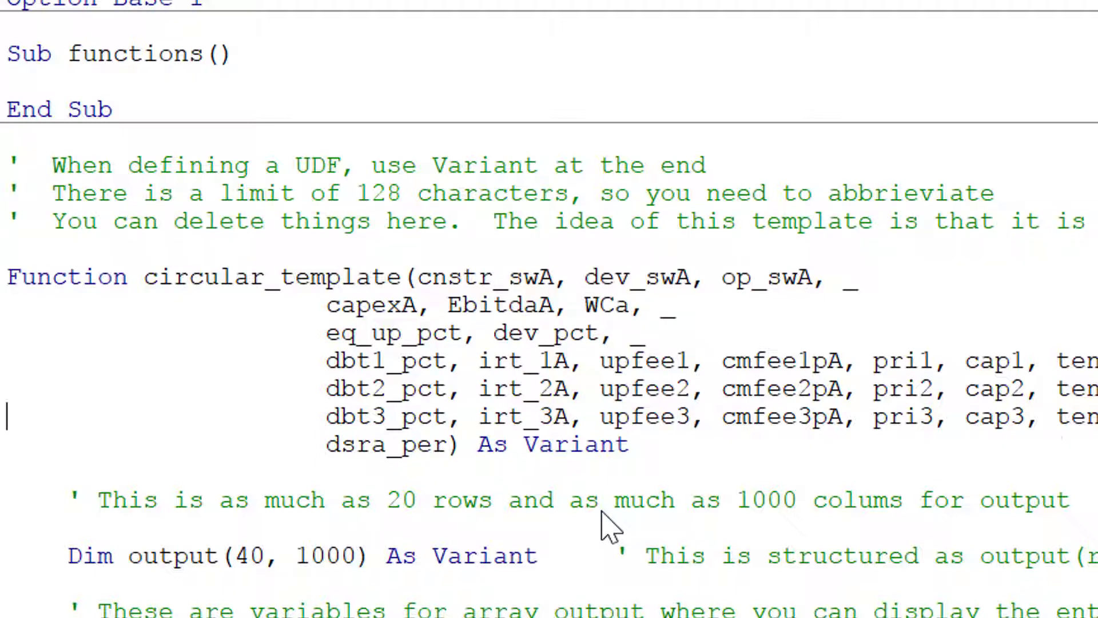
key(shift+Down)
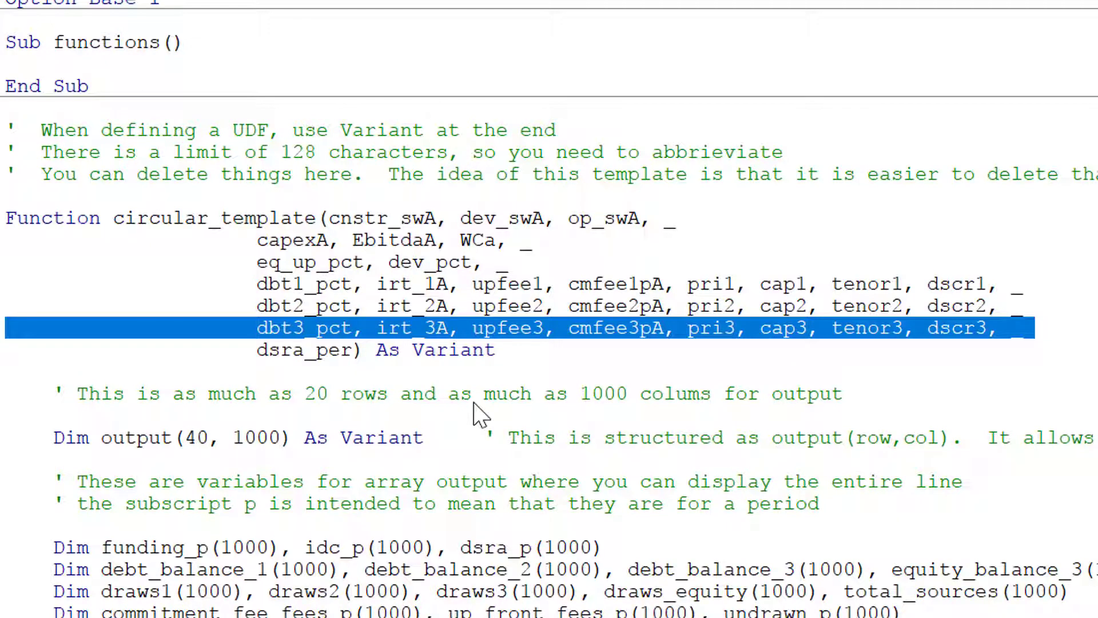
Inspect the debt tranche parameter lines and the trailing A suffix of cnstr_swA.
key(Up)
key(Up)
key(Up)
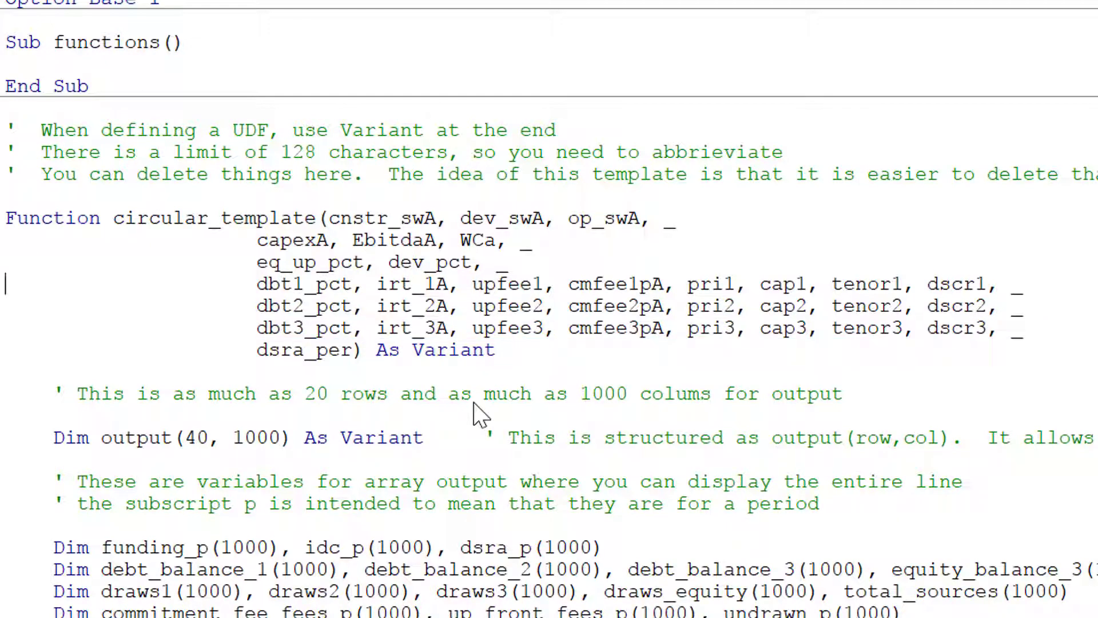
key(Up)
key(Up)
key(Up)
key(Up)
key(Up)
key(Down)
key(Down)
key(Down)
key(Down)
key(Down)
key(shift+Down)
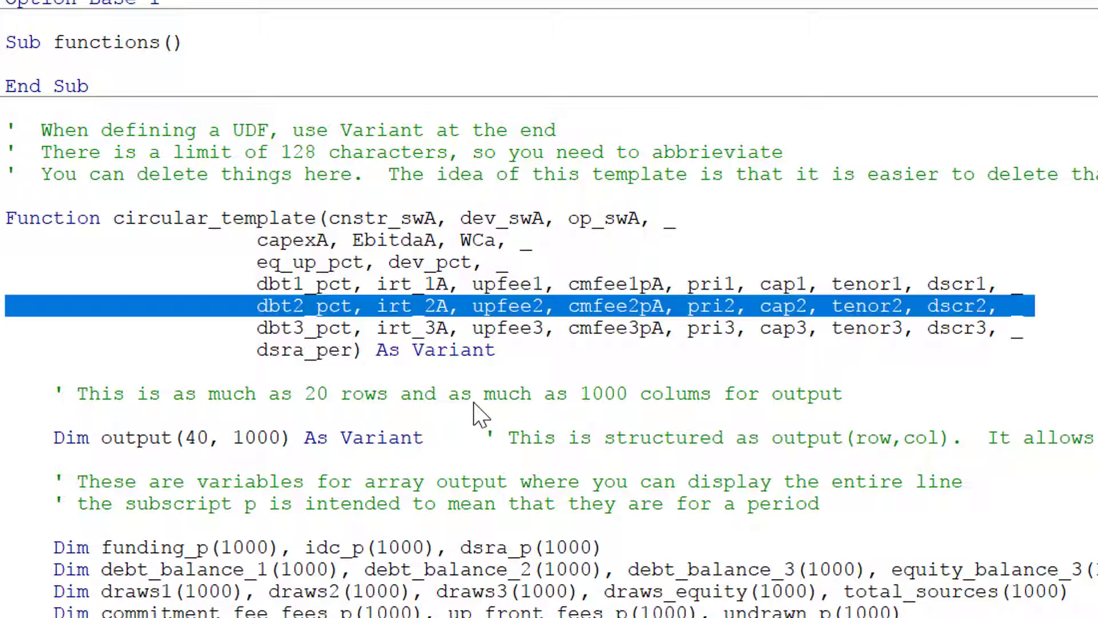
key(shift+Down)
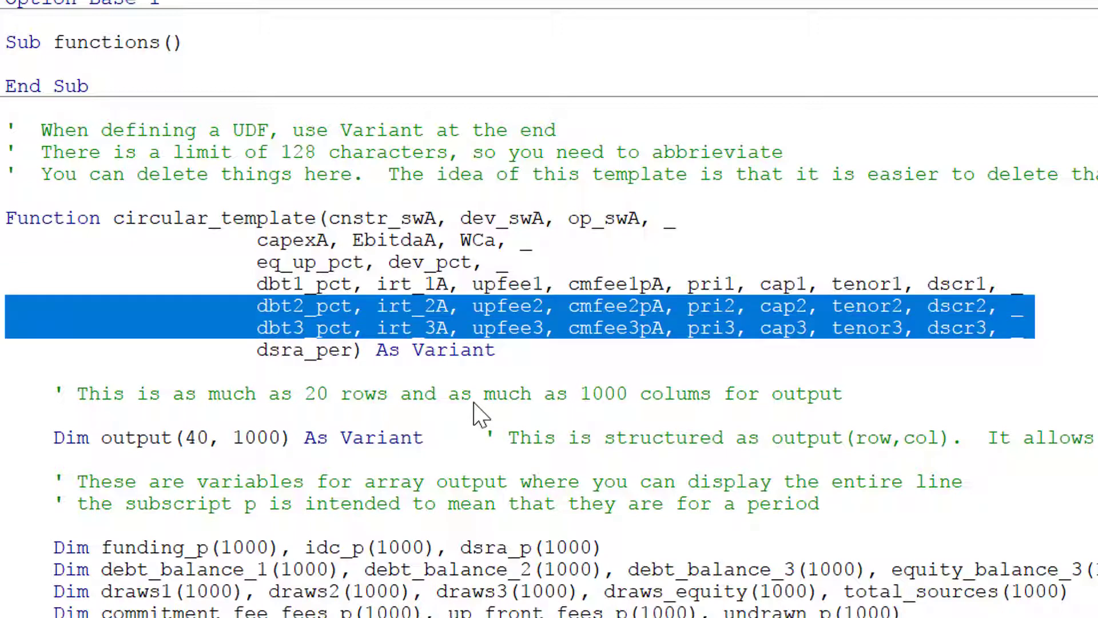
key(shift+Up)
key(shift+Up)
key(Up)
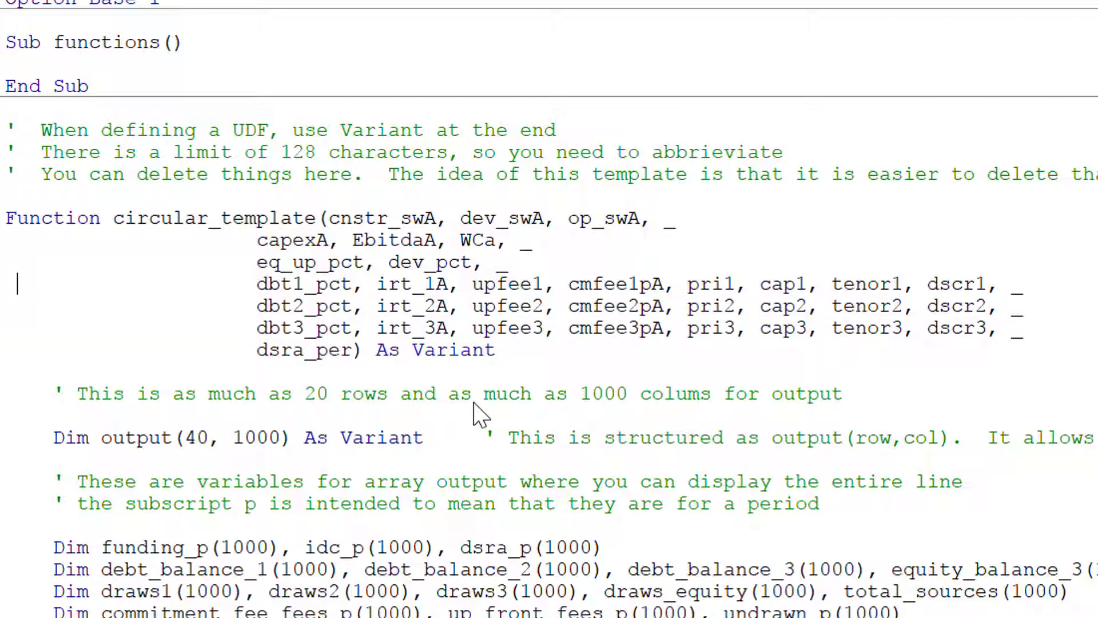
key(Home)
key(Up)
key(Up)
key(Right)
key(Right)
key(Right)
key(Right)
key(Right)
key(Right)
key(Right)
key(Right)
key(Right)
key(Right)
key(Right)
key(Right)
key(Right)
key(Right)
key(Right)
key(Right)
key(Right)
key(Right)
key(Right)
key(Right)
key(Right)
key(Right)
key(Right)
key(Right)
key(Right)
key(Right)
key(Right)
key(Right)
key(Right)
key(shift+Right)
Replace the lowercase a at the end of WCa with A, giving WCA.
key(Right)
key(Left)
key(shift+Right)
key(Right)
key(Left)
key(shift+Right)
key(Left)
key(Down)
key(Right)
key(Right)
key(Right)
key(Right)
key(Right)
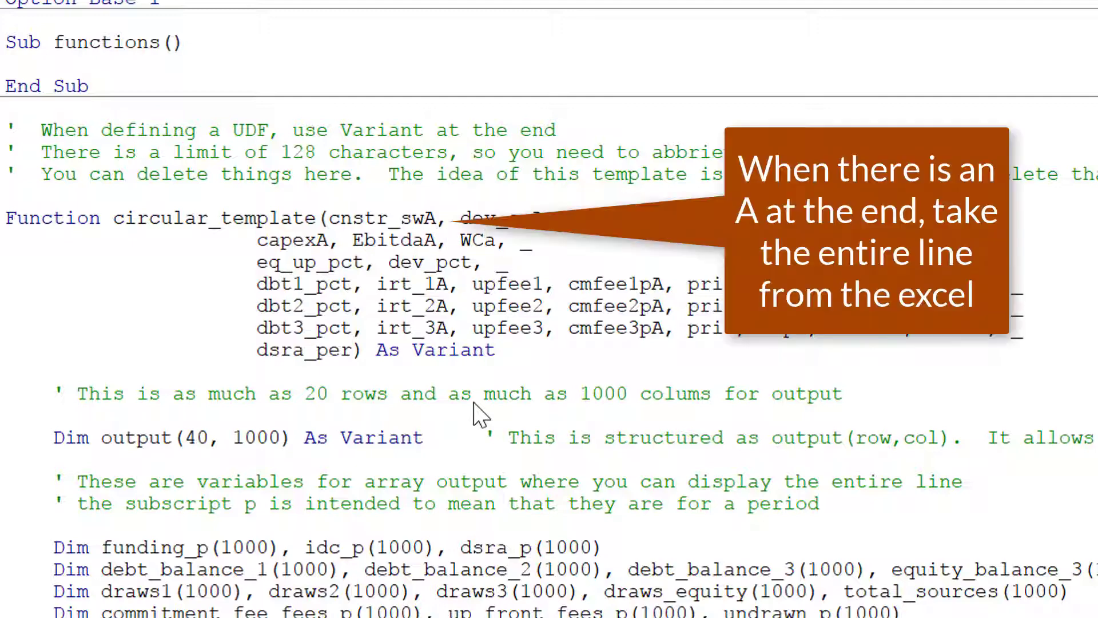
key(shift+Right)
text(A)
key(Down)
key(Left)
key(Left)
key(Left)
key(Left)
key(Left)
key(Up)
key(Up)
key(Down)
key(Right)
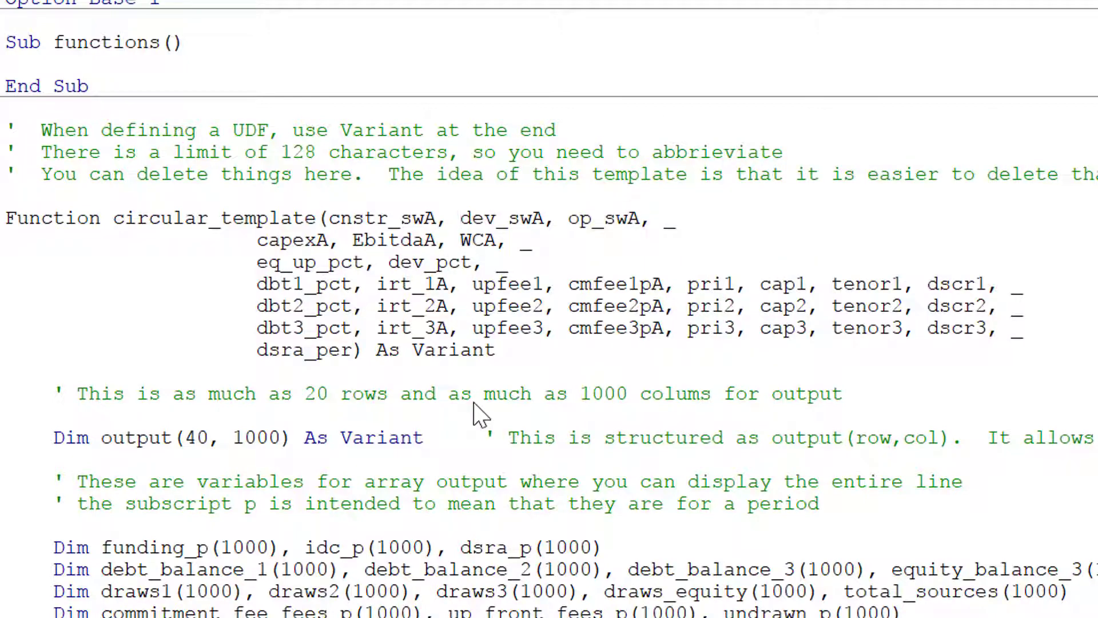
Lowercase the C so the parameter reads WcA, then compare with irt_1A's suffix.
key(shift+Right)
text(c)
key(Left)
key(Left)
key(Left)
key(Left)
key(Down)
key(Left)
key(Right)
key(Right)
key(Left)
key(Up)
Check the pA suffix of cmfee1pA and return to the Function line.
key(Up)
key(Up)
key(Right)
key(Right)
key(Right)
key(Right)
key(Right)
key(Right)
key(Right)
key(Right)
key(Right)
key(Right)
key(Right)
key(Right)
key(Right)
key(Right)
key(Right)
key(Right)
key(Right)
key(Right)
key(Right)
key(Left)
key(Left)
key(Left)
key(Up)
key(Up)
key(Up)
key(Up)
key(Down)
key(Down)
key(Up)
key(Down)
key(Down)
key(Down)
key(Down)
key(Right)
key(Right)
key(Right)
key(Right)
key(Right)
key(Up)
key(Up)
Review the parameter lines through dsra_per and the 40-by-1000 output size declaration.
key(shift+Down)
key(shift+Down)
key(shift+Down)
key(shift+Down)
key(shift+Down)
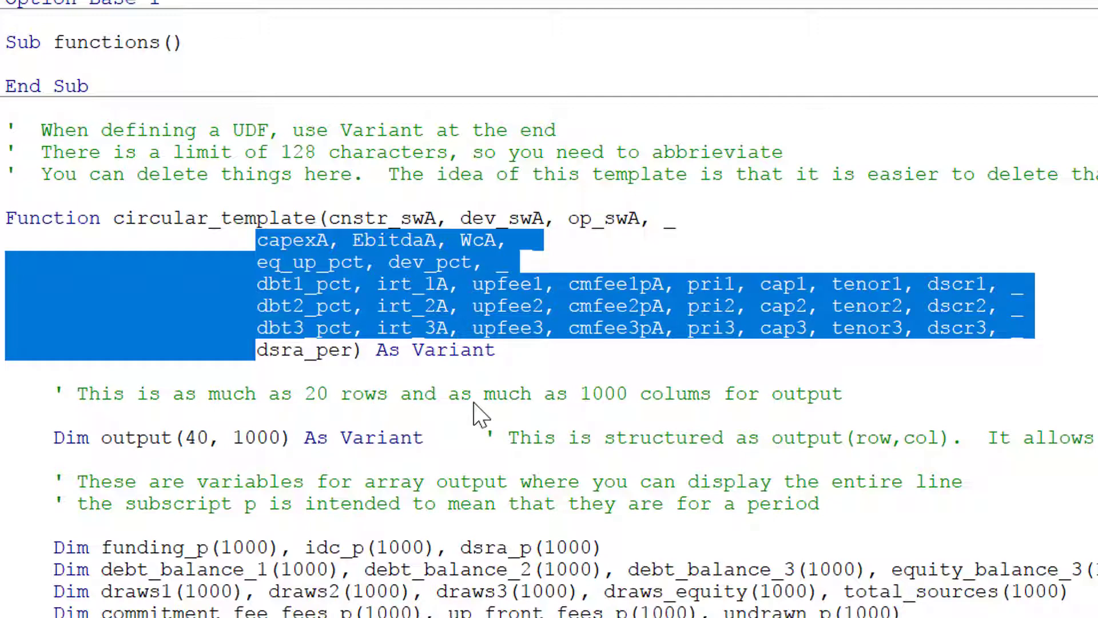
key(Left)
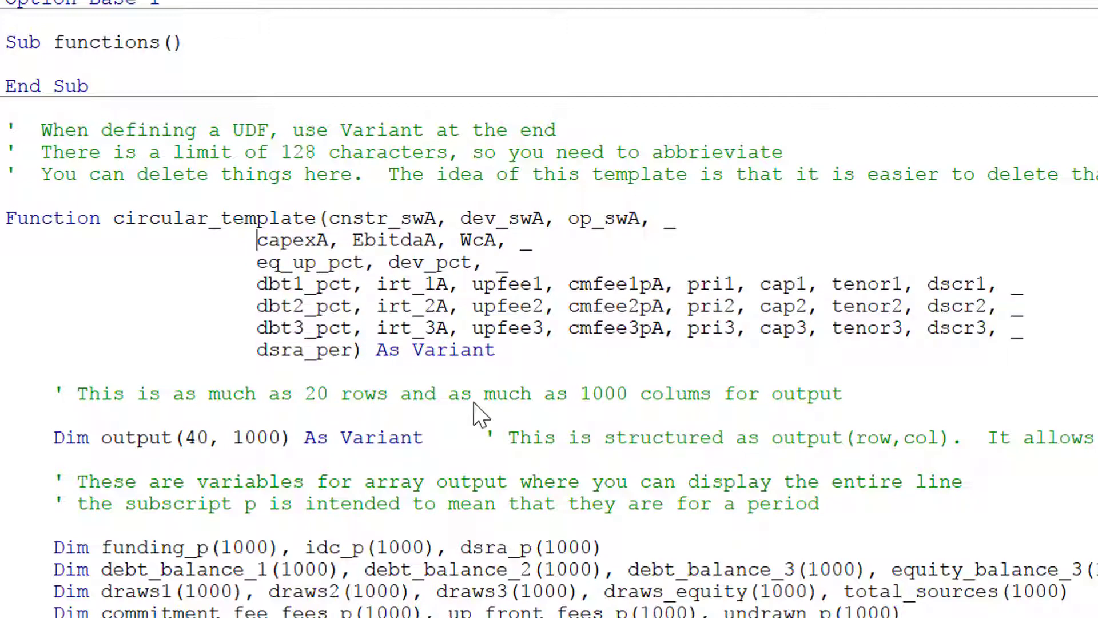
key(Down)
key(Down)
key(Up)
key(Up)
key(Down)
key(Down)
key(Down)
key(Down)
key(Down)
key(Down)
key(Home)
key(Down)
key(Down)
key(Right)
key(Right)
key(Right)
key(Right)
key(Right)
key(Right)
key(Right)
key(Right)
key(Right)
key(Right)
key(Right)
key(Right)
key(Right)
key(Right)
key(Right)
key(Right)
key(Left)
key(Right)
key(Left)
key(Right)
key(Right)
key(Right)
key(Right)
key(Right)
key(Right)
key(Right)
key(Right)
key(Right)
key(Right)
key(Right)
key(Right)
key(Right)
key(Right)
key(Right)
key(Right)
key(Right)
key(Right)
key(Right)
key(Right)
key(Right)
key(Right)
key(Right)
key(Right)
key(Right)
key(Right)
key(Right)
key(Right)
key(Right)
key(Right)
key(Right)
key(Right)
key(Right)
key(Right)
key(Right)
key(Right)
key(Right)
key(Right)
key(Right)
key(Right)
key(Right)
key(Right)
key(Right)
key(Right)
key(Right)
key(Down)
key(Right)
key(Right)
key(Right)
key(Right)
key(Right)
key(Right)
key(Right)
key(Right)
key(Right)
key(Right)
key(Right)
key(Right)
key(Right)
key(Right)
key(Right)
key(Right)
key(Right)
key(Right)
key(Right)
key(Right)
key(Right)
key(Right)
key(Up)
Inspect the period array declarations, such as Dim funding_p.
key(Down)
key(Down)
key(Down)
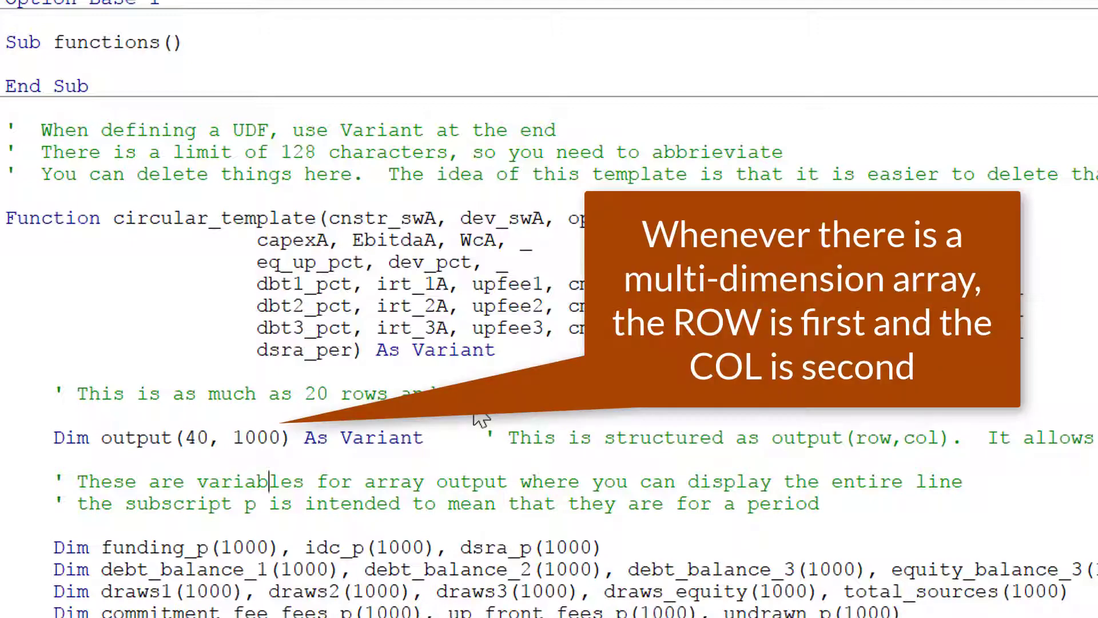
key(Down)
key(Down)
key(Down)
key(Up)
key(Right)
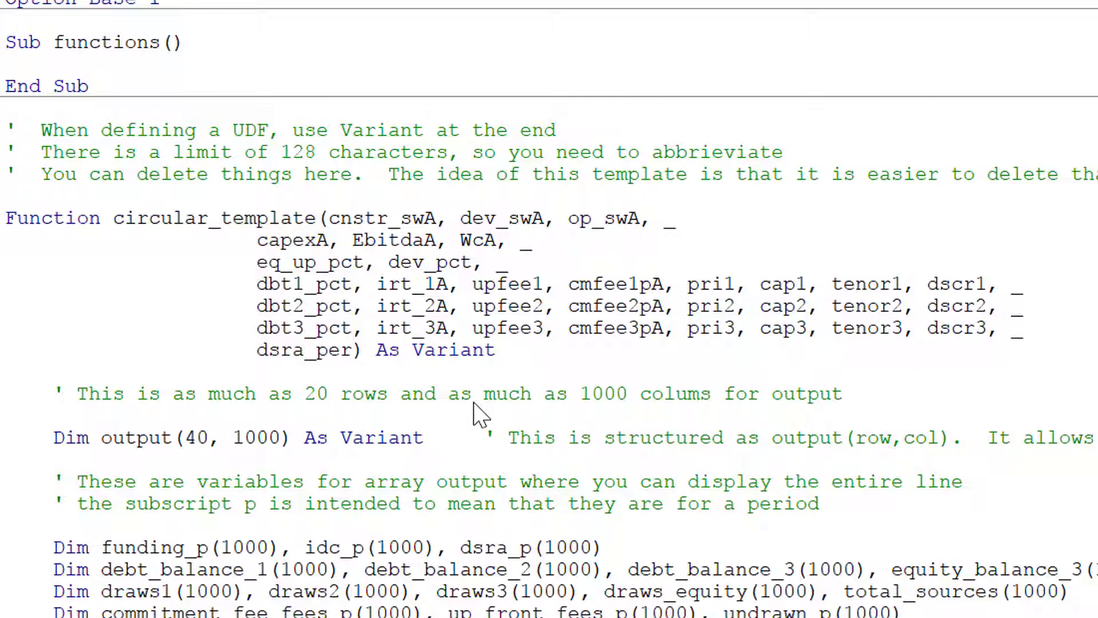
key(Down)
key(Right)
key(Right)
key(Right)
key(Right)
key(Right)
key(Right)
key(Right)
key(Right)
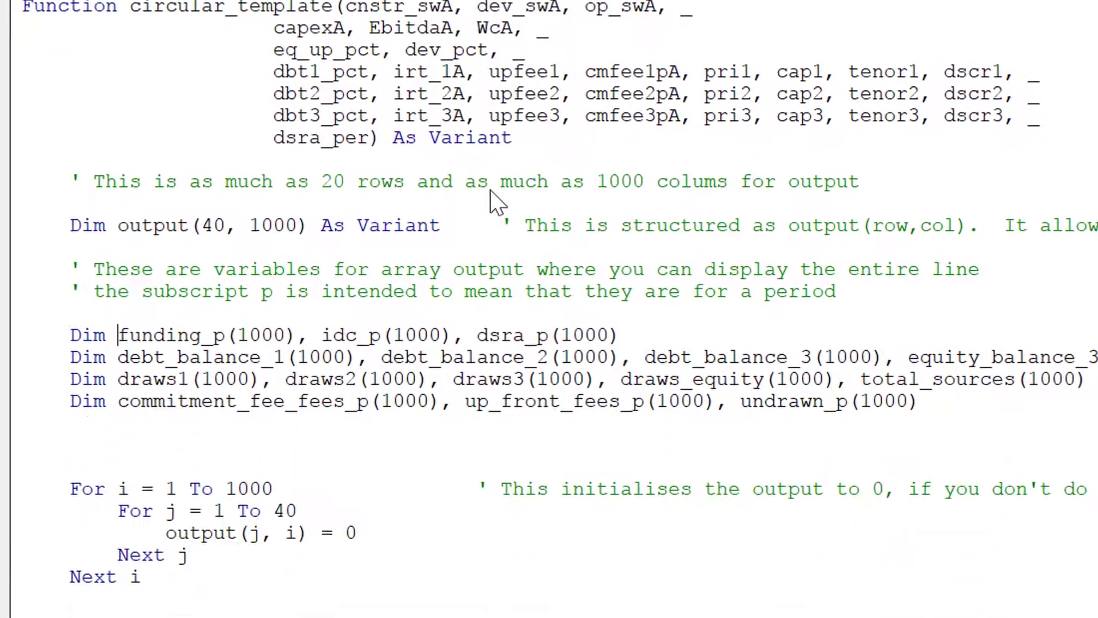
key(Right)
key(Right)
key(Right)
key(Right)
key(Right)
key(Right)
key(Right)
key(Right)
key(Right)
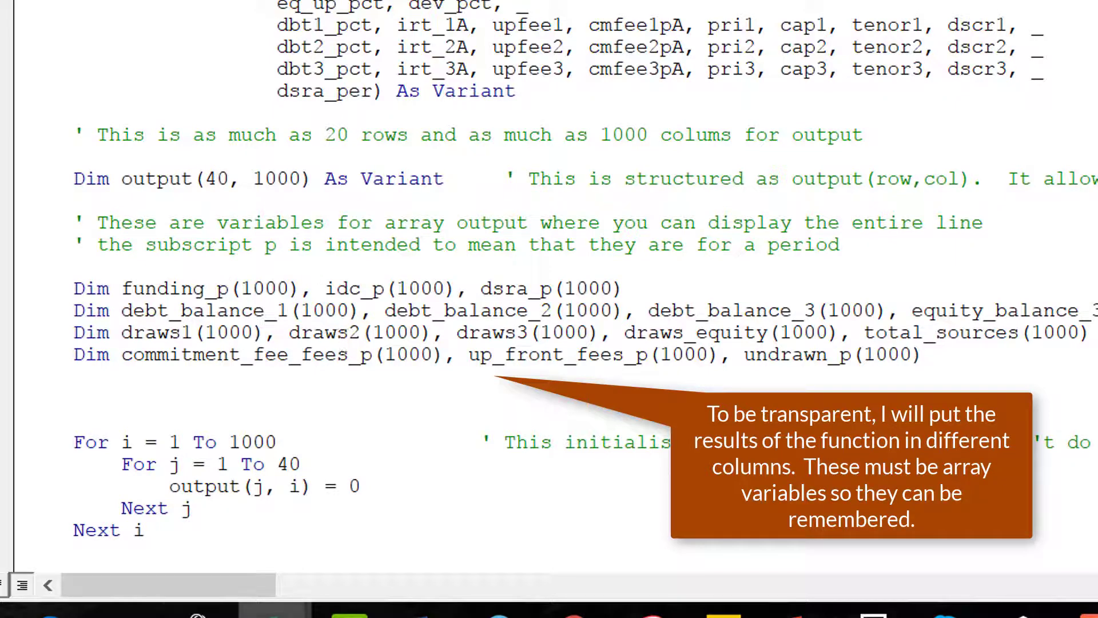
In the Solar Template workbook, review the funding uses and up-front equity rows around Total Funding Uses.
mouse_move(266, 609)
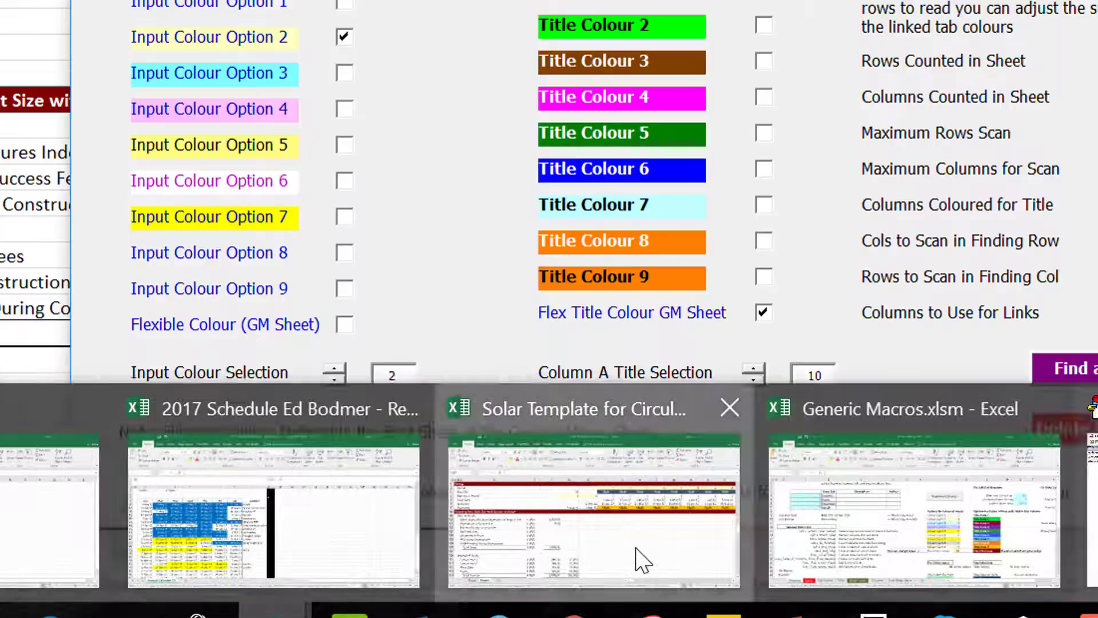
click(636, 548)
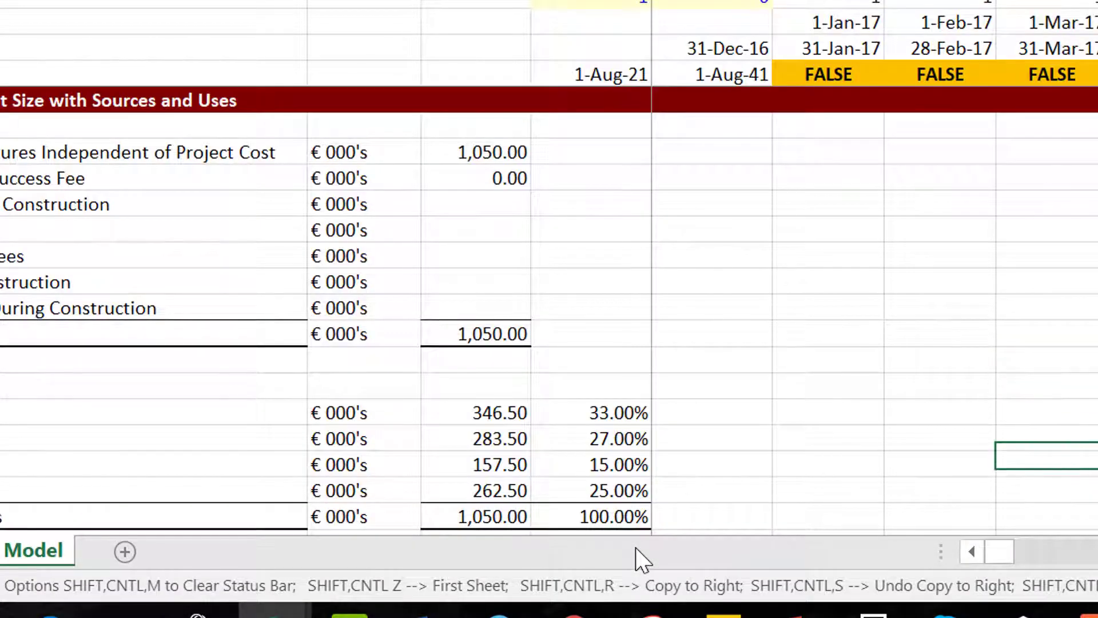
key(Down)
key(Down)
key(Down)
key(Down)
key(Down)
key(Down)
key(Down)
key(Down)
key(Down)
key(Down)
key(Down)
key(Down)
key(Down)
key(Down)
key(Down)
key(Down)
key(Down)
key(Down)
key(Down)
key(Down)
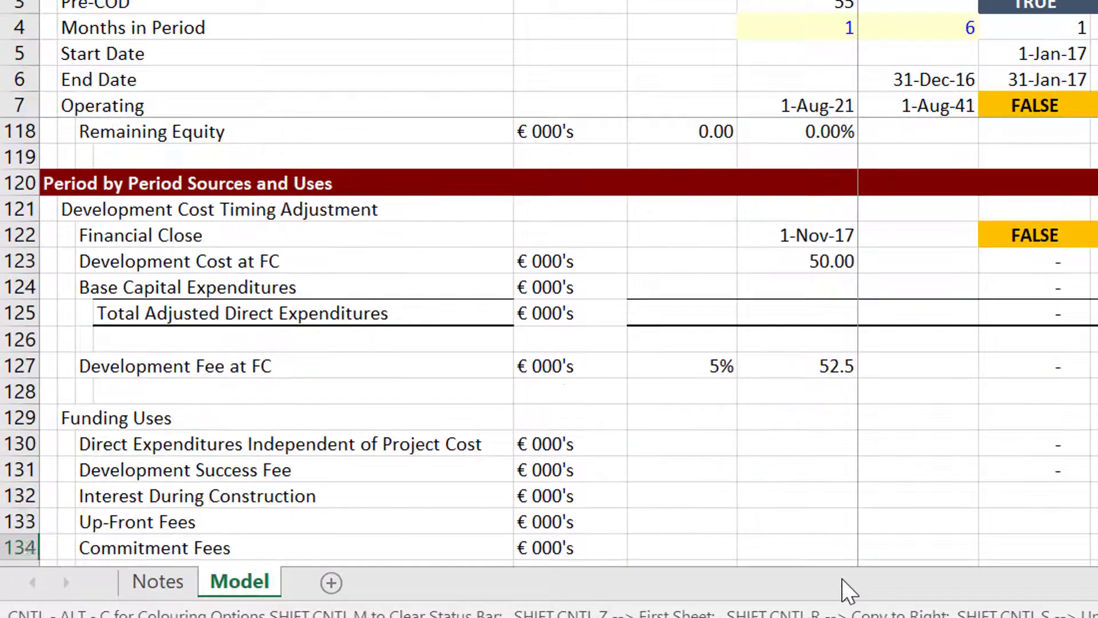
key(Up)
key(Up)
key(Down)
key(Down)
key(Down)
key(Down)
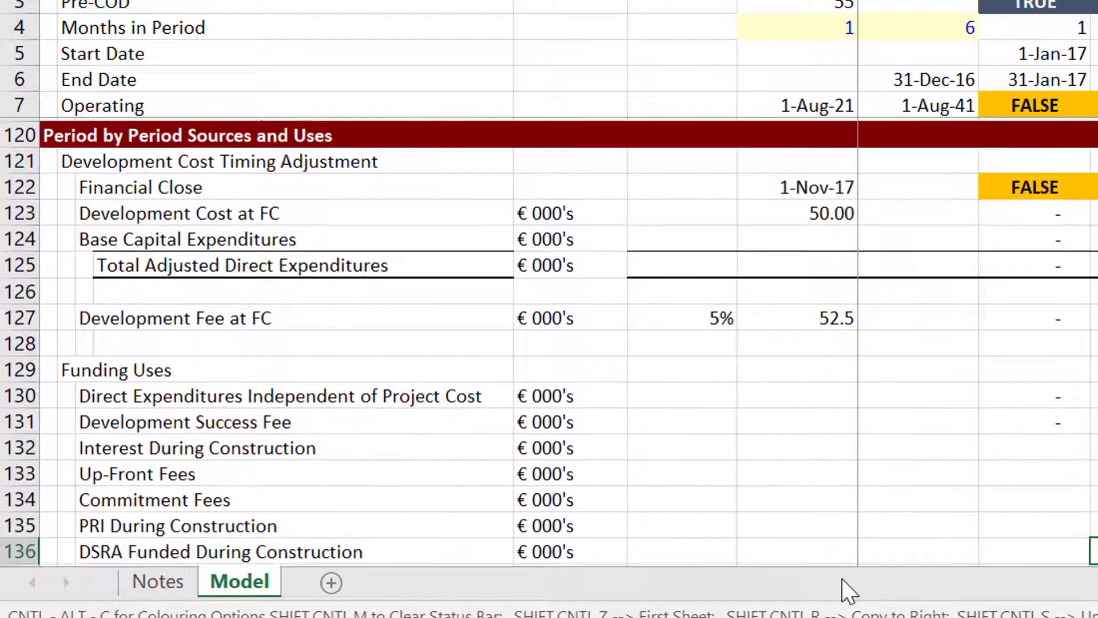
key(Down)
key(Down)
key(Left)
key(Left)
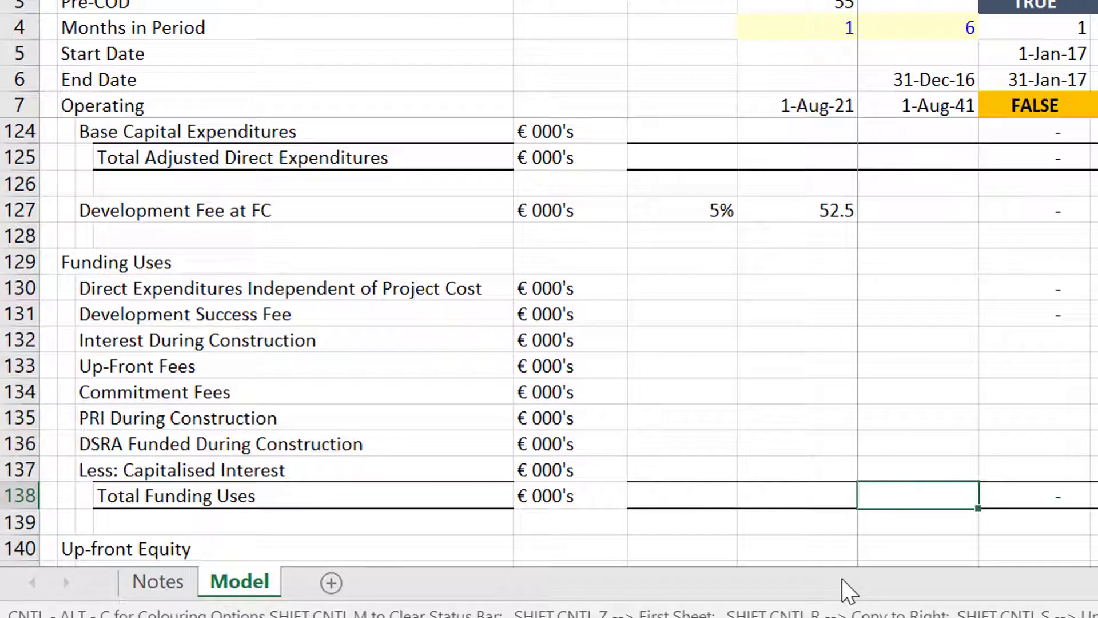
key(Right)
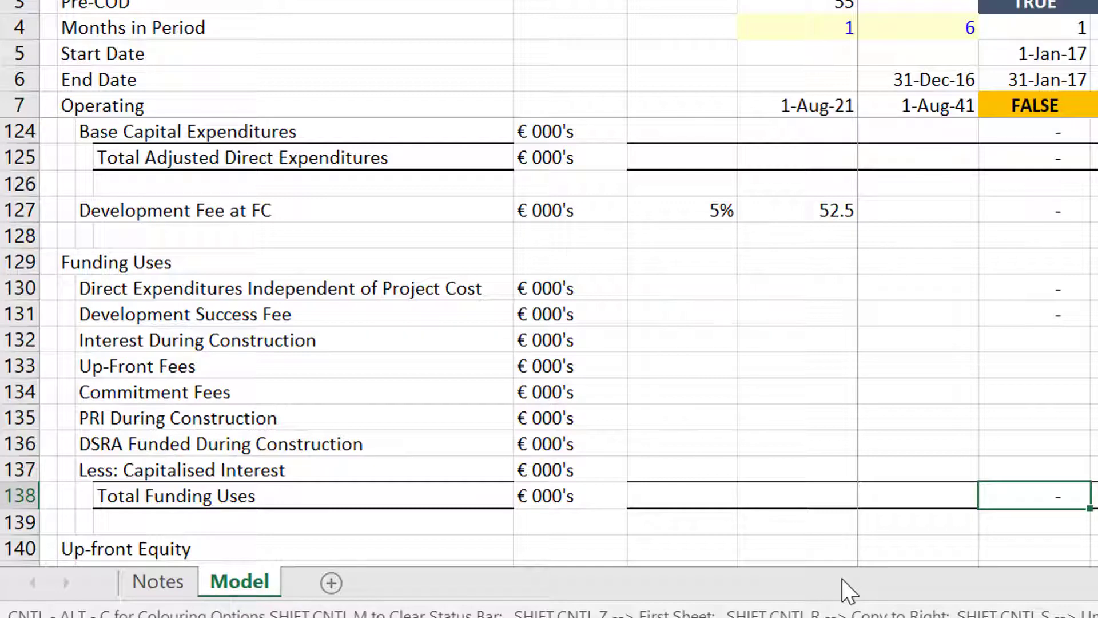
key(Down)
key(Down)
key(Down)
key(Down)
key(Down)
key(Down)
key(Down)
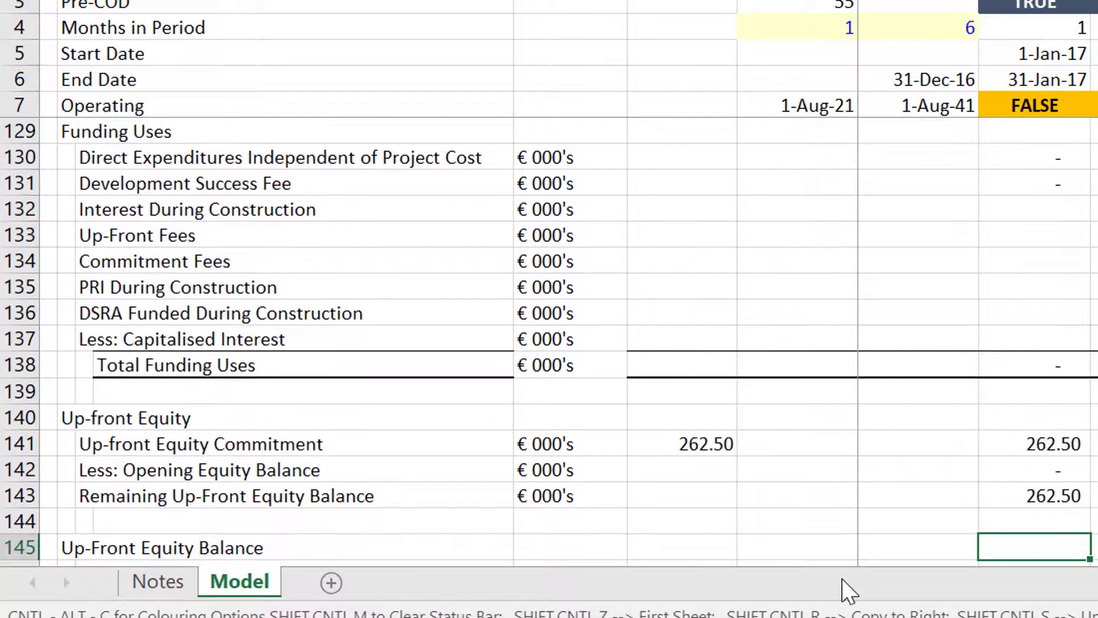
key(Up)
key(Up)
key(Up)
key(Up)
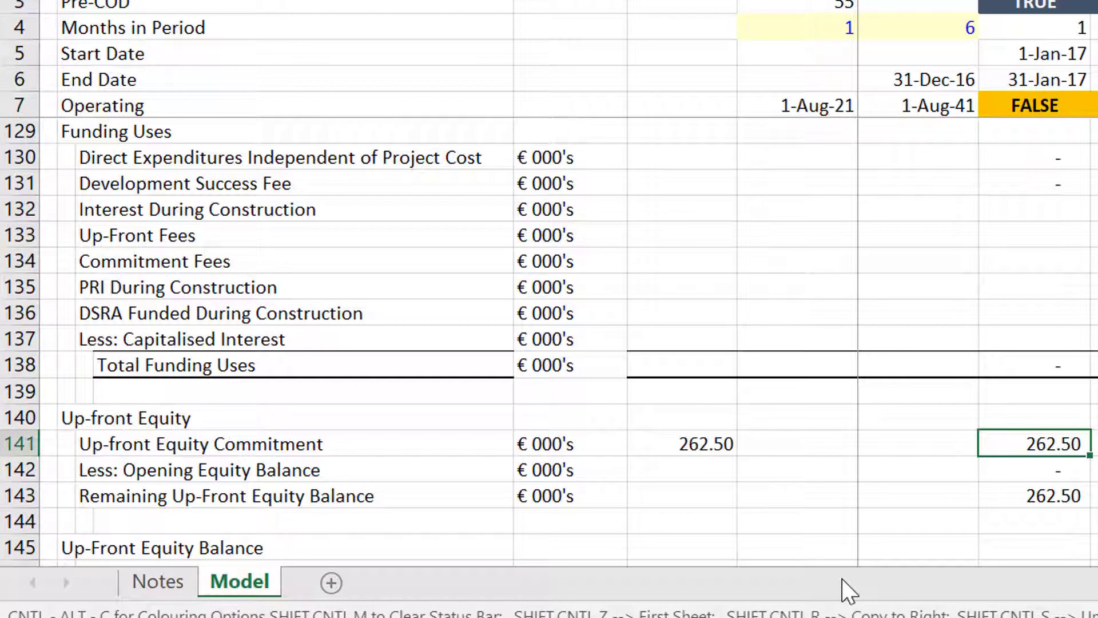
key(Down)
key(Down)
key(Down)
key(Down)
key(Down)
key(Down)
key(Down)
key(Down)
key(Up)
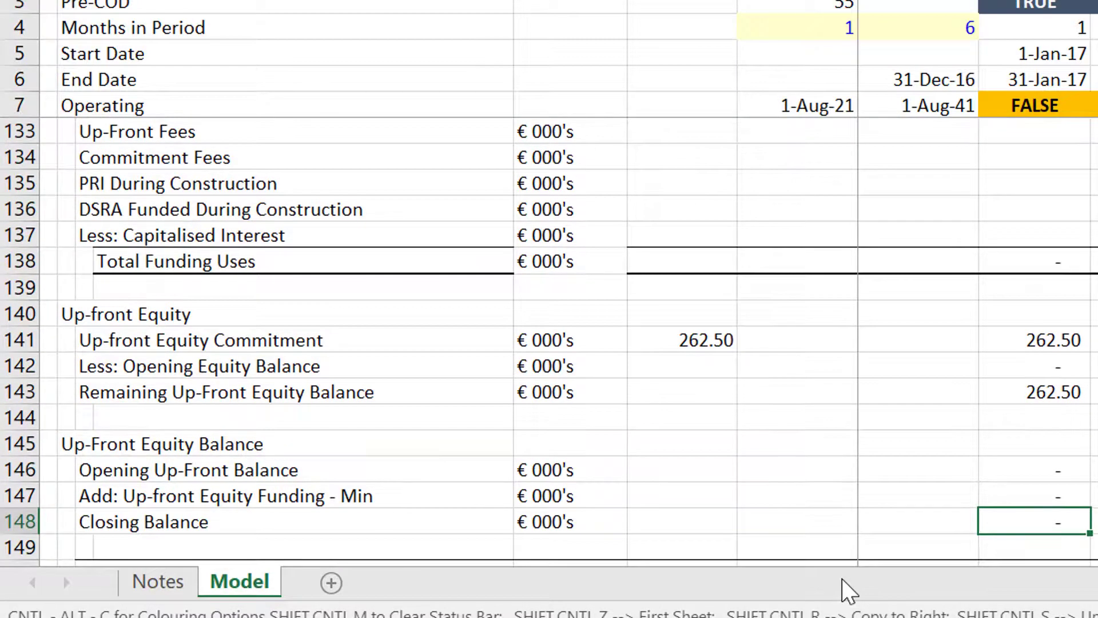
key(Up)
key(Up)
key(Up)
key(Up)
key(Up)
key(Up)
key(Up)
key(Up)
key(Up)
key(Up)
key(Up)
key(Up)
key(Up)
key(Down)
key(Down)
key(Down)
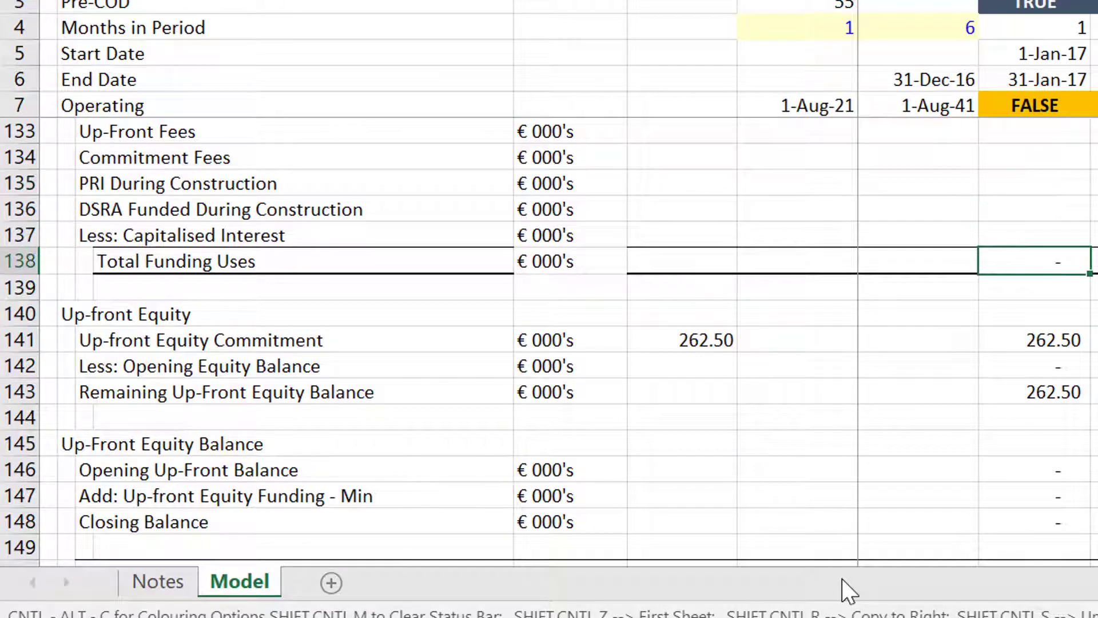
key(Down)
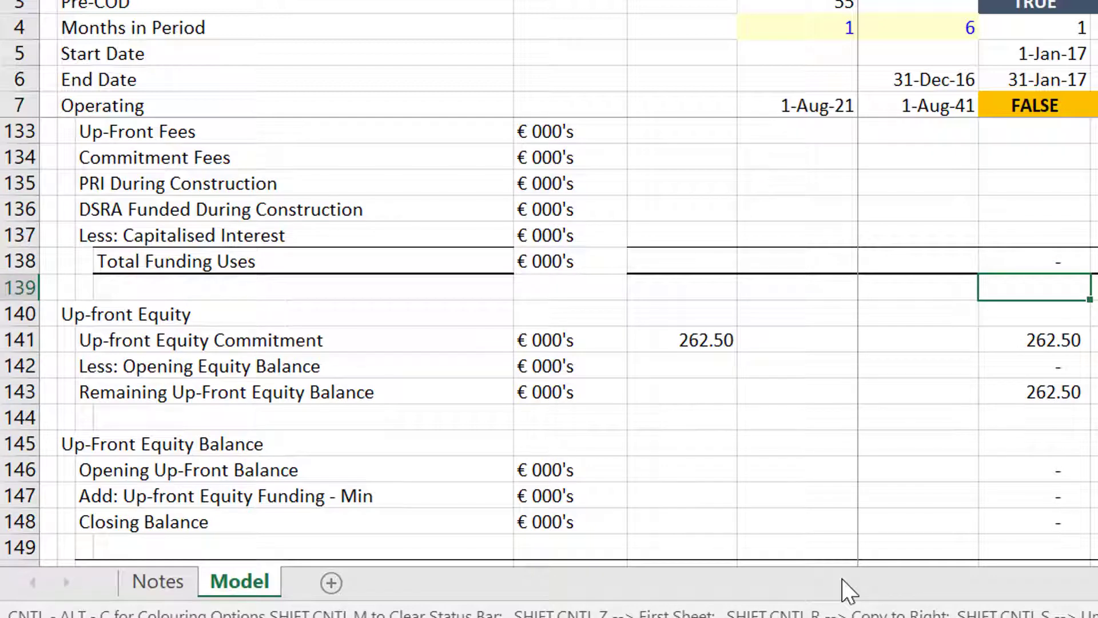
Insert a blank row below Total Funding Uses and label rows 139 and 138 'Fixed Funding'.
key(shift+space)
key(ctrl+shift+plus)
key(Left)
key(Left)
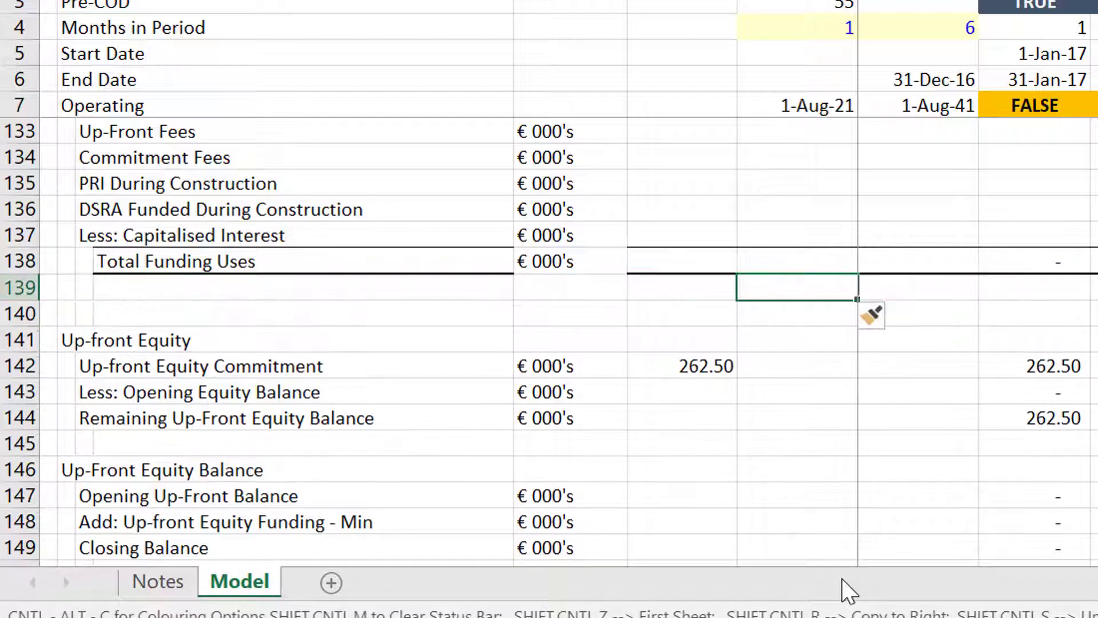
key(Left)
key(Left)
key(Left)
text(F)
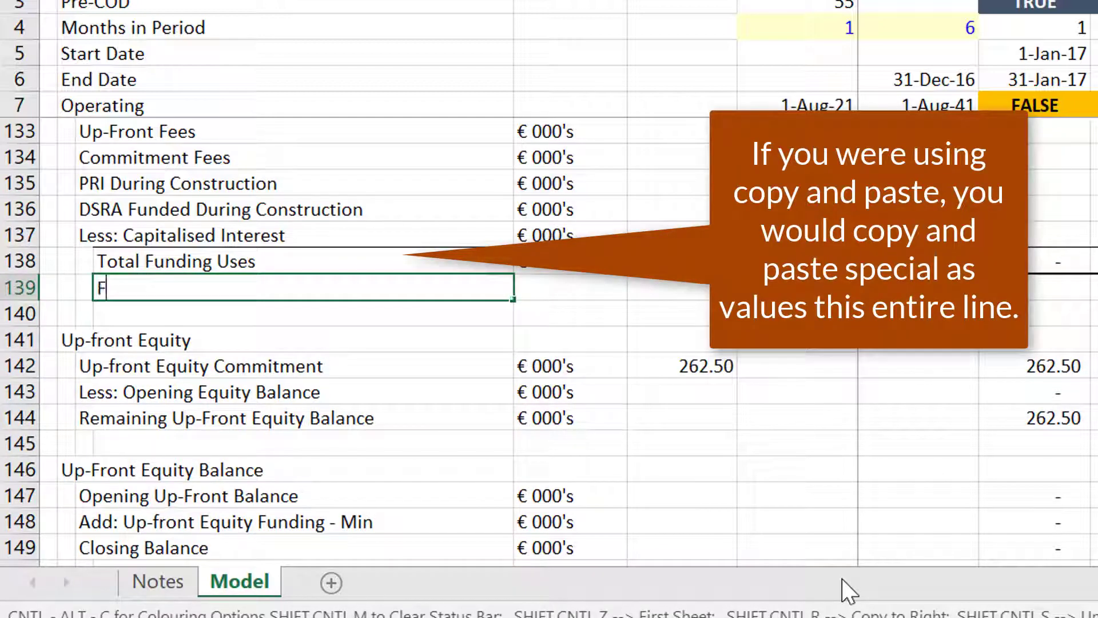
text(ixed Fun)
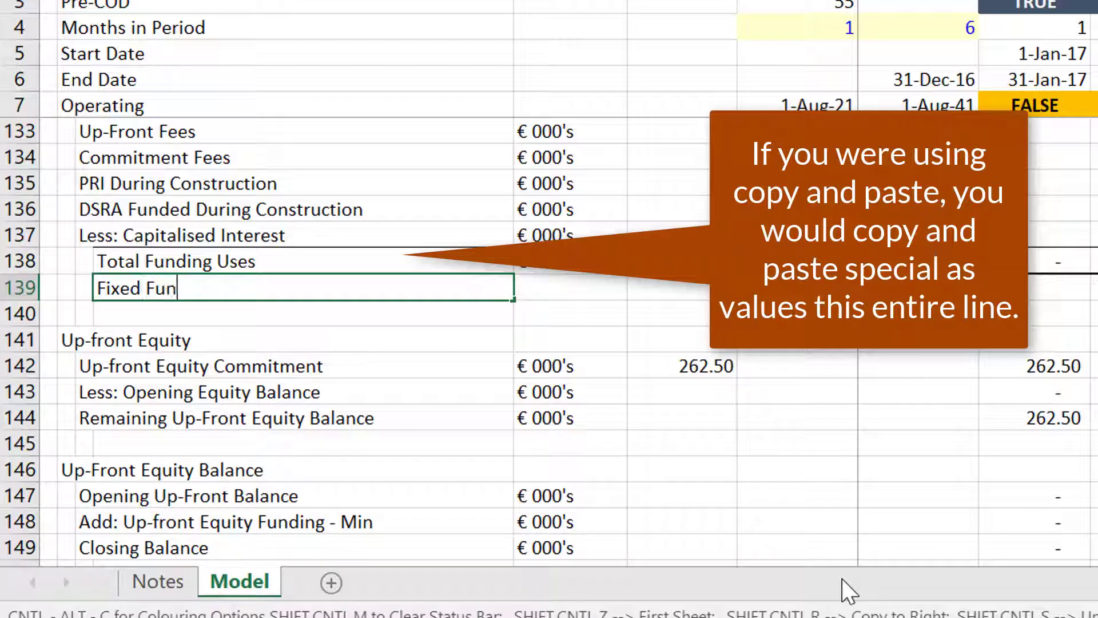
text(ding)
key(Return)
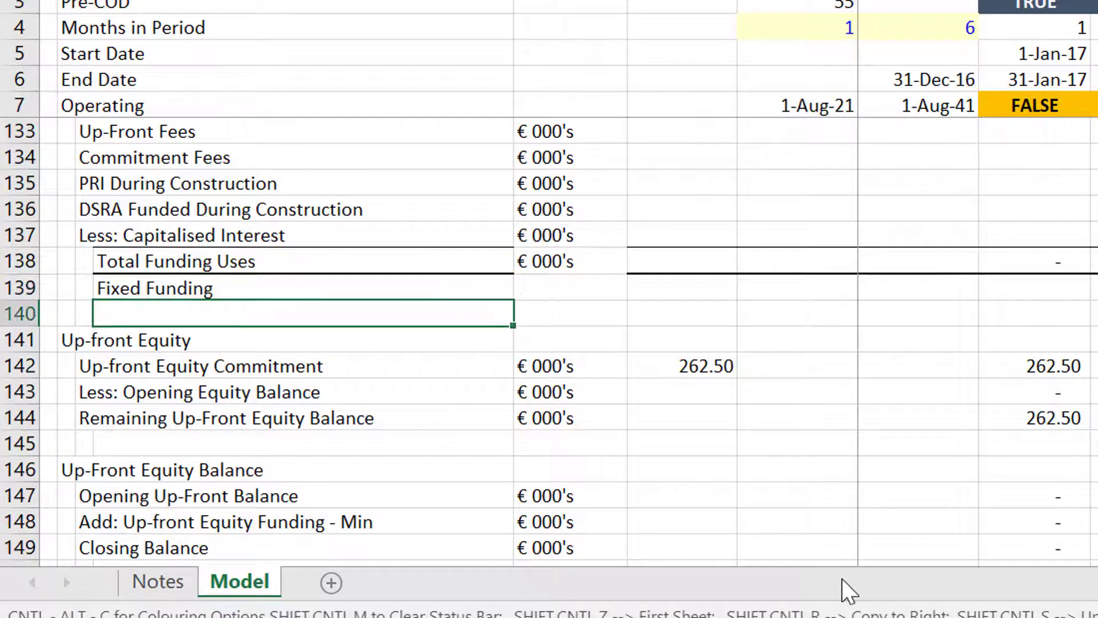
key(Up)
key(Up)
text(Fixed)
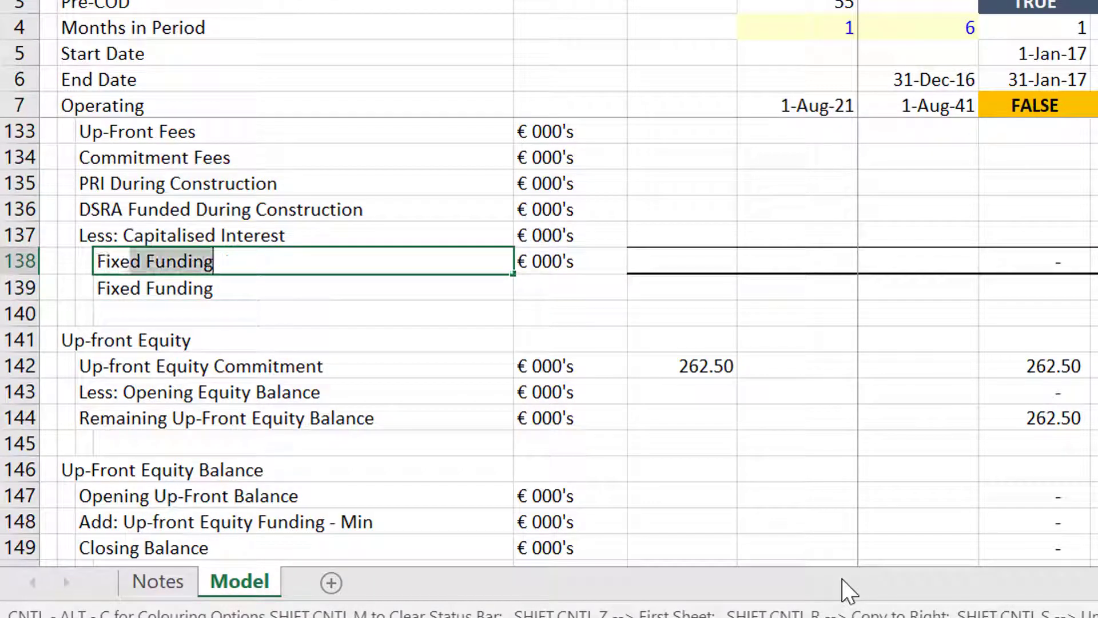
text(d Cfu)
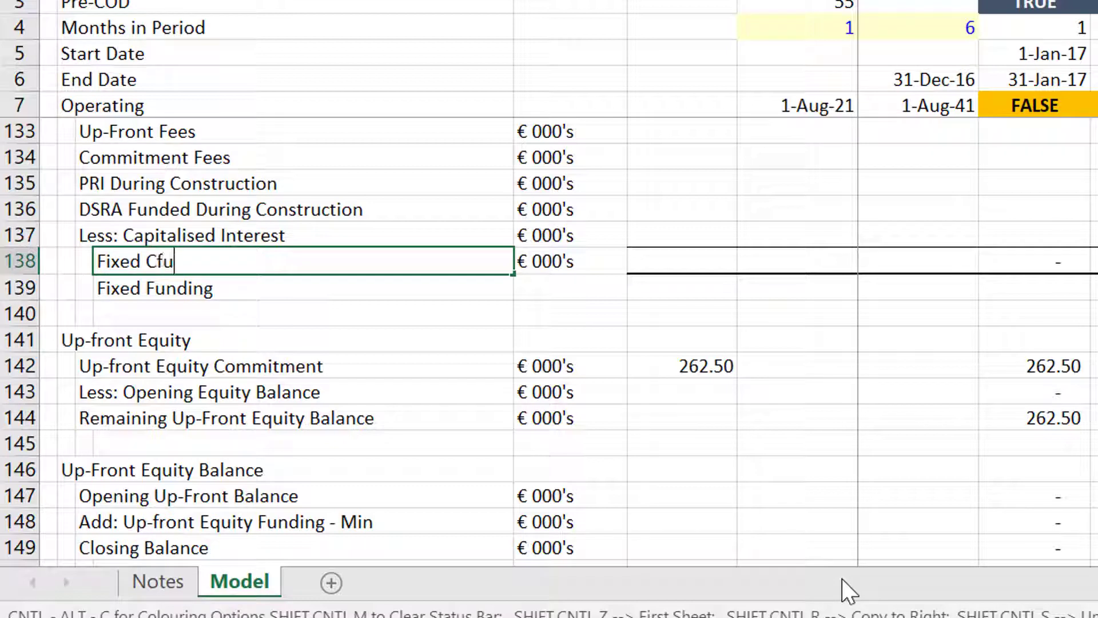
key(BackSpace)
key(BackSpace)
key(BackSpace)
text(Funding)
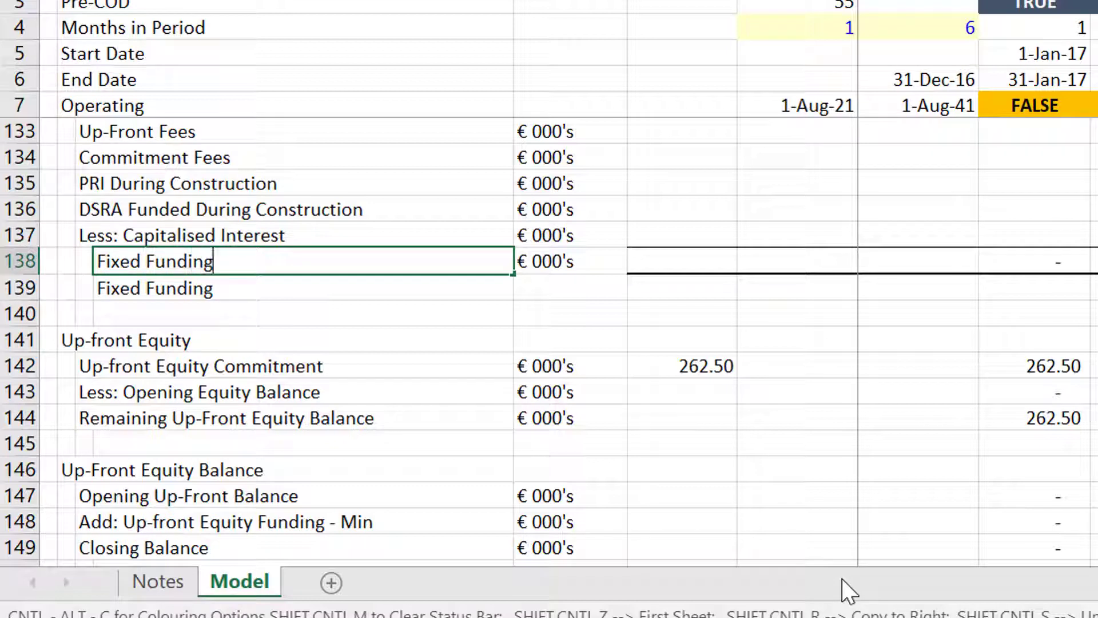
key(Return)
Add a 'Computed Funding' row whose value is a SUM of the funding cells up to row 130.
text(Co)
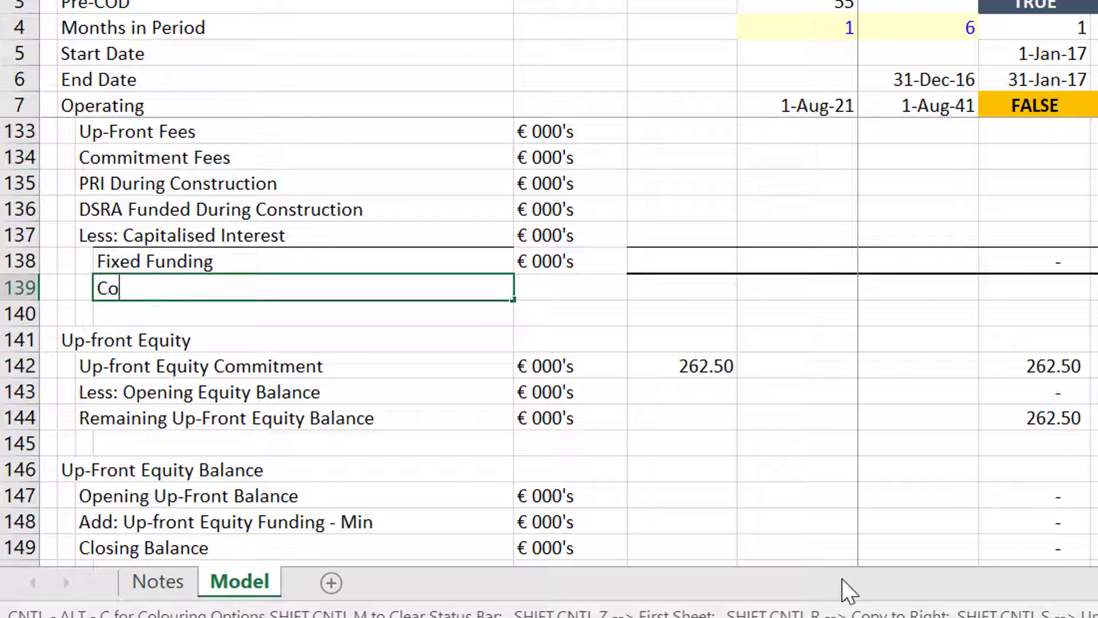
text(mputed F)
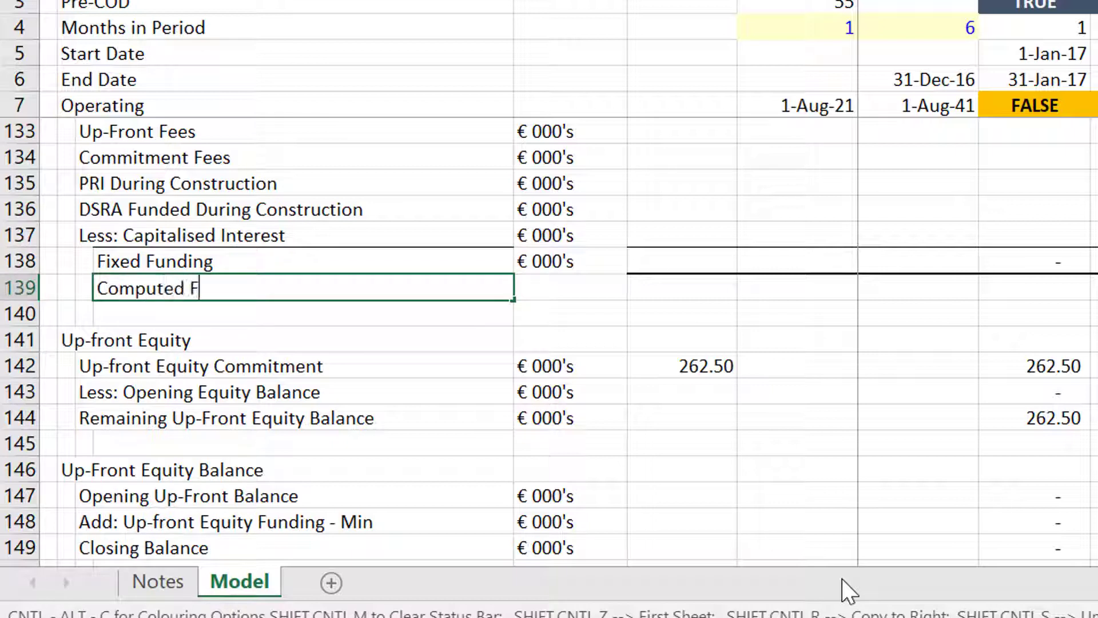
text(unding)
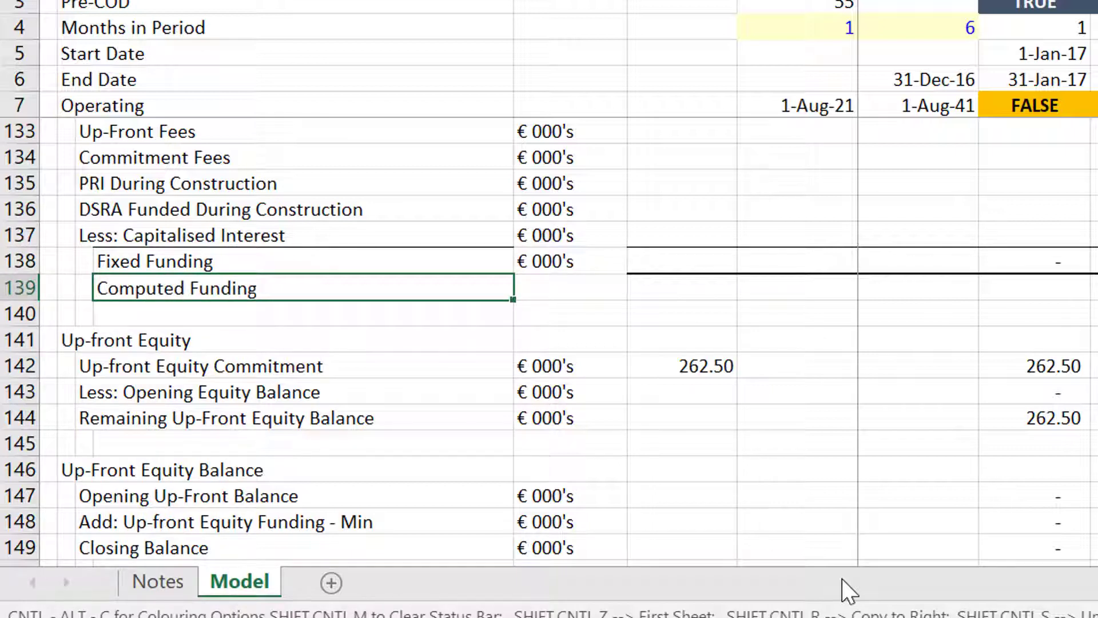
key(Right)
key(Right)
key(Right)
key(Right)
key(Right)
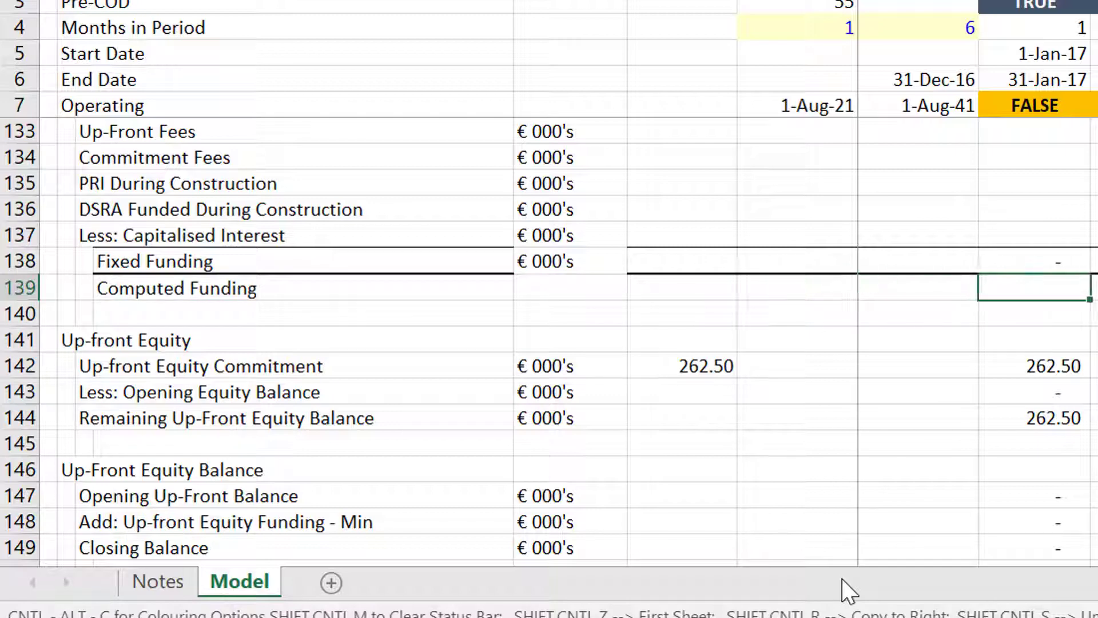
text(=su)
text(()
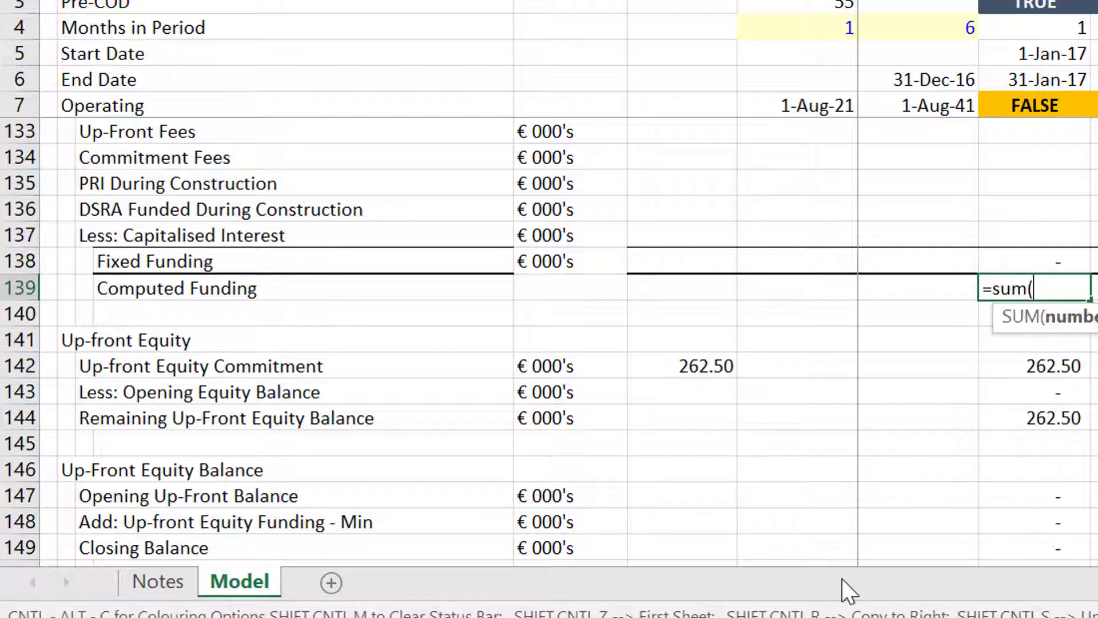
key(Up)
key(Up)
key(Up)
key(shift+Down)
key(shift+Up)
key(shift+Up)
key(shift+Up)
key(shift+Up)
key(shift+Up)
key(shift+Up)
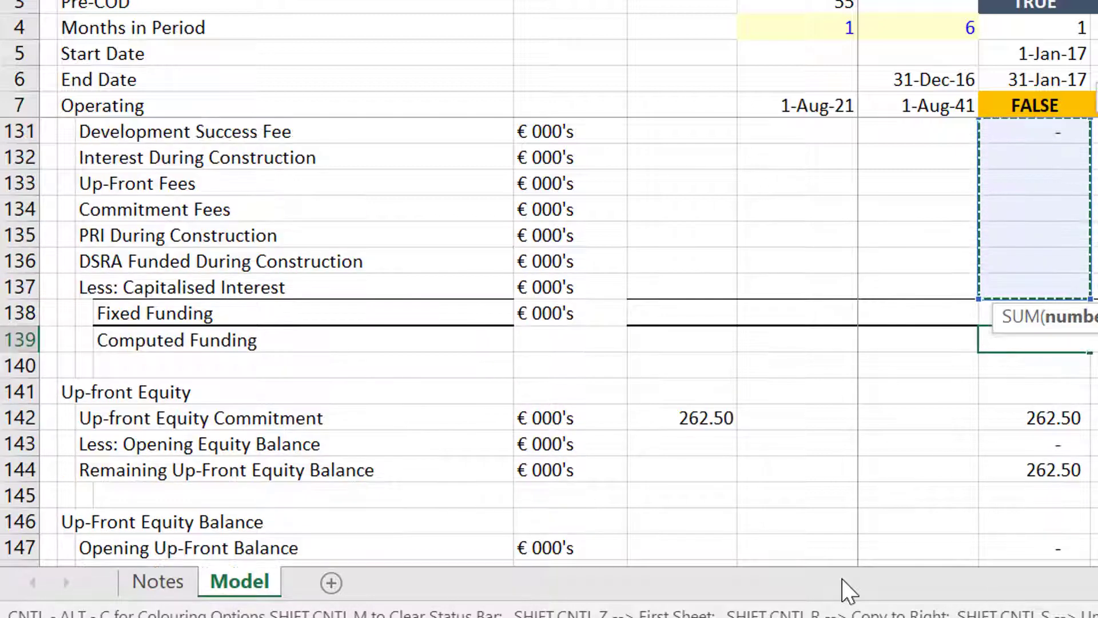
text())
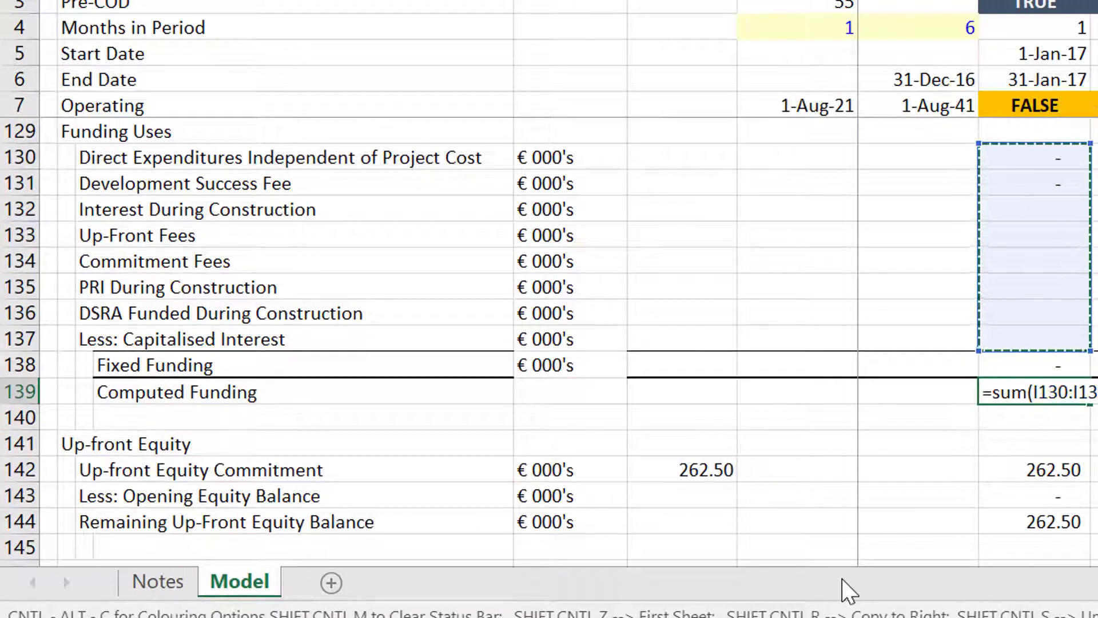
key(Return)
Insert a blank row below Computed Funding and label it 'Difference'.
key(Up)
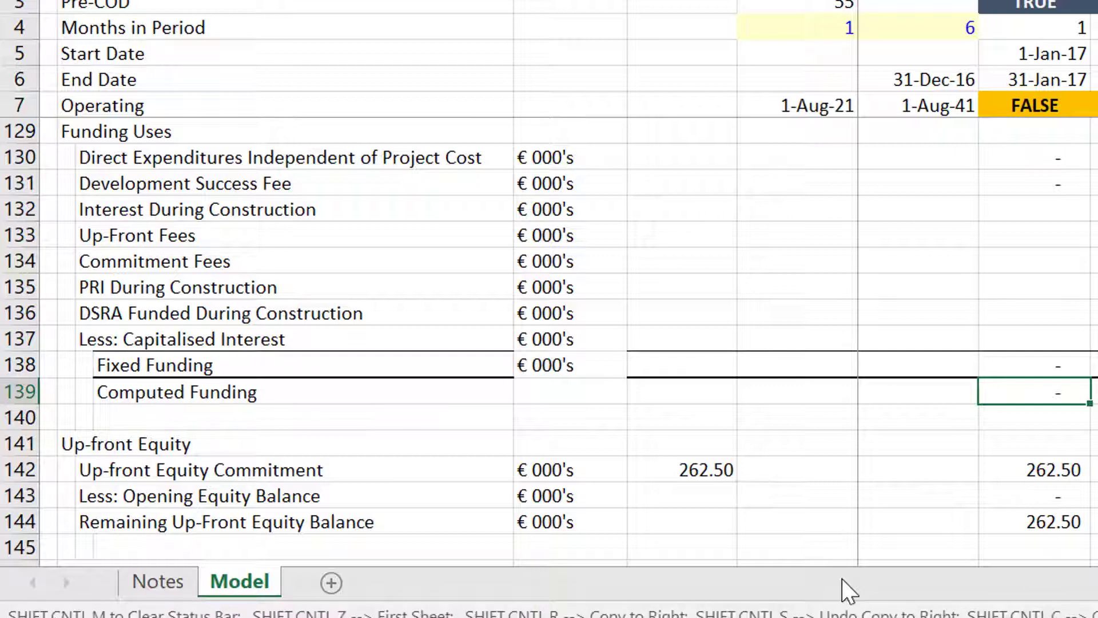
key(Up)
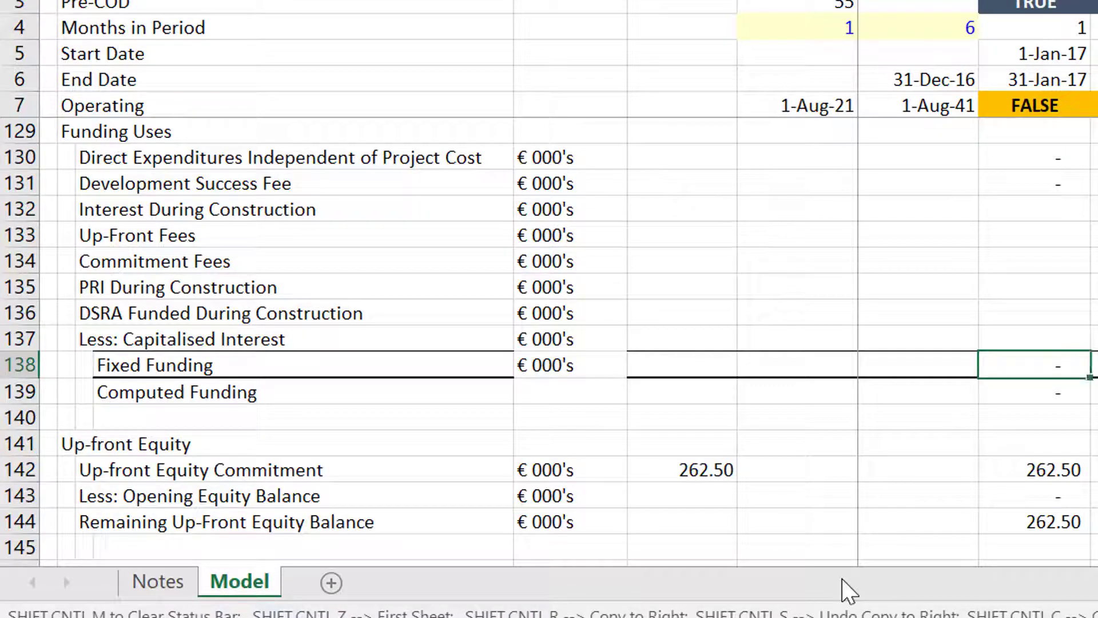
key(Down)
key(Down)
key(shift+space)
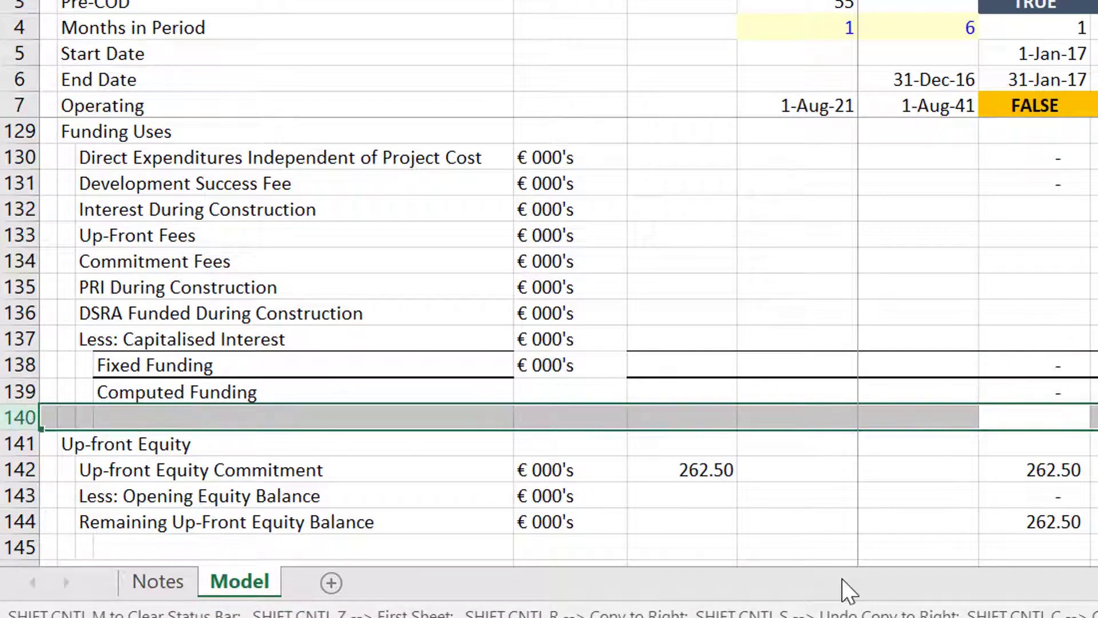
key(ctrl+plus)
key(Left)
key(Left)
key(Left)
key(Left)
key(Left)
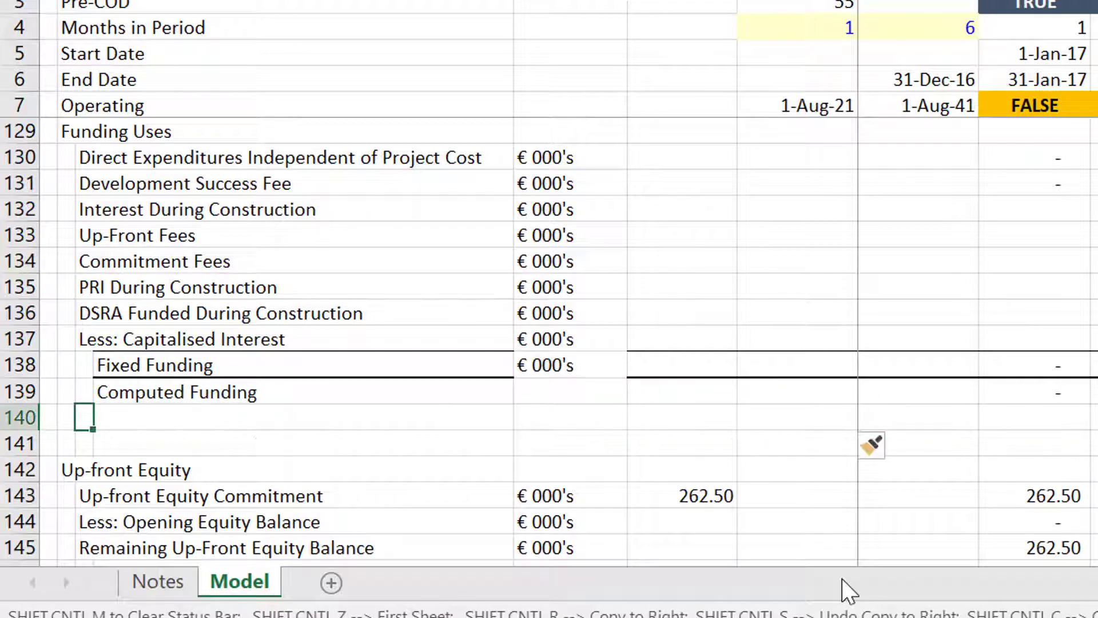
key(Right)
text(Difference)
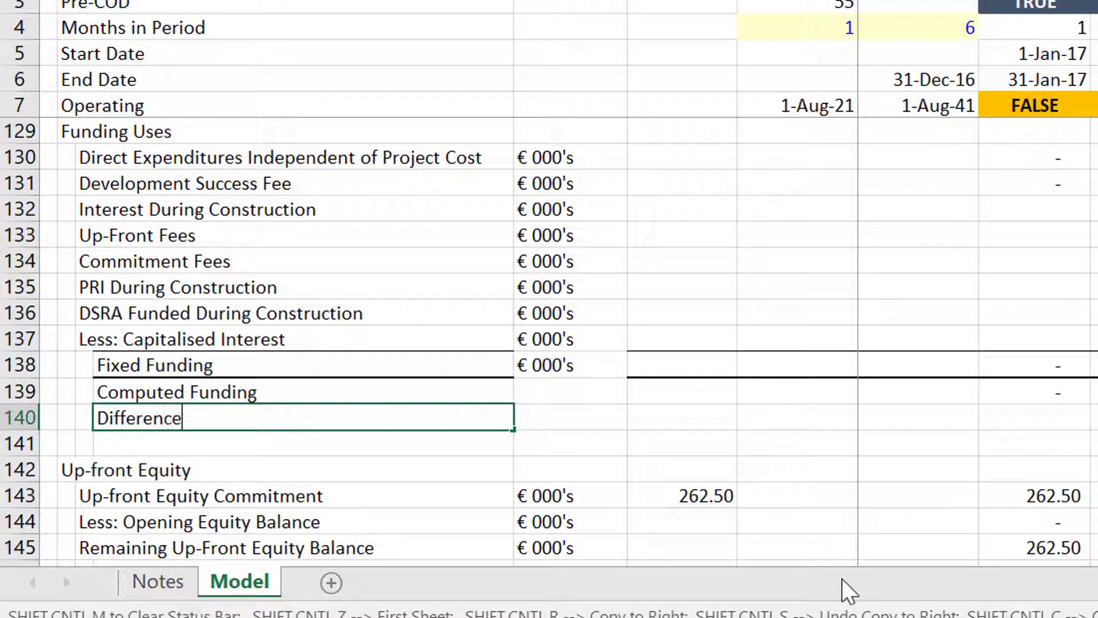
key(Return)
Enter the Difference formula as Fixed Funding minus Computed Funding.
key(Up)
key(Right)
key(Right)
key(Right)
key(Right)
key(Right)
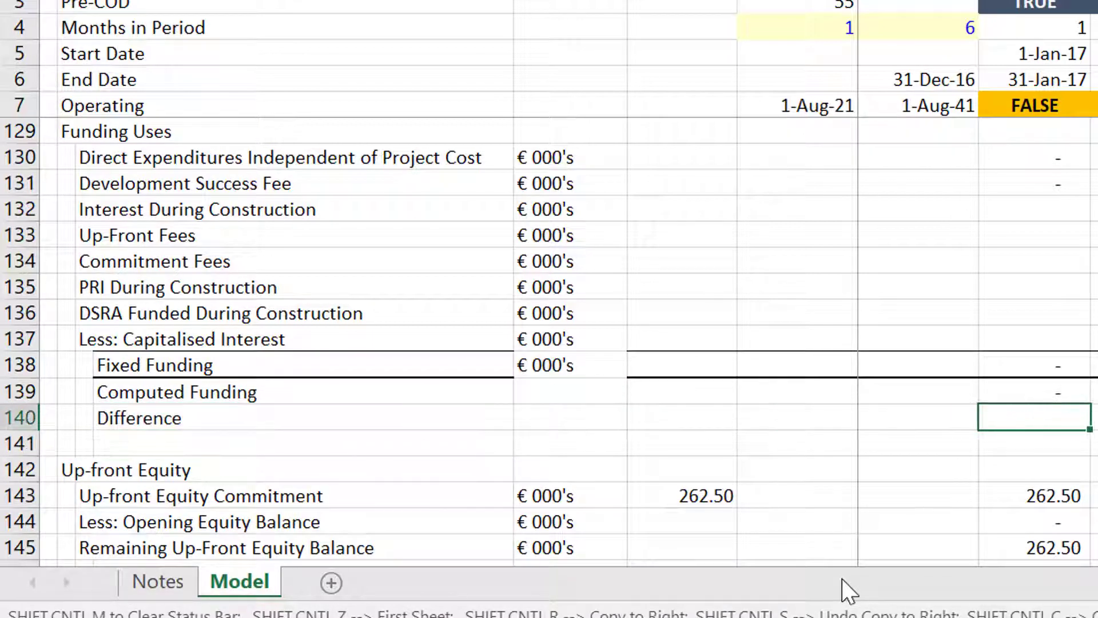
text(=)
key(Up)
key(Up)
text(-)
key(Up)
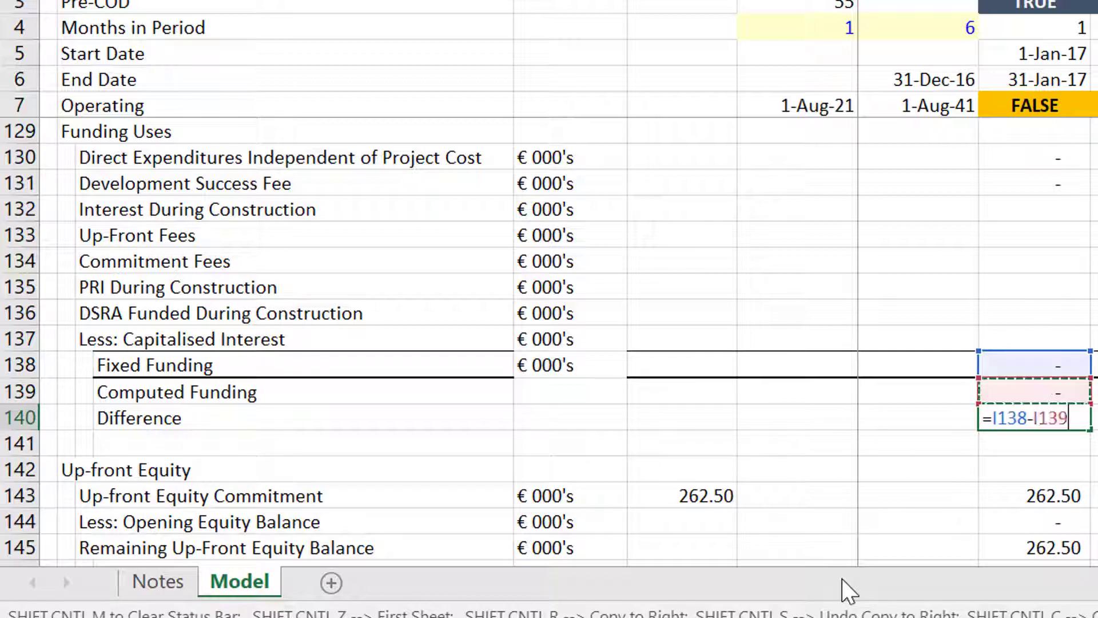
key(Return)
key(Up)
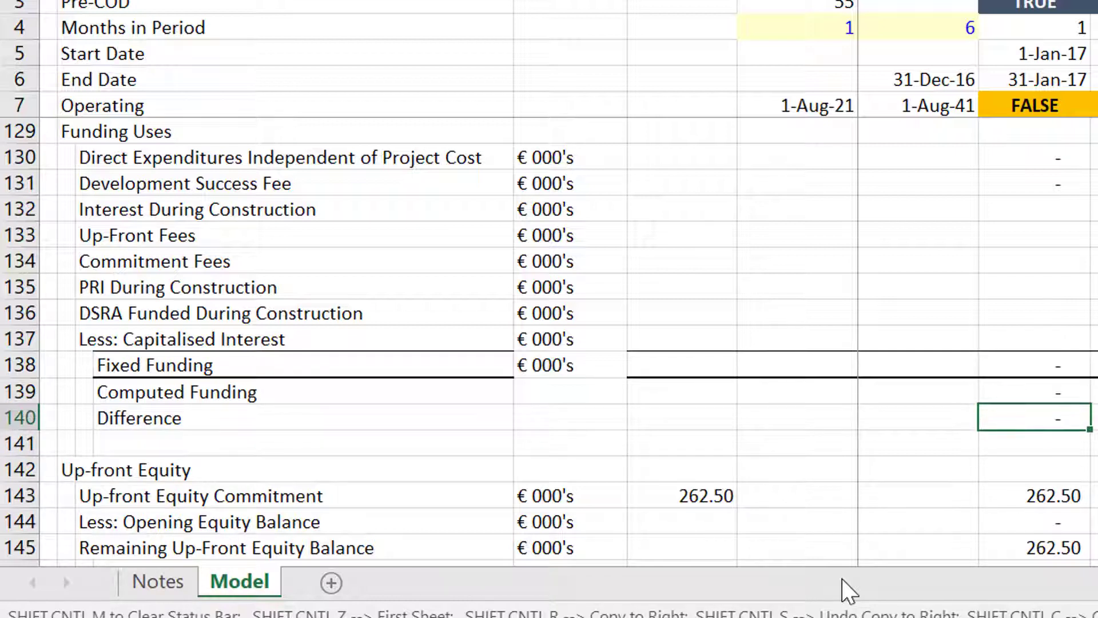
Append ' (from UDF)' to the Fixed Funding label in row 138.
key(Up)
key(Up)
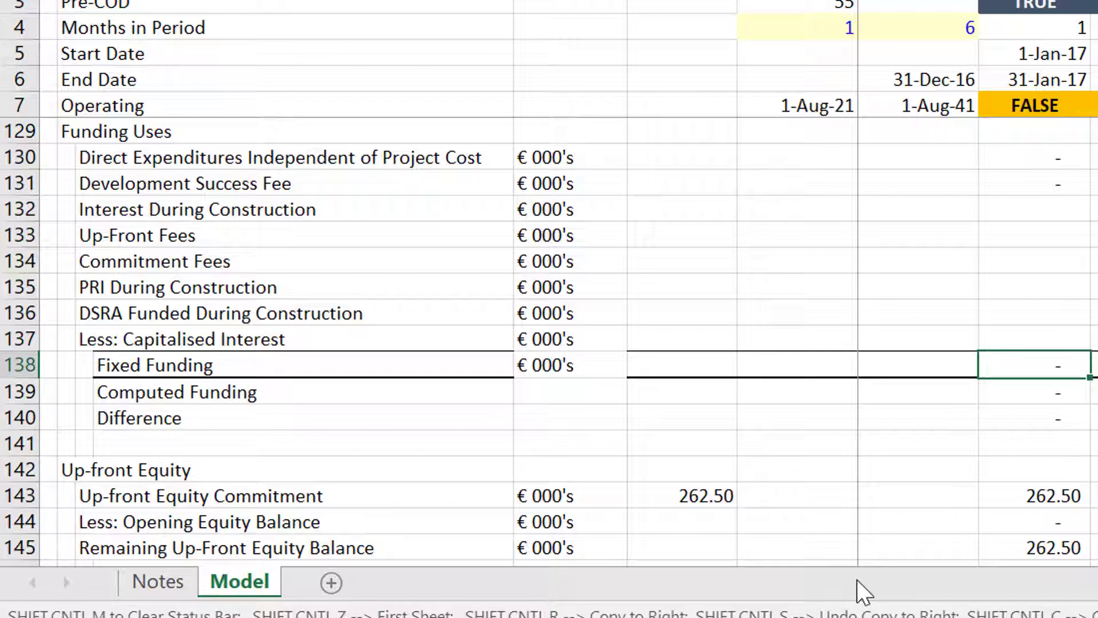
key(Down)
key(Down)
key(Down)
key(Down)
key(Down)
key(Up)
key(Left)
key(Left)
key(Left)
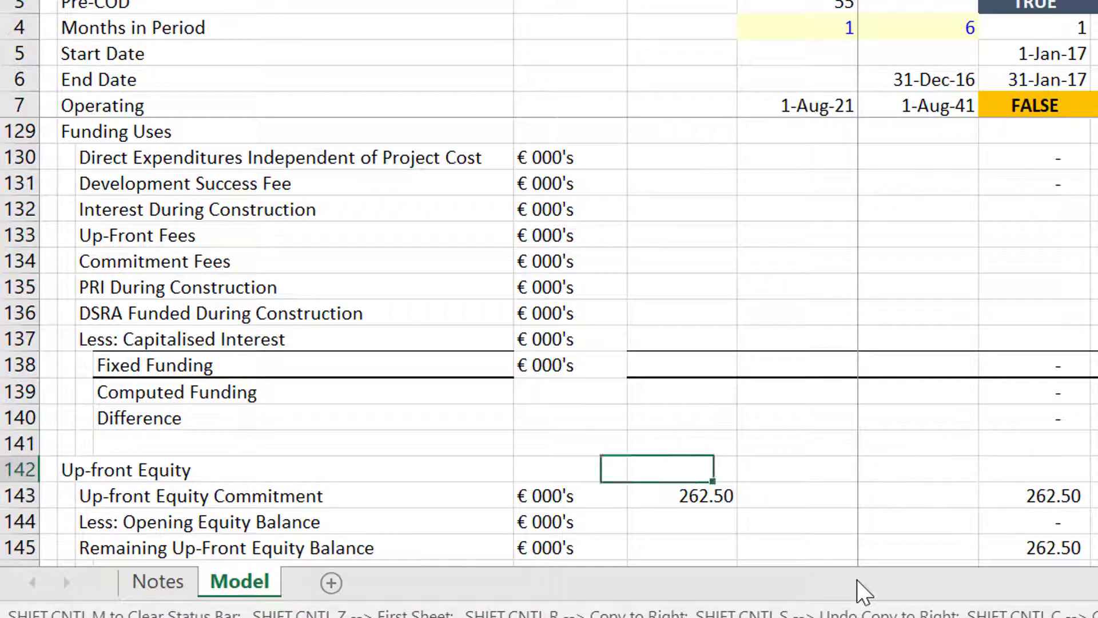
key(Up)
key(Left)
key(Left)
key(Left)
key(Left)
key(Up)
key(Up)
key(Up)
key(Right)
key(Right)
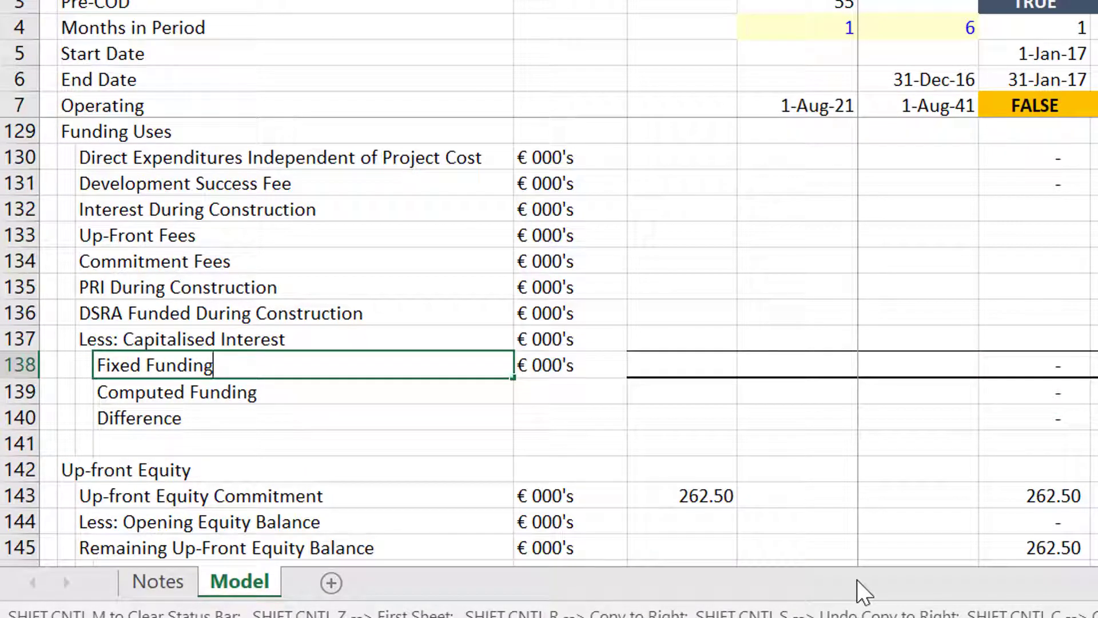
text((from UDF Fu)
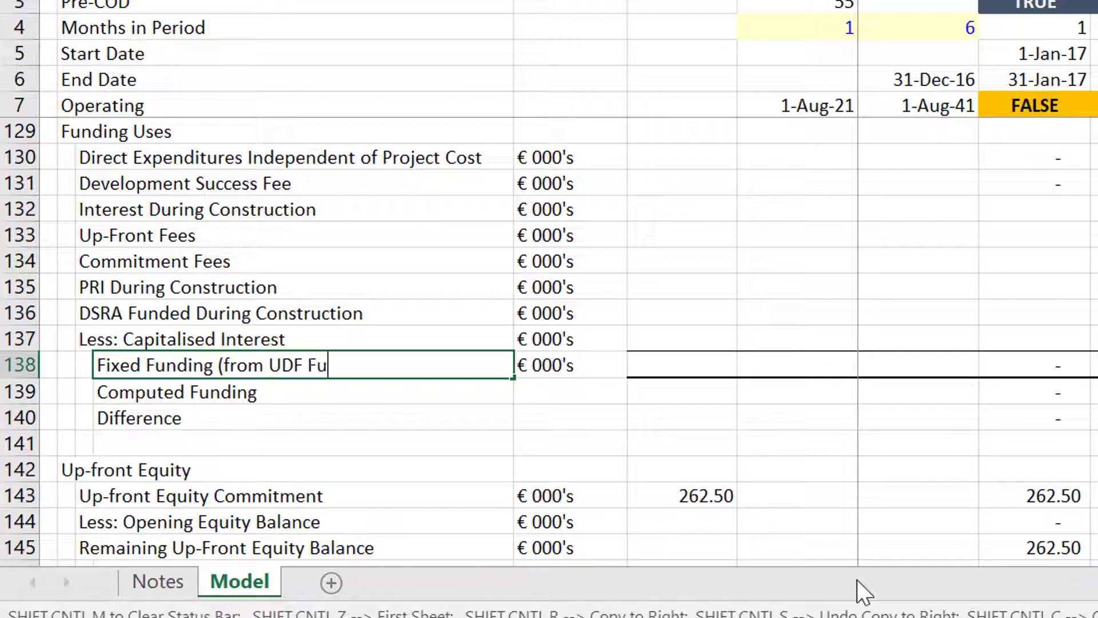
key(BackSpace)
key(BackSpace)
text())
key(Return)
key(Down)
key(Down)
key(Down)
key(Down)
key(Down)
key(Down)
key(Down)
key(Down)
key(Down)
key(Down)
key(Down)
key(Down)
key(Down)
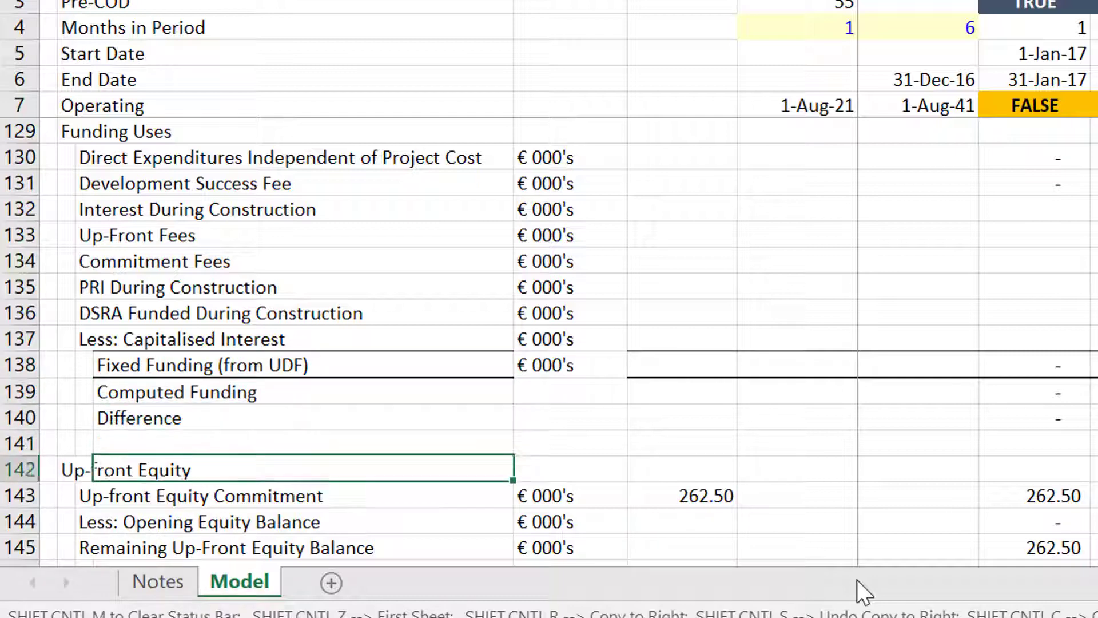
Select the empty rows 162–171 below Total Equity Funding.
key(Down)
key(Down)
key(Down)
key(Down)
key(Down)
key(Down)
key(Down)
key(Down)
key(Down)
key(Down)
key(Down)
key(Down)
key(Down)
key(Down)
key(Down)
key(Down)
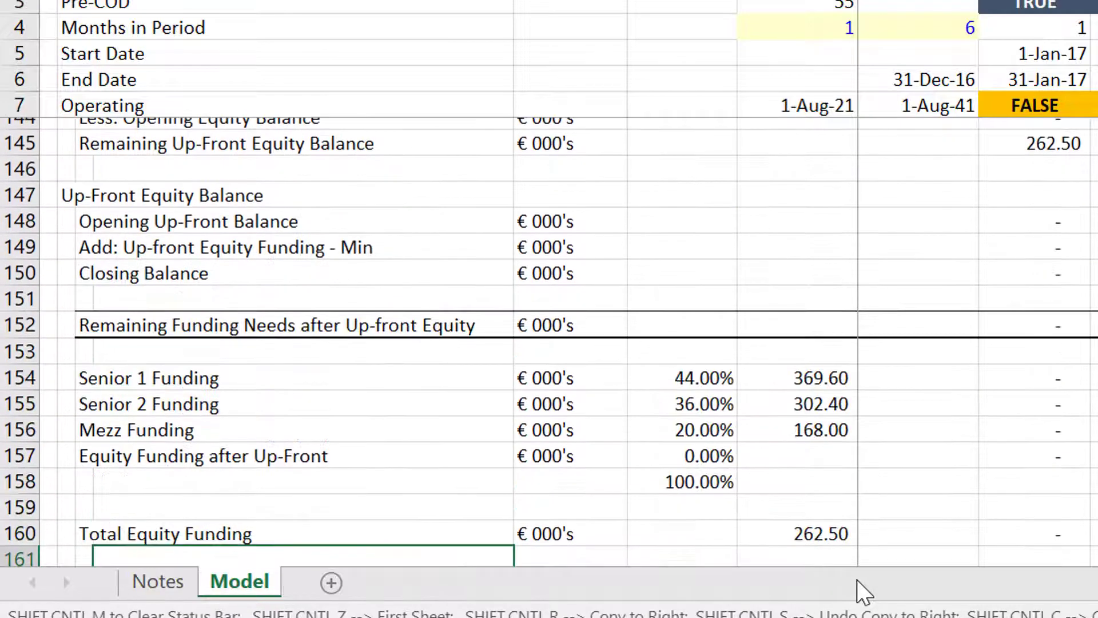
key(Up)
key(Up)
key(Up)
key(Up)
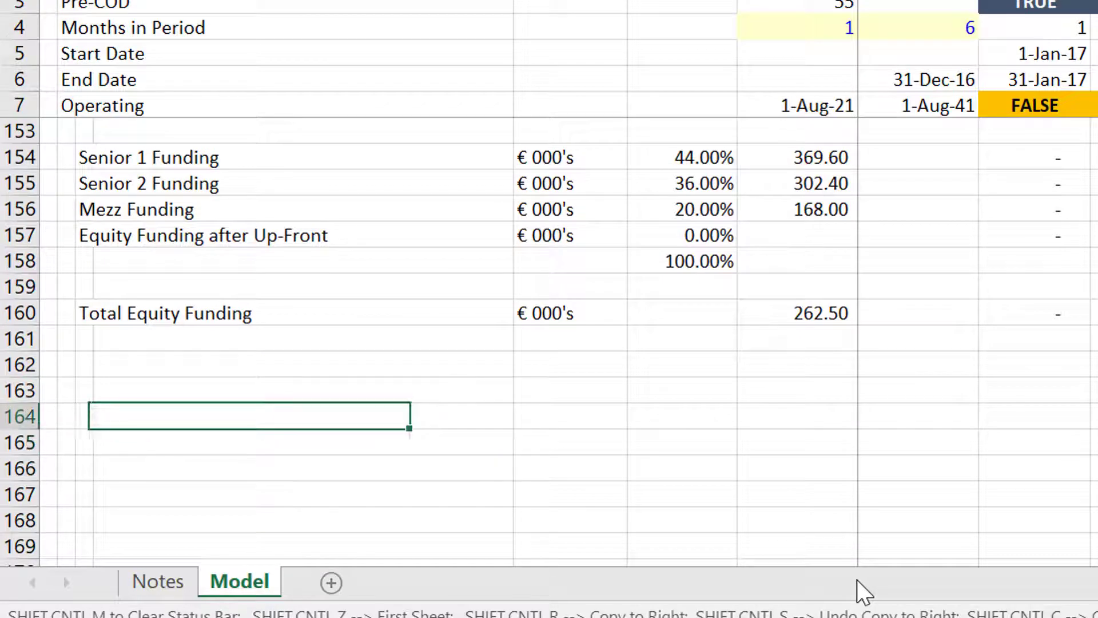
key(Left)
key(Left)
key(Up)
key(Up)
key(shift+Down)
key(shift+Down)
key(shift+Down)
key(shift+Down)
key(shift+Down)
key(shift+Down)
key(shift+Down)
key(shift+Down)
key(shift+Down)
key(shift+Down)
key(shift+Down)
key(shift+Down)
key(shift+Down)
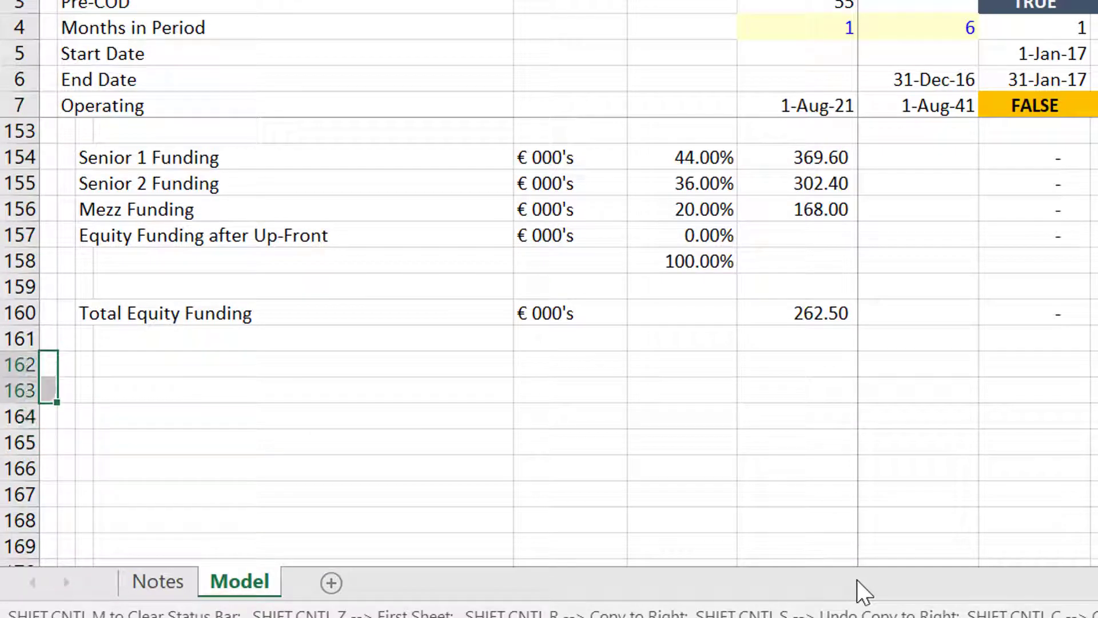
key(Up)
key(Up)
key(Right)
key(Right)
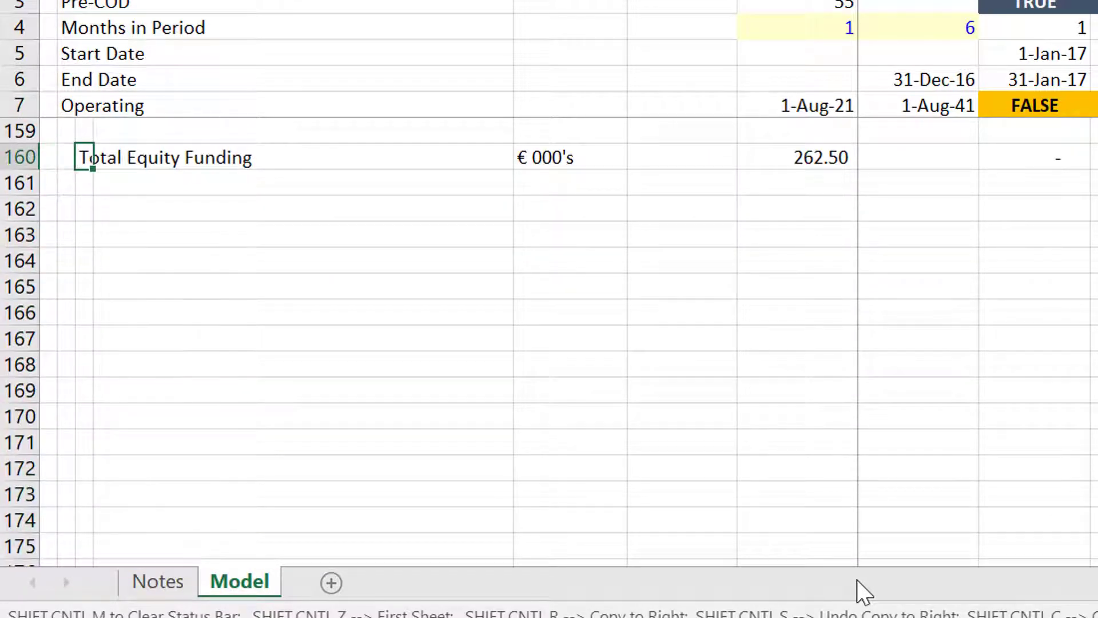
key(ctrl+Right)
key(ctrl+Right)
key(ctrl+Right)
key(ctrl+Right)
key(Up)
key(Up)
key(Up)
key(Up)
key(Up)
key(Up)
key(Up)
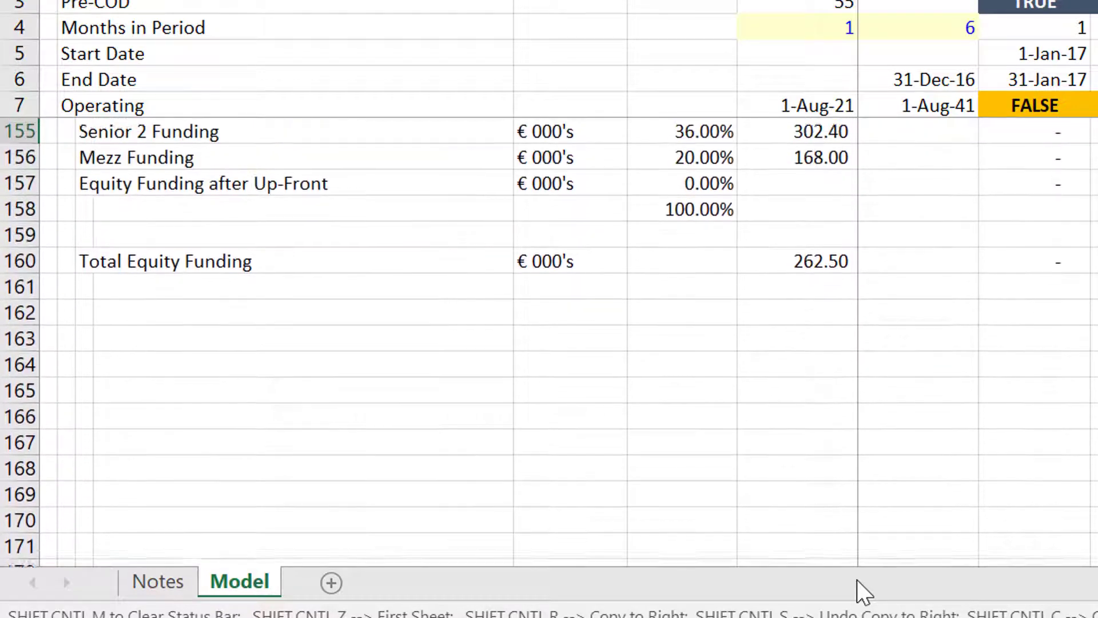
key(Down)
key(Down)
key(Down)
key(Down)
key(Down)
key(Down)
key(Down)
key(Down)
key(Down)
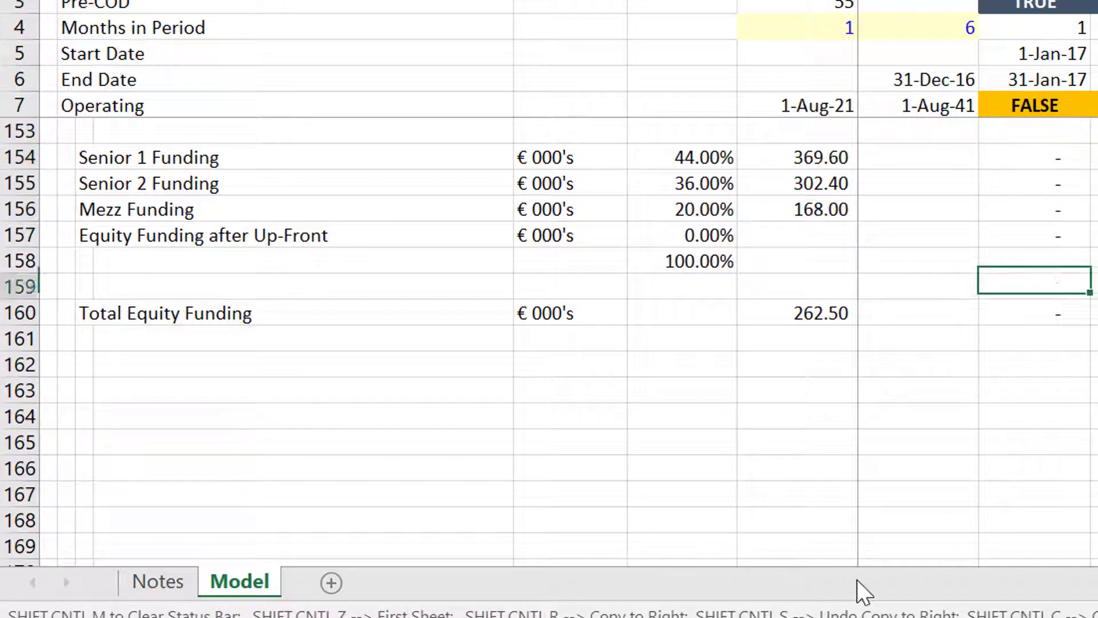
key(shift+Down)
key(shift+Down)
key(shift+Down)
key(shift+Down)
key(shift+Down)
key(shift+Down)
key(shift+Down)
key(shift+Down)
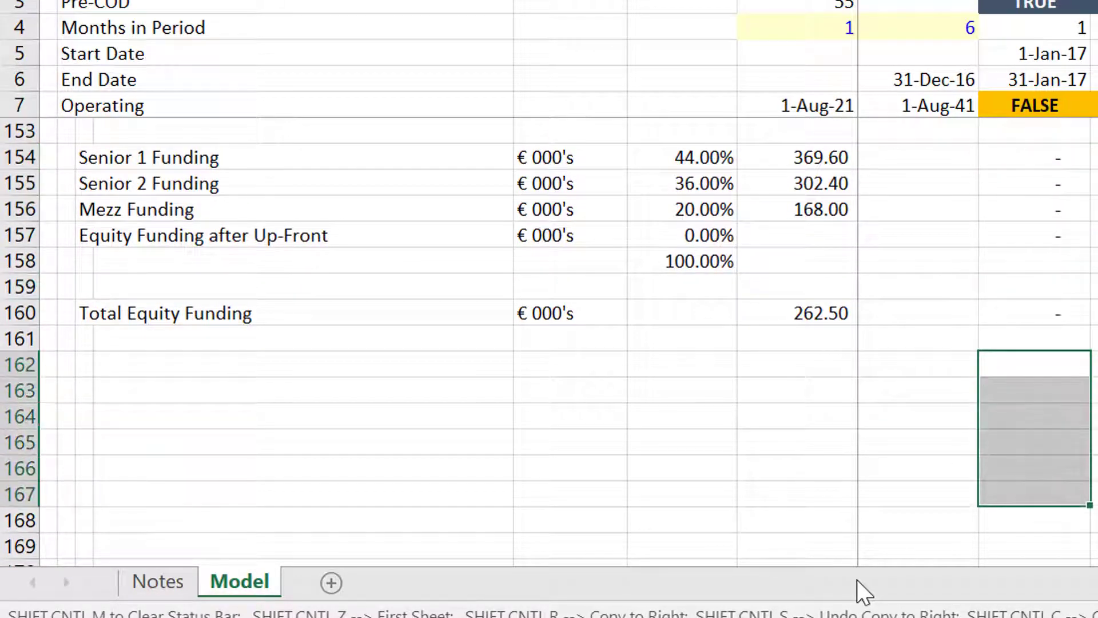
key(shift+Down)
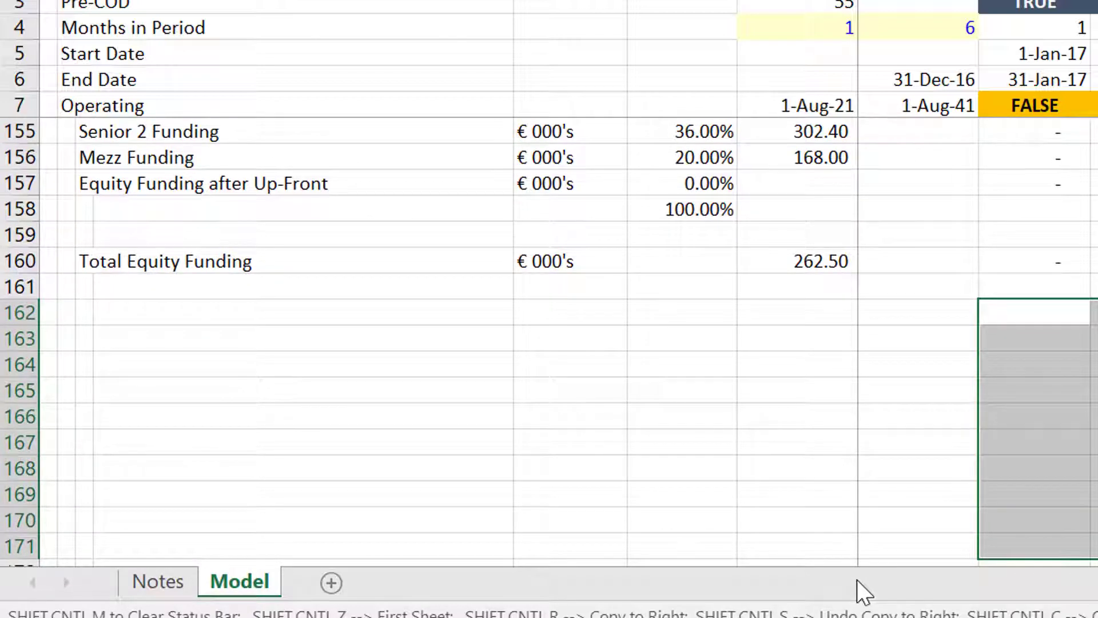
Dismiss the circular reference warning and click row 168 below the funding table.
key(Left)
key(Left)
key(Right)
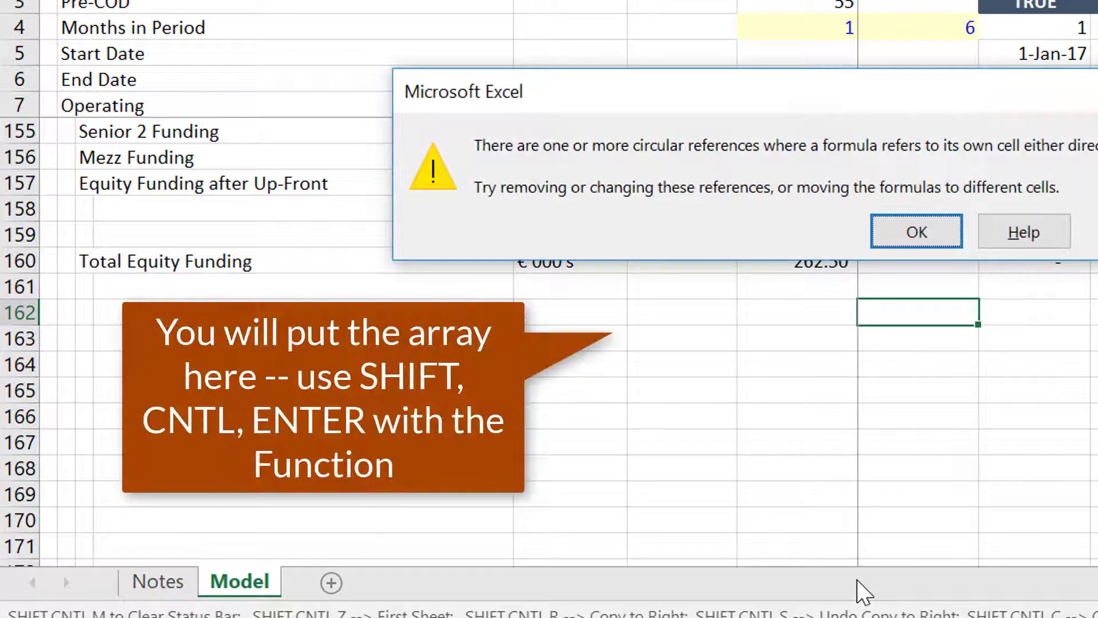
click(910, 234)
click(863, 468)
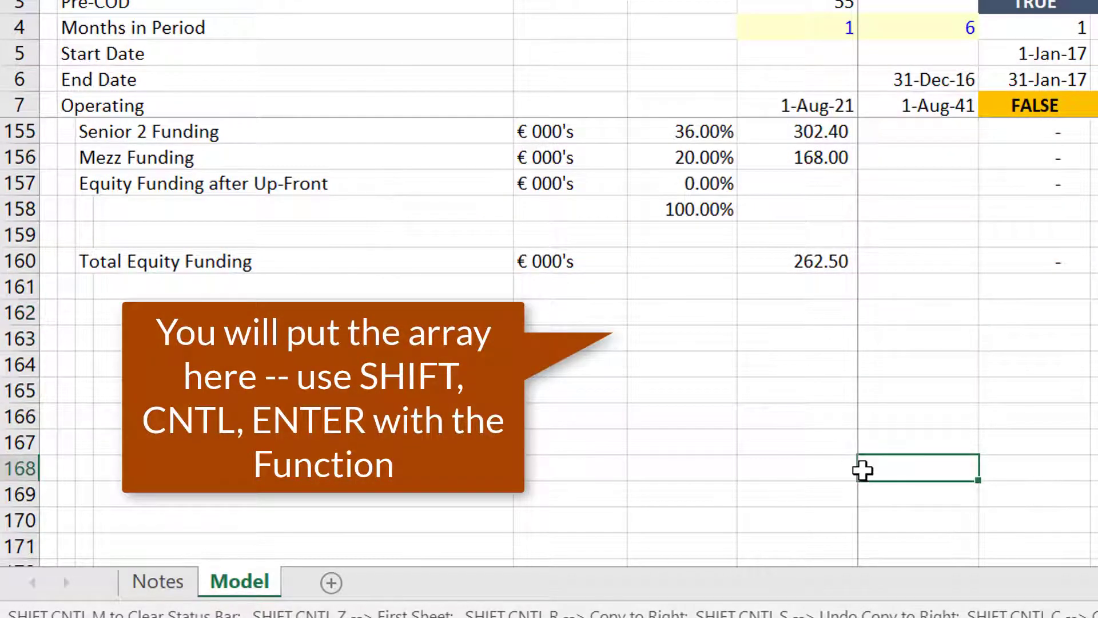
In the VBA editor, add the comment ' Initialise output variables above the For i loop.
mouse_move(687, 616)
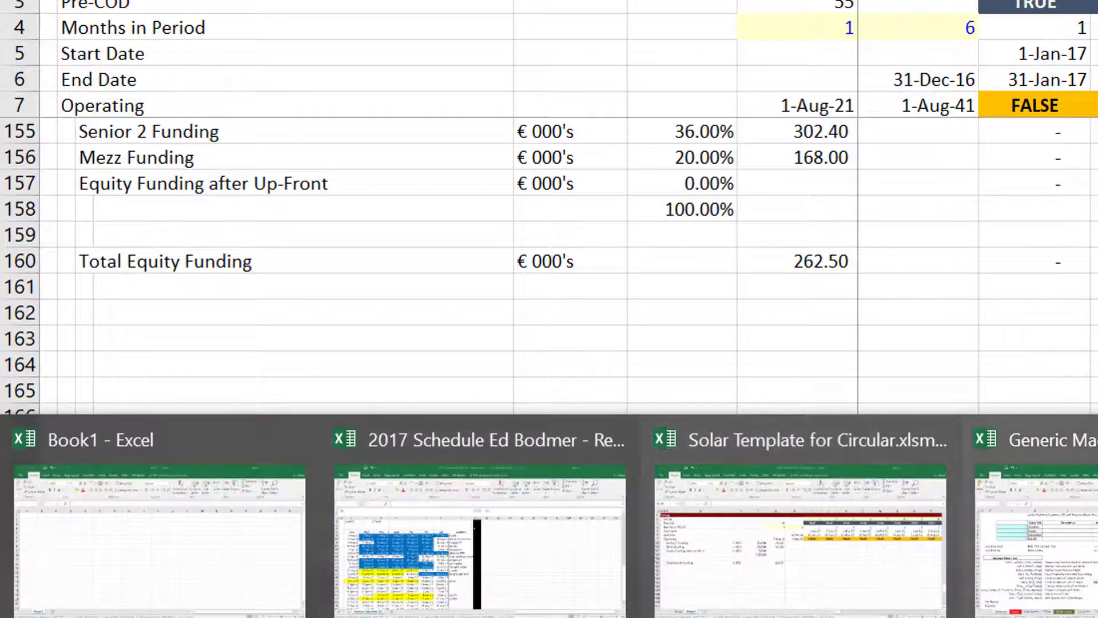
click(1096, 543)
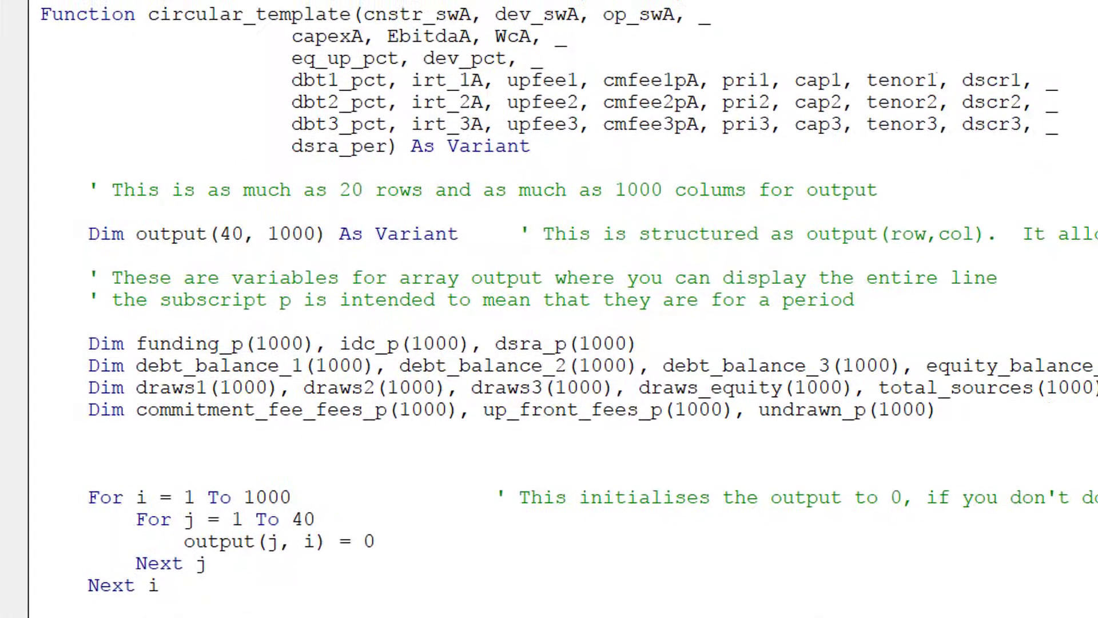
key(Right)
key(Right)
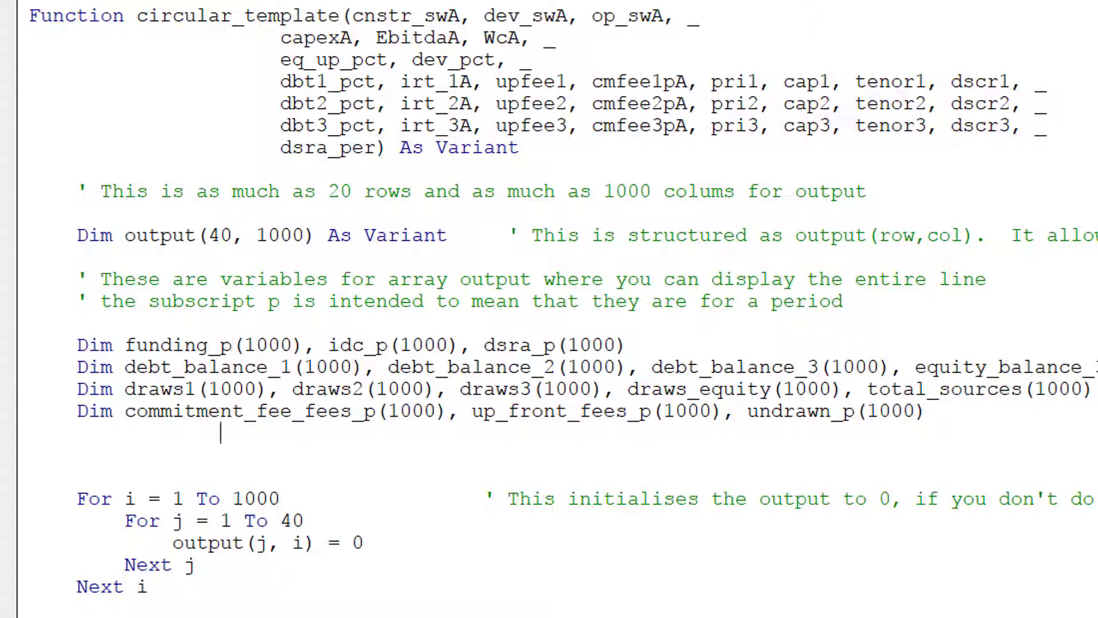
click(77, 455)
text(' Initial)
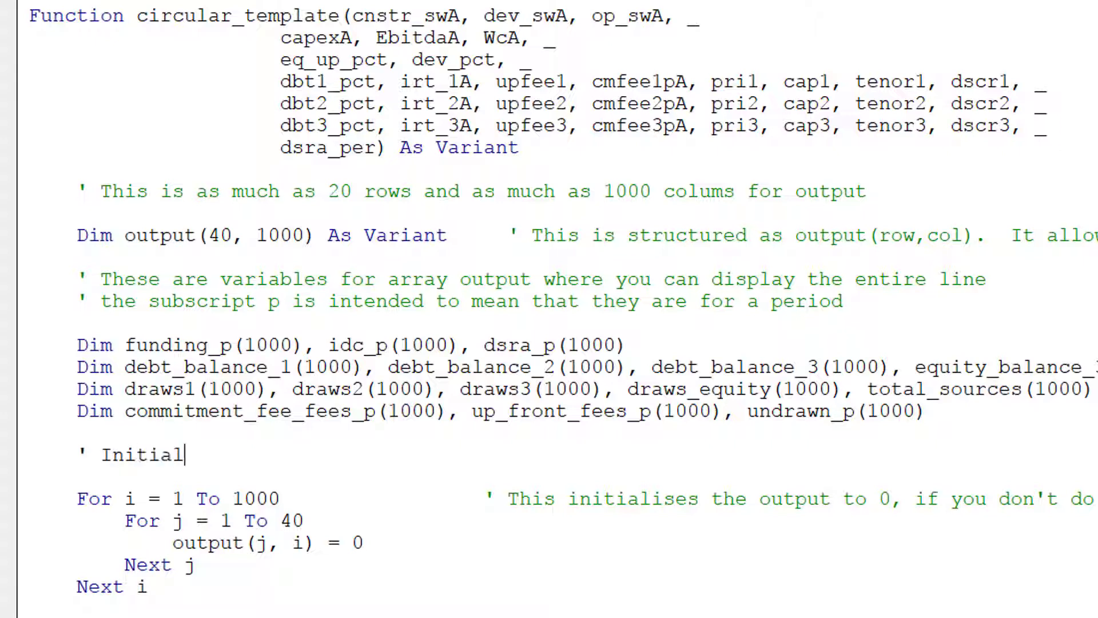
text(ise ou)
text(tput )
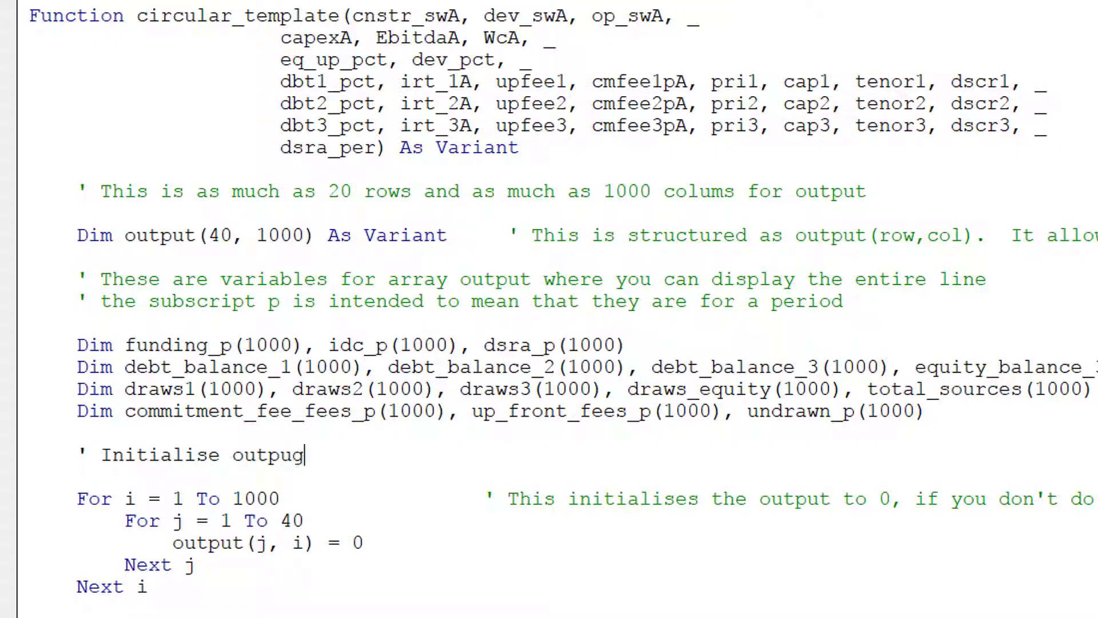
text(varabi)
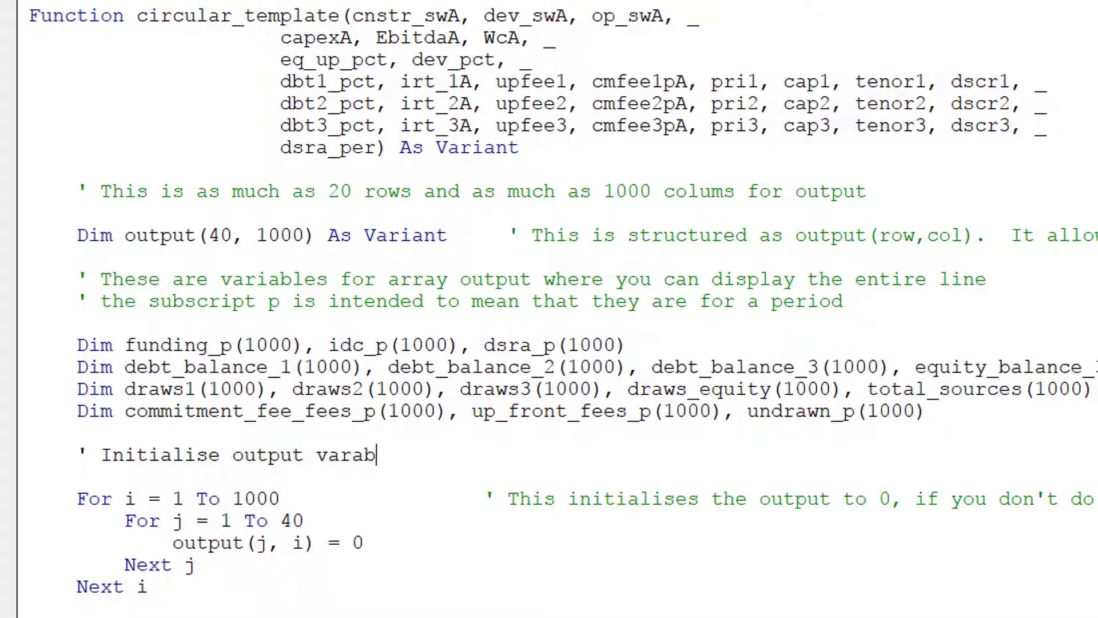
key(BackSpace)
key(BackSpace)
text(iable)
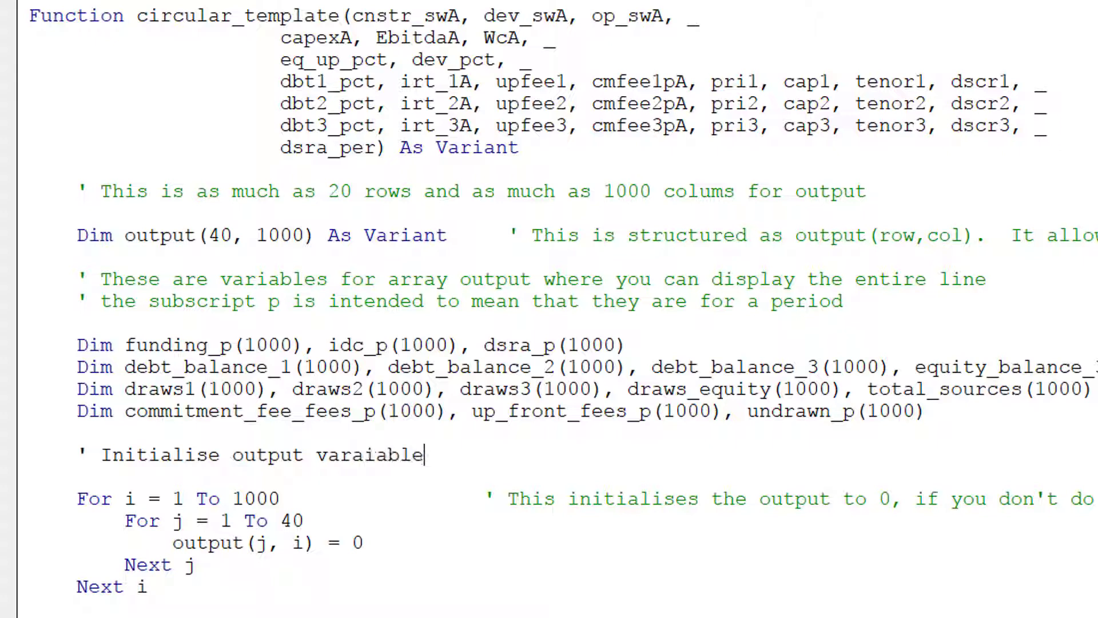
key(BackSpace)
key(BackSpace)
key(BackSpace)
key(BackSpace)
key(BackSpace)
key(BackSpace)
key(BackSpace)
key(BackSpace)
key(BackSpace)
text(var)
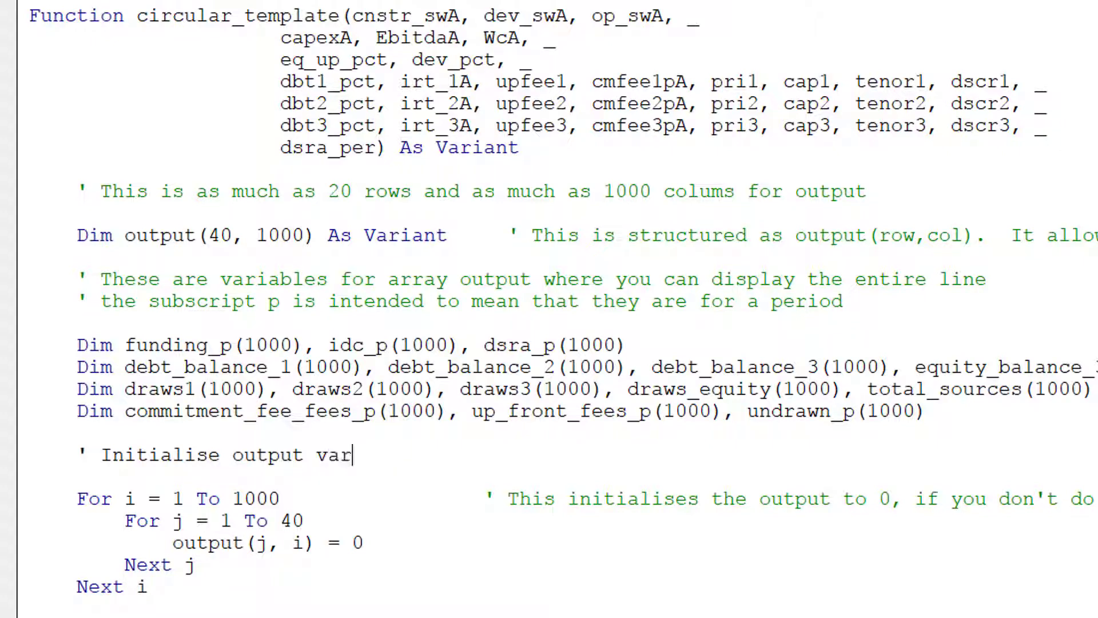
text(iables)
Review the function's loops and header, then return to the Solar Template workbook.
key(Down)
key(Down)
key(Down)
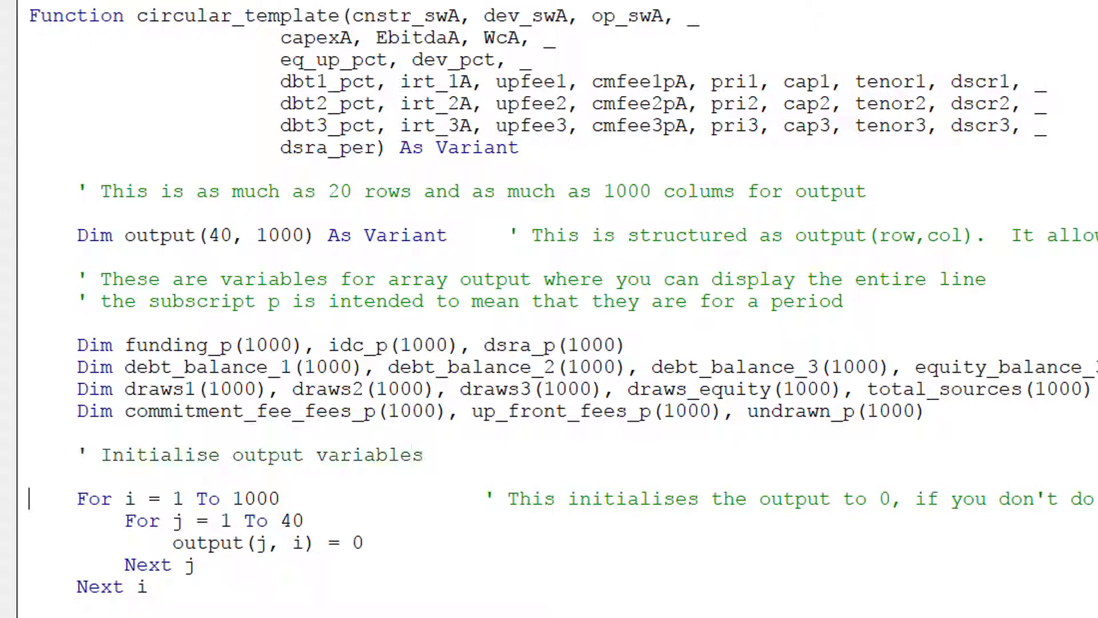
key(Up)
key(Right)
key(Right)
key(Right)
key(Right)
key(Right)
key(Right)
key(Right)
key(Right)
key(Right)
key(Right)
key(Right)
key(Right)
key(Right)
key(Right)
key(Right)
key(Right)
key(Down)
key(Down)
key(Up)
key(Up)
key(Up)
key(Up)
key(Up)
key(Up)
key(Up)
key(Up)
key(Up)
key(Up)
key(Up)
key(Up)
key(Up)
key(Up)
key(Up)
key(Down)
key(Down)
key(Down)
key(Down)
key(Down)
key(Down)
key(Down)
key(Down)
key(Down)
key(Down)
key(Down)
key(Down)
key(Down)
key(Down)
key(Down)
key(Down)
key(Down)
key(Down)
key(Down)
key(Down)
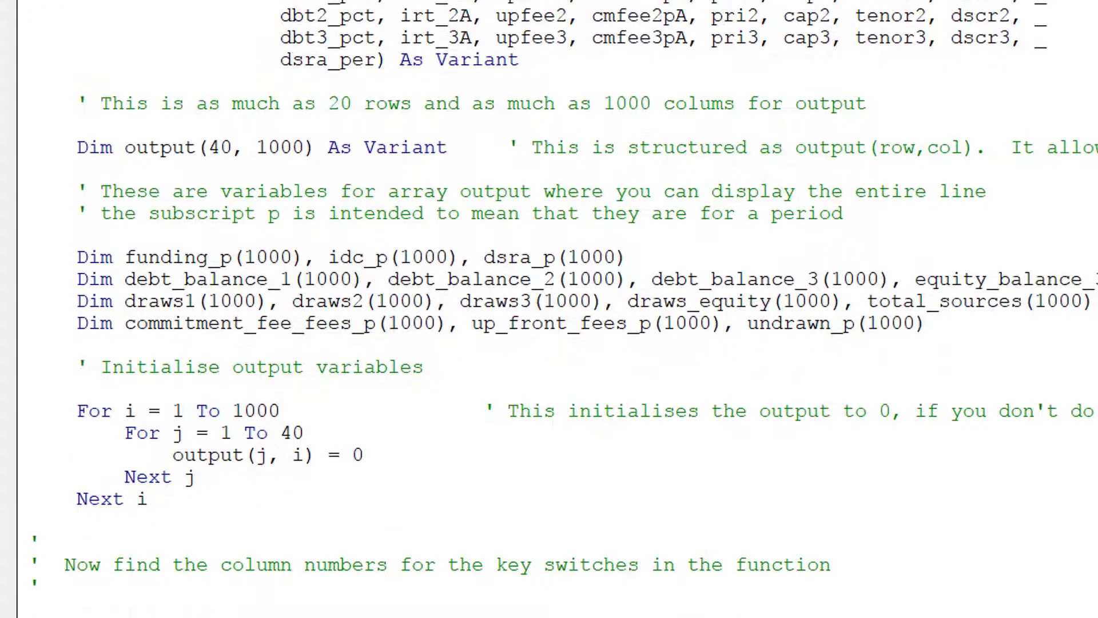
key(Up)
key(Up)
key(Down)
key(Down)
key(Down)
key(Down)
key(Down)
key(Down)
key(Down)
key(Down)
key(Down)
key(Down)
key(Down)
key(Down)
key(Down)
key(Down)
key(Up)
key(Up)
key(Up)
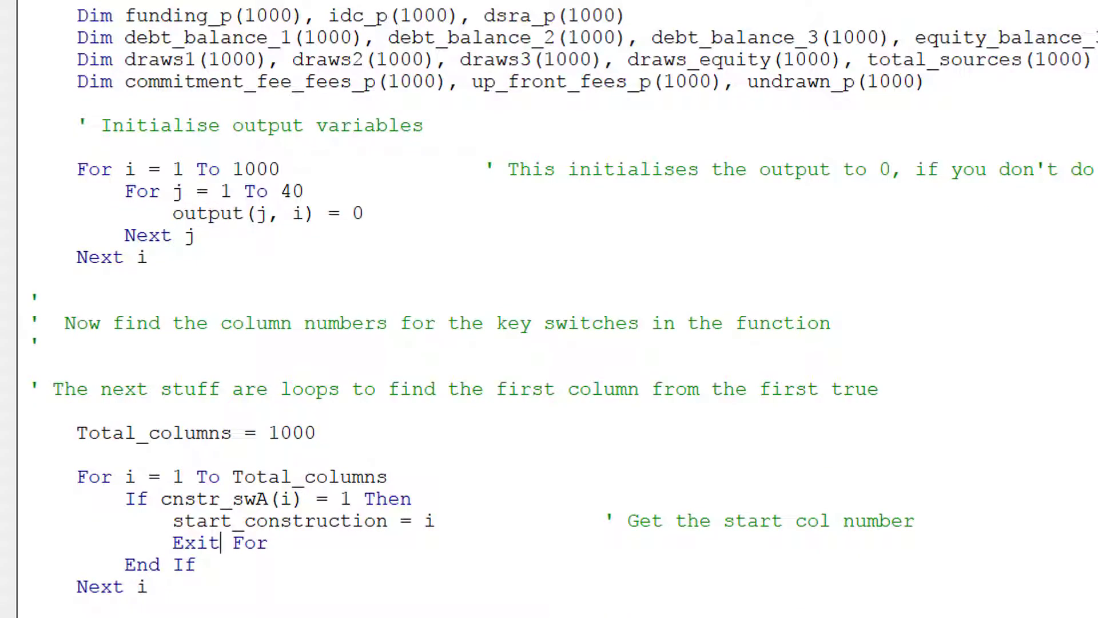
key(Up)
key(Up)
key(Up)
key(Up)
key(Up)
key(Up)
key(Up)
key(Up)
key(Up)
key(Up)
key(Up)
key(Up)
key(Up)
key(Up)
key(Up)
key(Down)
key(Down)
key(Down)
key(Down)
key(Down)
key(Down)
key(Down)
key(Down)
key(Down)
key(Down)
key(Down)
key(Down)
key(Down)
key(Down)
key(Up)
key(Up)
key(Up)
key(Up)
key(Up)
key(Up)
key(Up)
key(Up)
key(Up)
key(Up)
key(Up)
key(Up)
key(Up)
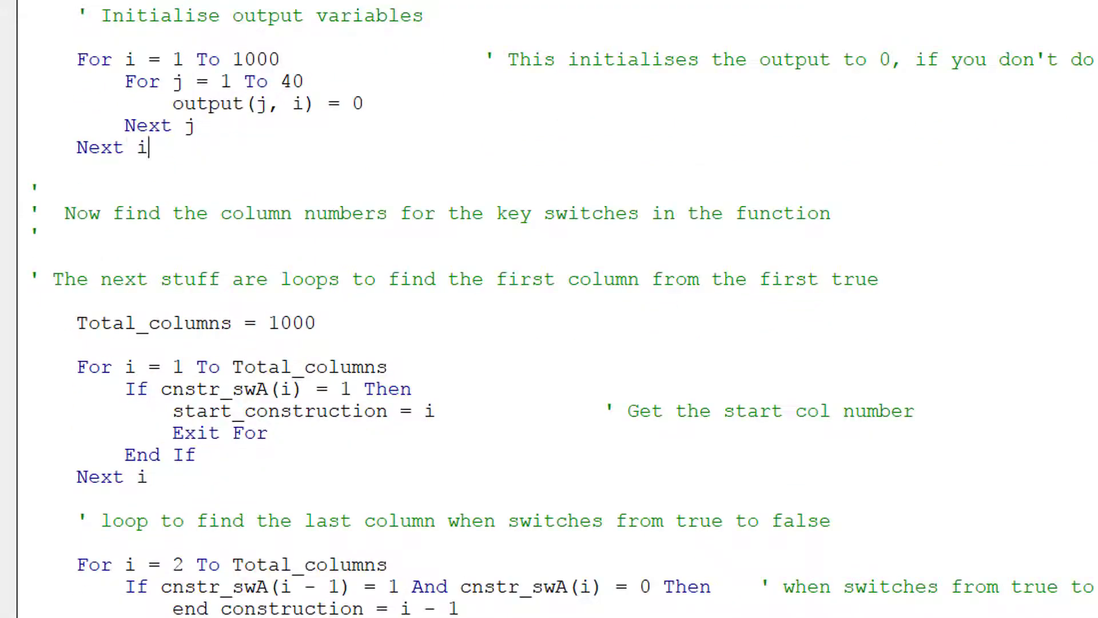
key(Up)
key(Up)
key(Up)
key(Up)
key(Up)
key(Up)
key(Up)
key(Up)
key(Up)
key(Up)
key(Up)
key(Up)
key(Up)
key(Up)
key(Up)
key(Up)
key(Up)
key(Up)
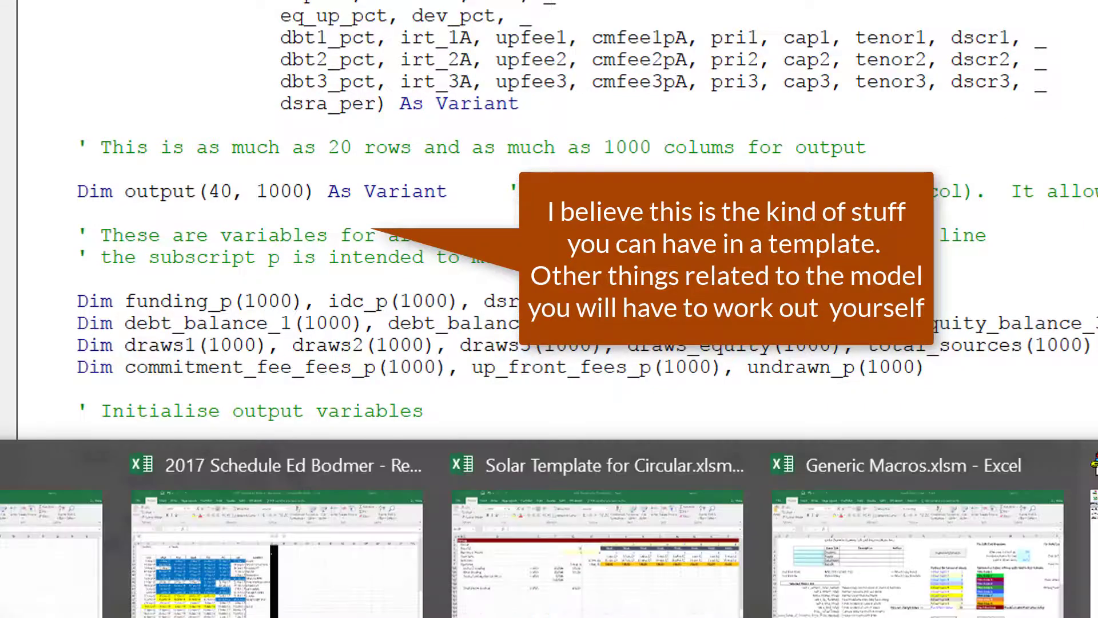
click(620, 605)
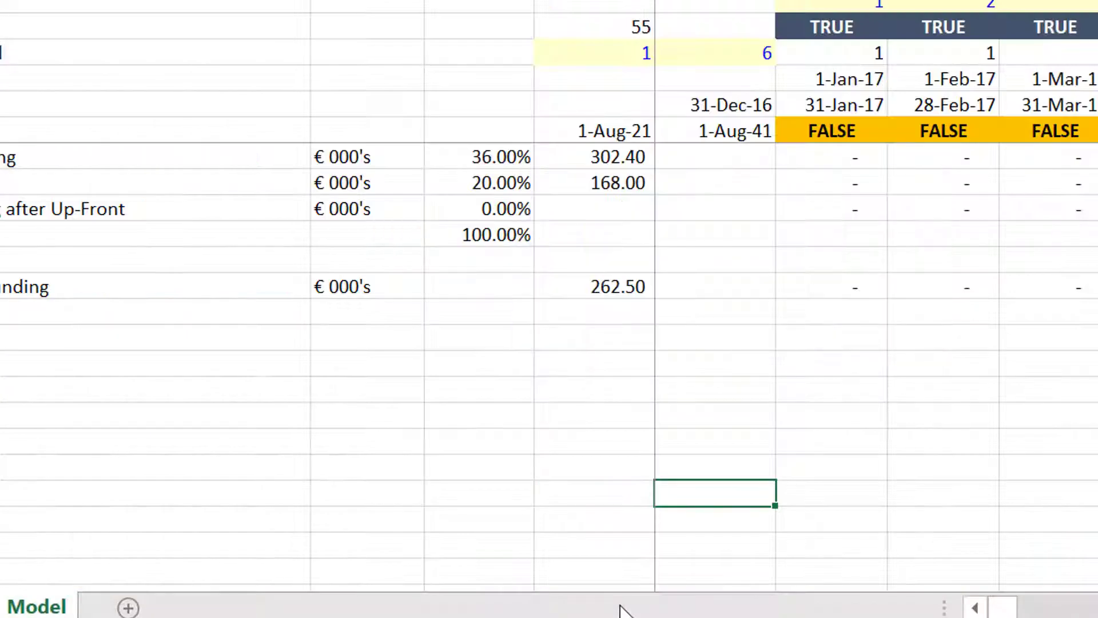
key(Up)
key(Up)
key(Up)
key(Up)
key(Up)
key(Up)
key(Up)
key(Up)
key(Up)
key(Up)
key(Up)
key(Up)
key(Up)
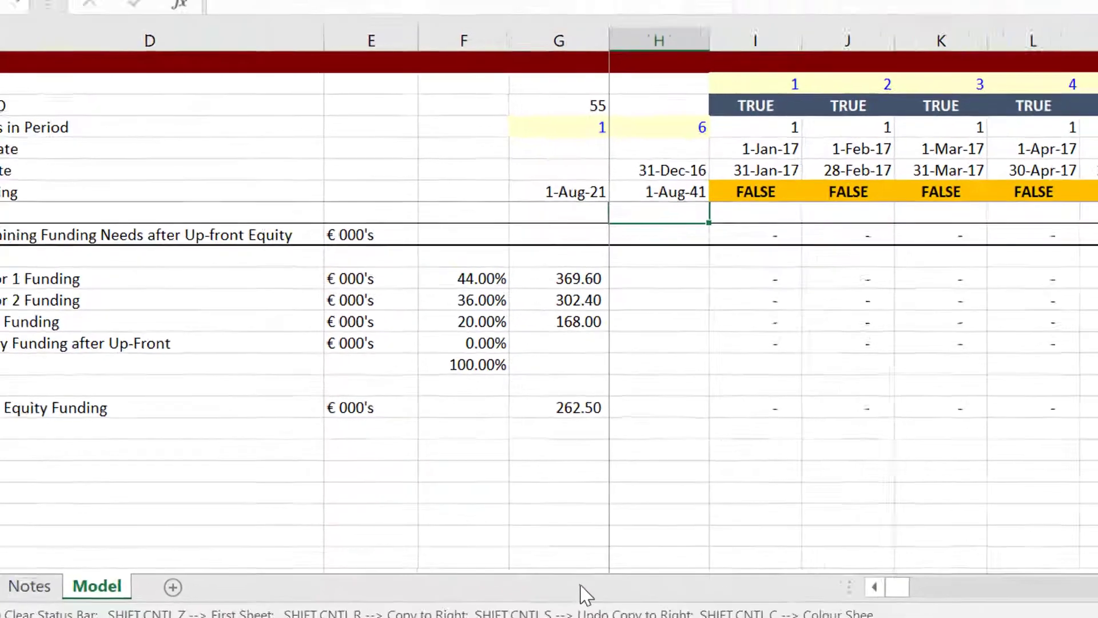
key(Up)
key(Up)
key(Up)
key(Up)
key(Up)
key(Up)
key(Up)
key(Up)
key(Up)
key(Up)
key(Up)
key(Up)
key(Up)
key(Up)
key(Up)
key(Up)
key(Up)
key(Up)
key(Up)
key(Up)
key(Up)
key(Up)
key(Up)
key(Up)
key(Up)
key(Up)
key(Up)
key(Up)
key(Up)
key(Up)
key(Up)
key(Up)
key(Up)
key(Up)
key(Up)
key(Up)
key(Up)
key(Up)
key(Up)
key(Up)
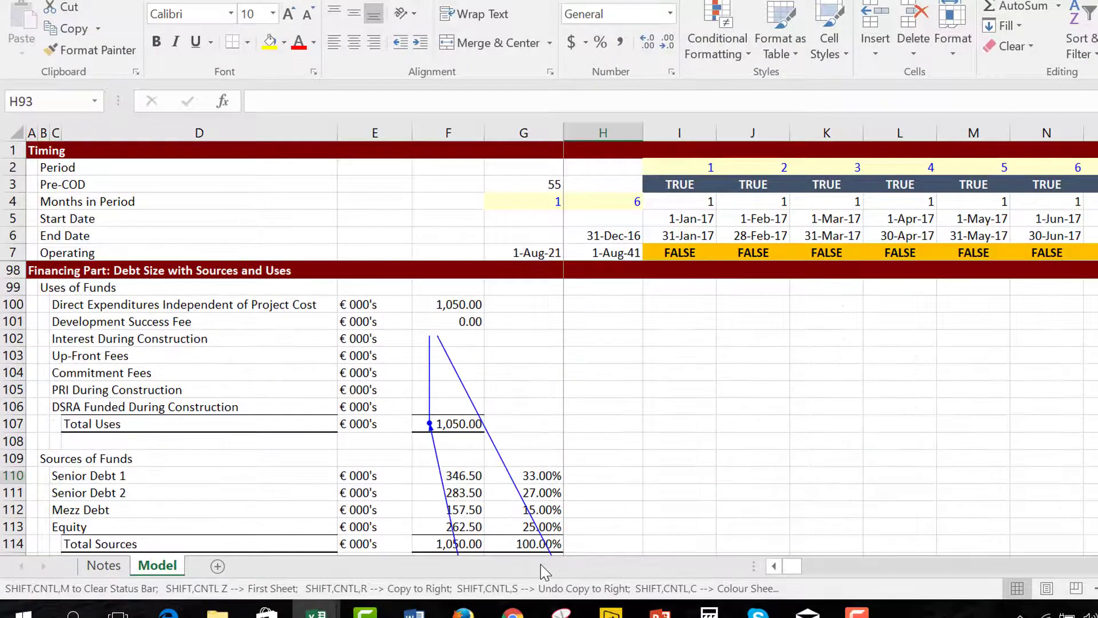
key(Up)
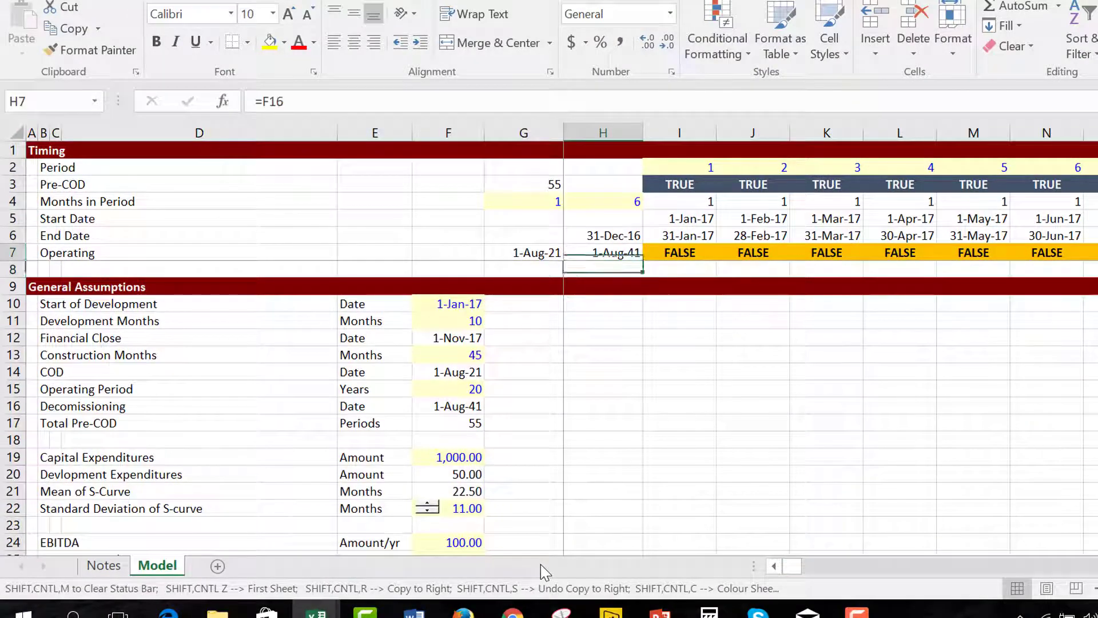
key(Right)
key(Up)
key(Up)
key(Up)
key(Up)
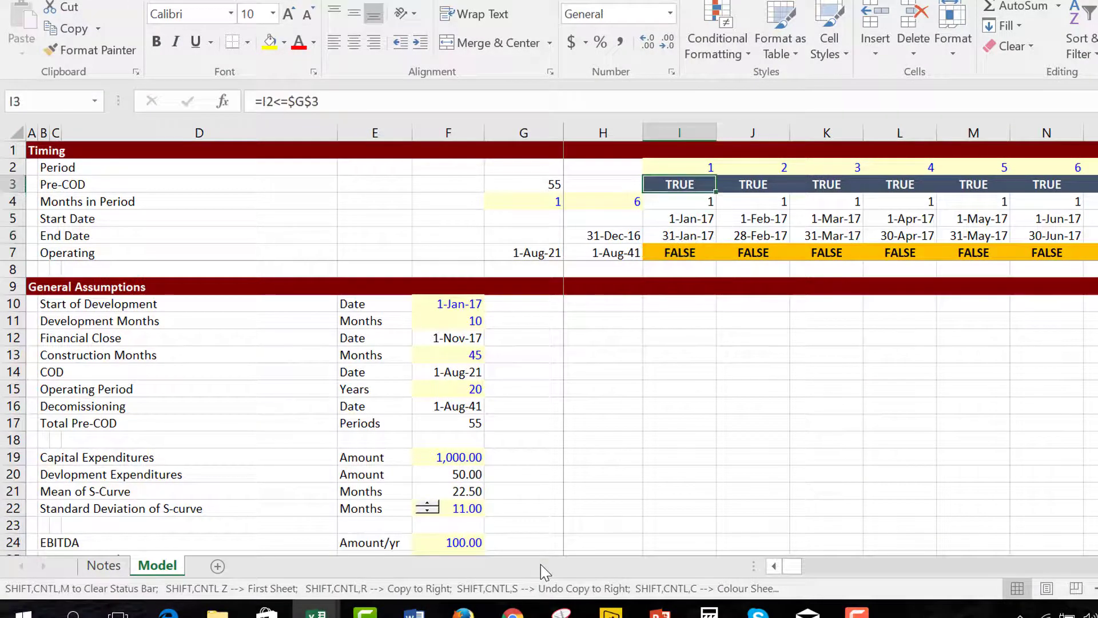
key(Down)
key(Down)
key(Down)
key(Down)
key(Down)
key(Down)
key(Down)
key(Down)
key(Down)
key(Down)
key(Down)
key(Down)
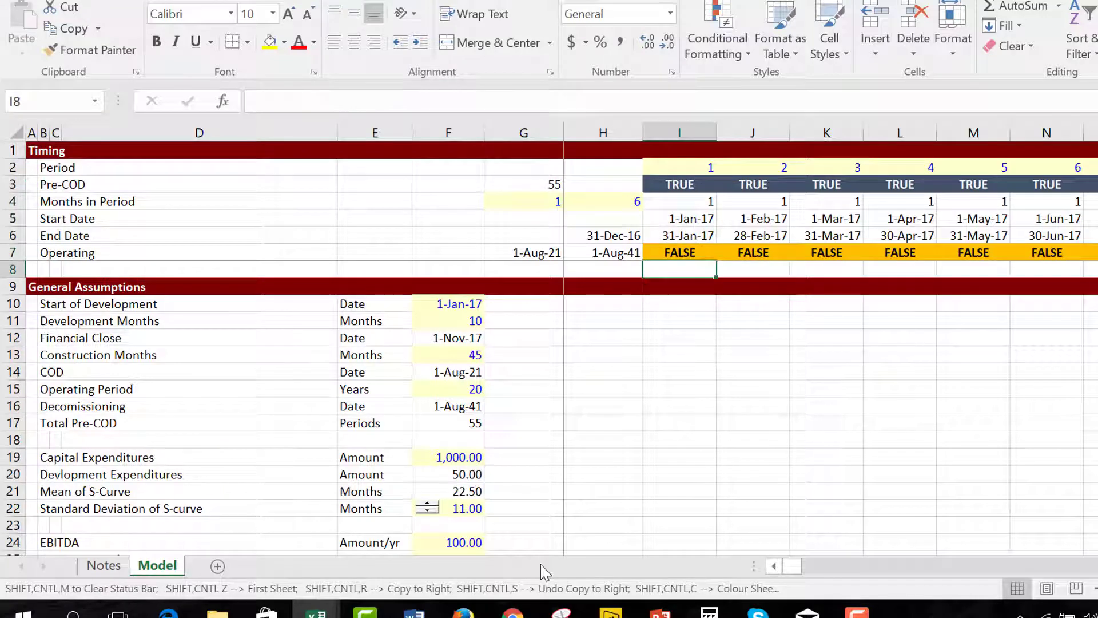
key(Right)
key(Right)
key(Right)
key(Right)
key(Right)
key(Right)
key(Right)
key(Right)
key(Right)
key(Right)
key(Right)
key(Right)
key(Right)
key(Right)
key(Right)
key(Right)
key(Right)
key(Right)
key(Right)
key(Right)
key(Right)
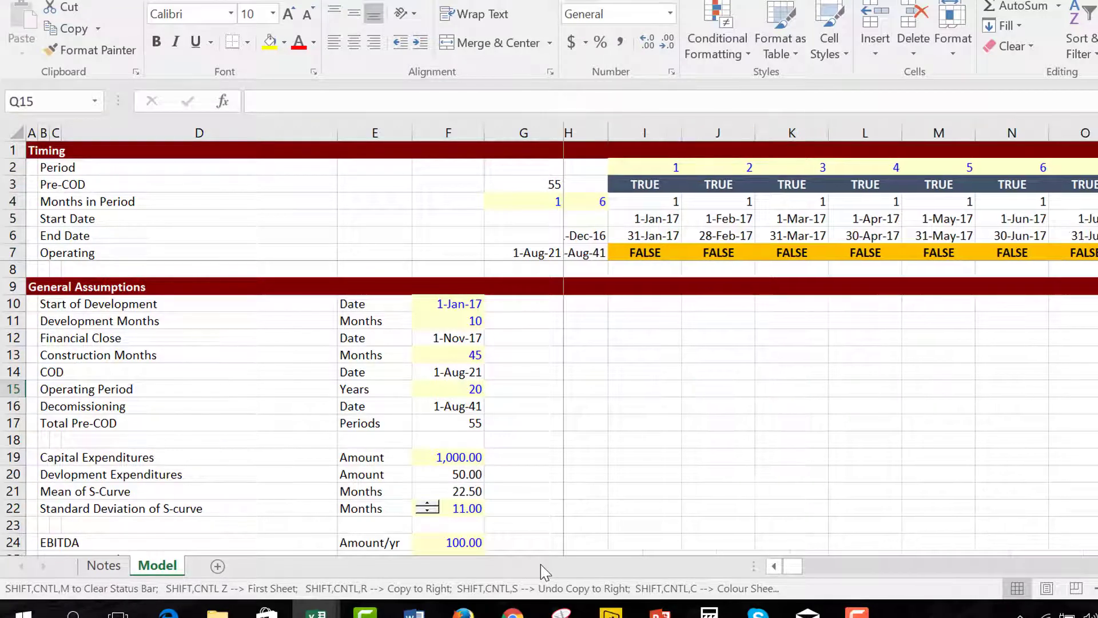
key(Right)
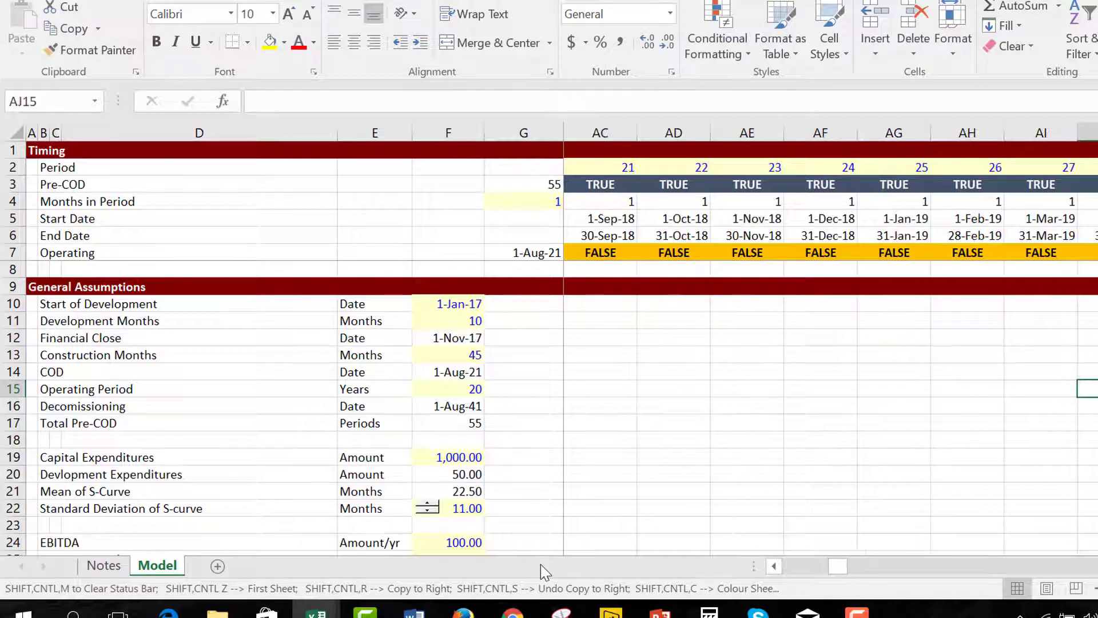
key(Left)
key(Left)
key(Left)
key(Left)
key(Left)
key(Left)
key(Left)
key(Left)
key(Left)
key(Left)
key(Left)
key(Left)
key(Left)
key(Left)
key(Left)
key(Left)
key(Left)
key(Left)
key(Left)
key(Left)
key(Left)
key(Left)
key(Left)
key(Left)
key(Left)
key(Left)
key(Left)
key(Left)
key(Left)
key(Left)
key(Left)
key(Left)
key(Left)
key(Left)
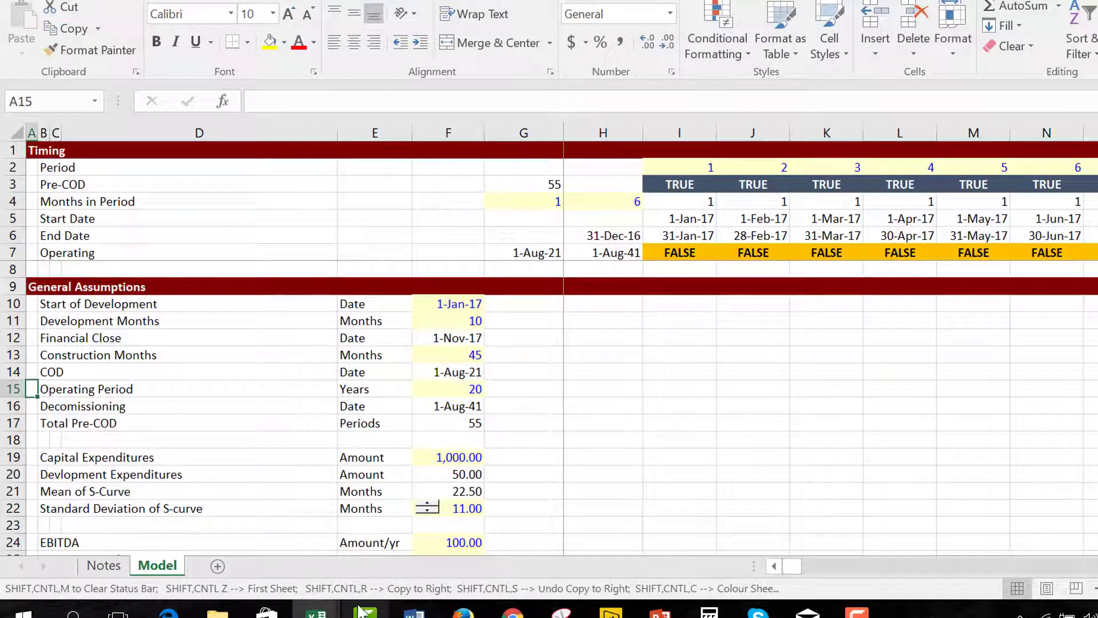
click(316, 611)
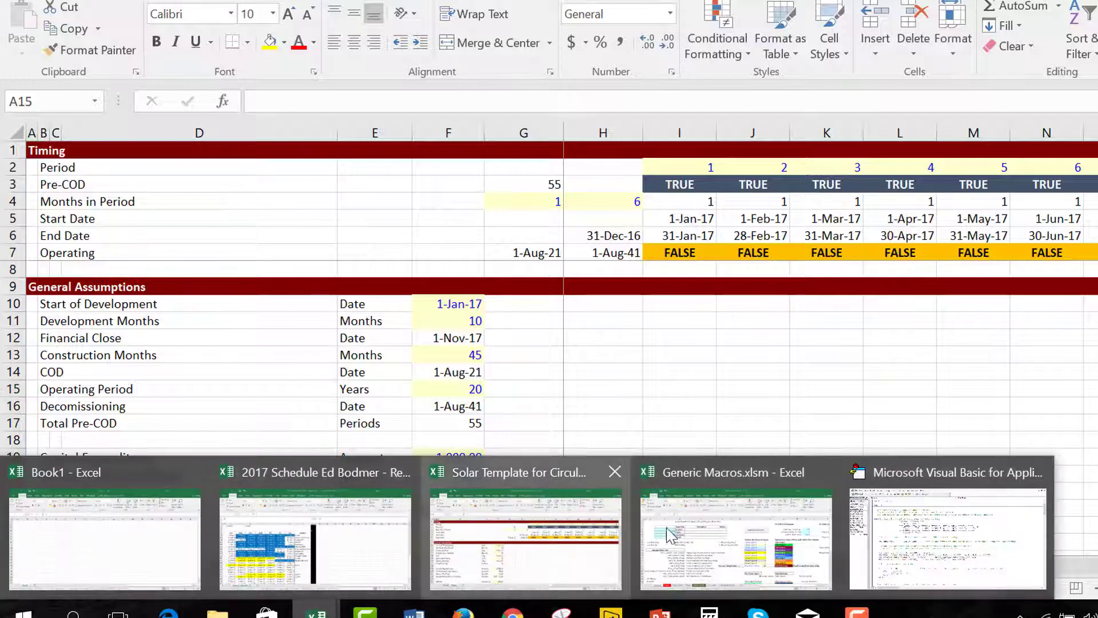
Change the construction start and end switch tests from 1 and 0 to True and False.
click(898, 547)
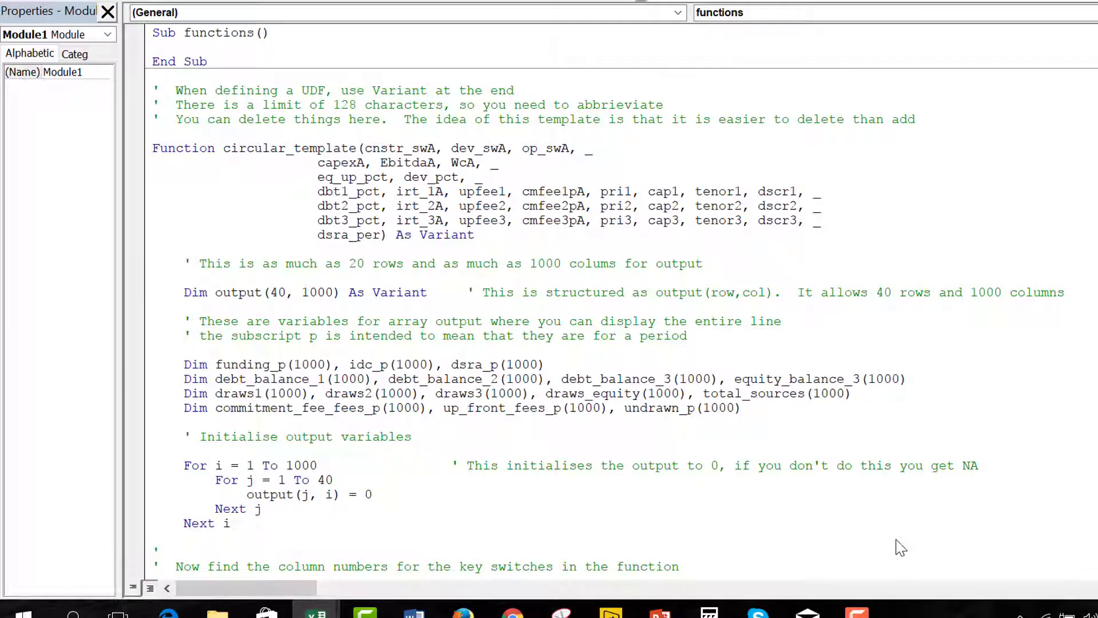
key(Down)
key(Down)
key(Down)
key(Down)
key(Down)
key(Down)
key(Down)
key(Down)
key(Down)
key(Down)
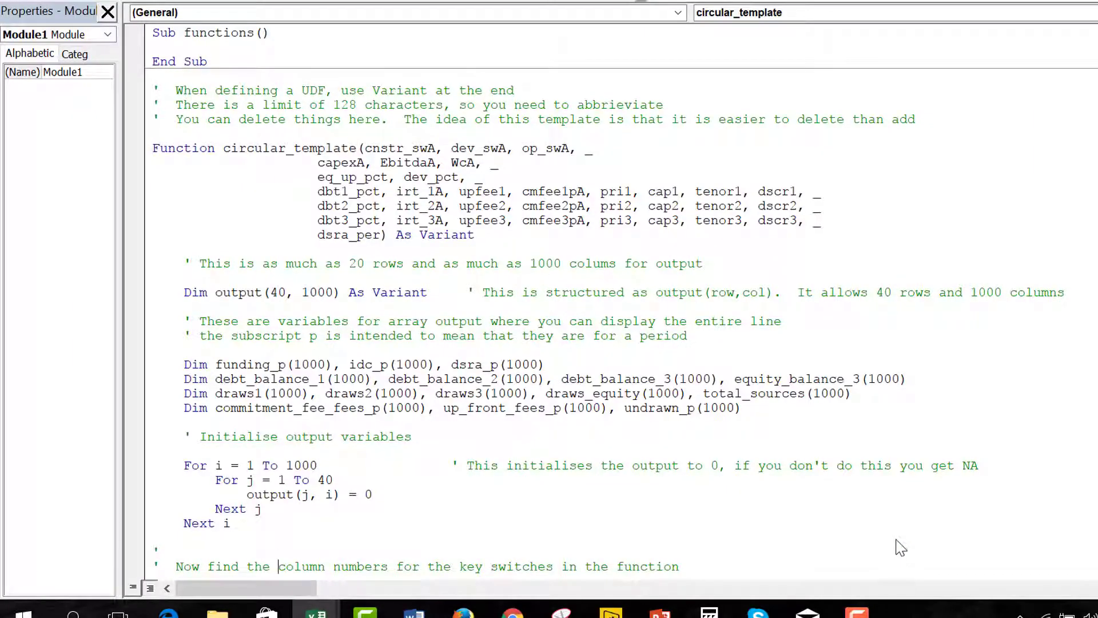
key(Down)
key(Down)
key(Down)
key(Down)
key(Down)
key(Down)
key(Down)
key(Down)
key(Down)
key(Down)
key(Down)
key(Down)
key(Down)
key(Down)
key(Down)
key(Down)
key(Down)
key(Down)
key(Down)
key(Down)
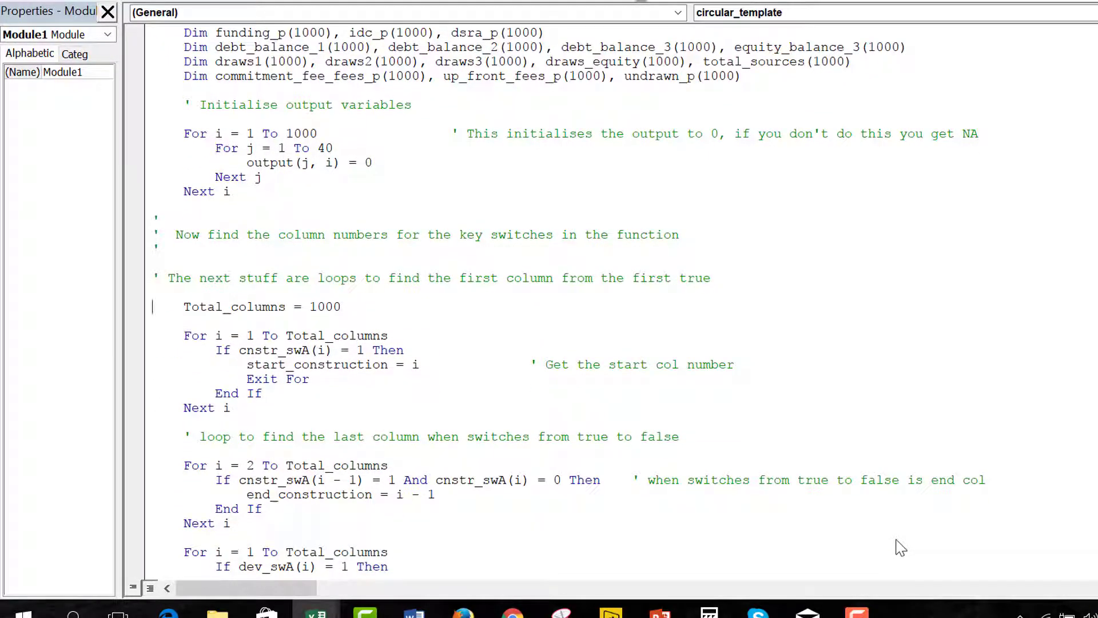
key(Down)
key(Down)
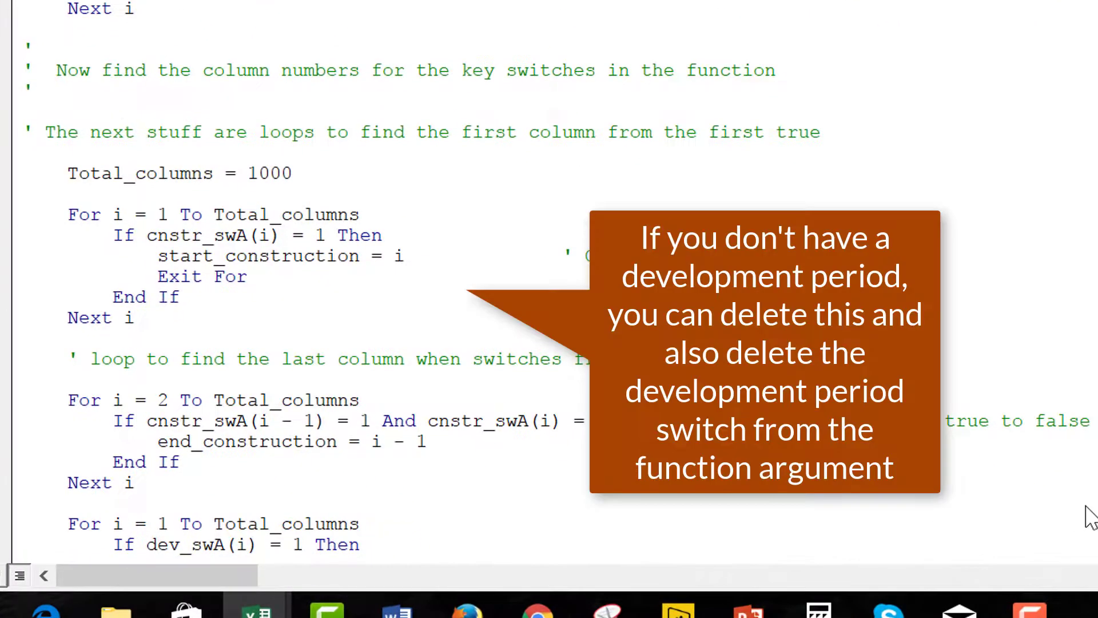
key(Right)
key(Right)
key(Right)
key(Right)
key(Right)
key(Right)
key(Right)
key(Right)
key(Right)
key(Right)
key(Right)
key(Right)
key(Right)
key(Right)
key(Delete)
text(true)
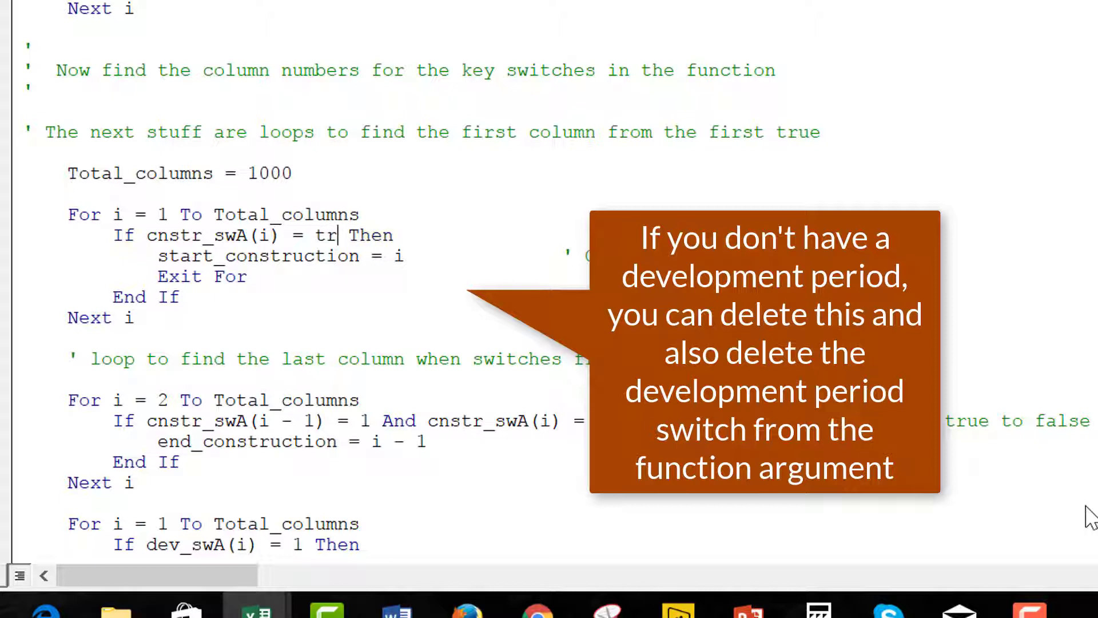
key(Down)
key(Down)
key(Down)
key(Down)
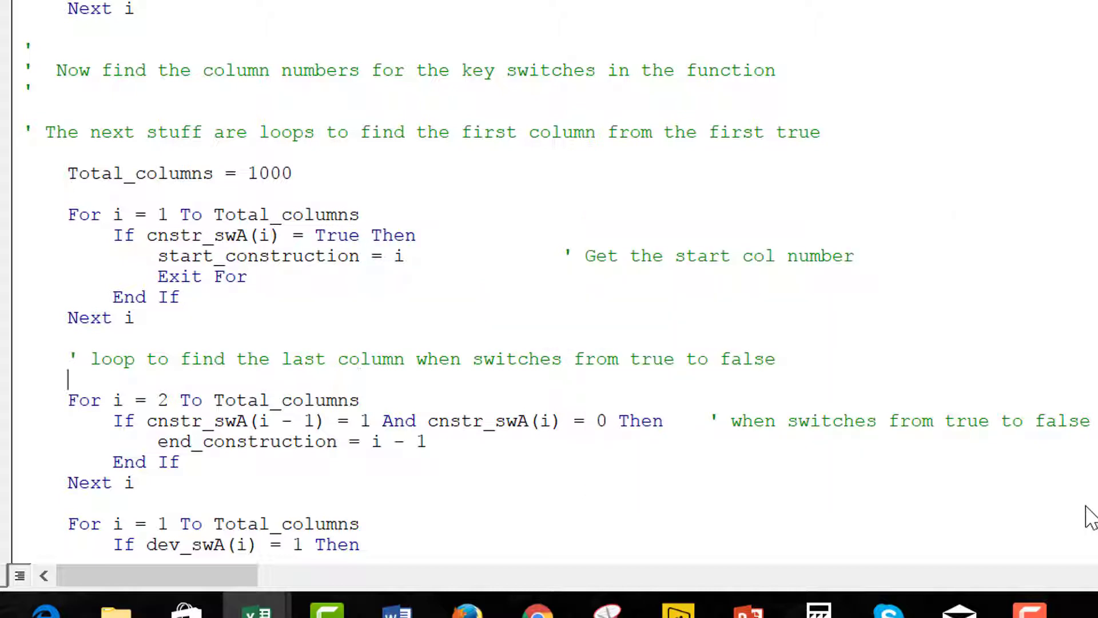
key(Down)
key(Down)
text(true)
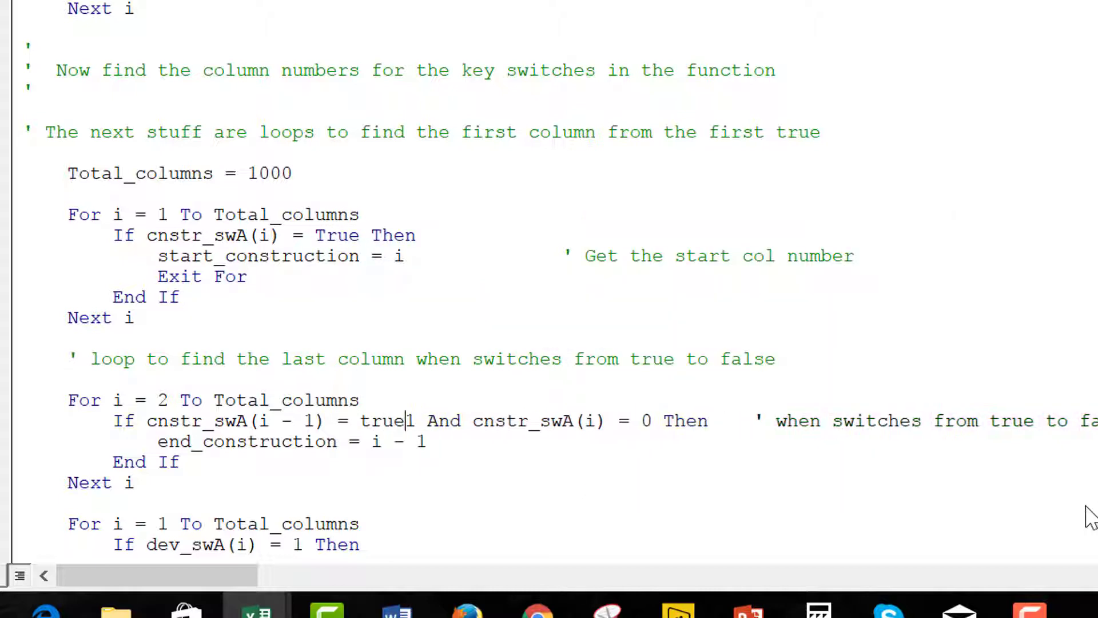
key(Delete)
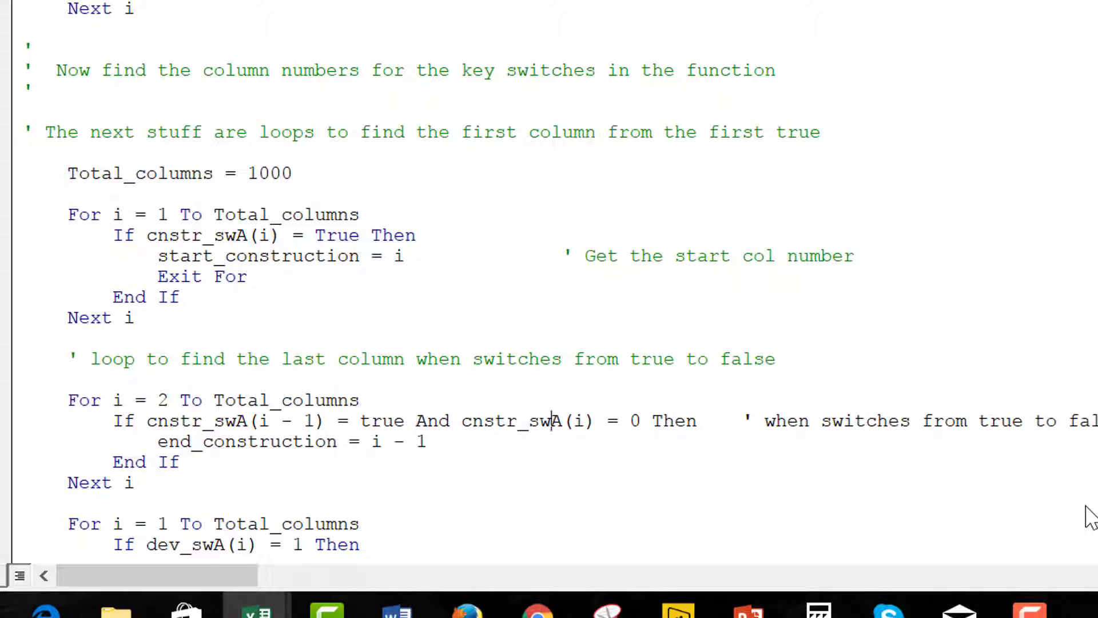
key(Right)
key(Right)
key(Right)
key(Right)
key(Right)
key(Right)
key(Right)
text(false)
key(Delete)
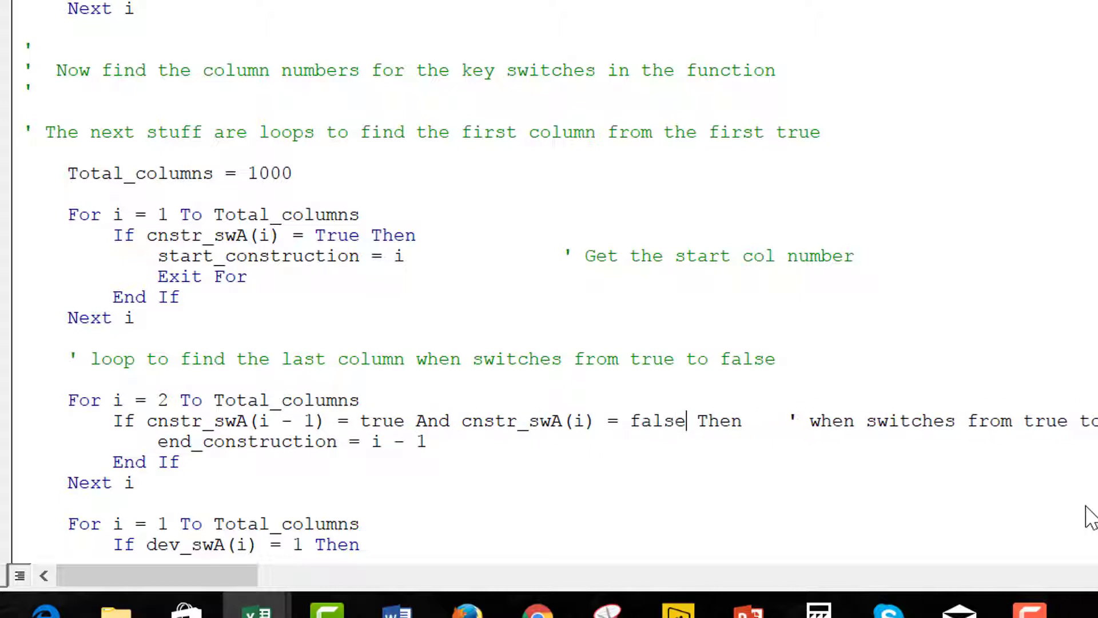
key(Down)
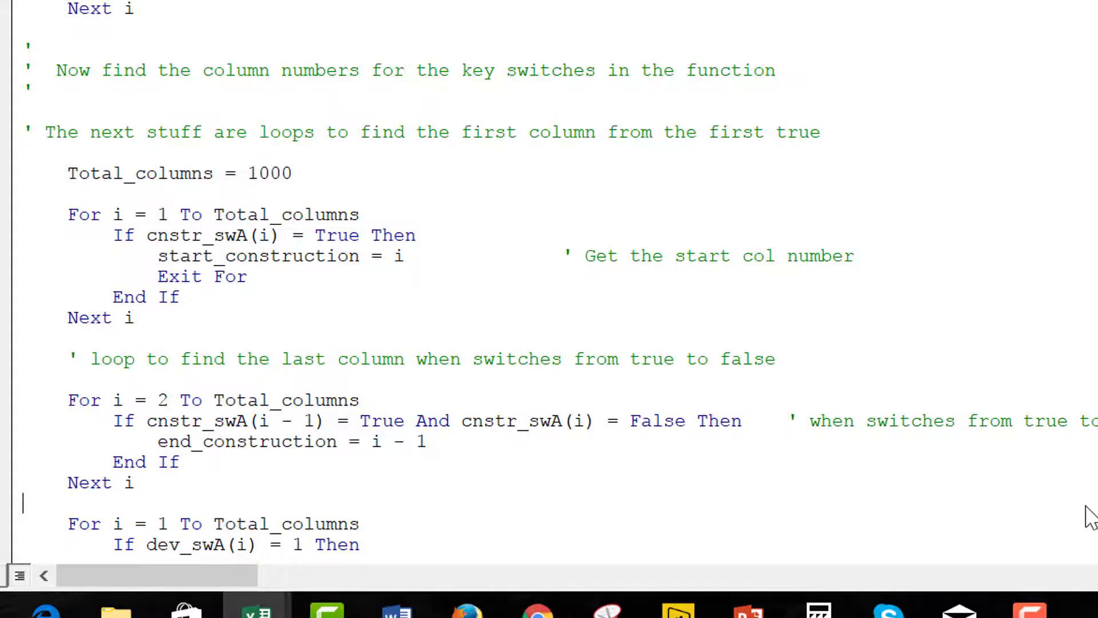
Change the development start and end tests on dev_swA to compare with True and False.
key(Down)
key(Down)
key(Down)
key(Down)
key(Down)
key(Down)
key(Down)
key(Down)
key(Down)
key(Down)
key(Down)
key(Down)
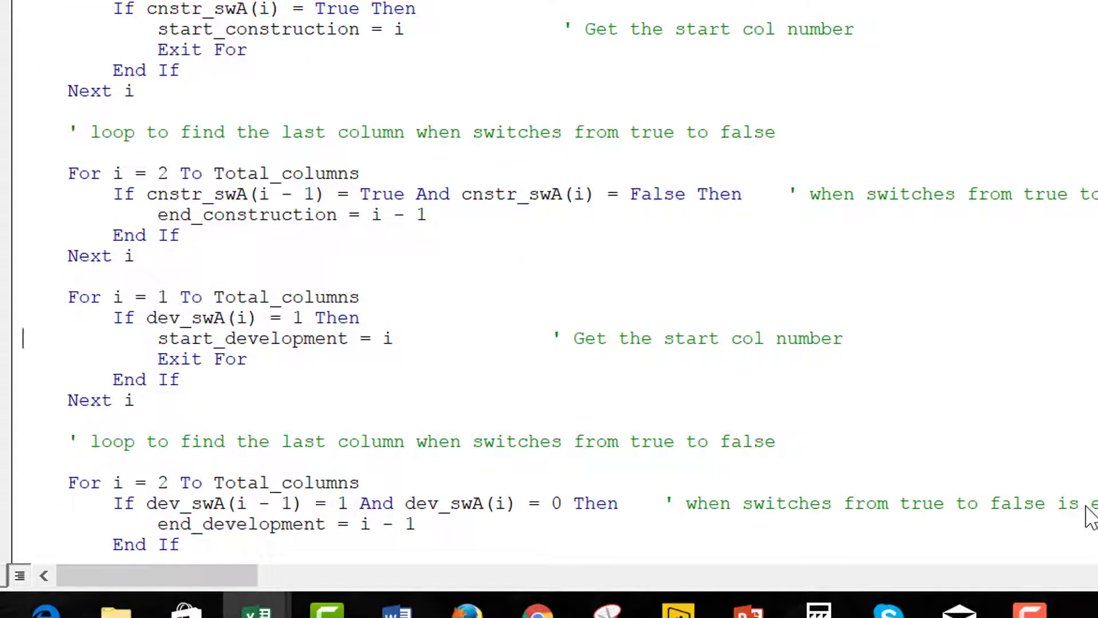
key(Right)
key(Right)
key(Right)
key(Right)
key(Right)
key(Right)
key(Right)
key(Right)
key(Right)
key(Right)
key(Right)
key(Right)
key(Right)
key(Right)
key(Right)
key(Right)
key(Right)
key(Right)
key(Right)
key(Right)
text(truen)
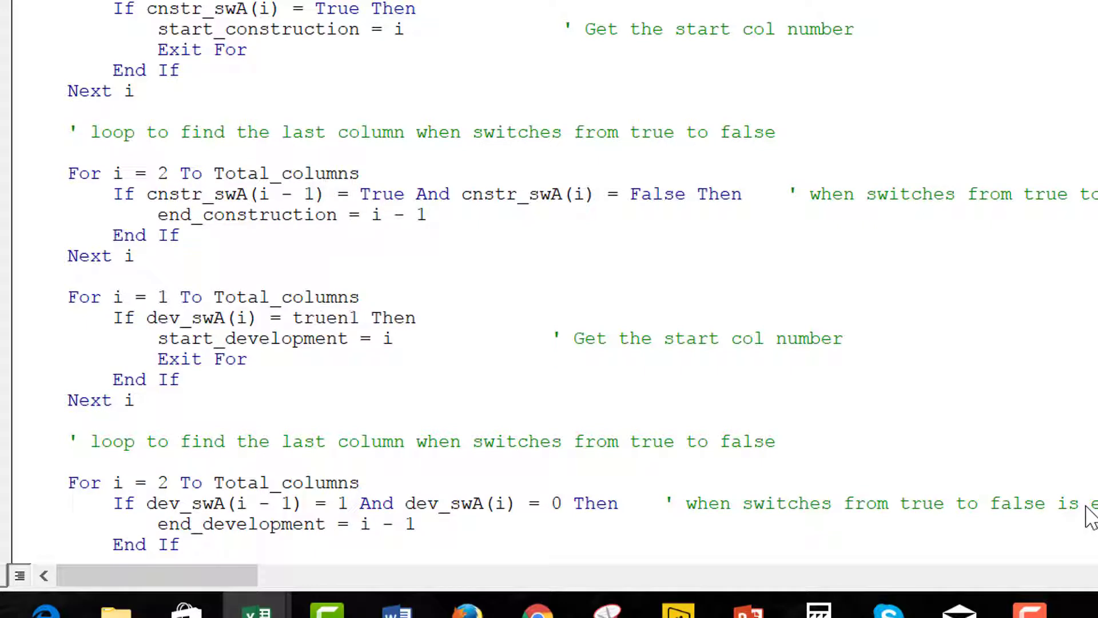
key(BackSpace)
key(Delete)
key(Down)
key(Down)
key(Down)
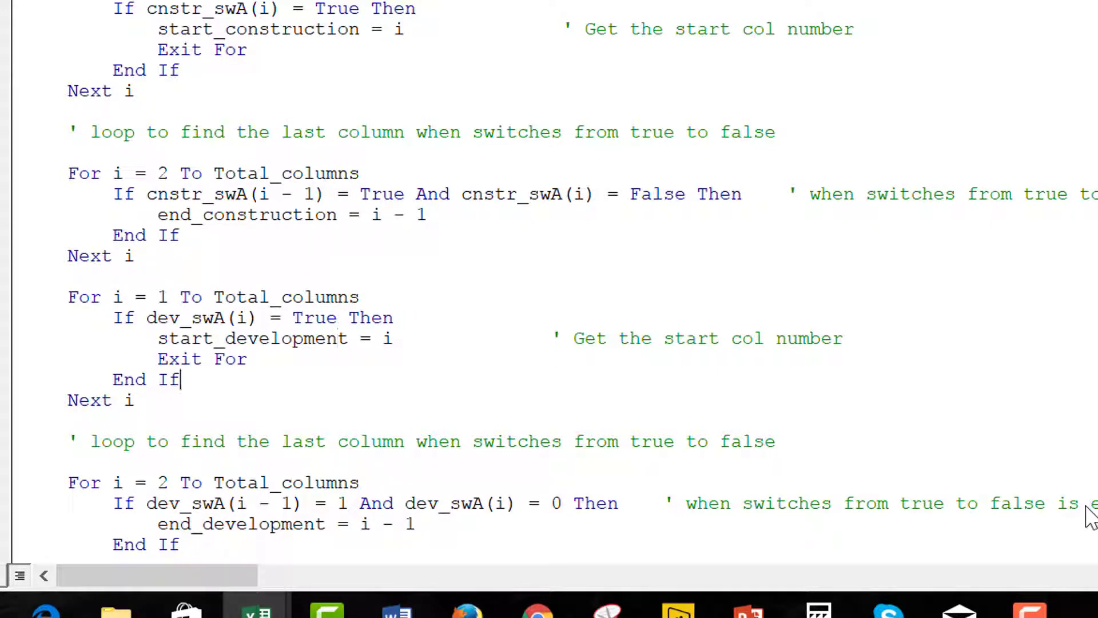
key(Down)
key(Down)
key(Down)
key(Down)
key(Down)
key(Down)
text(true)
key(Delete)
key(Right)
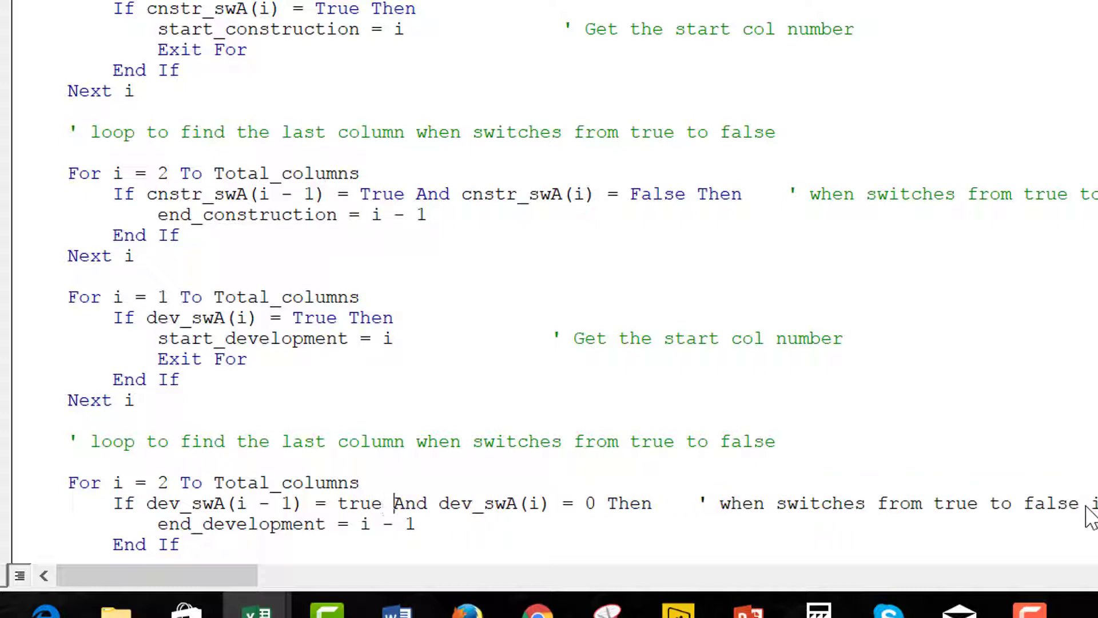
key(ctrl+Right)
key(ctrl+Right)
key(ctrl+Right)
text(false)
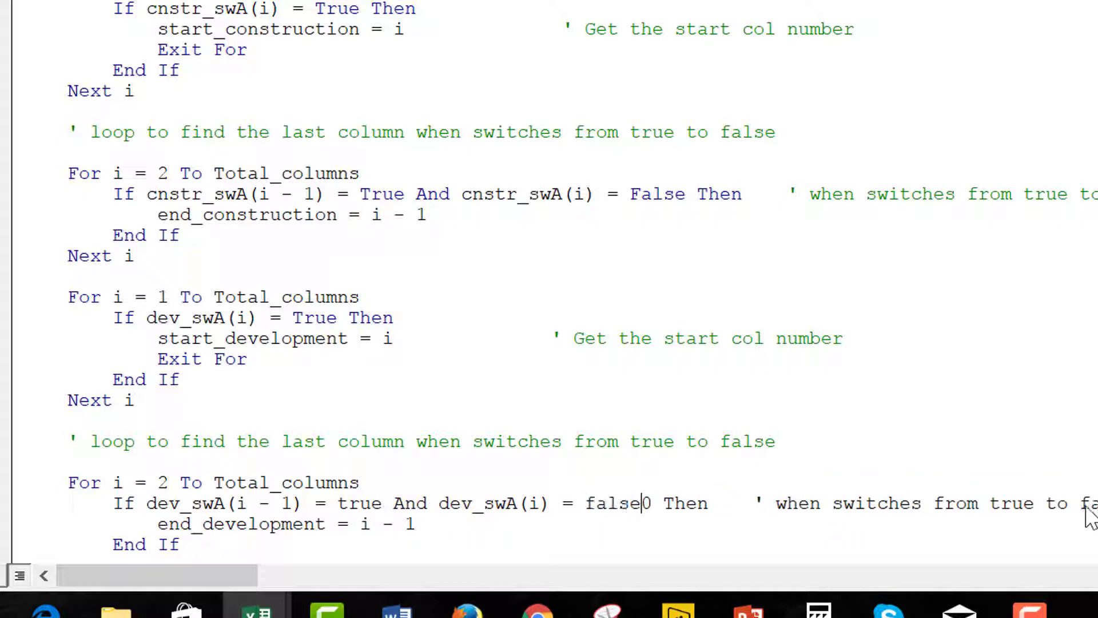
key(Delete)
key(Down)
key(Down)
Change the operation start test on op_swA from 1 to True.
text(For i = 1 To Total_columns         If op_swA(i) = 1 Then             start_operation = i              ' Get the start col number             Exit For         End If     Next i)
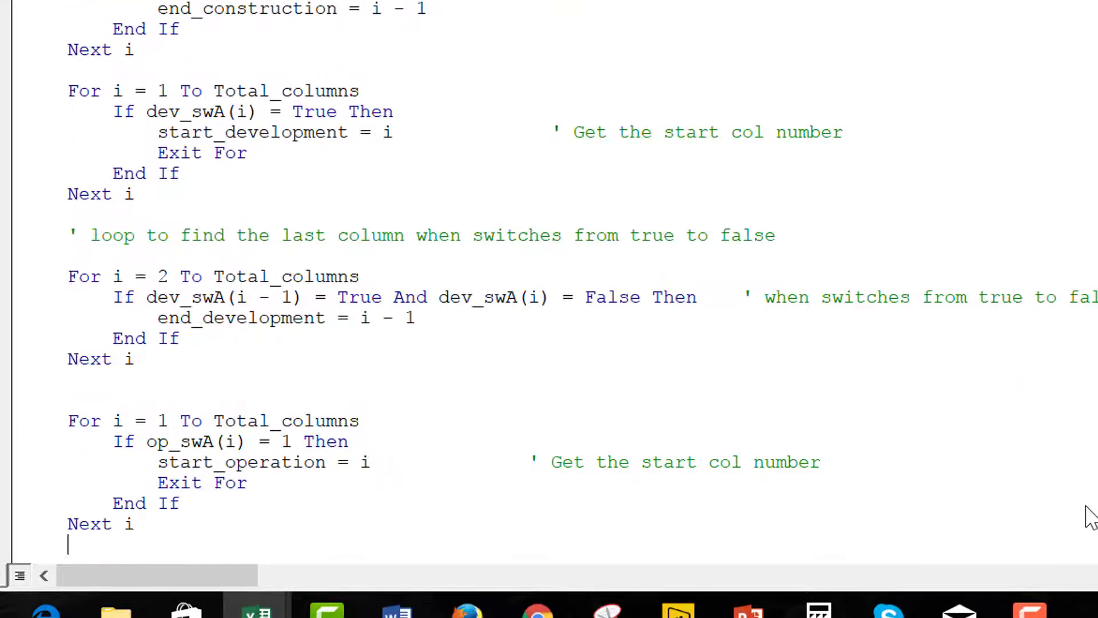
key(Up)
key(Up)
key(Up)
key(Up)
key(Up)
key(Down)
key(Left)
key(Left)
key(Left)
key(Left)
key(Left)
key(Left)
text(true)
key(Delete)
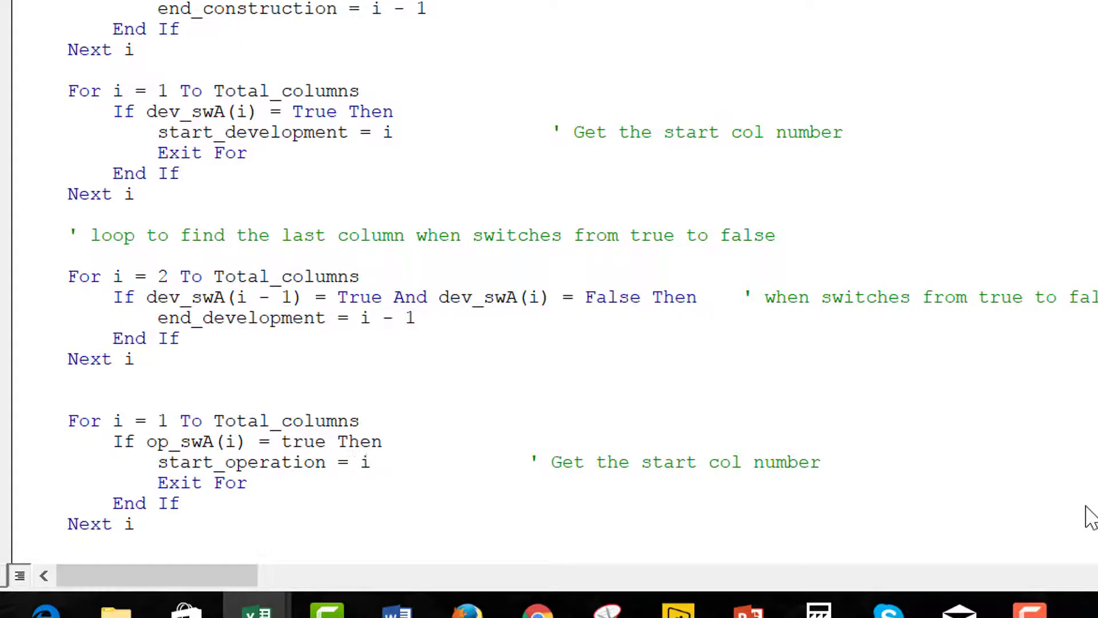
Review the edited construction loops and move down to the end_operation loop.
key(Up)
key(Up)
key(Up)
key(Up)
key(Up)
key(Up)
key(Up)
key(Up)
key(Up)
key(Up)
key(Up)
key(Up)
key(Up)
key(Up)
key(Up)
key(Up)
key(Up)
key(Up)
key(Up)
key(Up)
key(Up)
key(Up)
key(Up)
key(Up)
key(Up)
key(Up)
key(Up)
key(Up)
key(Up)
key(Up)
key(Up)
key(Up)
key(Up)
key(Up)
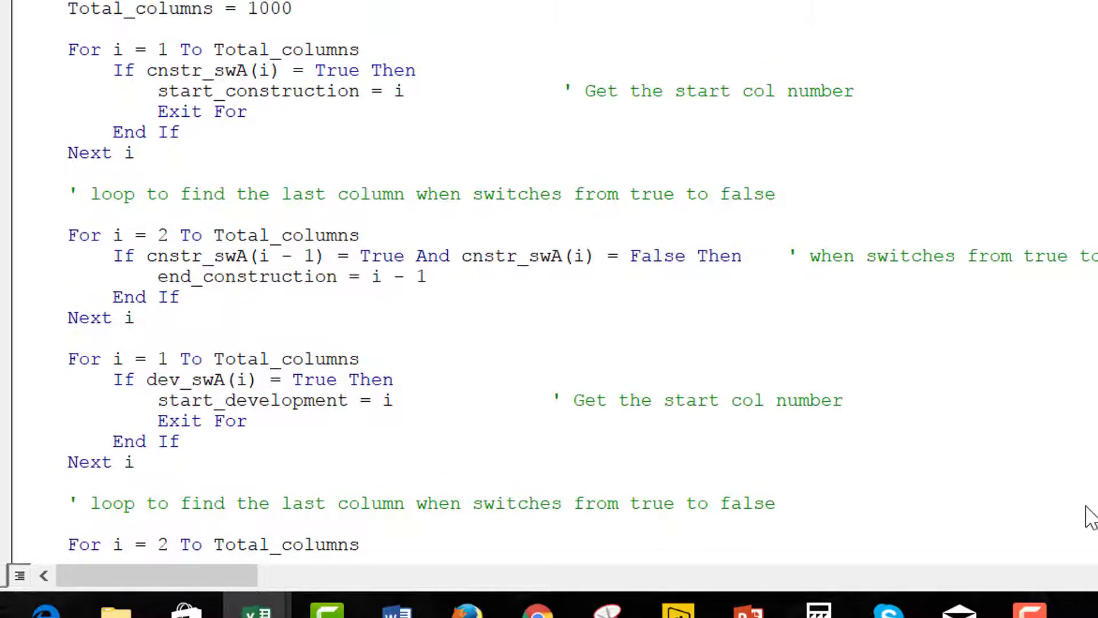
key(Down)
key(Down)
key(Down)
key(Down)
key(Down)
key(Down)
key(Down)
key(Down)
key(Down)
key(Down)
key(Down)
key(Up)
key(Up)
key(Down)
key(Down)
key(Down)
key(Down)
key(Down)
key(Down)
key(Down)
key(Down)
key(Down)
key(Down)
key(Down)
key(Down)
key(Down)
key(Down)
key(Down)
key(Down)
key(Down)
key(Down)
key(Down)
key(Down)
key(Down)
key(Down)
key(Up)
key(Up)
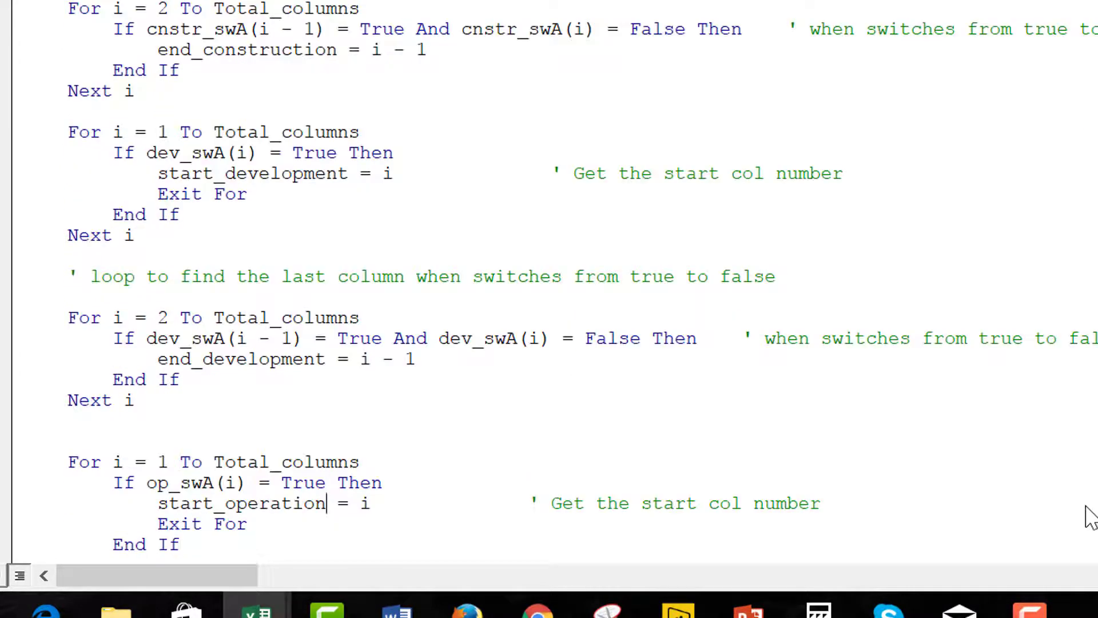
key(Down)
key(Down)
key(Down)
key(Down)
key(Down)
key(Down)
key(Down)
key(Down)
key(Down)
key(Up)
key(Up)
key(Up)
key(Up)
key(Up)
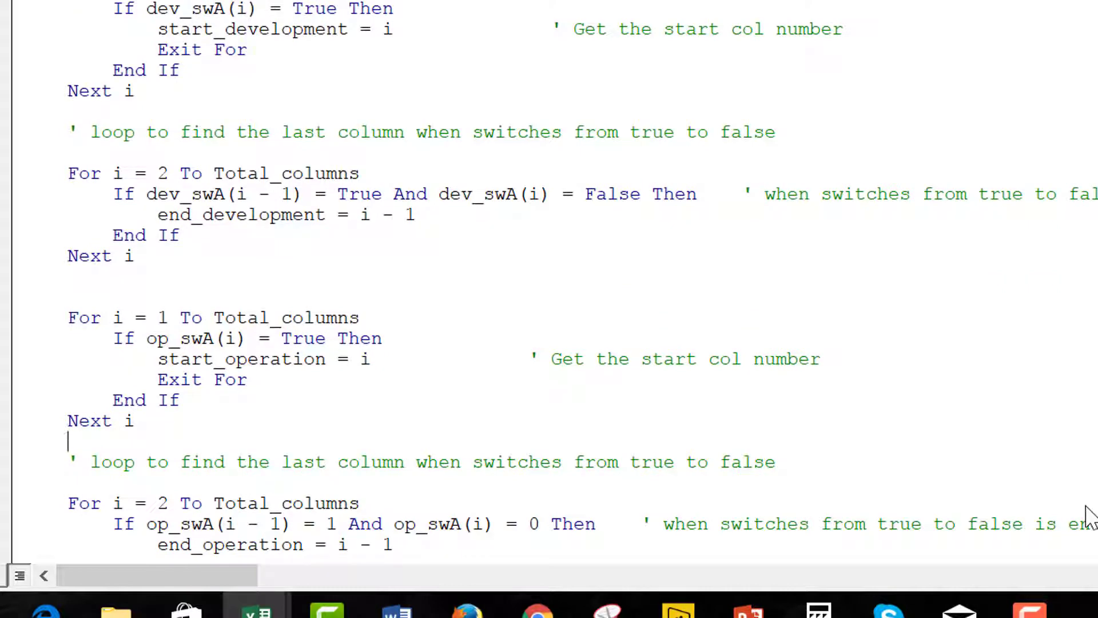
key(Up)
key(Up)
key(Up)
key(Up)
key(Down)
key(Down)
key(Down)
key(Down)
key(Down)
key(Down)
key(Down)
key(Down)
key(Down)
key(Down)
key(Down)
key(Down)
key(Down)
key(Down)
key(Down)
key(Up)
key(Up)
key(Up)
key(Up)
key(Up)
key(Up)
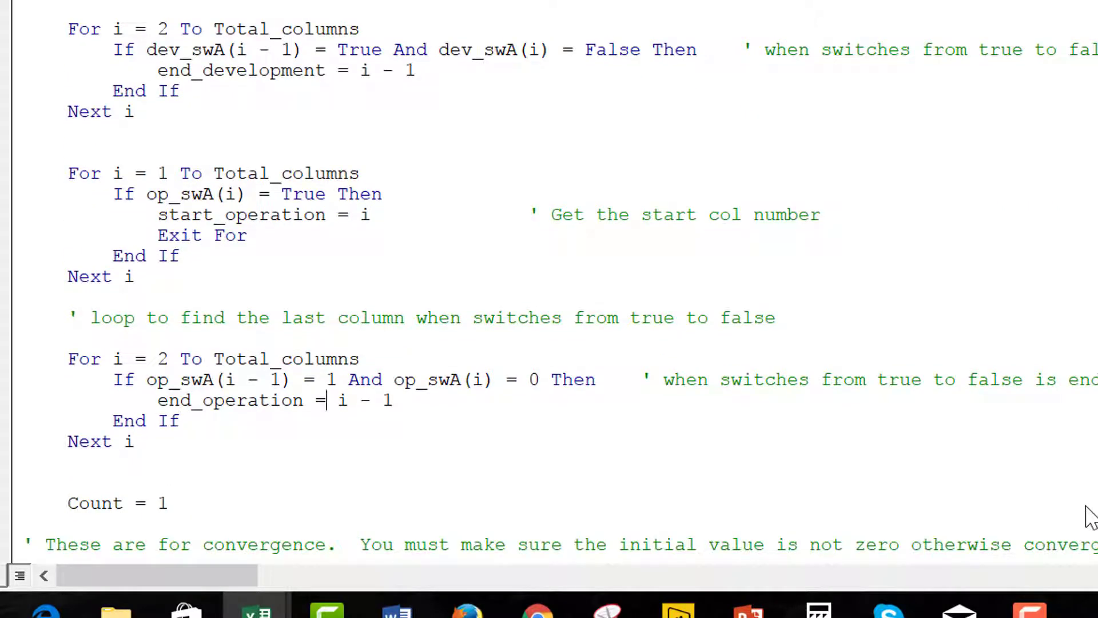
Make the end_operation test read op_swA(i - 1) = True And op_swA(i) = False.
key(Up)
text(true)
key(Delete)
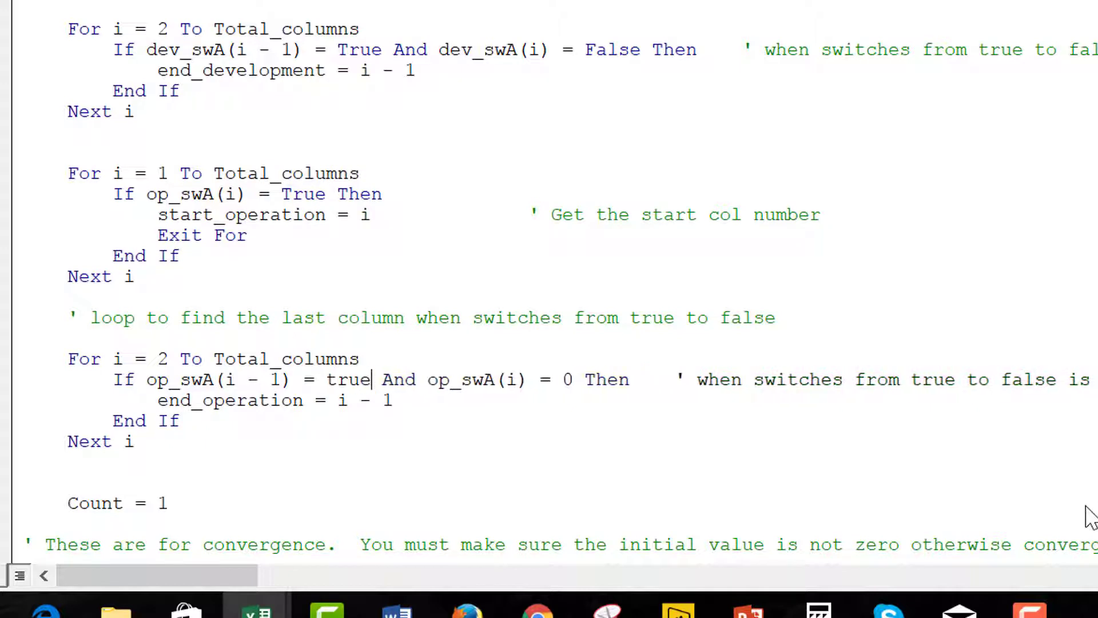
key(Right)
key(Right)
key(Right)
key(Right)
key(Right)
key(Right)
key(Right)
key(Right)
key(Right)
key(Right)
key(Right)
key(Right)
key(Right)
key(Right)
key(Right)
key(Right)
key(Right)
text(false)
key(Delete)
key(Up)
key(Home)
key(Down)
key(Down)
key(Down)
key(Down)
key(Down)
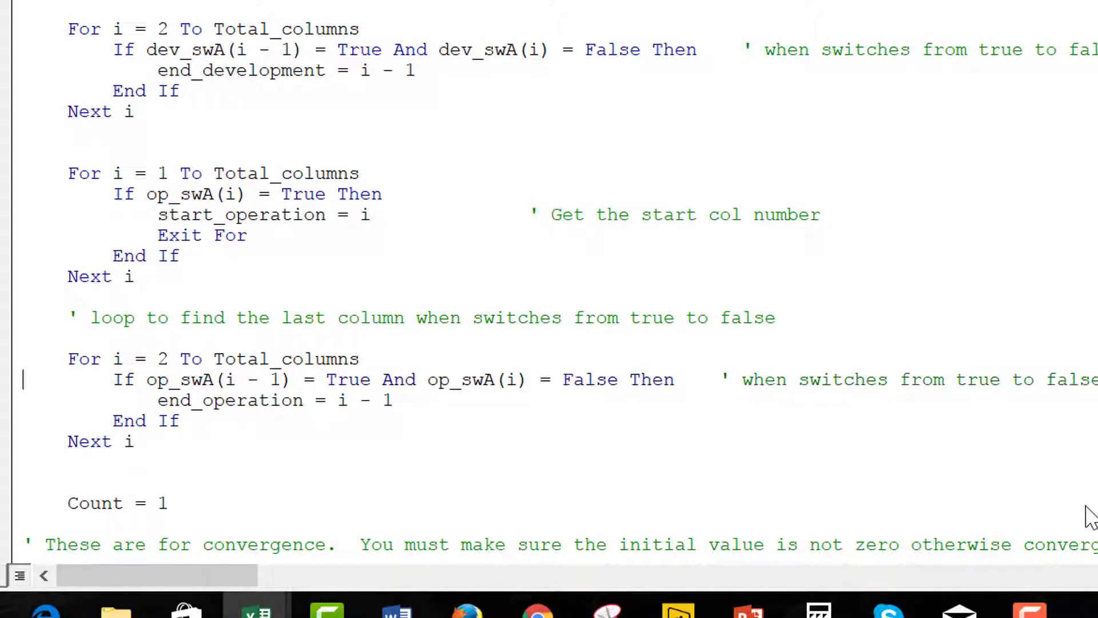
key(Down)
key(Down)
key(Down)
key(Down)
key(Down)
key(Down)
key(Down)
key(Down)
key(Down)
key(Down)
key(Down)
key(Down)
key(Down)
key(Down)
key(Down)
key(Down)
key(Down)
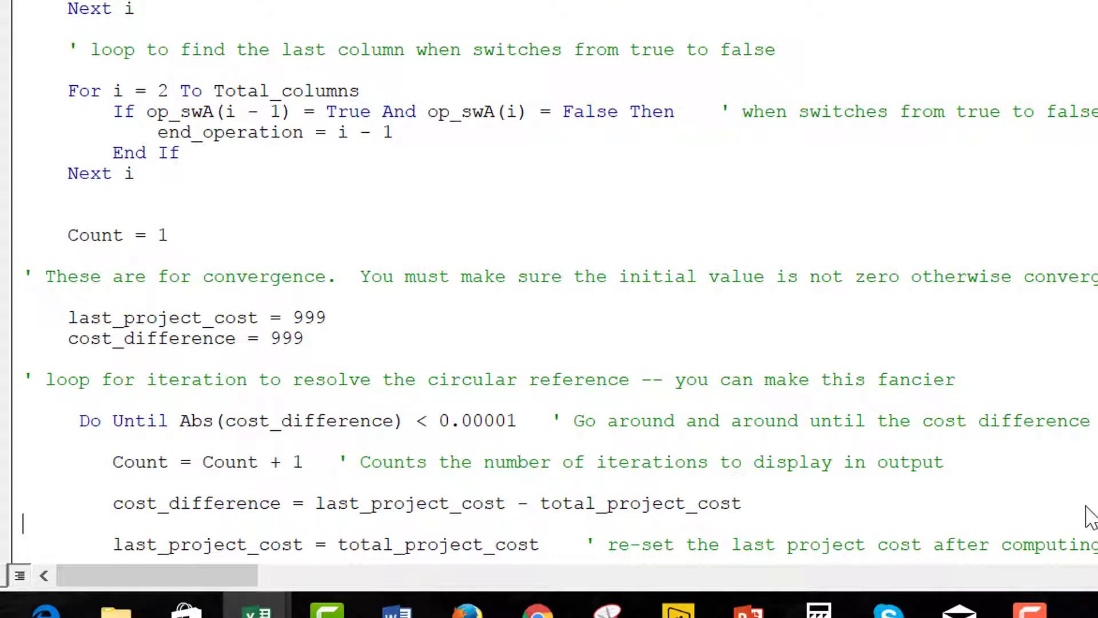
Rename the starting assignment to project_cost_difference = 999.
key(Up)
key(Up)
key(Up)
key(Up)
key(Up)
key(Up)
key(Up)
key(Up)
key(Up)
key(Down)
key(Down)
key(Down)
key(Down)
key(Down)
key(Down)
key(Down)
key(Down)
key(Down)
key(Down)
key(Down)
key(Down)
key(Down)
key(Down)
key(Down)
key(Down)
key(Down)
key(Down)
key(Down)
key(Up)
key(Up)
key(Up)
key(Up)
key(Up)
key(Up)
key(Up)
key(Up)
key(Up)
key(Up)
key(Up)
key(Up)
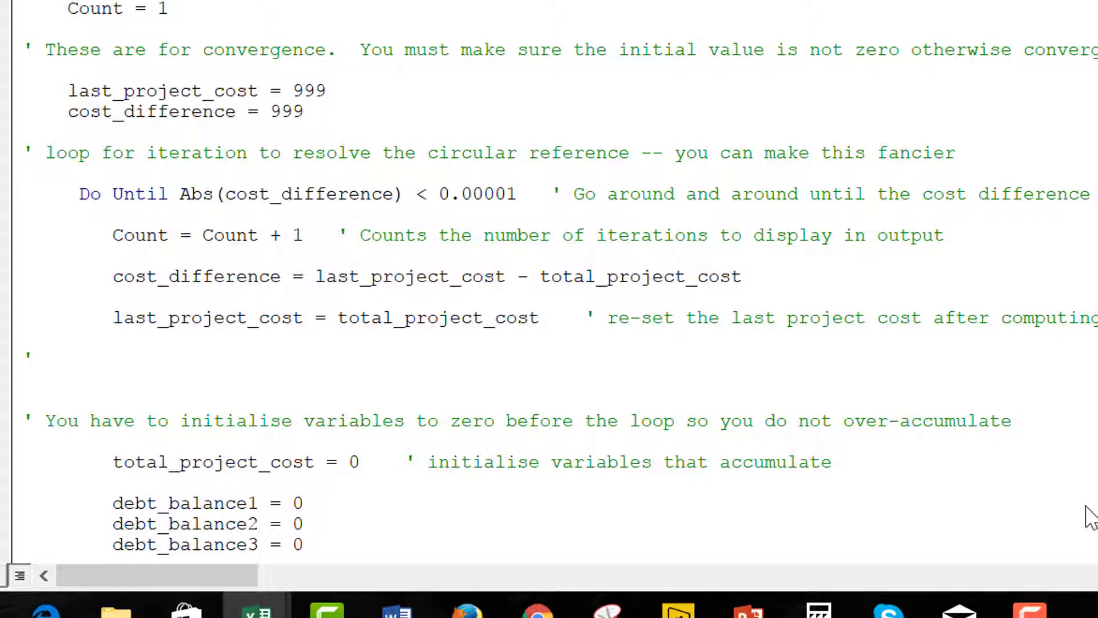
key(Up)
key(Up)
key(Up)
key(Up)
key(Right)
key(Right)
key(Right)
key(Right)
text(projec)
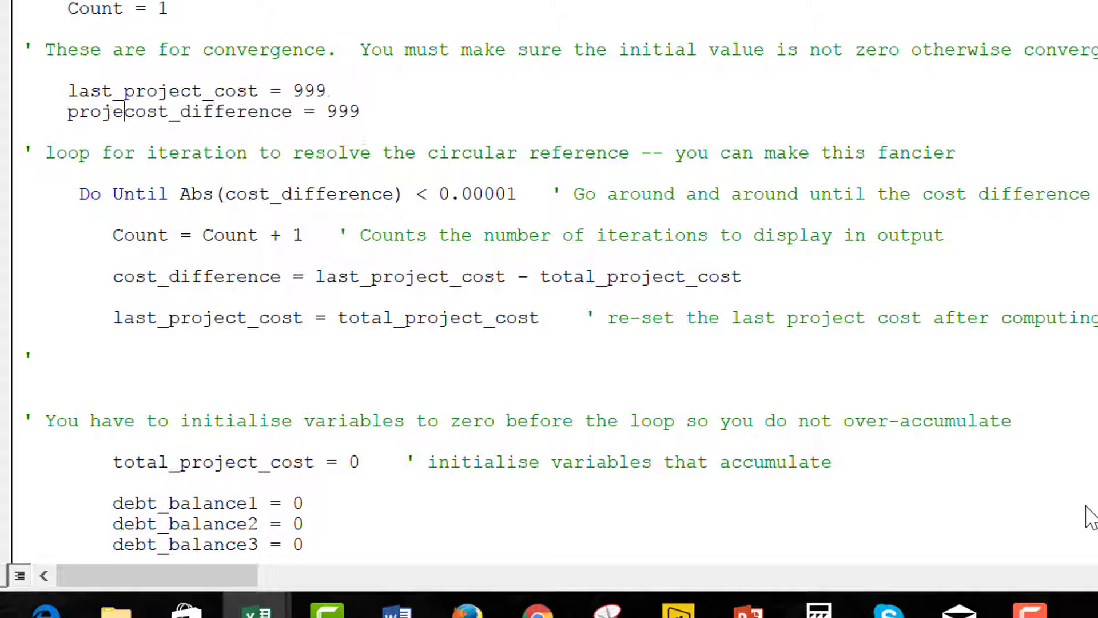
text(t_)
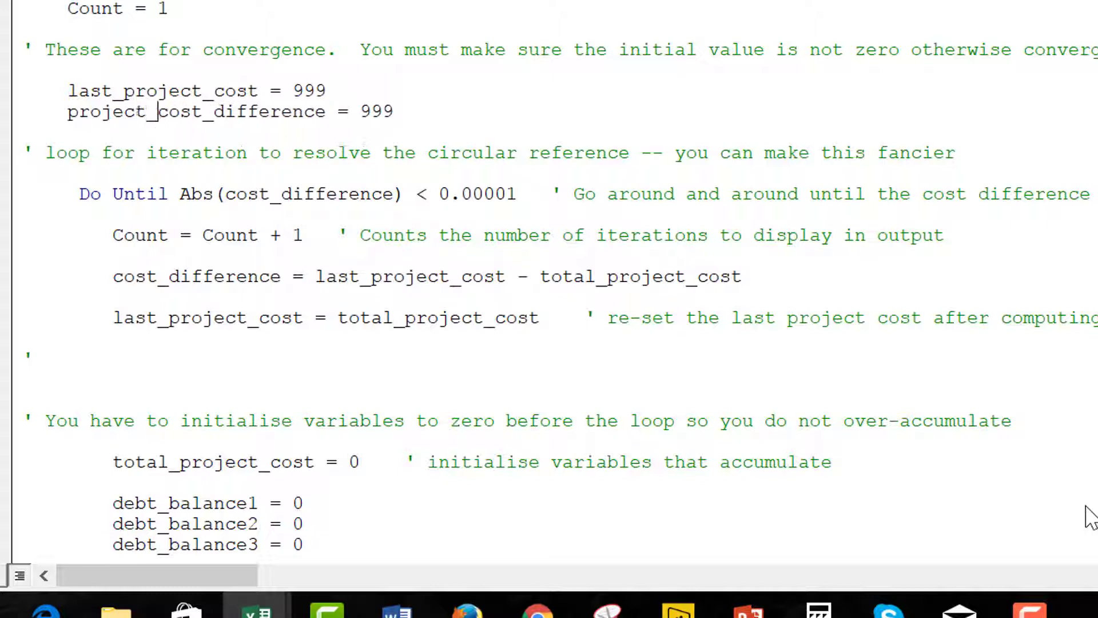
key(Down)
key(Down)
key(Down)
key(Down)
key(Down)
Rename cost_difference to project_cost_difference inside Abs() on the Do Until line, fixing a typo.
key(Up)
key(Right)
key(Right)
key(Right)
key(Right)
key(Right)
key(Right)
text(pro)
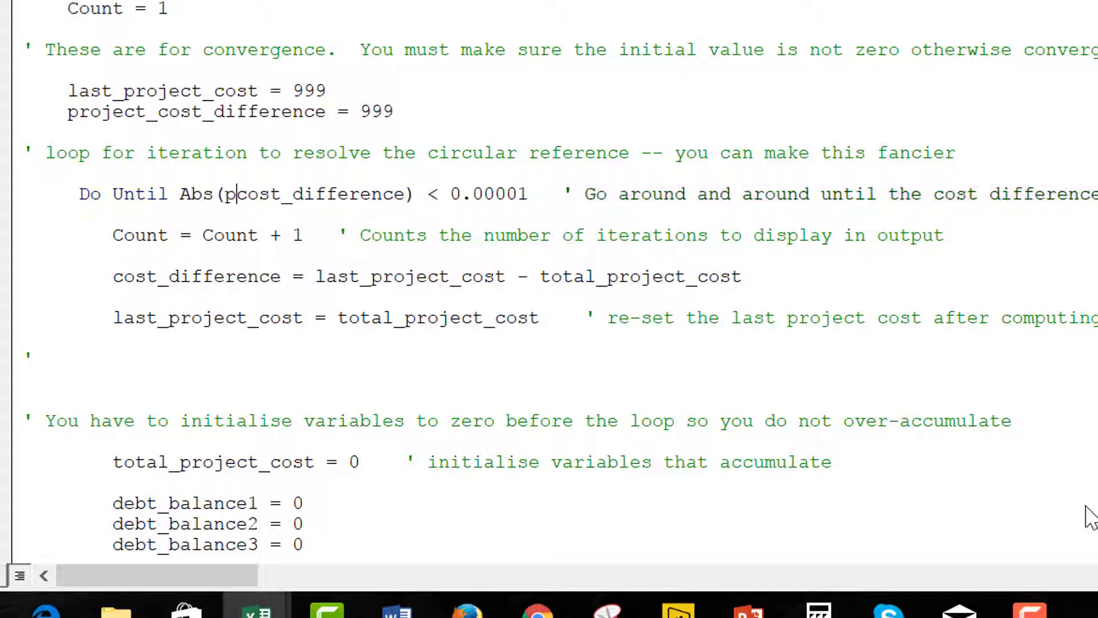
text(je)
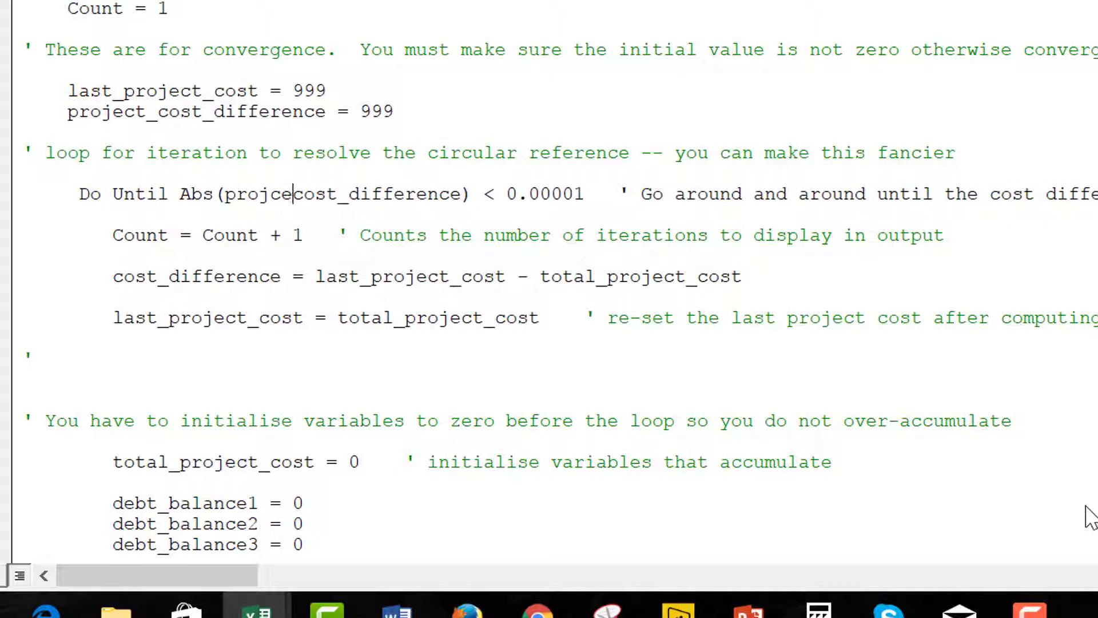
text(t_)
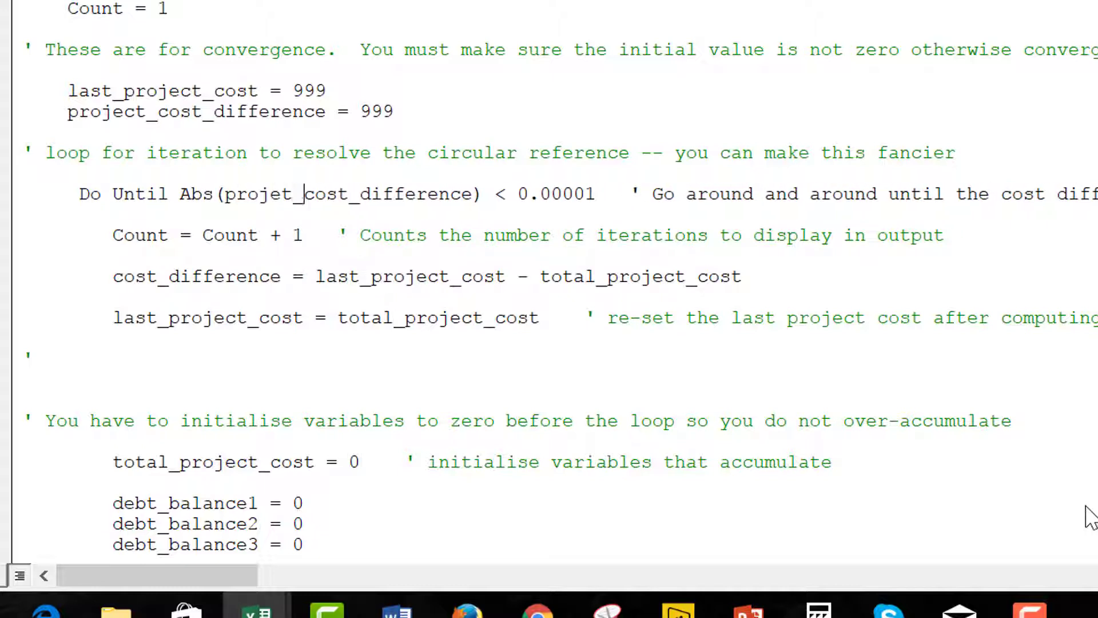
key(Down)
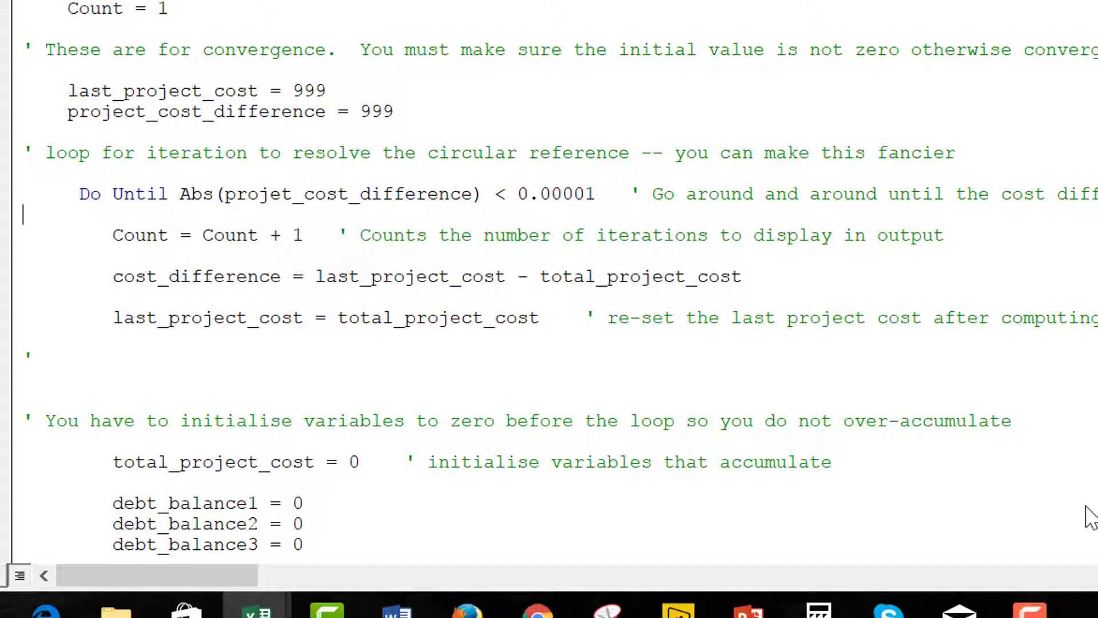
key(Up)
key(Up)
key(Right)
key(Right)
key(Right)
key(Right)
key(Right)
key(Right)
key(Right)
key(Right)
key(Right)
key(Right)
key(Right)
key(Right)
key(Right)
key(Right)
key(Right)
key(Right)
key(Right)
key(Right)
key(Right)
key(Right)
key(Right)
key(BackSpace)
key(BackSpace)
key(BackSpace)
key(BackSpace)
key(BackSpace)
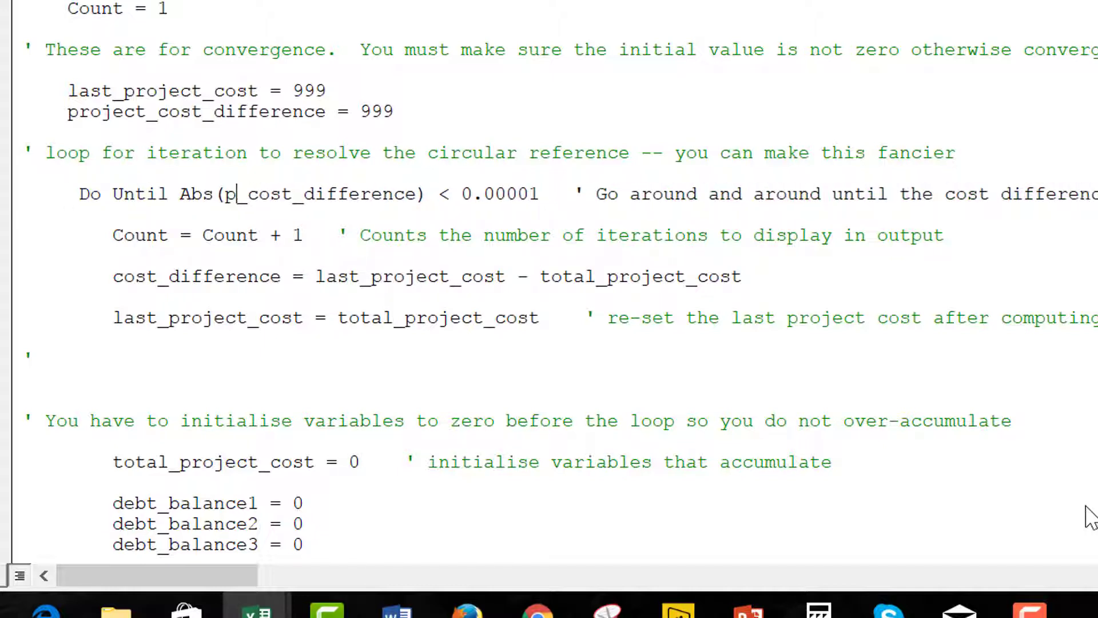
key(BackSpace)
text(proje)
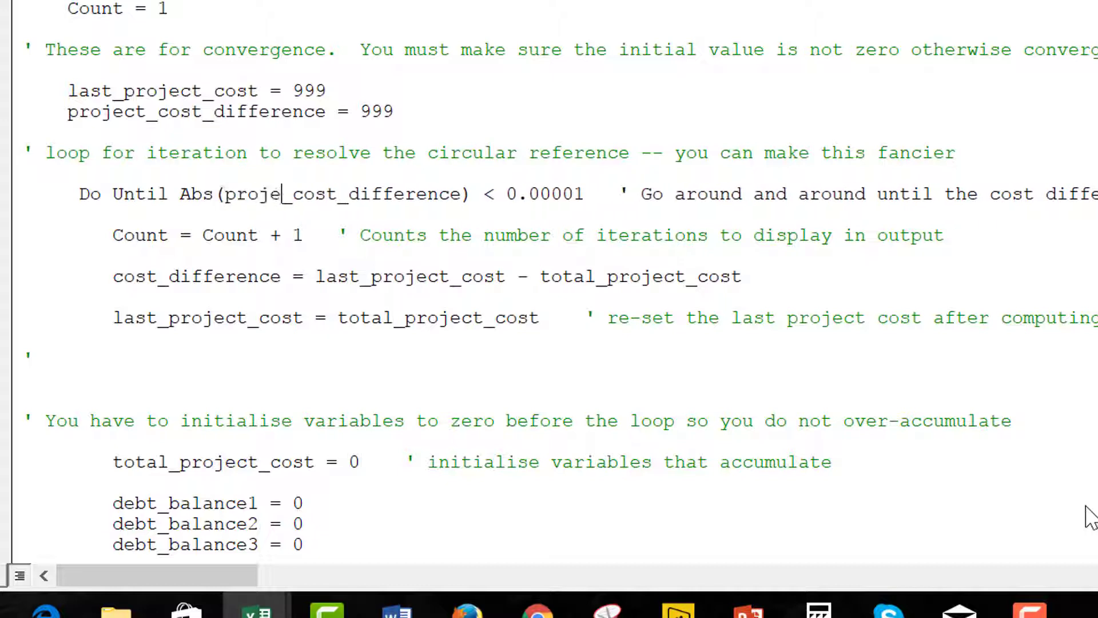
text(ct)
key(Up)
key(Down)
key(Down)
key(Down)
key(Down)
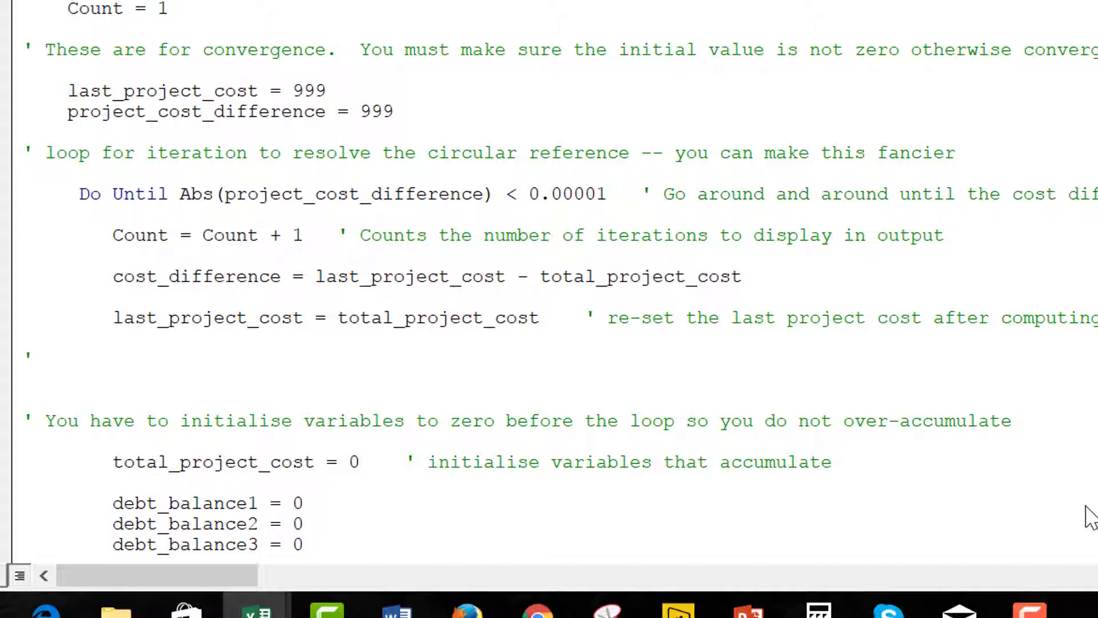
Make the update line assign project_cost_difference = last_project_cost - total_project_cost.
key(Down)
key(Down)
key(Up)
key(Right)
key(Right)
key(Right)
text(pro)
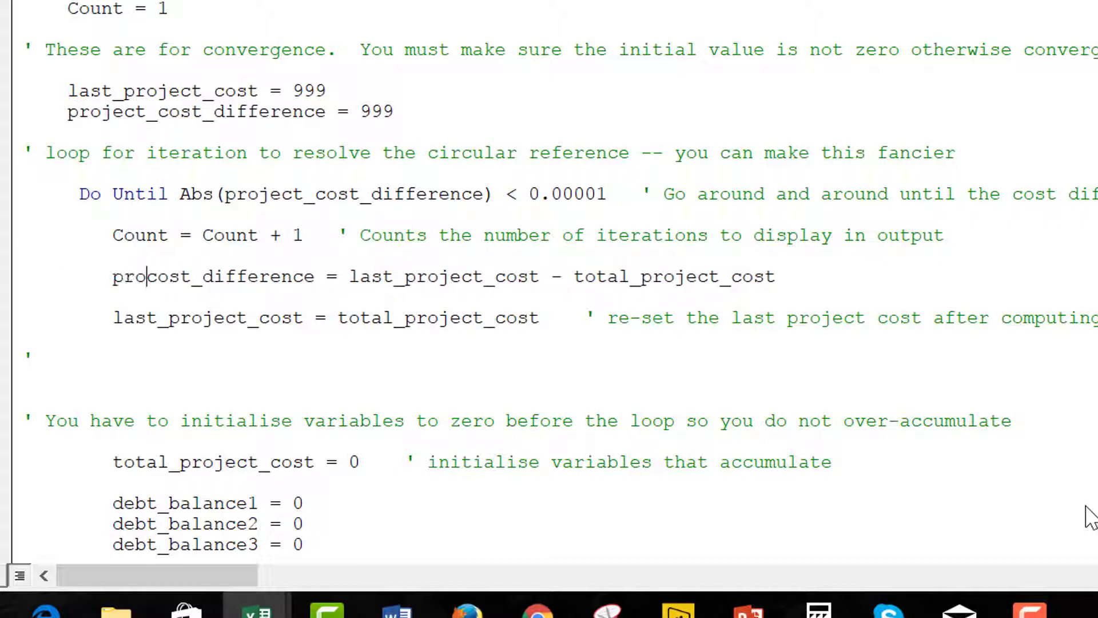
text(ject_)
key(Home)
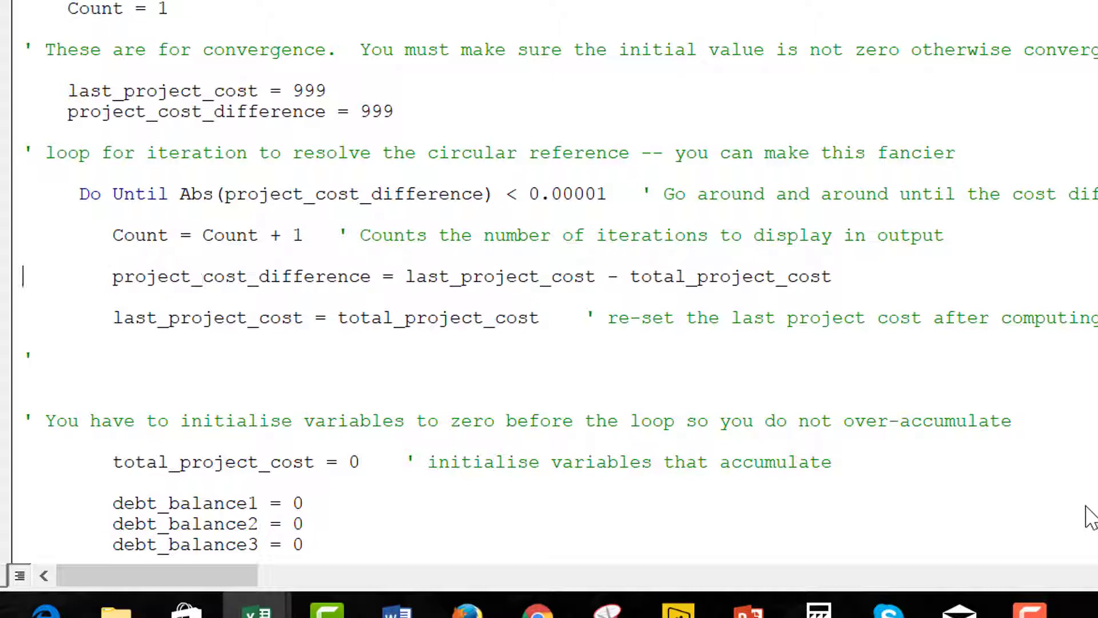
key(Down)
Review the last_project_cost and project_cost_difference update lines in the convergence loop.
key(Down)
key(Down)
key(Up)
key(Up)
key(Down)
key(Down)
key(Up)
key(Down)
key(Up)
key(Down)
key(Down)
key(Down)
key(Down)
key(Down)
key(Down)
key(Down)
key(Down)
key(Down)
key(Down)
key(Down)
key(Down)
key(Down)
key(Up)
key(Up)
key(Up)
key(Up)
key(Up)
key(Up)
key(Up)
key(Up)
key(Up)
key(Up)
key(Up)
key(Up)
key(Up)
key(Up)
key(Up)
key(Up)
key(Up)
key(Up)
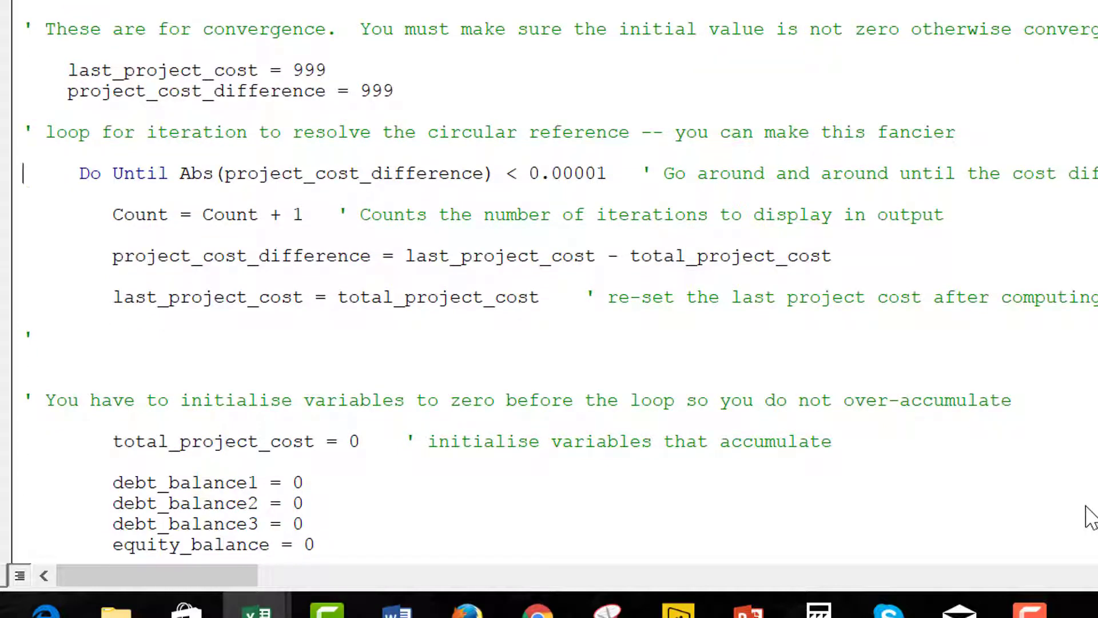
key(Down)
key(Down)
key(Down)
key(Down)
key(Down)
key(Down)
key(Down)
key(Down)
key(Down)
key(Down)
key(Down)
key(Down)
key(Down)
key(Down)
key(Down)
key(Down)
key(Down)
key(Down)
key(Down)
key(Down)
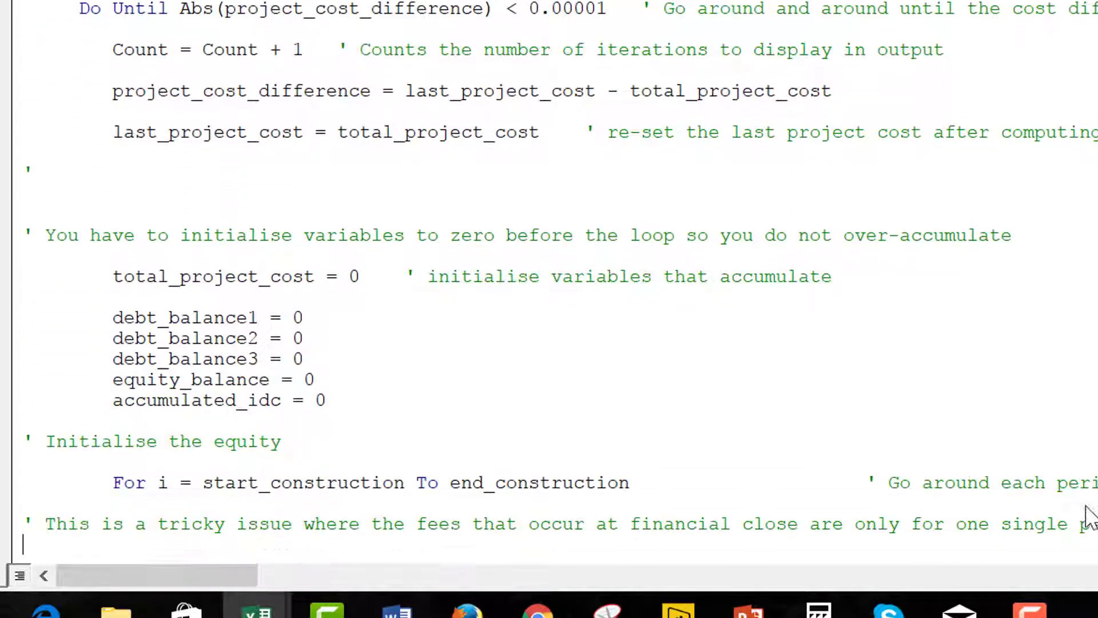
key(Up)
key(Up)
key(Up)
key(Up)
key(Up)
key(Up)
key(Up)
key(Up)
key(Up)
key(Up)
key(Up)
key(Up)
key(Up)
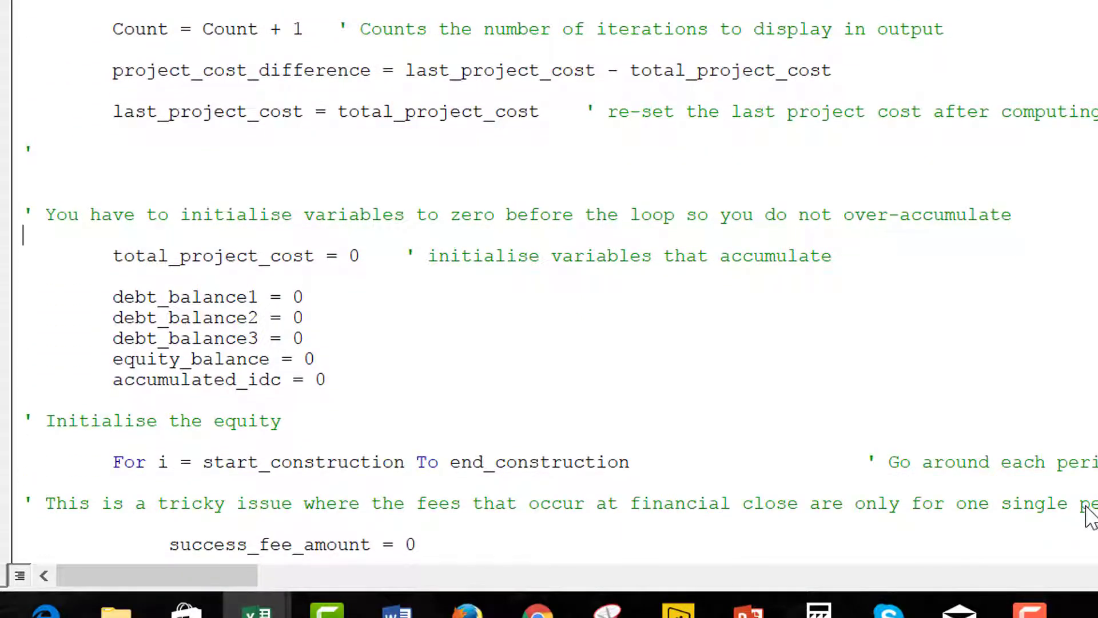
Remove blank lines above the initialise-to-zero comment and add one above total_project_cost.
key(Up)
key(Up)
key(Up)
key(BackSpace)
key(BackSpace)
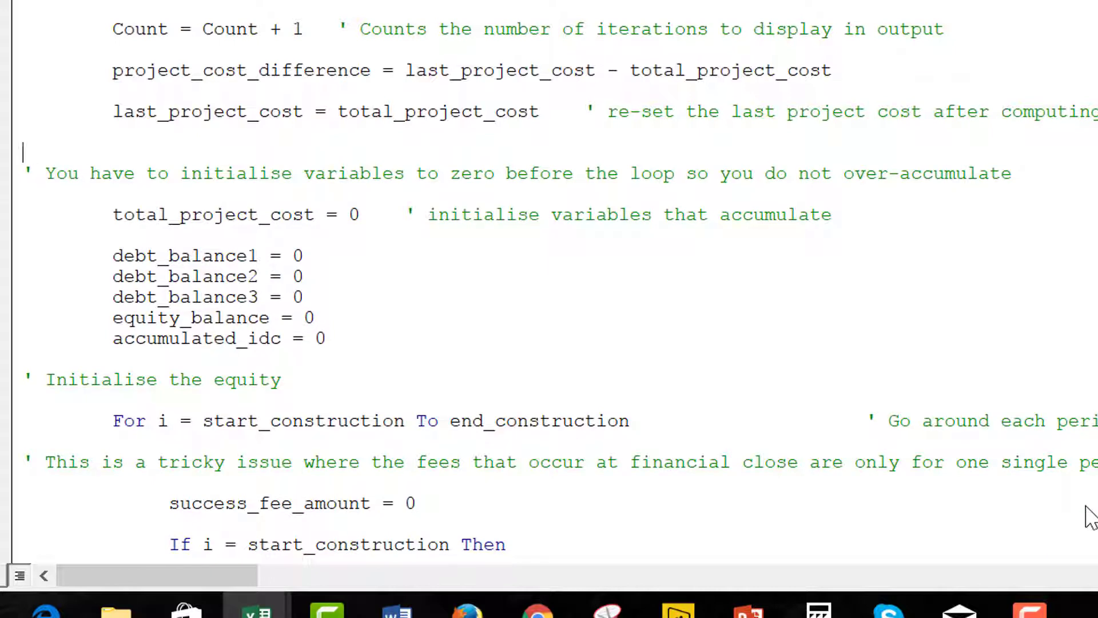
key(Down)
key(Down)
key(Down)
key(Return)
key(Return)
key(Return)
key(Up)
key(Up)
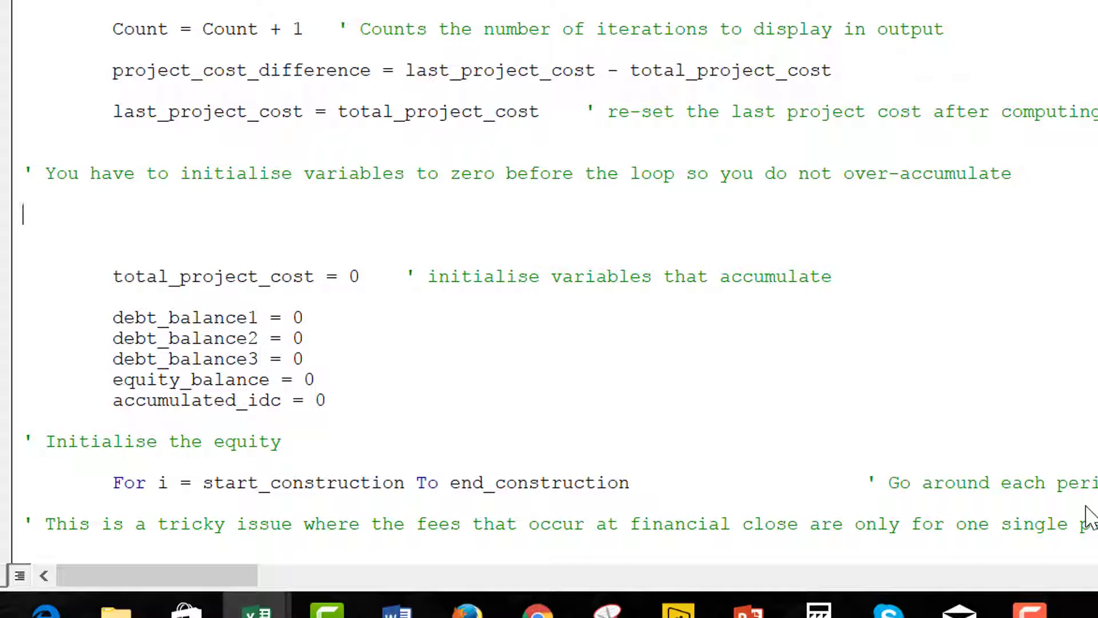
key(Up)
key(Up)
key(Up)
key(Up)
key(Up)
key(Up)
key(Up)
key(Up)
key(Down)
key(Down)
key(Down)
key(Down)
key(Down)
key(Down)
key(Down)
key(Down)
key(Down)
Review the debt balance initialisations, equity loop and success fee check, then scroll back up.
key(Down)
key(Down)
key(Down)
key(Down)
key(Down)
key(Down)
key(Down)
key(Down)
key(Down)
key(Down)
key(Up)
key(Up)
key(Up)
key(Down)
key(Down)
key(Down)
key(Down)
key(Down)
key(Down)
key(Down)
key(Down)
key(Down)
key(Down)
key(Down)
key(Down)
key(Down)
key(Down)
key(Down)
key(Down)
key(Down)
key(Down)
key(Down)
key(Down)
key(Up)
key(Up)
key(Up)
key(Up)
key(Up)
key(Up)
key(Up)
key(Up)
key(Up)
key(Up)
key(Up)
key(Up)
key(Up)
key(Up)
key(Up)
key(Up)
key(Up)
key(Up)
key(Up)
key(Up)
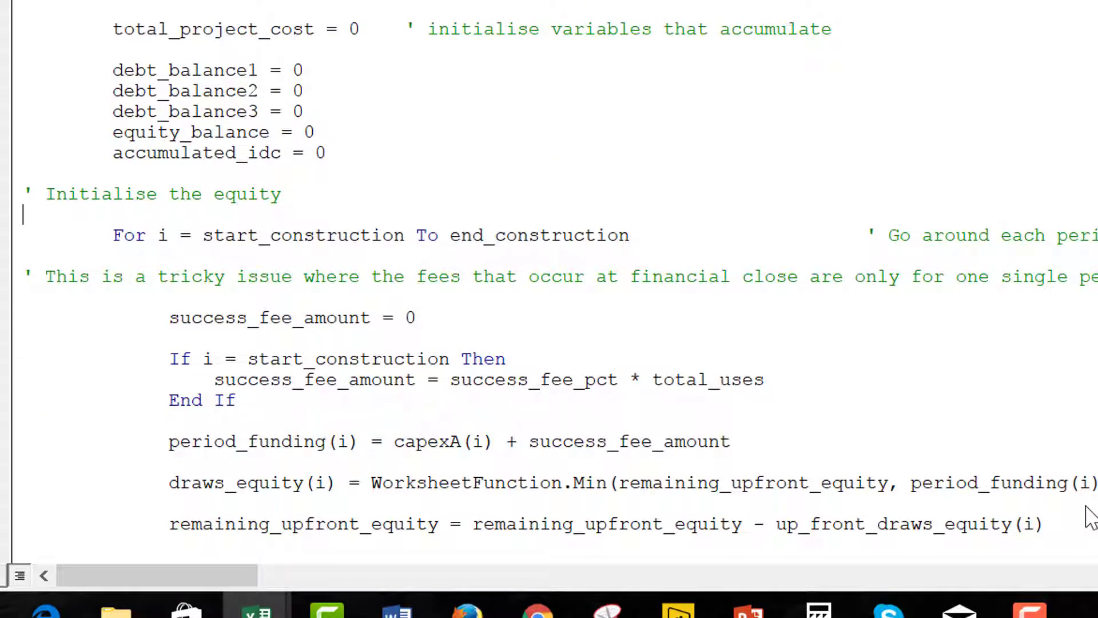
key(Down)
key(Down)
key(Down)
key(Down)
key(Down)
key(Down)
key(Down)
key(Down)
key(Down)
key(Down)
key(Down)
key(Down)
key(Down)
key(Down)
key(Down)
key(Down)
key(Down)
key(Down)
key(Down)
key(Down)
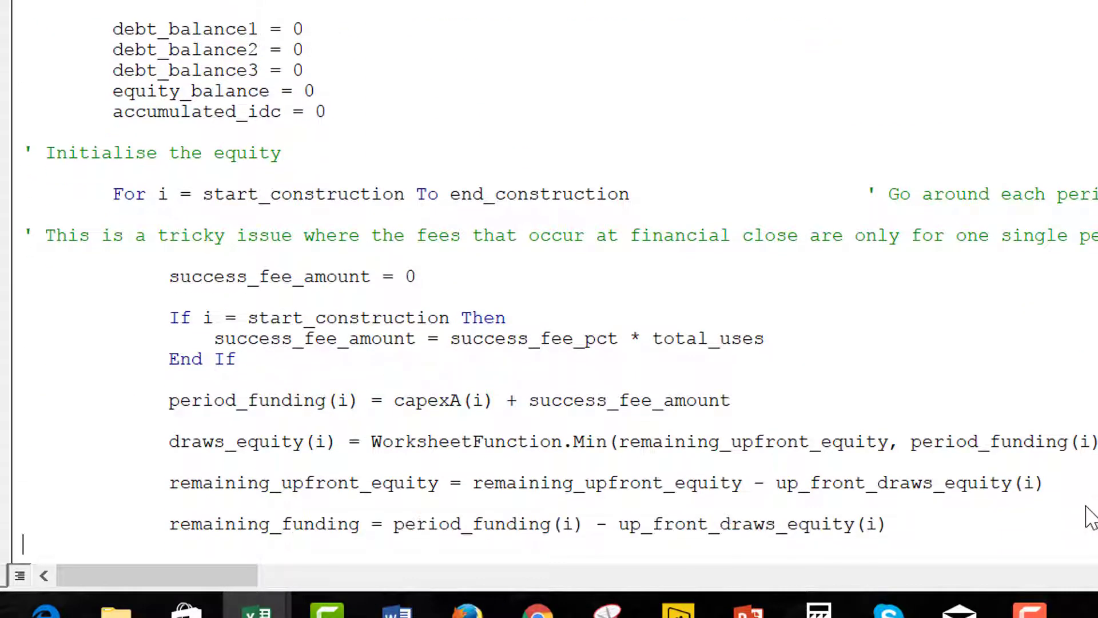
key(Up)
key(Up)
key(Up)
key(Up)
key(Up)
key(Up)
key(Down)
key(Down)
key(Down)
key(Down)
key(Down)
key(Down)
key(Down)
key(Down)
key(Up)
key(Up)
key(Up)
key(Up)
key(Up)
key(Up)
key(Up)
key(Up)
key(Up)
key(Up)
key(Up)
key(Up)
key(Up)
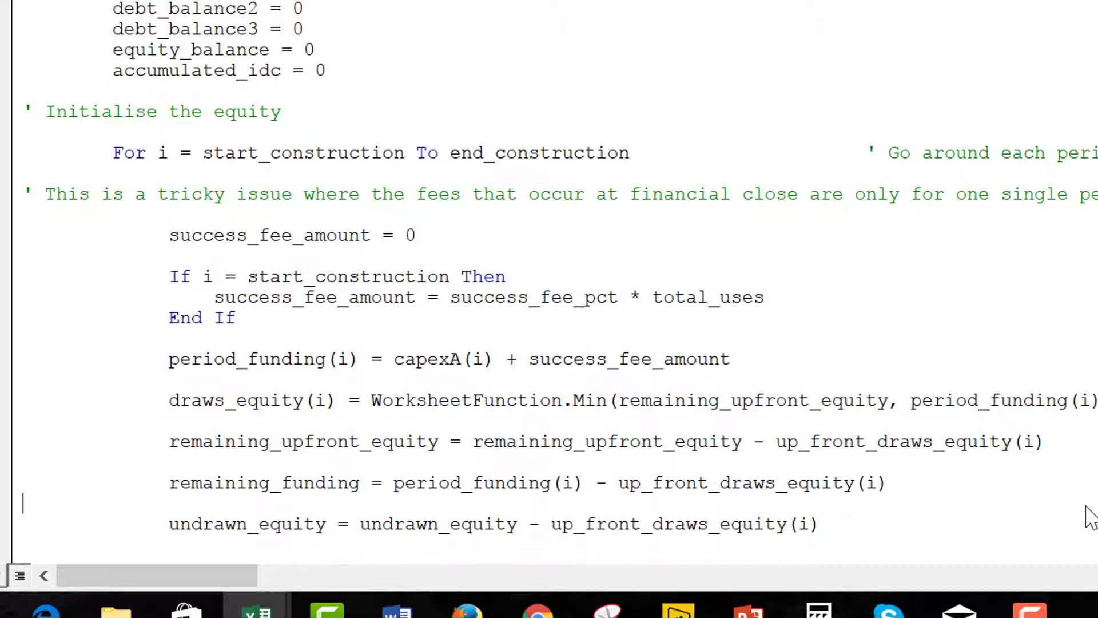
key(Up)
key(Up)
key(Down)
key(Down)
key(Right)
key(Right)
key(Right)
key(Right)
key(Right)
key(Right)
key(Right)
key(Right)
key(Right)
key(Right)
key(Right)
key(Right)
key(Right)
key(Right)
key(Right)
key(Right)
key(Right)
key(Right)
key(Right)
key(Right)
key(Right)
key(Right)
key(Right)
key(Right)
key(Right)
key(Right)
key(Right)
key(Right)
key(Right)
key(Right)
key(Right)
key(Right)
key(Right)
key(Right)
key(Right)
key(Right)
key(Right)
key(Right)
key(Right)
key(Right)
key(Up)
key(Up)
key(Up)
key(Up)
key(Up)
key(Up)
key(Up)
key(Up)
key(Up)
key(Up)
key(Up)
key(Up)
key(Up)
key(Up)
key(Up)
key(Up)
key(Up)
key(Up)
key(Up)
key(Up)
key(Up)
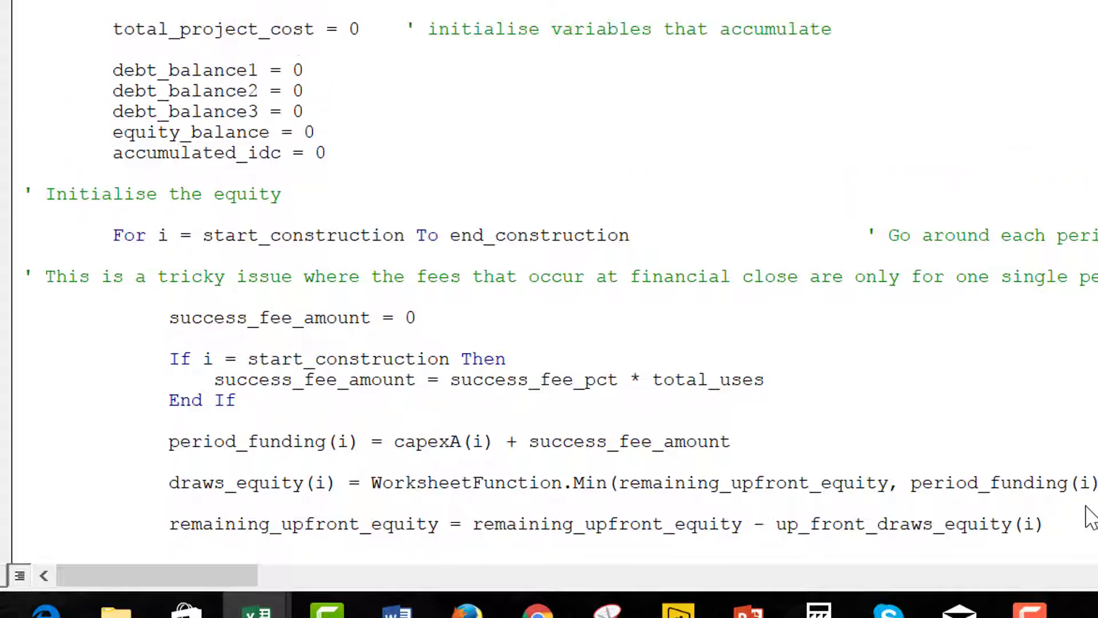
key(Up)
key(Up)
key(Up)
key(Up)
key(Up)
key(Up)
key(Up)
key(Up)
key(Up)
key(Up)
key(Up)
key(Up)
key(Up)
key(Up)
key(Up)
key(Up)
key(Up)
key(Up)
key(Up)
key(Up)
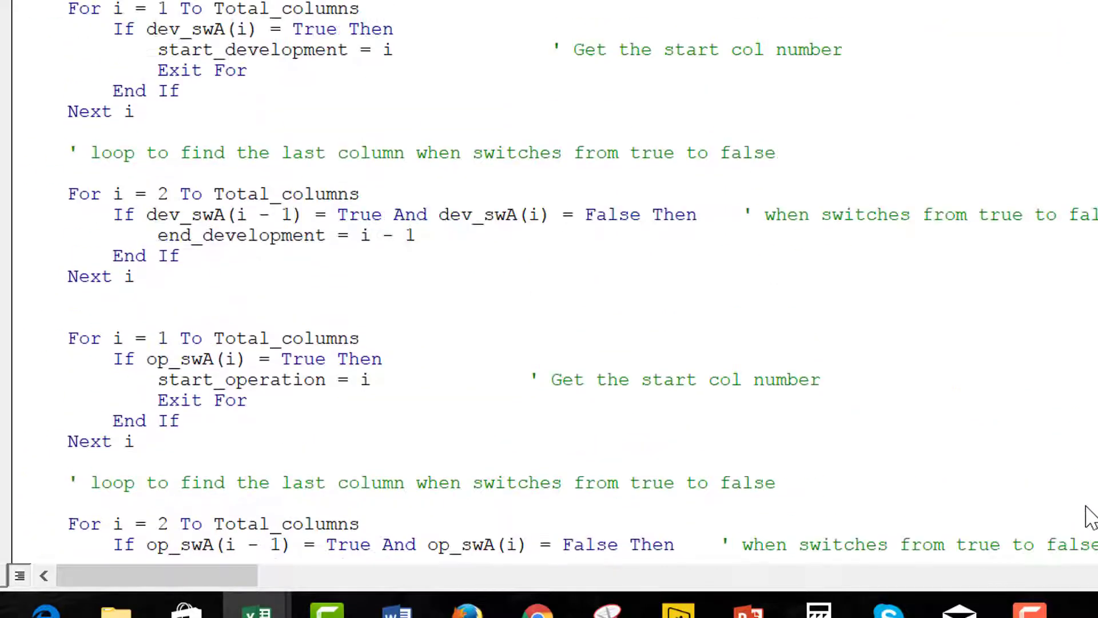
key(Up)
key(Up)
key(Up)
key(Up)
key(Up)
key(Up)
key(Up)
key(Up)
key(Up)
key(Up)
key(Up)
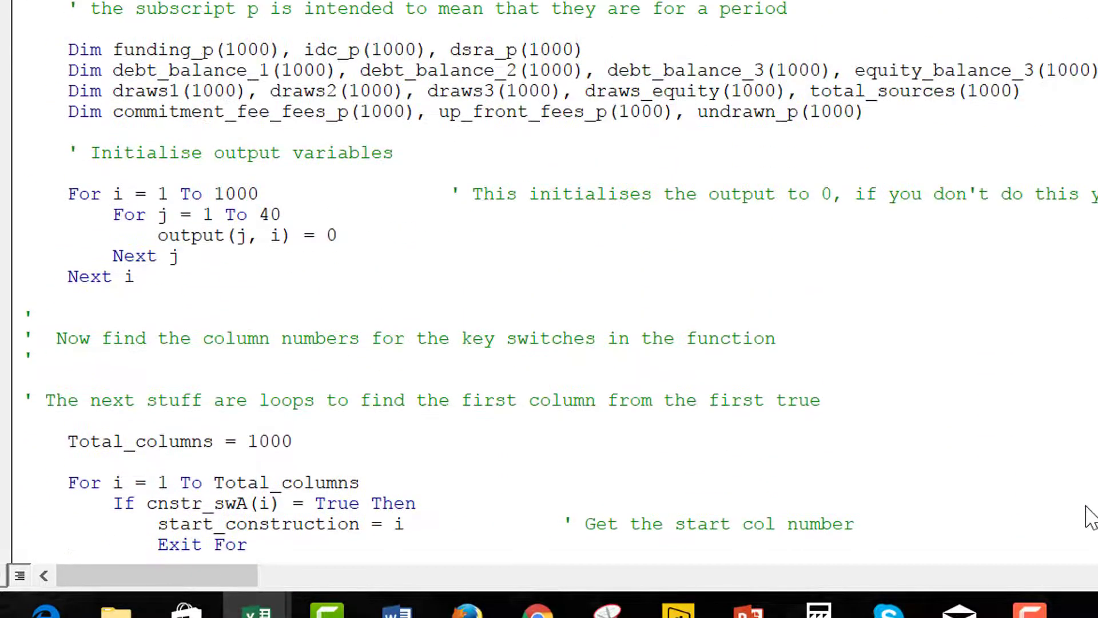
key(Up)
key(Up)
key(Up)
key(Up)
key(Up)
key(Up)
key(Up)
key(Up)
key(Up)
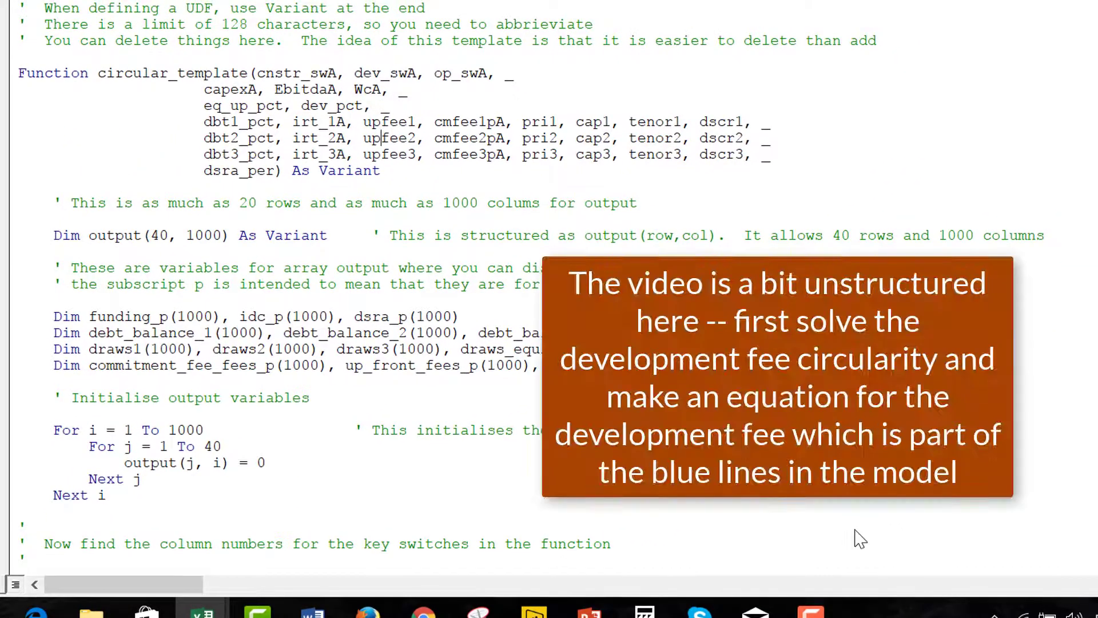
key(Up)
key(Up)
key(Down)
key(Down)
key(Down)
key(Down)
key(Down)
key(Down)
key(Down)
key(Down)
key(Down)
key(Down)
key(Down)
key(Down)
key(Down)
key(Down)
key(Down)
key(Down)
key(Down)
key(Down)
key(Down)
key(Down)
key(Down)
key(Down)
key(Down)
key(Down)
key(Down)
key(Down)
key(Down)
key(Down)
key(Down)
key(Down)
key(Down)
key(Down)
key(Down)
key(Down)
key(Down)
key(Down)
key(Down)
key(Down)
key(Down)
key(Down)
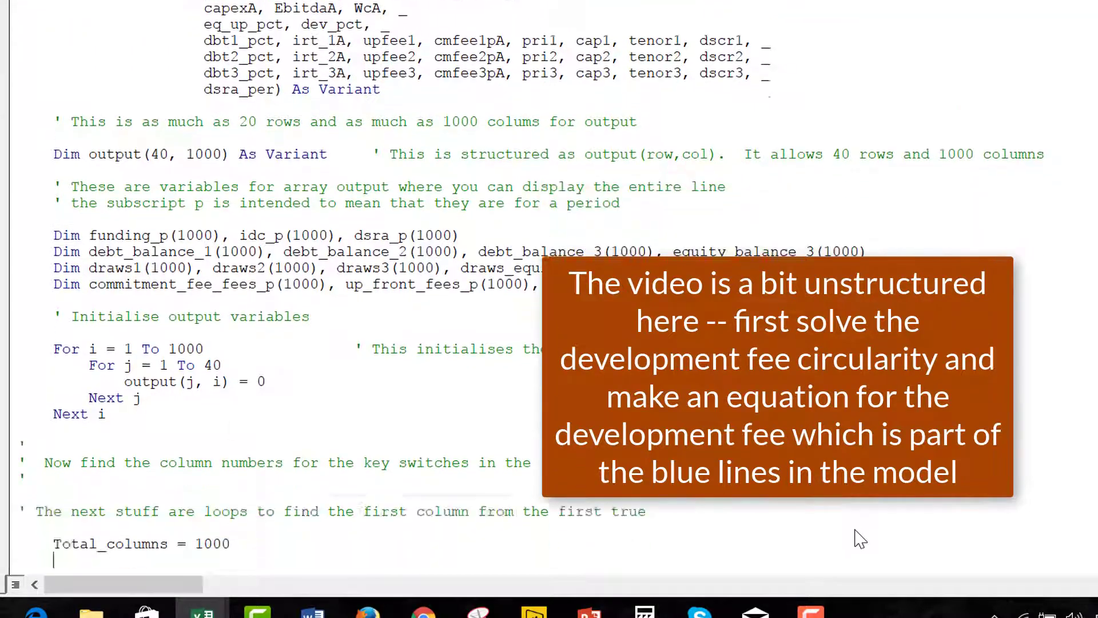
key(Down)
key(Down)
key(Down)
key(Down)
key(Down)
key(Down)
key(Down)
key(Down)
key(Down)
key(Down)
key(Down)
key(Down)
key(Down)
key(Down)
key(Down)
key(Down)
key(Down)
key(Down)
key(Down)
key(Down)
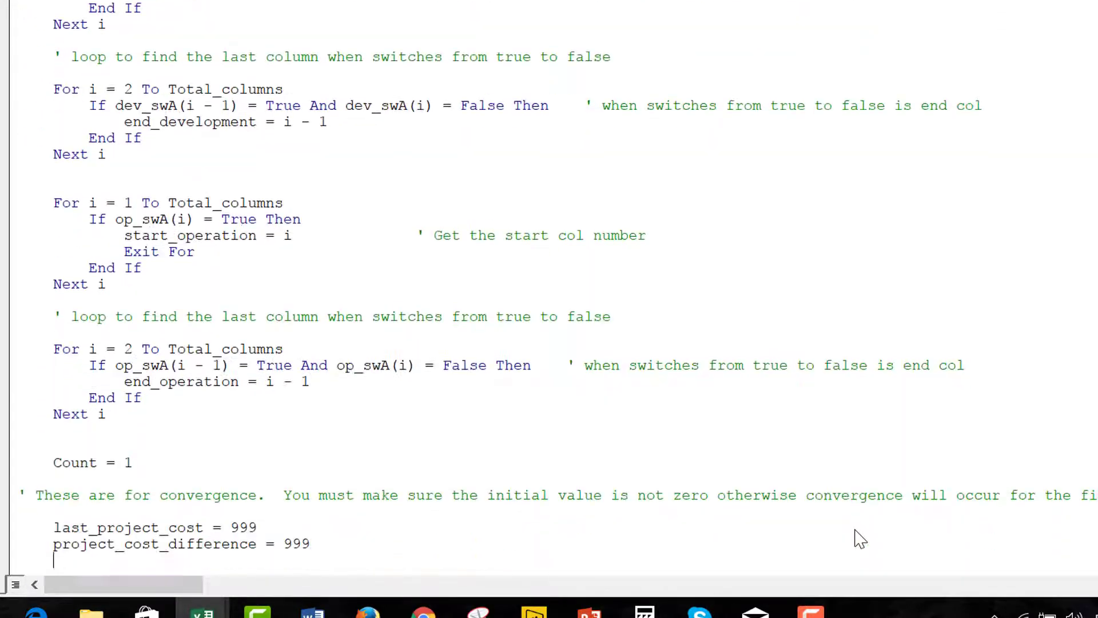
key(End)
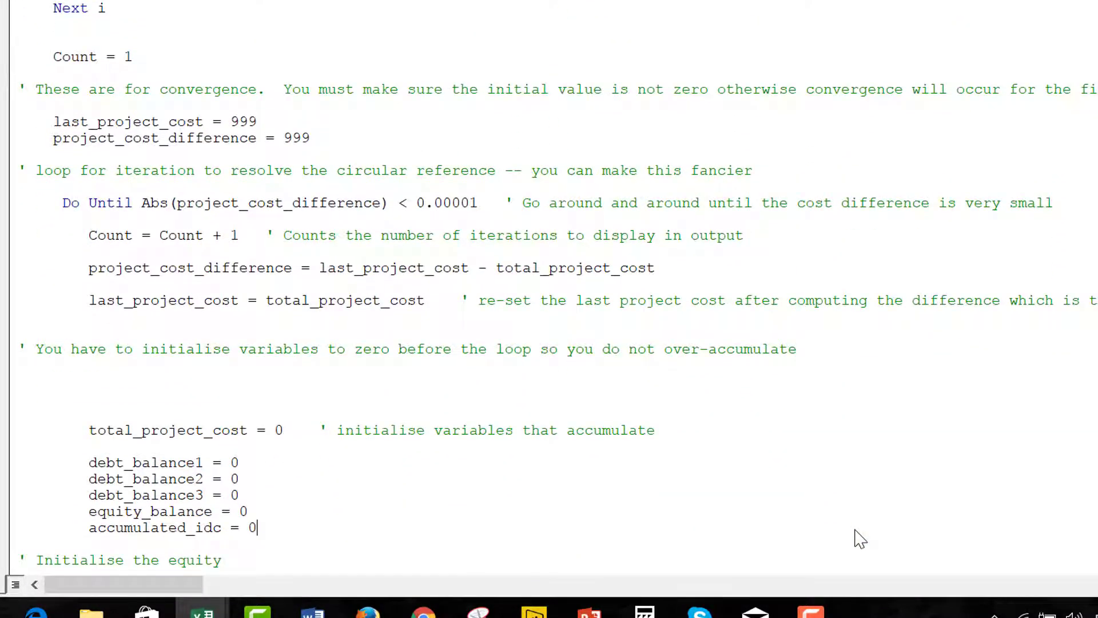
key(Up)
key(Up)
key(Up)
key(Up)
key(Up)
key(Down)
key(Down)
key(Down)
key(Down)
key(Down)
key(Down)
key(Down)
key(Down)
key(Down)
key(Down)
key(Down)
key(Down)
key(Down)
key(Down)
key(Down)
key(Down)
key(Down)
key(End)
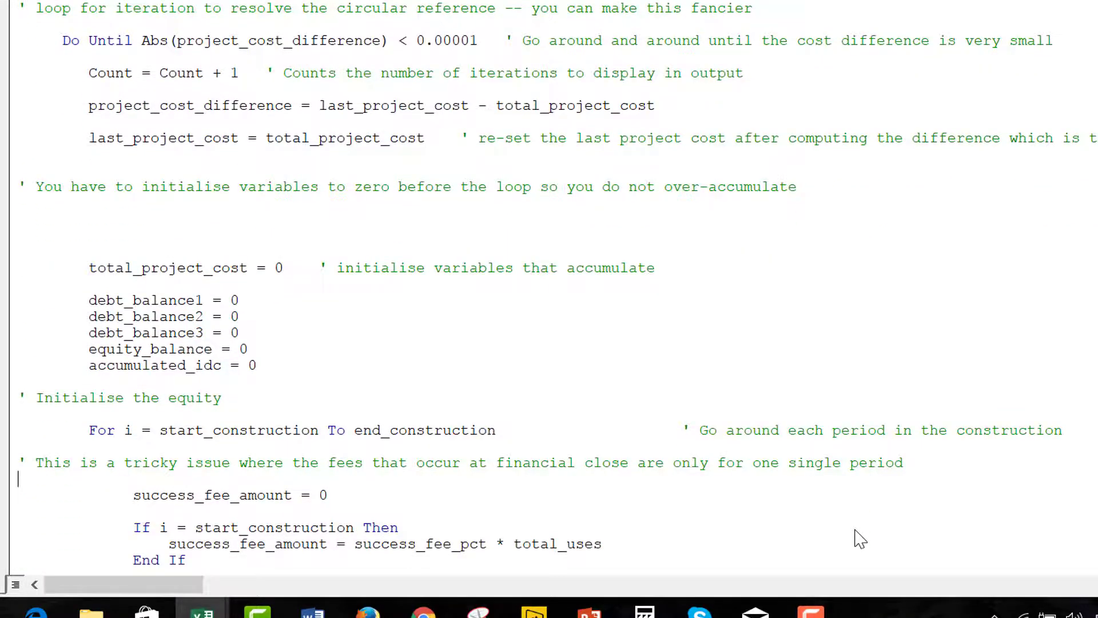
key(Right)
key(Right)
key(Right)
key(Right)
key(Right)
key(Right)
key(Right)
key(Right)
key(Right)
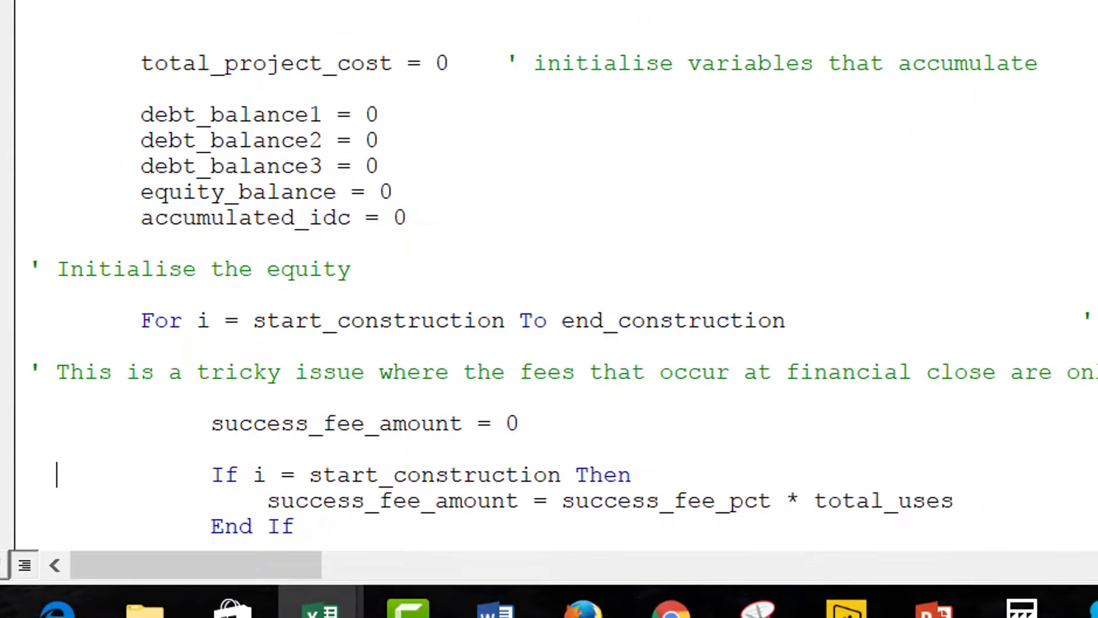
Replace the success fee percentage in the fee formula with dev_pct.
key(Right)
key(Right)
key(Right)
key(Right)
key(Right)
key(Right)
key(Right)
key(Right)
key(Right)
key(Right)
key(Right)
key(Right)
key(Right)
key(Right)
key(Right)
key(Right)
key(Right)
key(Right)
key(Right)
key(Right)
key(Down)
key(Left)
key(Left)
key(Left)
text(dev)
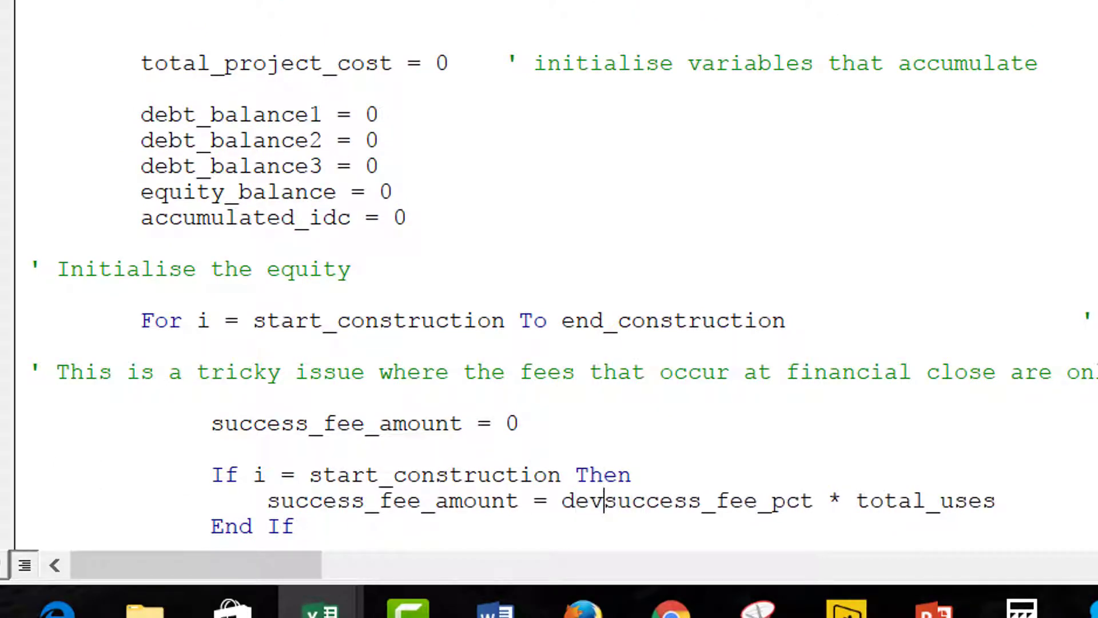
key(Delete)
key(Delete)
key(Delete)
key(Delete)
key(Delete)
key(Delete)
key(Delete)
key(Delete)
key(Delete)
key(Delete)
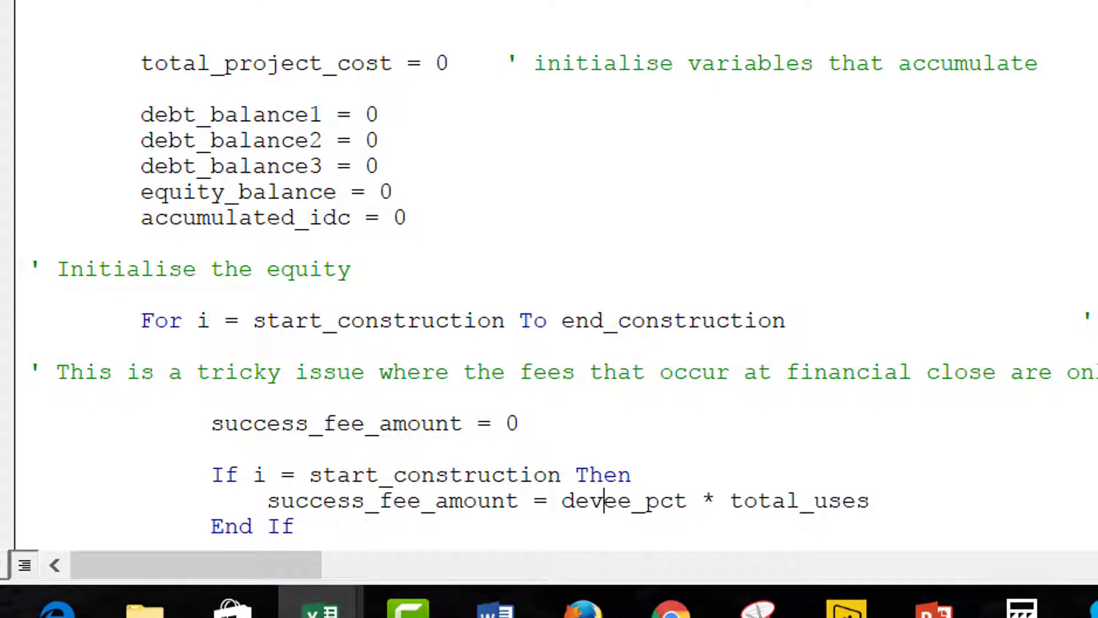
key(Up)
key(Up)
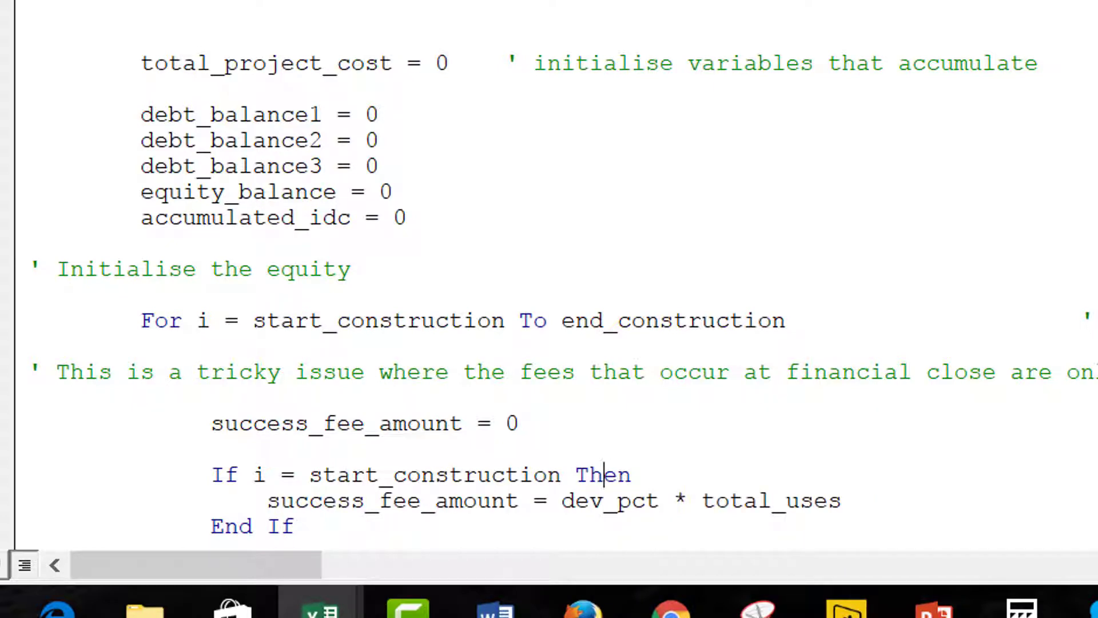
key(Up)
key(Down)
key(Down)
key(Up)
key(Down)
key(Down)
Replace total_uses with project_cost in the success_fee_amount formula.
key(Right)
key(Right)
key(Right)
key(Right)
key(Right)
key(Right)
key(Right)
text(p)
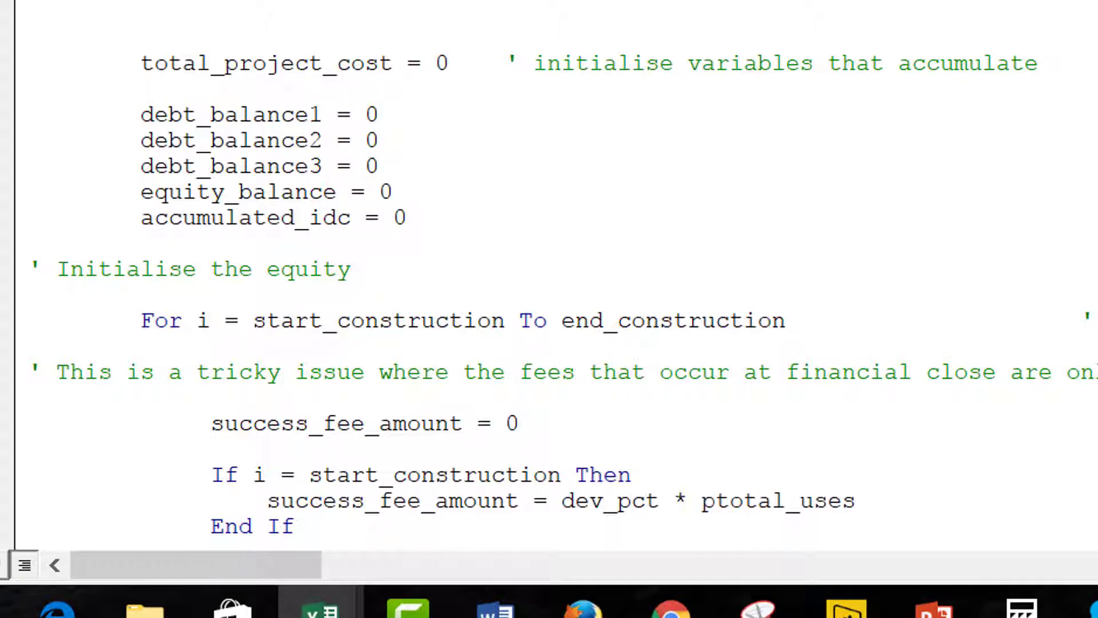
key(BackSpace)
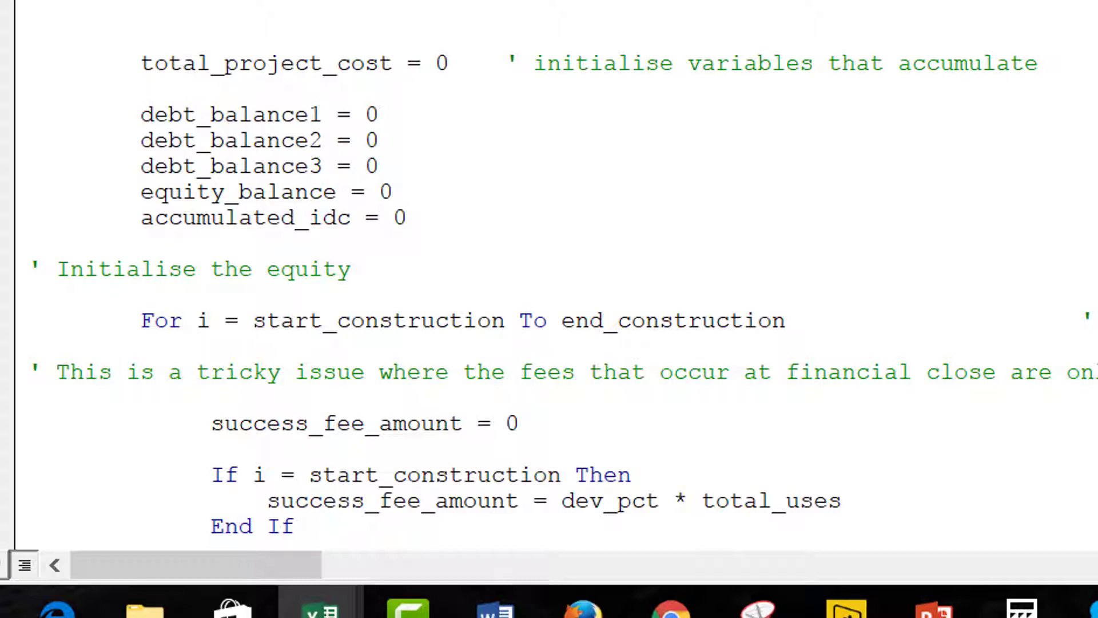
text(project_c)
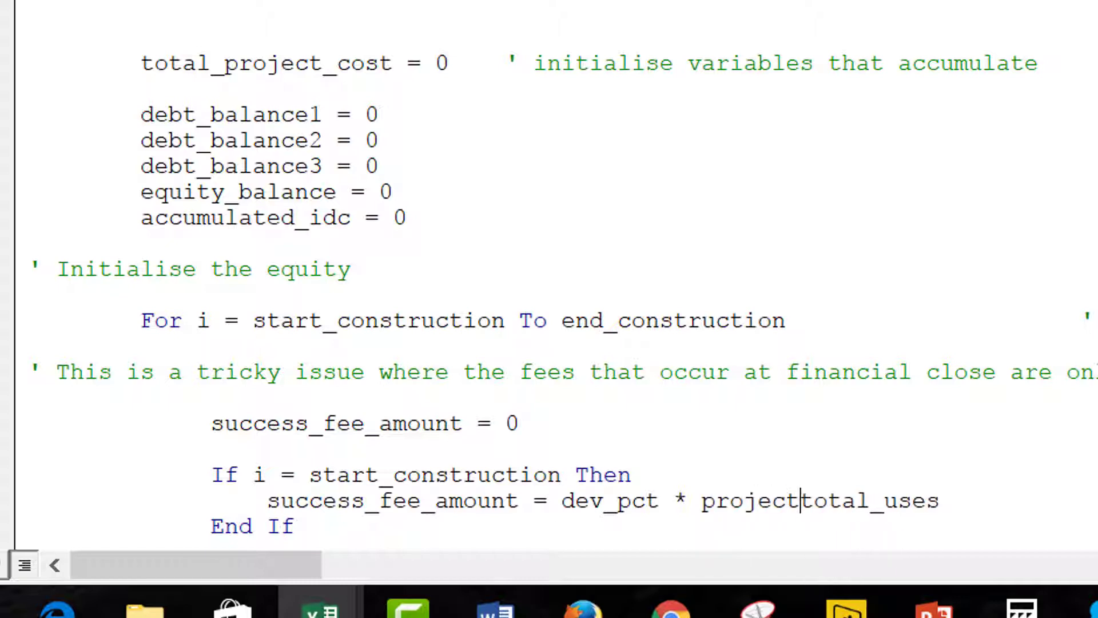
text(ost)
key(Delete)
key(Delete)
key(Delete)
key(Delete)
key(Delete)
key(Delete)
key(Delete)
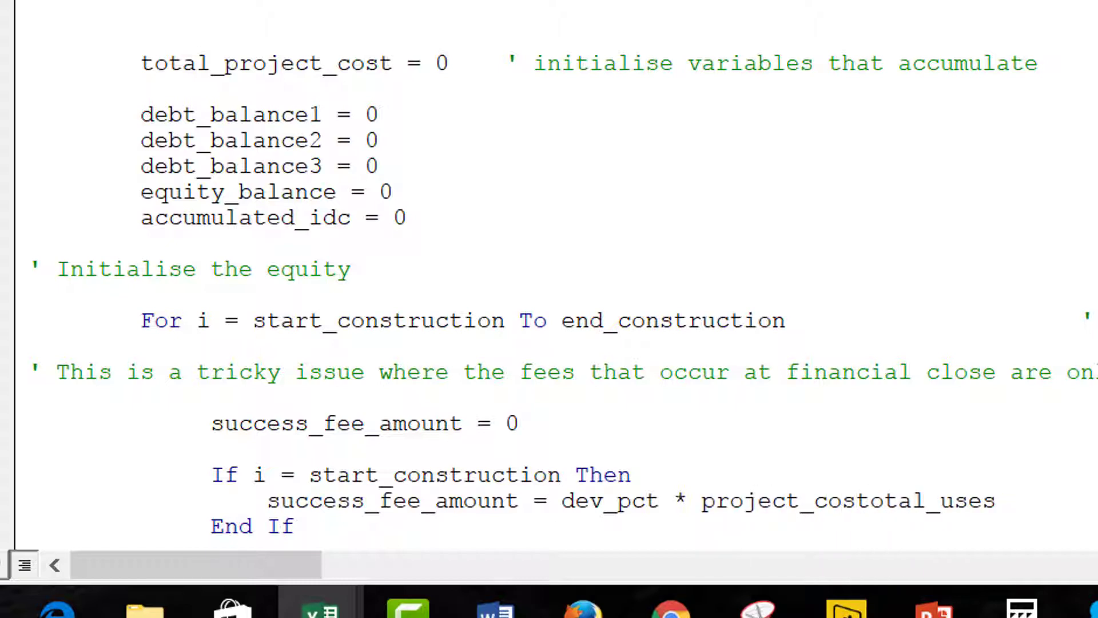
key(Delete)
key(Delete)
key(Delete)
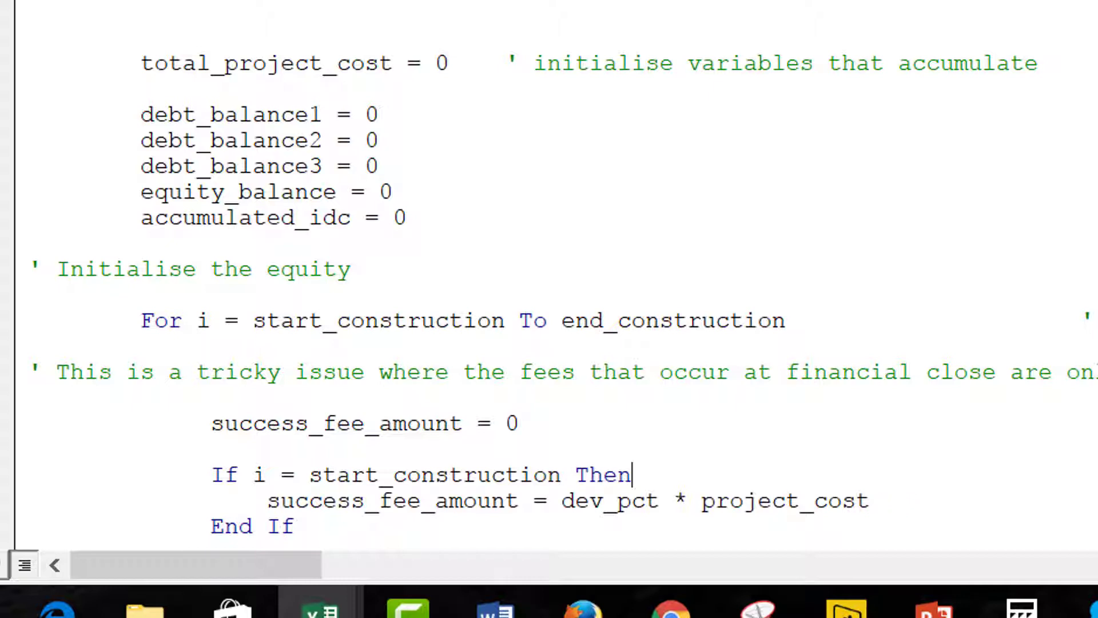
Delete the total_project_cost = 0 reset line.
key(Up)
key(Up)
key(Up)
key(Up)
key(Up)
key(Up)
key(Up)
key(Up)
key(Up)
key(Up)
key(Up)
key(Down)
key(Home)
key(shift+Down)
key(Delete)
key(BackSpace)
key(BackSpace)
key(BackSpace)
key(BackSpace)
key(BackSpace)
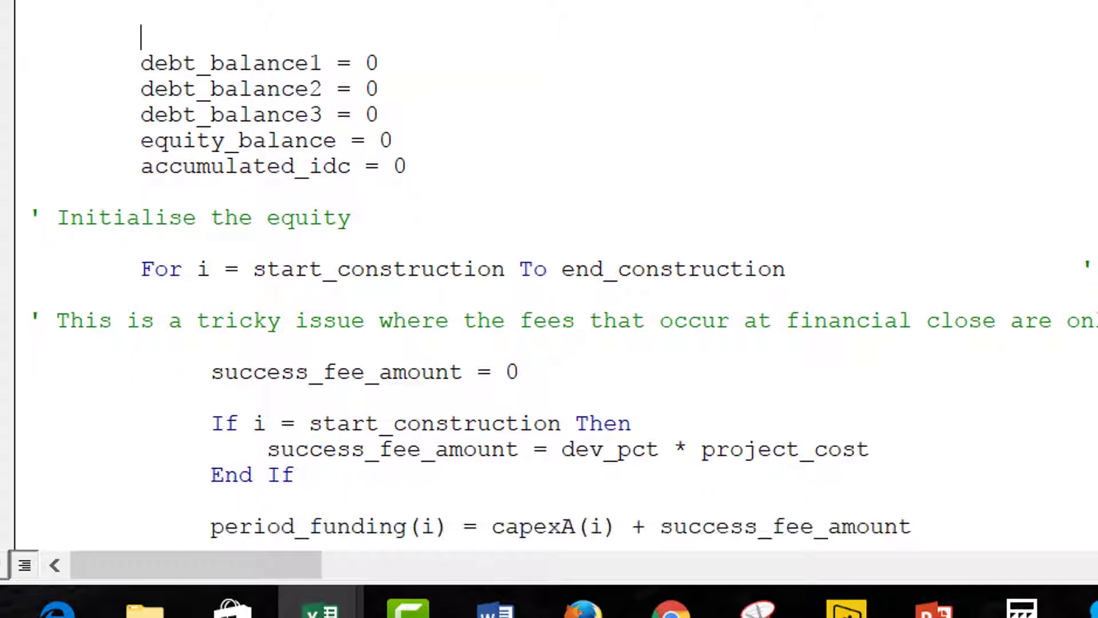
Remove the leftover indentation and blank line where the total_project_cost reset used to be.
key(BackSpace)
key(BackSpace)
key(BackSpace)
key(BackSpace)
key(BackSpace)
key(BackSpace)
key(BackSpace)
key(BackSpace)
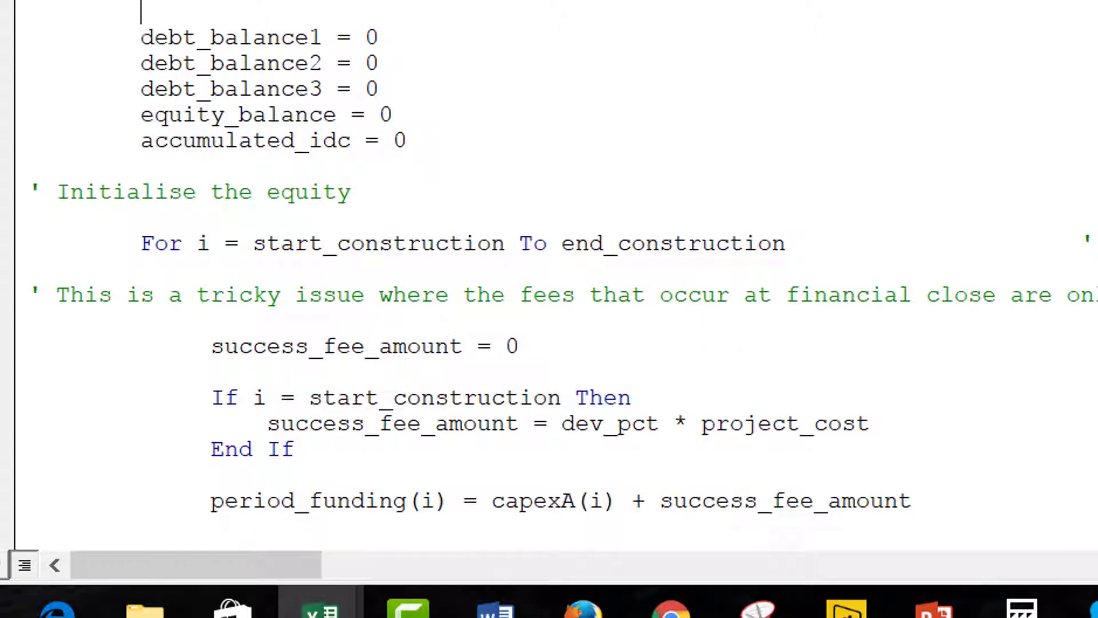
key(BackSpace)
key(BackSpace)
key(BackSpace)
key(BackSpace)
key(BackSpace)
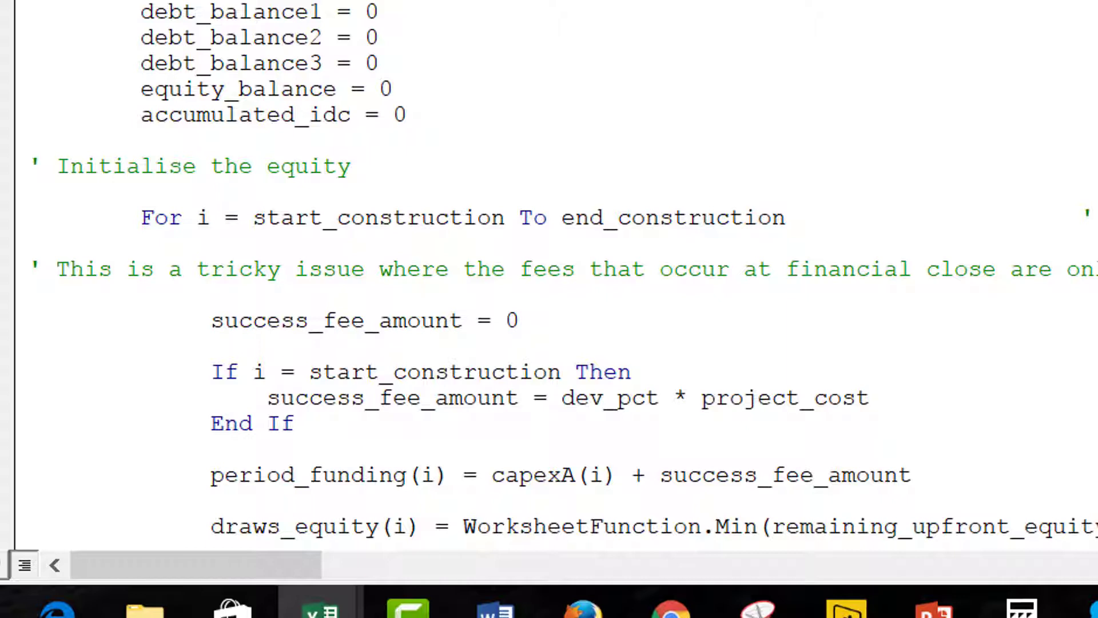
key(BackSpace)
Review the loop code, from the convergence starting values and balance resets through the fee formula and draws_equity lines.
key(Down)
key(Down)
key(Down)
key(Down)
key(Down)
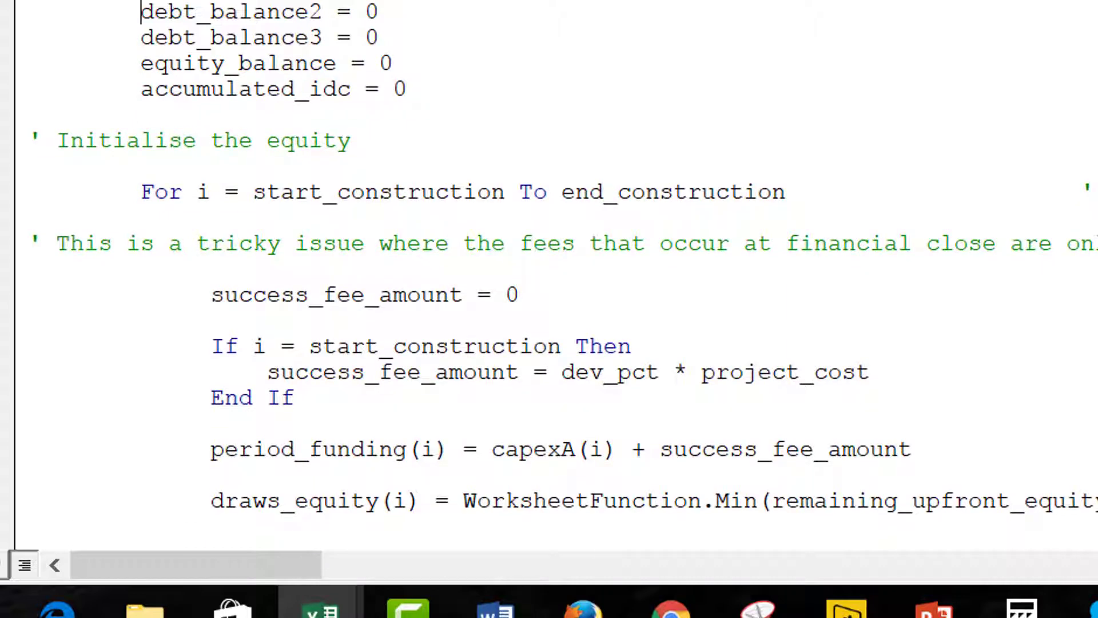
key(Up)
key(Up)
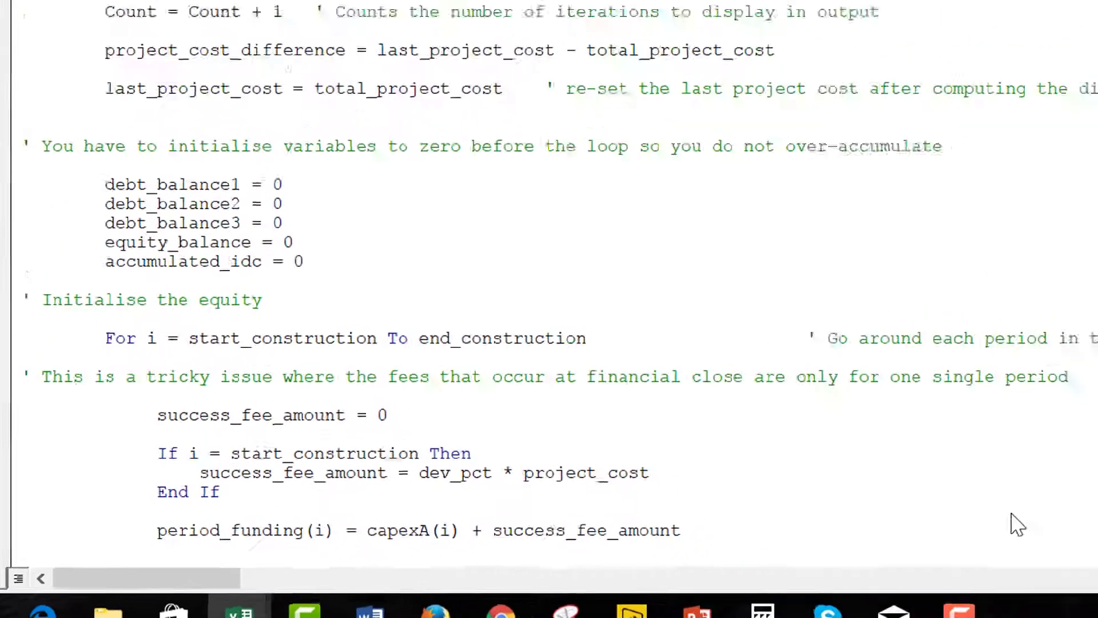
key(Up)
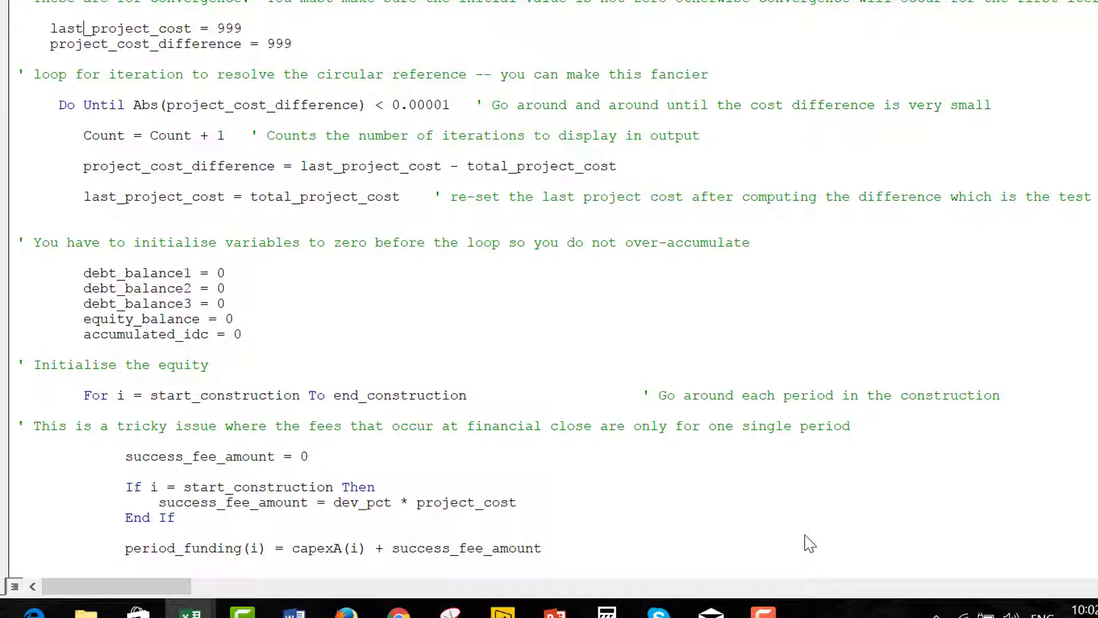
key(Down)
key(Down)
key(Down)
key(Down)
key(Down)
key(Down)
key(Down)
key(Down)
key(Down)
key(Down)
key(Down)
key(Down)
key(Down)
key(Down)
key(Down)
key(Up)
key(Up)
key(Down)
key(Down)
key(Down)
key(Down)
key(Down)
key(Down)
key(Down)
key(Down)
key(Down)
key(Down)
key(Down)
key(Up)
key(Up)
key(Up)
key(Up)
key(Up)
key(Up)
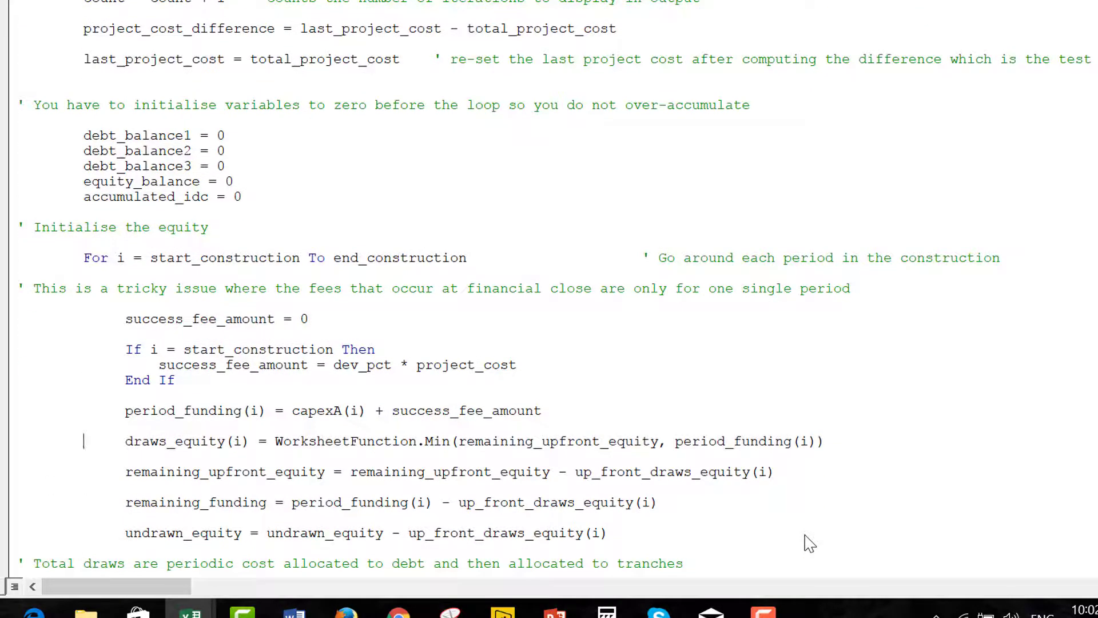
key(Up)
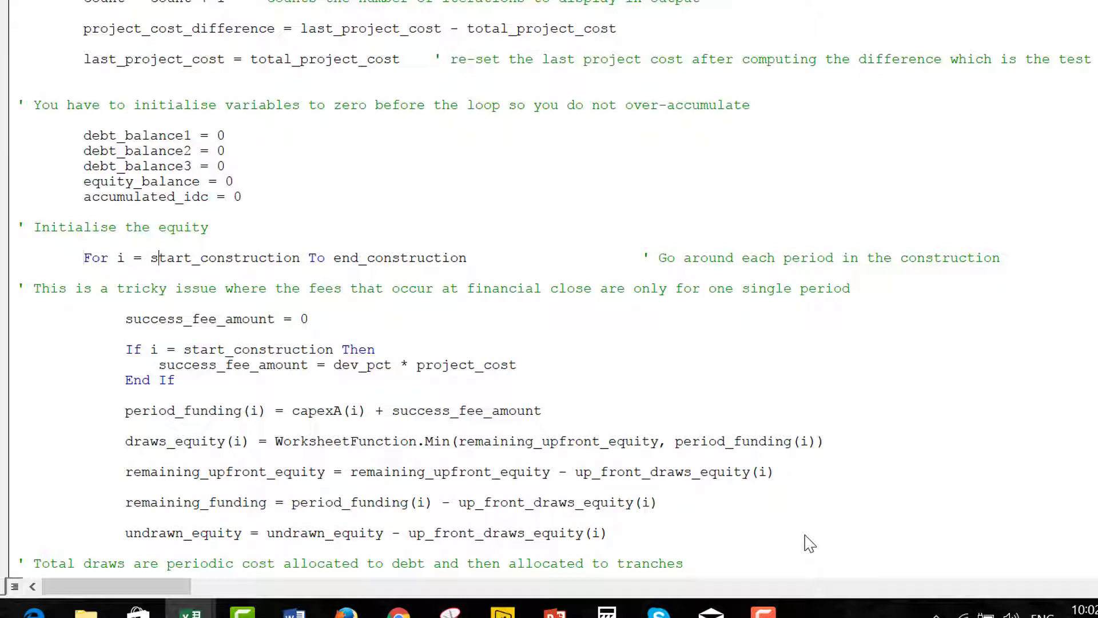
Step through the construction-loop body down to its End If line.
key(Right)
key(Right)
key(Right)
key(Right)
key(Right)
key(Right)
key(Right)
key(Right)
key(Right)
key(Right)
key(Right)
key(Right)
key(Up)
key(Home)
key(Down)
key(Down)
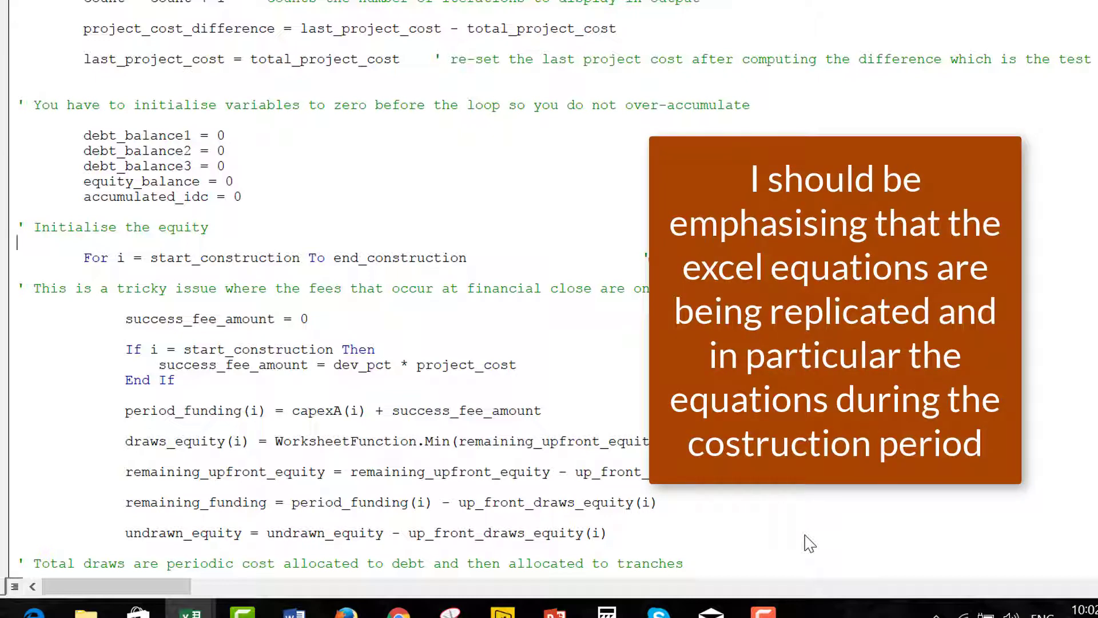
key(Down)
key(Down)
key(Down)
key(Down)
key(Down)
key(Down)
key(Up)
key(Up)
key(Up)
key(Down)
key(Down)
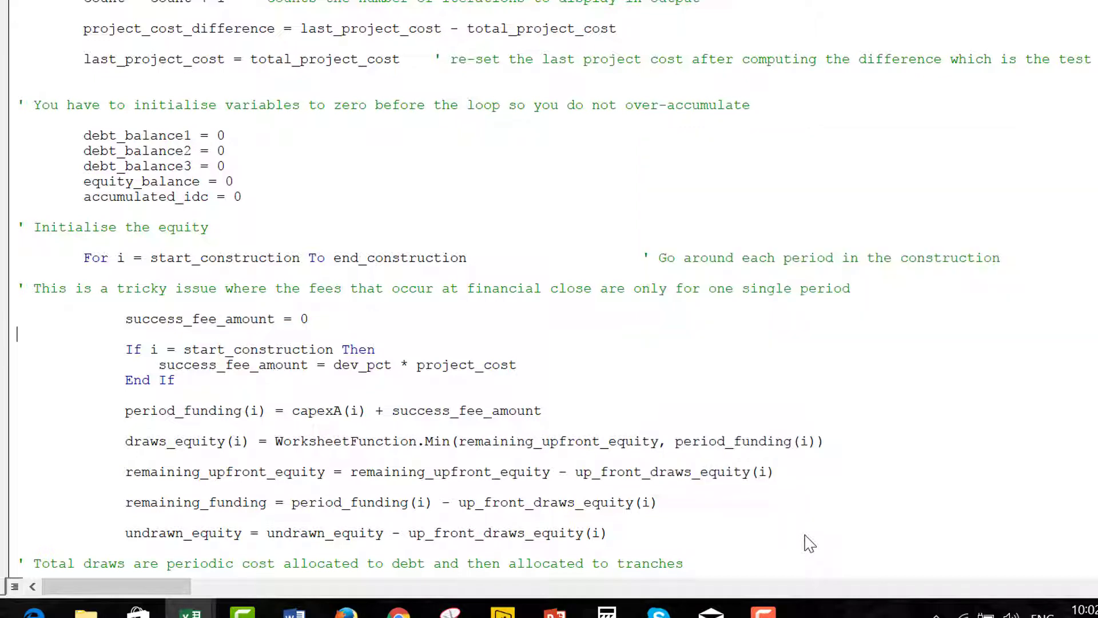
key(Down)
key(Down)
key(Up)
key(Down)
key(Down)
key(Down)
key(Down)
key(Down)
key(Down)
Prefix draws_equity(i) with up_front_ on the WorksheetFunction.Min line.
key(Up)
key(Right)
key(Right)
key(Right)
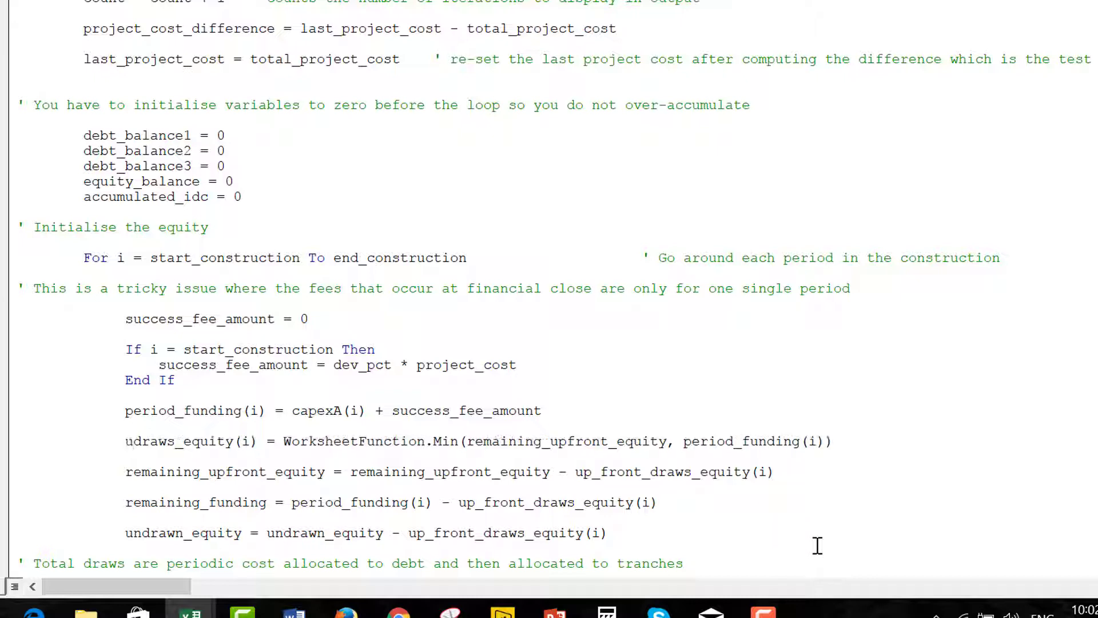
text(up_fron)
text(t_)
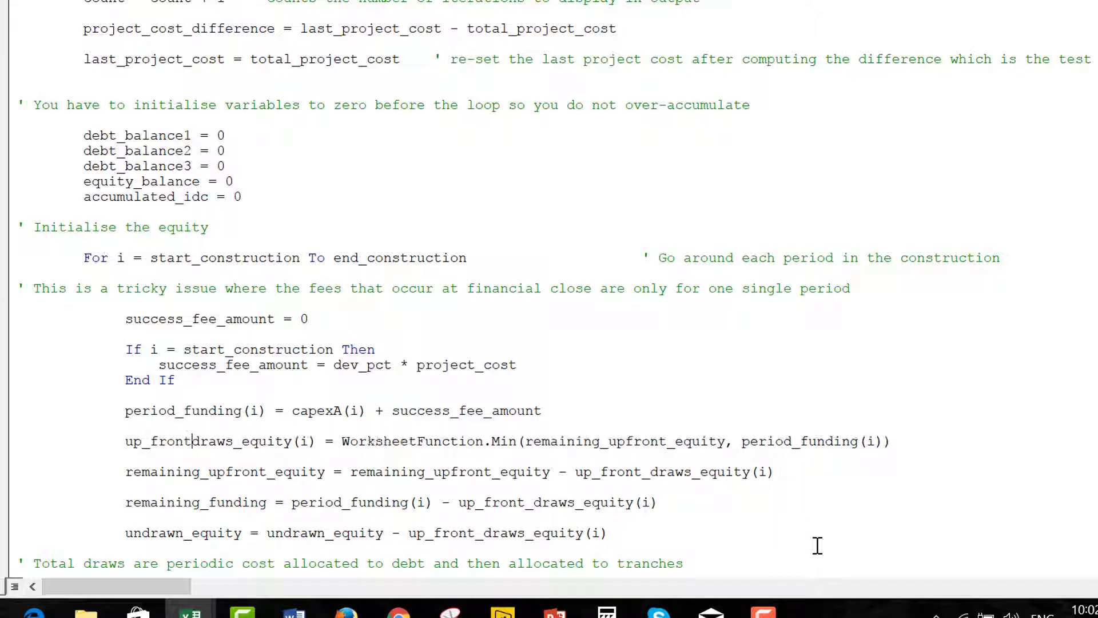
key(Up)
key(Up)
key(Up)
key(Up)
key(Up)
key(Up)
key(Up)
key(Up)
key(Up)
key(Up)
key(Up)
key(Up)
key(Up)
key(Up)
key(Up)
key(Up)
key(Up)
key(Up)
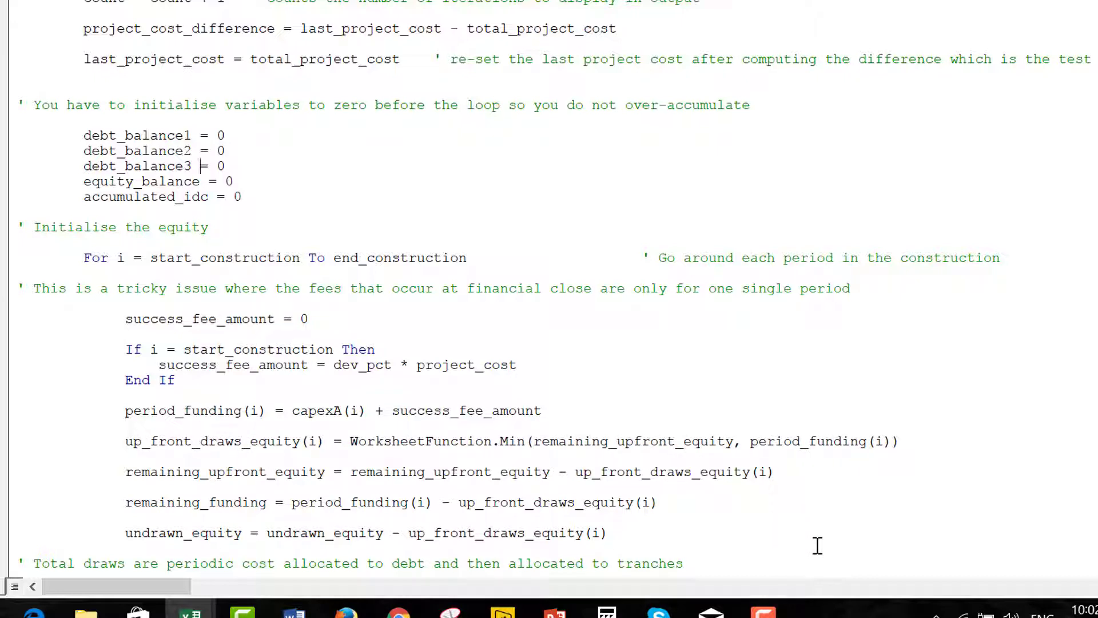
key(Down)
key(Down)
key(Down)
key(Down)
key(Down)
key(Down)
key(Down)
key(Down)
key(Down)
key(Down)
key(Down)
key(Down)
key(Down)
key(Down)
key(Down)
key(Down)
key(Down)
key(Up)
key(Up)
key(Up)
key(Up)
key(Up)
key(Up)
key(Up)
key(Up)
key(Up)
key(Up)
key(Up)
key(Up)
key(Up)
key(Up)
key(Up)
key(Up)
key(Up)
key(Up)
key(Up)
key(Up)
key(Up)
key(Up)
key(Up)
key(Up)
key(Up)
key(Up)
key(Up)
key(Up)
key(Up)
key(Up)
key(Up)
key(Up)
key(Up)
key(Up)
key(Up)
key(Up)
key(Up)
key(Up)
key(Up)
key(Up)
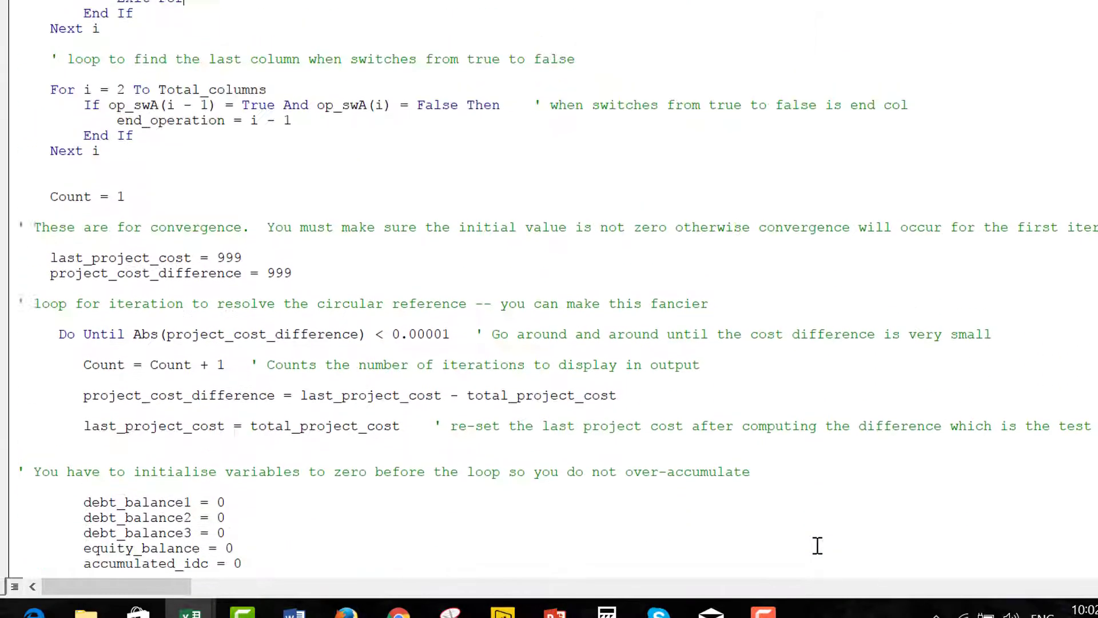
key(Up)
key(Up)
key(Up)
key(Up)
key(Up)
key(Up)
key(Up)
key(Up)
key(Up)
key(Up)
key(Up)
key(Up)
key(Up)
key(Up)
key(Up)
key(Up)
key(Up)
key(Up)
key(Up)
key(Up)
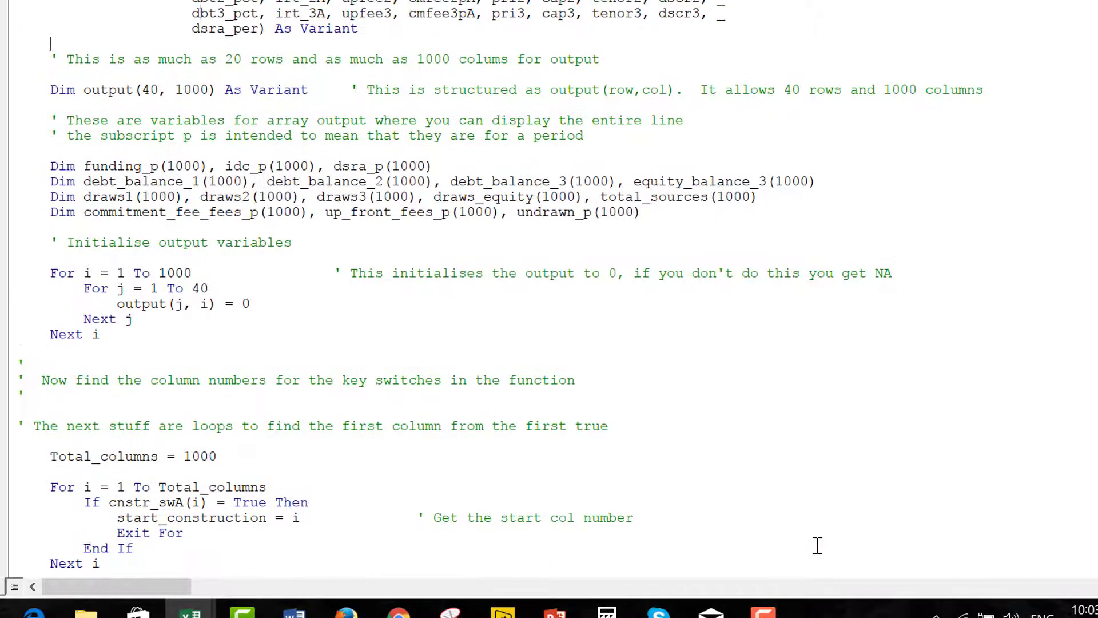
Add a new declaration Dim up_front_equity_draws(1000) below the Dim block.
key(Down)
key(Down)
key(Down)
key(Left)
key(Up)
key(Up)
key(Up)
key(Down)
key(Down)
key(Left)
key(Return)
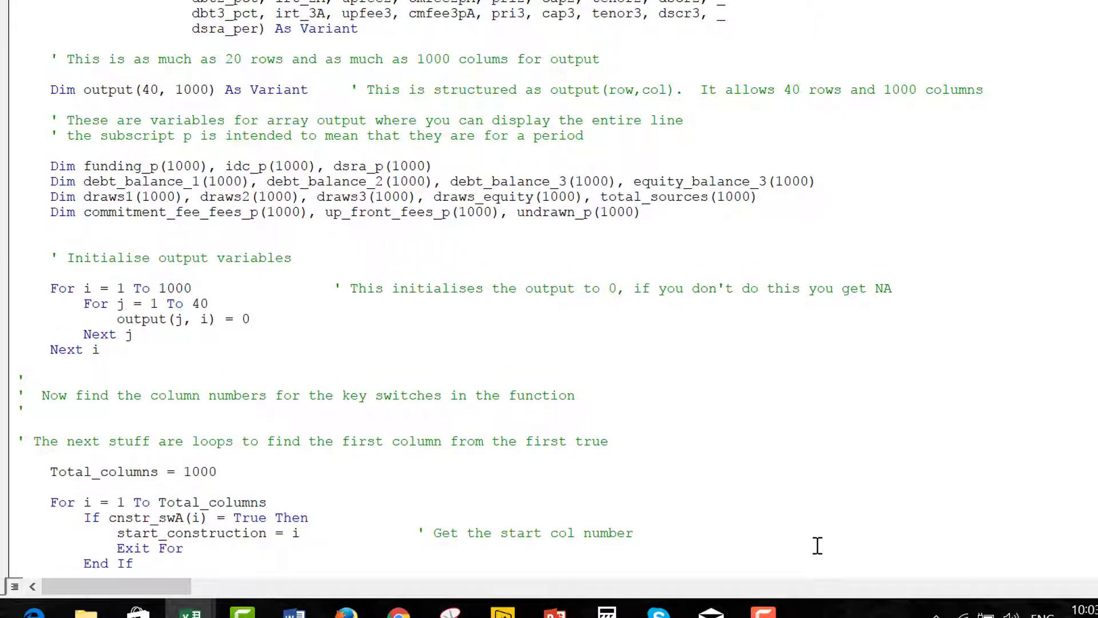
text(dim up_front_equ)
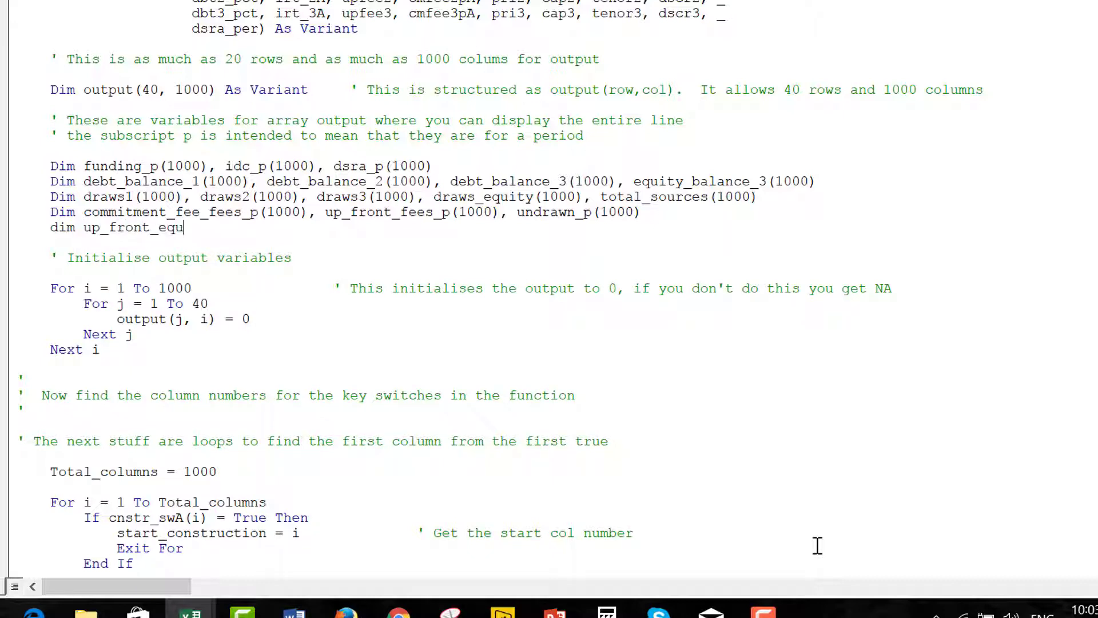
text(ity_draws(1000))
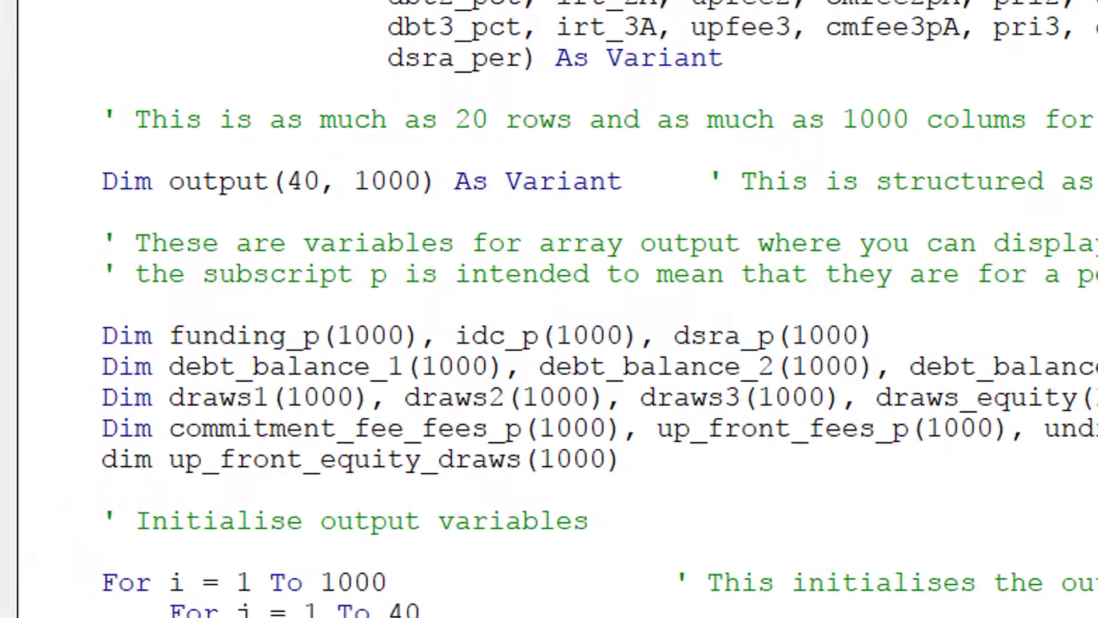
Correct the new declaration's name to up_front_draws_equity(1000).
key(Down)
key(Down)
key(Down)
key(Down)
key(Down)
key(Down)
key(Down)
key(Down)
key(Down)
key(Down)
key(Down)
key(Down)
key(Down)
key(Down)
key(Down)
key(Down)
key(Down)
key(Down)
key(Down)
key(Down)
key(Down)
key(Down)
key(Down)
key(Down)
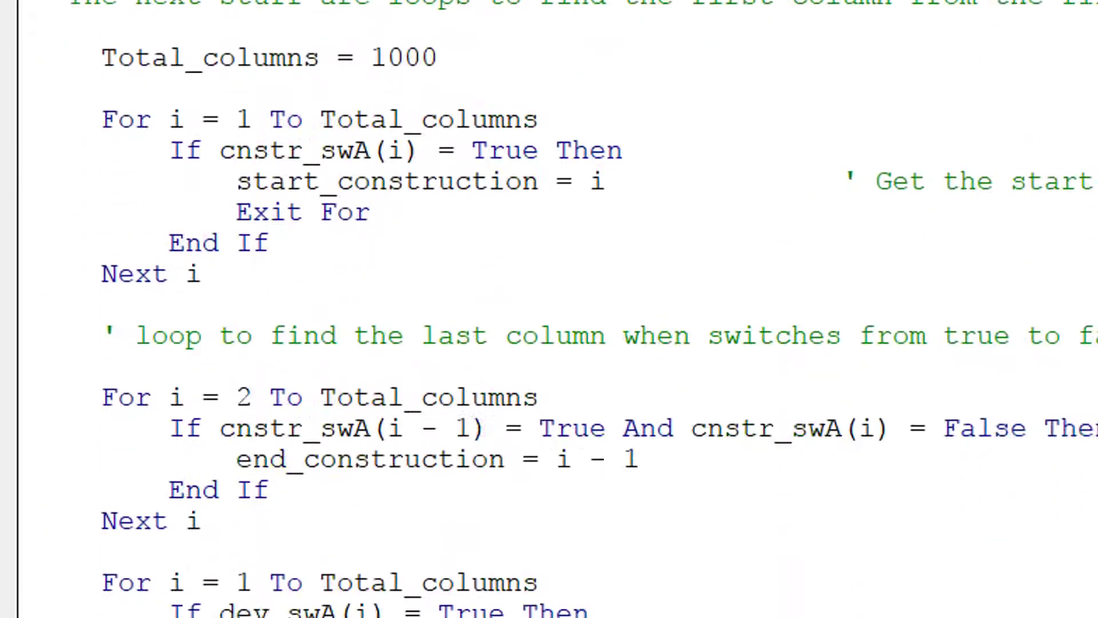
key(Down)
key(Down)
key(Down)
key(Down)
key(Down)
key(Down)
key(Down)
key(Down)
key(Down)
key(Down)
key(Down)
key(Down)
key(Down)
key(Down)
key(Down)
key(Down)
key(Down)
key(Down)
key(Down)
key(Down)
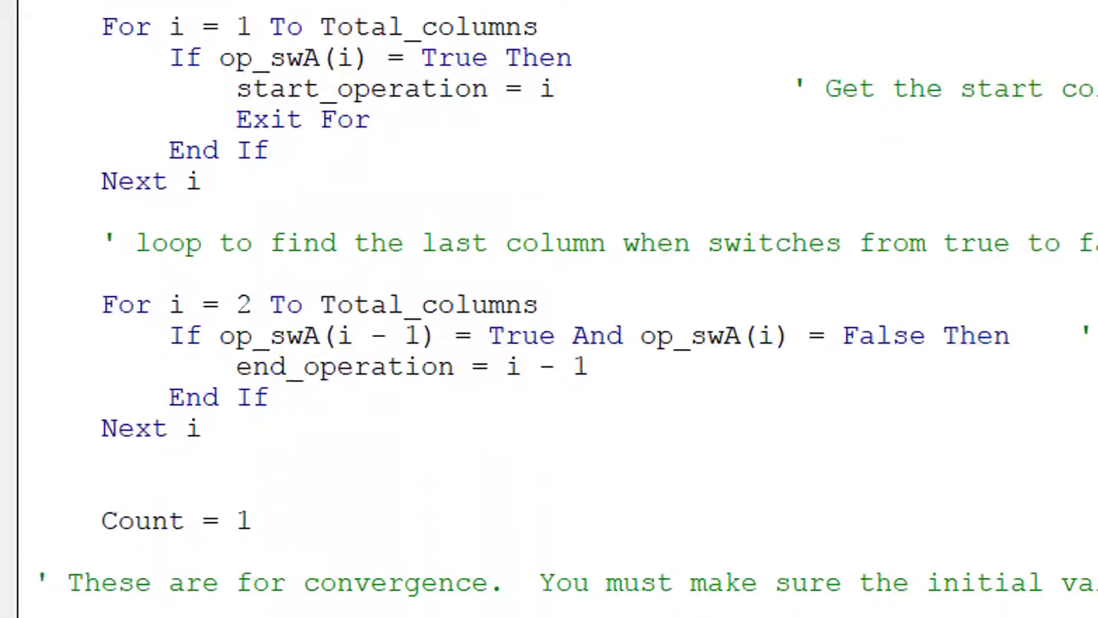
key(Down)
key(Down)
key(Down)
key(Down)
key(Down)
key(Down)
key(Down)
key(Down)
key(Down)
key(Down)
key(Down)
key(Down)
key(Down)
key(Down)
key(Down)
key(Down)
key(Down)
key(Down)
key(Down)
key(Down)
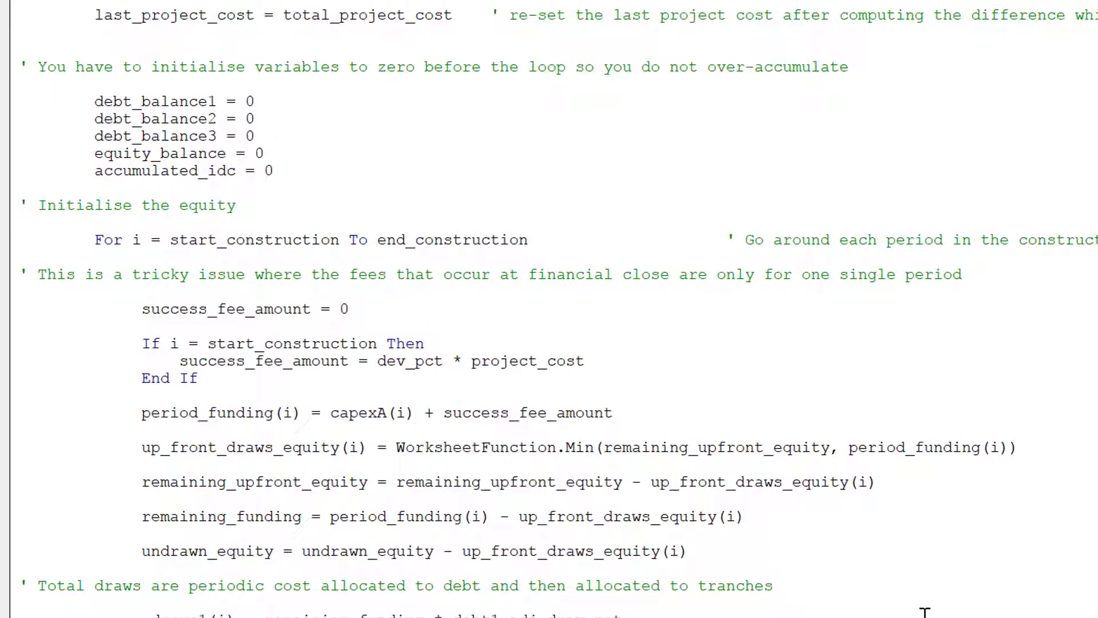
key(Up)
key(Up)
key(Up)
key(Up)
key(Up)
key(Up)
key(Up)
key(Up)
key(Up)
key(Up)
key(Up)
key(Up)
key(Up)
key(Up)
key(Up)
key(Up)
key(Up)
key(Up)
key(Up)
key(Up)
key(Up)
key(Up)
key(Up)
key(Up)
key(Up)
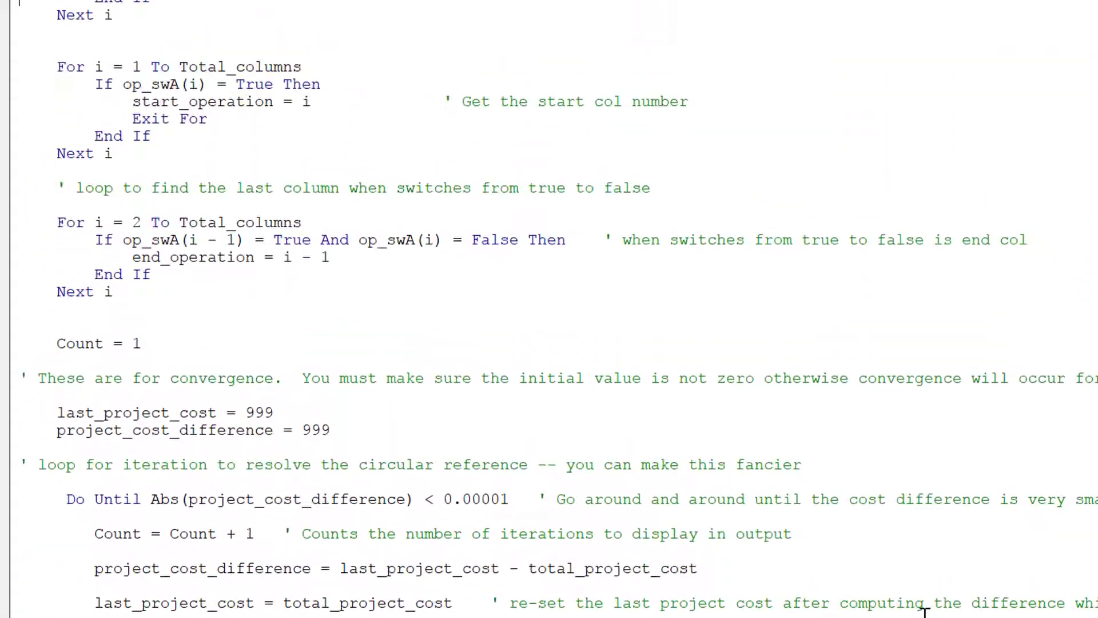
key(Up)
key(Up)
key(Up)
key(Up)
key(Up)
key(Up)
key(Up)
key(Up)
key(Up)
key(Up)
key(Up)
key(Up)
key(Up)
key(Up)
key(Up)
key(Up)
key(Up)
key(Up)
key(Up)
key(Up)
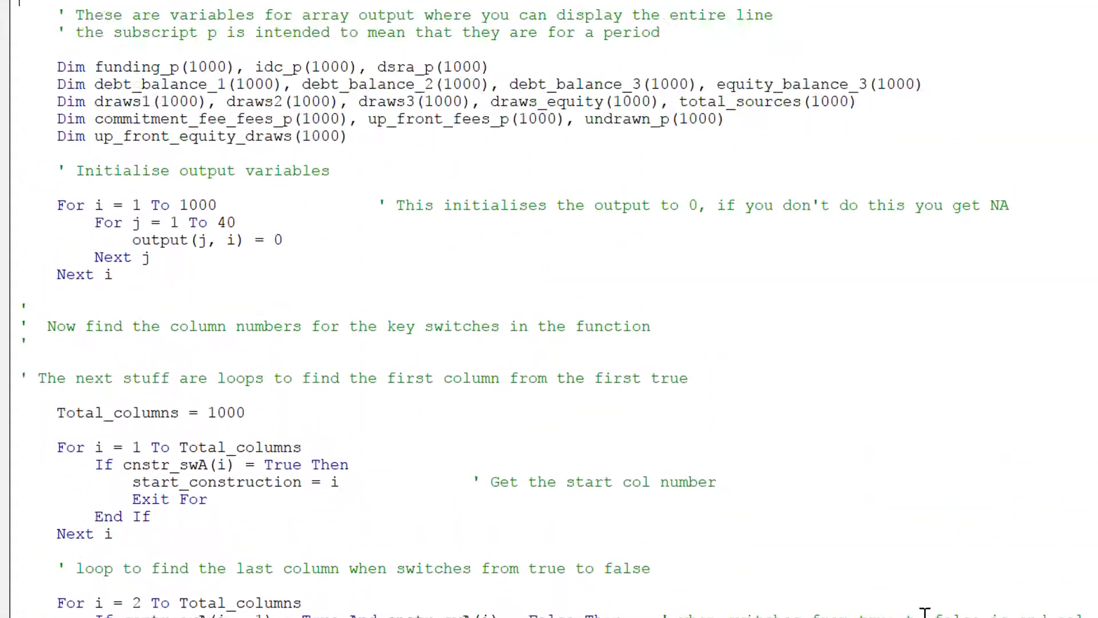
key(Down)
key(Down)
key(Down)
key(Down)
key(Down)
key(Down)
key(Down)
key(Down)
key(Down)
key(Down)
key(Down)
key(Down)
key(Down)
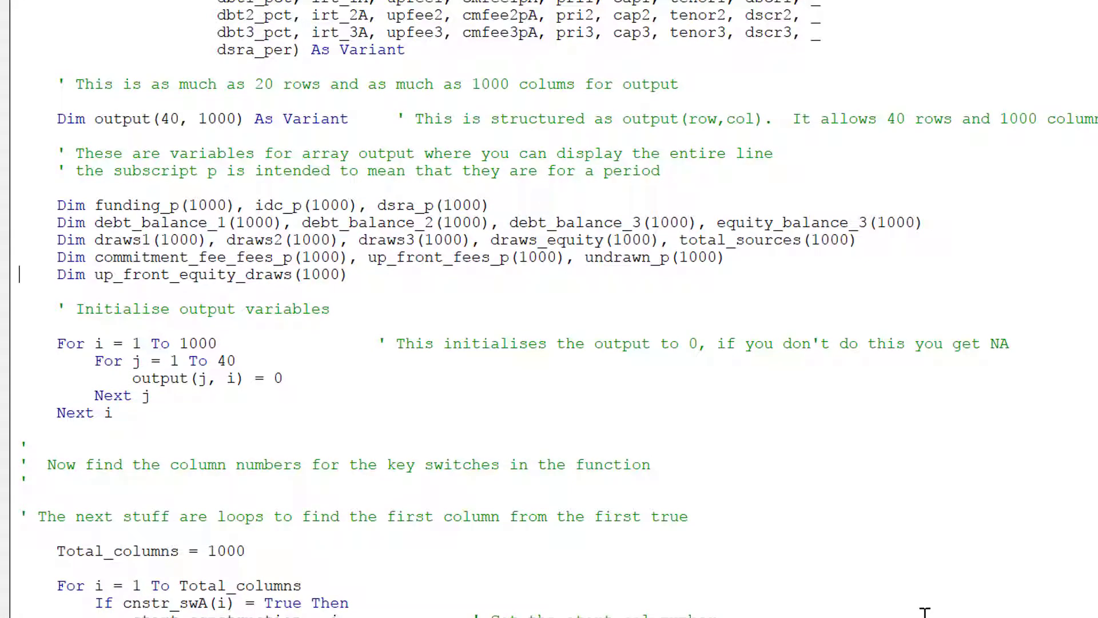
key(Right)
key(Right)
key(Right)
key(Right)
key(Right)
key(Right)
key(Right)
key(Right)
key(Right)
key(Right)
key(Right)
key(Right)
key(Right)
key(Right)
text(draws)
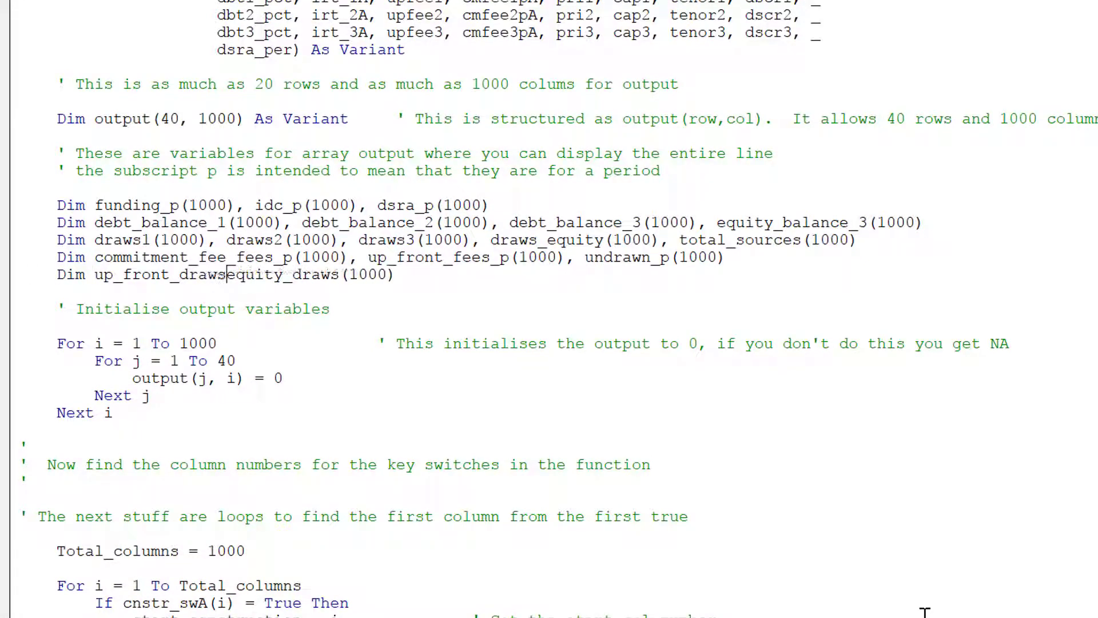
text(_)
key(Right)
key(Right)
key(Right)
key(Right)
key(Right)
key(Right)
key(Right)
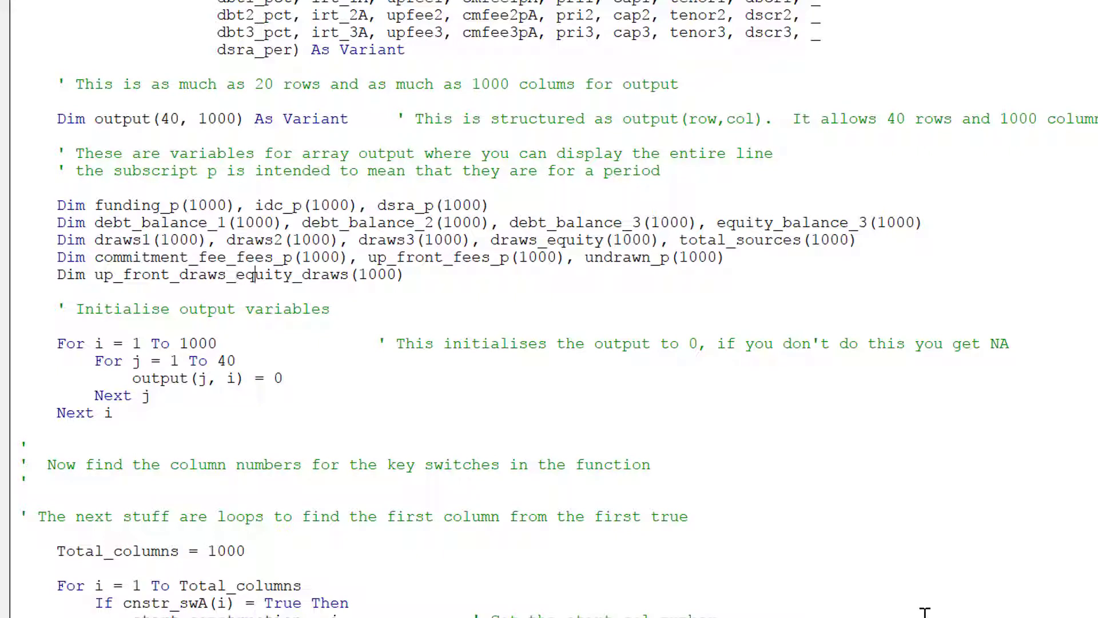
key(BackSpace)
key(Delete)
key(Delete)
key(Delete)
key(Delete)
key(Delete)
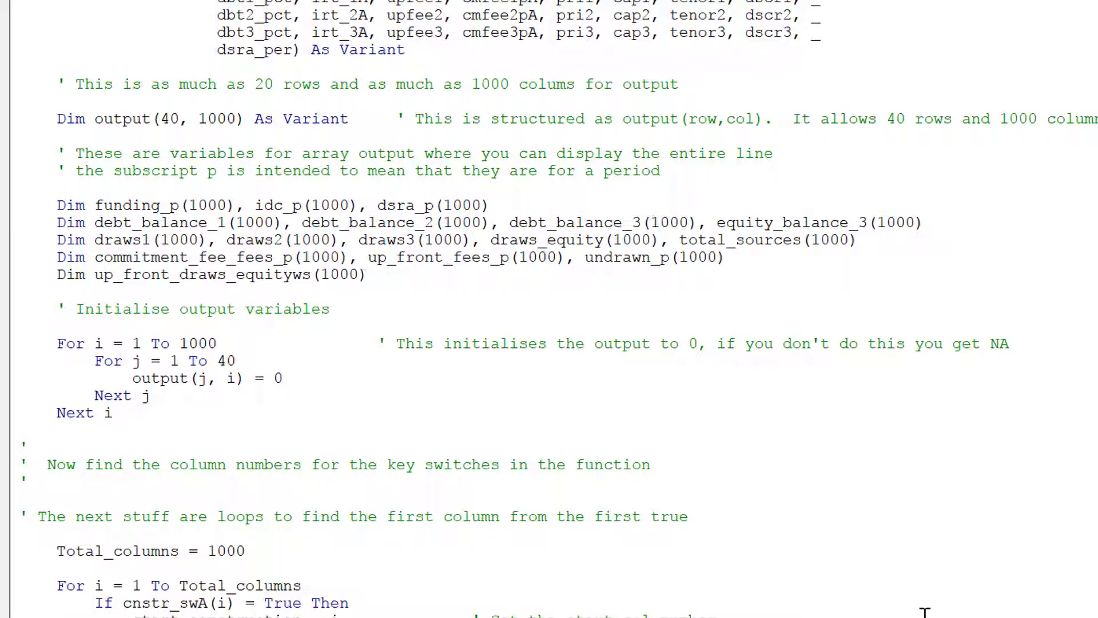
key(Down)
key(Down)
key(Down)
key(Down)
key(Down)
key(Down)
key(Down)
key(Down)
key(Down)
key(Down)
key(Down)
key(Down)
key(Down)
key(Down)
key(Down)
key(Down)
key(Down)
key(Down)
key(Down)
key(Down)
key(Down)
key(Down)
key(Down)
key(Down)
key(Down)
key(Down)
key(Down)
key(Down)
key(Down)
key(Down)
key(Down)
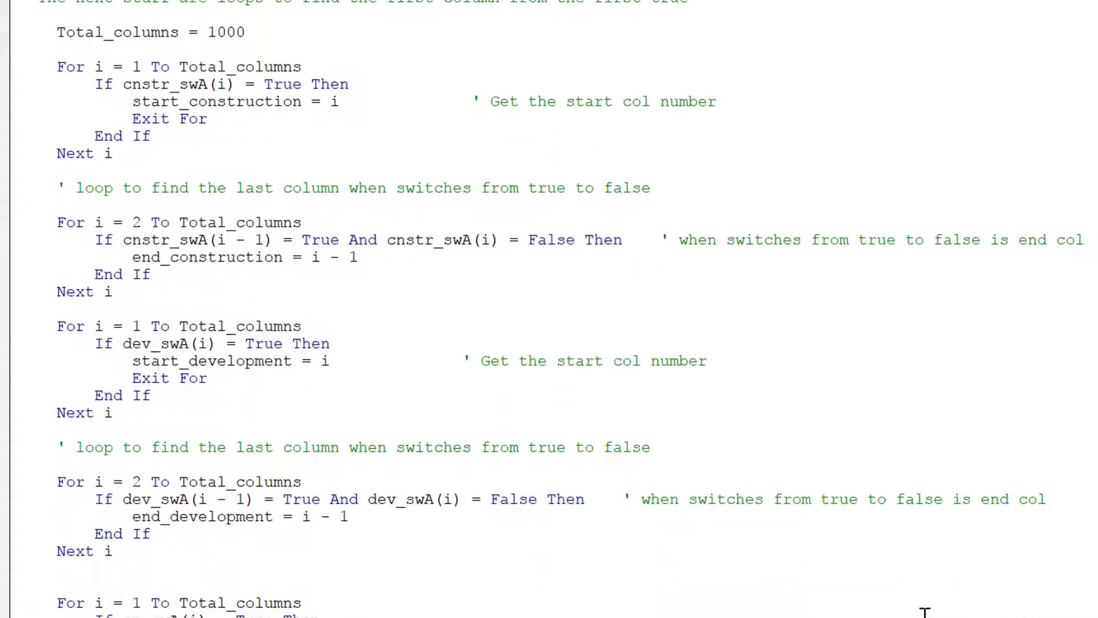
Insert blank lines above the initialise-variables comment for the new equity code.
key(Down)
key(Down)
key(Down)
key(Down)
key(Down)
key(Down)
key(Down)
key(Down)
key(Down)
key(Down)
key(Down)
key(Down)
key(Down)
key(Down)
key(Down)
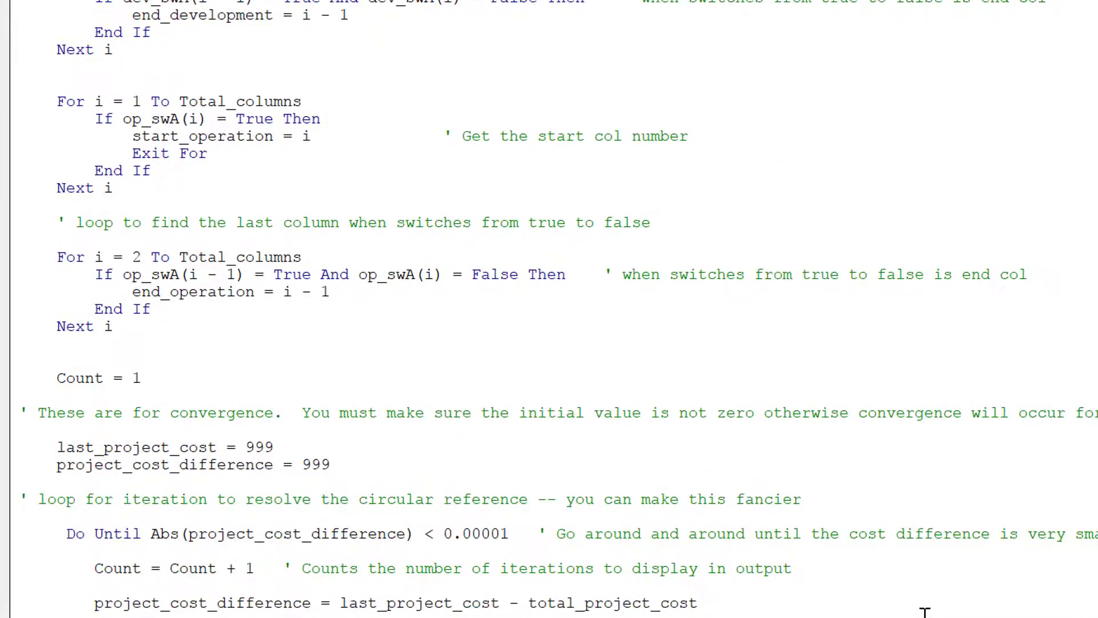
key(Down)
key(Down)
key(Down)
key(Down)
key(Down)
key(Down)
key(Down)
key(Down)
key(Up)
key(Up)
key(Up)
key(Up)
key(Up)
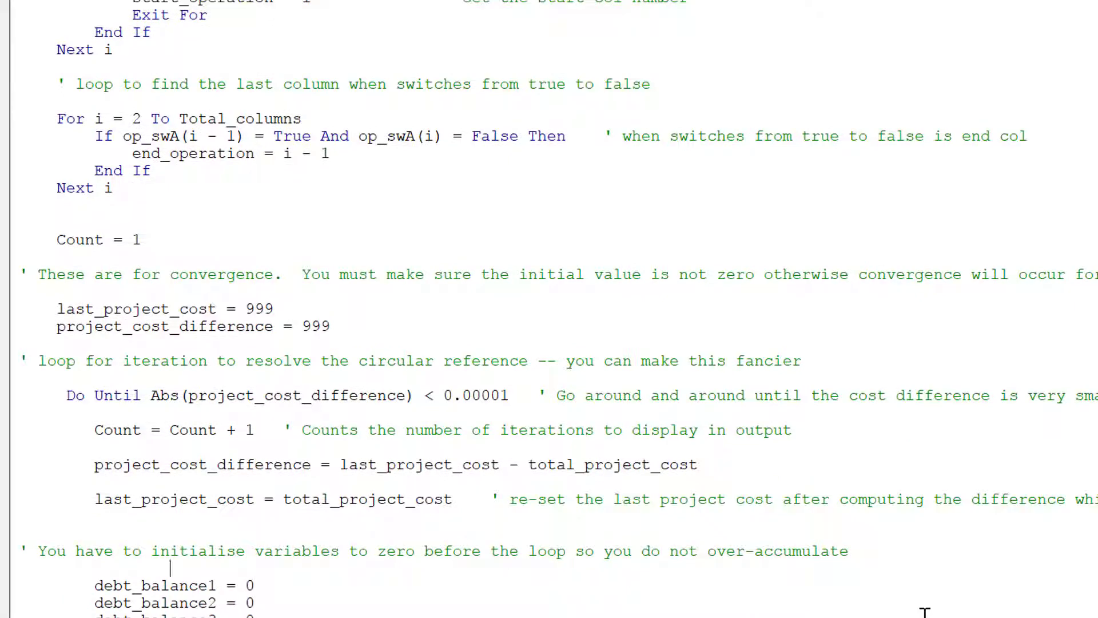
key(Down)
key(Down)
key(Down)
key(Down)
key(Down)
key(Down)
key(Down)
key(Down)
key(Down)
key(Down)
key(Down)
key(Down)
key(Down)
key(Down)
key(Down)
key(Down)
key(Down)
key(Down)
key(Down)
key(Down)
key(Down)
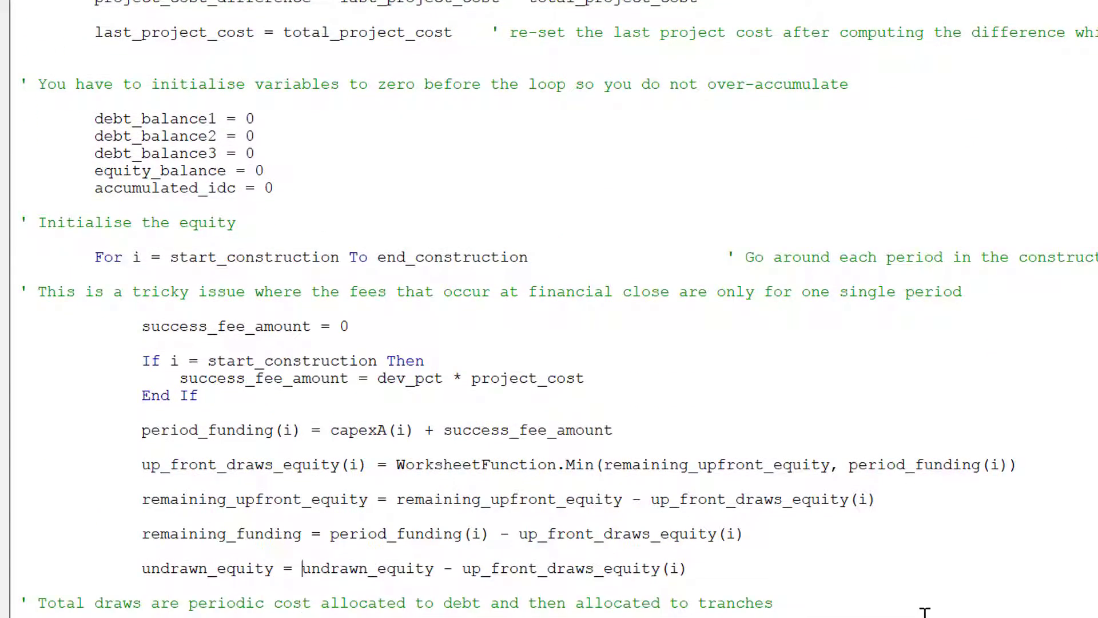
key(Up)
key(Up)
key(Up)
key(Up)
key(Up)
key(Up)
key(Up)
key(Up)
key(Up)
key(Up)
key(Up)
key(Up)
key(Up)
key(Up)
key(Up)
key(Up)
key(Up)
key(Up)
key(Up)
key(Up)
key(Up)
key(Up)
key(Up)
key(Up)
key(Up)
key(Up)
key(Up)
key(Up)
key(Up)
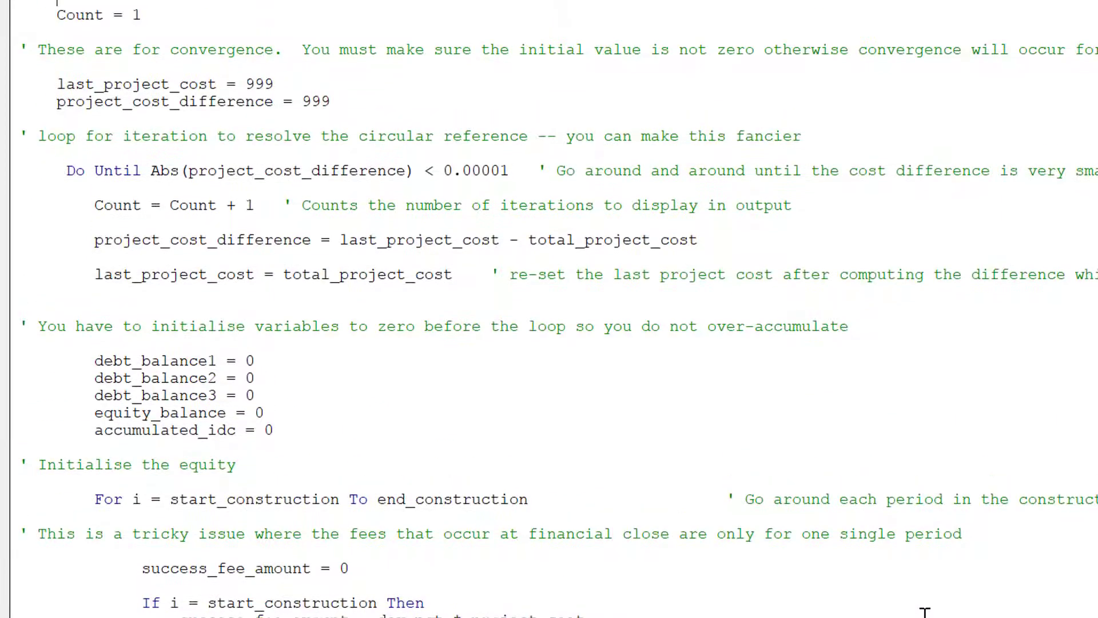
key(Down)
key(Down)
key(Down)
key(Down)
key(Down)
key(Down)
key(Down)
key(Down)
key(Down)
key(Down)
key(Down)
key(Down)
key(Down)
key(Down)
key(Down)
key(Down)
key(Down)
key(Return)
key(Return)
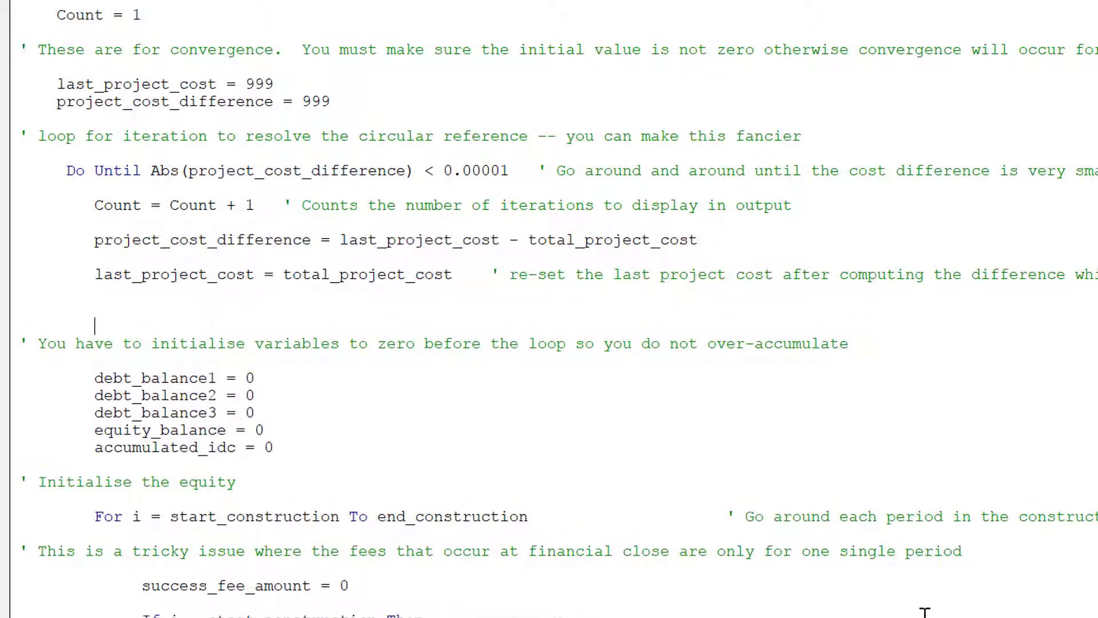
key(Up)
key(Up)
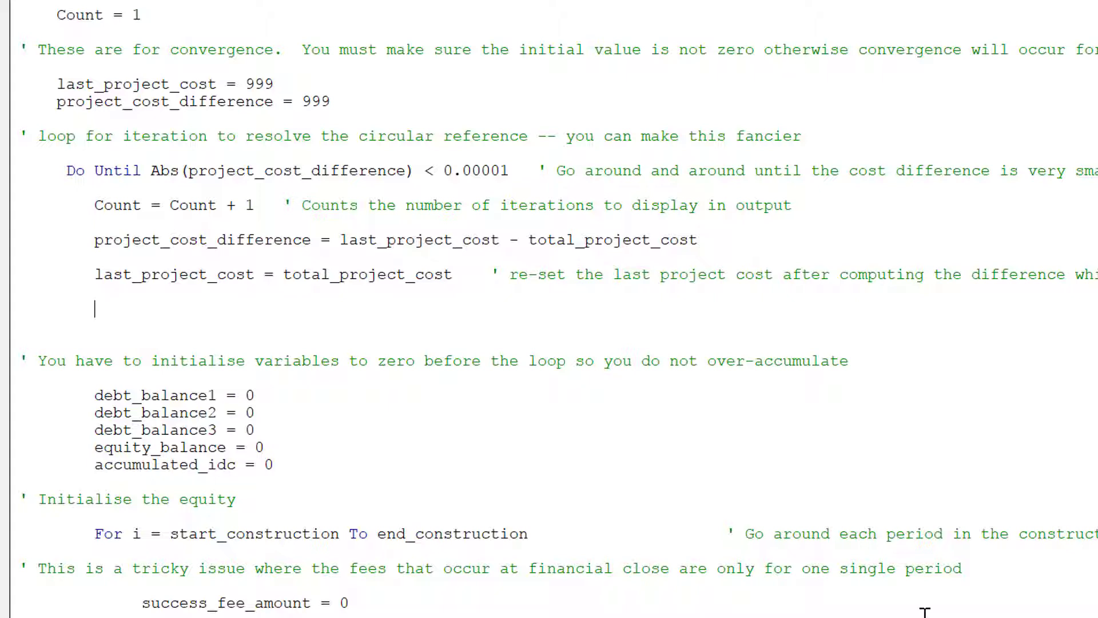
Write the line equity_amount = project_cost * equity_percent.
text(equ)
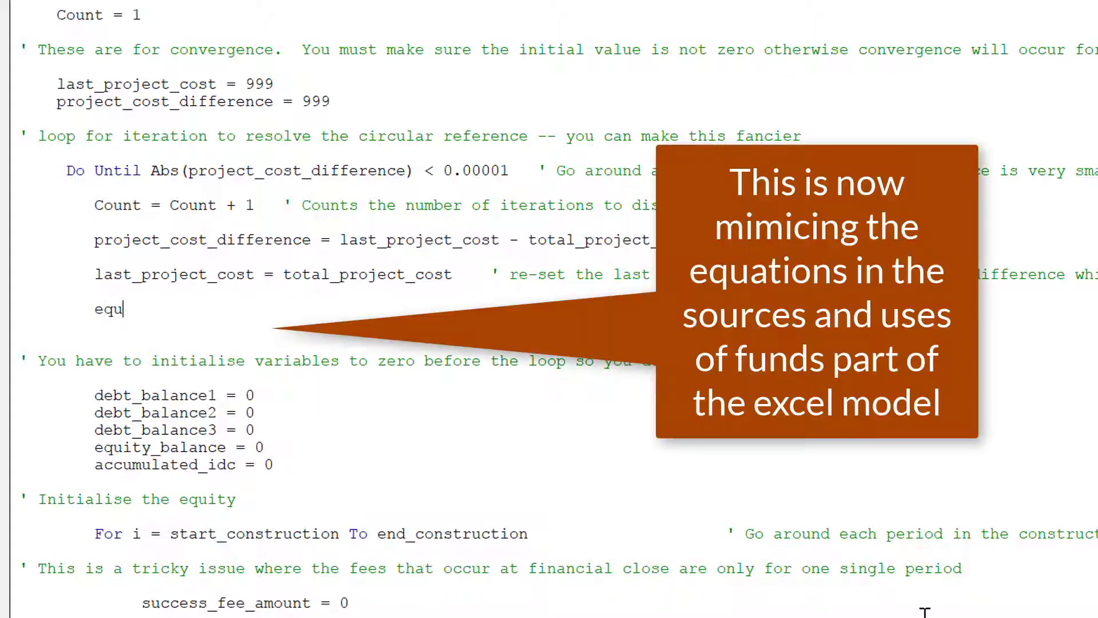
text(ity_func)
key(BackSpace)
key(BackSpace)
key(BackSpace)
key(BackSpace)
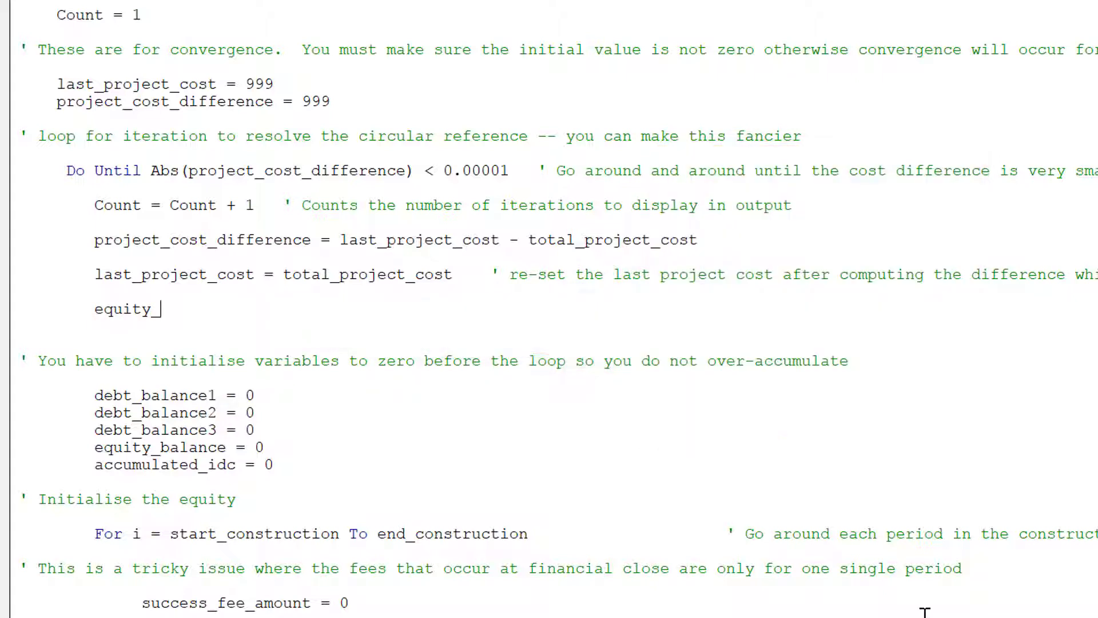
text(amount = project_co)
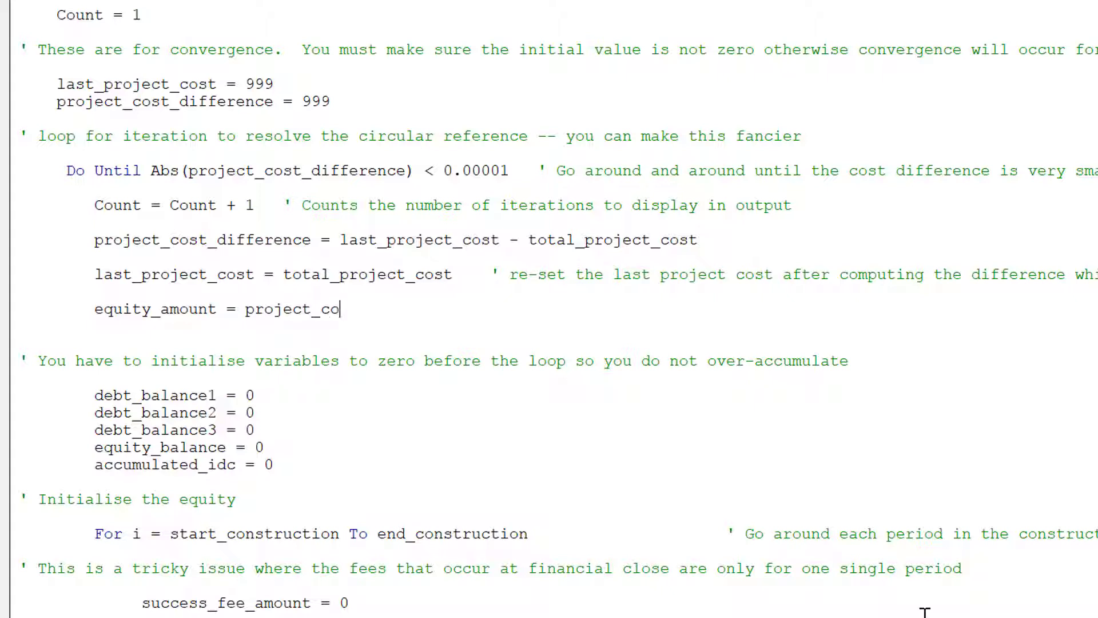
text(st * equity_oe)
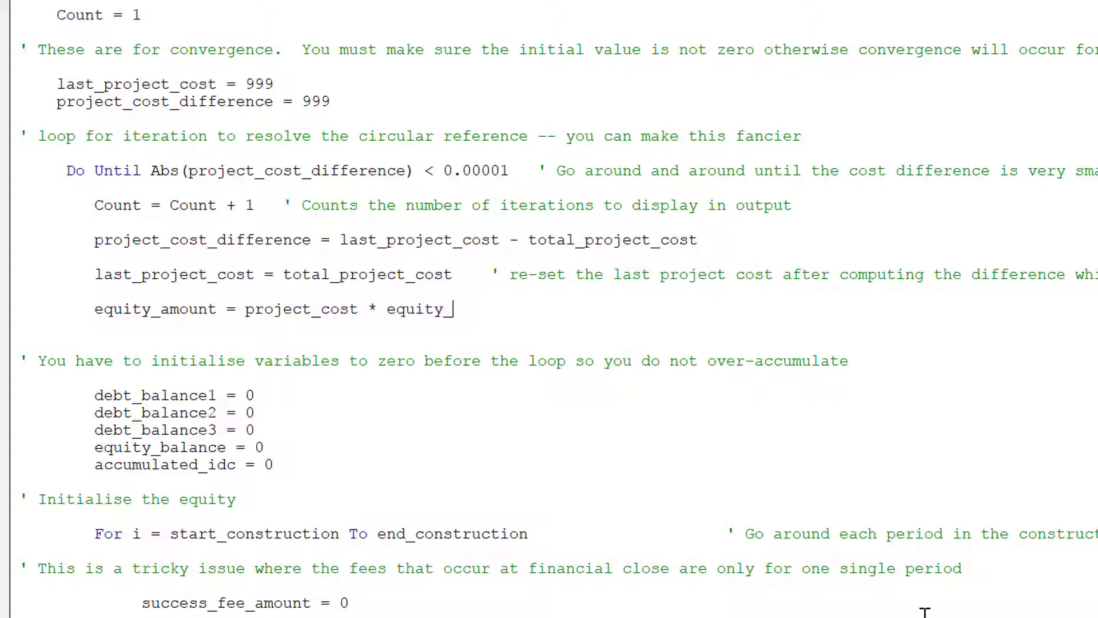
key(BackSpace)
key(BackSpace)
text(perce)
key(BackSpace)
text(cent)
Add equity_percent = 1 - debt_pct1 - debt_pct2 - debt_pct3 above the equity_amount line.
key(Return)
key(Return)
key(Up)
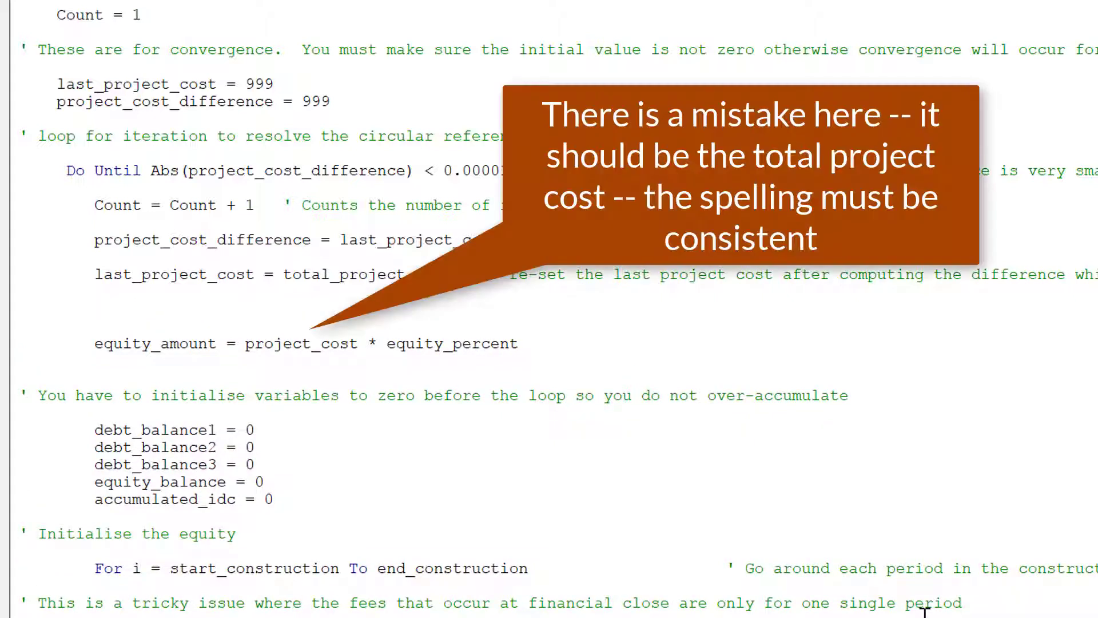
text(equity_perc)
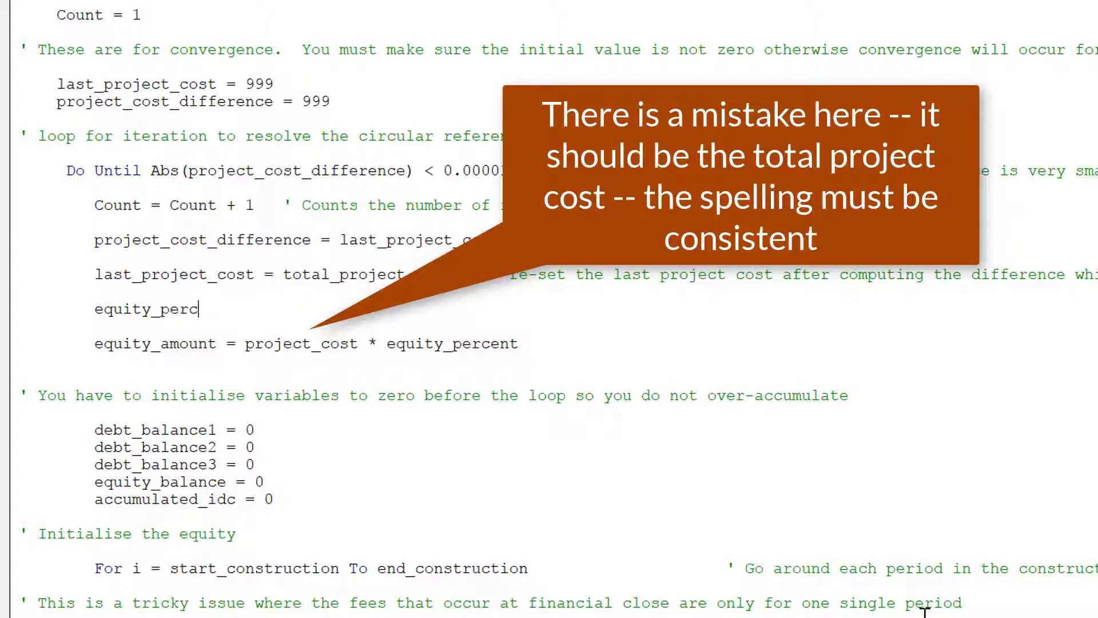
text(ent =)
key(BackSpace)
key(BackSpace)
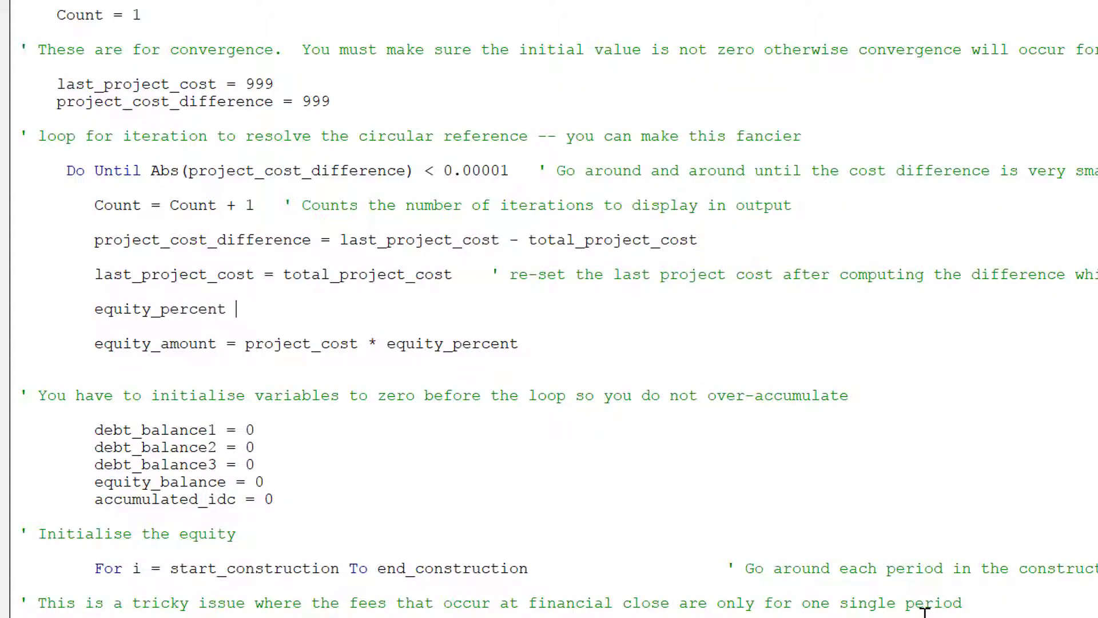
text(= 1 - debt_pct1 - de)
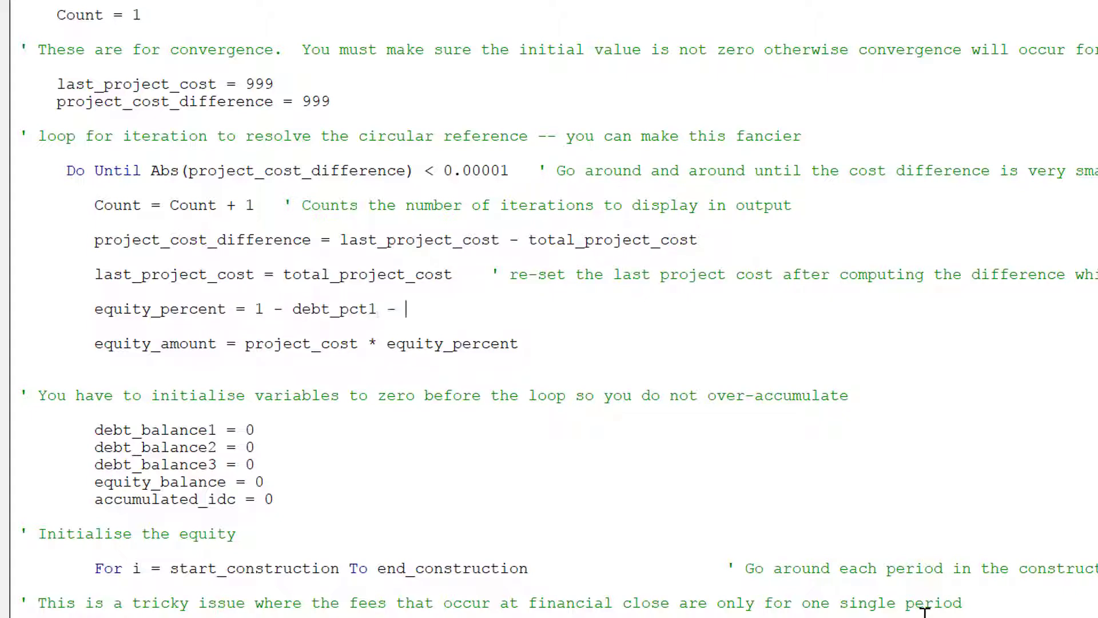
text(bt_pct2 - )
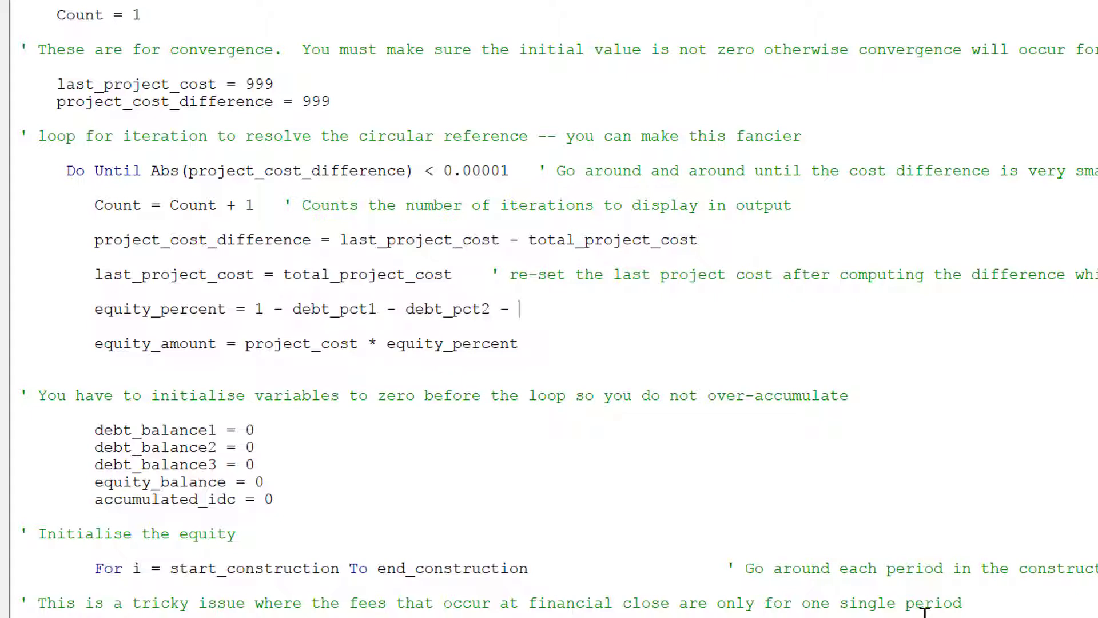
text(e)
text(ebt_pct)
text(3)
key(Up)
key(Up)
key(Up)
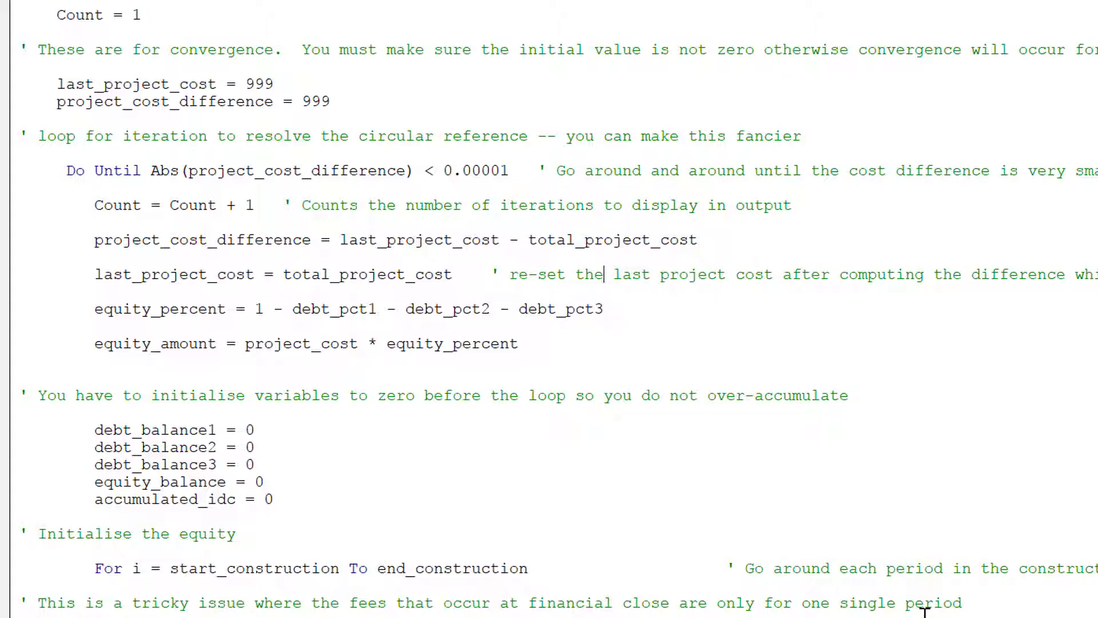
scroll(925, 611, up, 18)
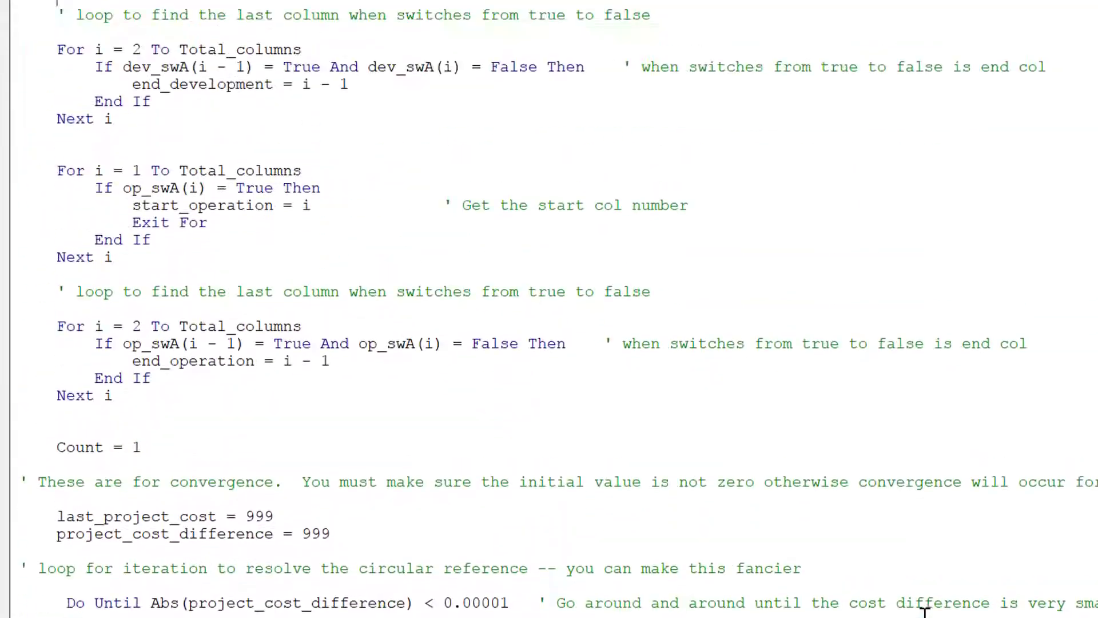
scroll(925, 611, up, 9)
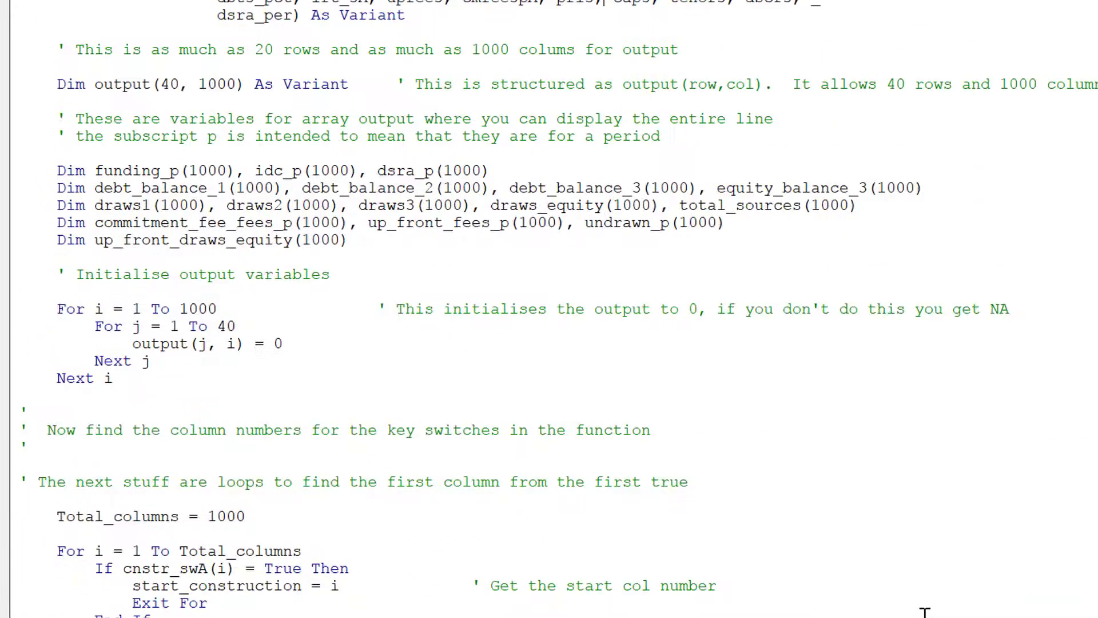
scroll(924, 611, up, 3)
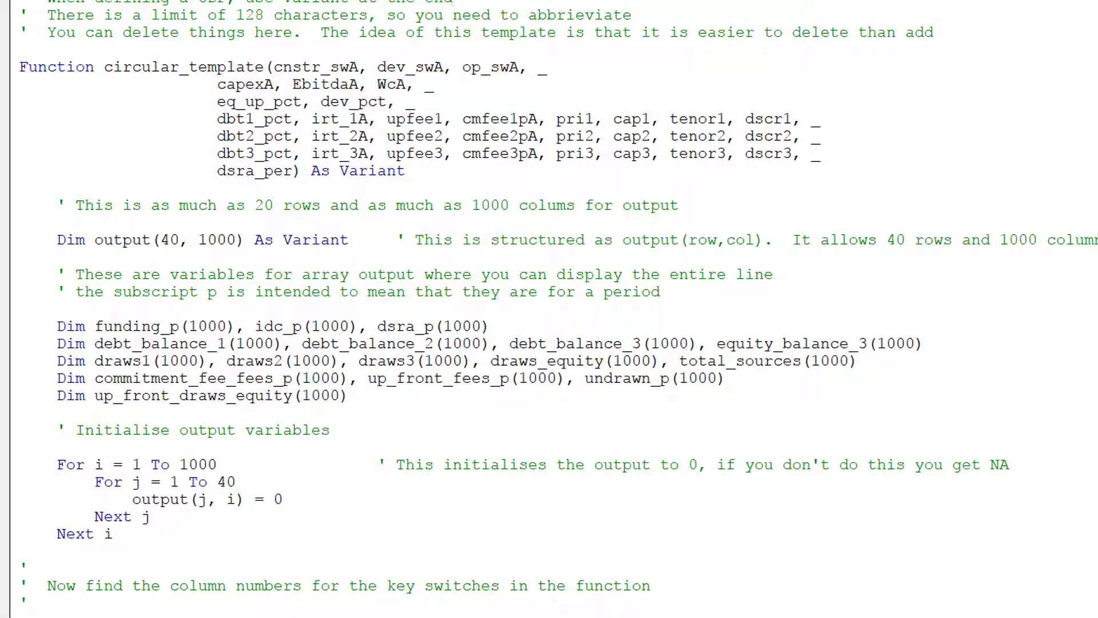
mouse_move(503, 616)
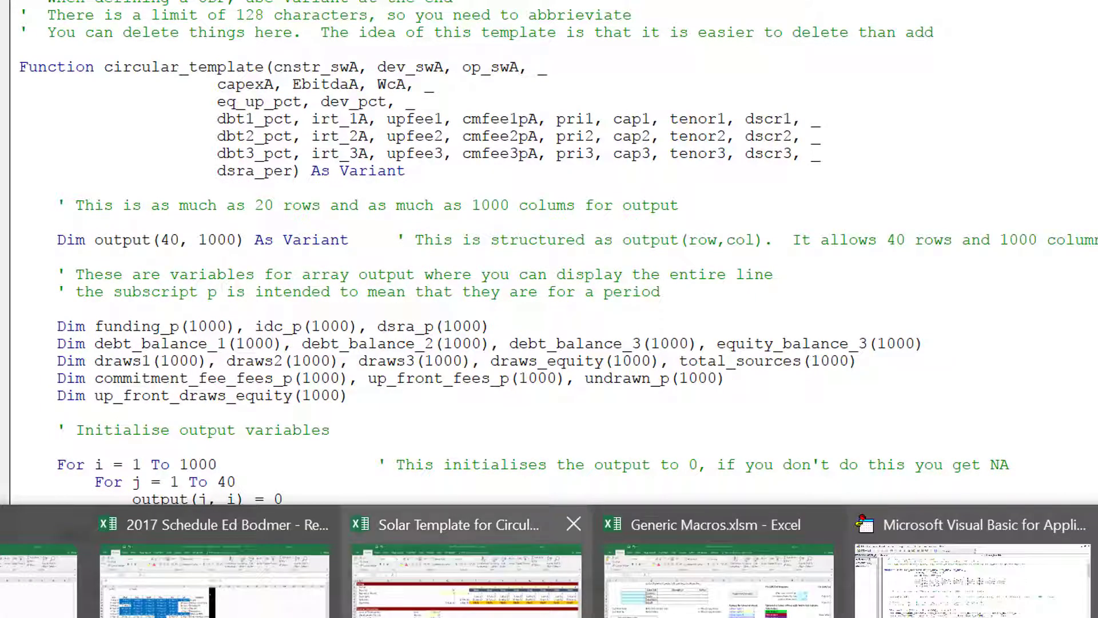
click(506, 564)
key(Return)
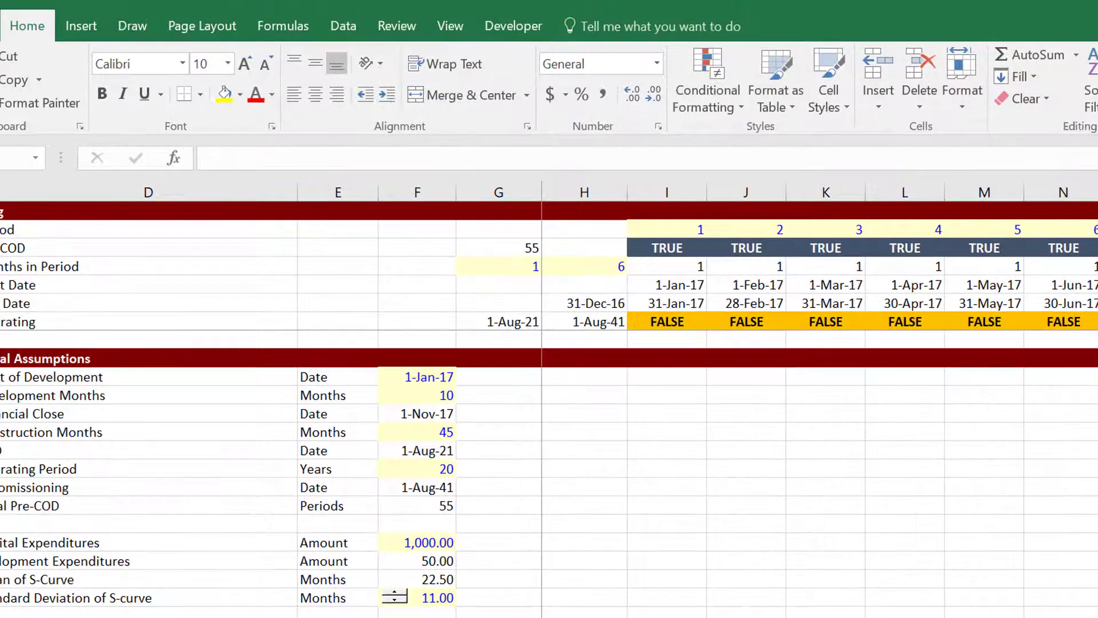
scroll(549, 475, down, 6)
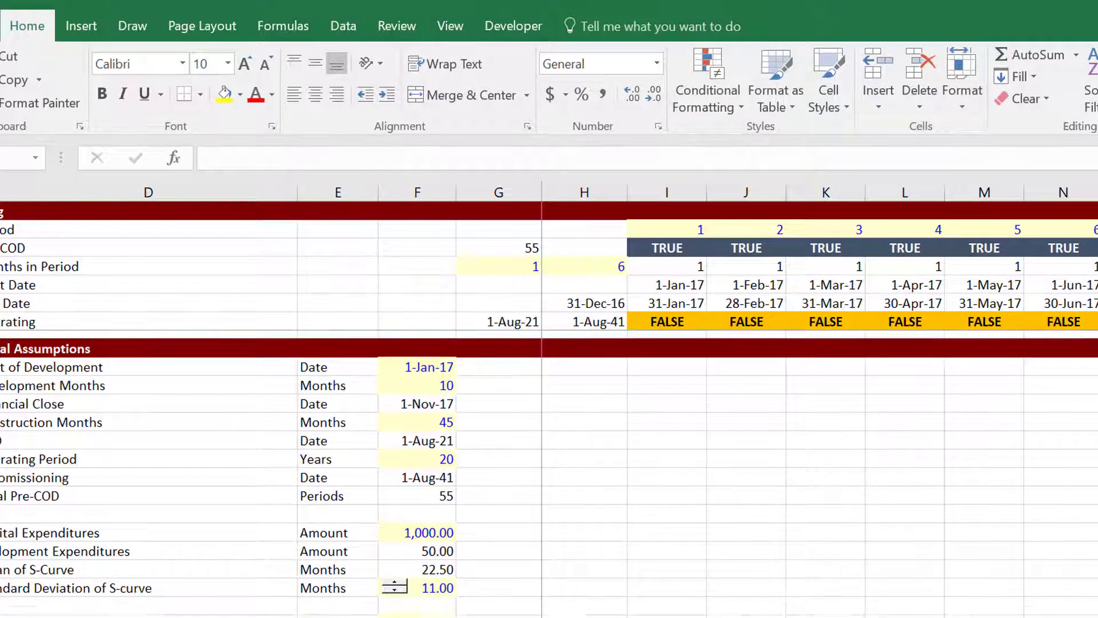
scroll(549, 475, down, 1)
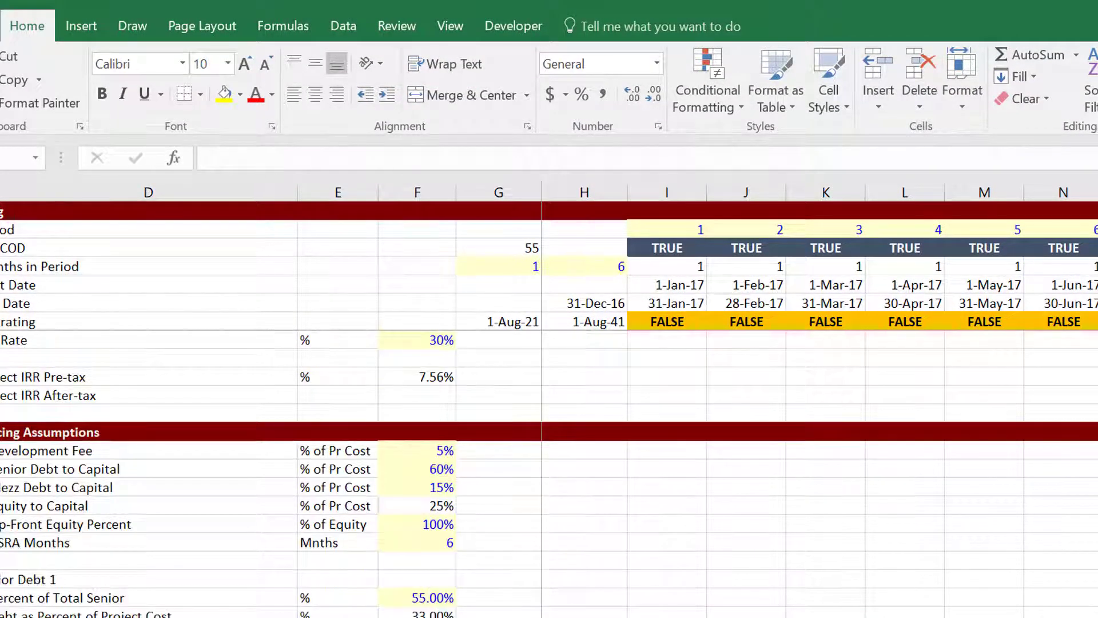
scroll(549, 475, down, 1)
click(149, 561)
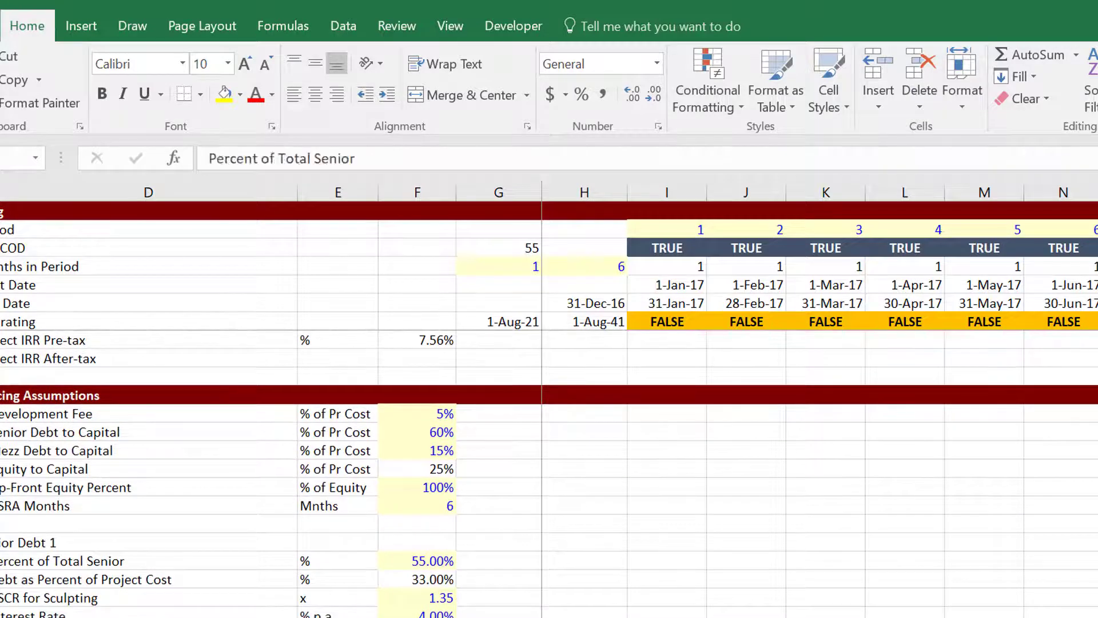
key(Down)
key(Down)
key(Right)
key(Right)
key(Up)
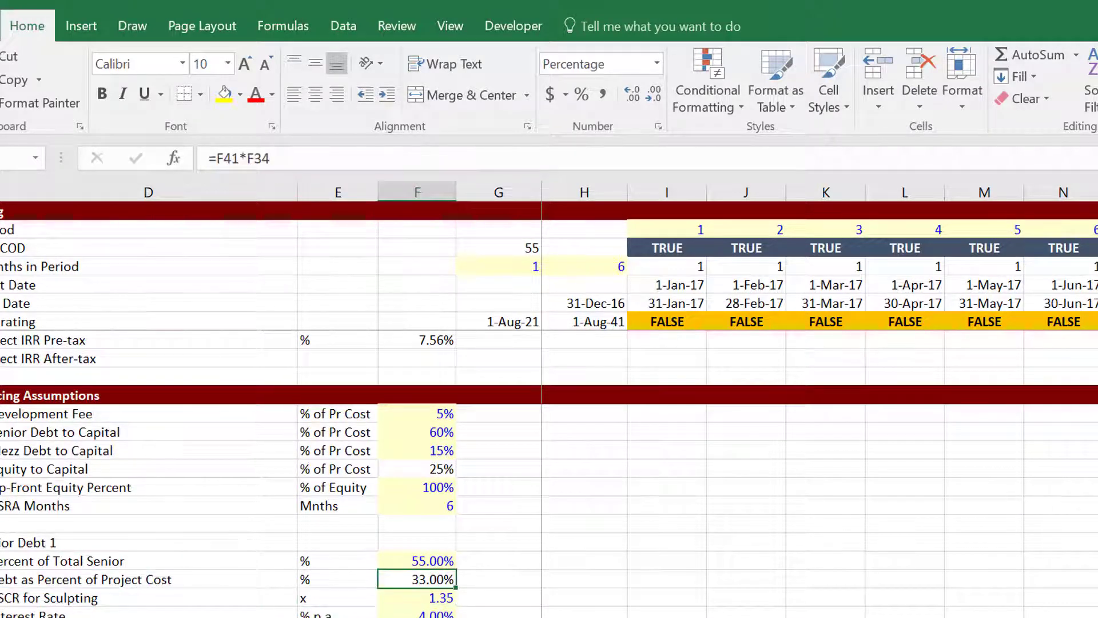
click(501, 617)
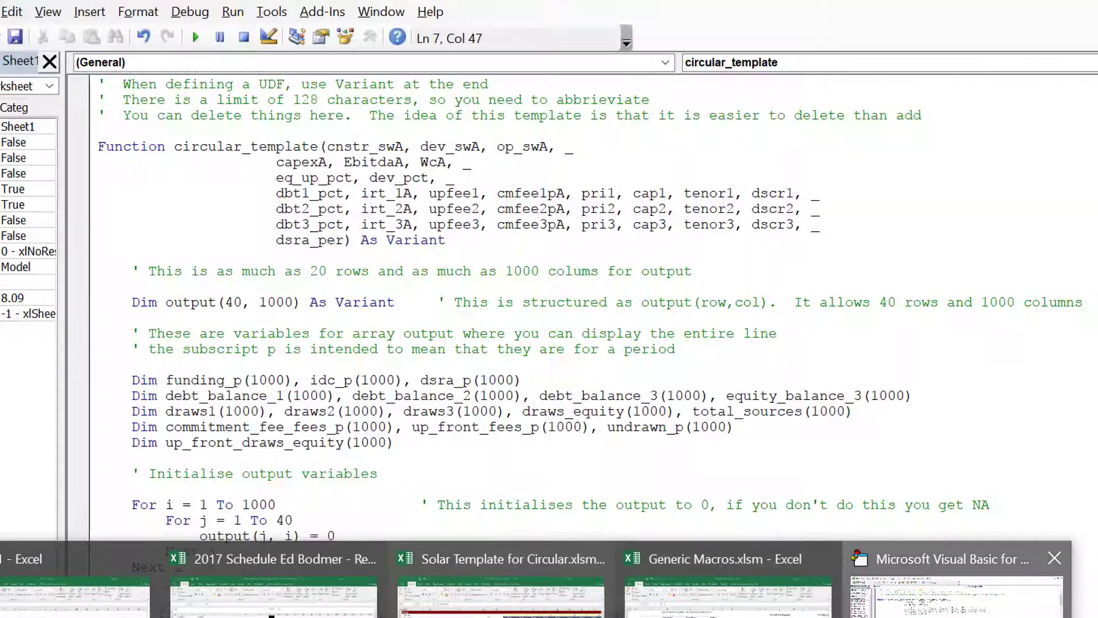
click(961, 601)
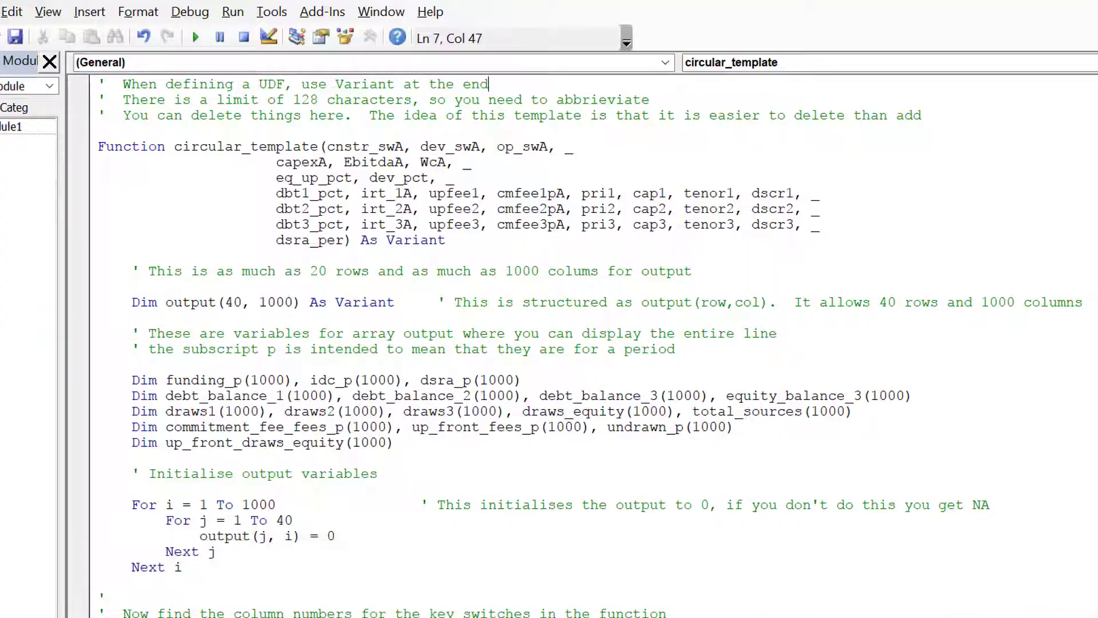
Start a new line below equity_amount: up_front_equity = equity_amount * up_front_.
key(Down)
key(Down)
key(Down)
key(Down)
key(Down)
key(Down)
key(Down)
key(Down)
key(Down)
key(Down)
key(Down)
key(Down)
key(Down)
key(Down)
key(Down)
key(Down)
key(Down)
key(Down)
key(Down)
key(Down)
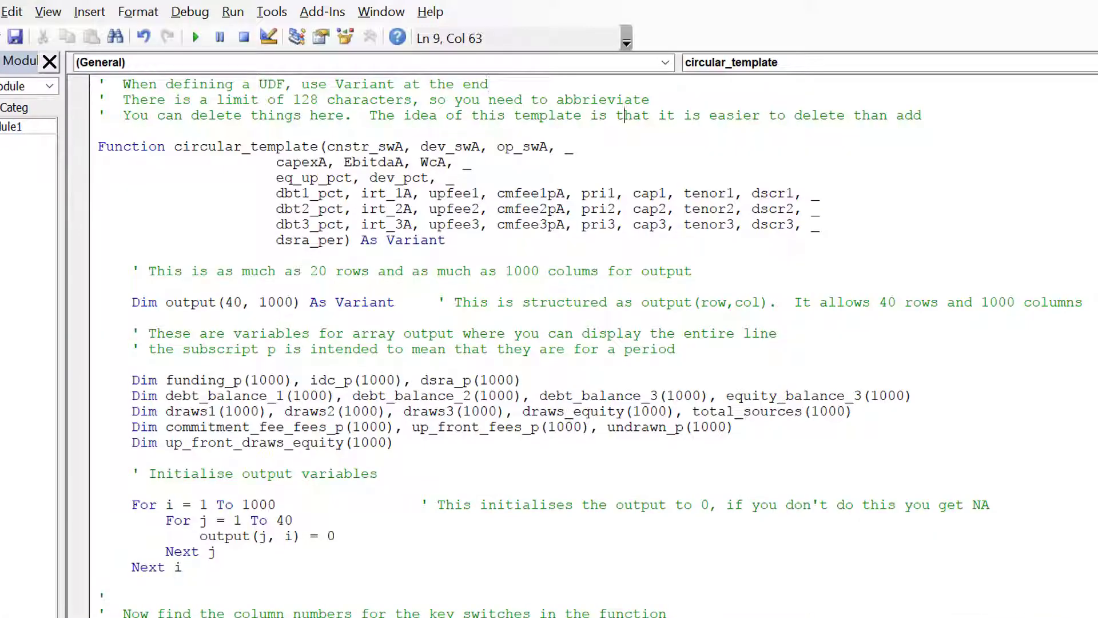
key(Down)
key(Down)
key(Down)
key(Down)
key(Down)
key(Down)
key(Down)
key(Down)
key(Down)
key(Down)
key(Down)
key(Down)
key(Down)
key(Down)
key(Down)
key(Down)
key(Down)
key(Down)
key(Down)
key(Down)
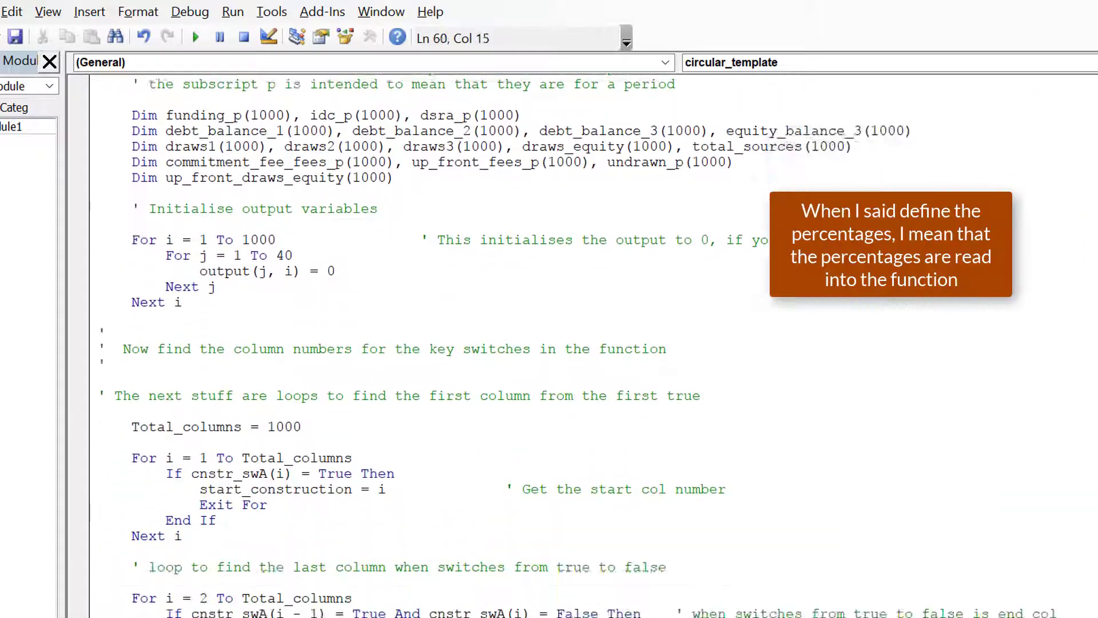
key(Down)
key(Down)
key(Down)
key(Down)
key(Down)
key(Down)
key(Down)
key(Down)
key(Down)
key(Down)
key(Down)
key(Down)
key(Down)
key(Down)
key(Down)
key(Down)
key(Down)
key(Down)
key(Down)
key(Down)
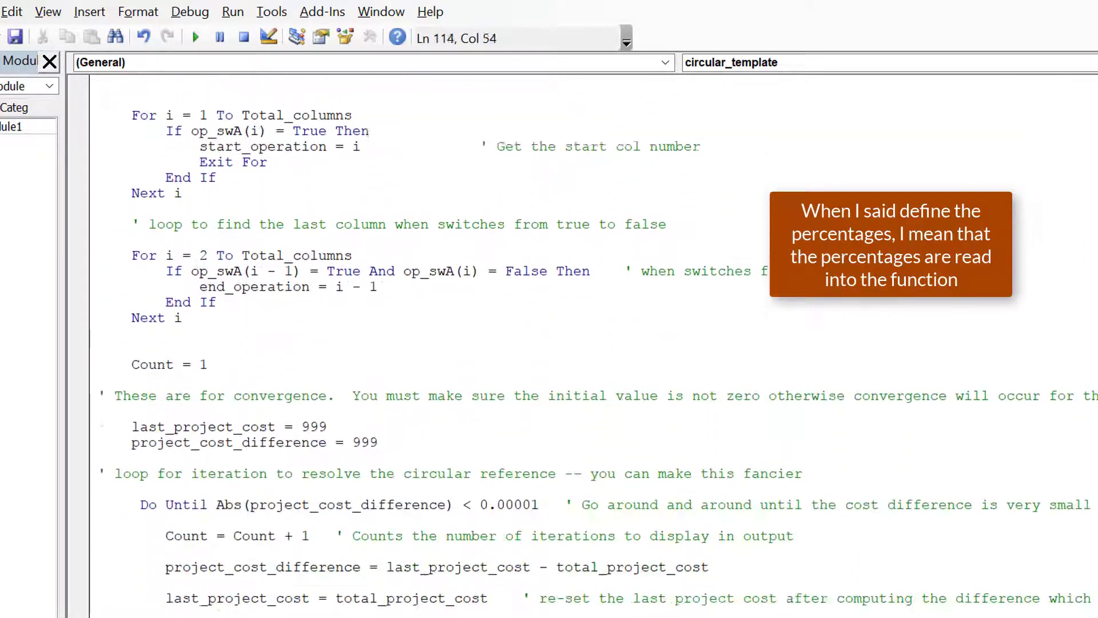
key(Up)
key(Up)
key(Up)
key(Up)
key(Up)
key(Up)
key(Up)
key(Up)
key(Up)
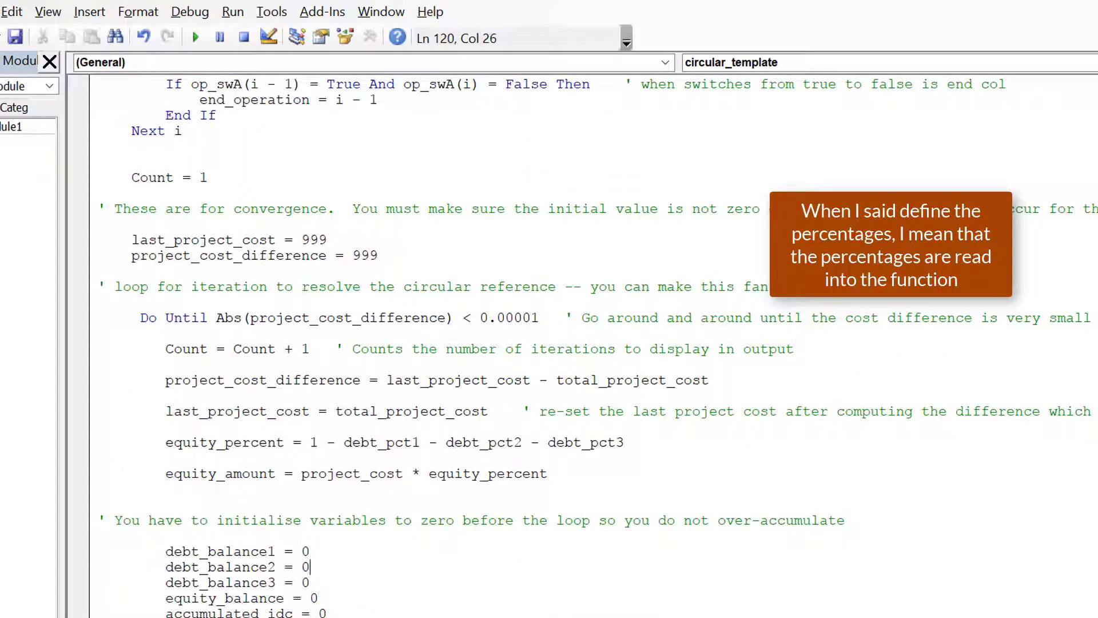
key(Up)
key(Return)
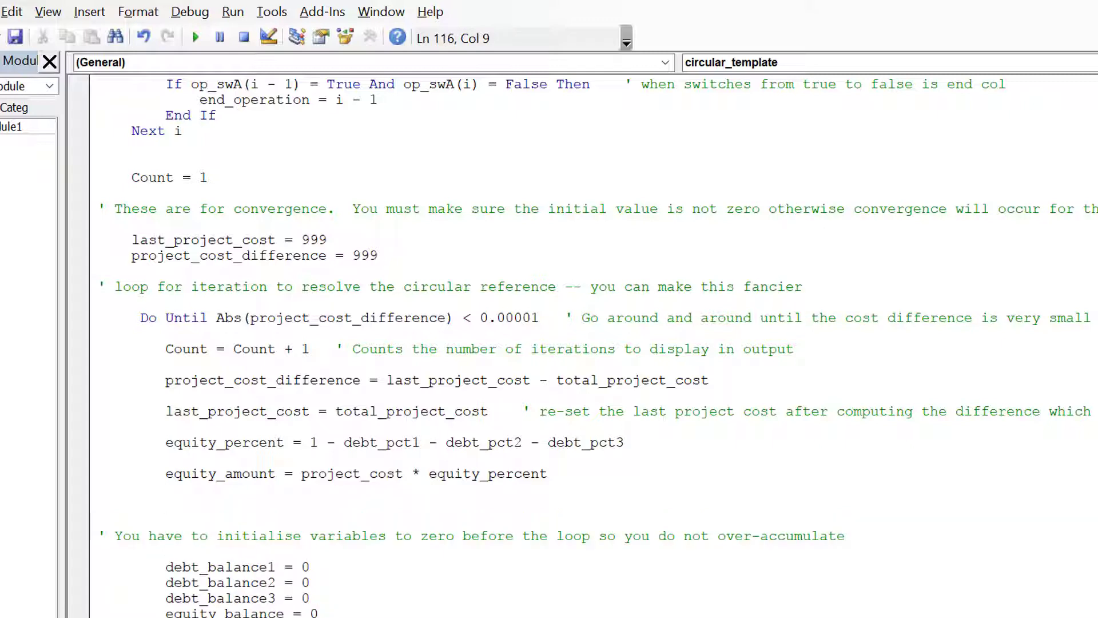
text(up_fi)
key(BackSpace)
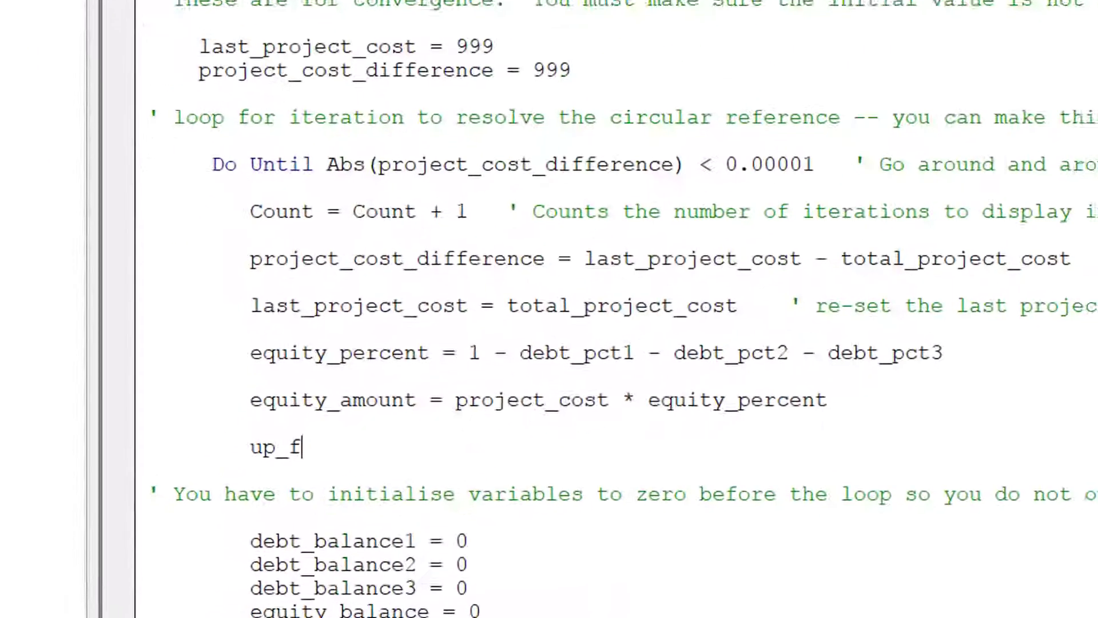
text(on)
key(BackSpace)
key(BackSpace)
text(rn)
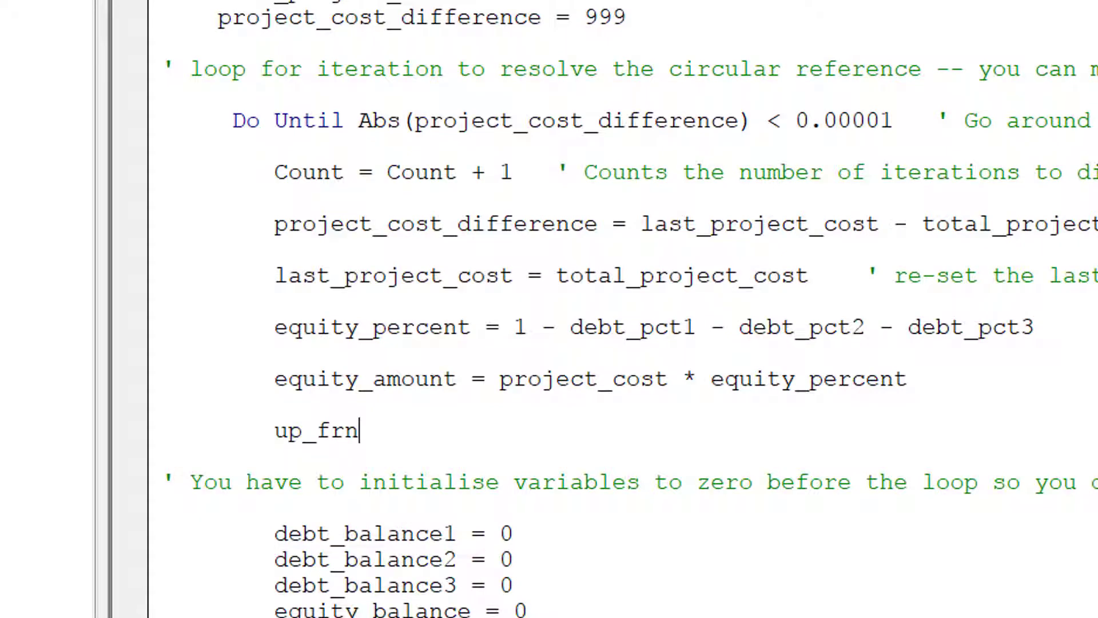
key(BackSpace)
text(ont)
key(BackSpace)
text(_e)
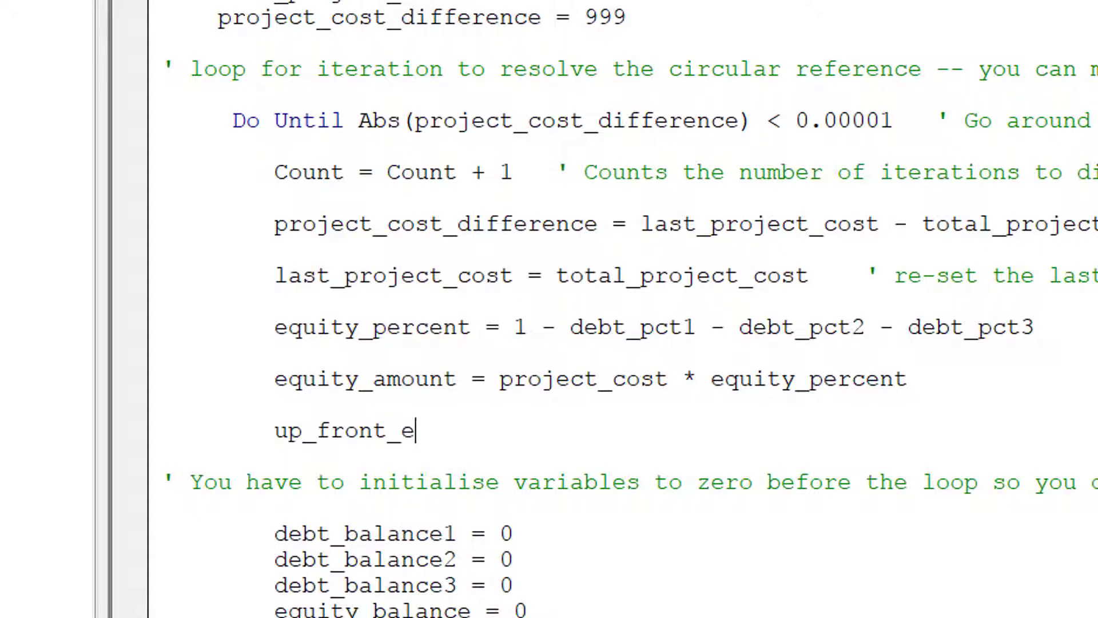
text(quity = )
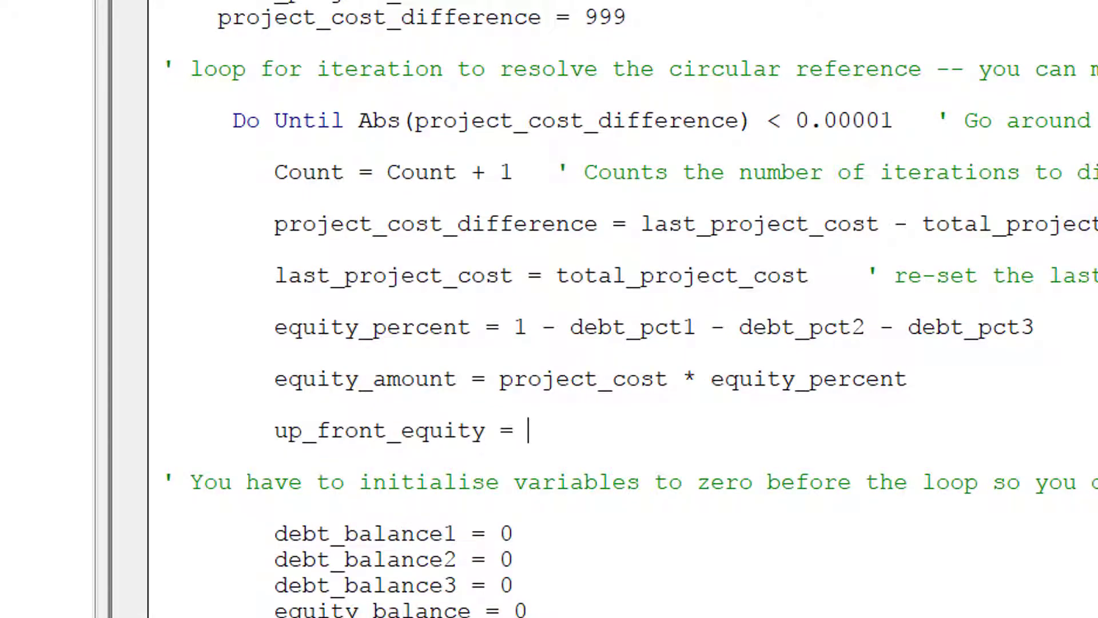
text(equit)
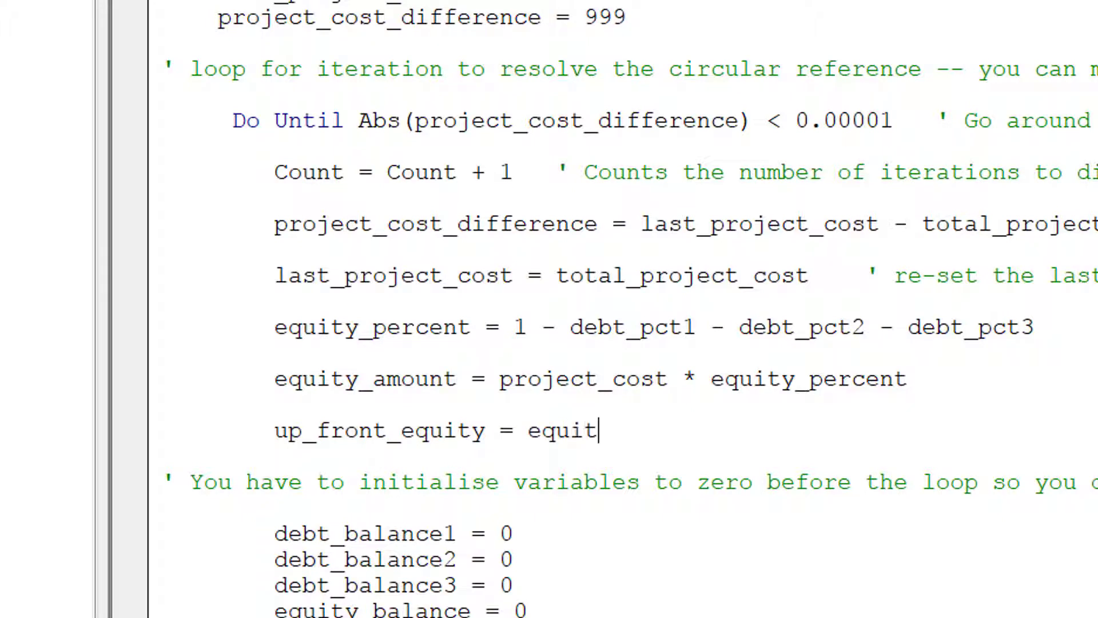
text(y_amount * )
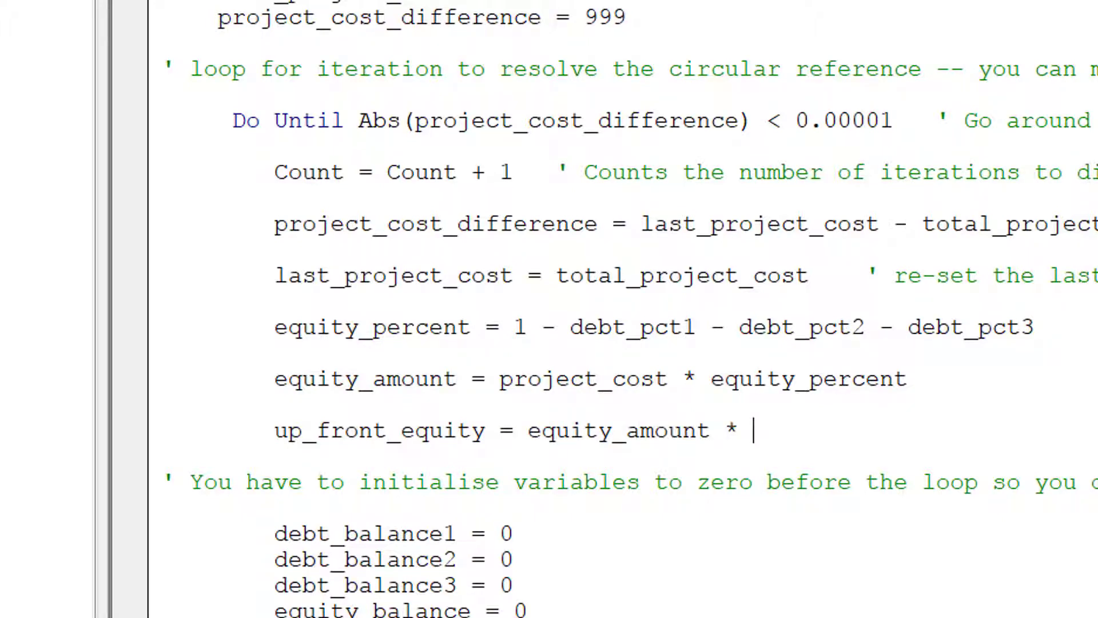
text(up_front_c)
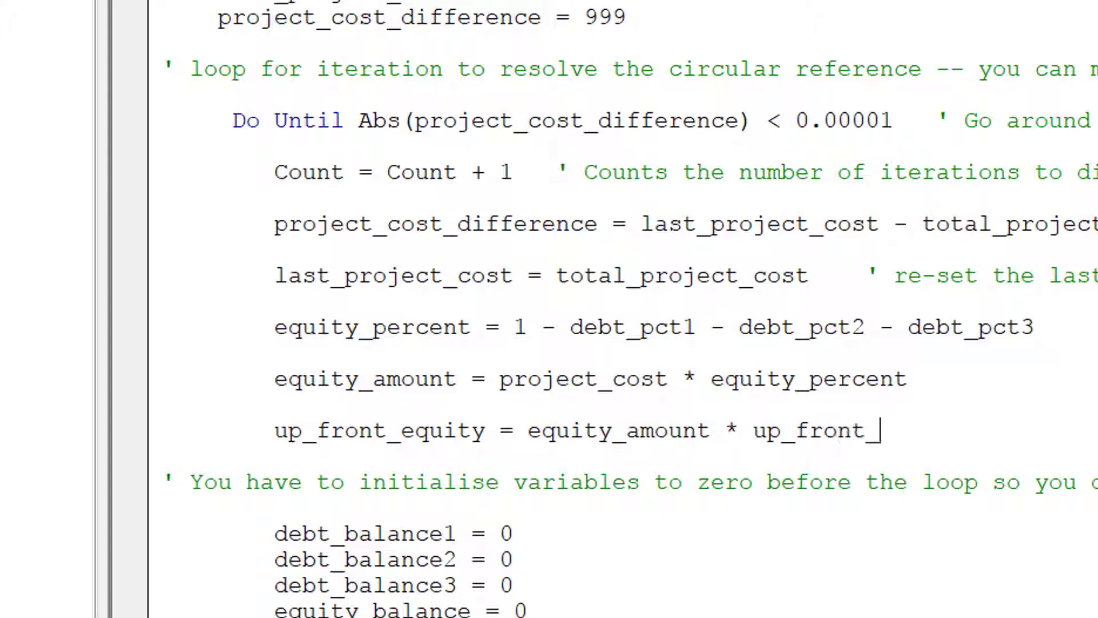
key(BackSpace)
Check the function's parameter names and complete the multiplier as eq_up_front.
key(Up)
key(Up)
key(Up)
key(Page_Up)
key(Page_Up)
key(Page_Up)
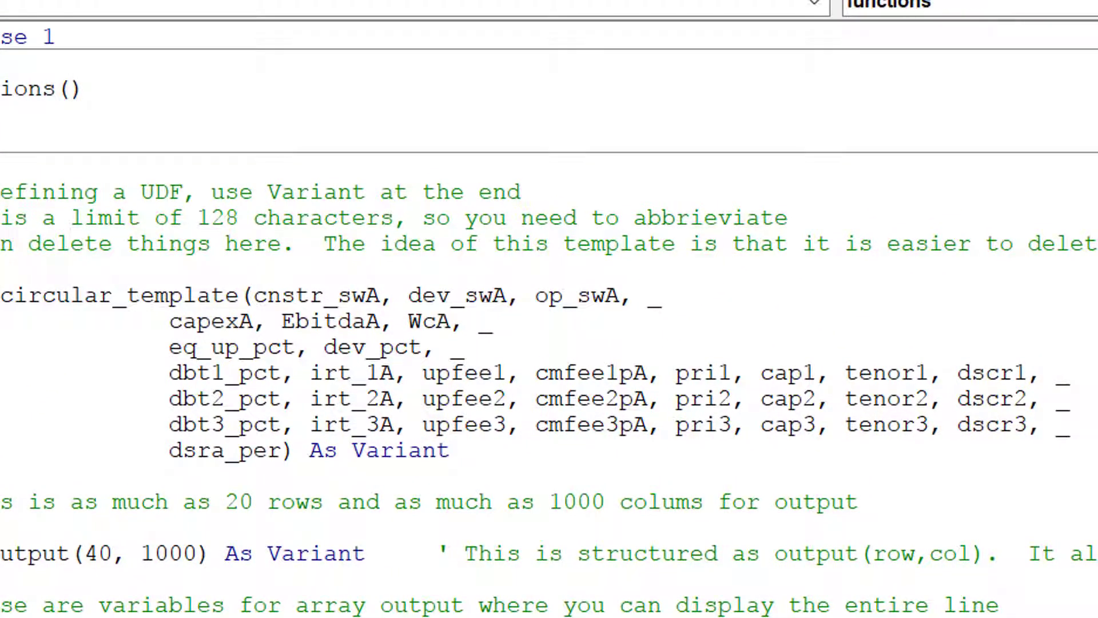
key(Down)
key(Down)
key(Down)
key(Down)
key(Down)
key(Down)
key(Down)
key(Down)
key(Down)
key(Down)
key(Down)
key(Down)
key(Down)
key(Down)
key(Down)
key(Down)
key(Down)
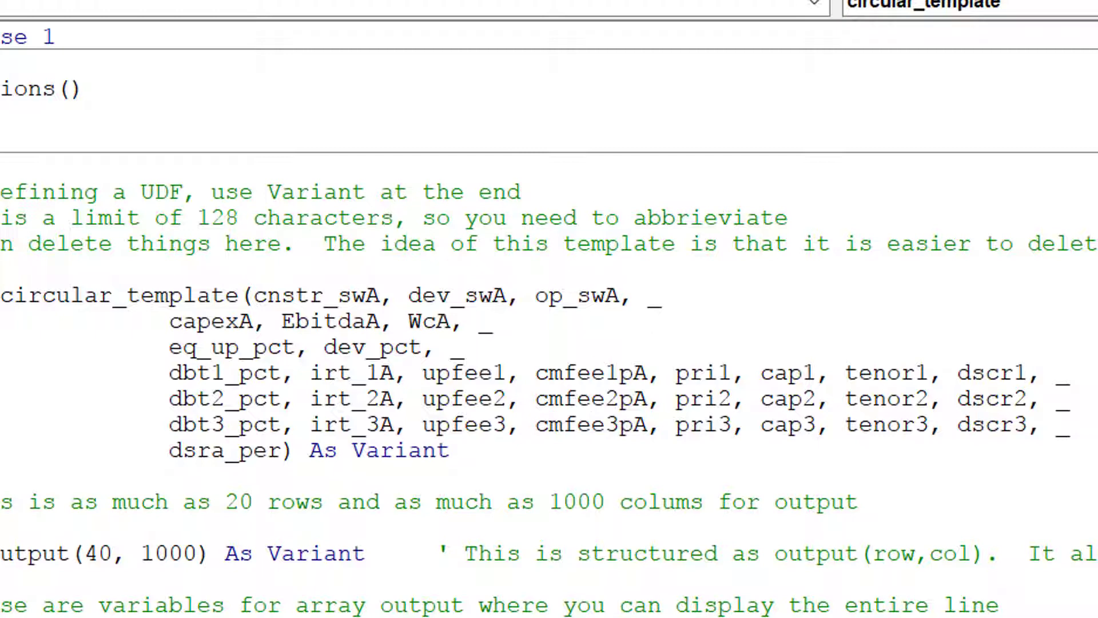
key(Down)
key(Down)
key(Down)
key(Down)
key(Down)
key(Down)
key(Down)
key(Down)
key(Down)
key(Down)
key(Down)
key(Down)
key(Down)
key(Down)
key(Down)
key(Down)
key(Down)
key(Down)
key(Down)
key(Down)
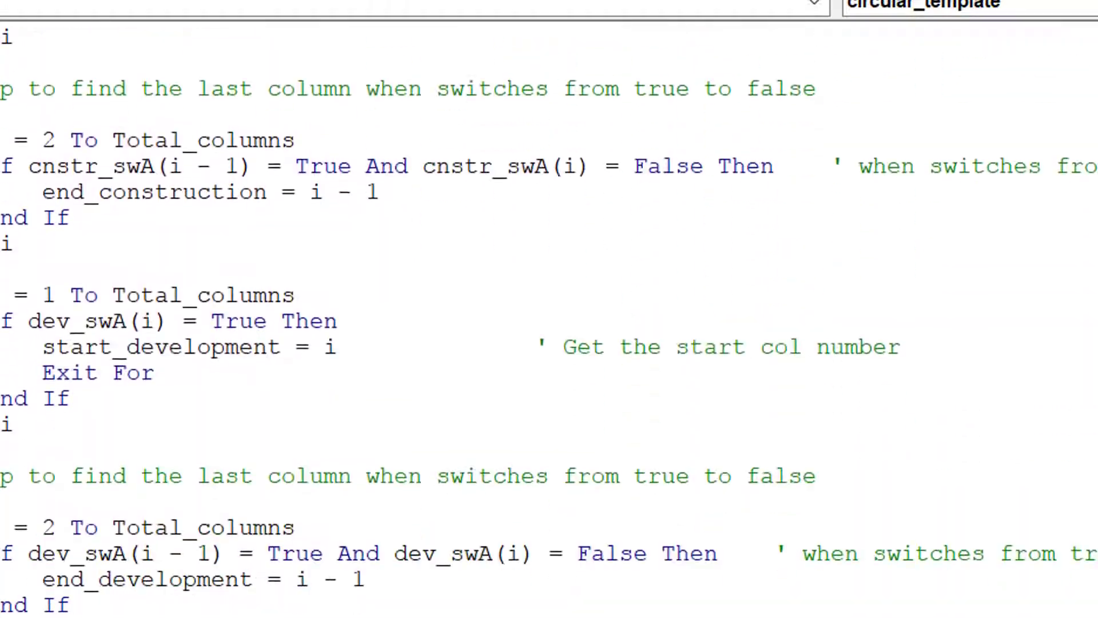
key(Down)
key(Down)
key(Down)
key(Down)
key(Down)
key(Down)
key(Down)
key(Down)
key(Down)
key(Down)
key(Down)
key(Down)
key(Down)
key(Down)
key(Down)
key(Down)
key(Down)
key(Down)
key(Down)
key(Down)
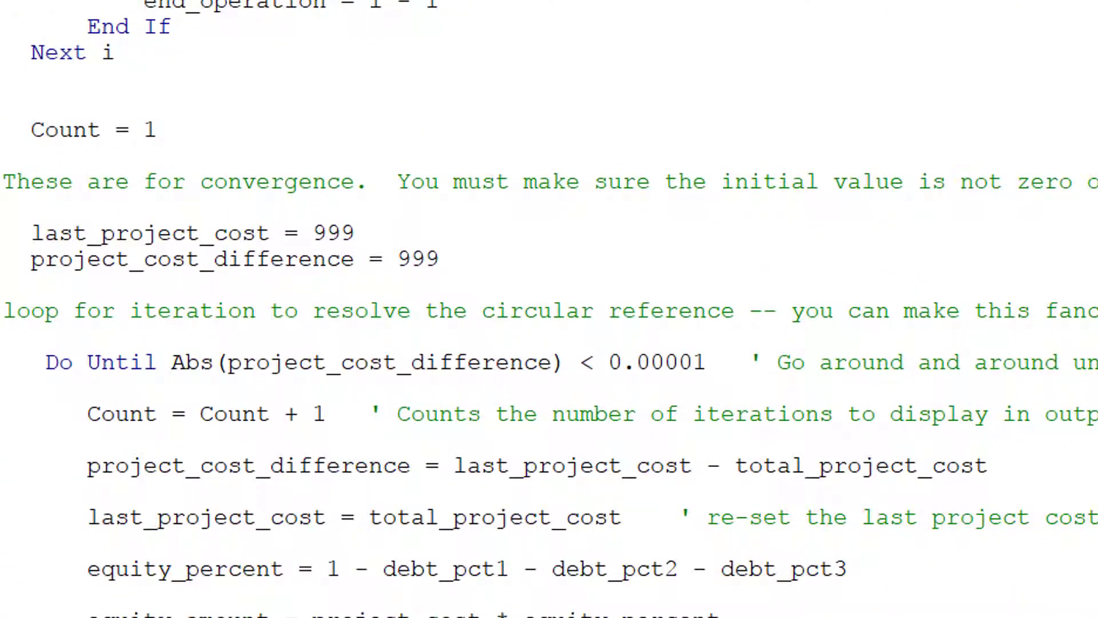
text(fr)
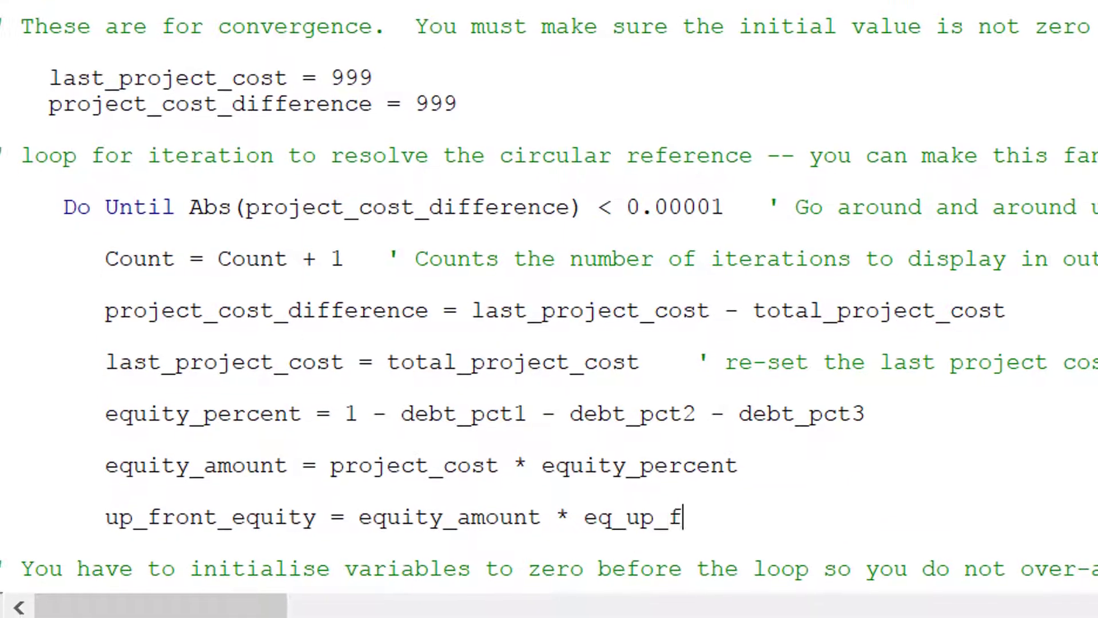
text(ont)
key(Up)
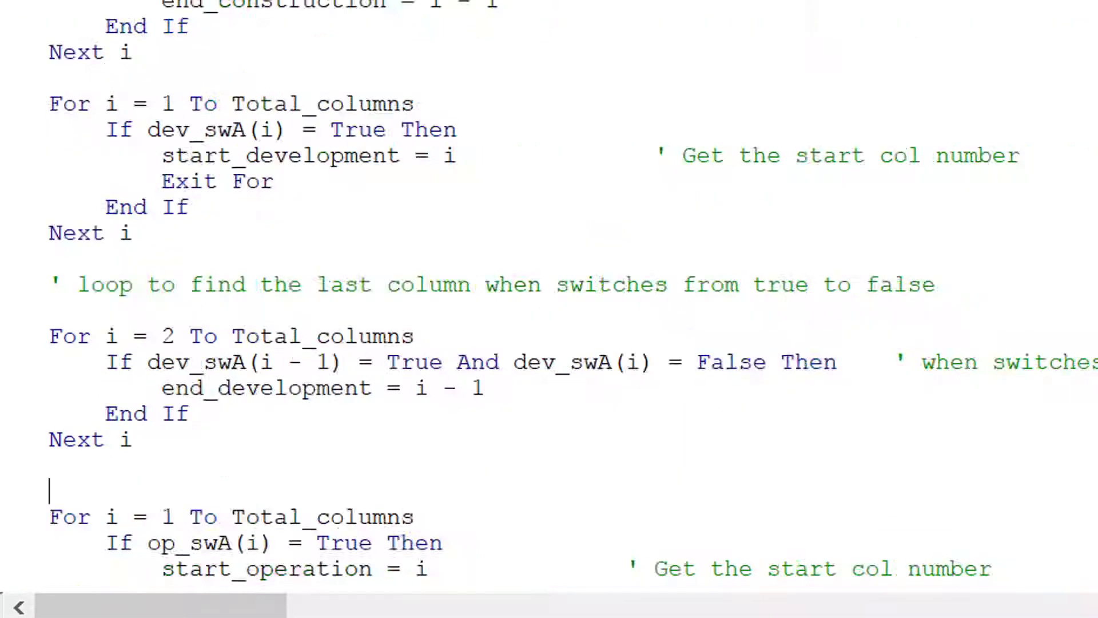
key(Page_Up)
key(Page_Up)
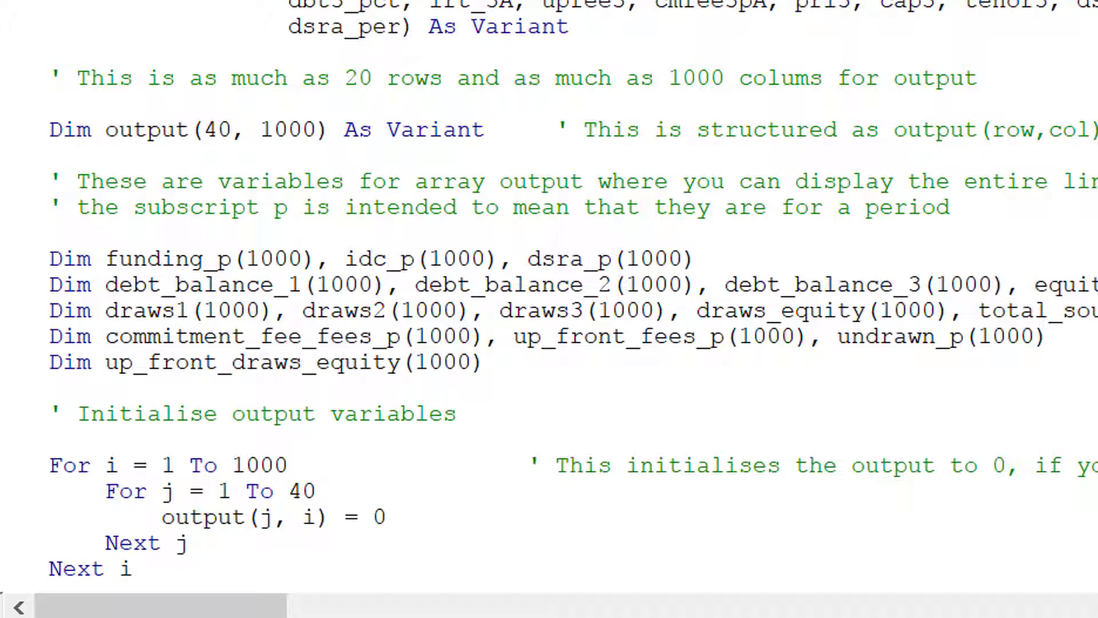
key(Page_Down)
key(Page_Down)
key(Page_Down)
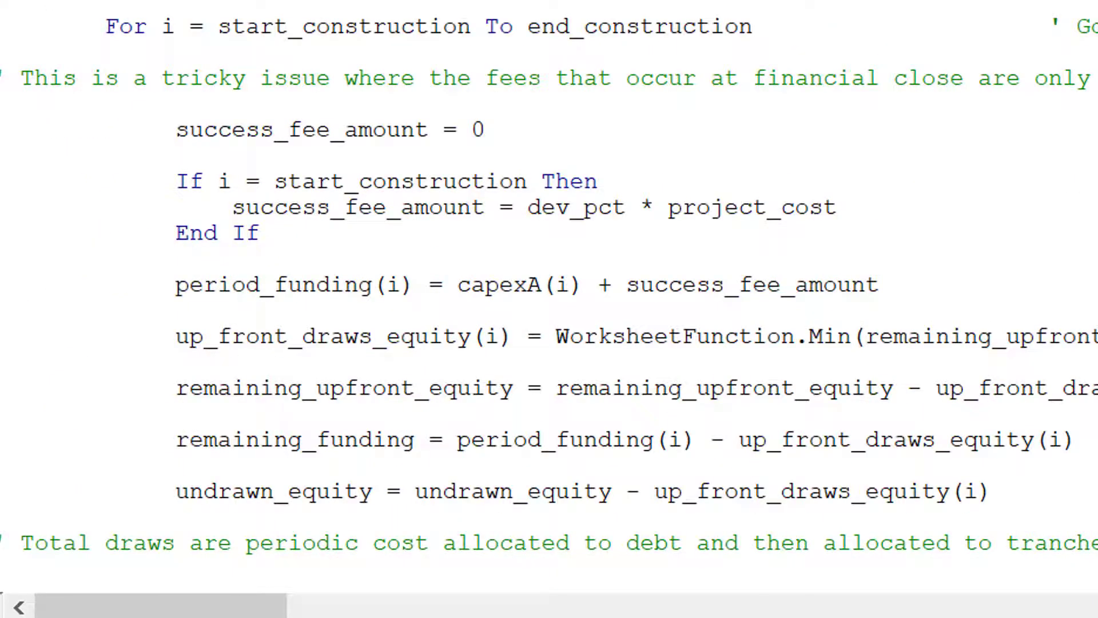
key(Page_Down)
key(Page_Down)
key(Page_Up)
key(Page_Up)
click(739, 336)
key(Down)
key(Down)
key(Down)
key(Down)
key(Down)
key(Down)
key(Down)
key(Down)
key(Down)
key(Down)
key(Down)
key(Down)
key(Down)
key(Down)
key(Down)
key(Down)
key(Down)
key(Down)
key(Up)
key(Up)
key(Up)
key(Up)
key(Up)
key(Up)
key(Up)
key(Up)
key(Up)
key(Up)
key(Up)
key(Up)
key(Up)
key(Up)
key(Up)
key(Up)
key(Up)
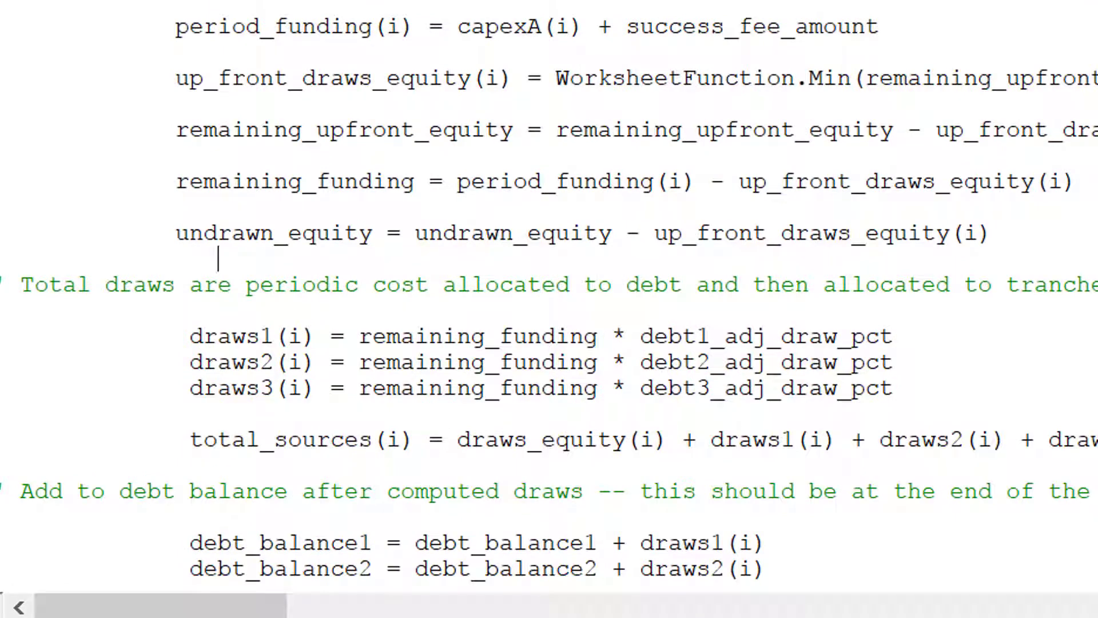
key(Up)
key(Up)
key(Up)
key(Up)
key(Up)
key(Up)
key(Up)
key(Up)
key(Up)
key(Up)
key(Up)
key(Up)
key(Up)
key(Up)
key(Up)
key(Up)
key(Up)
key(Up)
key(Up)
key(Up)
key(Up)
key(Up)
key(Up)
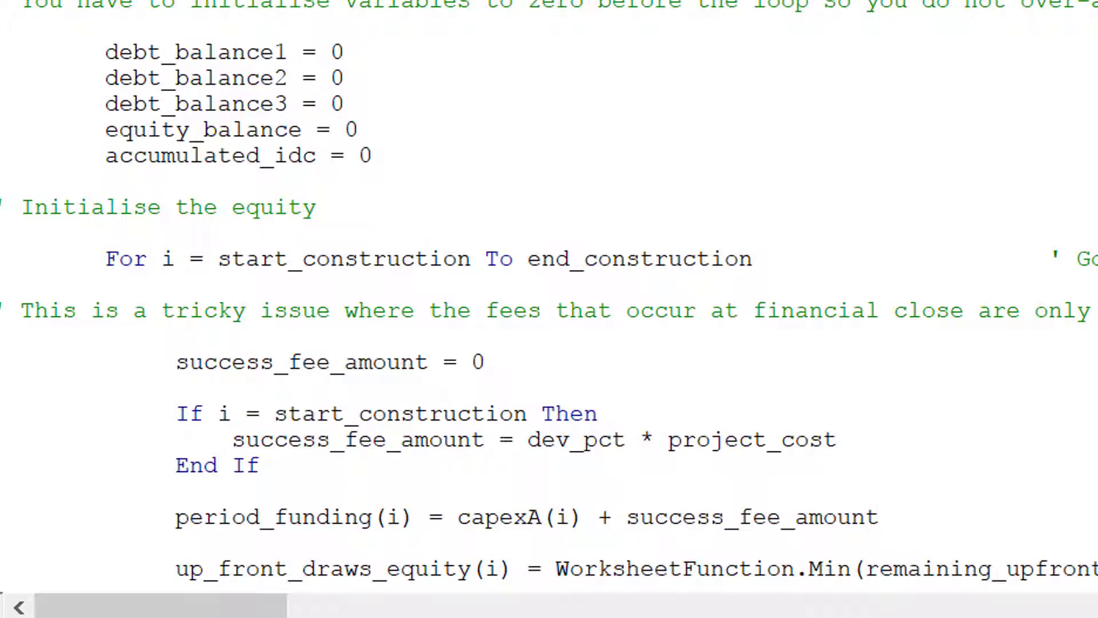
key(Page_Up)
key(Page_Up)
key(Page_Up)
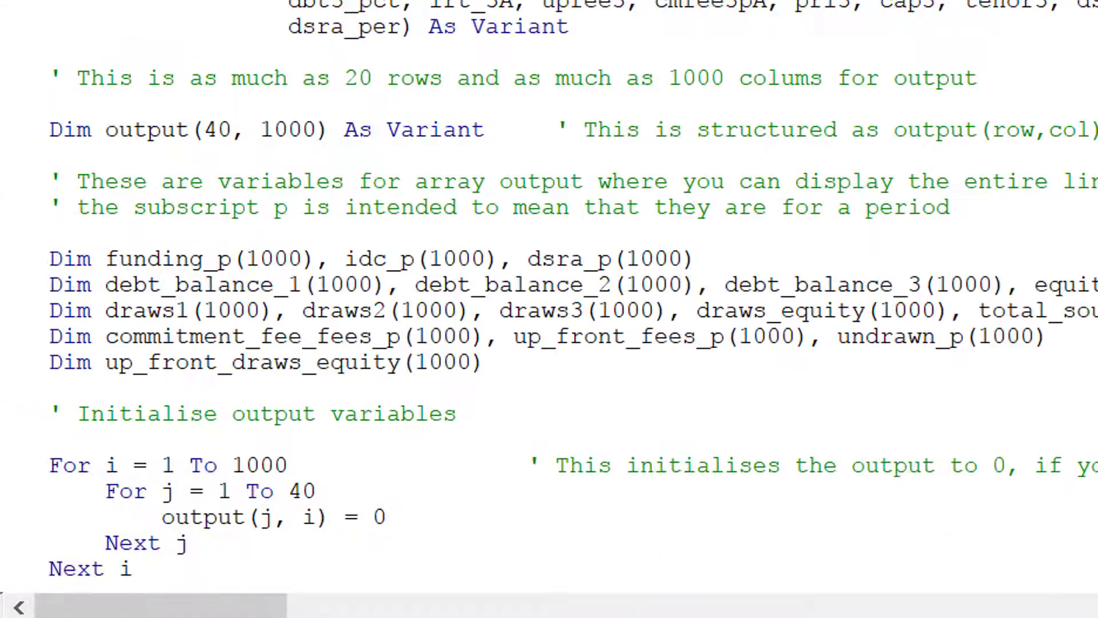
key(Page_Down)
key(Page_Down)
key(Page_Down)
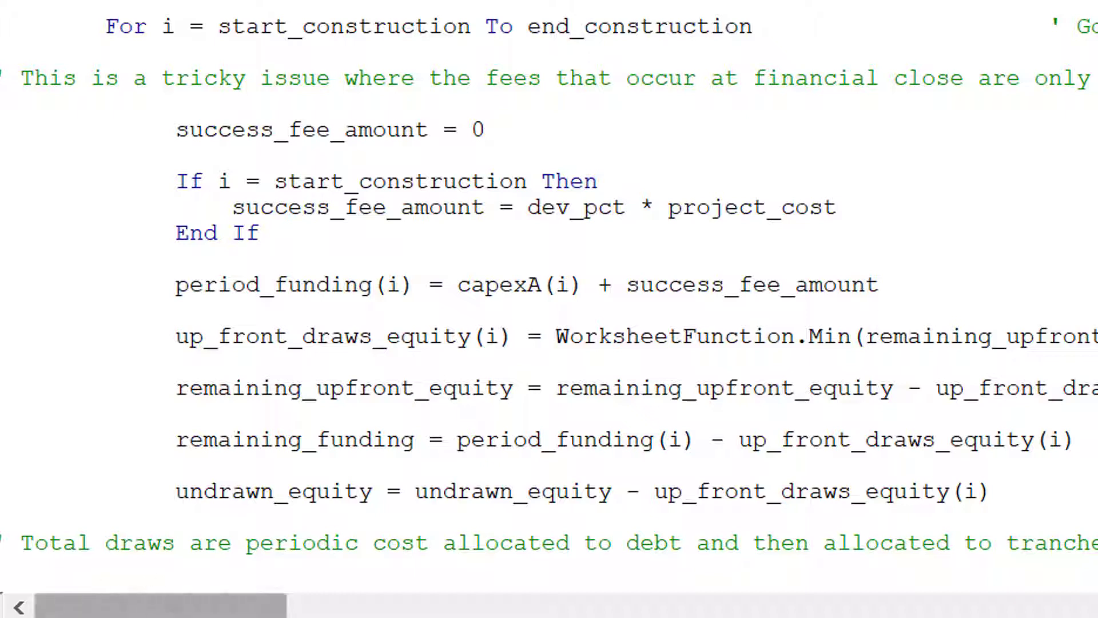
mouse_move(321, 617)
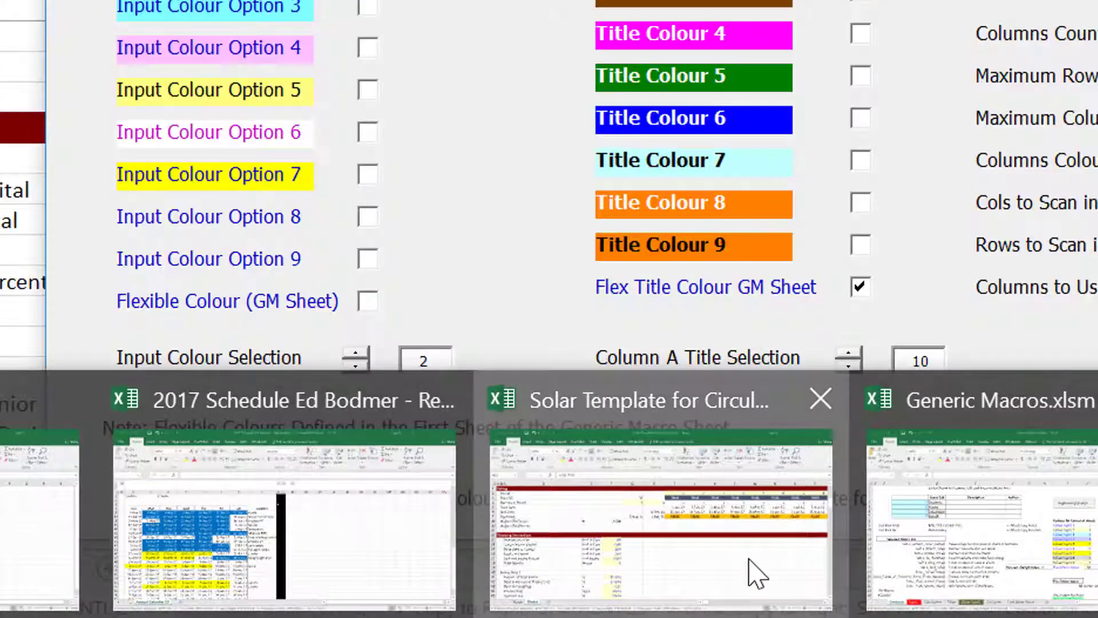
On the Model sheet, check Up-front Equity Funding (262.50) and Total Sources Net of Up-Front Equity (787.50).
click(750, 574)
click(228, 299)
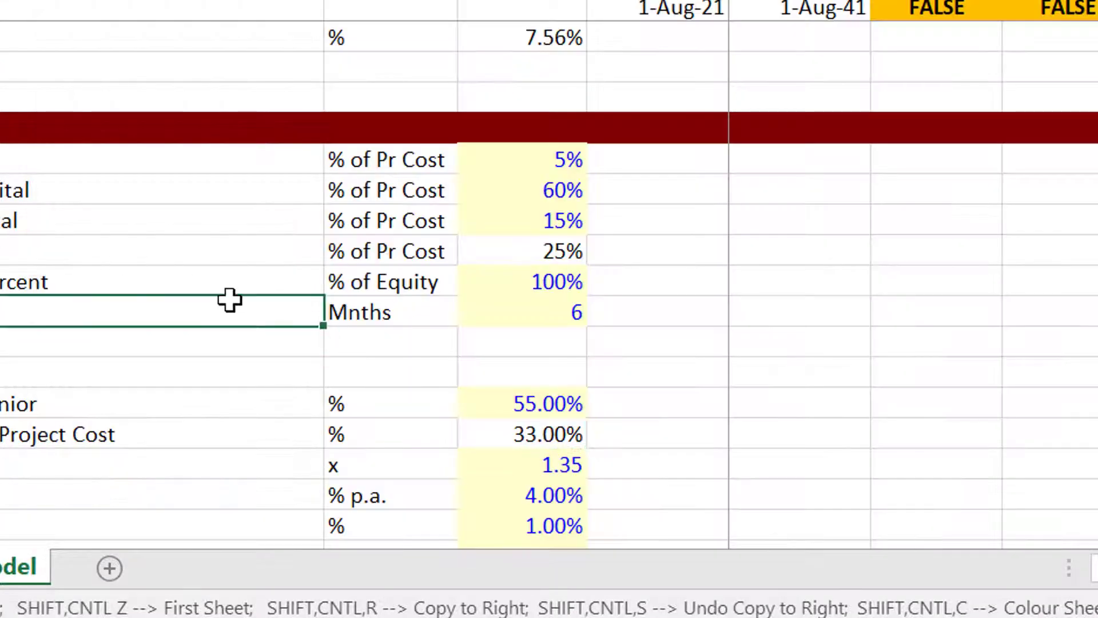
key(Down)
key(Down)
key(Down)
key(Down)
key(Down)
key(Down)
key(Down)
key(Down)
key(Down)
key(Down)
key(Down)
key(Down)
key(Down)
key(Down)
key(Down)
key(Down)
key(Down)
key(Down)
key(Down)
key(Down)
key(Down)
key(Down)
key(Down)
key(Down)
key(Down)
key(Down)
key(Down)
key(Down)
key(Down)
key(Down)
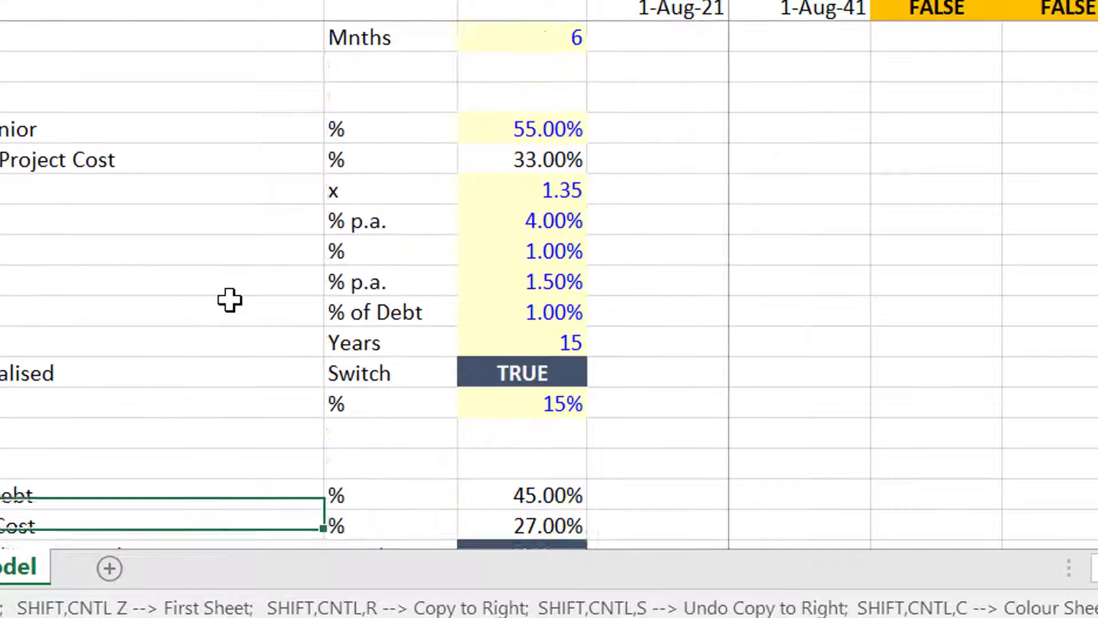
key(Down)
key(Down)
key(Down)
key(Down)
key(Down)
key(Down)
key(Down)
key(Down)
key(Down)
key(Down)
key(Down)
key(Down)
key(Down)
key(Down)
key(Down)
key(Down)
key(Down)
key(Down)
key(Down)
key(Down)
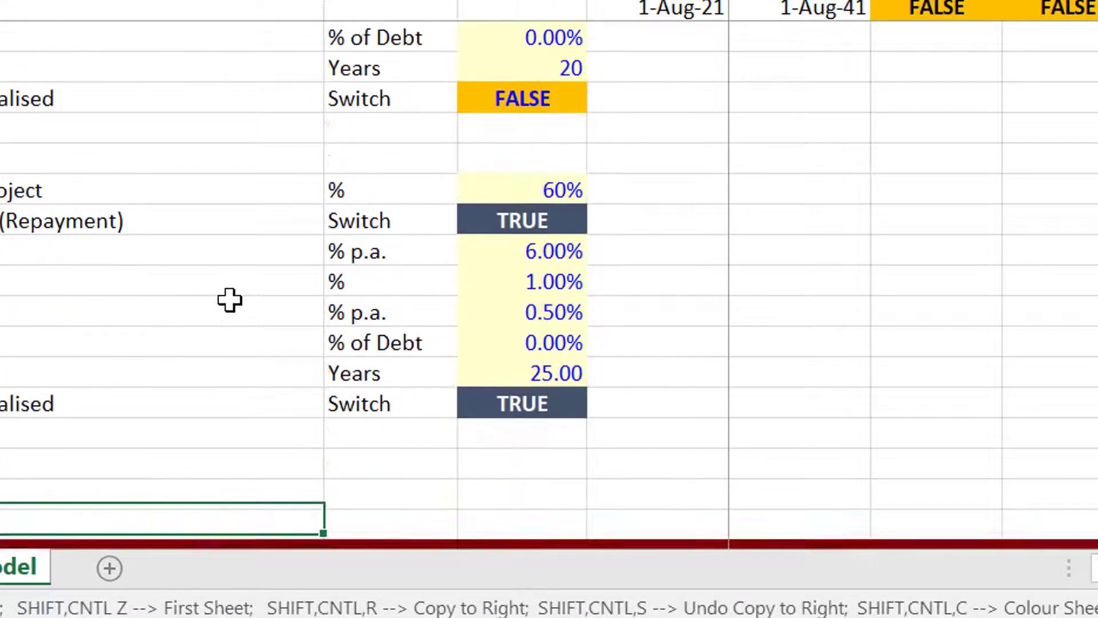
key(Down)
key(Down)
key(Down)
key(Down)
key(Down)
key(Down)
key(Down)
key(Down)
key(Down)
key(Down)
key(Down)
key(Down)
key(Down)
key(Down)
key(Down)
key(Down)
key(Down)
key(Down)
key(Down)
key(Down)
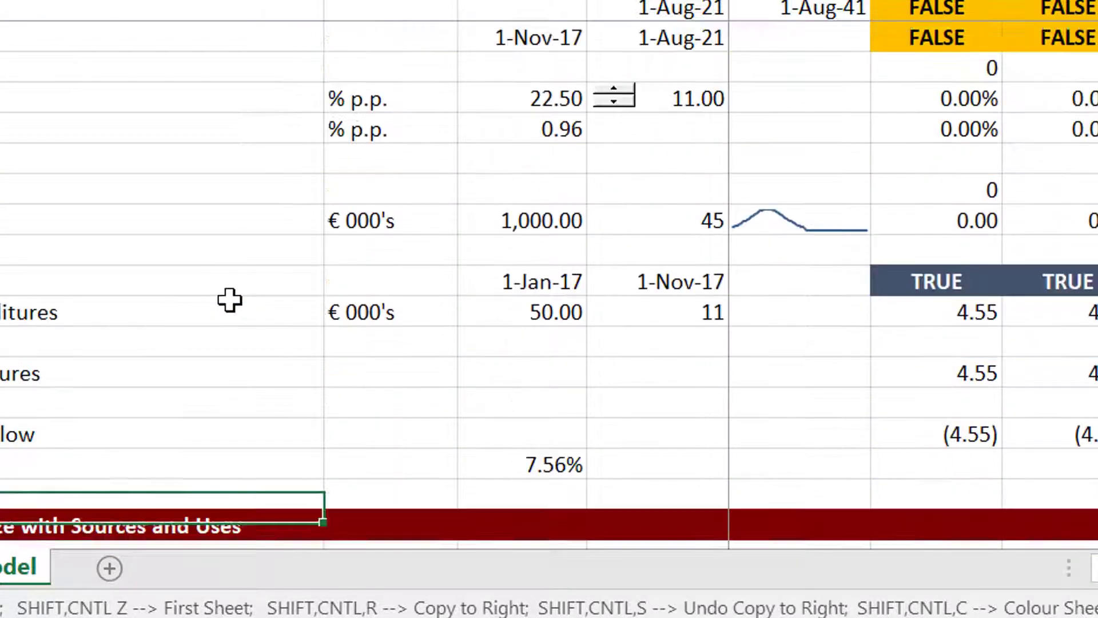
key(Up)
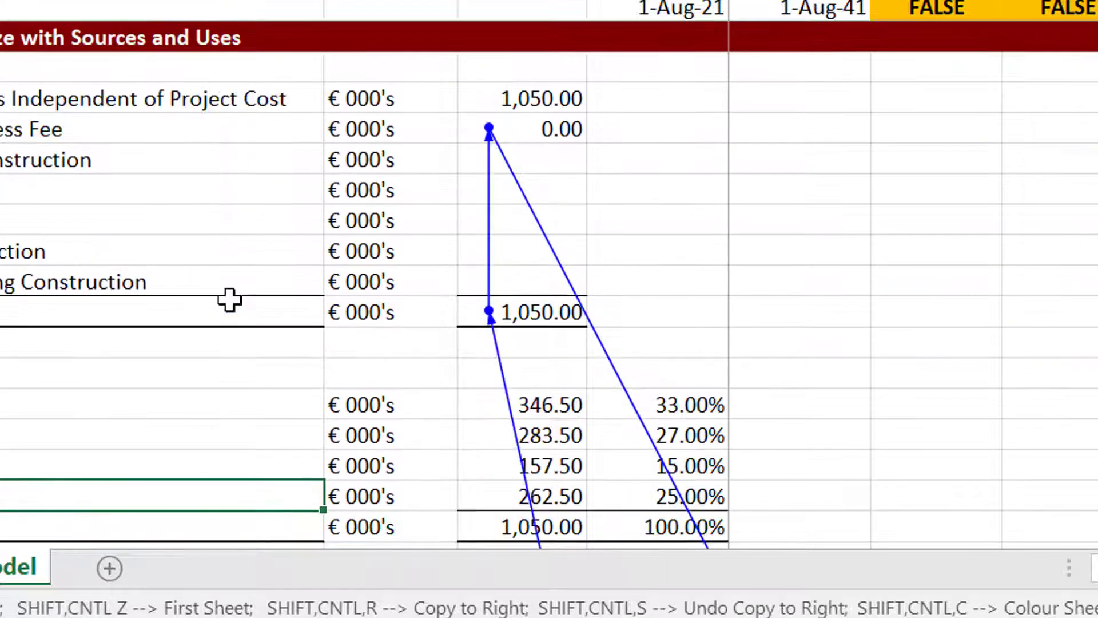
key(Down)
key(Down)
key(Up)
key(Up)
key(Up)
key(Up)
key(Up)
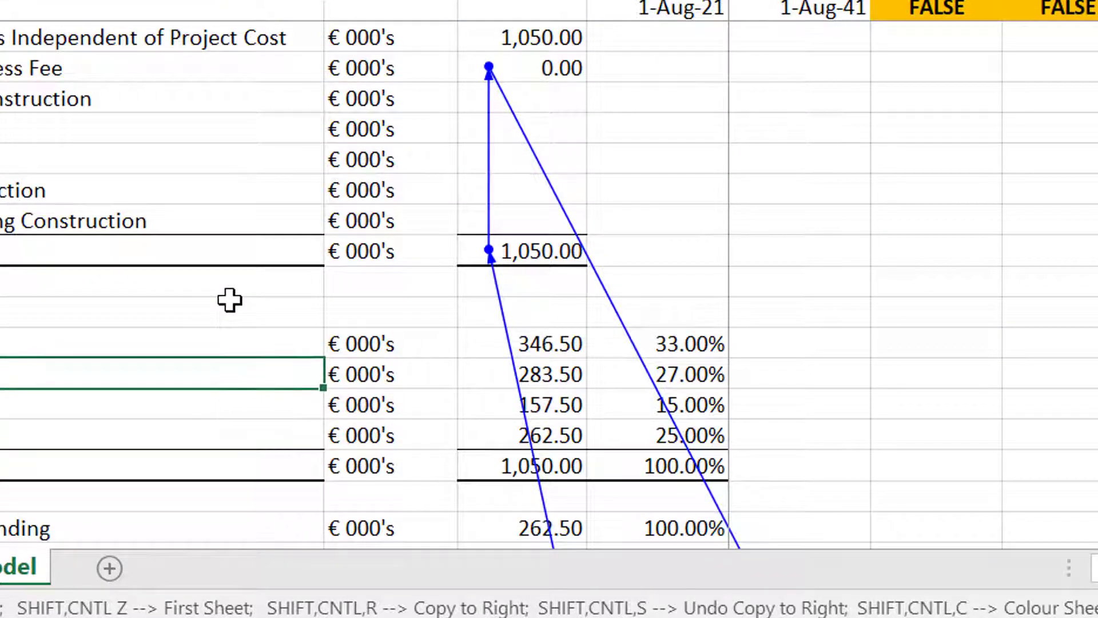
key(Down)
key(Down)
key(Down)
key(Down)
key(Down)
key(Down)
key(Down)
key(Down)
key(Down)
key(Up)
key(Up)
key(Up)
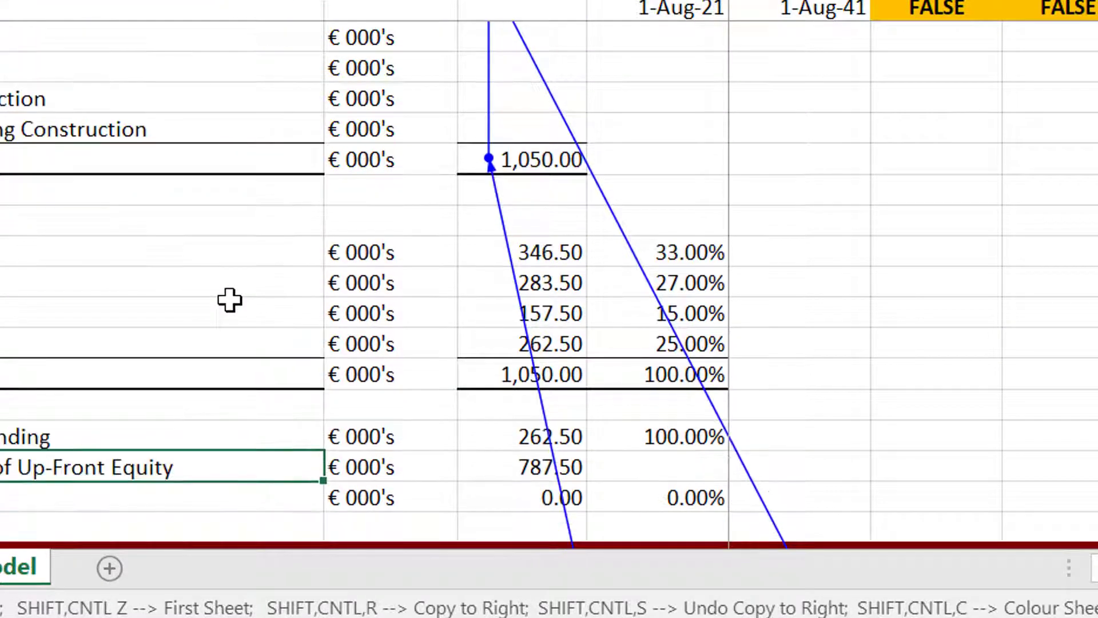
key(Right)
key(Right)
key(Down)
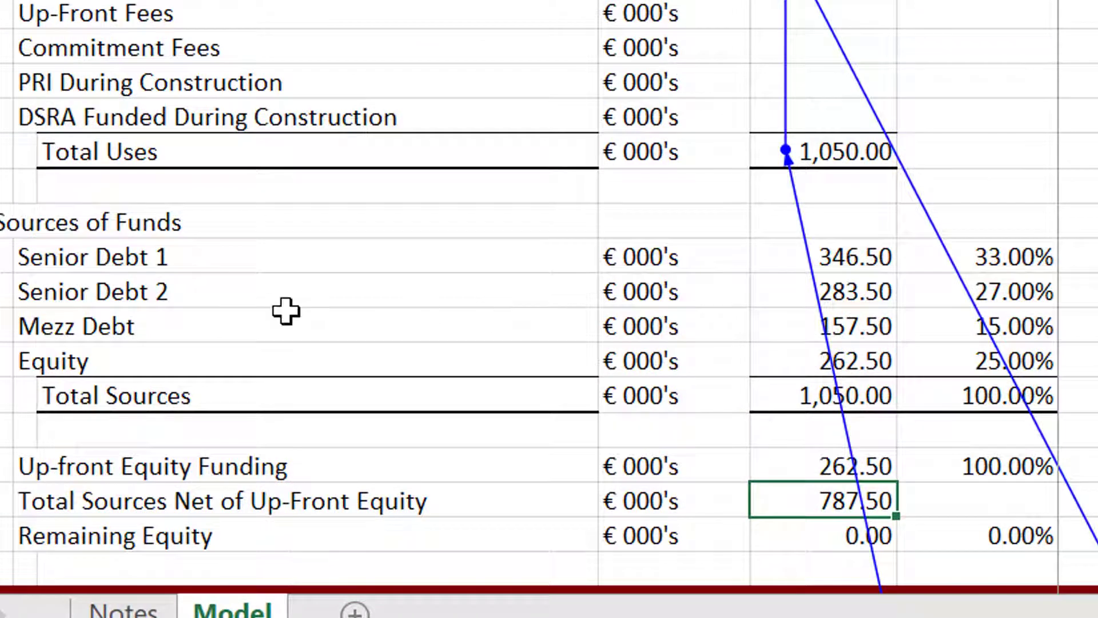
Complete the VBA line sources_net_up_front = project_cost - up_front_equity.
mouse_move(766, 617)
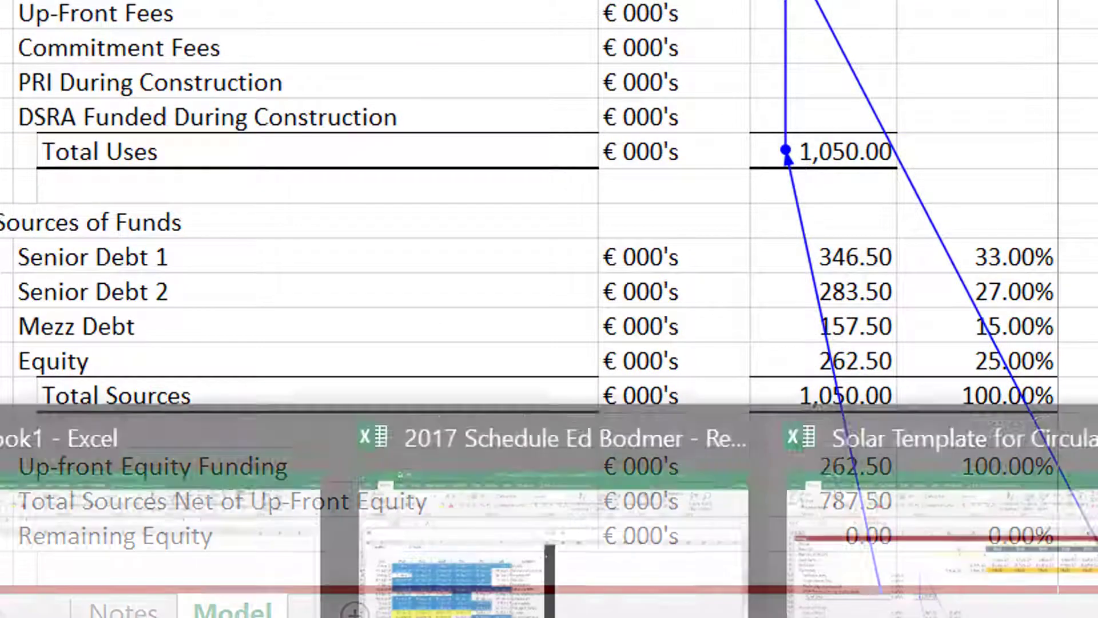
click(1097, 561)
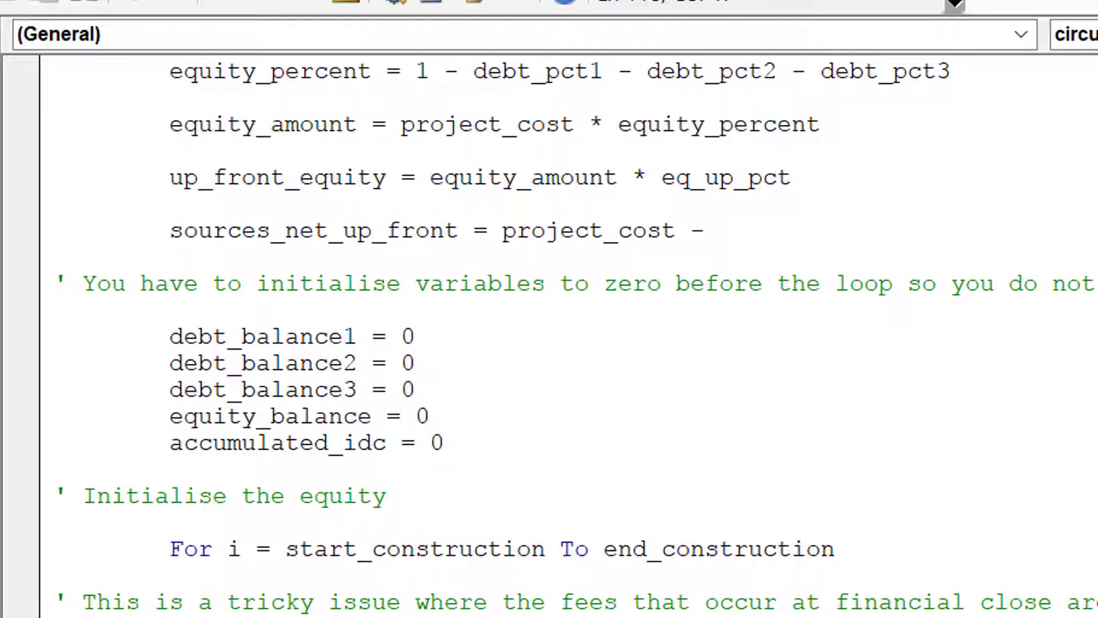
text(up_front_)
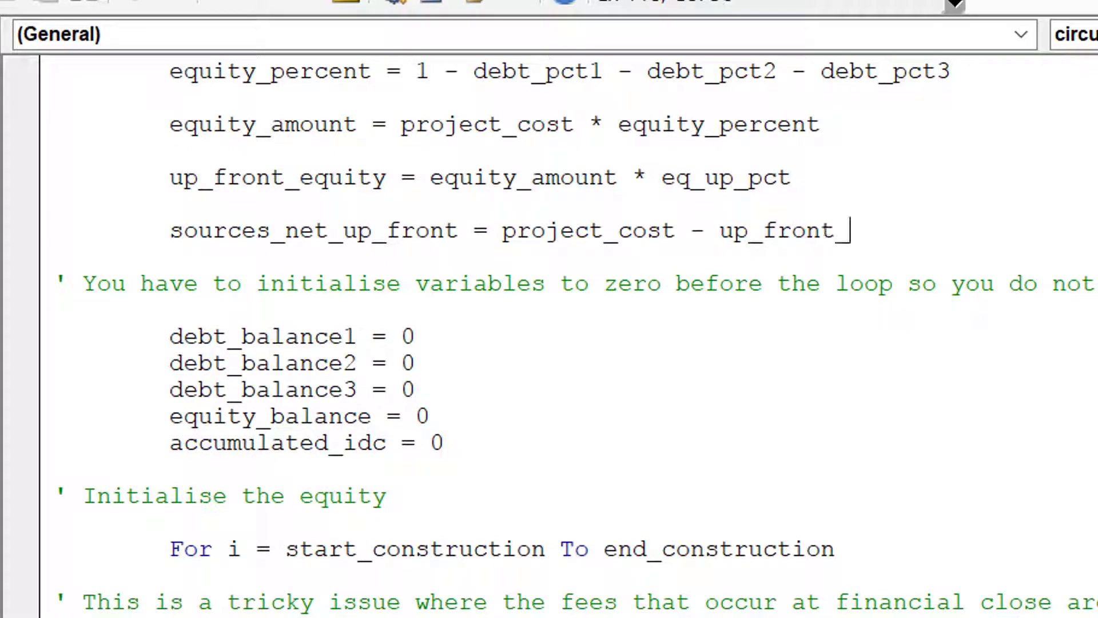
text(equot)
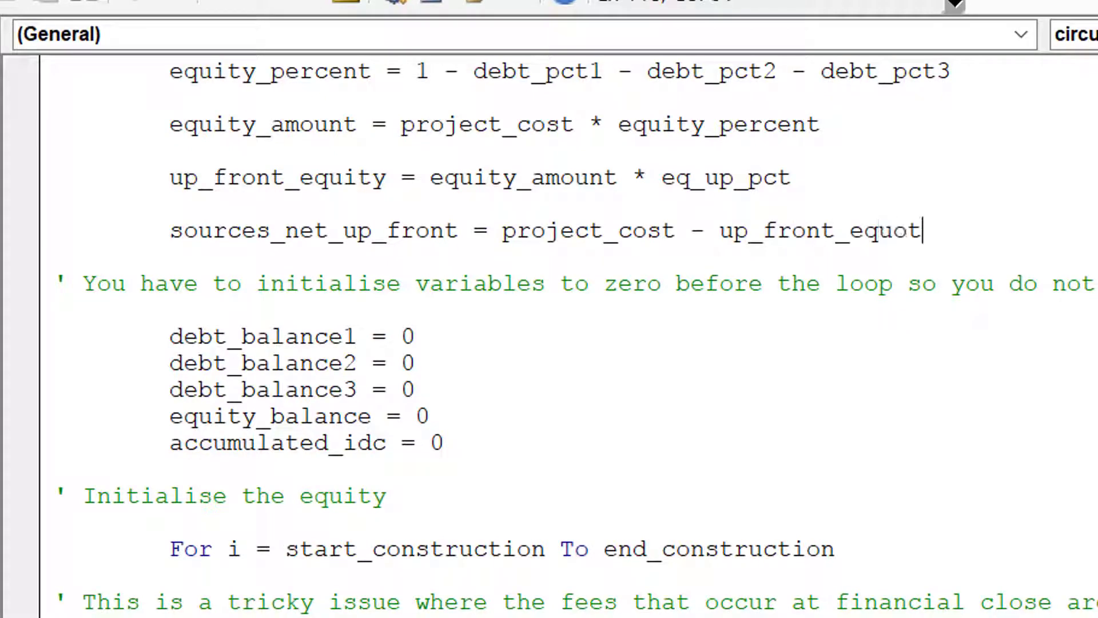
key(BackSpace)
key(BackSpace)
text(ity)
key(Return)
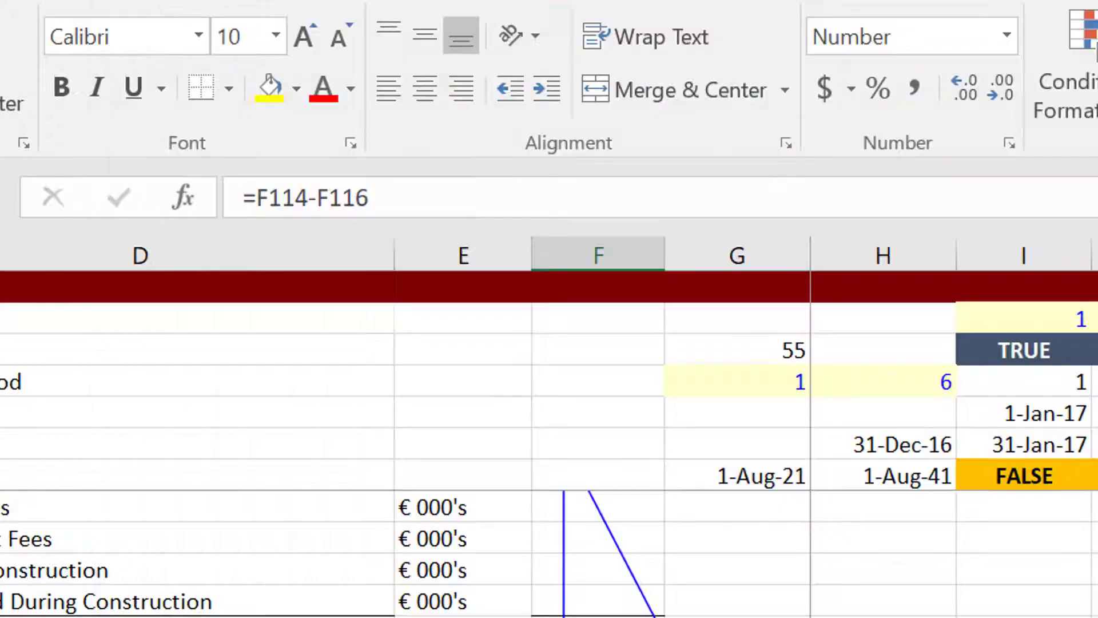
key(Left)
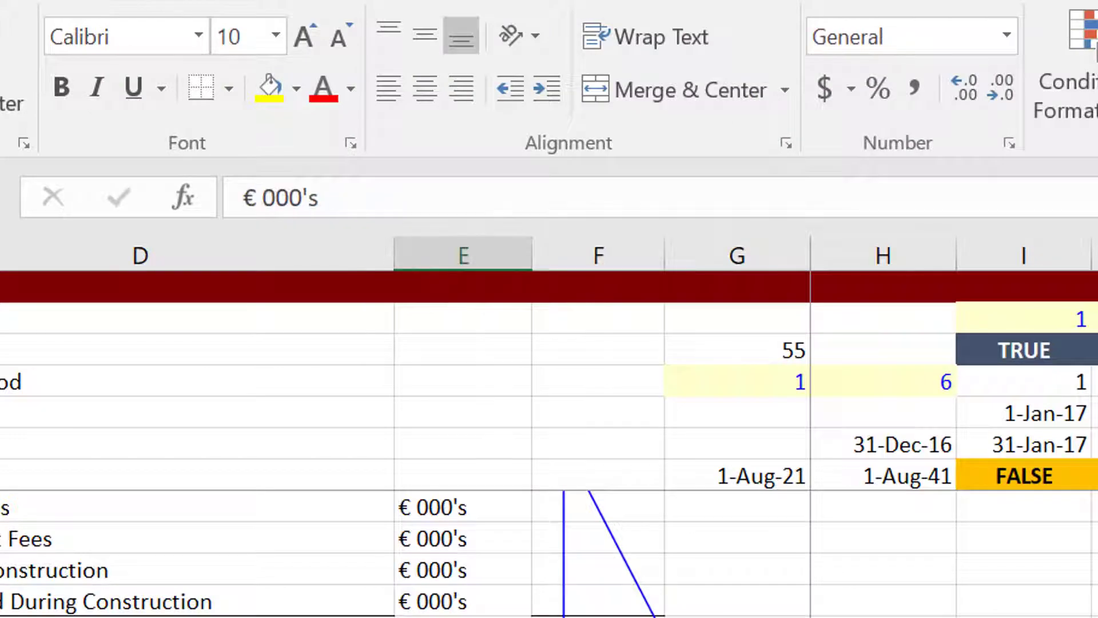
key(Down)
key(Down)
key(Down)
key(Down)
key(Down)
key(Down)
key(Down)
key(Down)
key(Down)
key(Down)
key(Down)
key(Down)
key(Down)
key(Down)
key(Down)
key(Down)
key(Down)
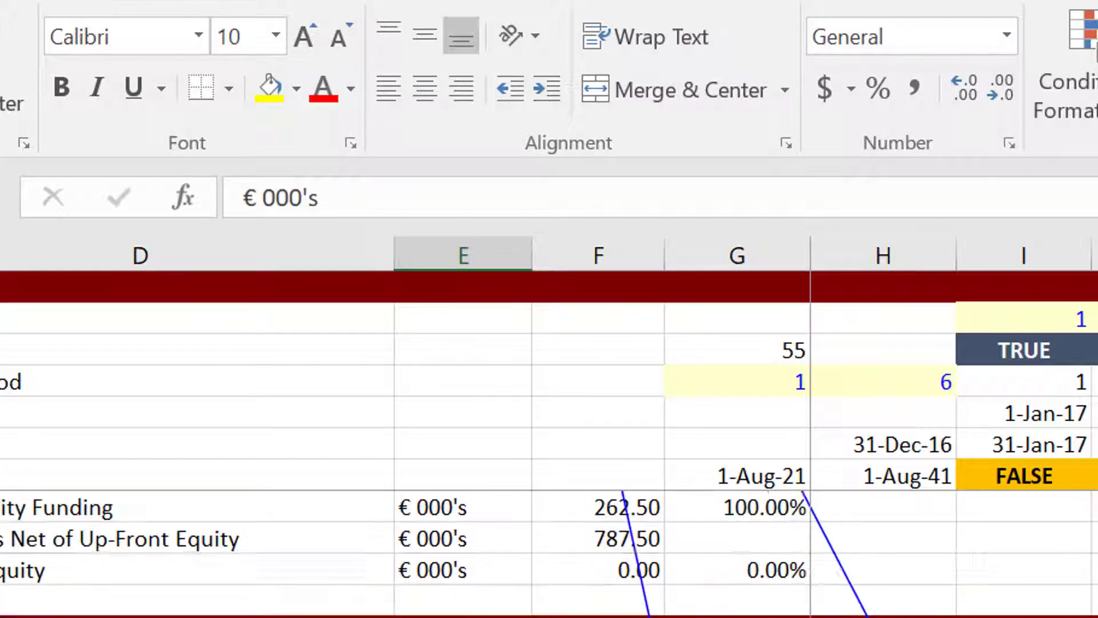
key(Down)
key(Down)
key(Down)
key(Down)
key(Down)
key(Down)
key(Down)
key(Down)
key(Down)
key(Down)
key(Down)
key(Down)
key(Down)
key(Down)
key(Down)
key(Down)
key(Down)
key(Down)
key(Down)
key(Down)
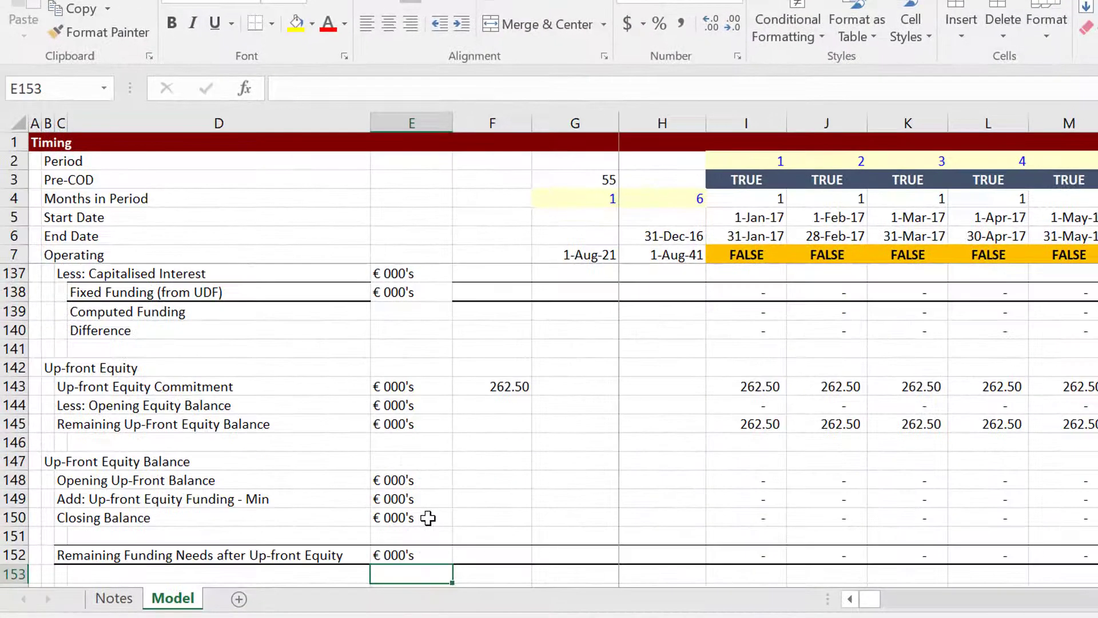
key(Down)
key(Down)
key(Down)
key(Down)
key(Down)
key(Up)
key(Up)
key(Up)
key(Up)
key(Up)
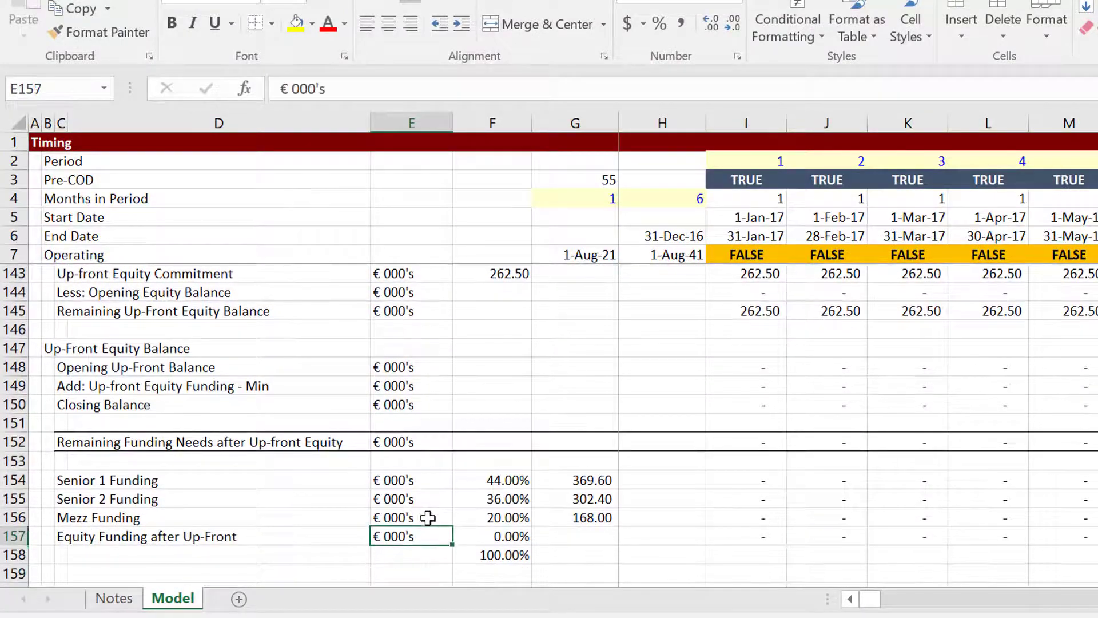
key(Right)
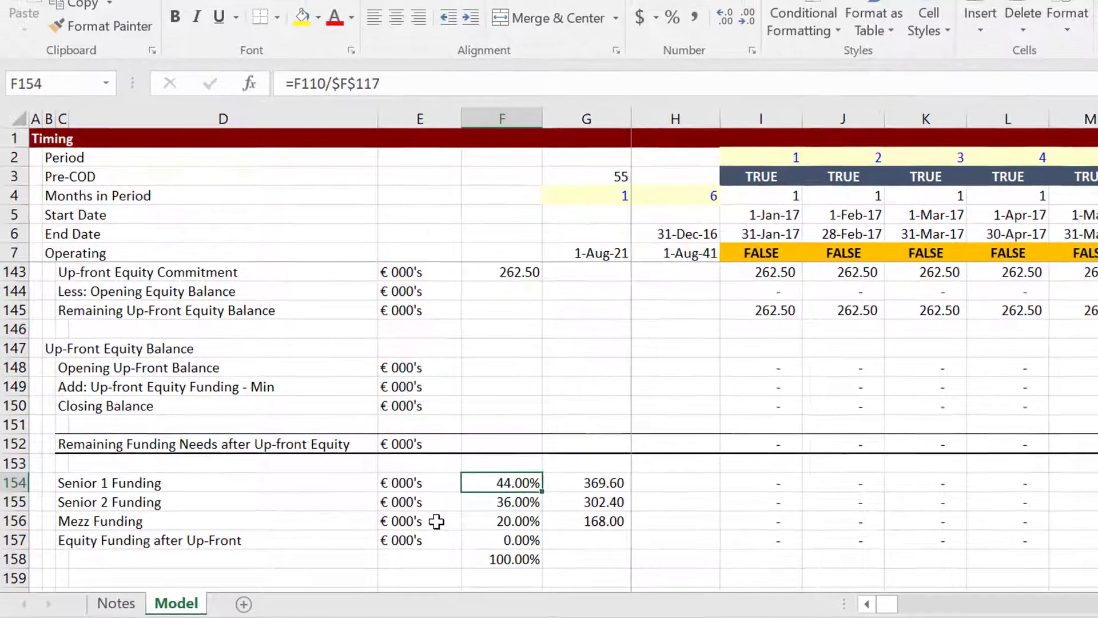
key(Down)
key(Down)
key(Up)
key(Up)
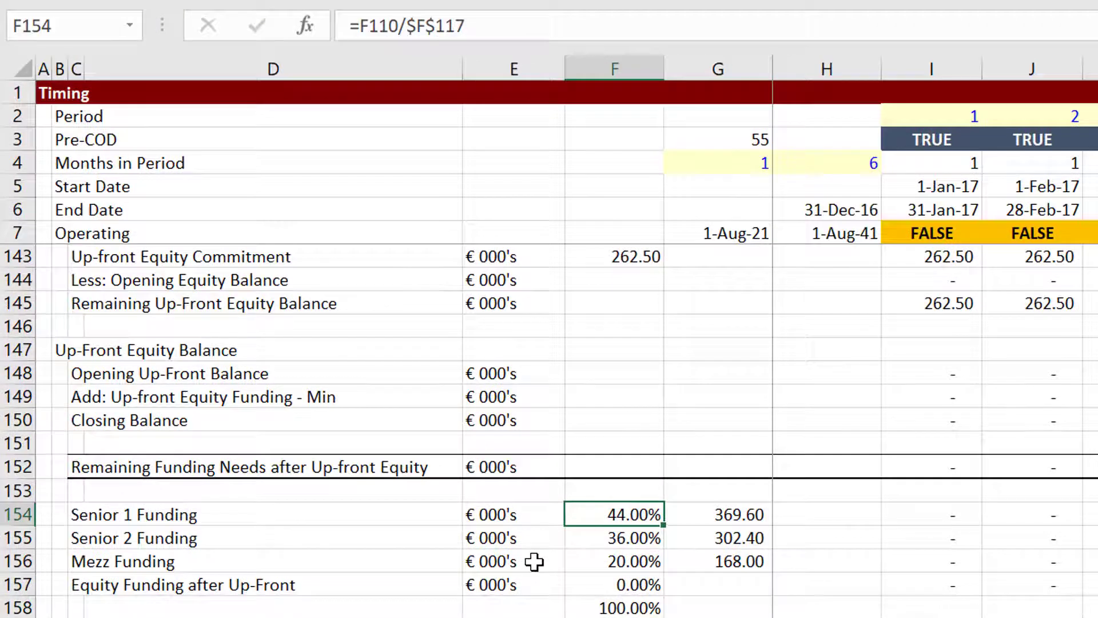
key(Down)
key(Down)
key(Up)
key(Up)
key(Up)
key(Up)
key(Up)
key(Up)
key(Up)
key(Up)
key(Up)
key(Up)
key(Up)
key(Up)
key(Up)
key(Up)
key(Up)
key(Up)
key(Up)
key(Up)
key(Up)
key(Up)
key(Up)
key(Up)
key(Up)
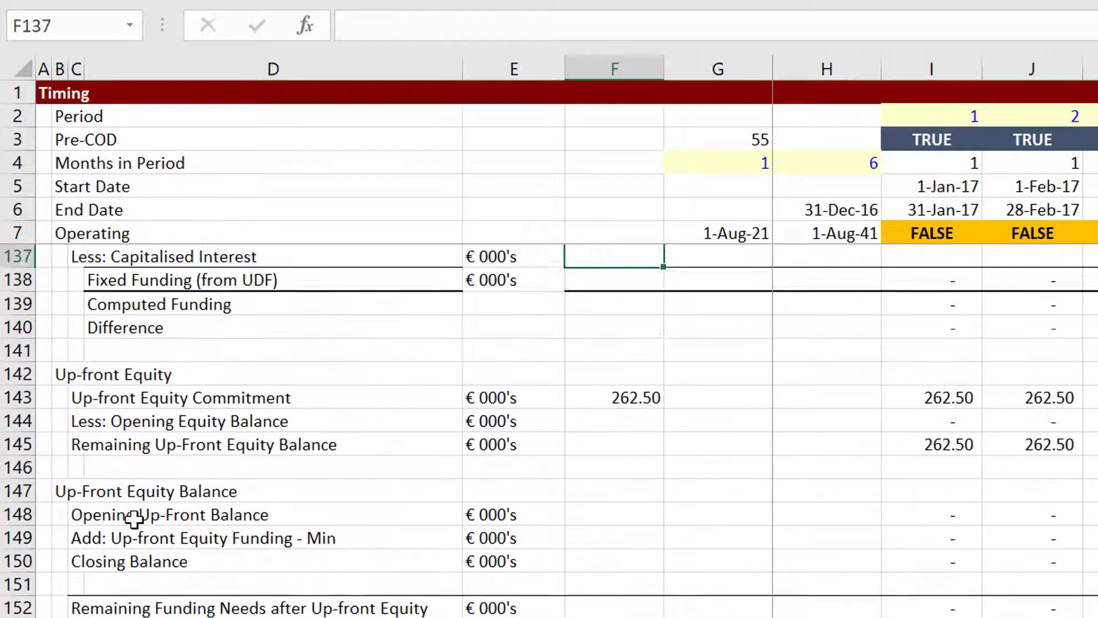
key(Up)
key(Up)
key(Up)
key(Up)
key(Up)
key(Up)
key(Up)
key(Up)
key(Up)
key(Up)
key(Up)
key(Up)
key(Up)
key(Up)
key(Up)
key(Up)
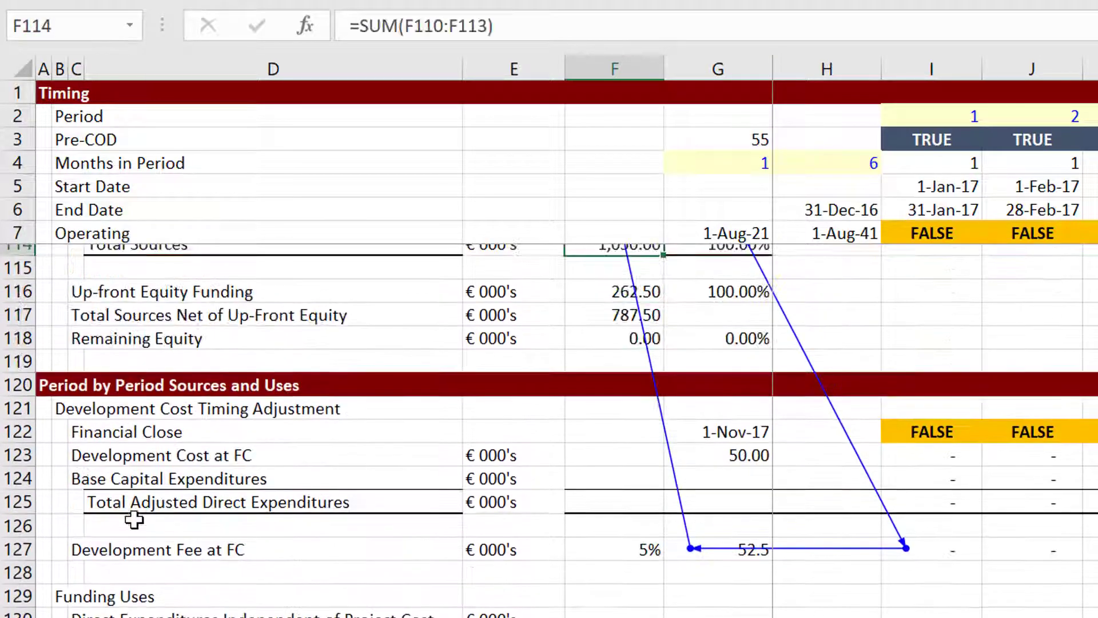
key(Down)
key(Down)
key(Down)
key(Down)
key(Down)
key(Down)
key(Down)
key(Down)
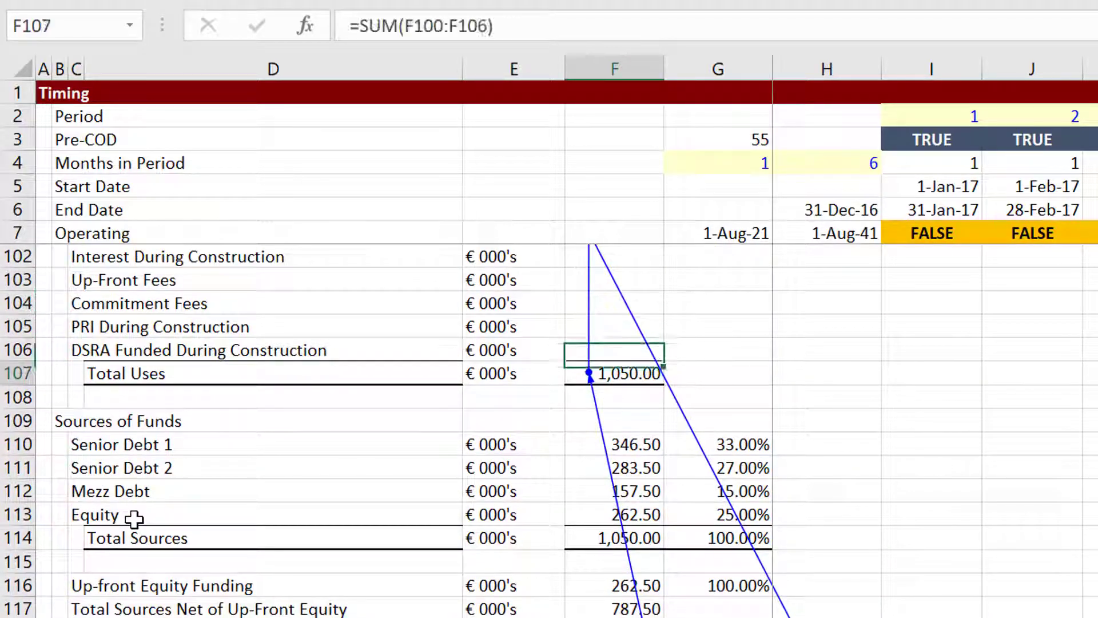
key(Up)
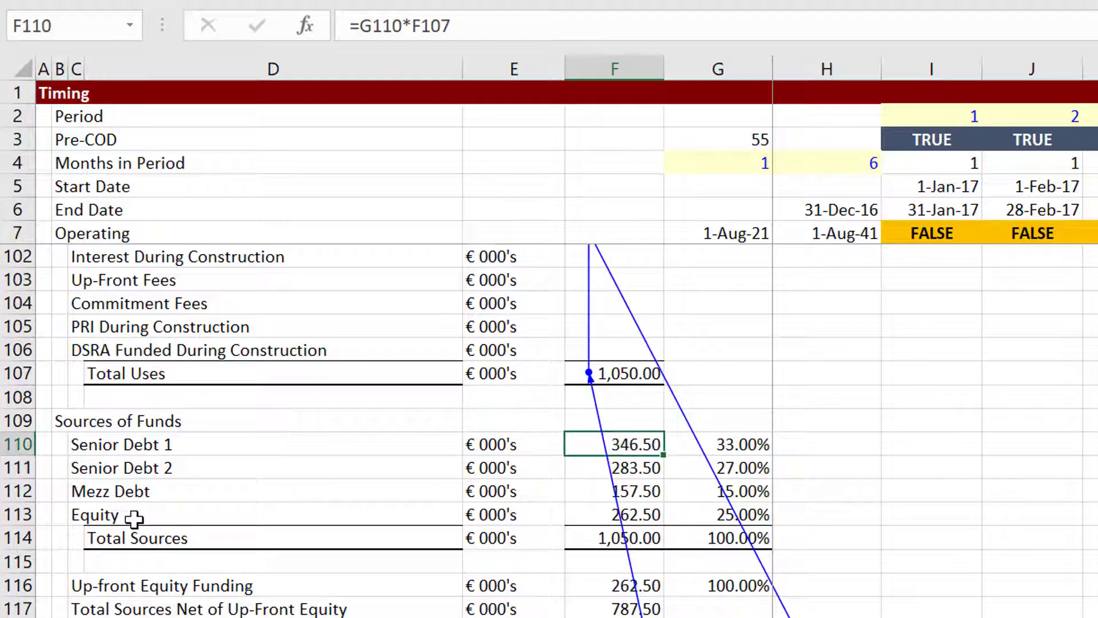
key(Down)
key(Down)
key(Down)
key(Up)
key(Up)
key(Down)
key(Down)
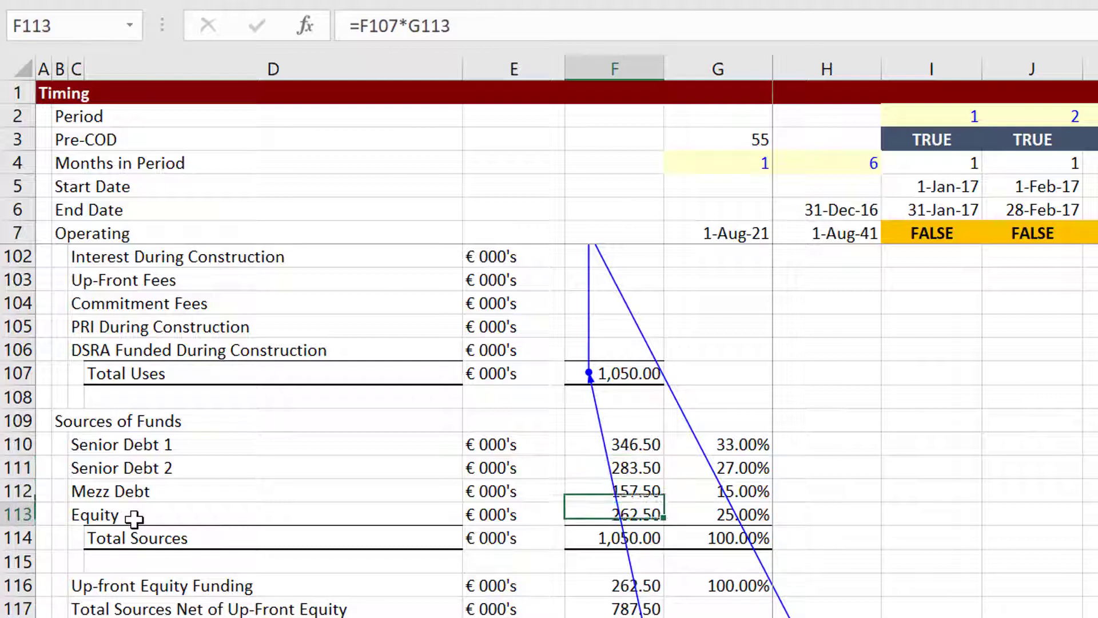
key(Up)
key(Up)
key(Up)
key(Down)
key(Down)
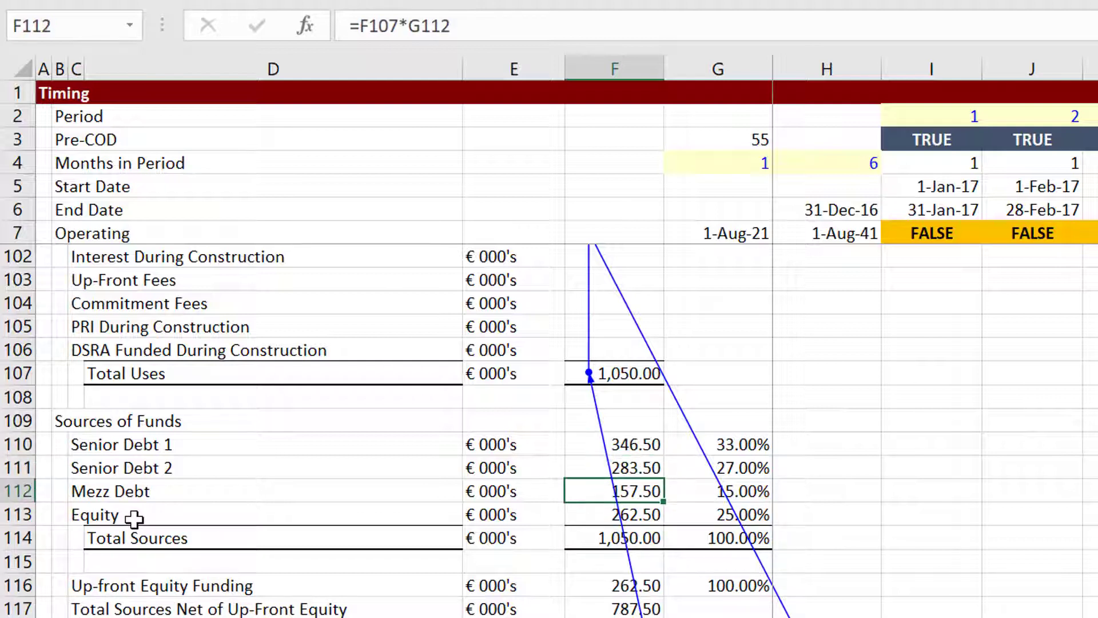
key(Up)
key(Up)
key(Down)
key(Down)
key(Down)
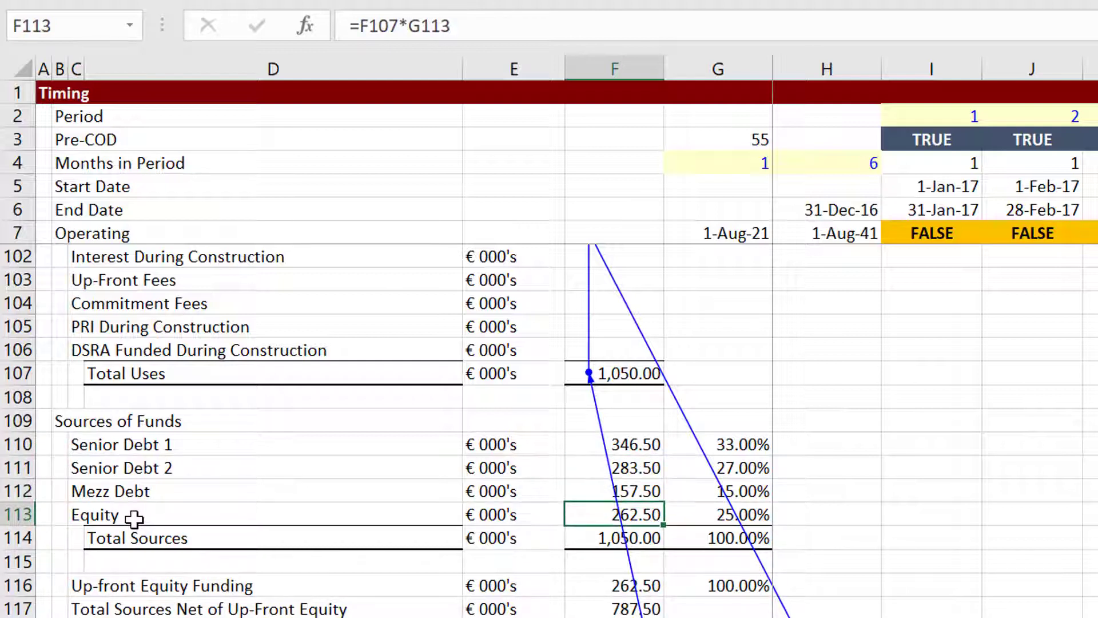
key(Down)
key(Down)
key(Down)
key(Down)
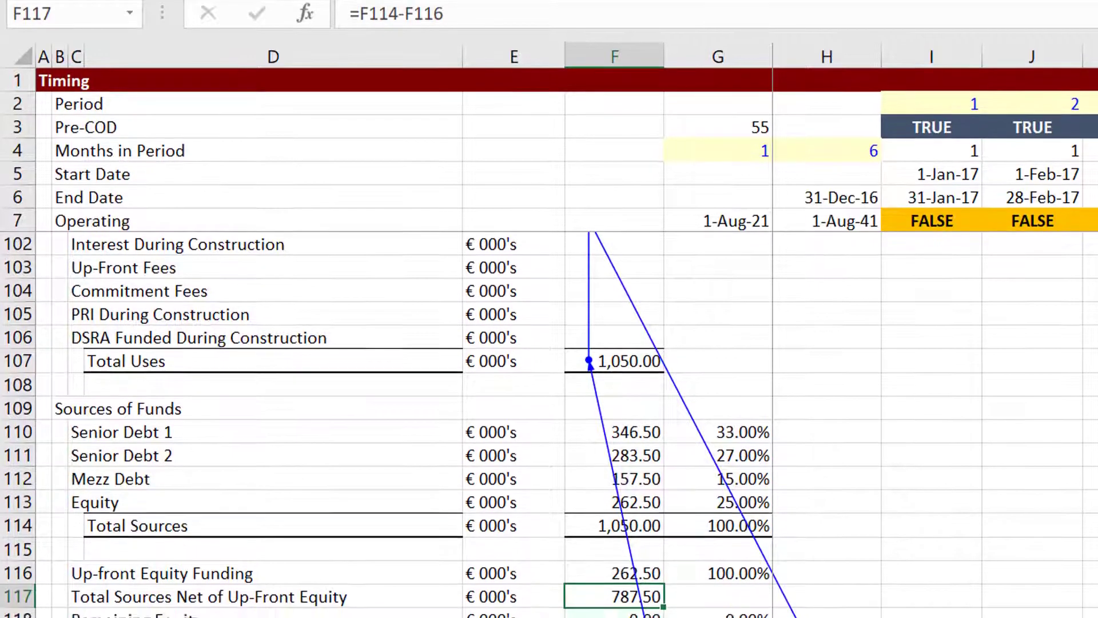
mouse_move(515, 617)
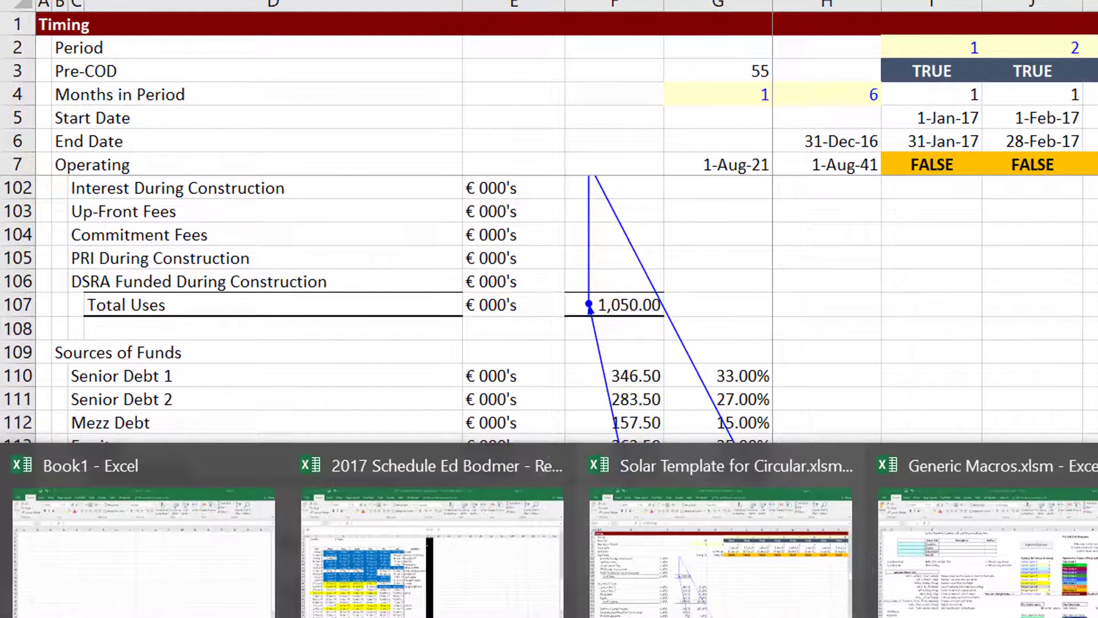
Add the loop line debt1 = project_cost * debt_pct1, dismissing a compile error along the way.
click(1097, 549)
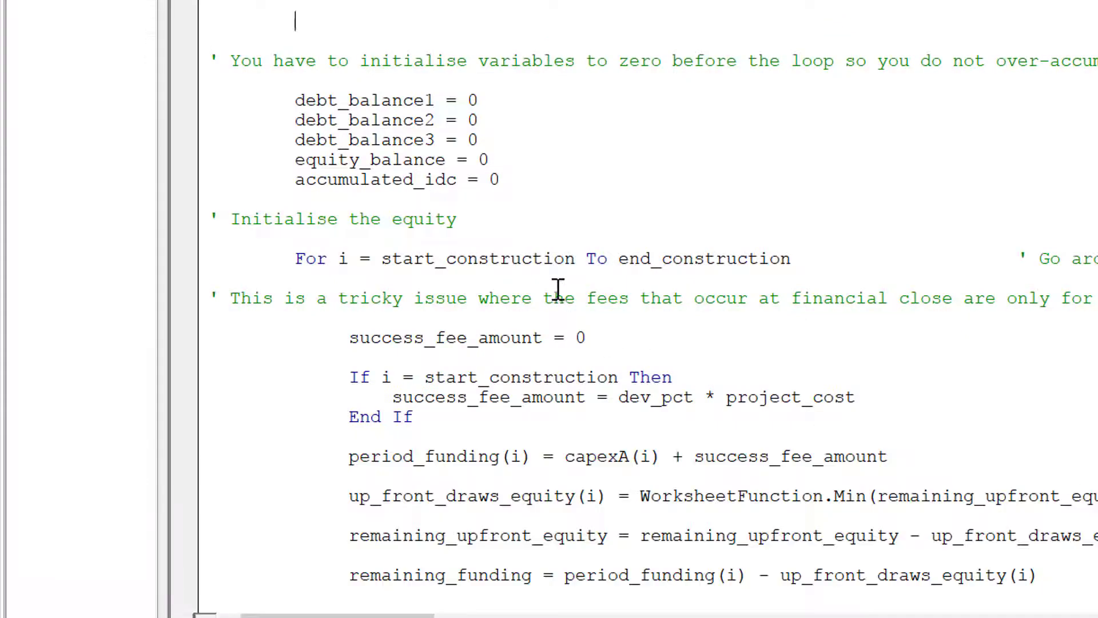
key(Return)
key(Return)
key(Up)
key(Up)
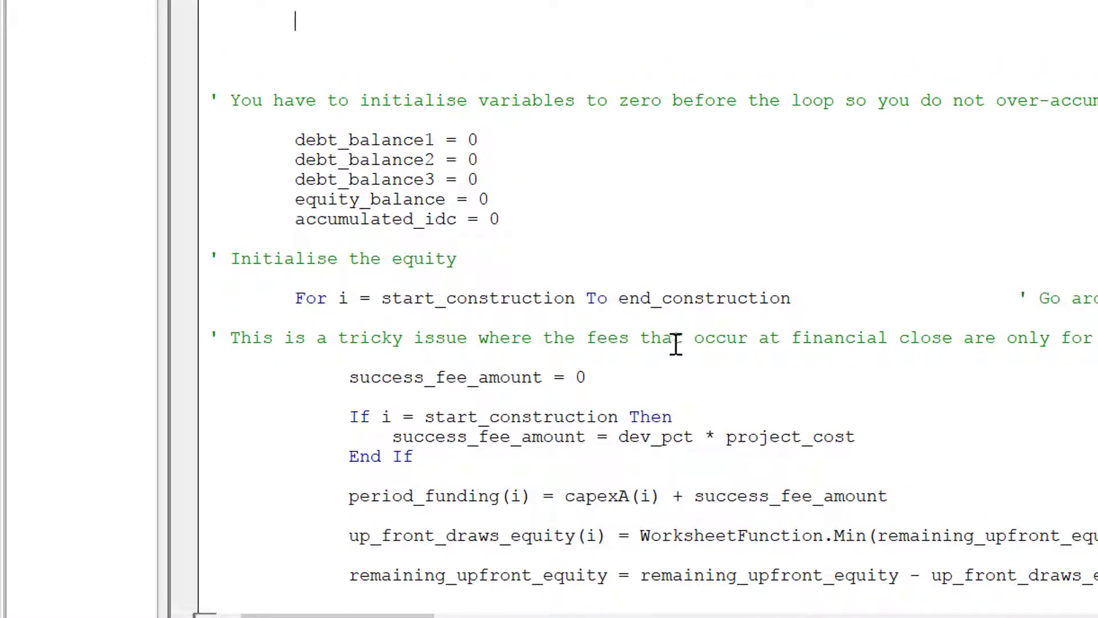
text(s)
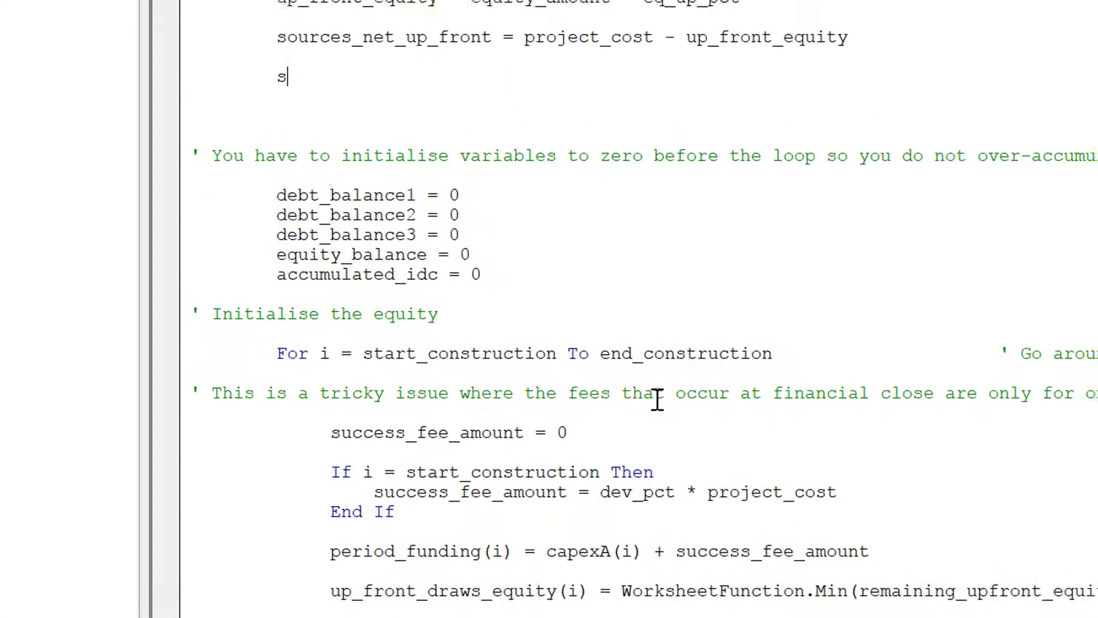
key(BackSpace)
text(debt1 = )
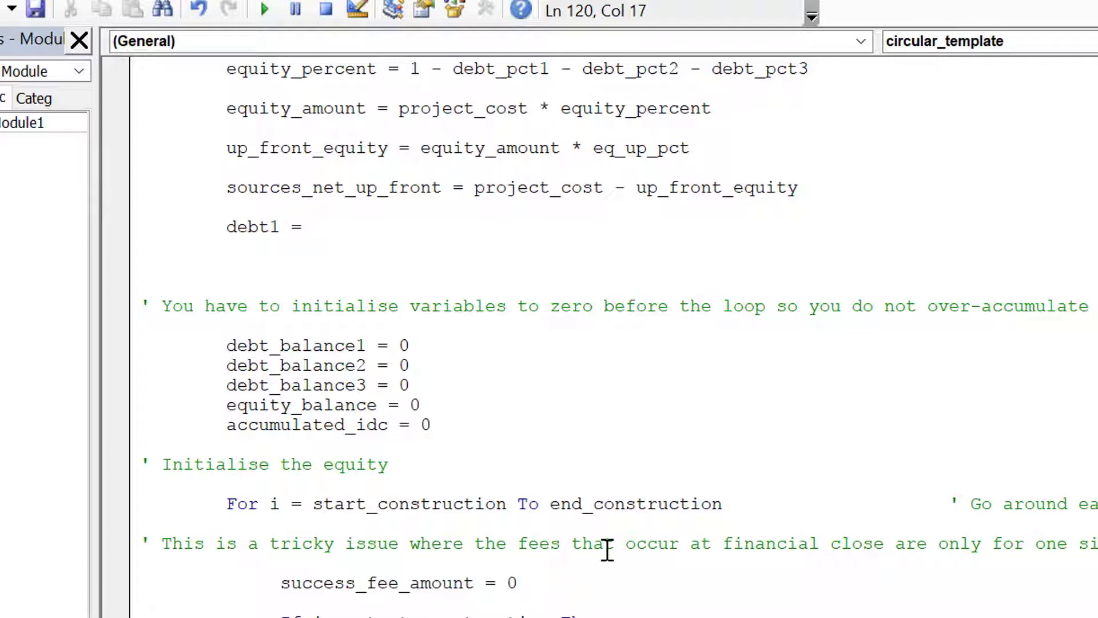
text(project_co)
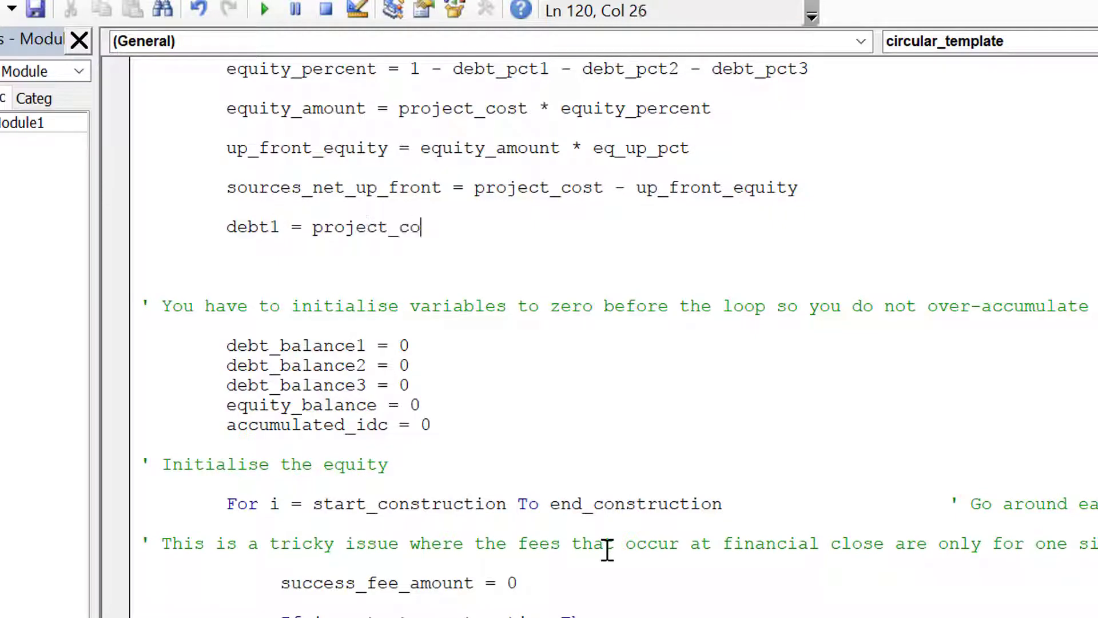
text(st * de)
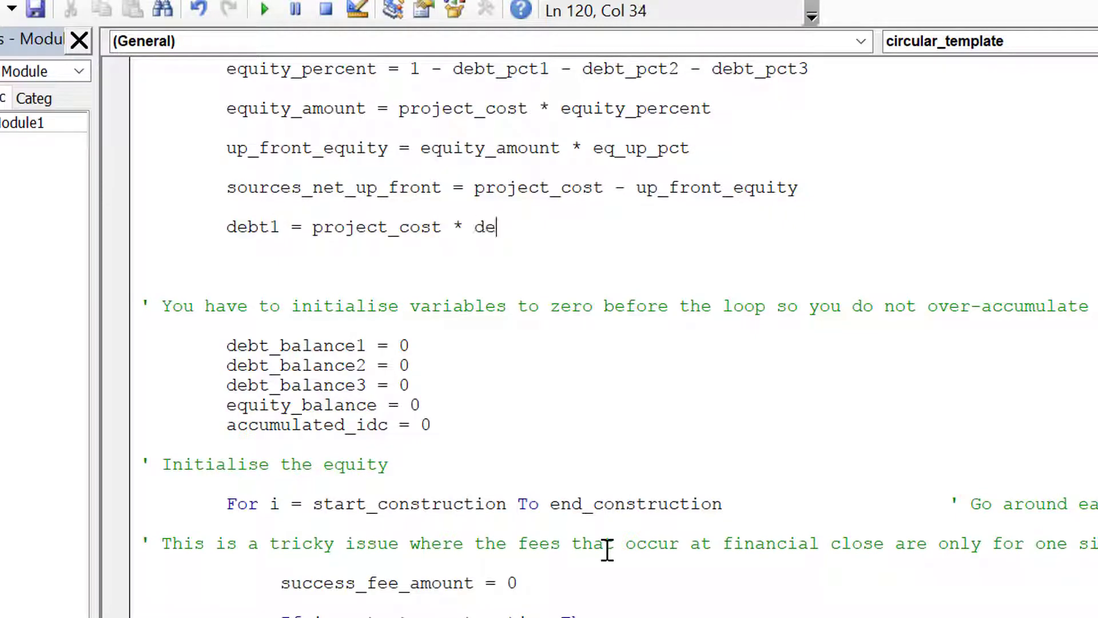
text(bt)
key(BackSpace)
key(BackSpace)
key(BackSpace)
key(BackSpace)
scroll(606, 549, up, 2)
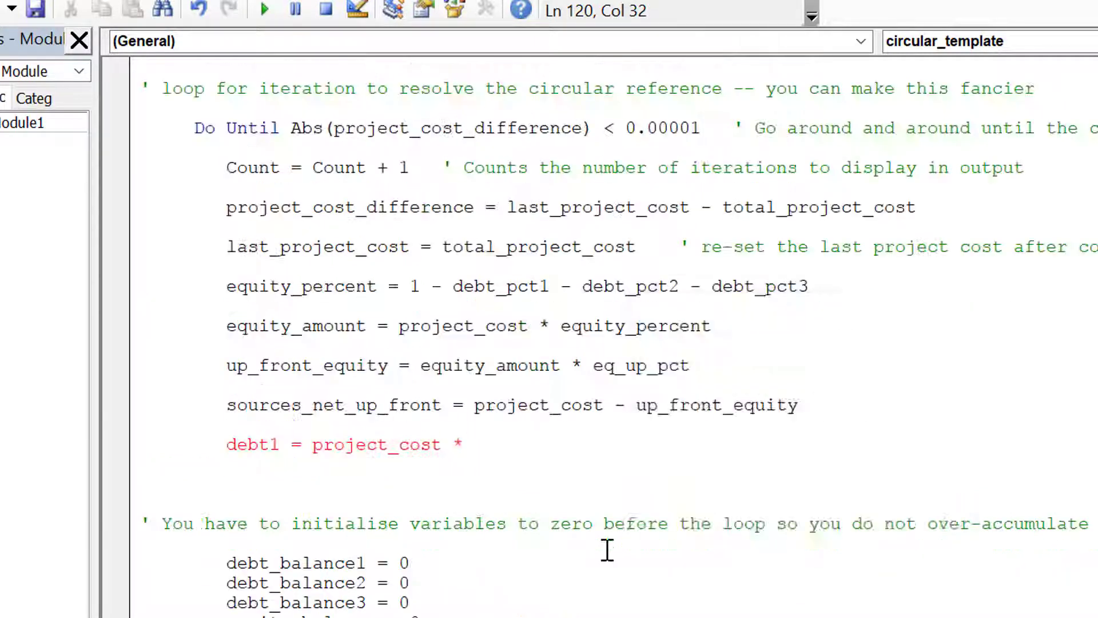
click(607, 549)
key(Return)
text(debt_)
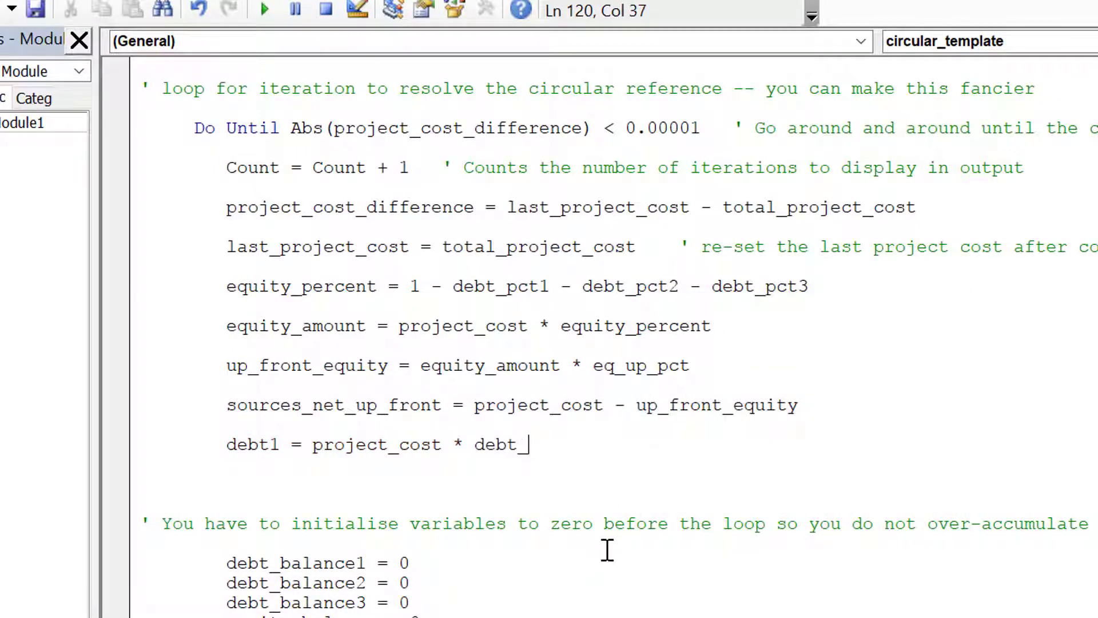
text(pct_1)
key(BackSpace)
key(BackSpace)
text(1)
key(Up)
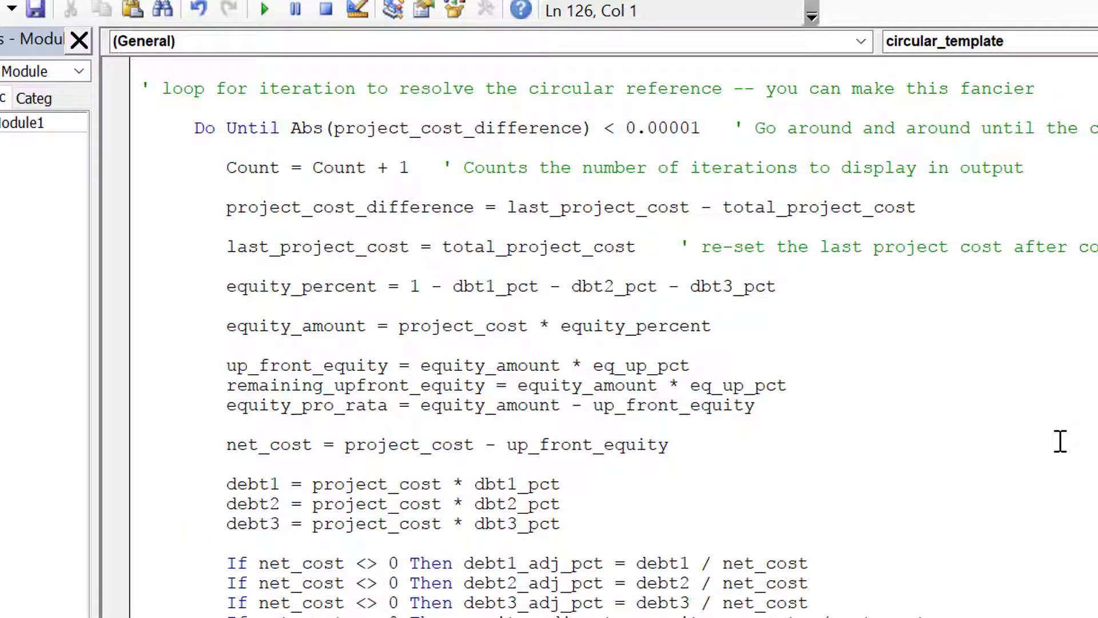
Review the net_cost and adjusted-percentage lines, briefly selecting the three debt amount lines.
key(Down)
key(Down)
key(Up)
key(Up)
key(Up)
key(Up)
key(Up)
key(Up)
key(Up)
key(Down)
key(Down)
key(Down)
key(Up)
key(Up)
key(shift+Down)
key(shift+Down)
key(shift+Down)
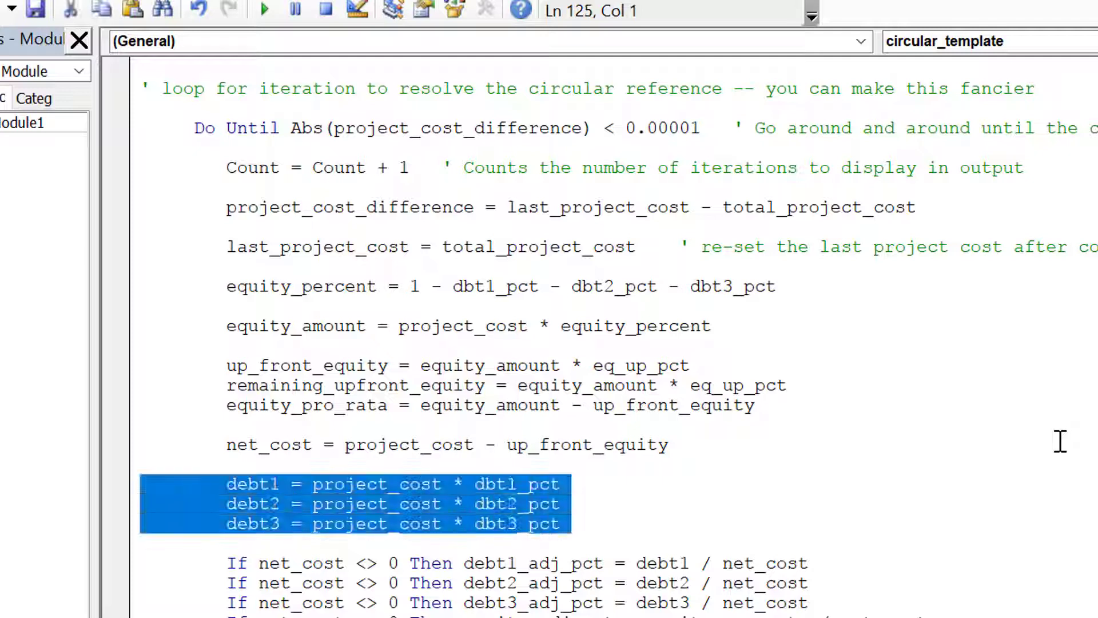
key(Up)
key(Up)
key(Up)
key(Up)
key(Up)
key(Up)
key(Up)
key(Up)
key(Up)
key(Up)
key(Up)
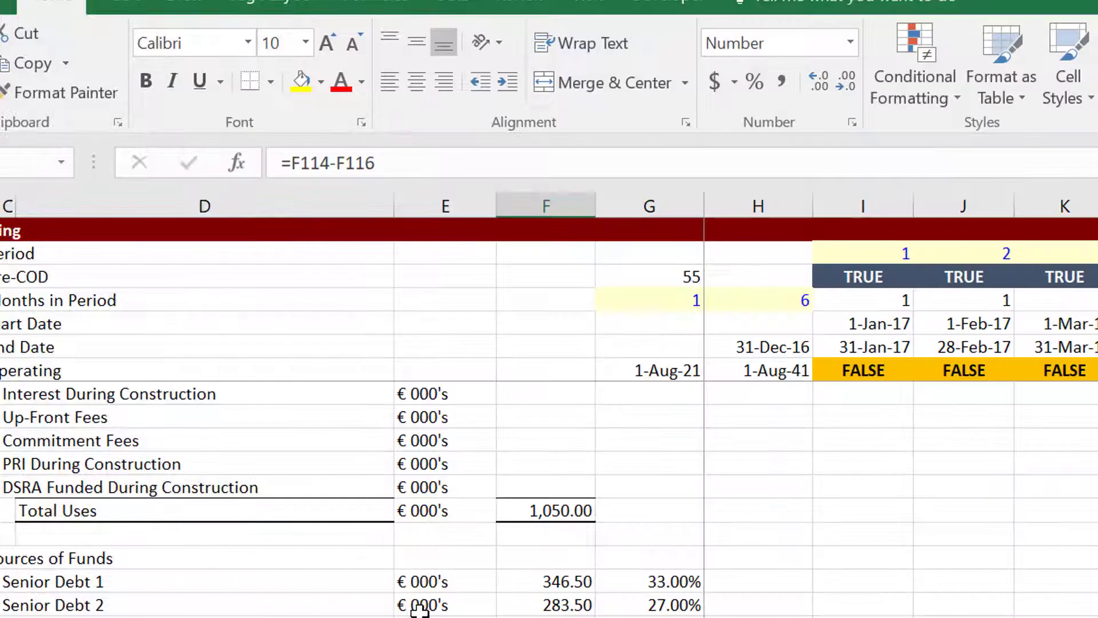
Select the three debt tranche amounts in F110:F112 under Sources of Funds.
key(Down)
key(Down)
key(Down)
key(Up)
key(Up)
key(Up)
key(Up)
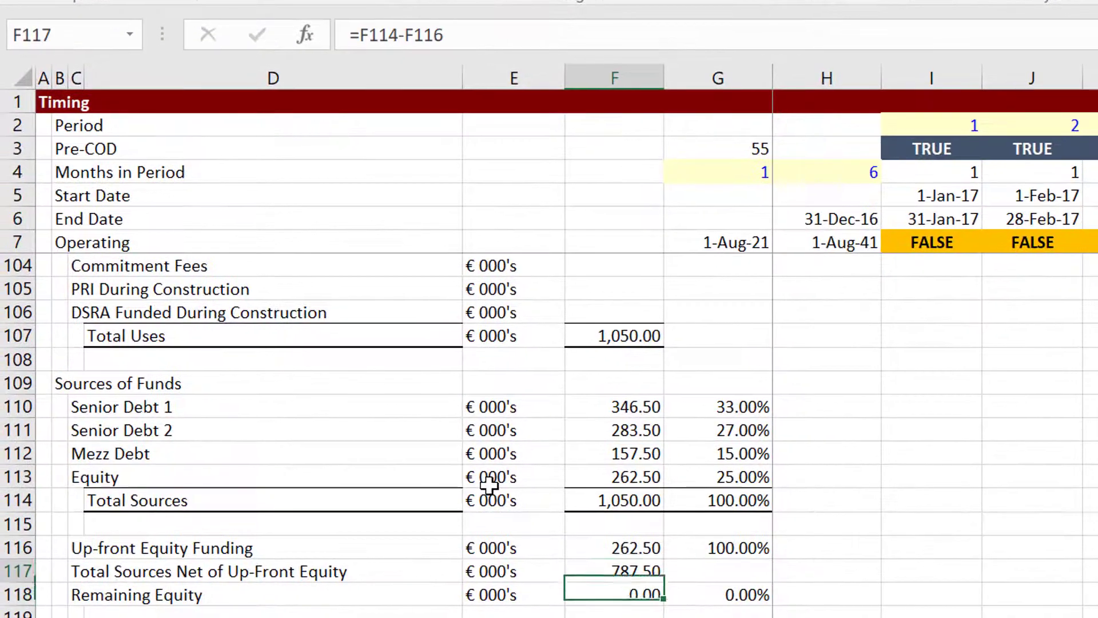
key(Up)
key(Up)
key(Up)
key(Up)
key(Up)
key(Up)
key(Up)
key(Down)
key(shift+Down)
key(shift+Down)
key(shift+Down)
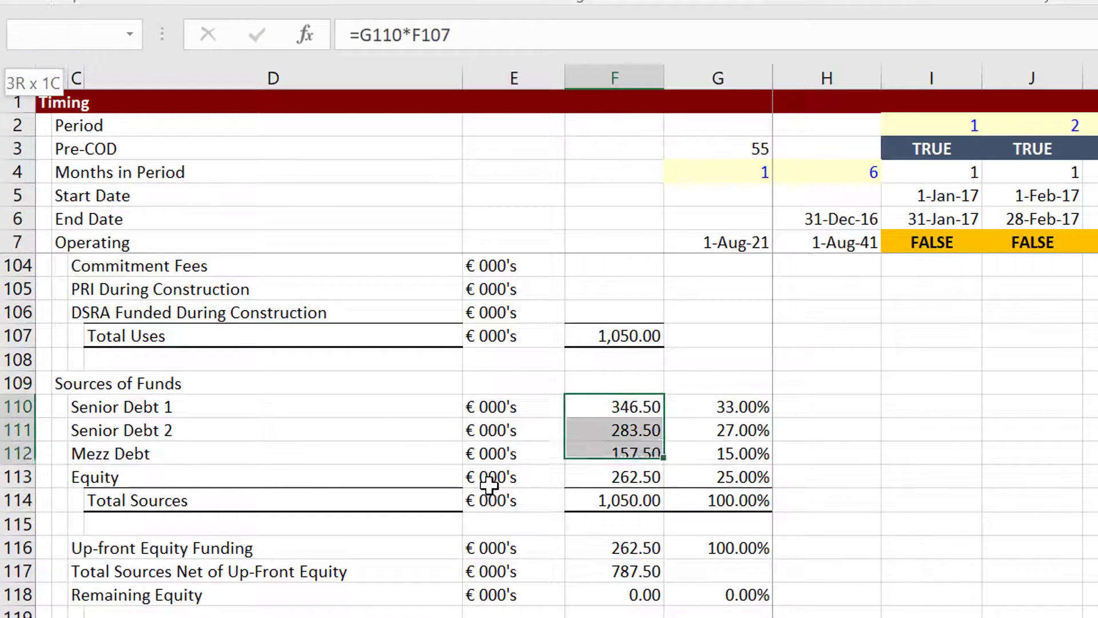
key(shift+Up)
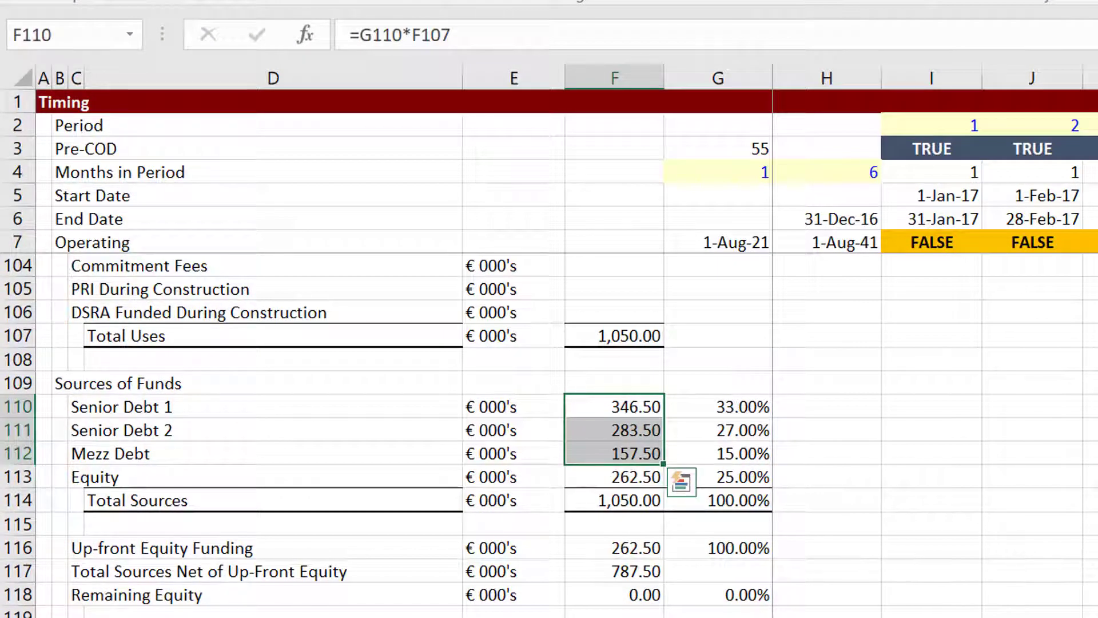
In the VBA editor, review the debt1–debt3 sizing lines and the If net_cost adjustments.
click(429, 617)
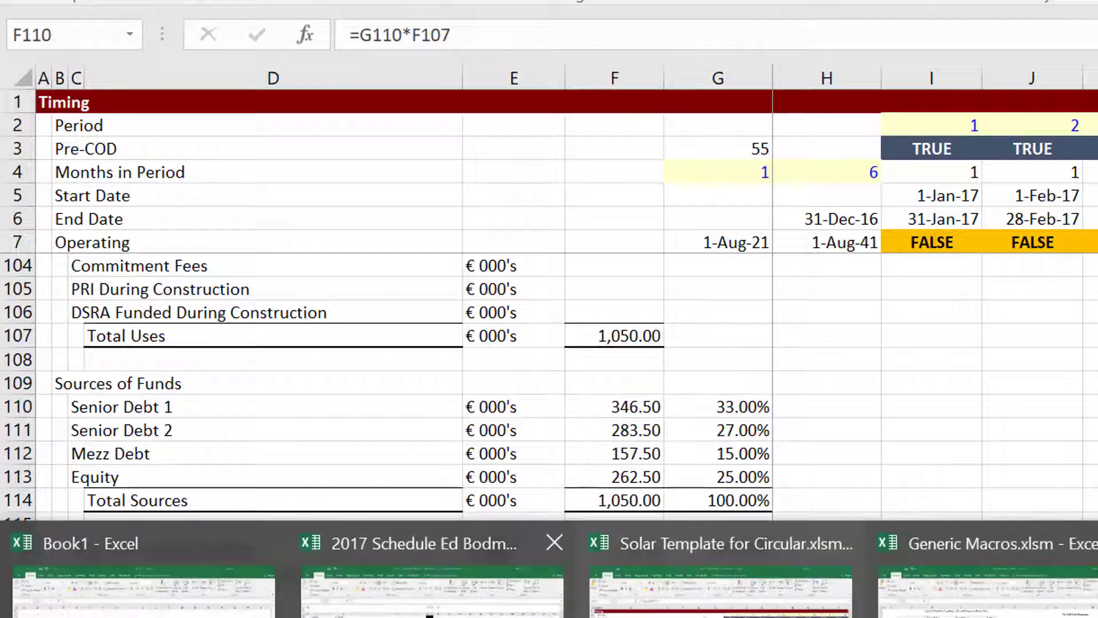
key(Down)
key(Down)
key(Down)
key(Down)
key(Down)
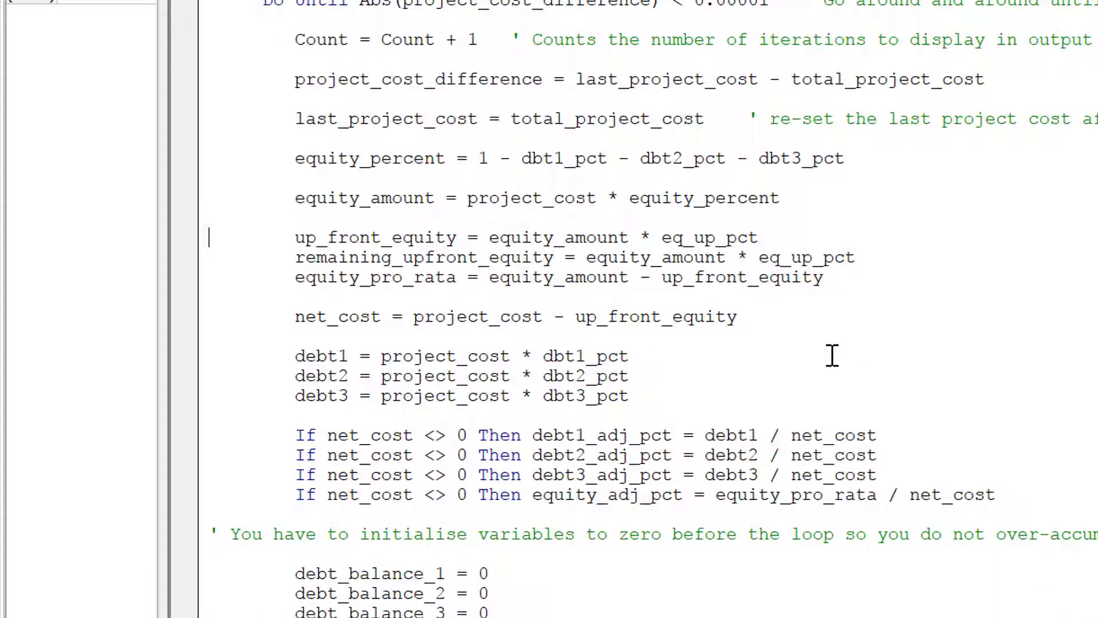
key(Down)
key(Down)
key(Down)
key(Down)
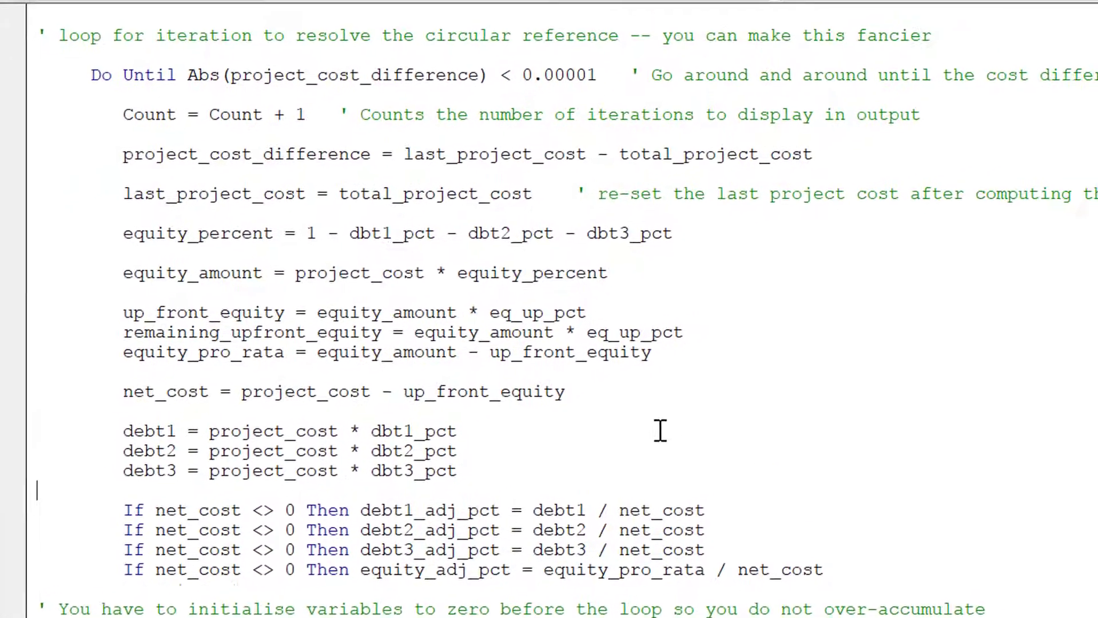
key(Down)
key(Down)
key(Down)
key(Up)
key(Up)
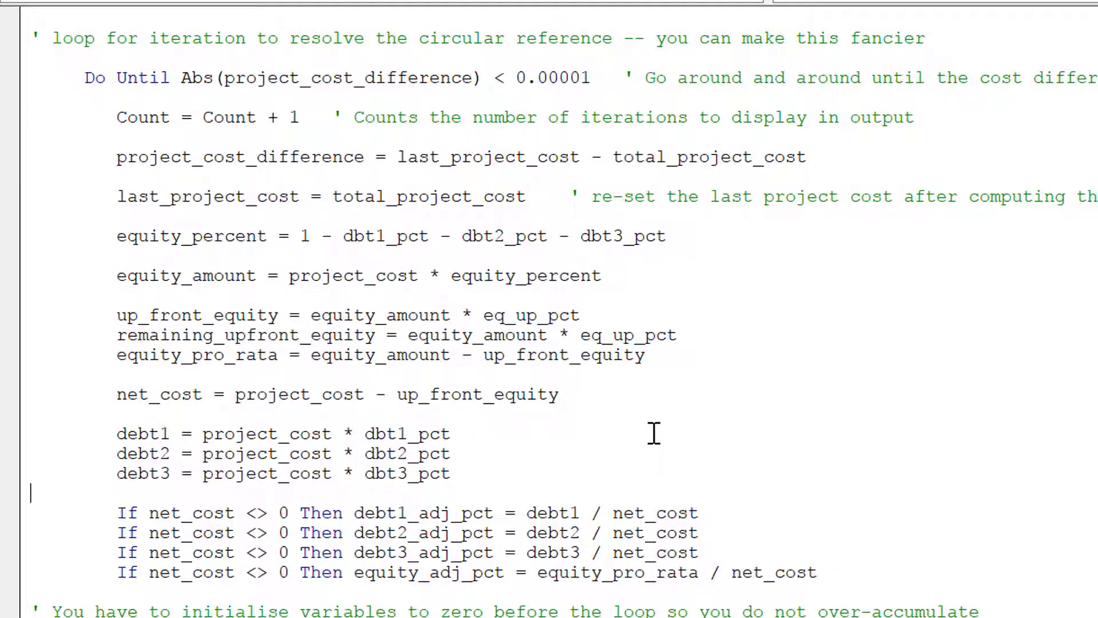
key(Down)
key(Down)
key(Right)
key(Right)
key(Right)
key(Right)
key(Right)
key(Right)
key(Right)
key(Right)
key(Right)
key(Right)
key(Right)
key(Right)
key(Right)
key(Right)
key(Right)
key(Right)
key(Right)
key(Right)
key(Right)
key(Down)
key(Down)
key(Right)
key(Right)
key(Right)
key(Right)
key(Right)
key(Right)
key(Right)
key(Up)
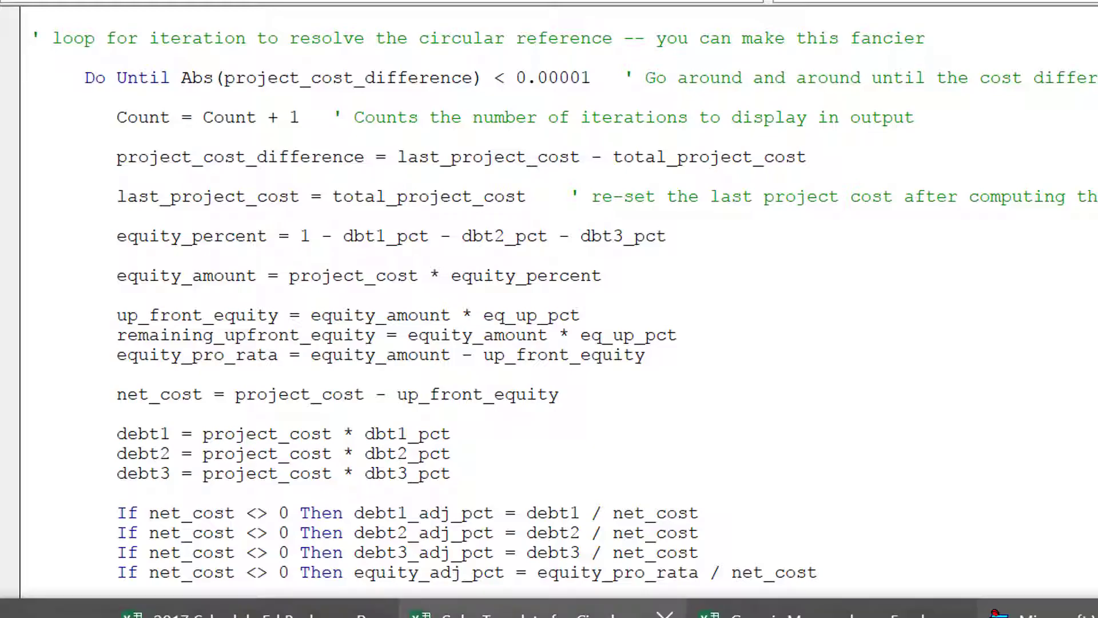
Inspect the Senior 1, Senior 2 and Mezz funding shares (44.00%, 36.00%, 20.00%), e.g. =F111/$F$117.
click(543, 615)
key(Down)
key(Down)
key(Down)
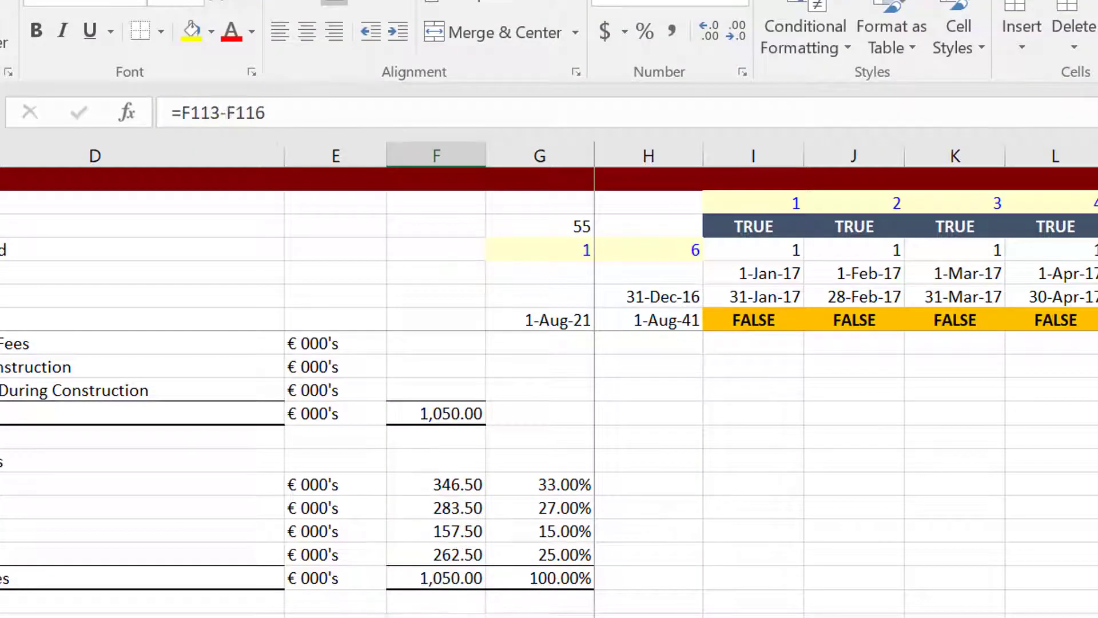
key(Down)
key(Down)
key(Down)
key(Down)
key(Down)
key(Down)
key(Down)
key(Down)
key(Down)
key(Down)
key(Down)
key(Down)
key(Down)
key(Down)
key(Down)
key(Down)
key(Down)
key(Down)
key(Down)
key(Down)
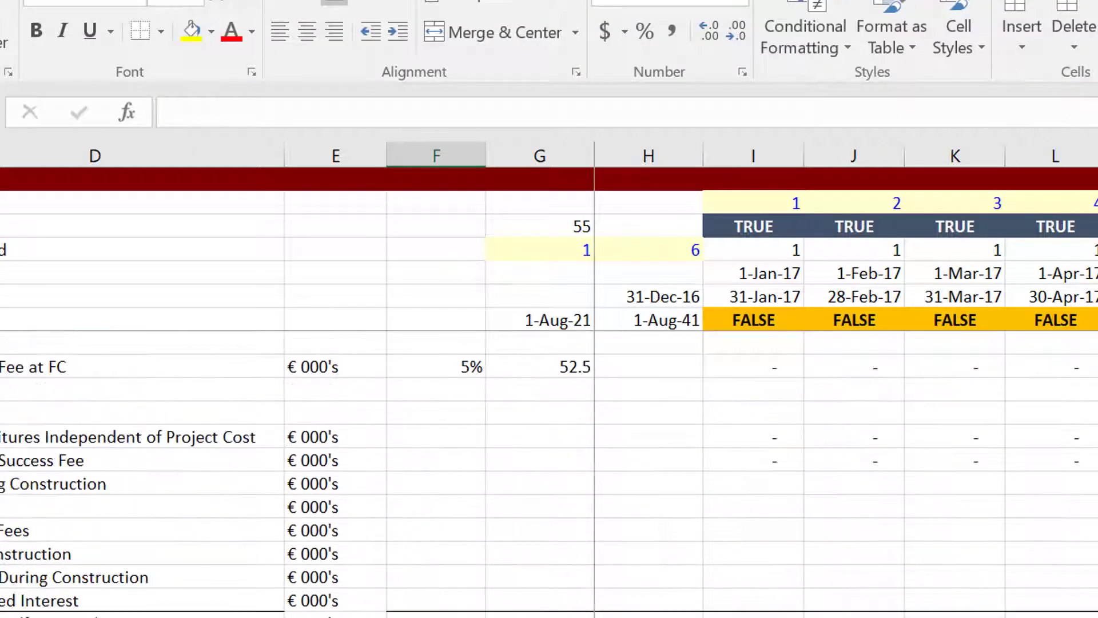
key(Down)
key(Down)
key(Down)
key(Down)
key(Down)
key(Down)
key(Down)
key(Down)
key(Down)
key(Down)
key(Down)
key(Down)
key(Down)
key(Down)
key(Down)
key(Down)
key(Down)
key(Down)
key(Down)
key(Down)
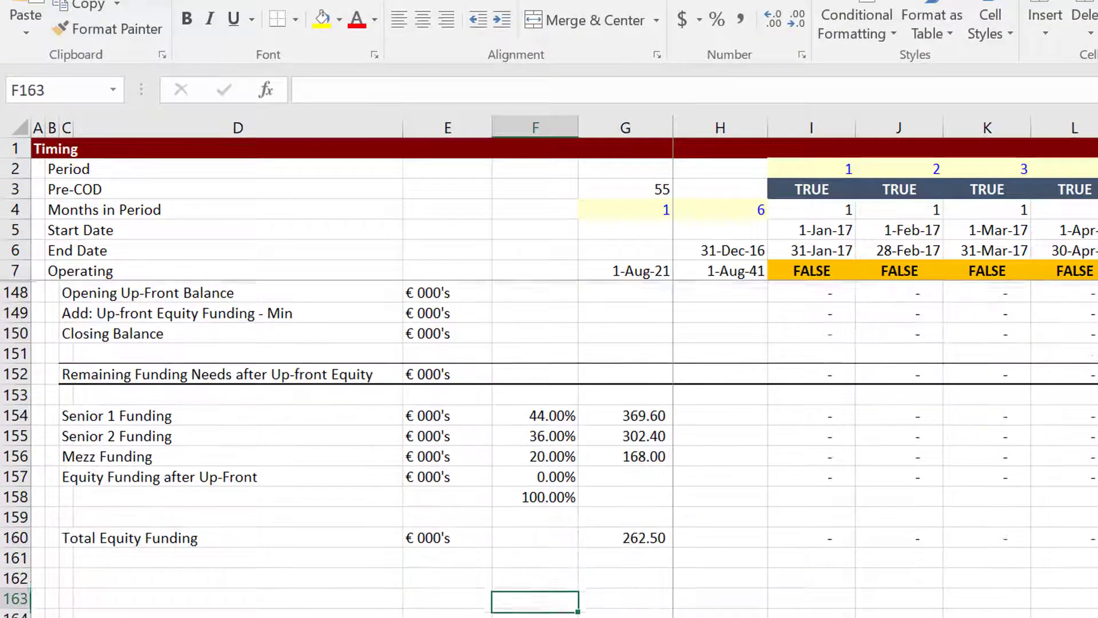
key(Up)
key(Up)
key(Up)
key(Up)
key(Up)
key(Up)
key(Up)
key(Up)
key(Up)
key(Up)
key(Down)
key(Down)
key(Down)
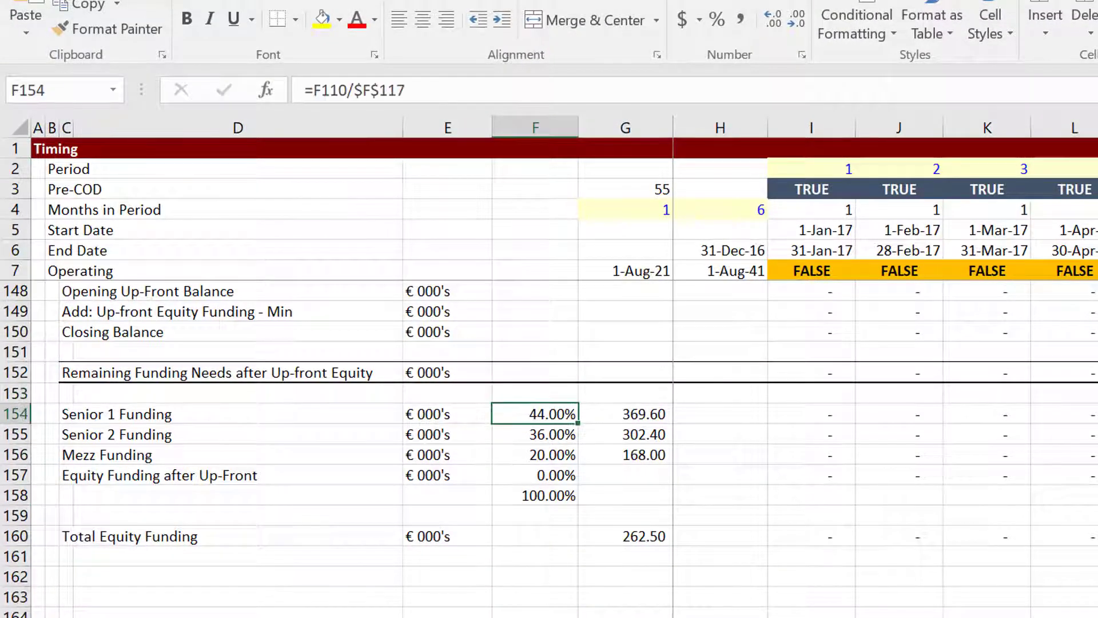
key(Up)
key(Up)
key(Right)
key(Down)
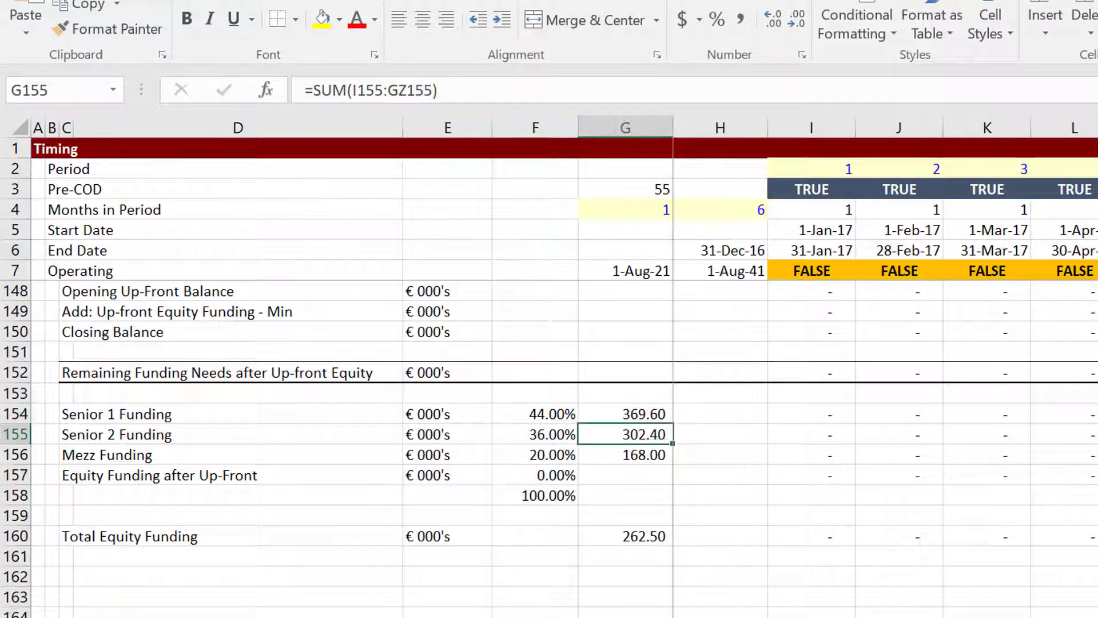
key(Left)
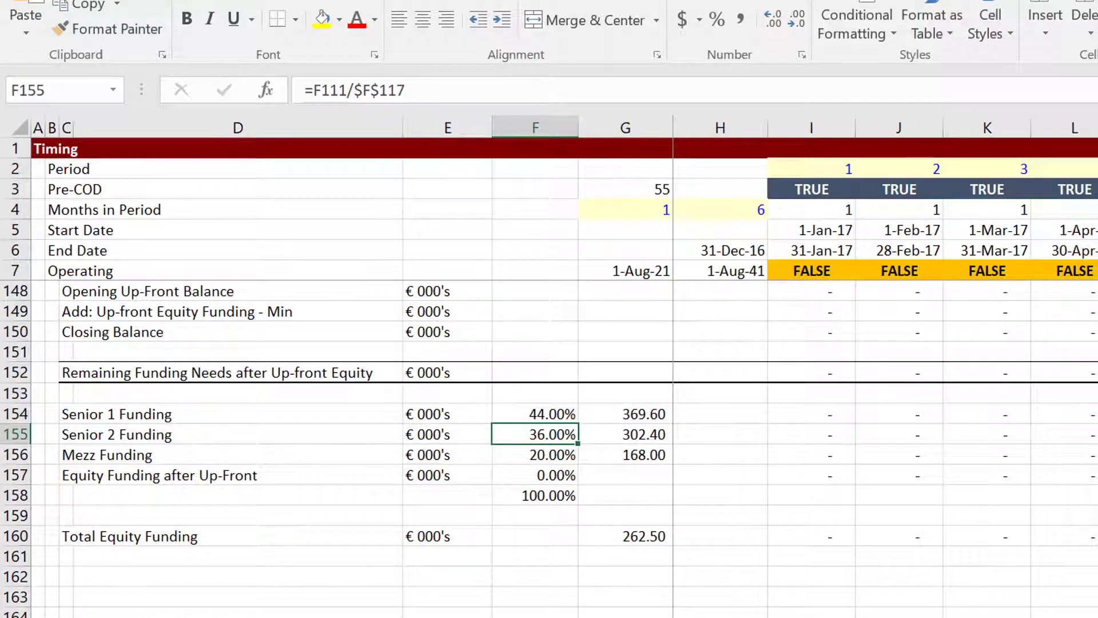
key(Down)
key(Down)
key(Down)
key(Up)
key(Up)
key(Up)
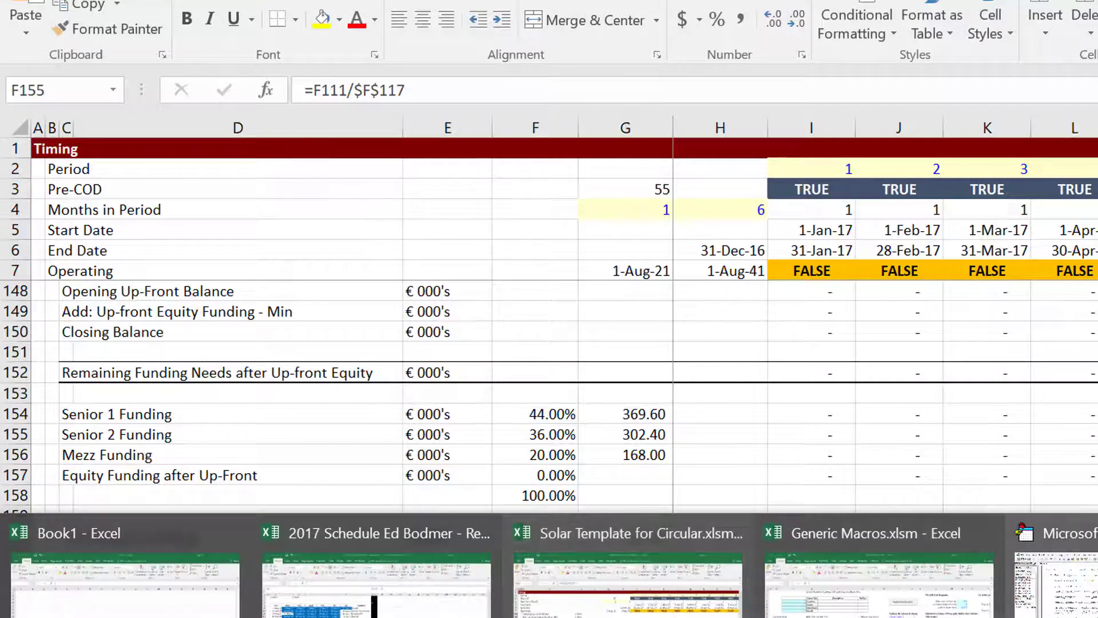
Back in the UDF code, review the debt3 line, variable initialisation and equity_adj_pct line.
click(1009, 572)
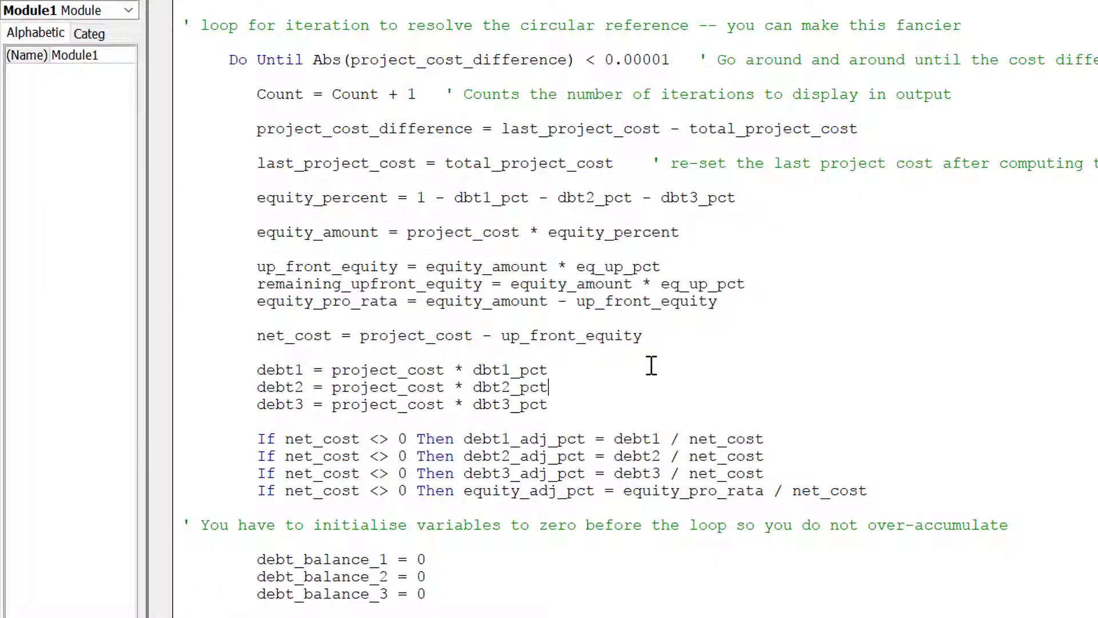
key(Up)
key(Up)
key(Up)
key(Up)
key(Up)
key(Up)
key(Up)
key(Up)
key(Up)
key(Up)
key(Down)
key(Down)
key(Down)
key(Down)
key(Down)
key(Down)
key(Down)
key(Down)
key(Down)
key(Down)
key(Down)
key(Down)
key(Down)
key(Down)
key(Down)
key(Down)
key(Down)
key(Down)
key(Down)
key(Down)
key(Home)
key(Down)
key(Down)
key(Down)
key(Down)
key(Down)
key(Down)
key(Down)
key(Down)
scroll(652, 365, down, 5)
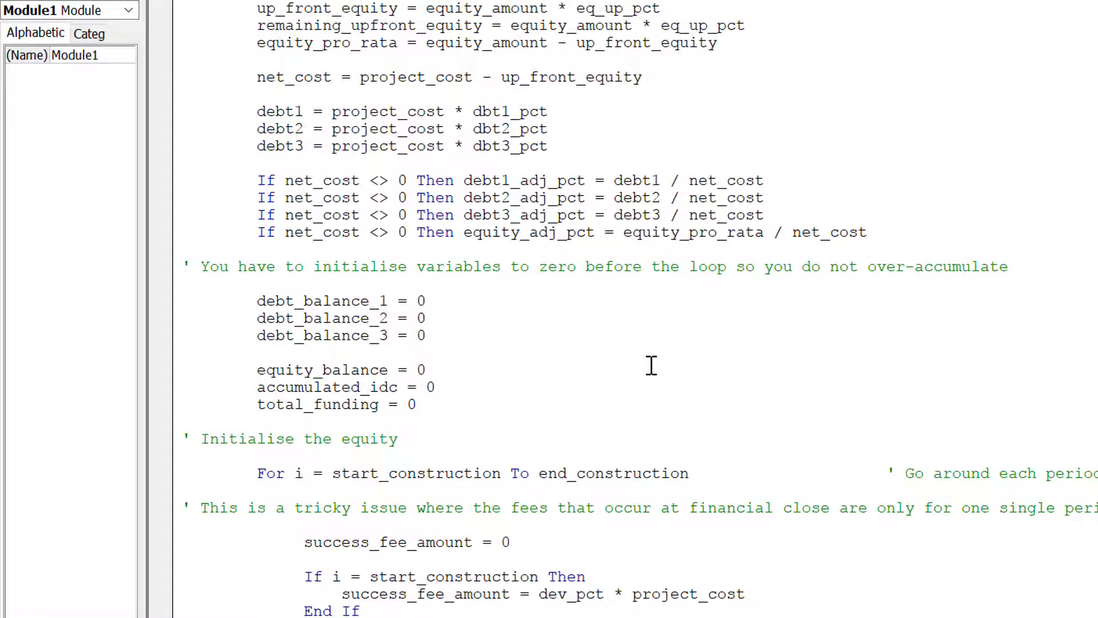
scroll(651, 365, down, 3)
key(Up)
key(Up)
key(Up)
key(Up)
key(Up)
key(Up)
key(Up)
key(Up)
key(Up)
key(Up)
key(Up)
key(Up)
key(Up)
key(Up)
key(Up)
key(Up)
key(Up)
key(Up)
key(Up)
key(Up)
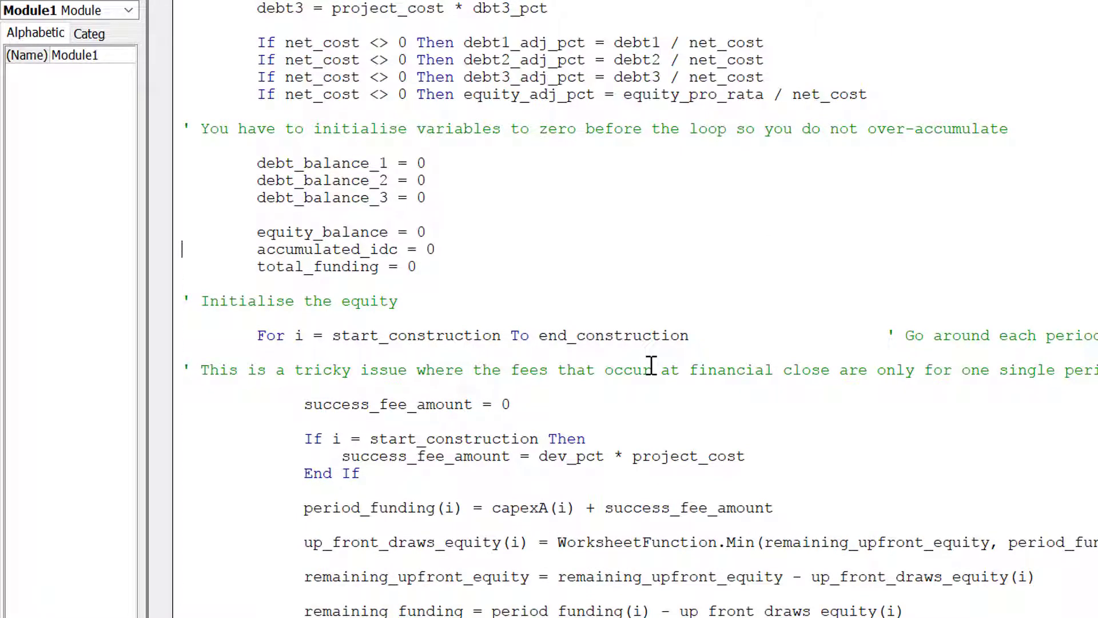
key(Down)
Step through the construction loop's period_funding, up_front_draws_equity and equity_pro_rata lines.
key(Down)
key(Down)
key(Down)
key(Down)
key(Down)
key(Down)
key(Down)
key(Down)
key(Down)
key(Down)
key(Down)
key(Down)
key(Down)
key(Down)
key(Down)
key(Down)
key(Down)
key(Up)
key(Up)
key(Down)
key(Down)
key(Down)
key(Down)
key(Down)
key(Down)
key(Down)
key(Down)
key(Down)
key(Down)
key(Down)
key(Down)
key(Down)
key(Down)
key(Down)
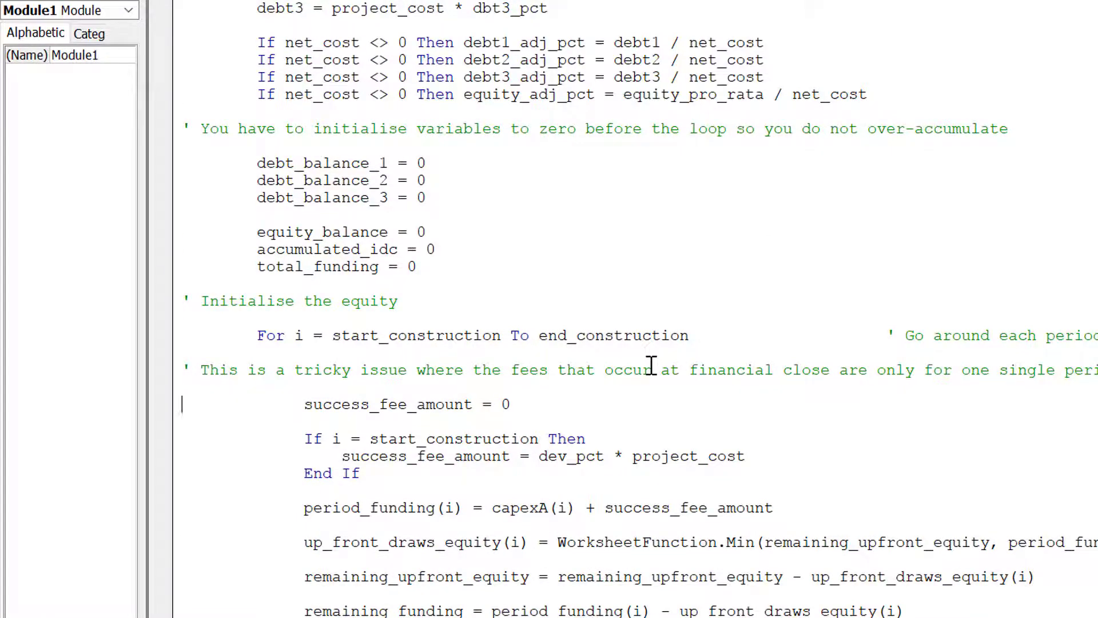
key(Up)
key(Up)
key(Up)
key(Up)
key(Up)
key(Up)
key(Up)
key(Up)
key(Up)
key(Up)
key(Up)
key(Up)
key(Up)
key(Up)
key(Up)
key(Up)
key(Up)
key(Up)
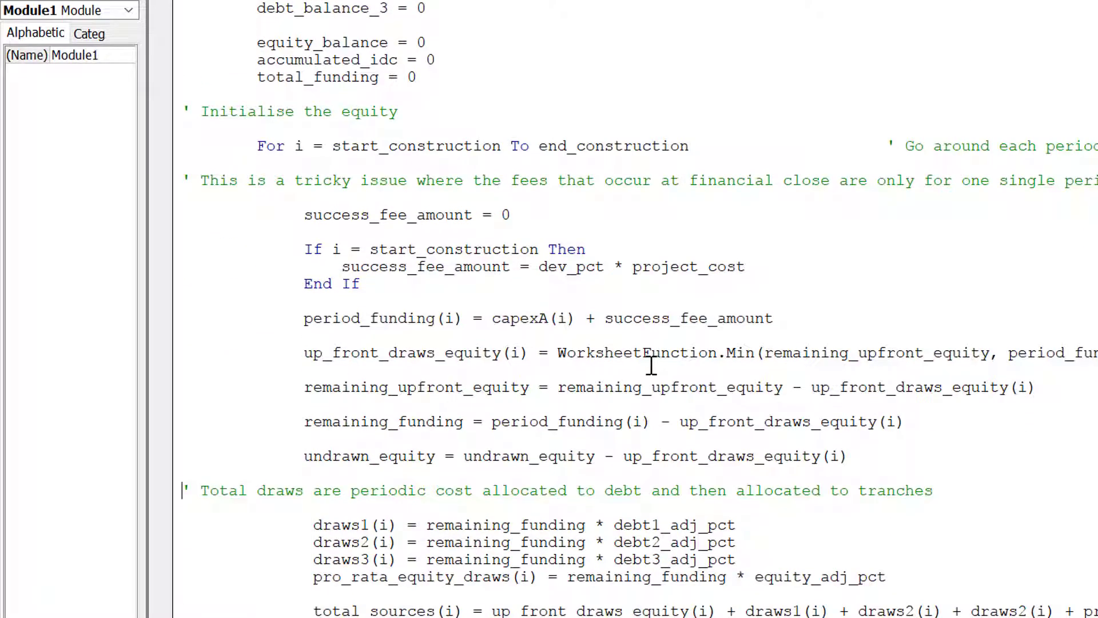
key(Down)
key(End)
key(Down)
key(Down)
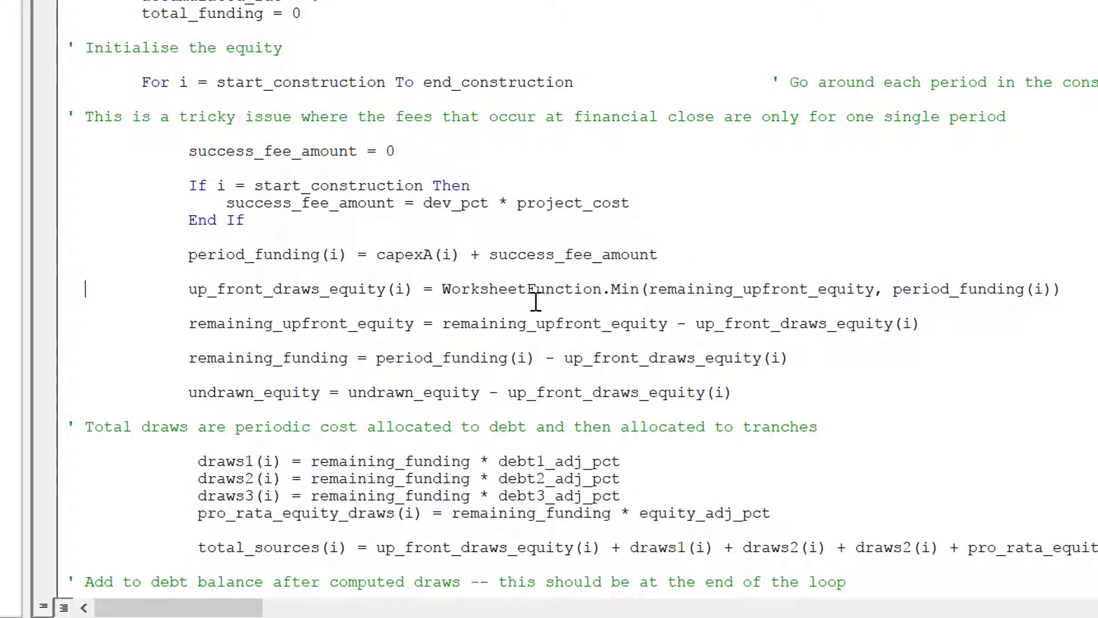
key(Up)
key(Up)
key(Up)
key(Up)
key(Up)
key(Up)
key(Up)
key(Up)
key(Up)
key(Up)
key(Up)
key(Up)
key(Up)
key(Up)
key(Up)
key(Up)
key(Up)
key(Up)
key(Up)
key(Up)
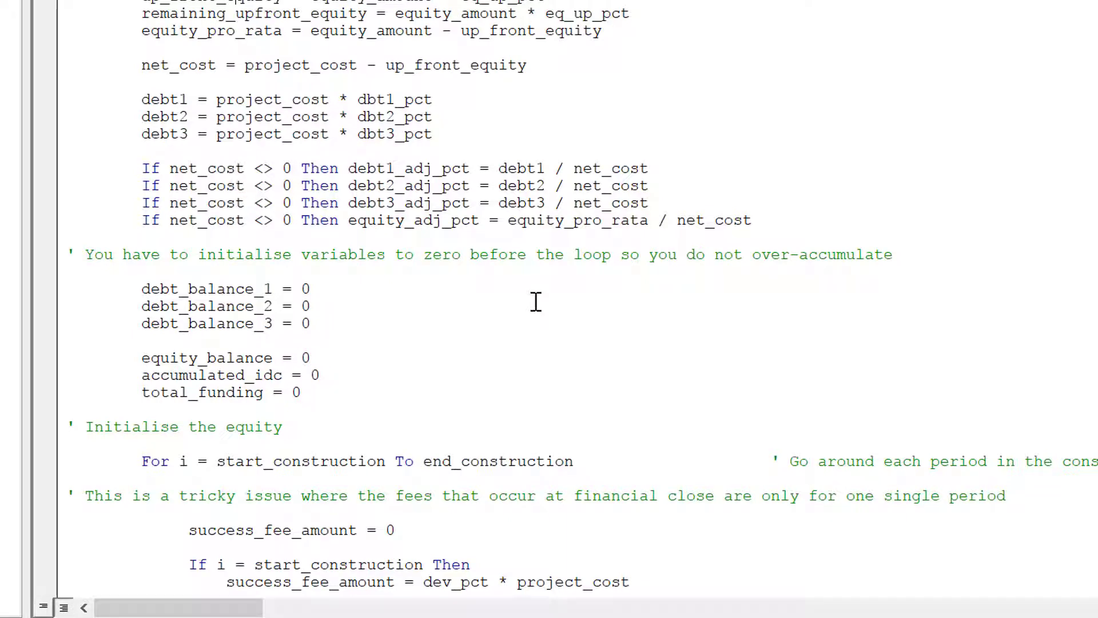
key(Down)
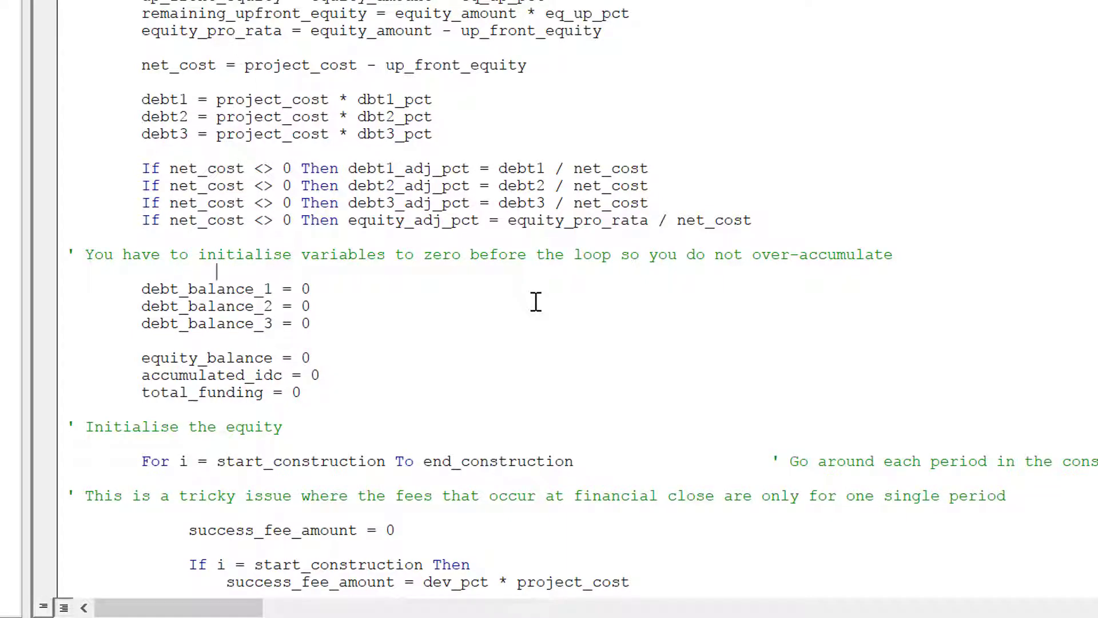
key(Down)
key(Down)
key(Down)
key(Down)
key(Down)
key(Down)
key(Down)
key(Down)
key(Down)
key(Down)
key(Down)
key(Down)
key(Down)
key(Down)
key(Down)
key(Down)
key(Down)
key(Down)
key(Down)
key(Down)
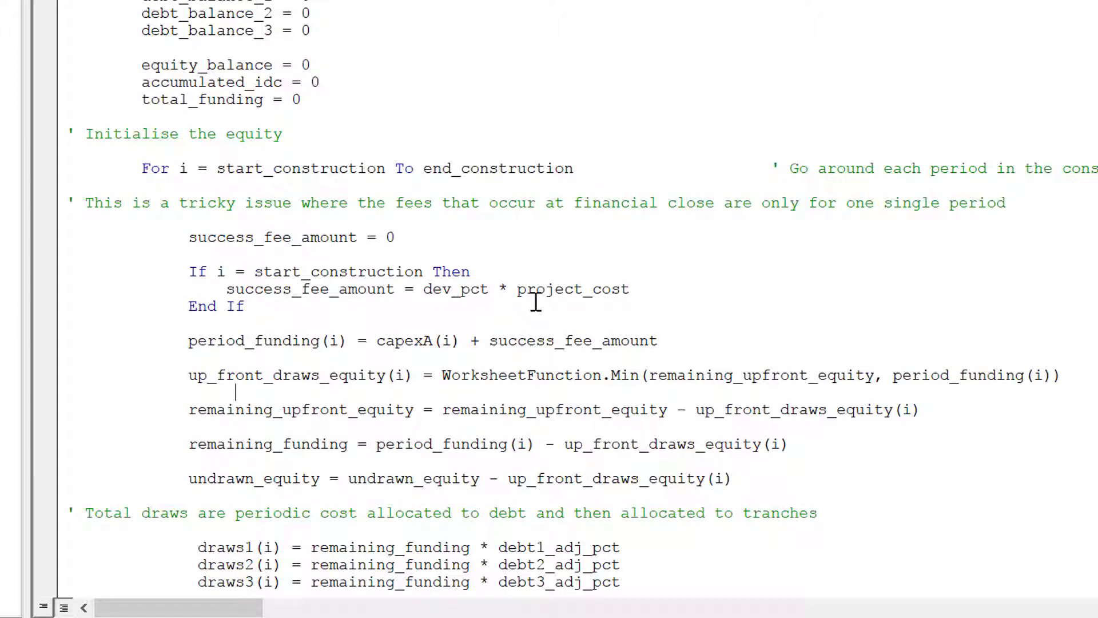
key(Up)
key(Left)
key(Left)
key(Left)
key(Left)
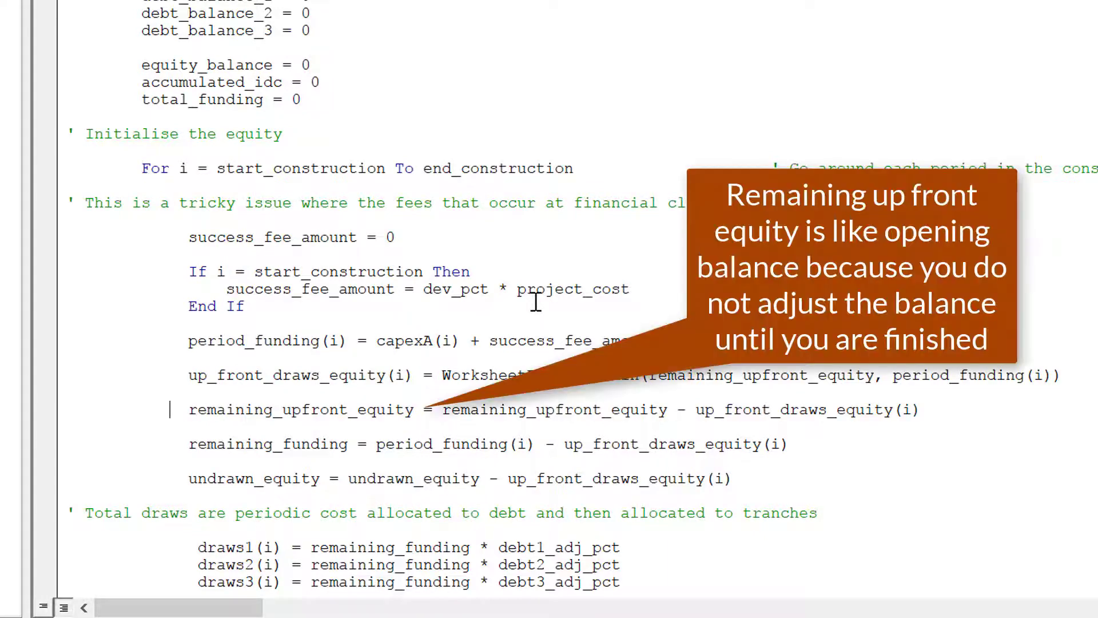
key(Left)
key(Left)
key(Left)
key(Left)
key(Left)
key(Left)
key(Down)
key(Down)
key(Down)
key(Down)
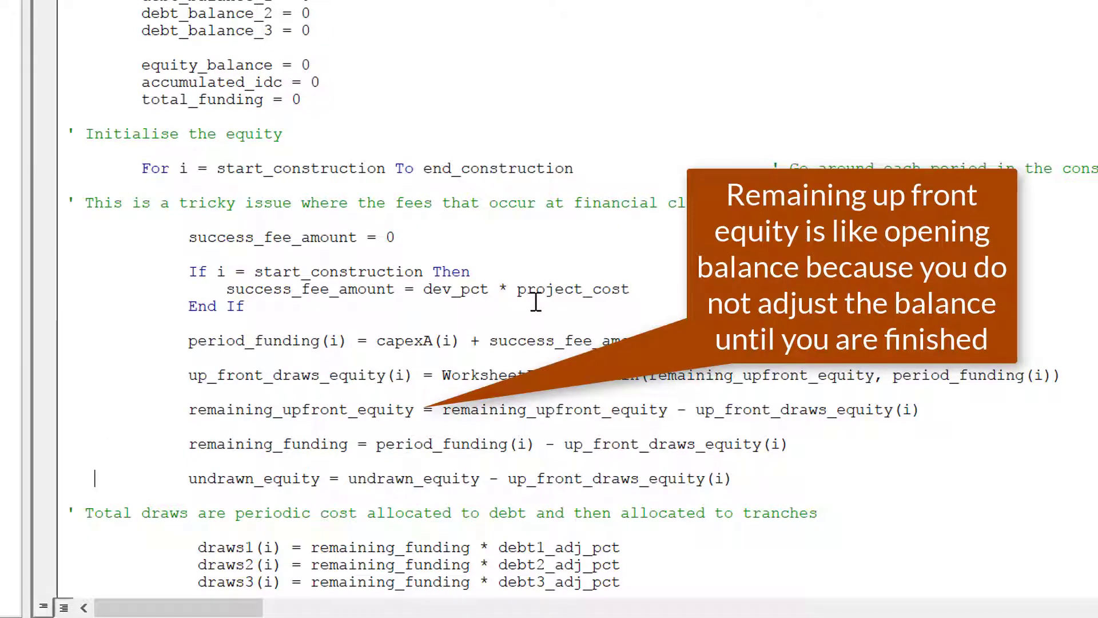
key(Left)
key(Left)
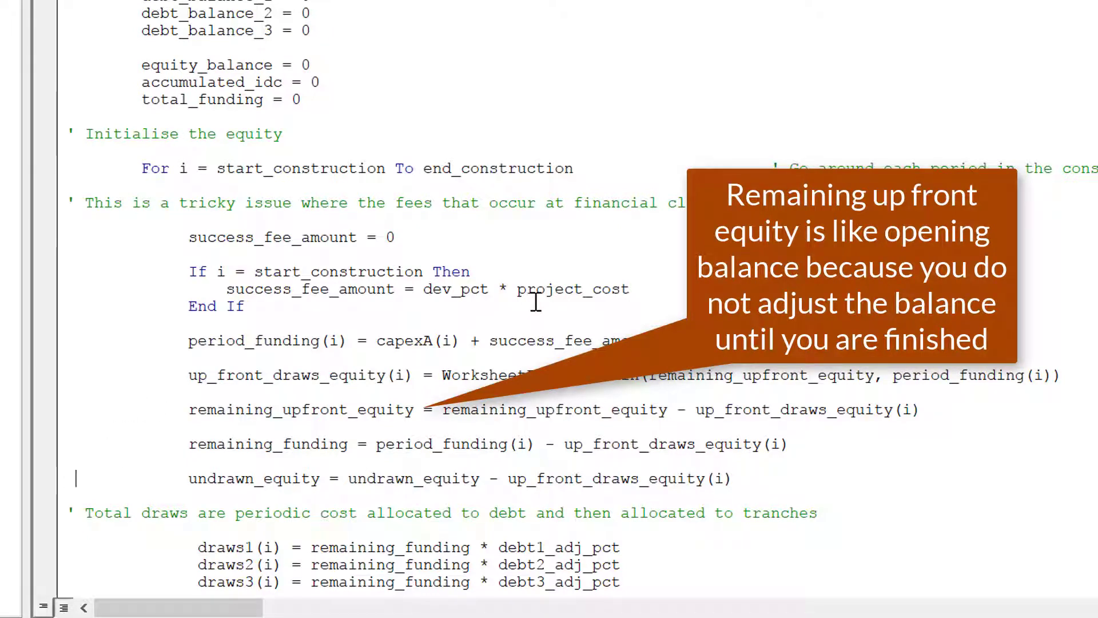
key(shift+Down)
key(Delete)
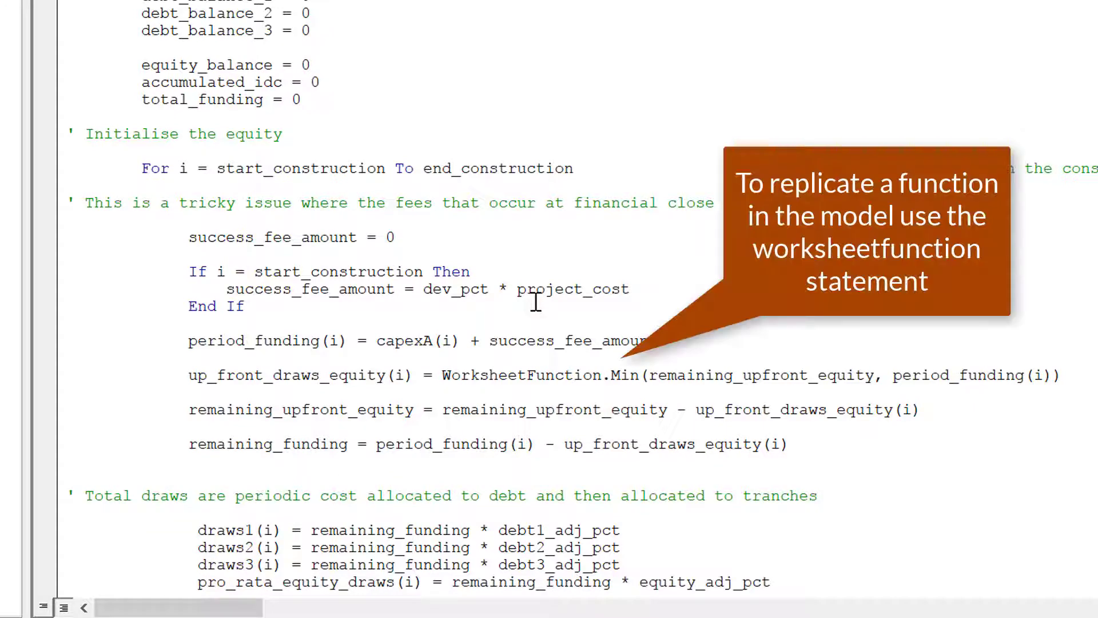
key(BackSpace)
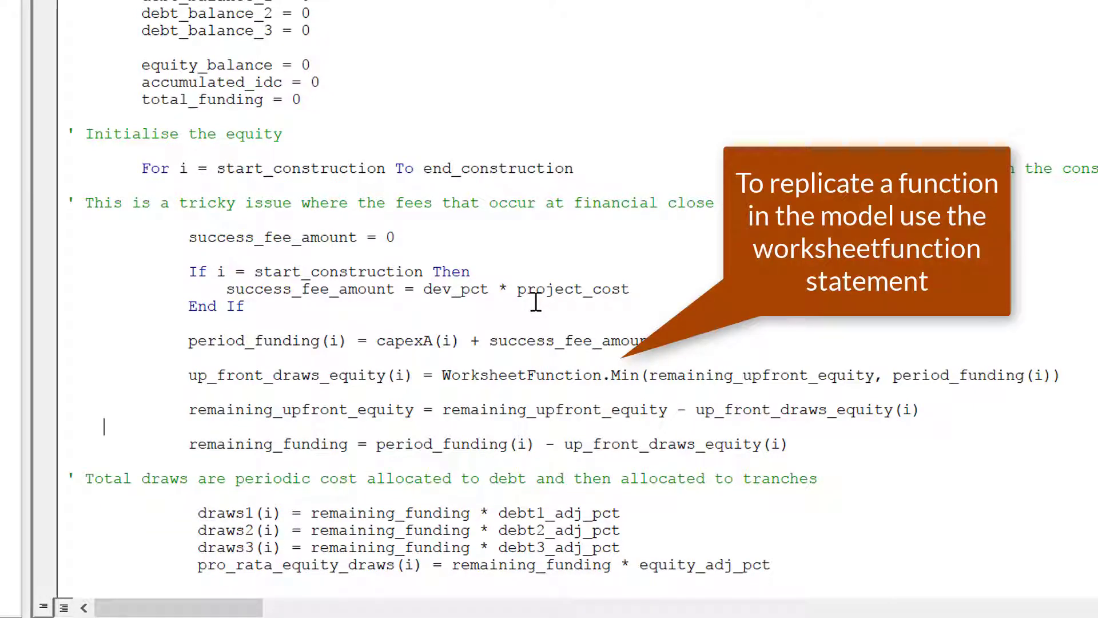
key(Up)
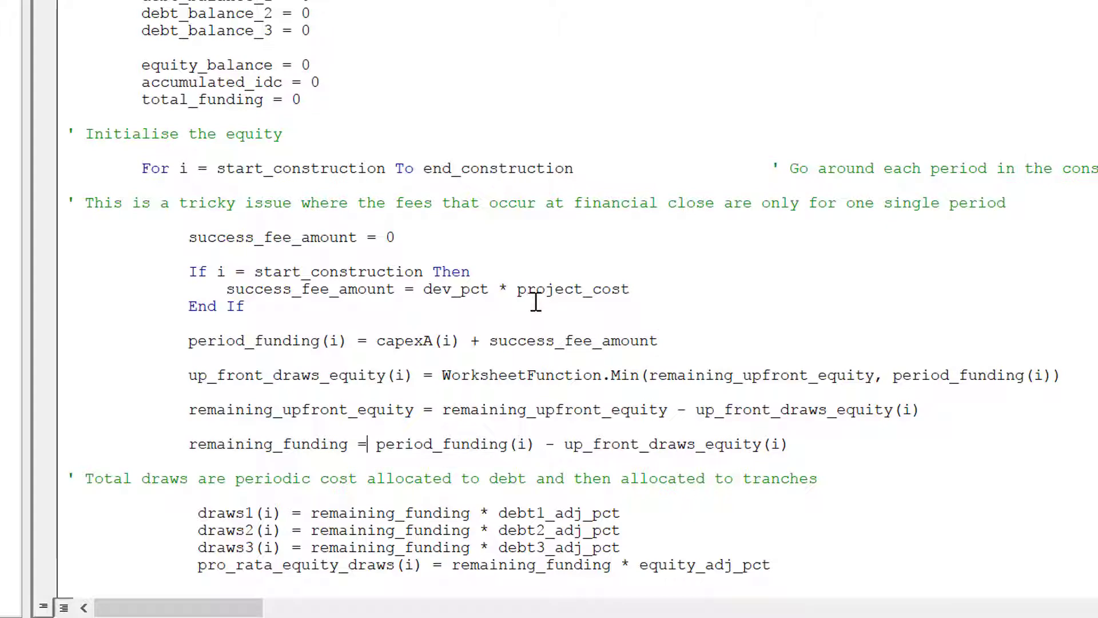
key(Down)
key(Down)
key(Up)
key(Down)
key(Down)
key(Down)
key(Down)
key(Down)
key(Down)
key(Down)
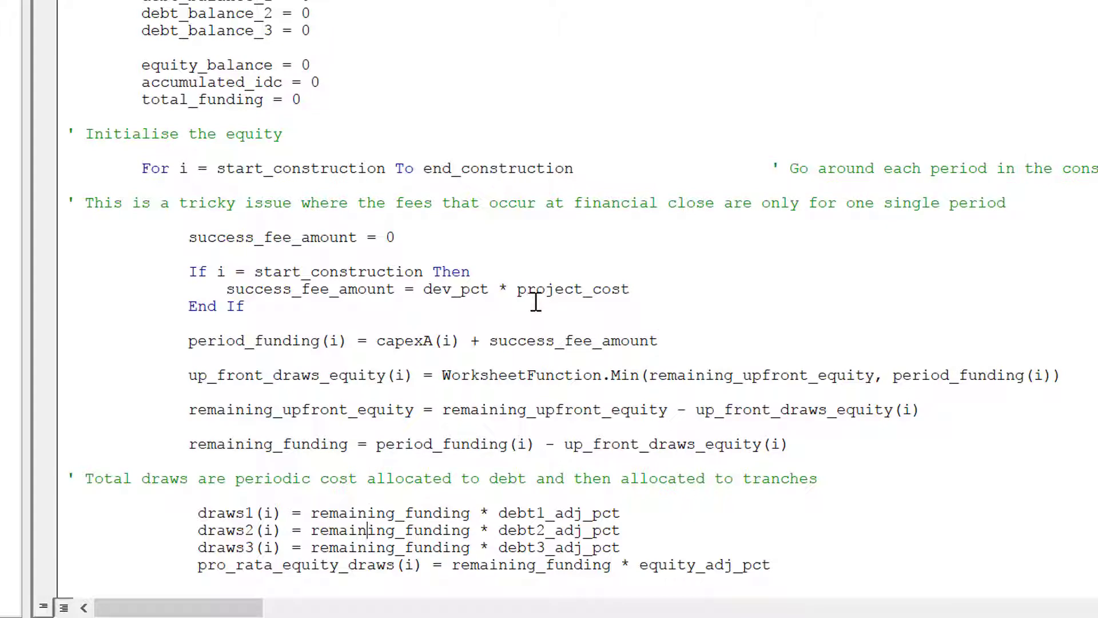
Review the draws2, total_sources and Accumulate for output lines of the function.
key(Down)
key(Down)
key(Down)
key(Down)
key(Up)
key(Up)
key(Up)
key(Up)
key(Up)
key(Up)
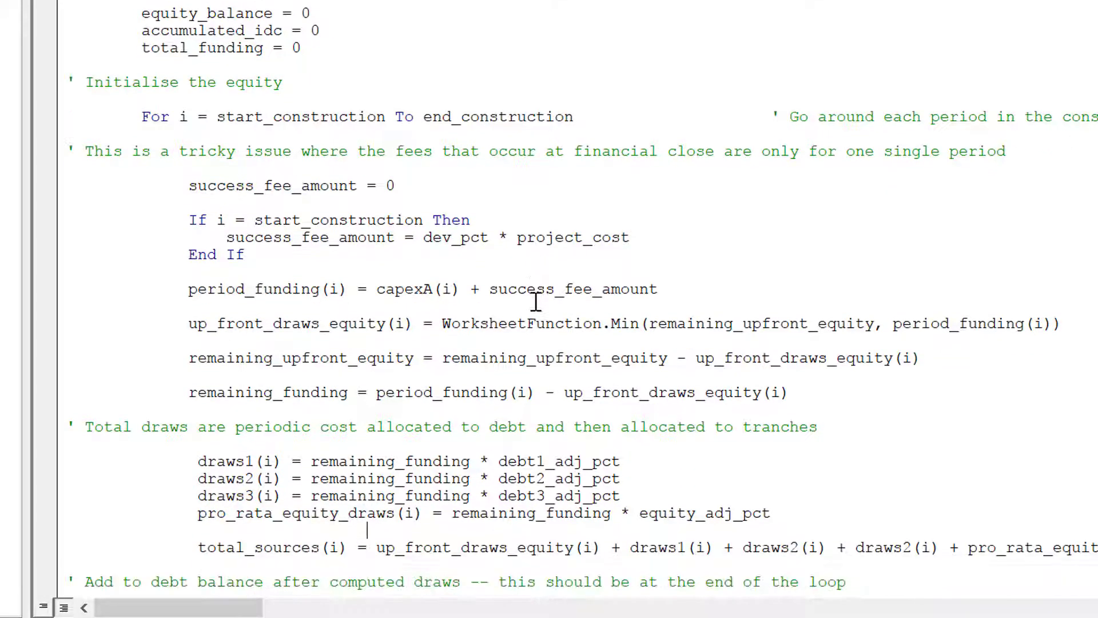
key(Up)
key(Down)
key(Down)
key(Down)
key(Down)
key(Down)
key(Down)
key(Down)
key(Down)
key(Down)
key(Down)
key(Down)
key(Down)
key(Down)
key(Down)
key(Down)
key(Down)
key(Up)
key(Up)
key(Up)
key(Up)
key(Up)
key(Up)
key(Up)
key(Up)
key(Up)
key(Up)
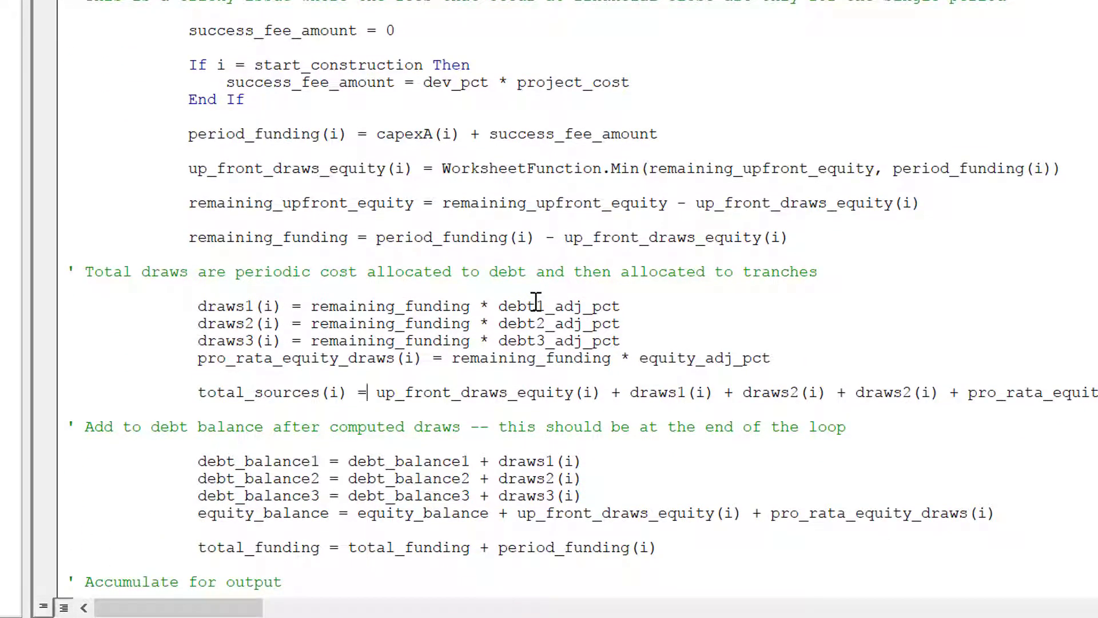
key(Right)
key(Right)
key(Right)
key(Right)
key(Right)
key(Right)
key(Right)
key(Right)
key(Right)
key(Right)
key(Right)
key(Right)
key(Up)
key(Up)
key(Up)
key(Up)
key(Up)
key(Home)
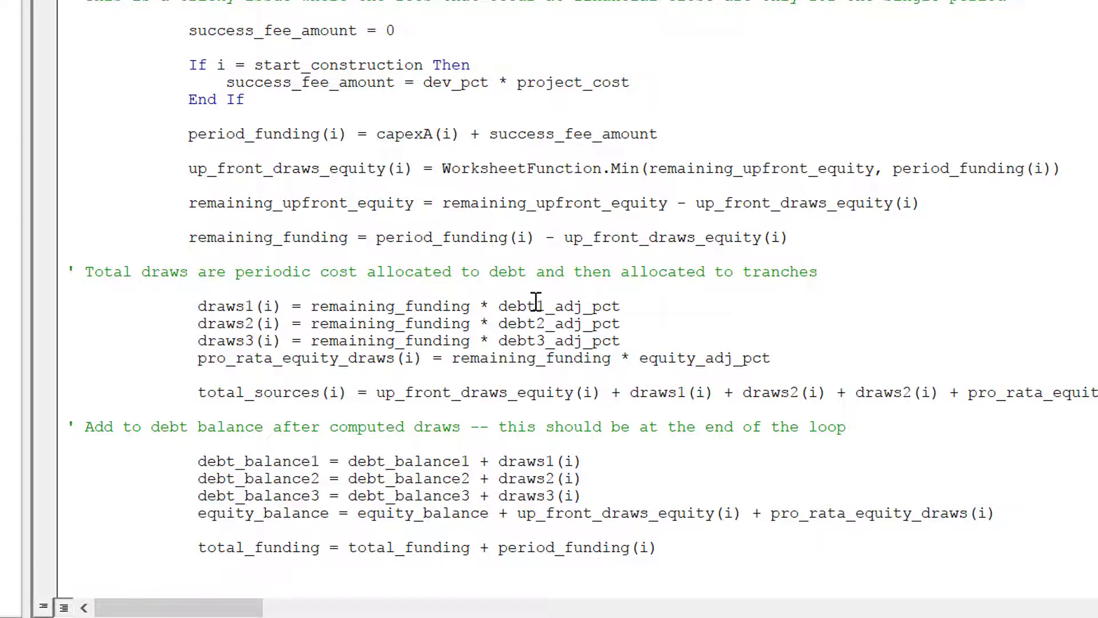
Check the Dim draws1 declaration, then the draws1–3 and debt balance update lines.
key(Page_Up)
key(Page_Up)
key(Page_Up)
key(Page_Up)
key(Page_Up)
key(Down)
key(Down)
key(Down)
key(Down)
key(Down)
key(Down)
key(Down)
key(Down)
key(Down)
key(Down)
key(Down)
key(Down)
key(Down)
key(Down)
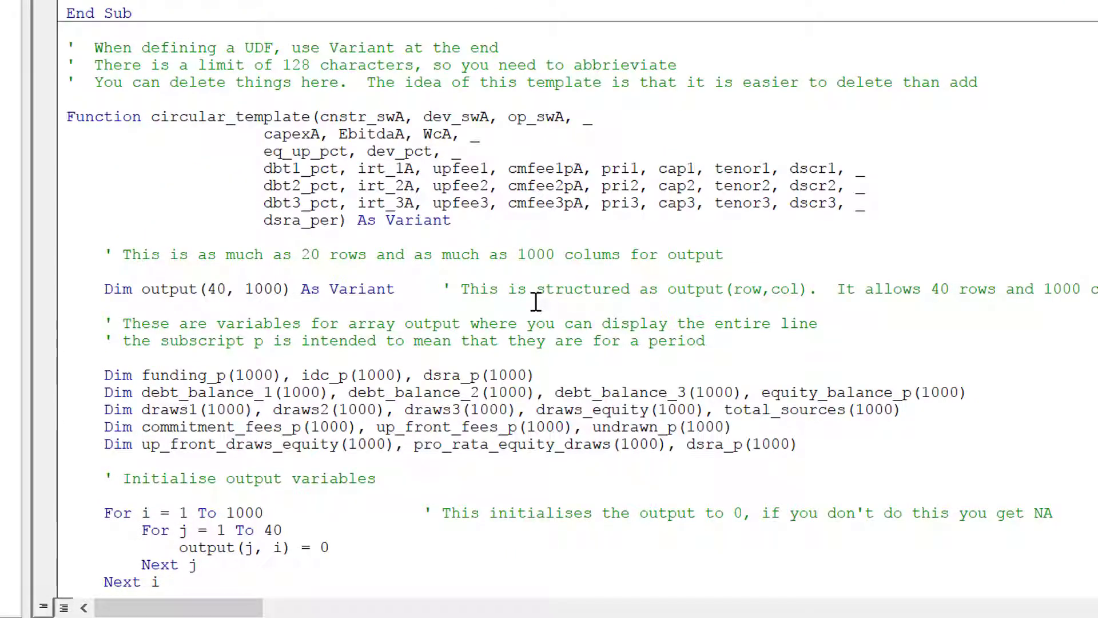
key(Page_Down)
key(Page_Down)
key(Page_Down)
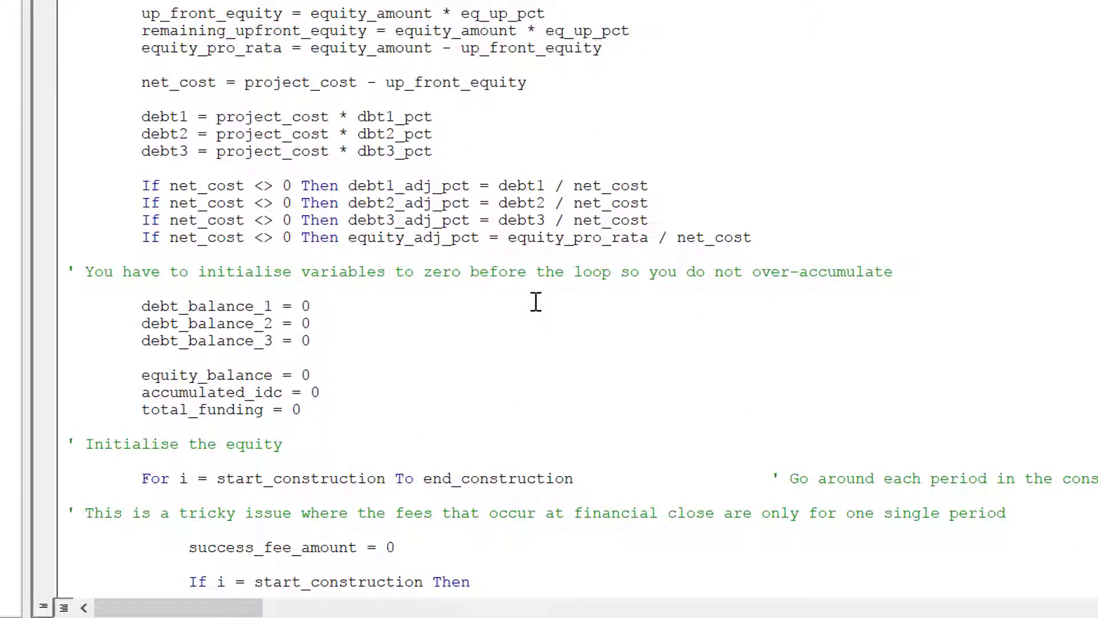
key(Down)
key(Down)
key(Down)
key(Down)
key(Down)
key(Down)
key(Down)
key(Down)
key(Down)
key(Down)
key(Down)
key(Down)
key(Down)
key(Down)
key(Down)
key(Down)
key(Down)
key(Down)
key(Down)
key(Down)
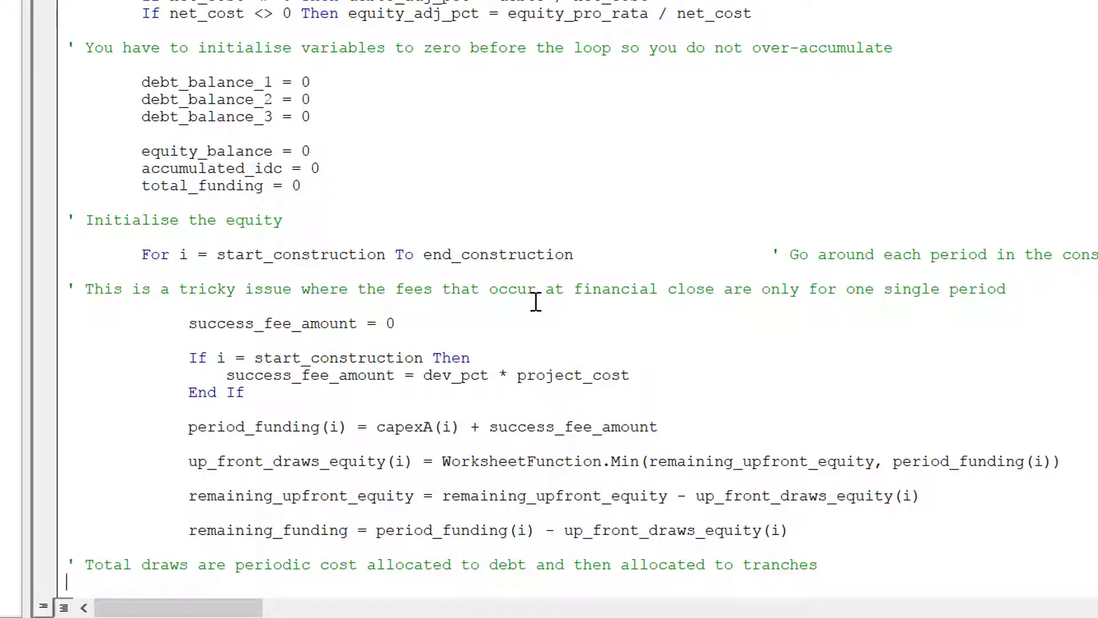
key(Down)
key(Down)
key(Down)
key(Down)
key(Down)
key(Up)
key(Up)
key(Up)
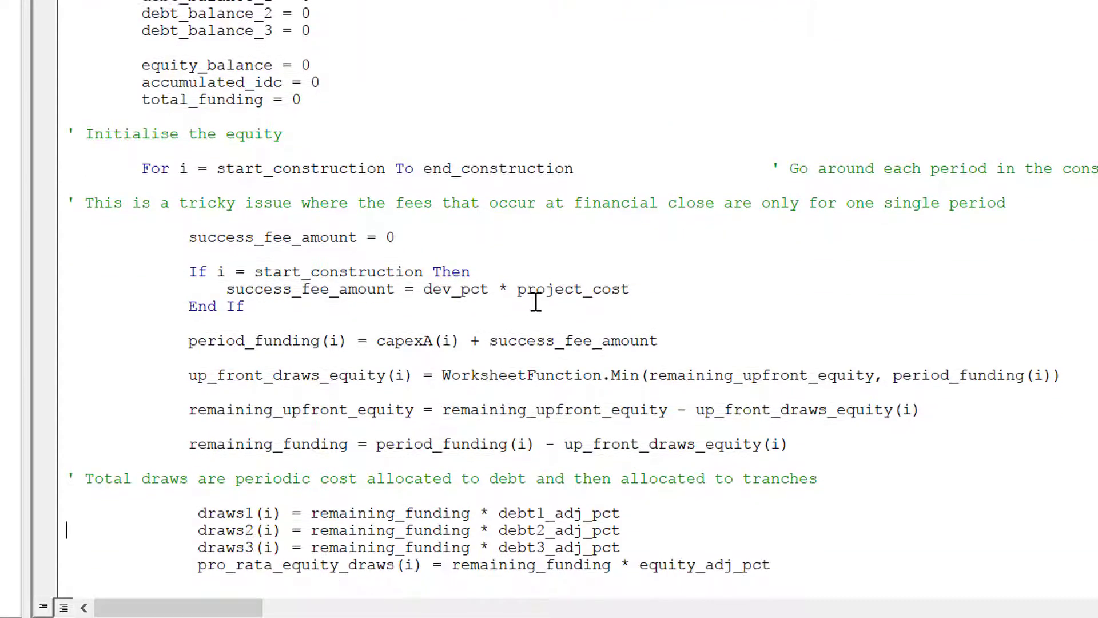
key(Down)
key(Down)
key(Down)
key(Down)
key(Down)
key(Down)
key(Down)
key(Down)
key(Down)
key(Down)
key(Down)
key(Down)
key(Up)
key(Up)
key(Up)
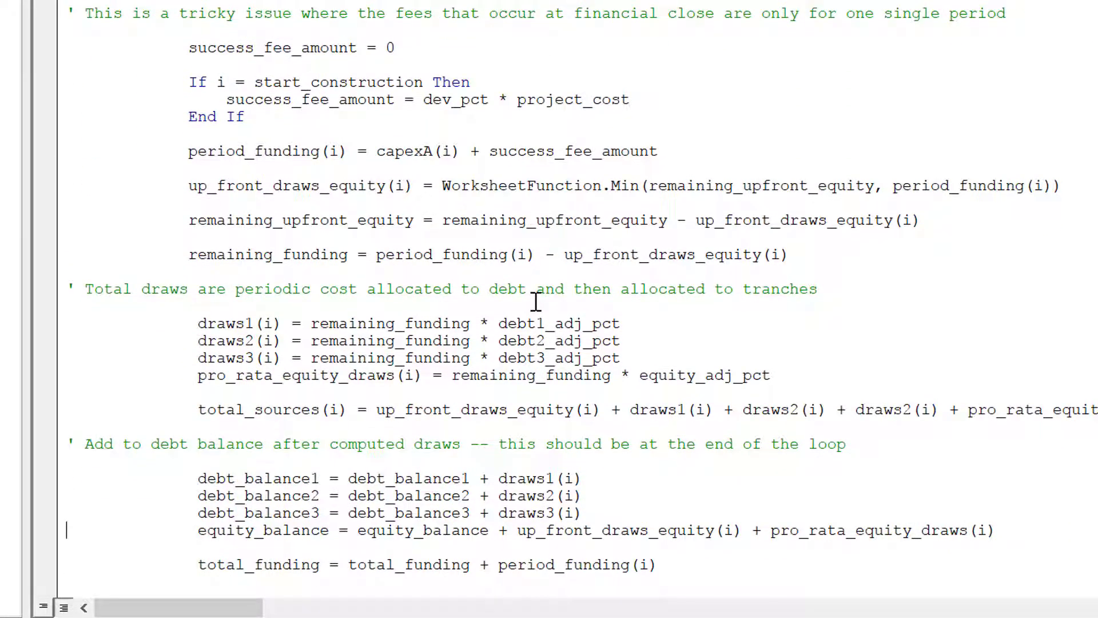
key(Down)
key(Down)
key(Down)
key(Down)
key(Down)
key(Down)
key(Down)
key(Down)
key(Down)
key(Down)
key(Down)
key(Down)
key(Down)
key(Down)
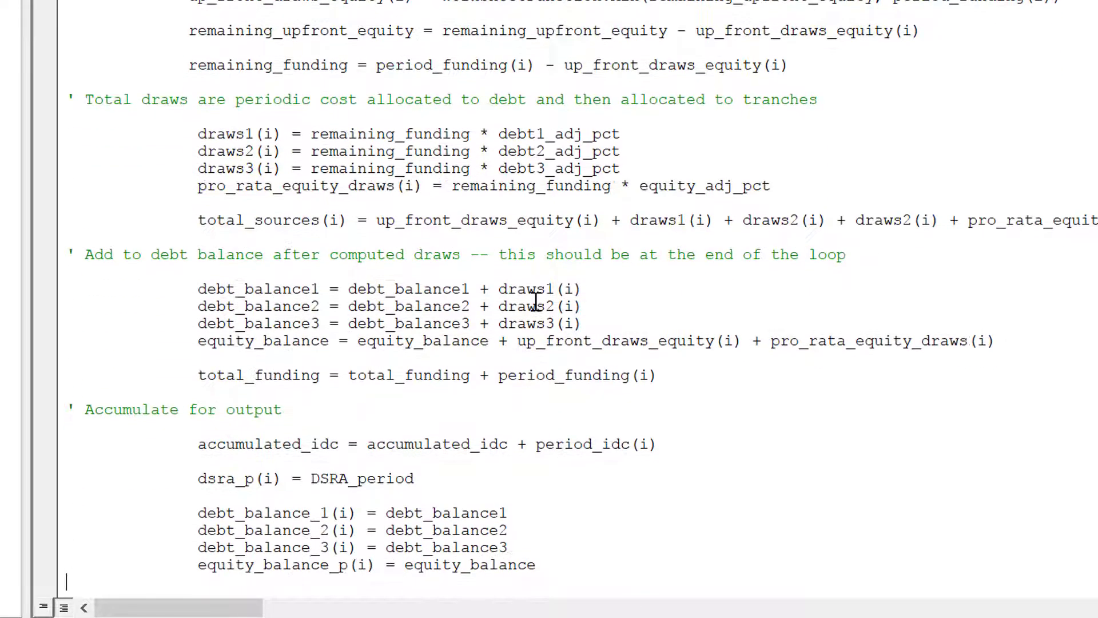
key(Up)
key(Up)
key(Up)
key(Up)
key(Up)
key(Up)
key(Up)
key(Up)
key(Up)
key(Up)
key(Up)
key(Up)
key(Up)
key(Up)
key(Up)
key(Down)
key(Down)
key(Down)
key(Down)
key(Down)
key(Down)
key(Down)
key(Down)
key(Down)
key(Down)
key(Down)
key(Down)
key(Down)
key(Down)
key(Down)
key(Down)
key(Down)
key(Down)
key(Down)
key(Down)
key(Down)
key(Down)
key(Down)
key(Down)
key(Down)
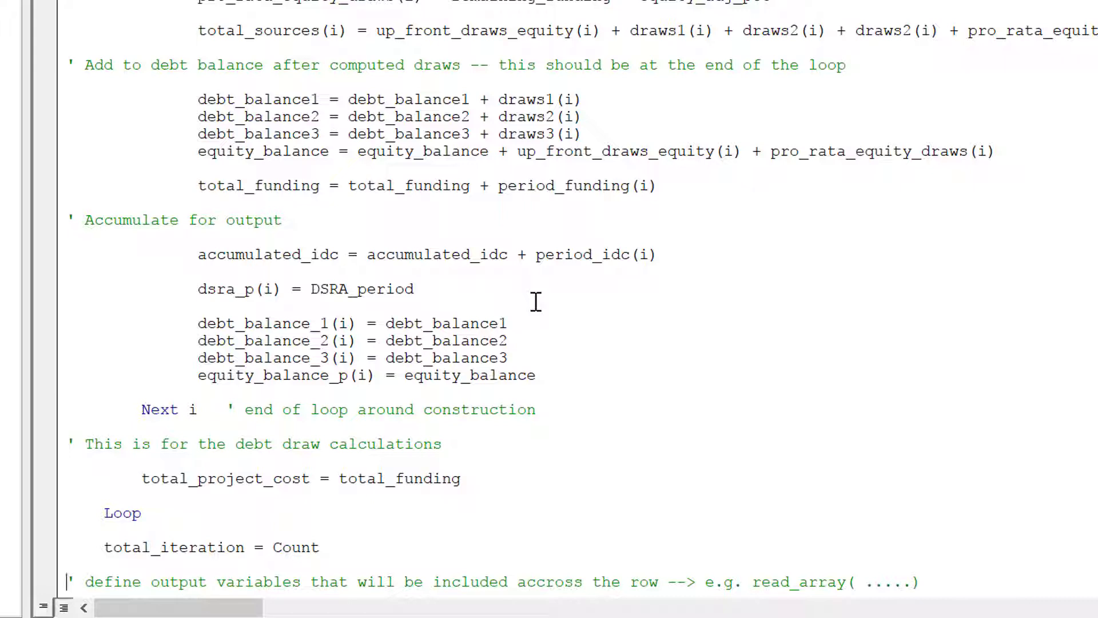
Review the dsra_p, accumulated_idc, period definitions and total_iteration lines around Loop.
key(Up)
key(Up)
key(Up)
key(Up)
key(Up)
key(Up)
key(Up)
key(Up)
key(Up)
key(Up)
key(Up)
key(Up)
key(Up)
key(Up)
key(Up)
key(Up)
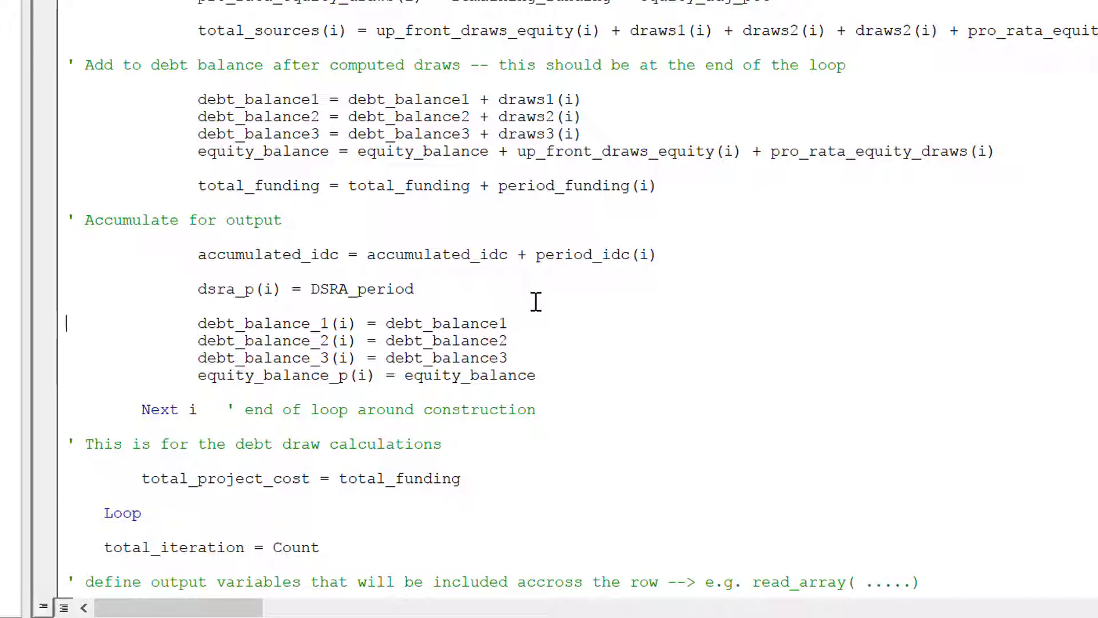
key(shift+Up)
key(Up)
key(Down)
key(Down)
key(Down)
key(Down)
key(Down)
key(Down)
key(Down)
key(Down)
key(Down)
key(Down)
key(Down)
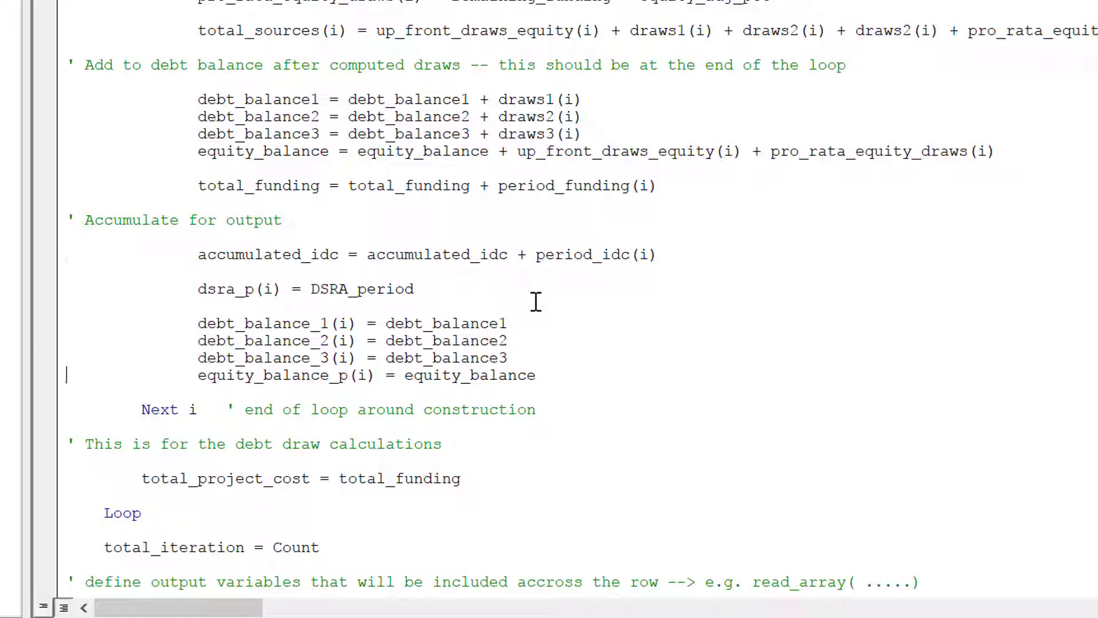
key(Down)
key(Down)
key(Down)
key(Down)
key(Down)
key(Down)
key(Down)
key(Down)
key(Down)
key(Down)
key(Down)
key(Down)
key(Down)
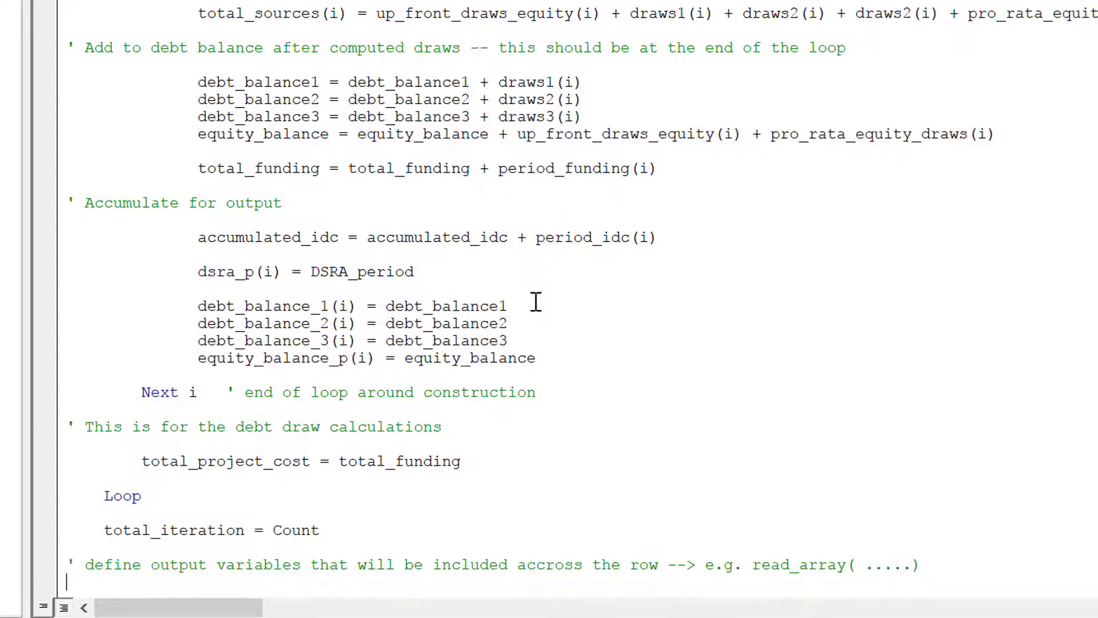
key(Up)
key(Up)
key(Up)
key(Up)
key(Up)
key(Up)
key(Up)
key(Up)
key(Up)
key(Up)
key(Up)
key(Up)
key(Up)
key(Up)
key(Up)
key(Up)
key(Up)
key(Up)
key(Up)
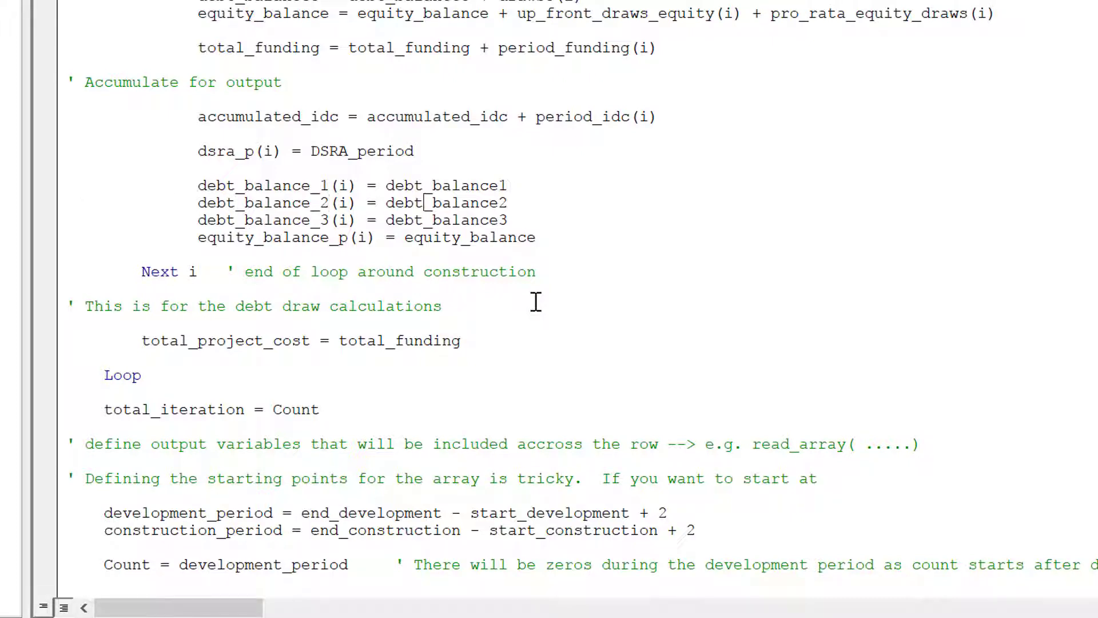
key(Home)
key(Down)
key(Down)
key(Down)
key(Down)
key(Down)
key(Down)
key(Down)
key(Down)
key(Down)
key(Down)
key(Down)
key(Down)
key(Down)
key(Down)
key(Down)
key(Down)
key(Down)
key(Down)
key(Down)
key(Down)
key(Down)
key(Down)
key(Down)
key(Down)
key(Down)
key(Down)
key(Down)
key(Down)
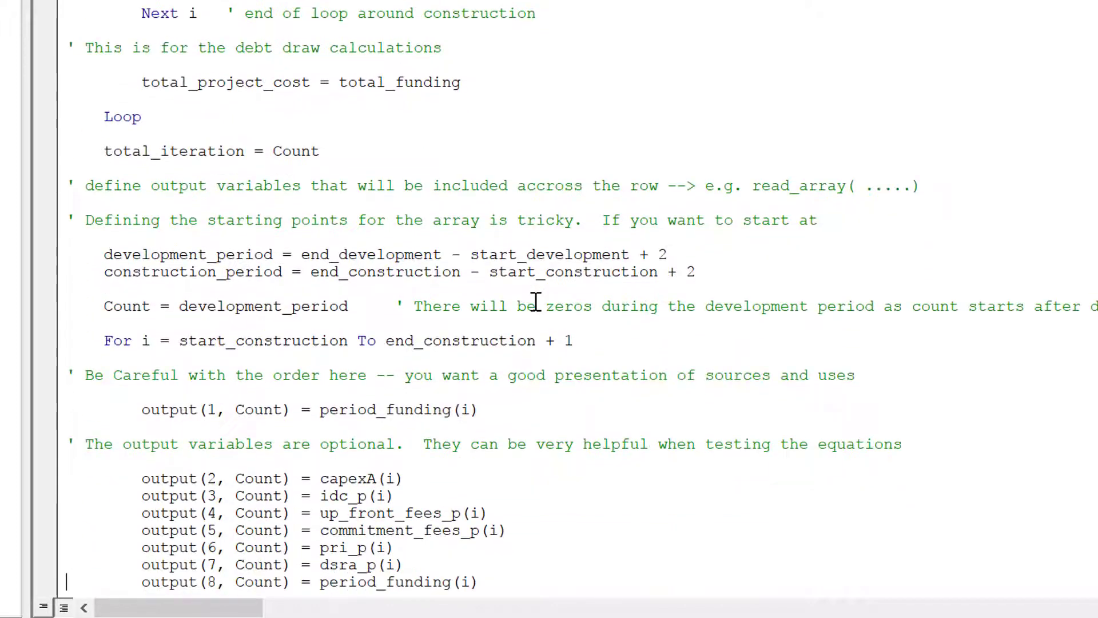
key(Up)
key(Up)
key(Up)
key(Up)
key(Up)
key(Up)
key(Up)
key(Up)
key(Up)
key(Up)
key(Up)
key(Up)
key(Up)
key(Up)
key(Up)
key(Up)
key(Up)
key(Up)
key(Up)
key(Down)
key(Down)
key(Down)
Insert two blank lines after total_project_cost = total_funding, just above Loop.
scroll(536, 302, up, 1)
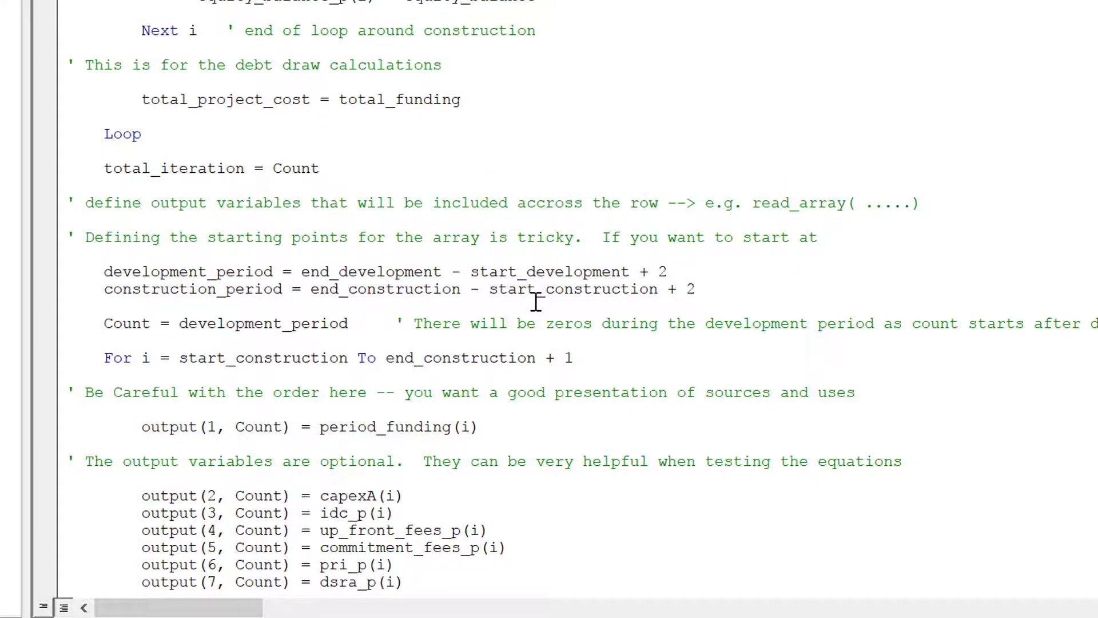
scroll(535, 302, up, 18)
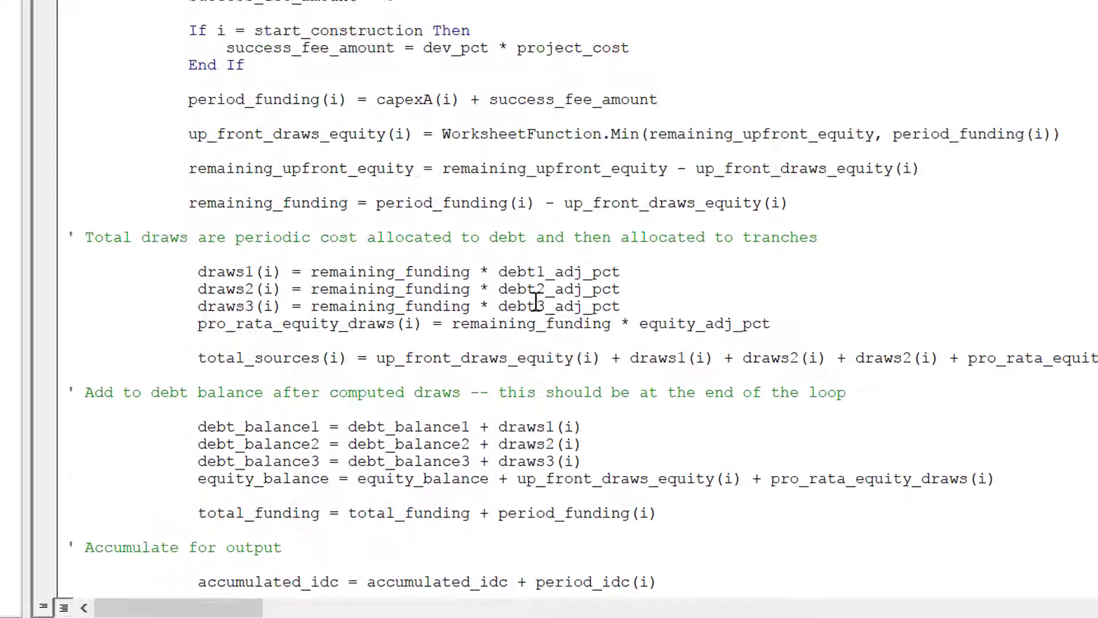
scroll(535, 302, up, 11)
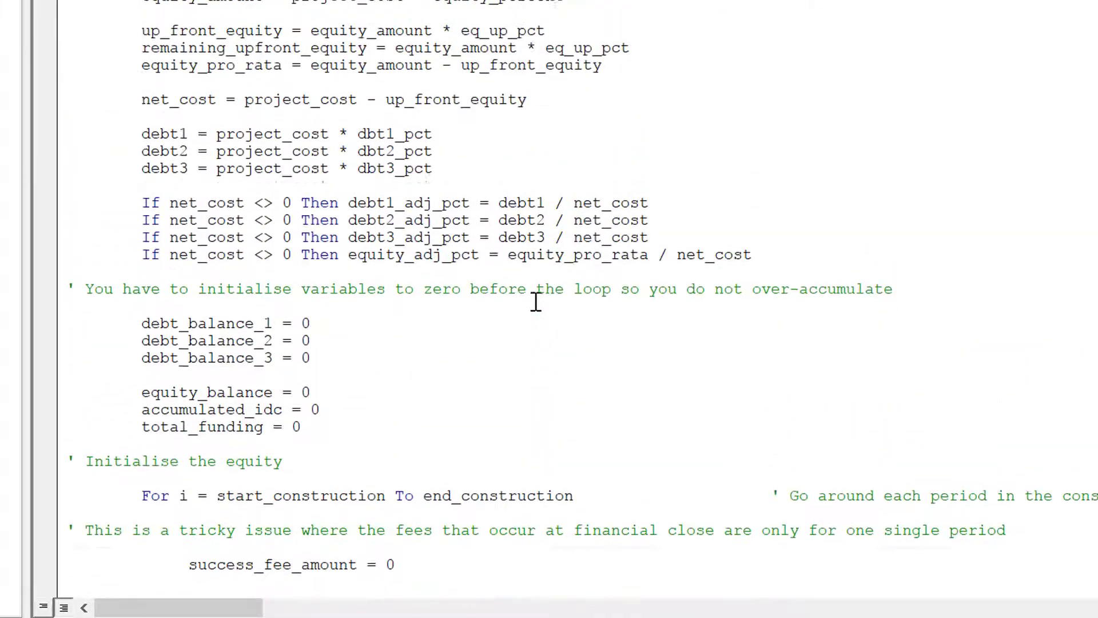
scroll(536, 301, up, 3)
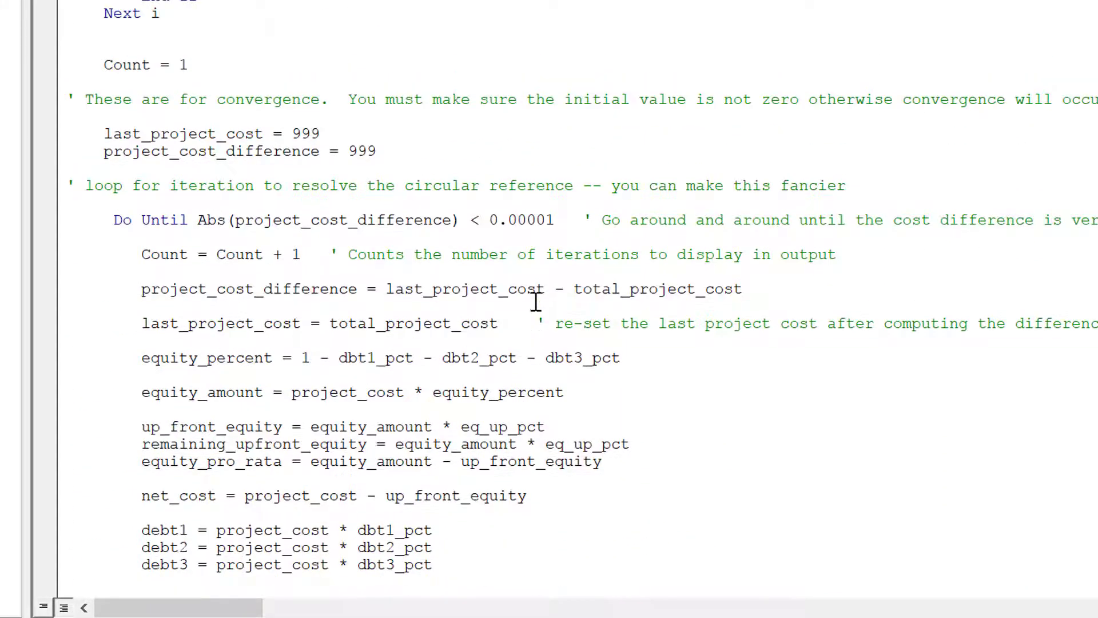
key(Down)
key(Down)
key(Down)
key(Down)
key(Down)
key(Down)
key(Down)
key(Down)
key(Down)
key(Down)
key(Down)
key(Down)
key(Down)
key(Down)
key(Down)
key(Down)
key(Down)
key(Down)
key(Down)
key(Down)
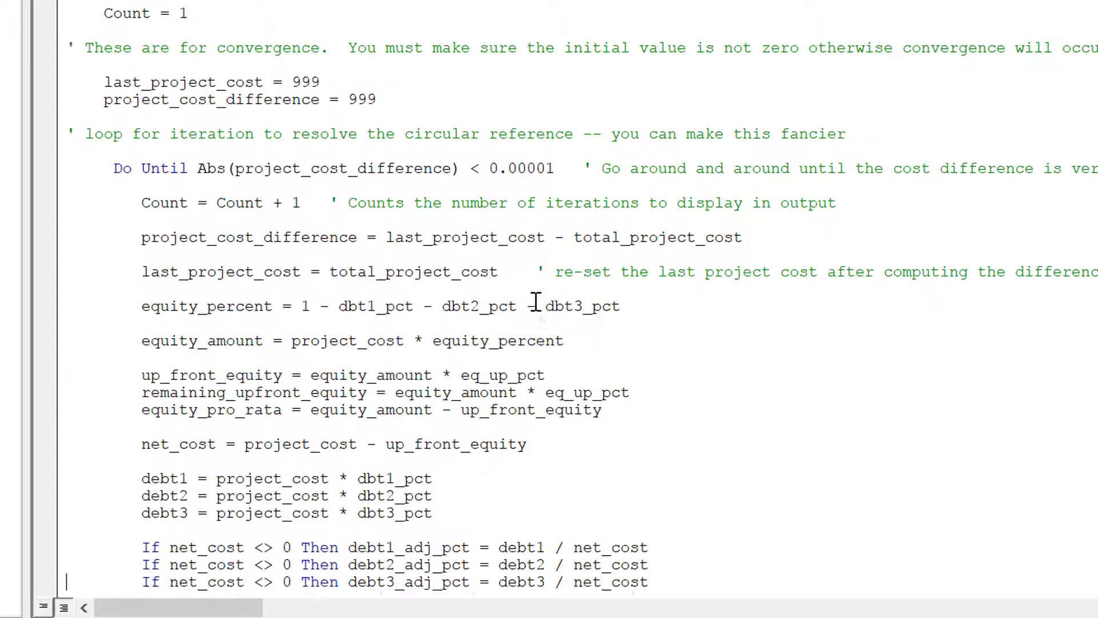
key(Down)
key(Down)
key(Down)
key(Down)
key(Down)
key(Down)
key(Down)
key(Down)
key(Down)
key(Down)
key(Down)
key(Down)
key(Down)
key(Down)
key(Down)
key(Down)
key(Down)
key(Down)
key(Down)
key(Down)
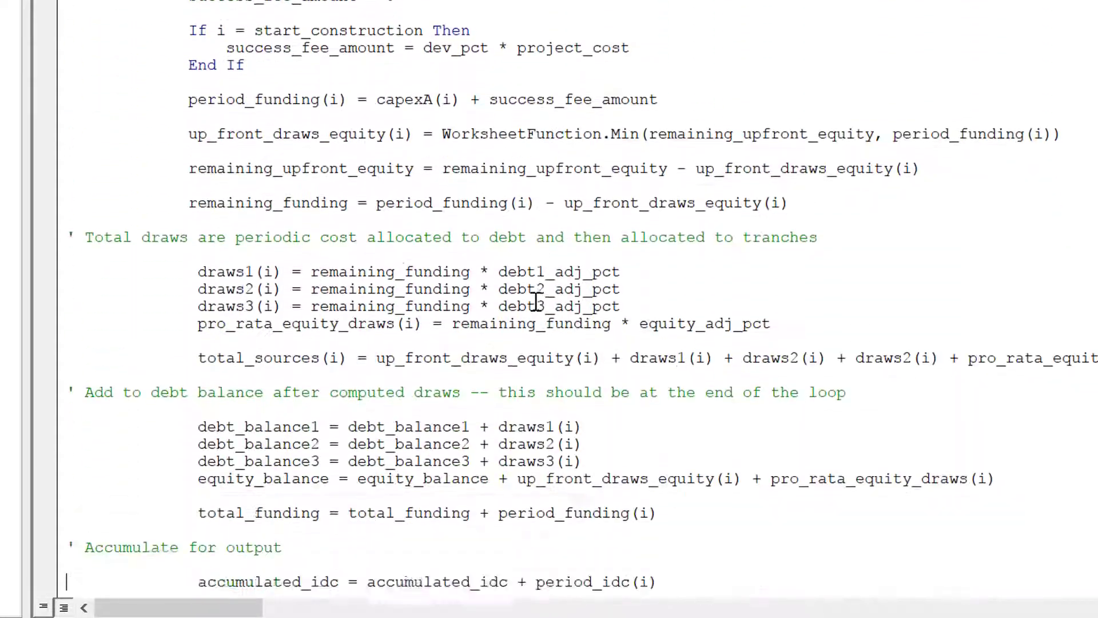
key(Down)
key(Down)
key(Down)
key(Down)
key(Down)
key(Down)
key(Down)
key(Down)
key(Down)
key(Down)
key(Down)
key(Down)
key(Down)
key(Down)
key(Down)
key(Down)
key(Down)
key(Down)
key(Down)
key(Down)
key(Up)
key(Up)
key(Up)
key(Up)
key(Up)
key(Up)
key(Up)
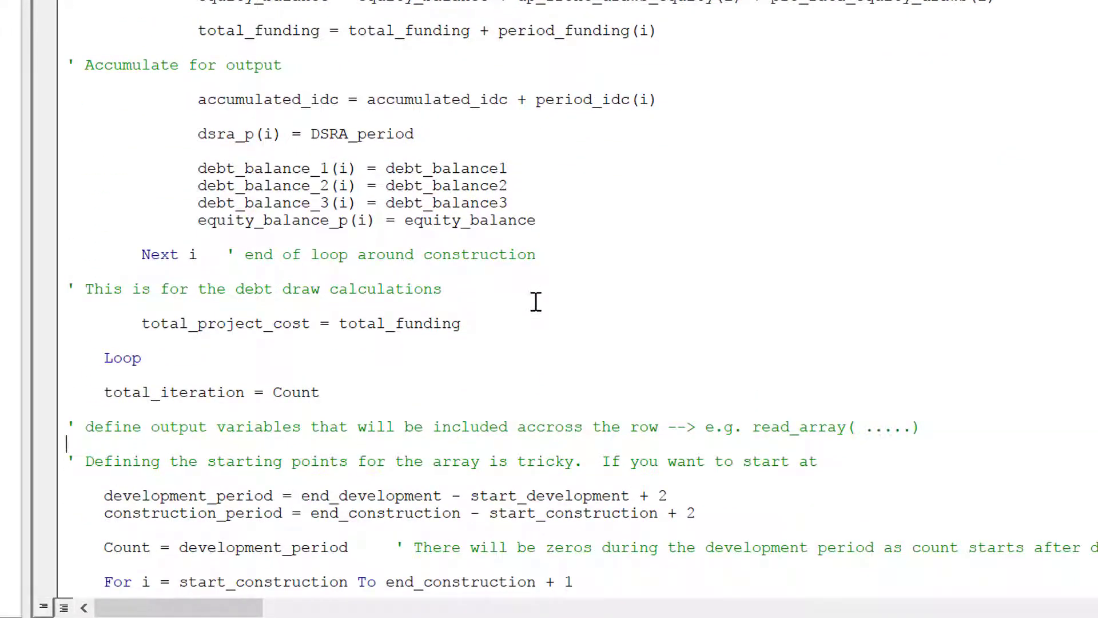
key(Return)
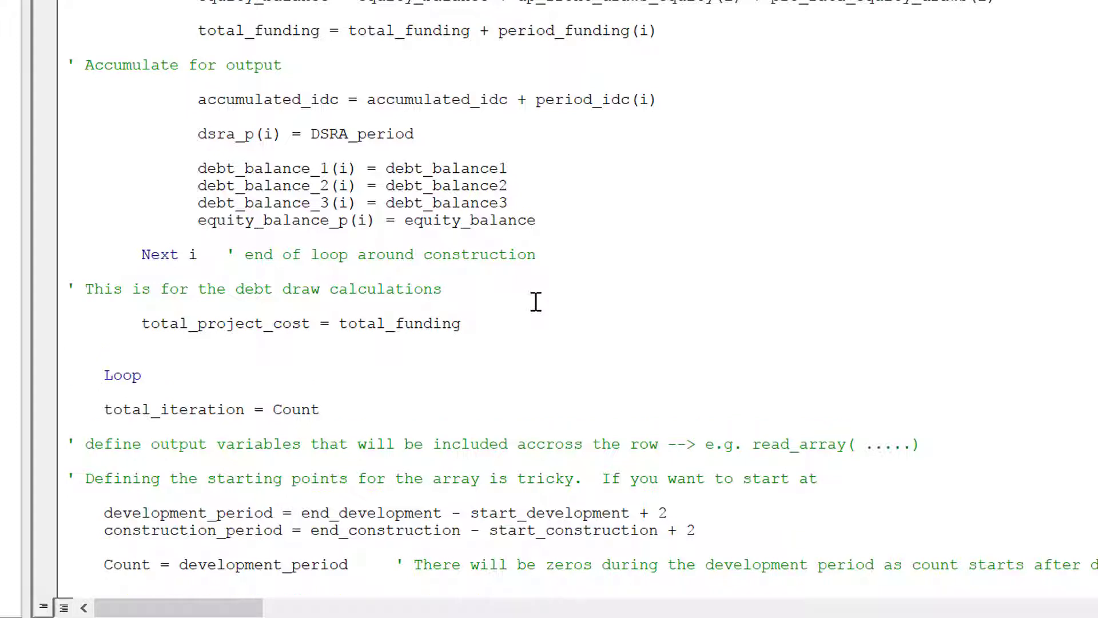
key(Return)
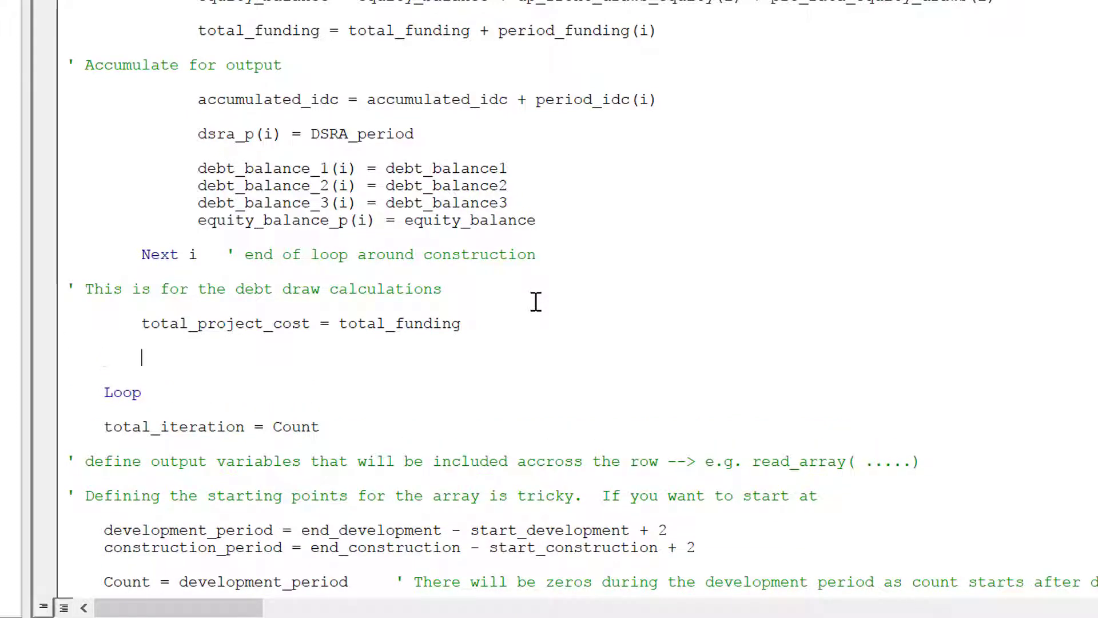
Add the line 'If Count > 25 Then Exit Function' above Loop.
key(Tab)
text(if count > 1)
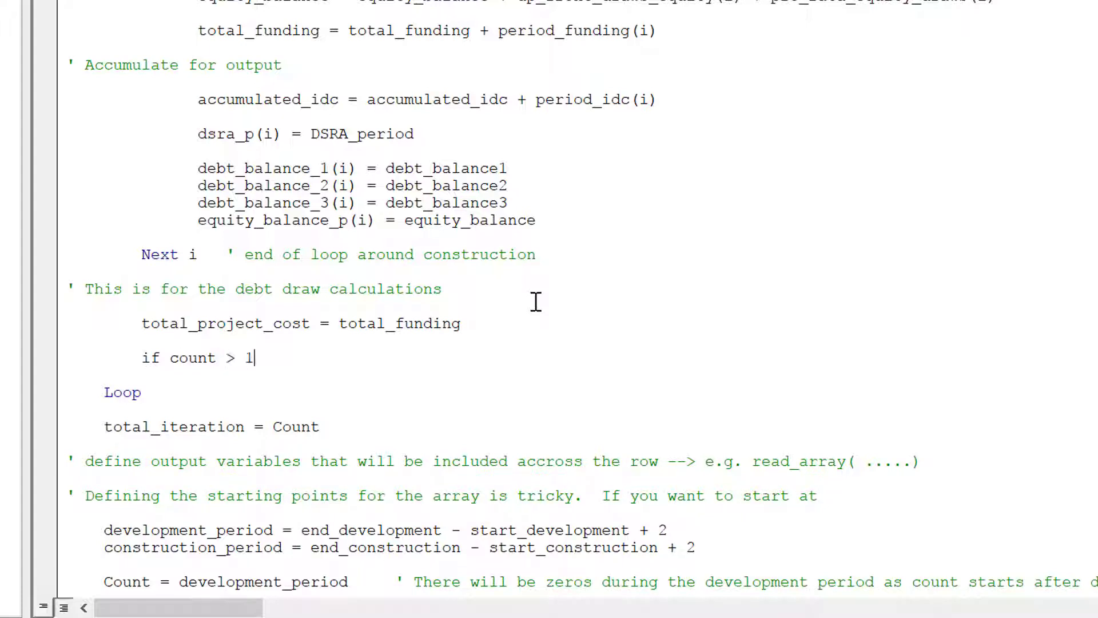
key(BackSpace)
text(25)
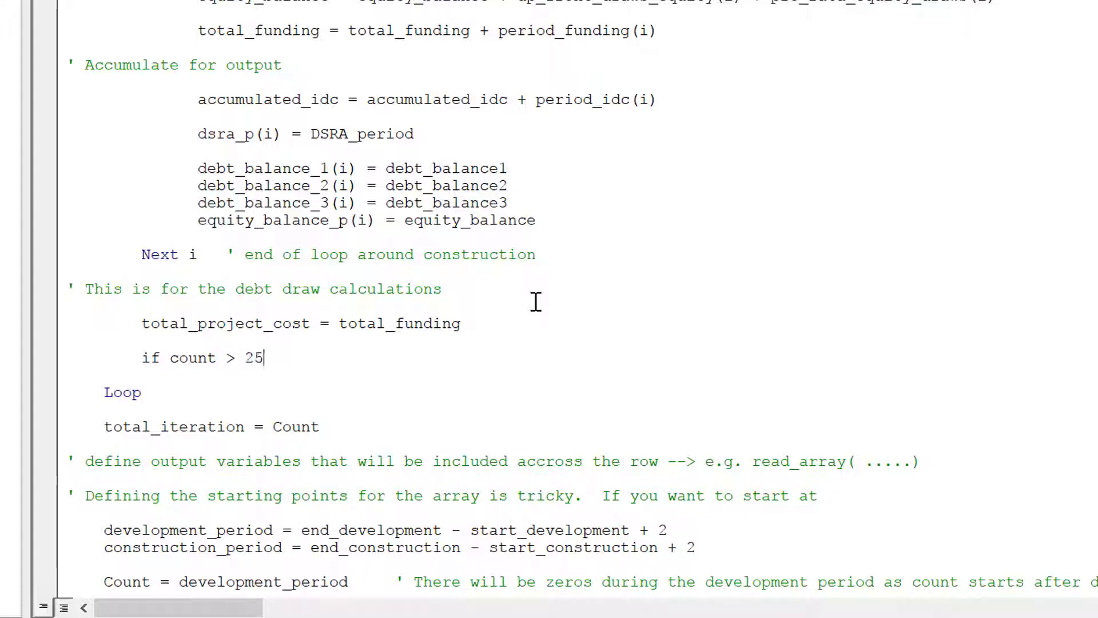
text( then ext)
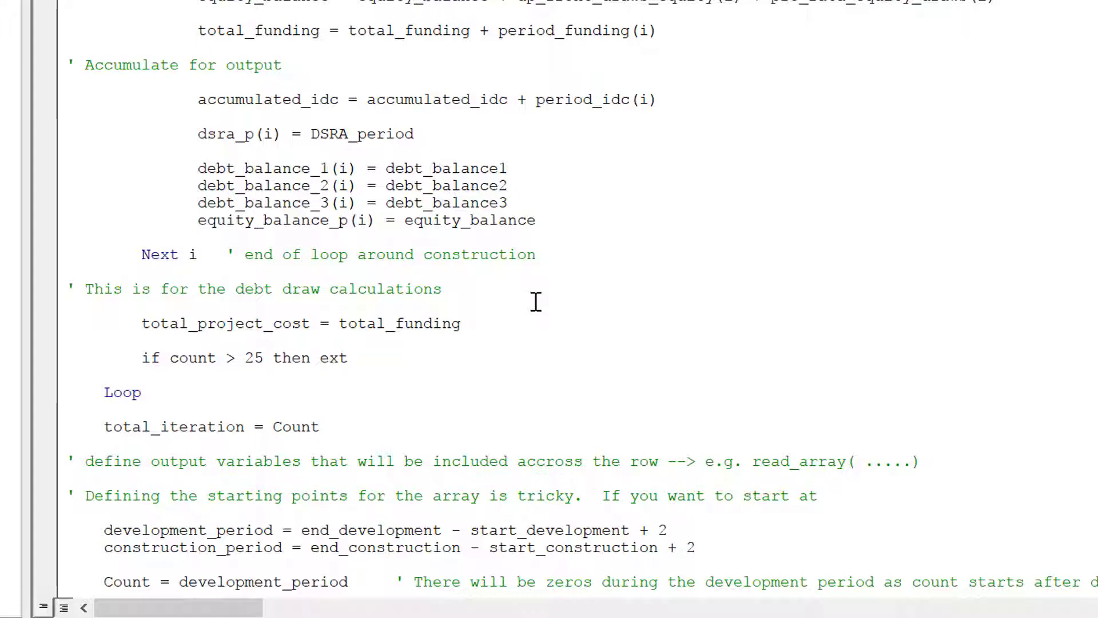
key(BackSpace)
text(it)
text( function)
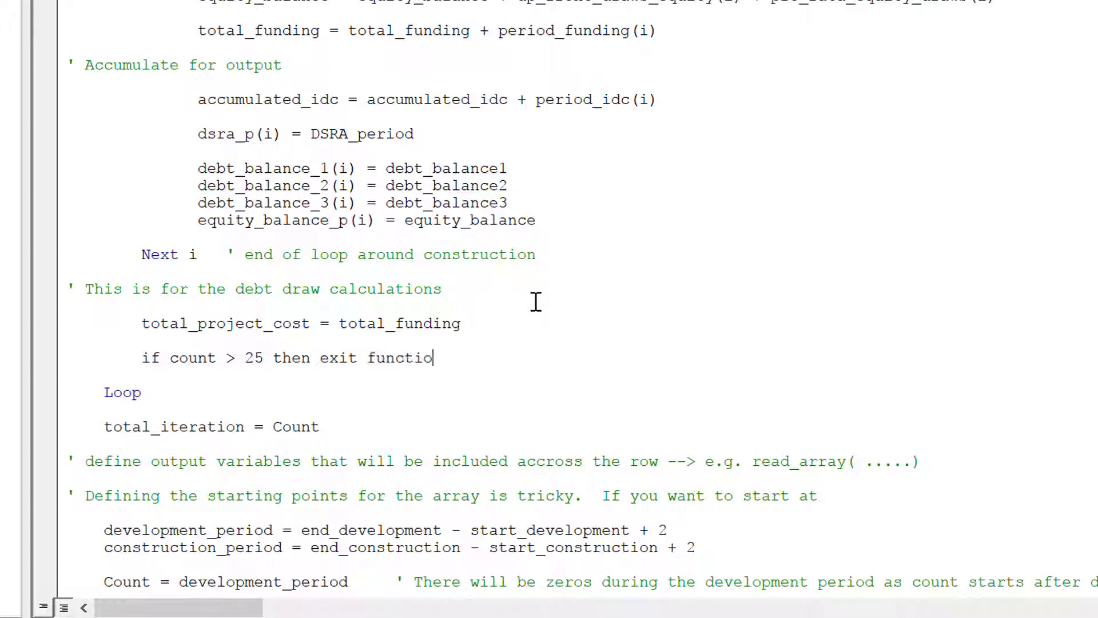
key(Up)
Change the development_period and construction_period offsets from + 2 to + 1.
key(Home)
key(Down)
key(Down)
key(Down)
key(Down)
key(Down)
key(Down)
key(Down)
key(Down)
key(Down)
key(Down)
key(Down)
key(Down)
key(Down)
key(Down)
key(Down)
key(Down)
key(Down)
key(Down)
key(Down)
key(Down)
key(Down)
key(Down)
key(Down)
key(Down)
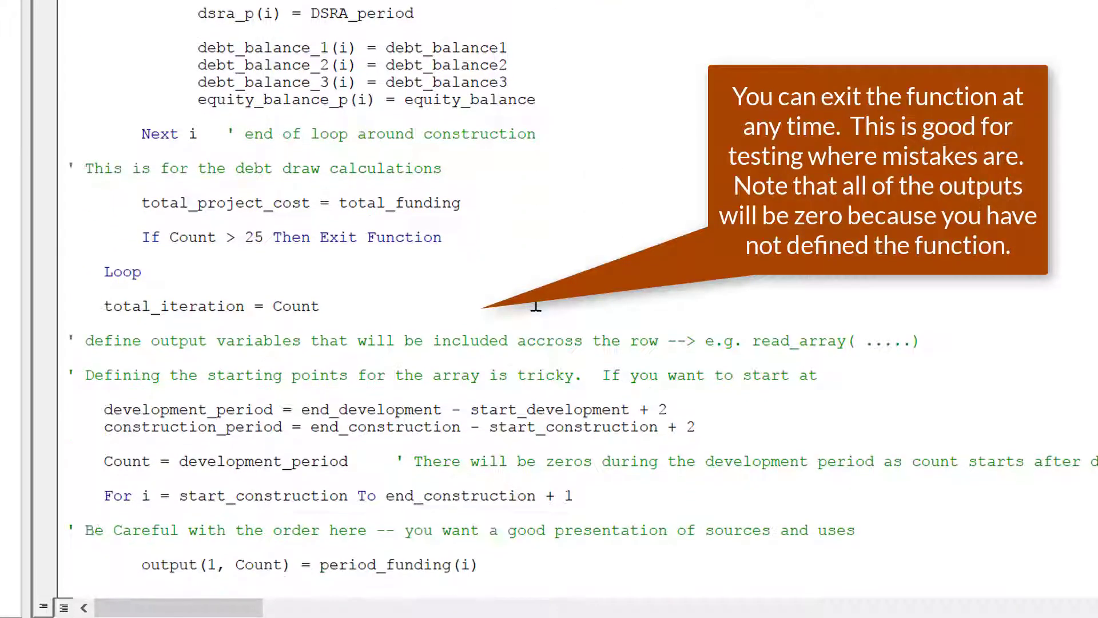
key(Up)
key(Up)
key(Up)
key(Up)
key(Up)
key(Up)
key(Up)
key(Up)
key(Up)
key(Up)
key(Up)
key(Up)
key(Up)
key(Up)
key(Up)
key(Up)
key(Up)
key(Up)
key(Up)
key(Up)
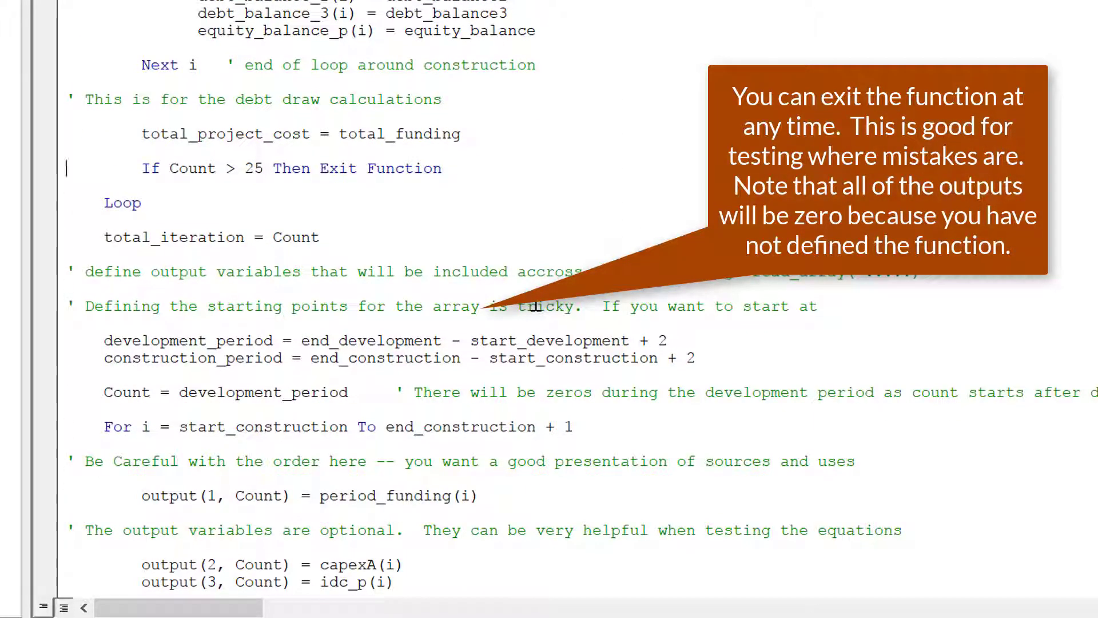
key(Down)
key(Down)
key(Down)
key(Down)
key(Down)
key(Down)
key(Down)
key(Down)
key(Down)
key(Down)
key(Down)
key(Down)
key(Down)
key(Down)
key(Down)
key(Down)
key(Down)
key(Down)
key(Down)
key(Down)
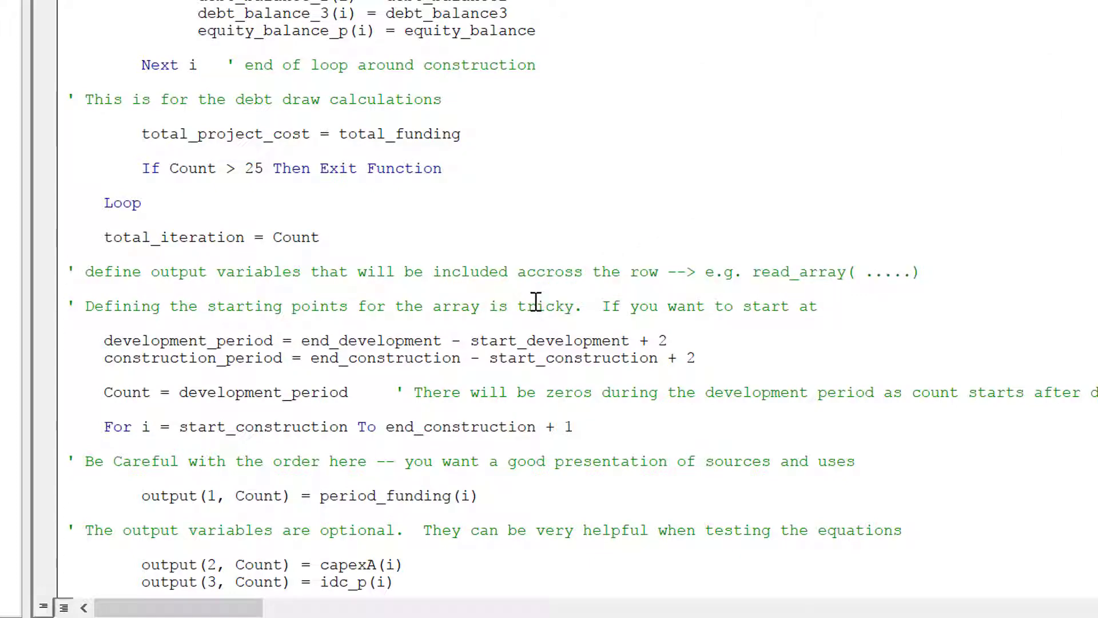
key(Down)
key(Down)
key(Down)
key(Down)
key(Down)
key(Up)
key(Up)
key(Up)
key(Up)
key(Up)
key(Up)
key(Up)
key(Up)
key(Up)
key(Up)
key(Up)
key(Up)
key(Up)
key(Up)
key(Up)
key(Up)
key(Up)
key(Up)
key(Up)
key(Up)
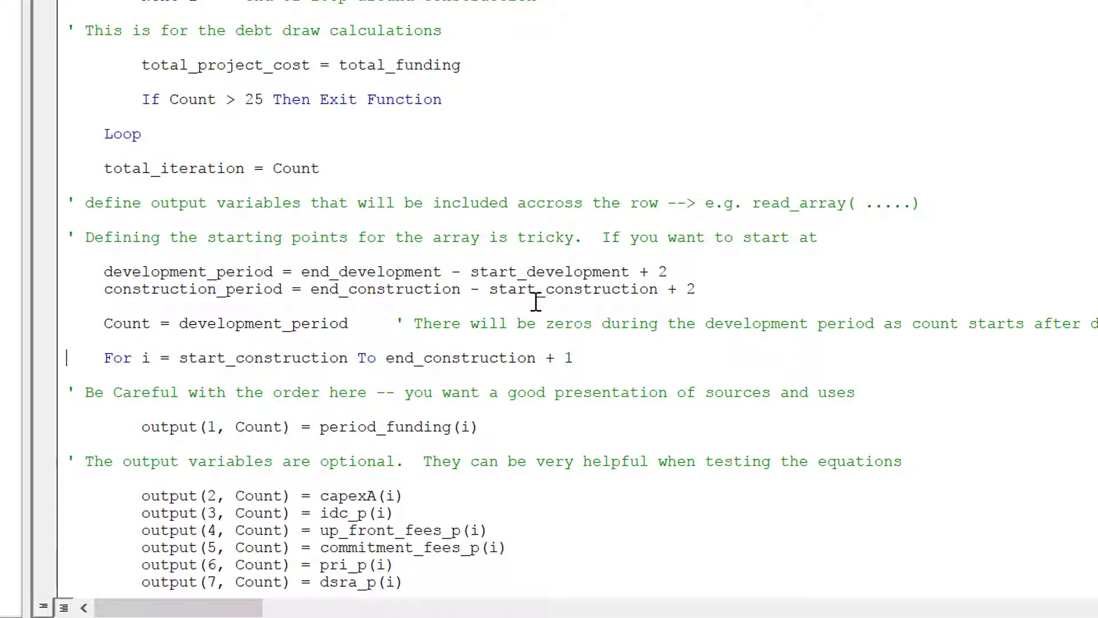
key(Up)
key(Up)
key(Down)
key(Down)
key(Down)
key(Down)
key(Down)
key(Down)
key(Down)
key(Down)
key(Down)
key(Down)
key(Delete)
text(1)
key(Down)
key(BackSpace)
text(1)
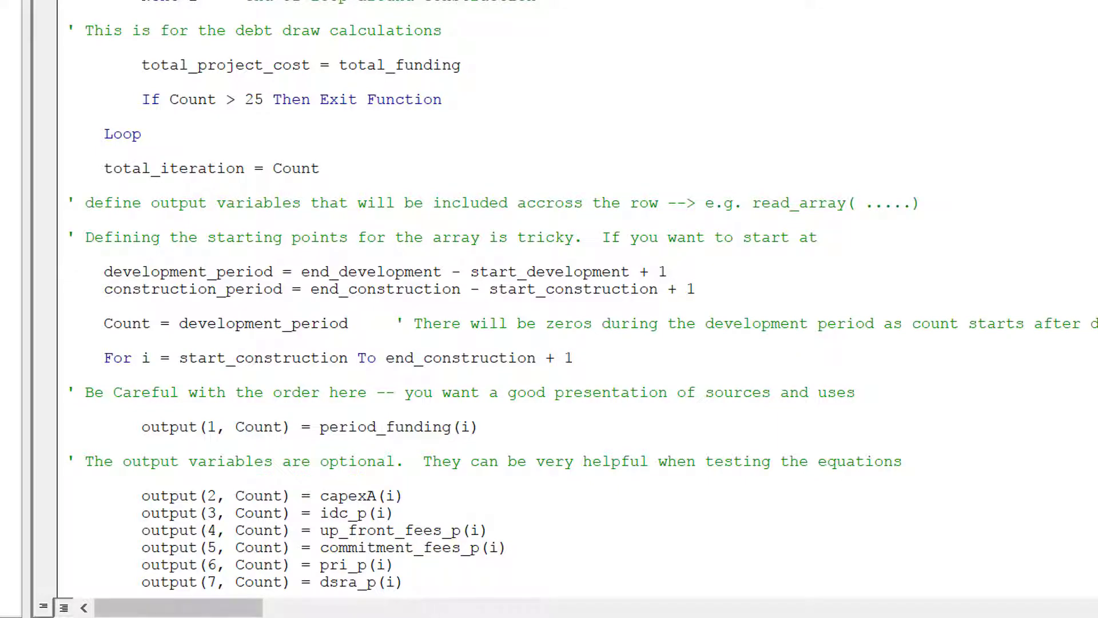
mouse_move(229, 617)
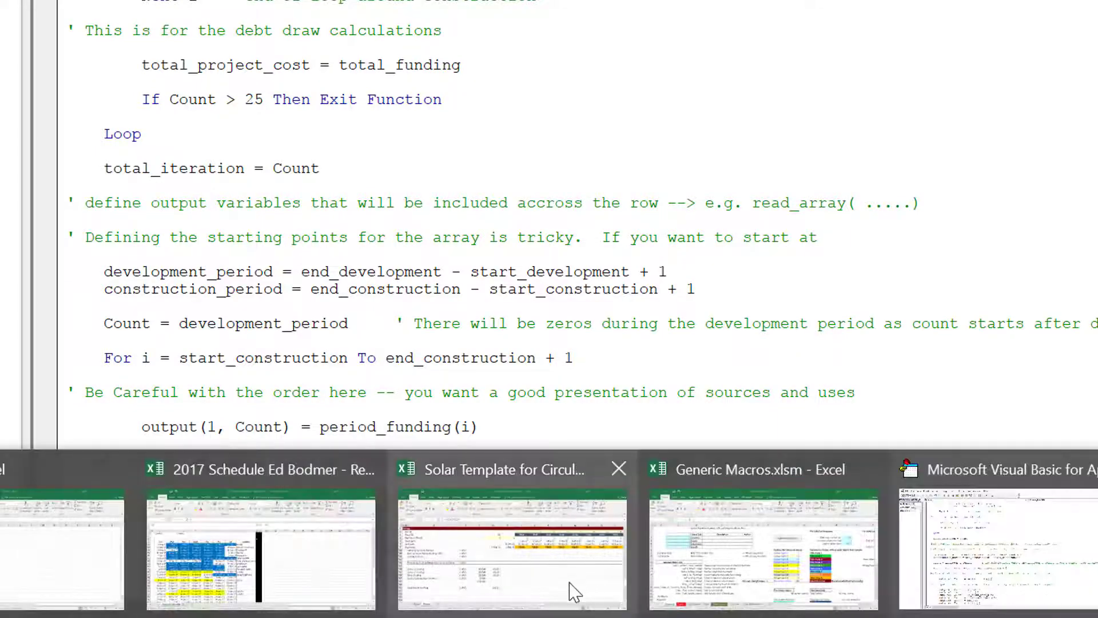
click(569, 589)
key(Down)
key(Down)
key(Down)
key(Down)
key(Down)
key(Down)
key(Down)
key(Down)
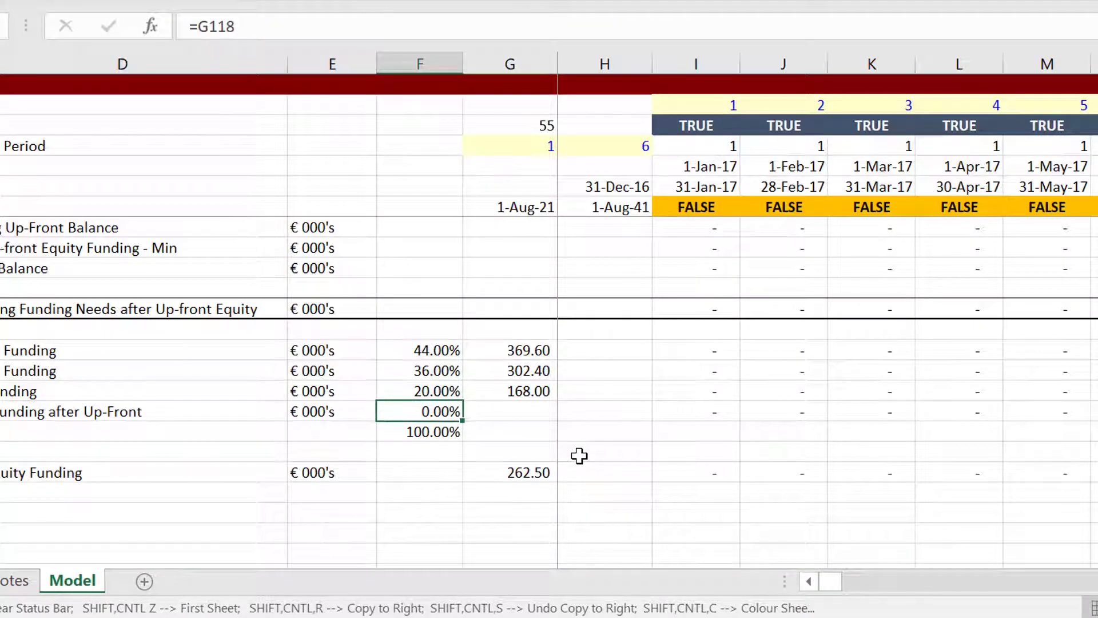
key(Left)
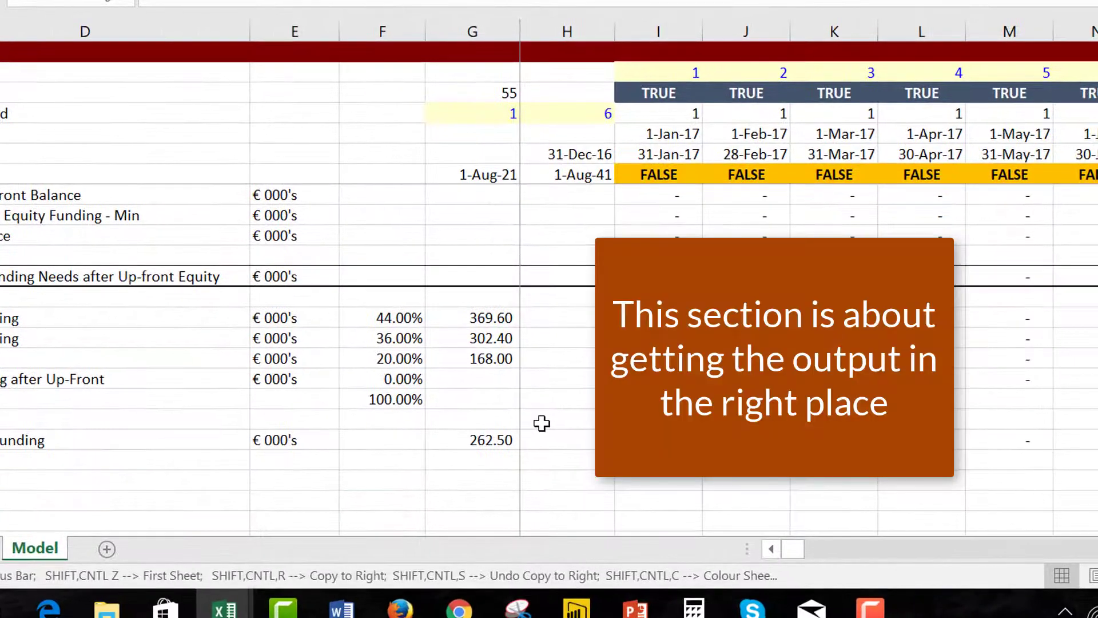
scroll(542, 423, down, 3)
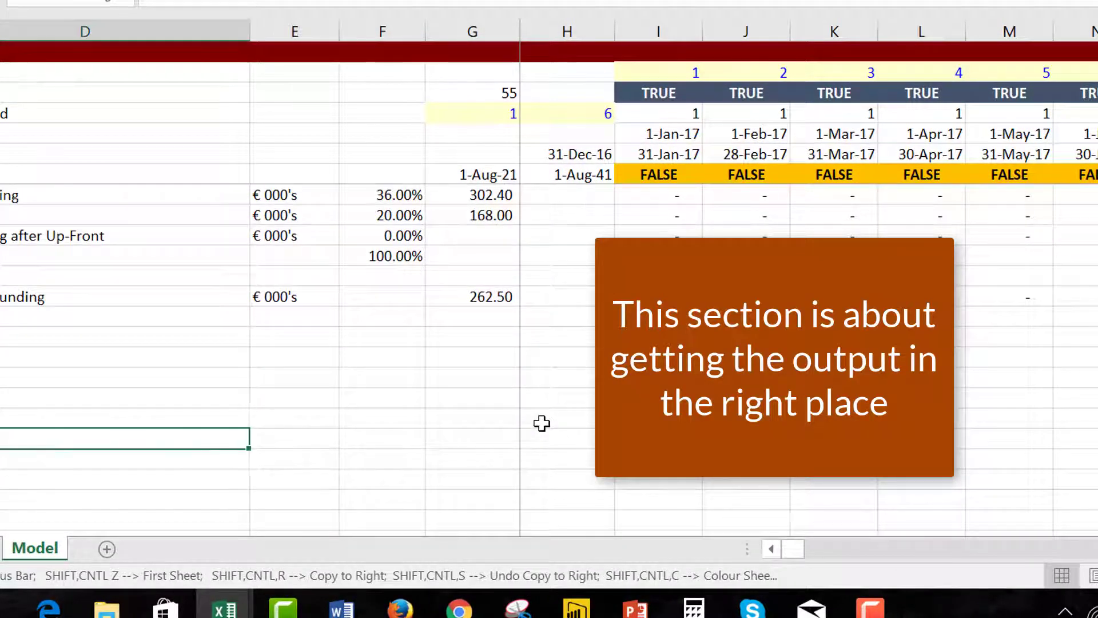
key(Right)
key(Right)
key(Right)
key(Right)
key(Right)
key(Right)
key(Left)
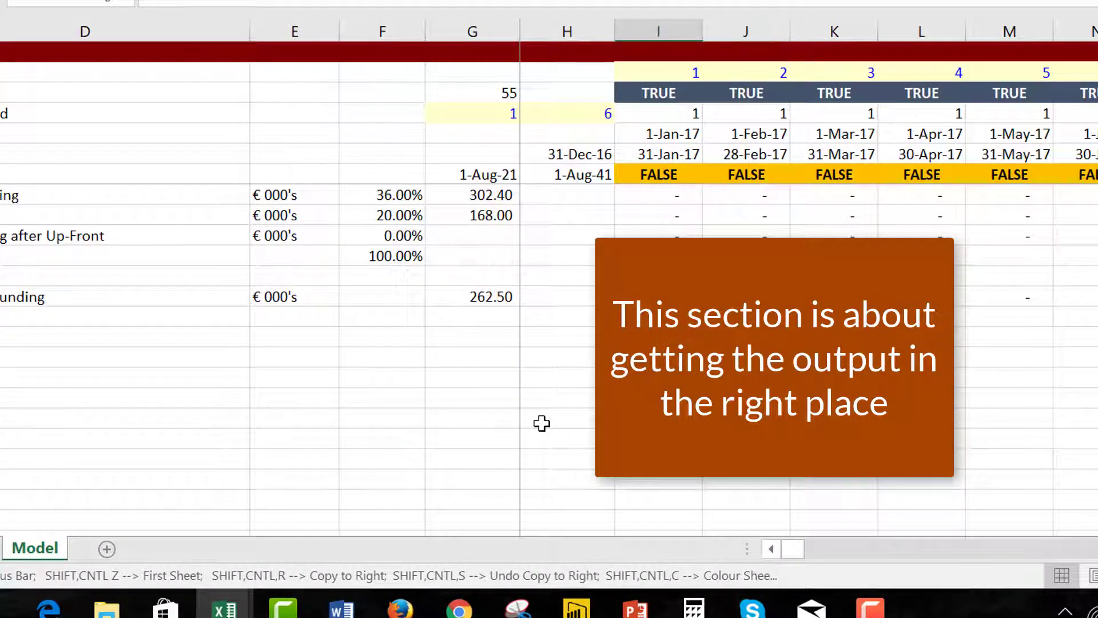
key(shift+Down)
key(shift+Down)
key(Up)
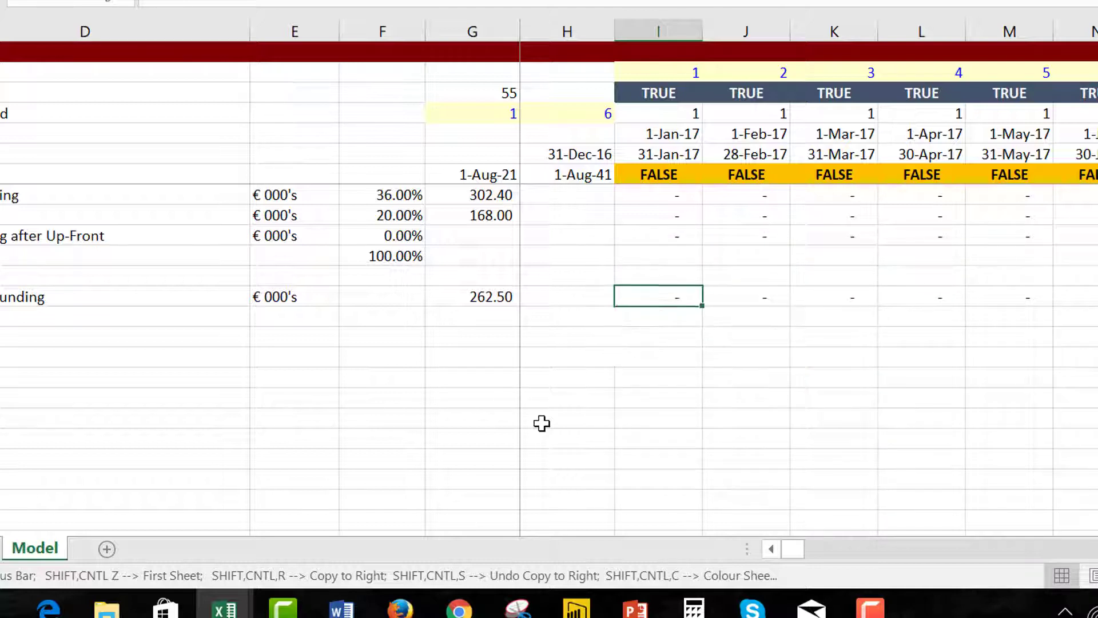
key(Down)
key(Down)
key(Down)
key(shift+Down)
key(shift+Down)
key(shift+Down)
key(shift+Down)
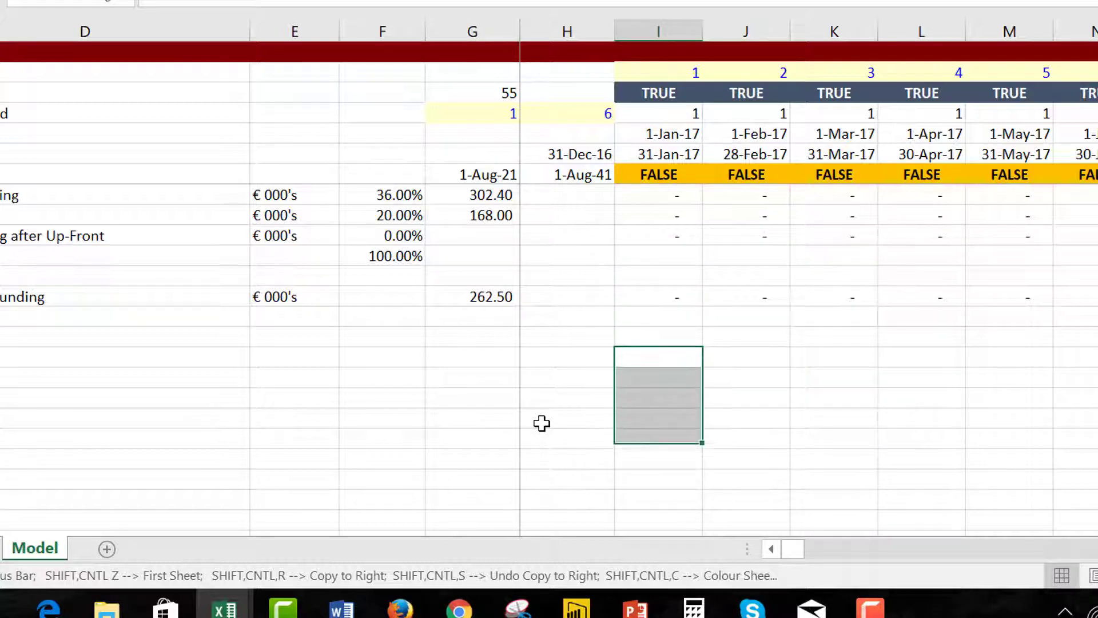
key(shift+Right)
key(shift+Right)
key(shift+Right)
key(shift+Right)
key(shift+Right)
key(shift+Right)
key(shift+Right)
key(shift+Right)
key(shift+Right)
key(shift+Right)
key(shift+Right)
key(shift+Right)
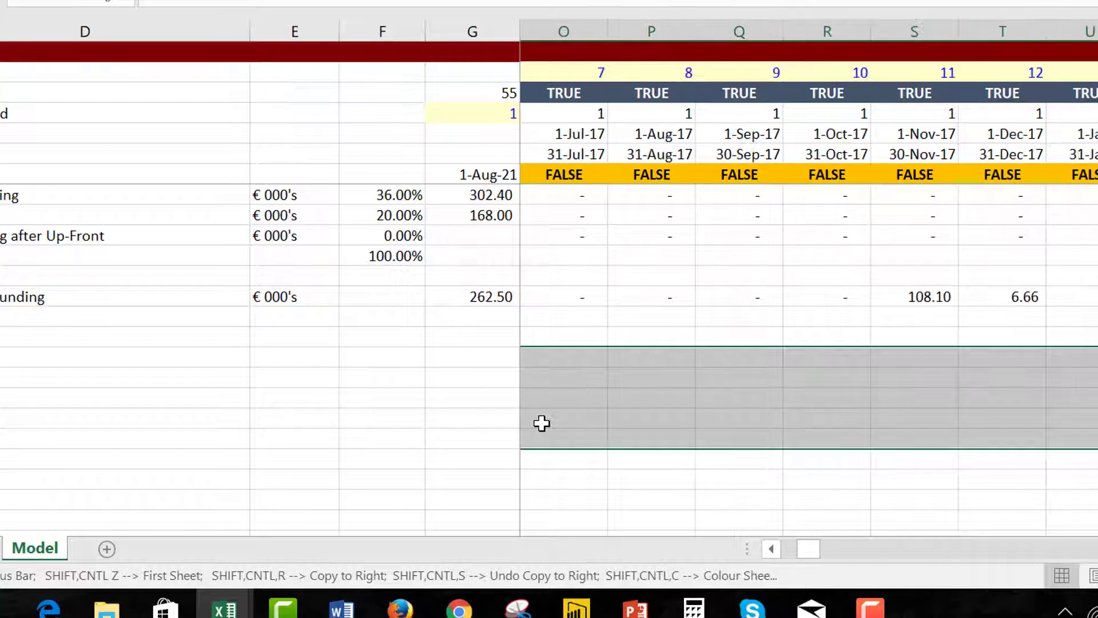
key(shift+Right)
key(shift+Right)
key(shift+Right)
key(shift+Right)
key(shift+Right)
key(shift+Right)
key(shift+Right)
key(shift+Right)
key(shift+Right)
key(shift+Right)
key(shift+Right)
key(shift+Right)
key(shift+Right)
key(shift+Right)
key(shift+Right)
key(shift+Right)
key(shift+Right)
key(shift+Right)
key(shift+Right)
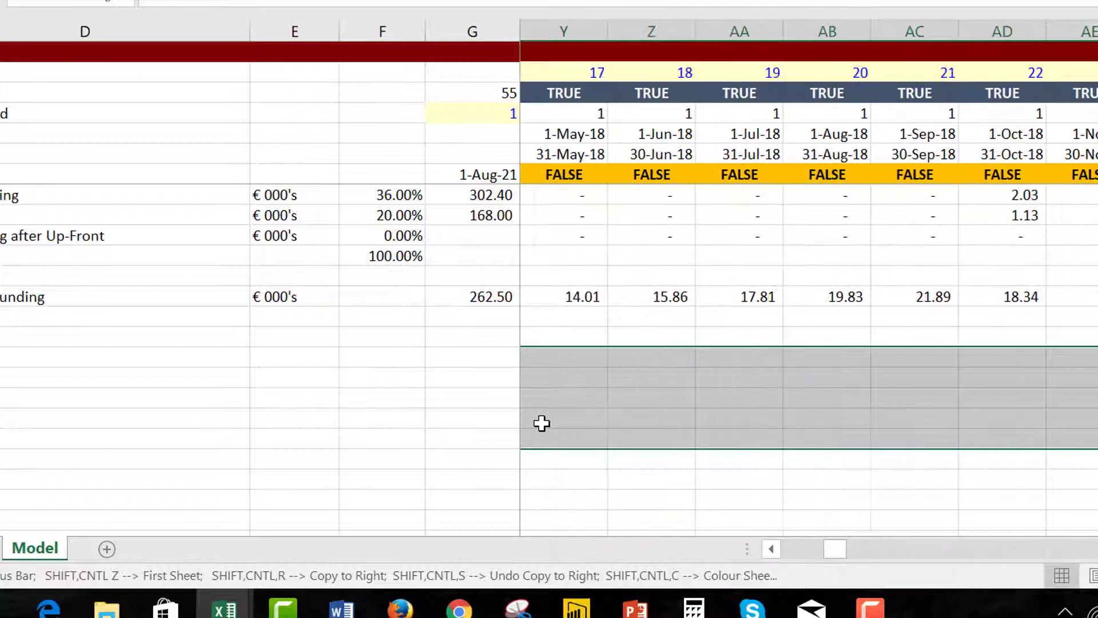
key(shift+Right)
key(shift+Right)
key(shift+Right)
key(shift+Right)
key(shift+Right)
key(shift+Right)
key(shift+Right)
key(shift+Right)
key(shift+Right)
key(shift+Right)
key(shift+Right)
key(shift+Right)
key(shift+Right)
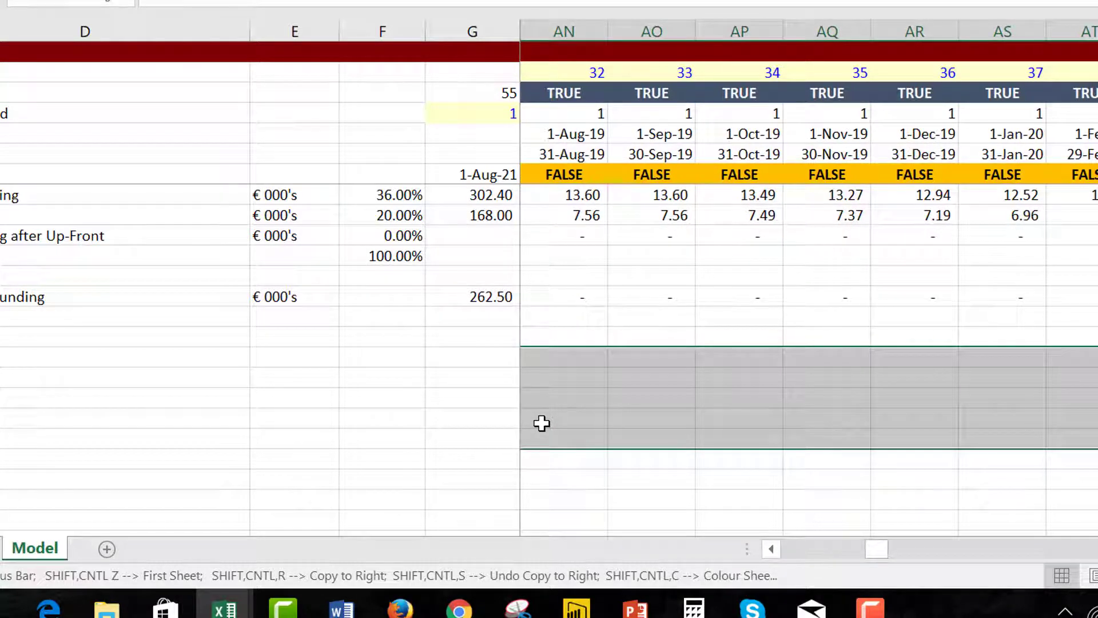
key(shift+Right)
key(shift+Right)
key(shift+Right)
key(shift+Right)
key(shift+Right)
key(Home)
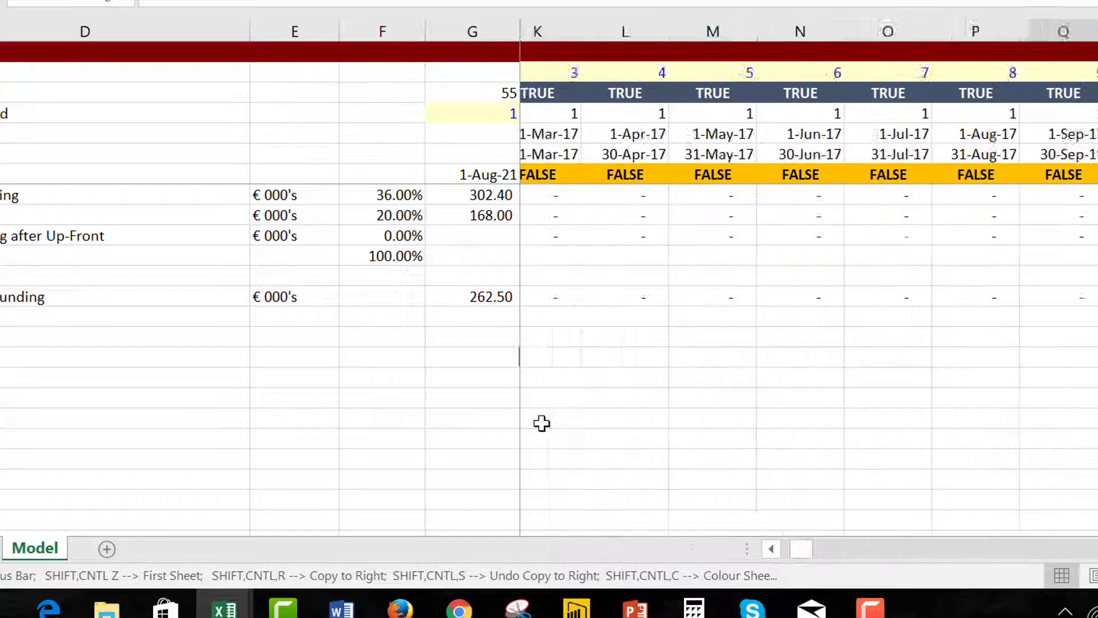
key(Right)
key(Right)
key(Right)
key(Right)
key(Right)
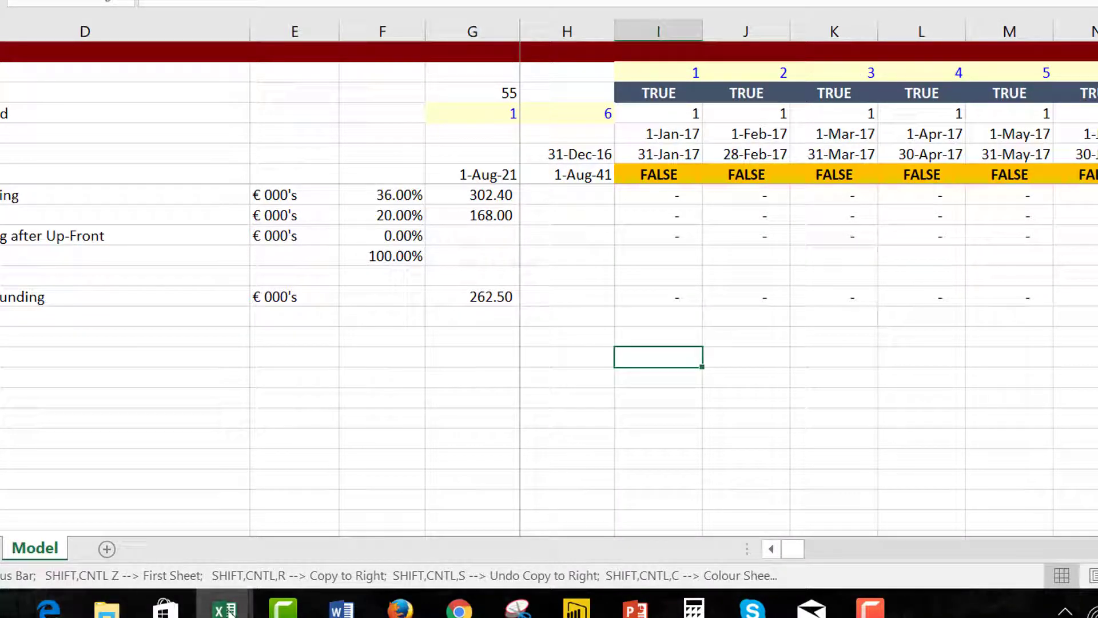
mouse_move(229, 611)
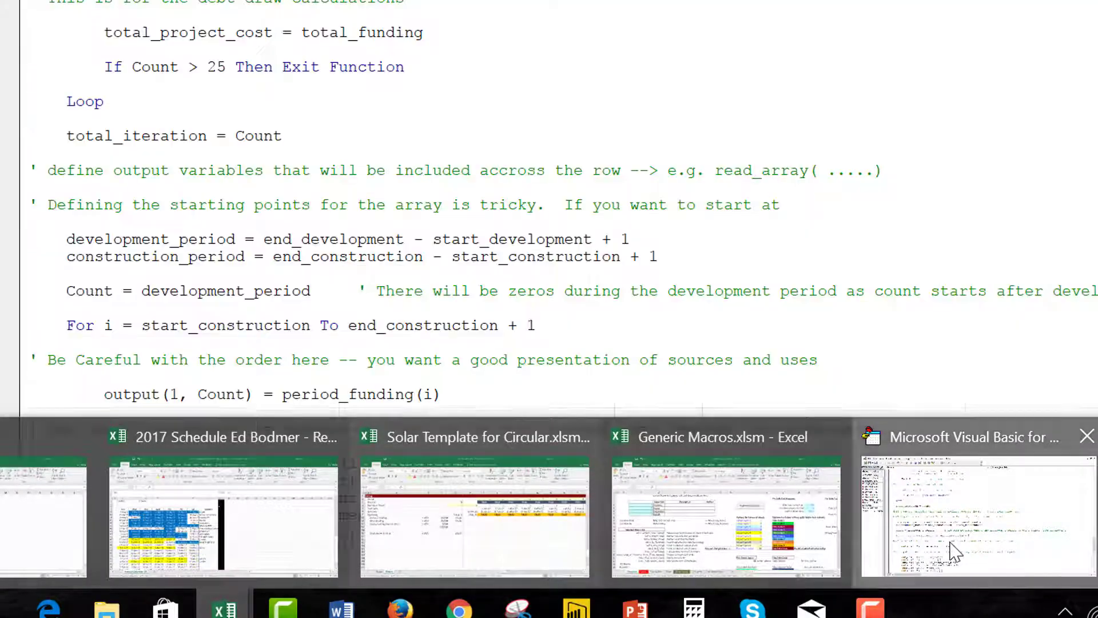
Review the output loop: Count from development_period, For i from start_construction, and output assignments.
click(952, 552)
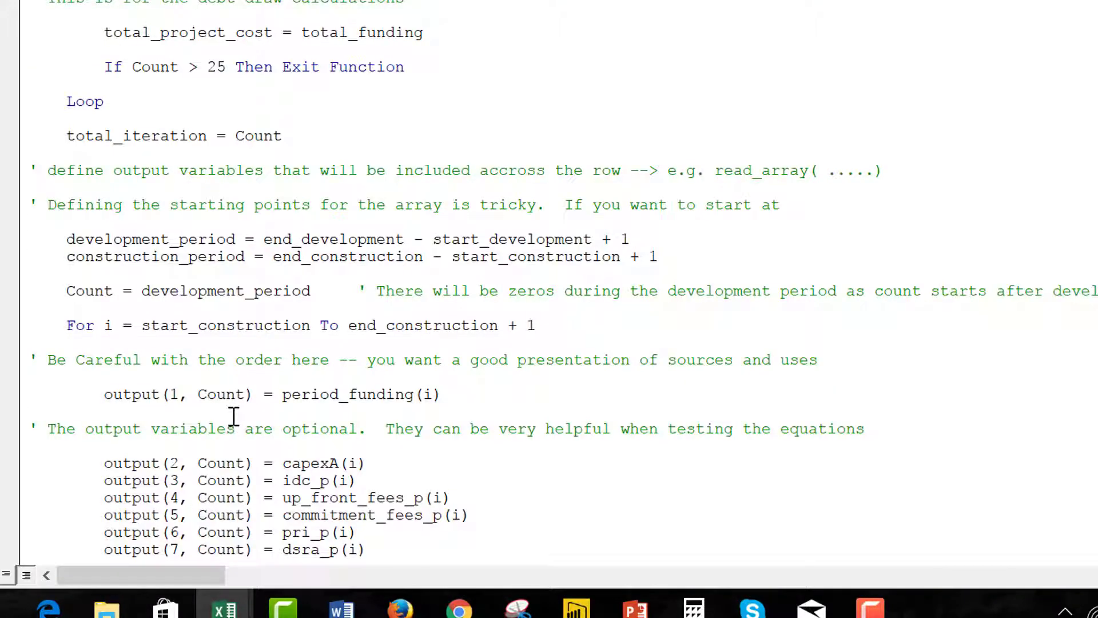
key(Down)
key(Down)
key(Down)
key(Down)
key(Down)
key(Down)
key(Down)
key(Down)
key(Up)
key(Up)
key(Up)
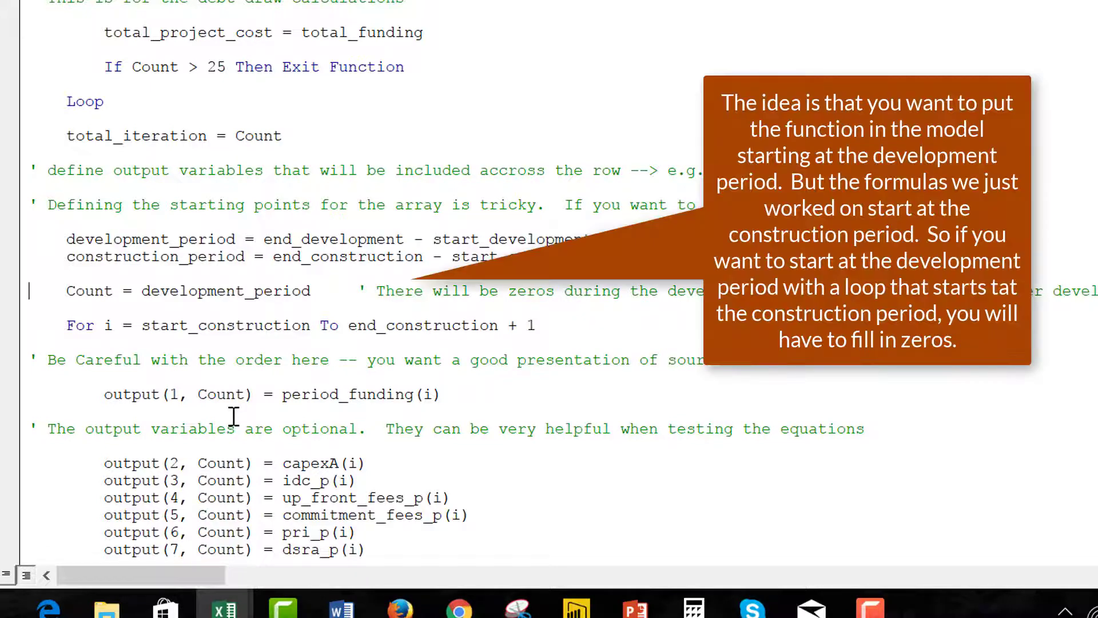
key(Down)
key(Down)
key(Down)
key(Down)
key(Down)
key(Down)
key(Right)
key(Right)
key(Right)
key(Right)
key(Right)
key(Right)
key(Right)
key(Right)
key(Right)
key(Right)
key(Right)
key(Right)
key(Right)
key(Down)
key(Down)
key(Down)
key(Down)
key(Down)
key(Down)
key(Down)
key(Down)
key(Down)
key(Down)
key(Down)
key(Down)
key(Down)
key(Down)
key(Down)
key(Down)
key(Down)
key(Down)
key(Down)
key(Down)
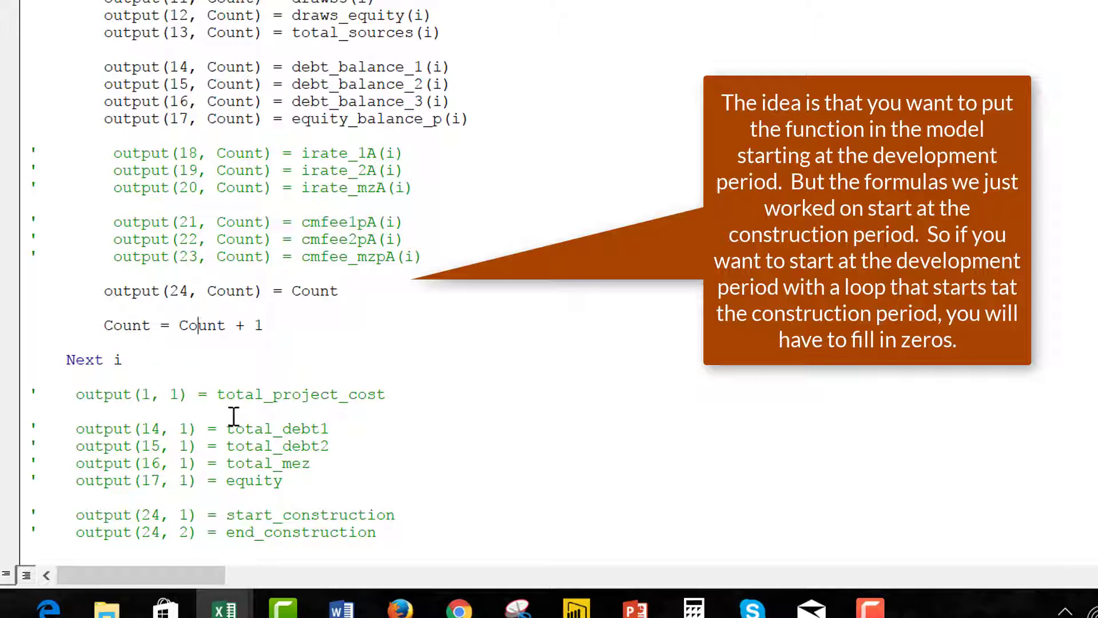
key(Home)
key(Up)
key(Up)
key(Up)
key(Up)
key(Up)
key(Up)
key(Up)
key(Up)
key(Up)
key(Up)
key(Up)
key(Up)
key(Up)
key(Up)
key(Up)
key(Up)
key(Up)
key(Up)
key(Up)
key(Up)
key(Up)
key(Up)
key(Up)
key(Up)
key(Up)
key(Up)
key(Up)
key(Up)
key(Up)
key(Up)
key(Up)
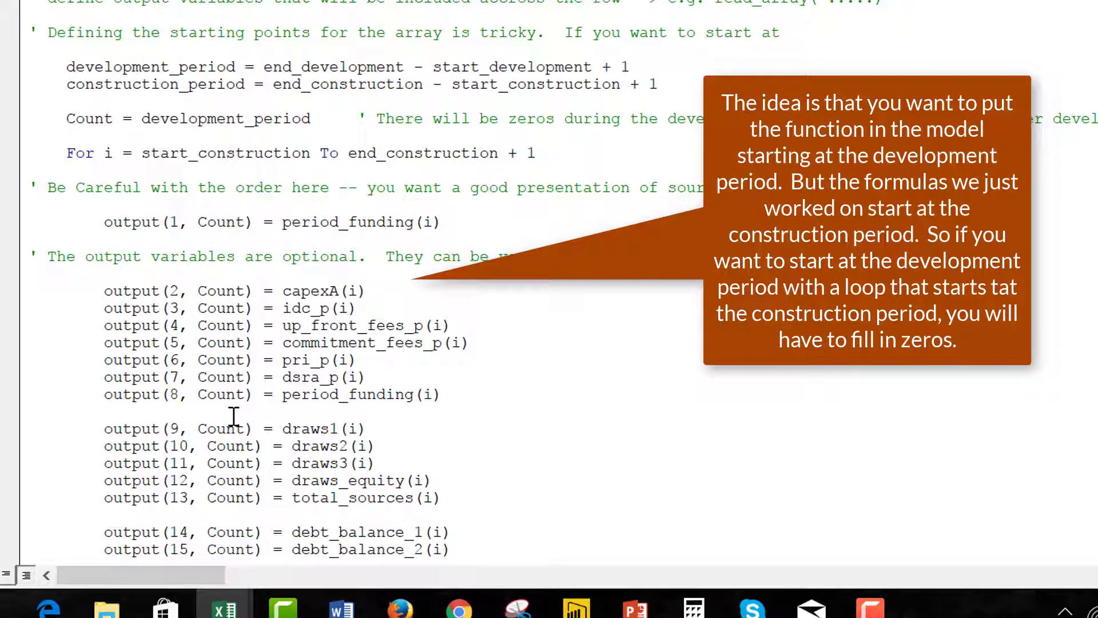
key(Down)
key(Down)
key(Down)
key(Down)
key(Down)
key(Down)
key(Down)
key(Down)
key(Down)
key(Down)
key(Down)
key(Down)
key(Down)
key(Down)
key(Down)
key(Down)
key(Right)
key(Down)
key(Down)
key(Right)
key(Right)
key(Right)
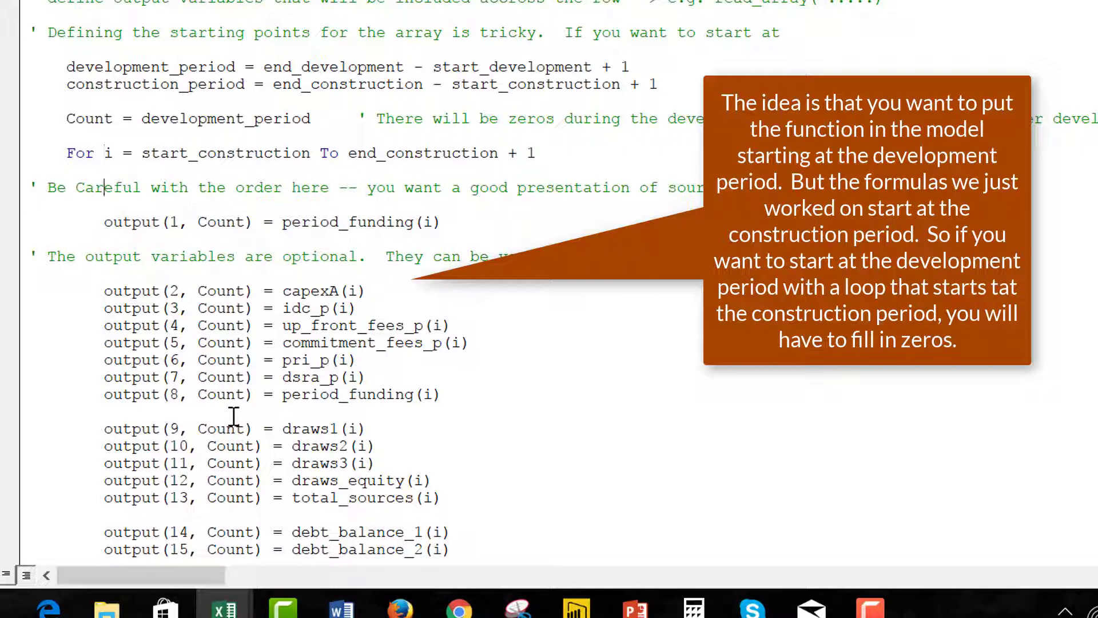
Duplicate the capexA output(2) line directly beneath itself in the output block.
key(Down)
key(Down)
key(Down)
key(Down)
key(Down)
key(Down)
key(Down)
key(Down)
key(Down)
key(Down)
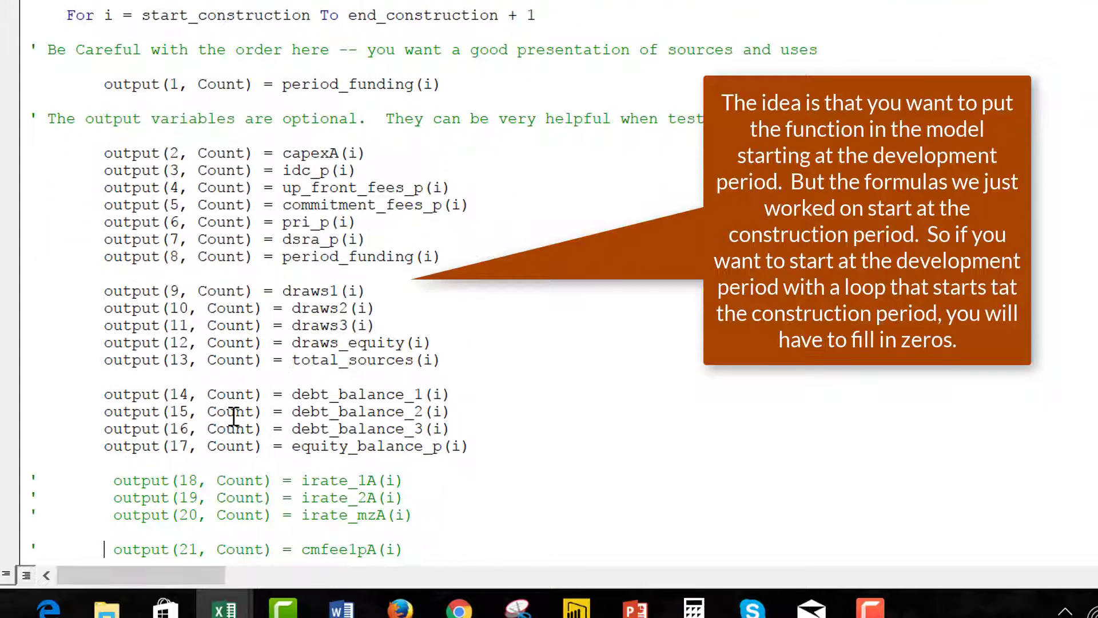
key(Up)
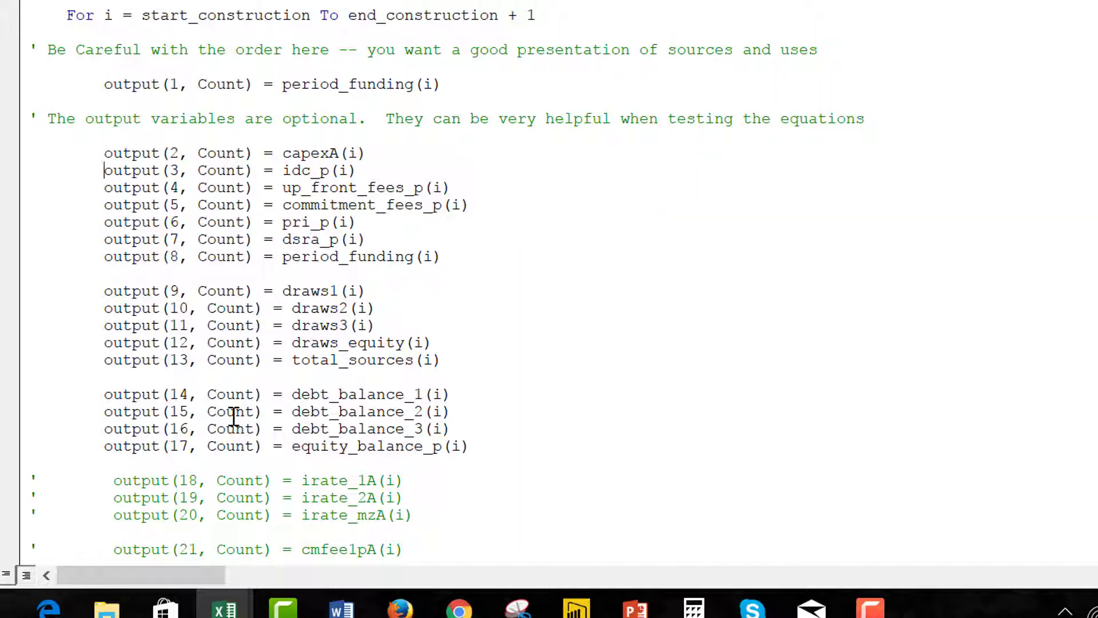
key(Return)
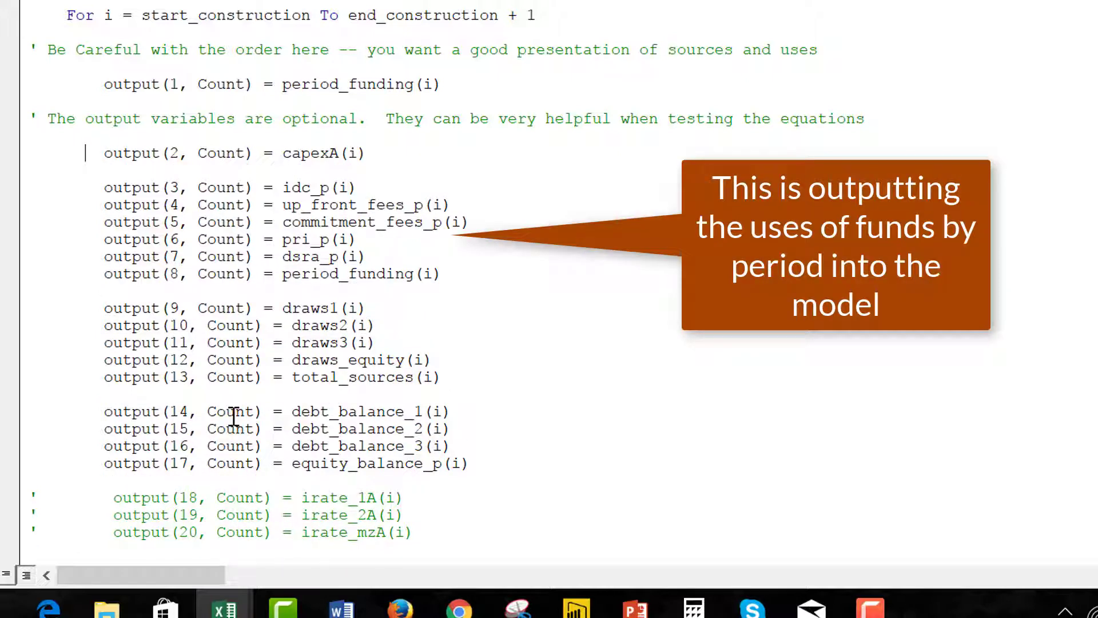
key(Left)
key(Left)
key(Left)
key(Left)
key(Left)
key(shift+End)
key(ctrl+c)
key(Down)
key(ctrl+v)
key(Return)
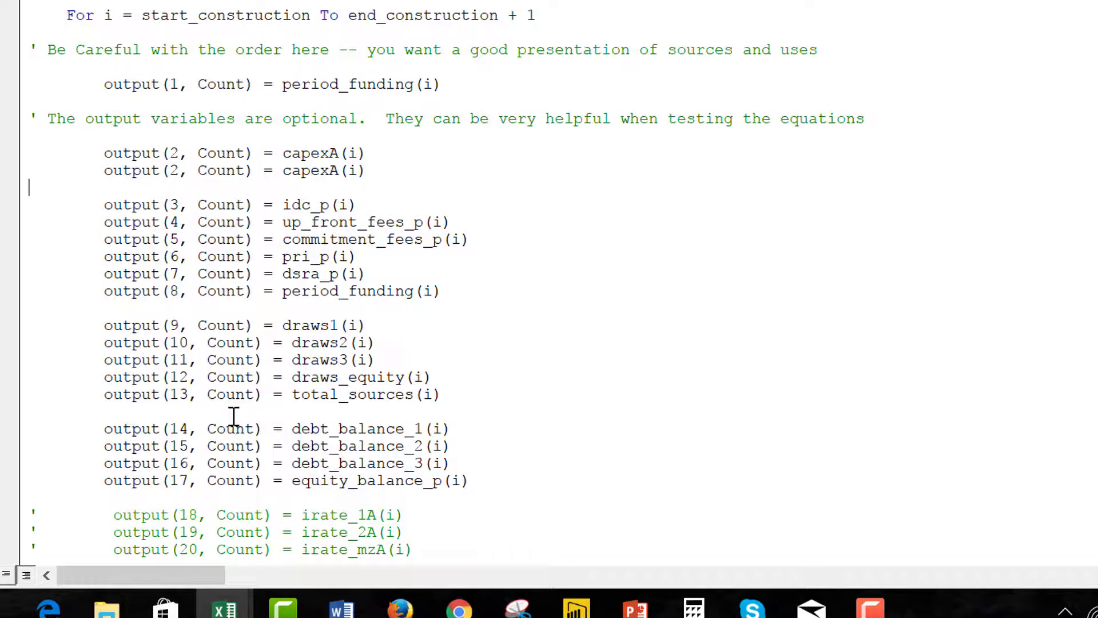
key(BackSpace)
key(Up)
key(Right)
key(Left)
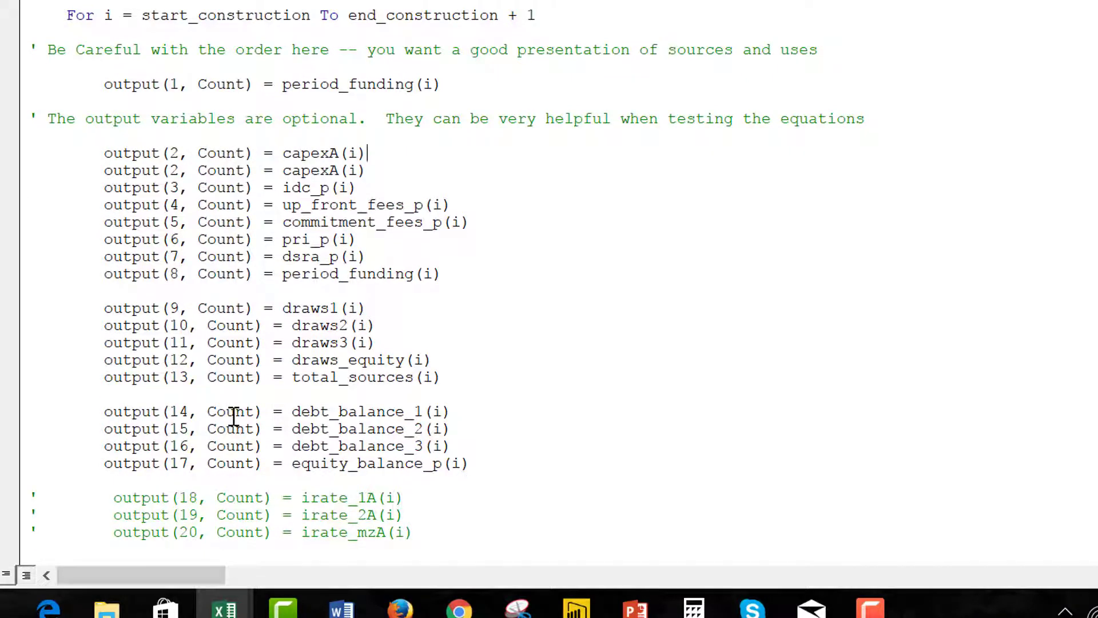
key(Right)
key(Right)
key(Right)
key(Right)
key(Right)
key(Right)
key(Right)
key(Right)
Change the copied line's row index to 3 and the idc_p line's index to 4.
key(BackSpace)
text(3)
key(BackSpace)
text(4)
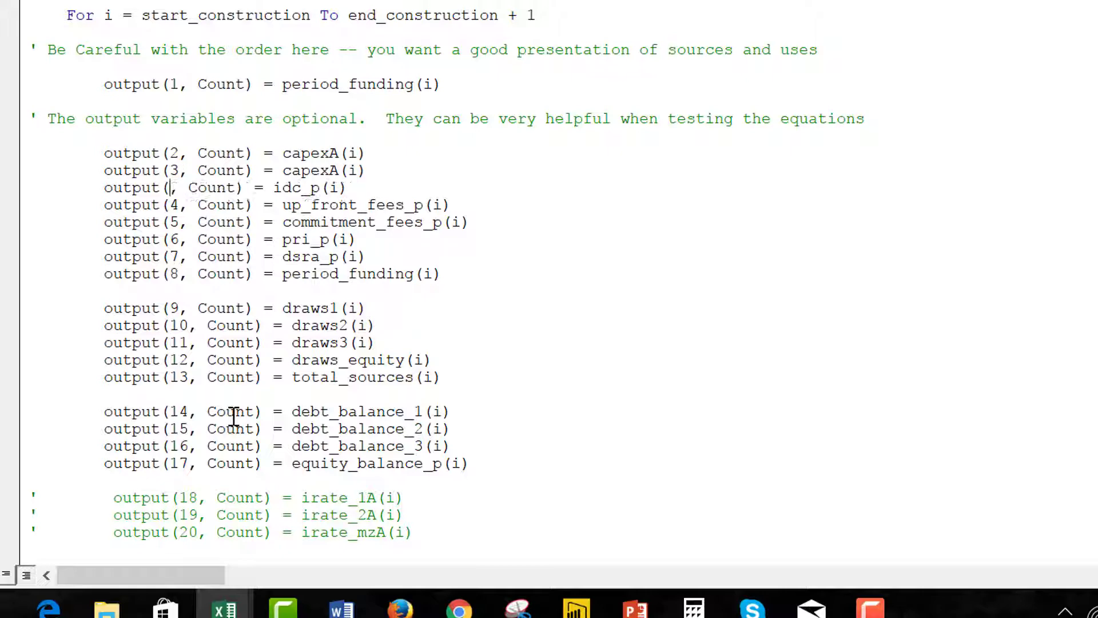
scroll(233, 416, up, 20)
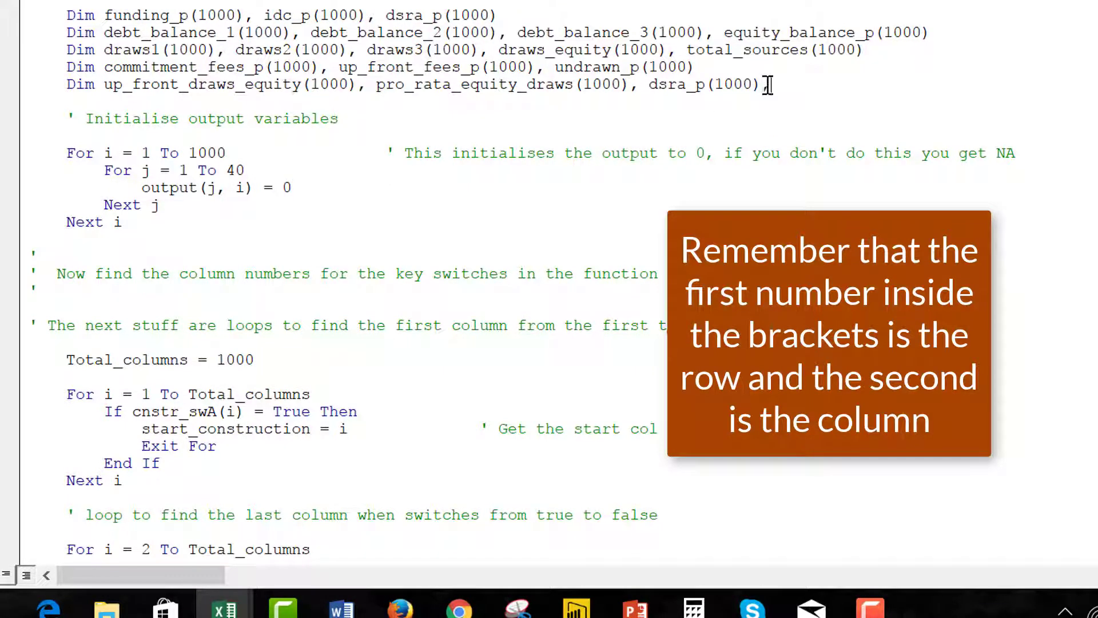
Append a dev_fees_p(1000) array to the last Dim declaration line.
text(dev_)
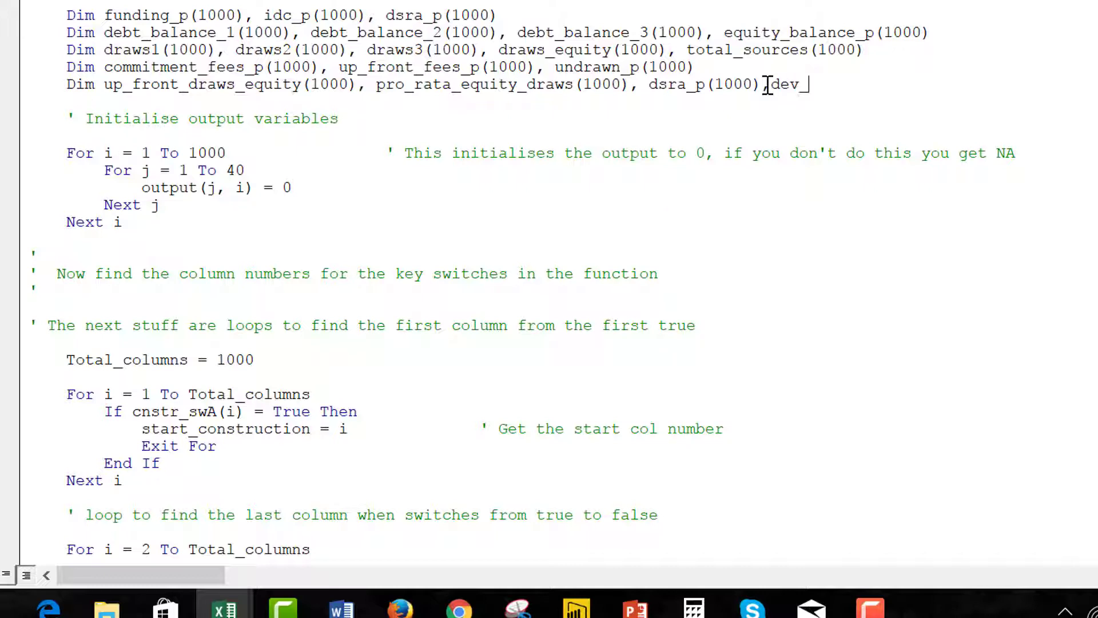
text(fees()
text(p(1000))
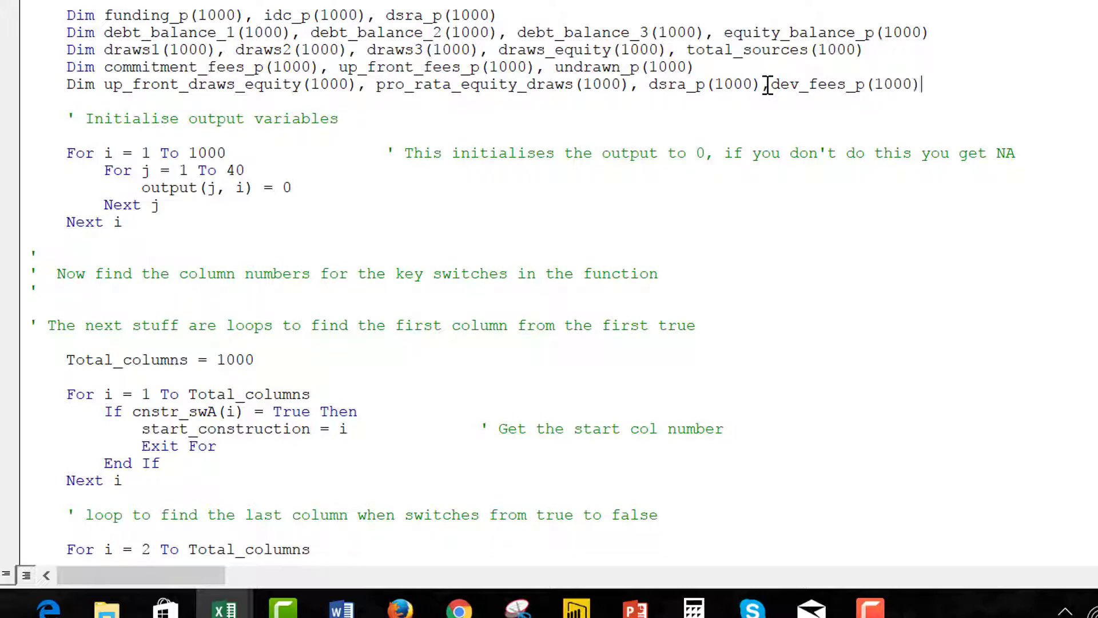
key(Down)
key(Down)
key(Down)
key(Down)
key(Down)
key(Down)
key(Down)
key(Down)
key(Down)
key(Down)
key(Down)
key(Down)
key(Down)
key(Down)
key(Down)
key(Down)
key(Down)
key(Down)
key(Down)
key(Down)
key(Down)
key(Down)
key(Down)
key(Down)
key(Down)
key(Down)
key(Down)
key(Down)
key(Down)
key(Down)
key(Down)
key(Down)
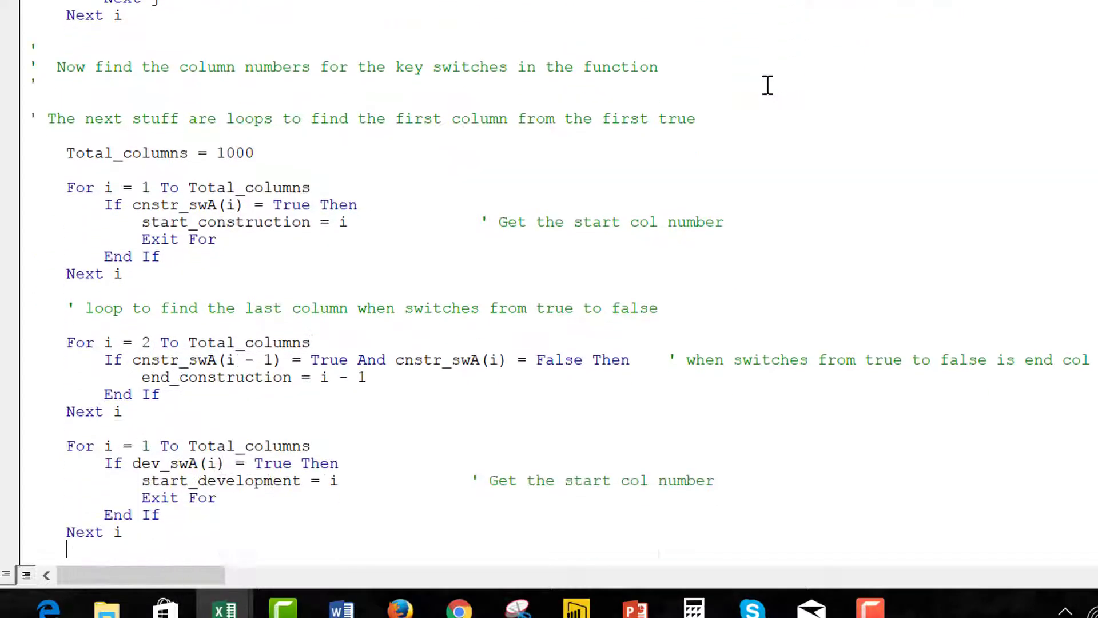
key(Down)
key(Down)
key(Down)
key(Down)
key(Down)
key(Down)
key(Down)
key(Down)
key(Down)
key(Down)
key(Down)
key(Down)
key(Down)
key(Down)
key(Down)
key(Down)
key(Down)
key(Down)
key(Down)
key(Down)
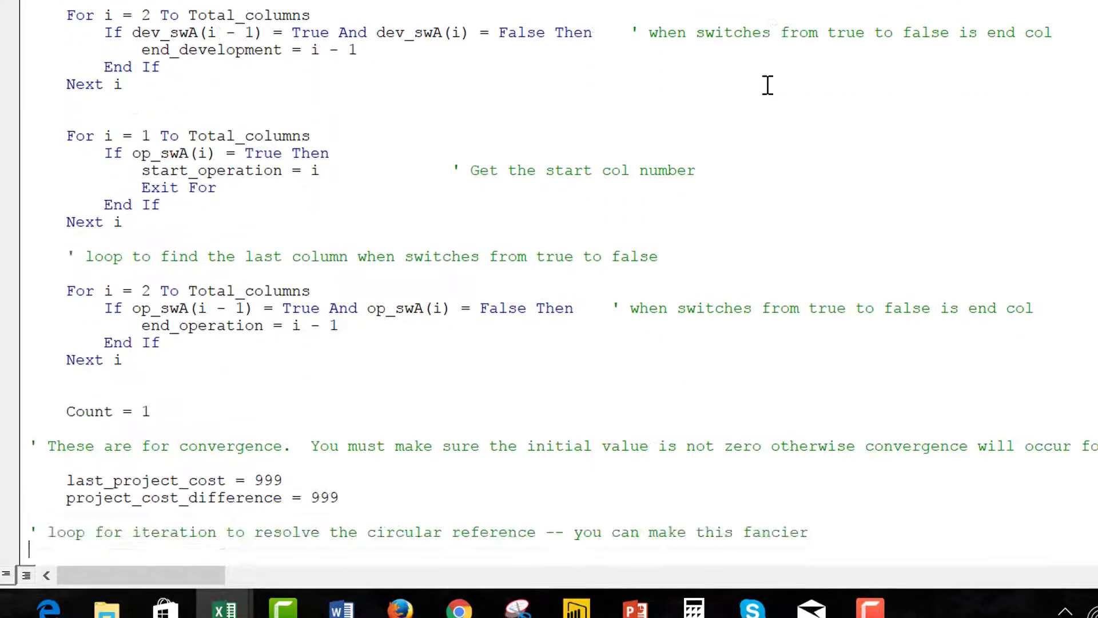
key(Up)
key(Up)
key(Up)
key(Up)
key(Down)
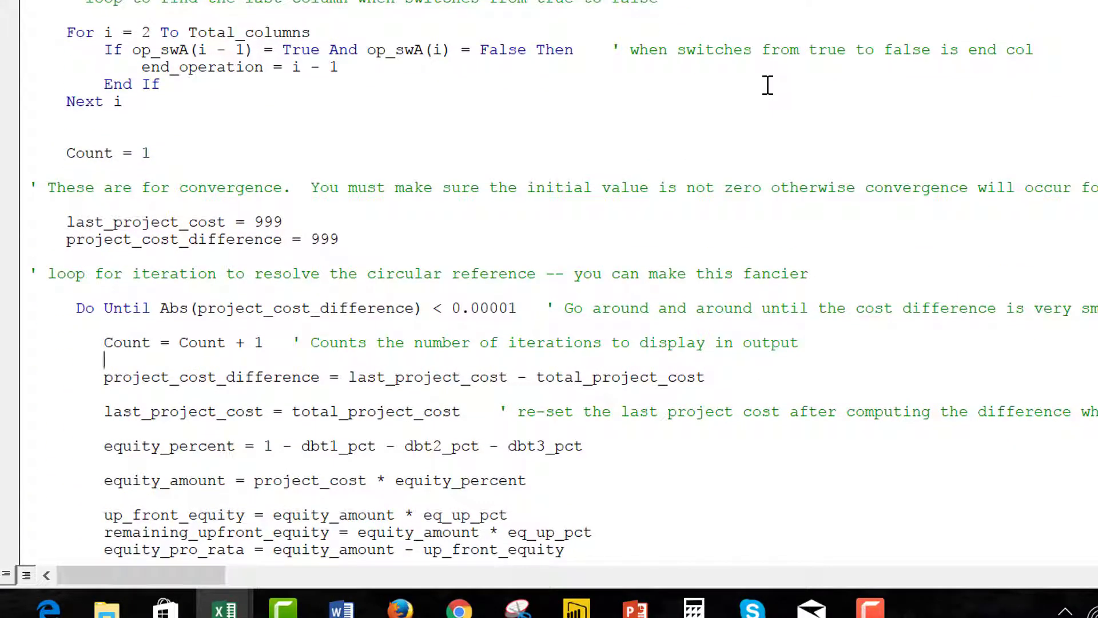
key(Down)
key(Down)
key(Down)
key(Down)
key(Down)
key(Down)
key(Down)
key(Down)
key(Down)
key(Down)
key(Down)
key(Down)
key(Down)
key(Down)
key(Down)
key(Down)
key(Down)
key(Down)
key(Down)
key(Down)
key(Down)
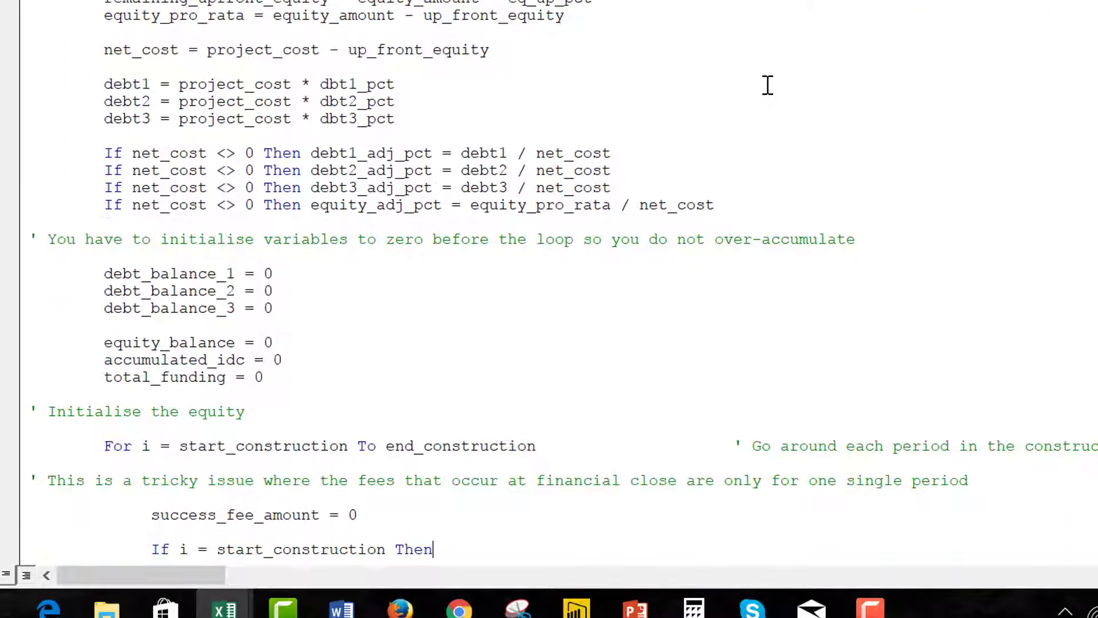
key(Down)
key(Down)
key(Down)
key(Down)
key(Down)
key(Down)
key(Down)
key(Down)
key(Down)
key(Down)
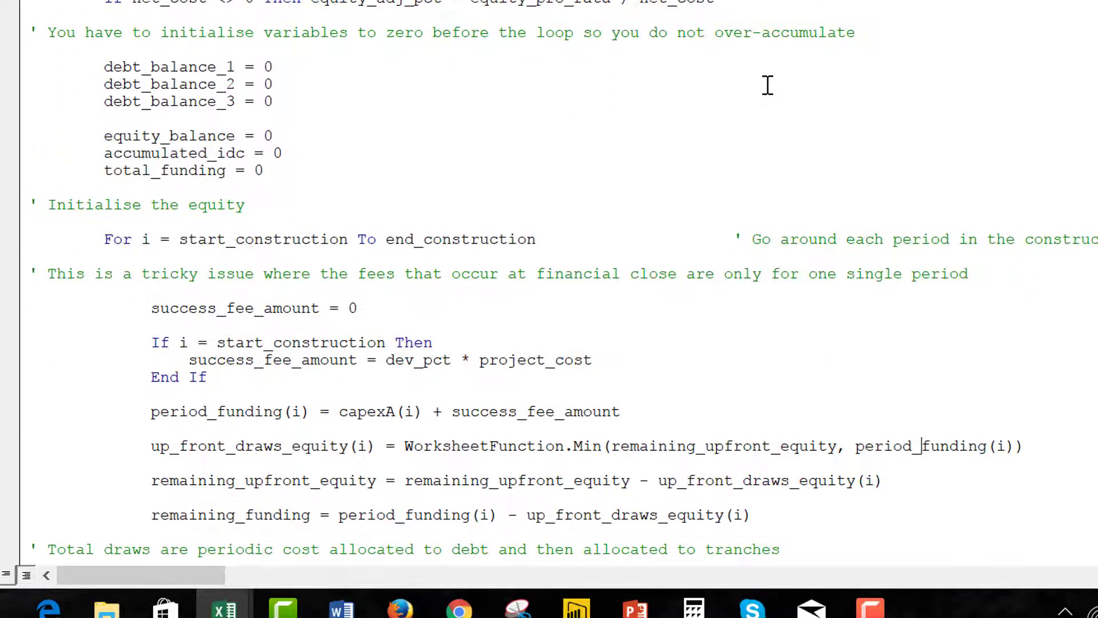
Add the line dev_fees_p(i) = success_fee_amount below the success fee End If.
key(Return)
key(Return)
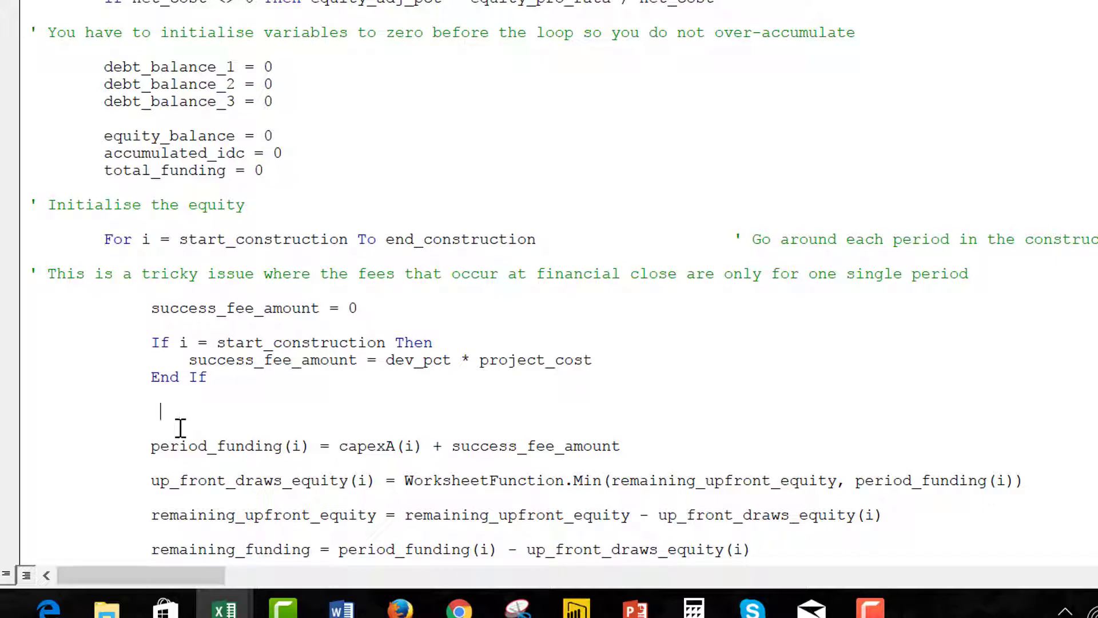
key(BackSpace)
key(BackSpace)
text(dev_fees_p()
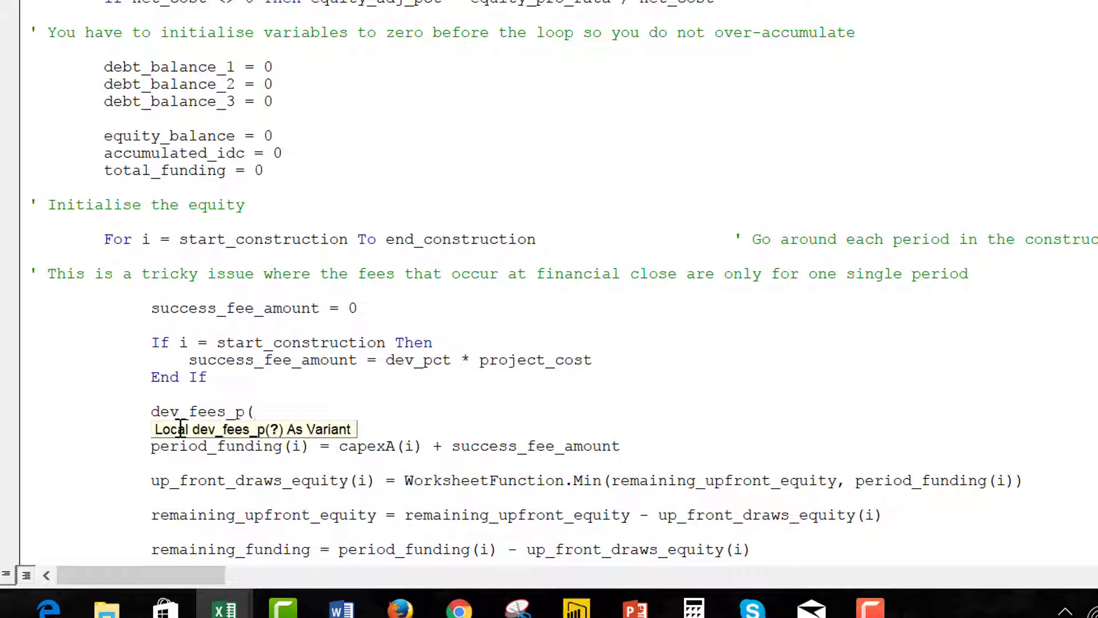
text(i) = s)
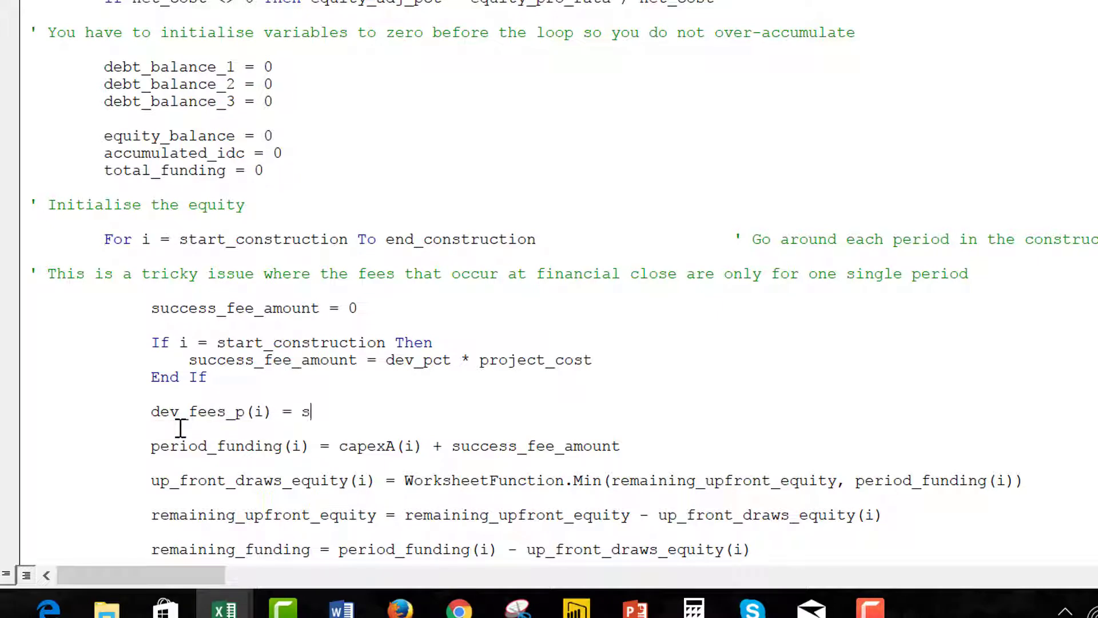
text(uccess_)
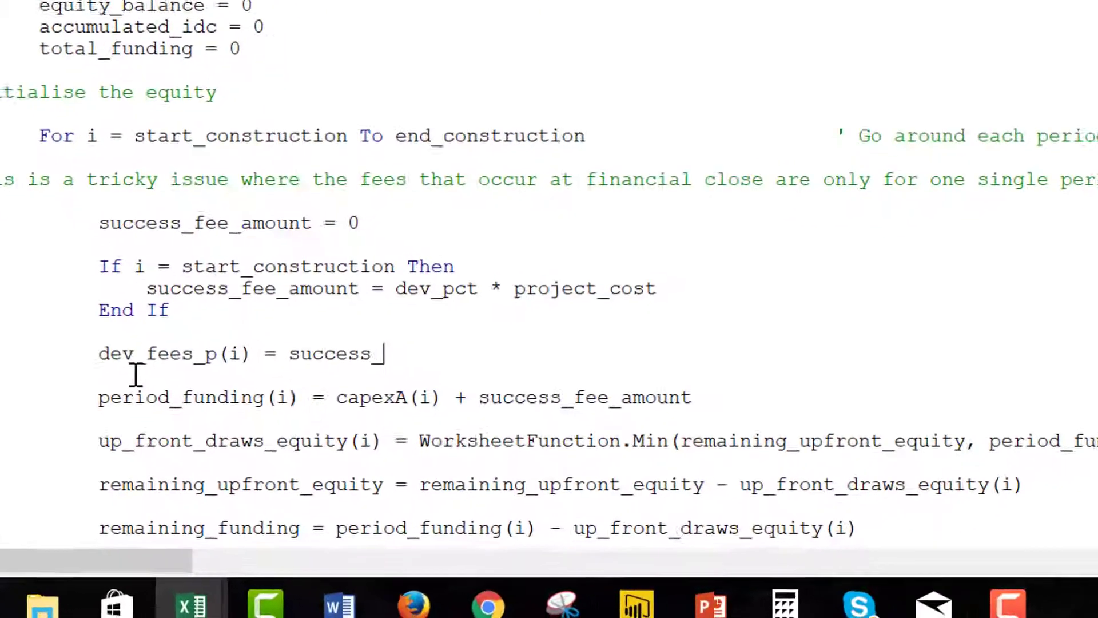
text(fee_amo)
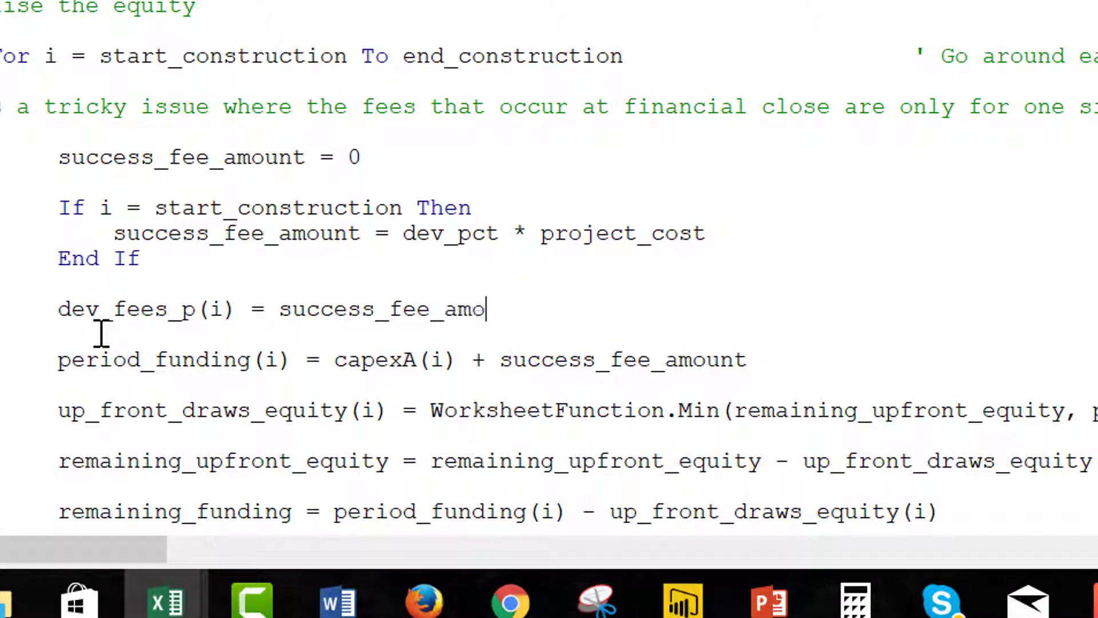
text(unt)
key(Up)
scroll(101, 334, up, 20)
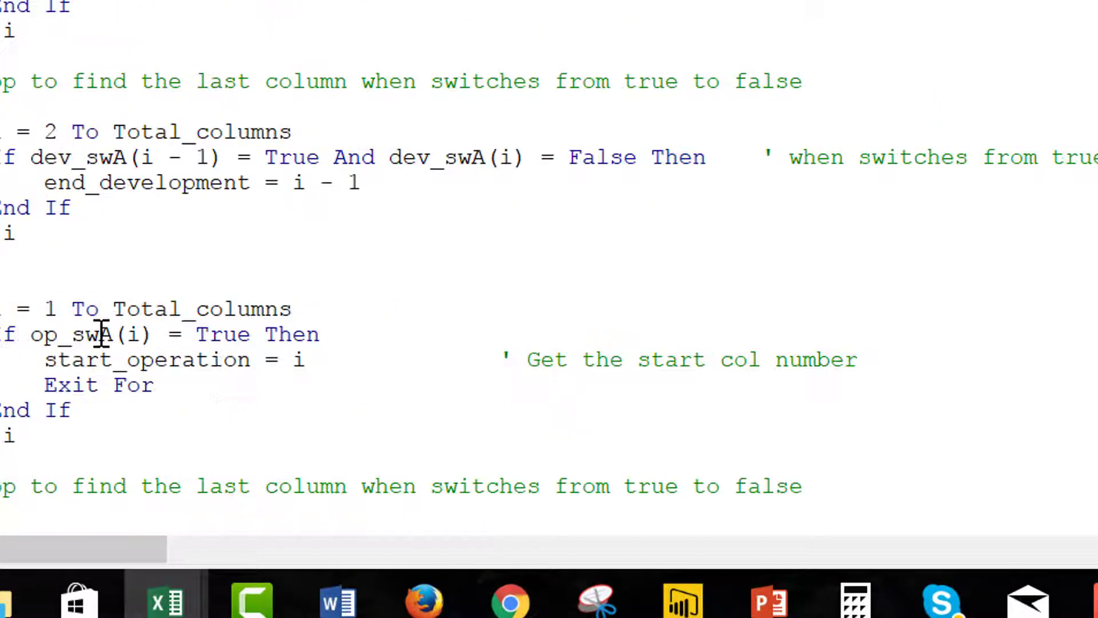
scroll(101, 333, up, 10)
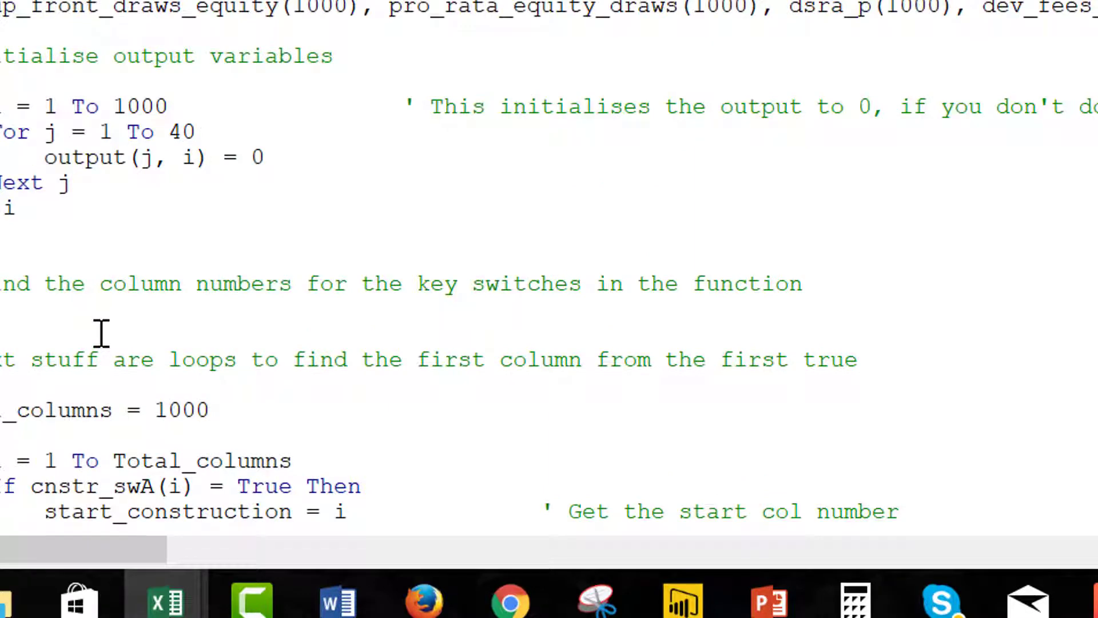
scroll(101, 333, down, 20)
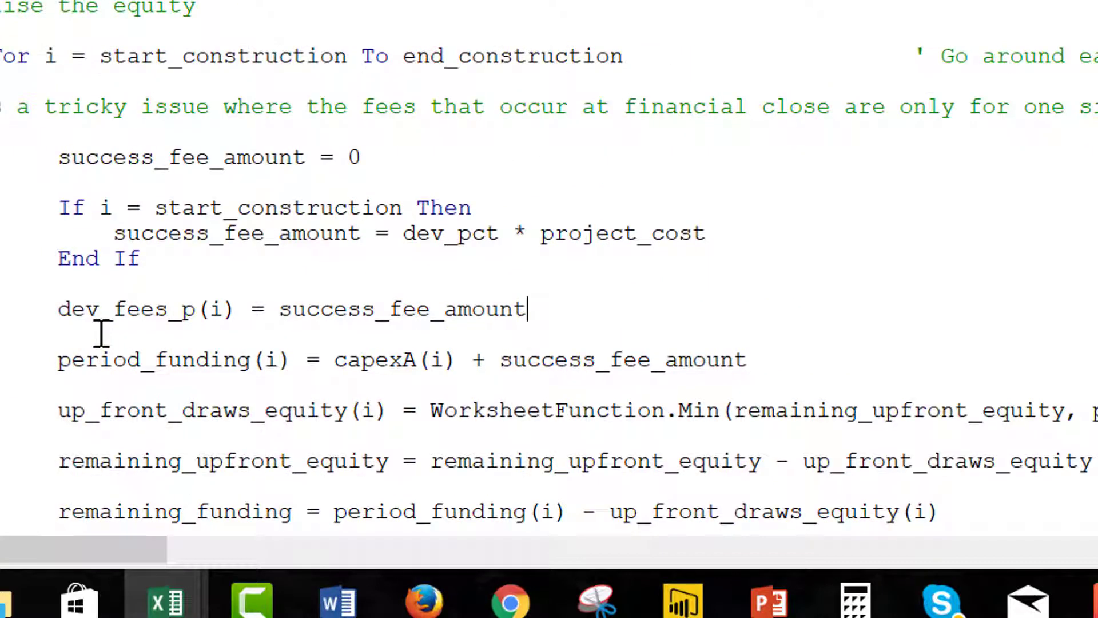
key(Down)
key(Down)
key(Down)
key(Down)
key(Down)
key(Down)
key(Down)
key(Down)
key(Down)
key(Down)
key(Down)
key(Down)
key(Down)
key(Down)
key(Down)
key(Down)
key(Down)
key(Down)
key(Down)
key(Down)
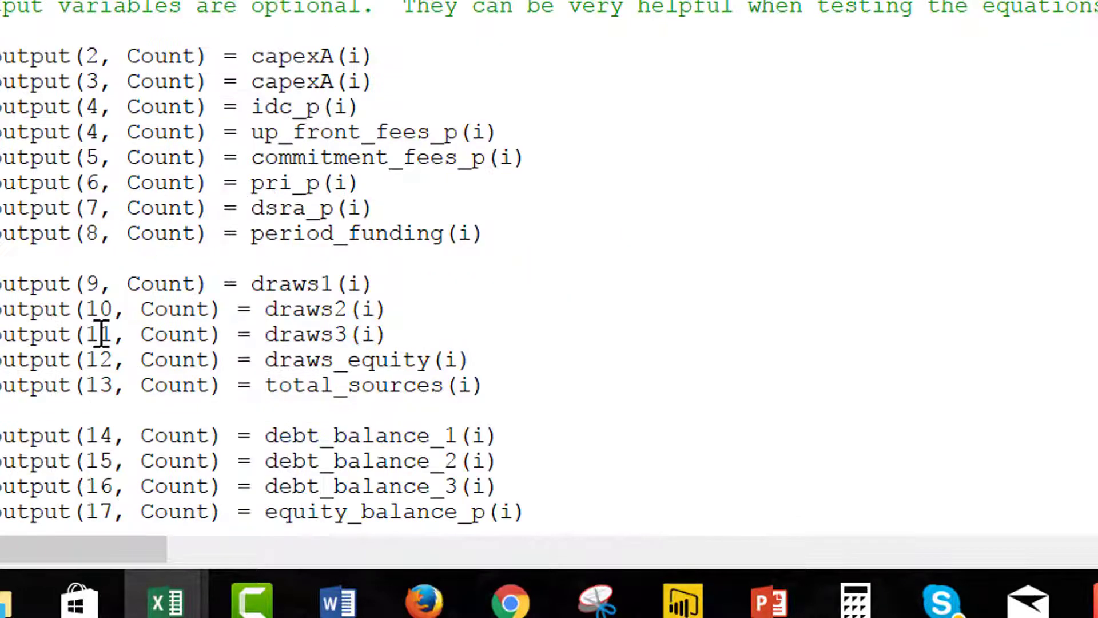
Replace capexA with dev_fees_p on the output(3) line.
key(Down)
key(Up)
key(Up)
key(Up)
key(Up)
key(Up)
key(Up)
key(Up)
key(Up)
key(Up)
key(Up)
key(Up)
key(Up)
key(Up)
key(Up)
key(Up)
key(Up)
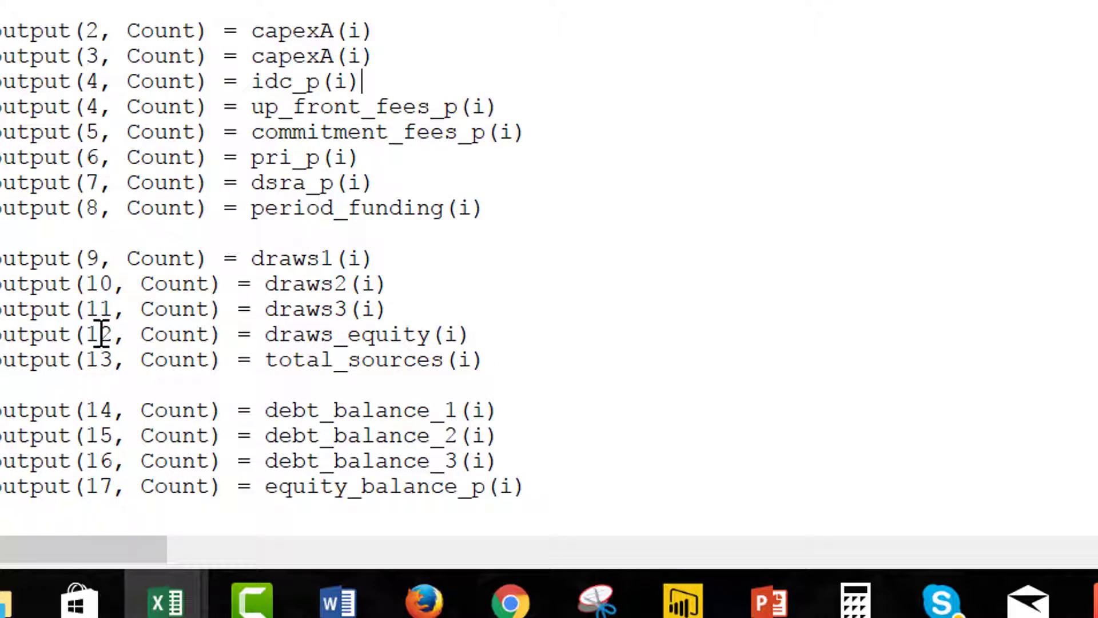
key(Up)
key(Left)
key(Left)
key(BackSpace)
key(BackSpace)
key(BackSpace)
key(BackSpace)
key(BackSpace)
key(BackSpace)
text(dev)
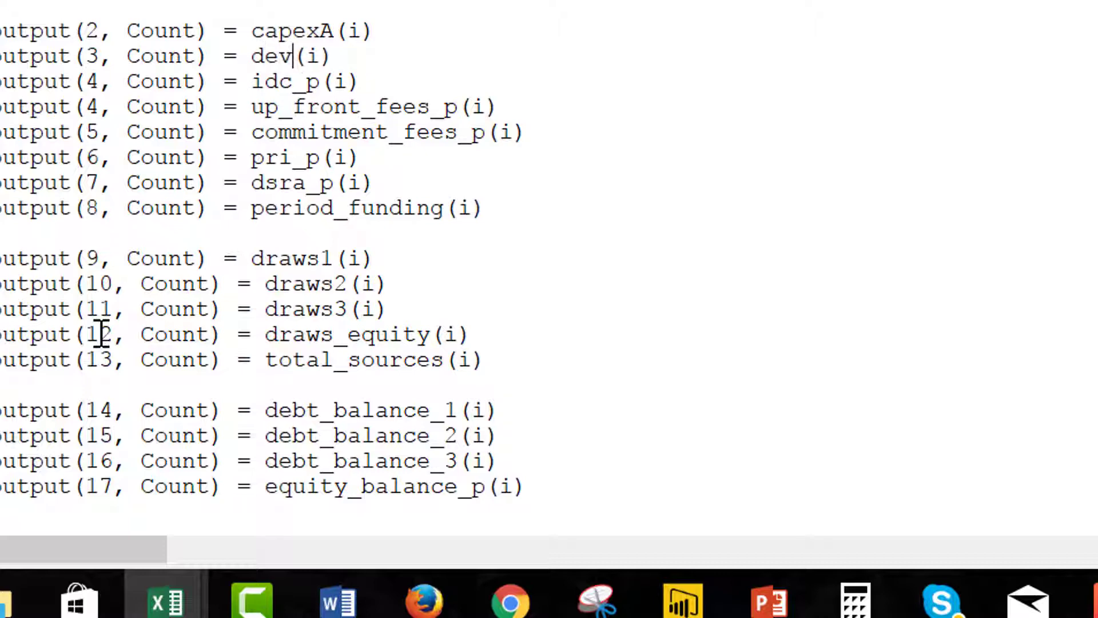
text(_fees_)
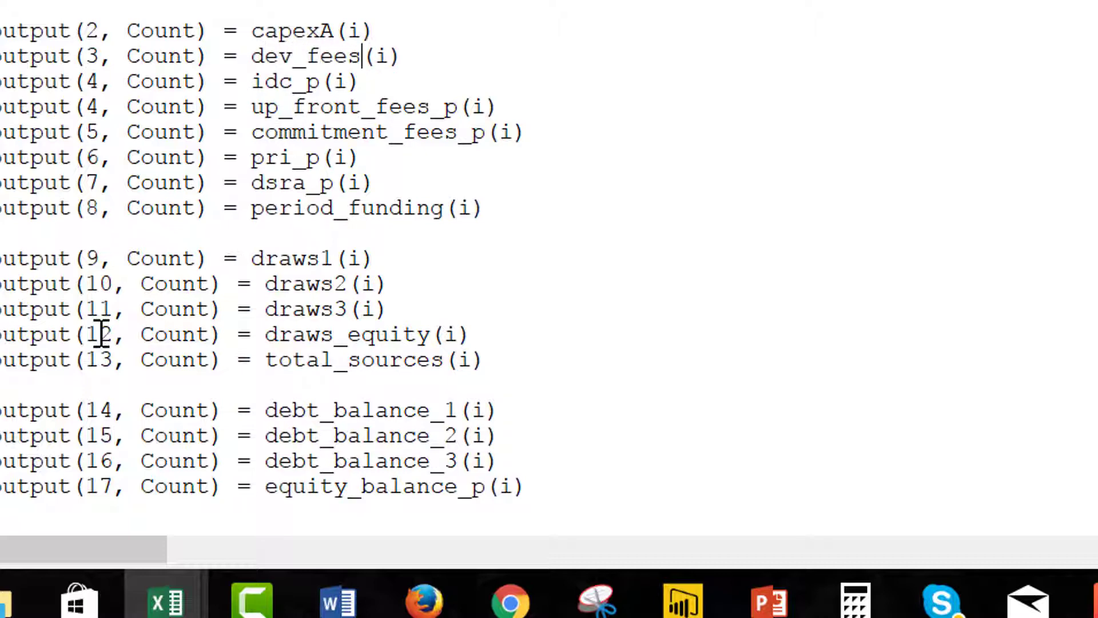
text(p)
key(Up)
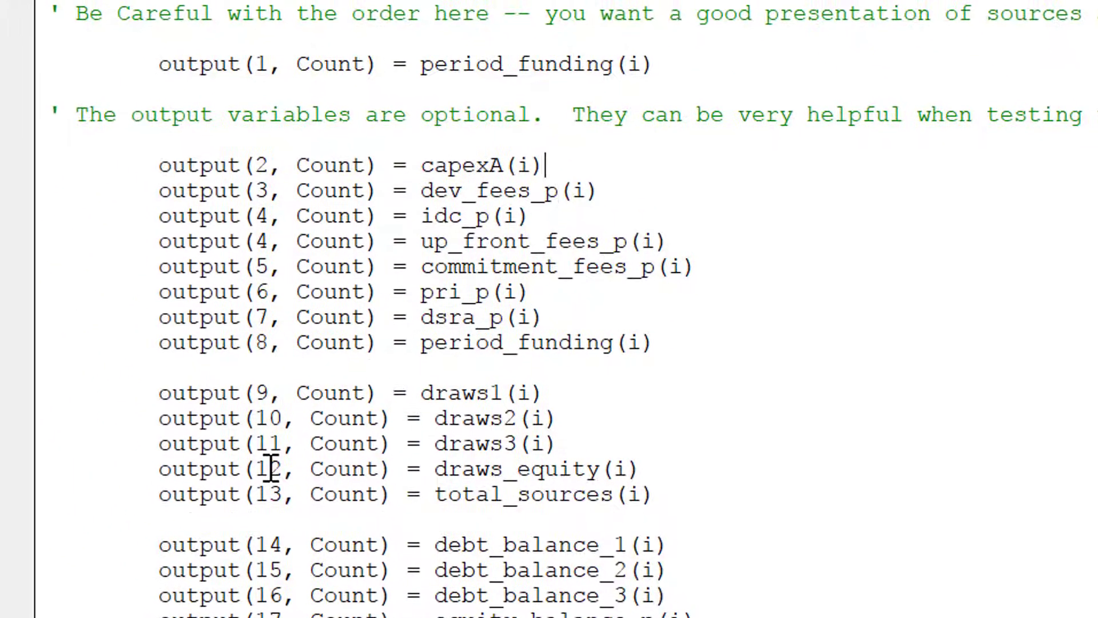
key(Right)
key(Down)
Renumber the following output rows, up_front_fees to 5 and commitment_fees to 6, onward.
key(Right)
key(Right)
key(Right)
key(Right)
key(Right)
key(Right)
key(Down)
key(Right)
key(Right)
key(Right)
key(BackSpace)
text(5)
key(Down)
key(BackSpace)
text(6)
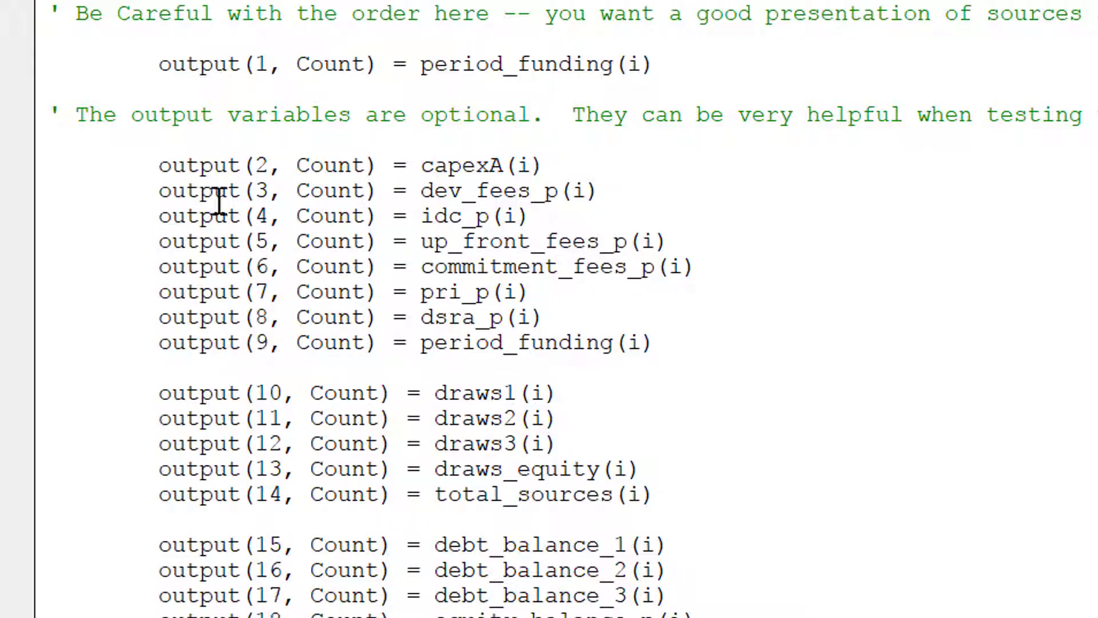
key(Down)
key(Down)
key(Left)
key(Left)
Bring the Solar Template workbook forward and browse the funding uses rows.
mouse_move(366, 617)
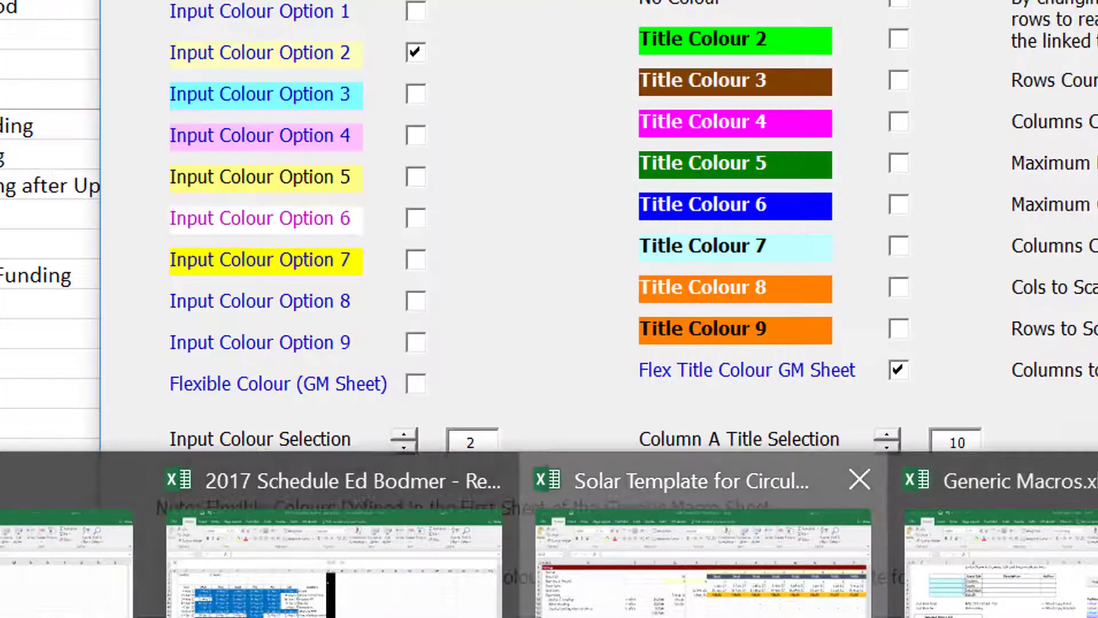
click(744, 612)
click(972, 333)
key(Up)
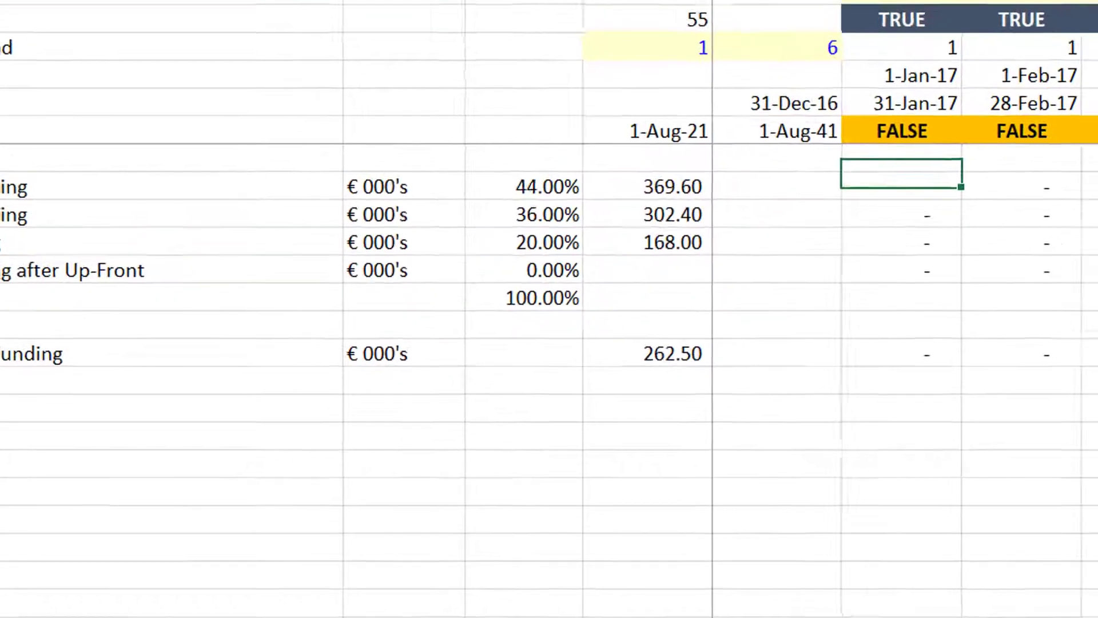
key(Up)
key(Up)
key(Up)
key(Up)
key(Up)
key(Up)
key(Up)
key(Up)
key(Up)
key(Up)
key(Up)
key(Up)
key(Up)
key(Up)
key(Up)
key(Up)
key(Up)
key(Up)
key(Up)
key(Up)
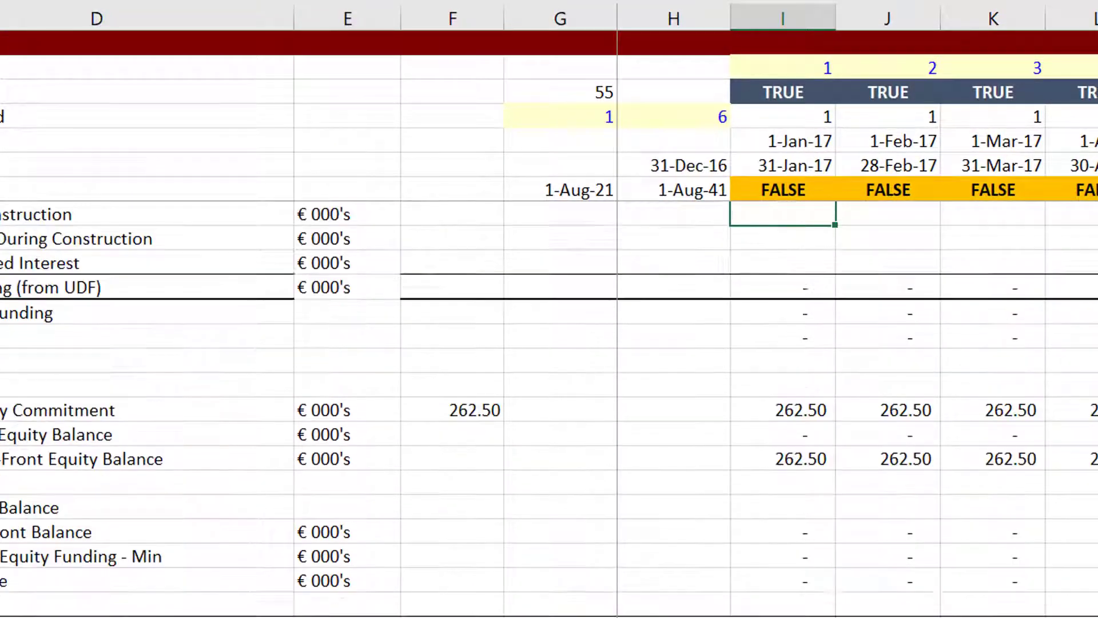
key(Up)
key(Up)
key(Up)
key(Up)
key(Down)
key(Down)
key(Down)
key(Down)
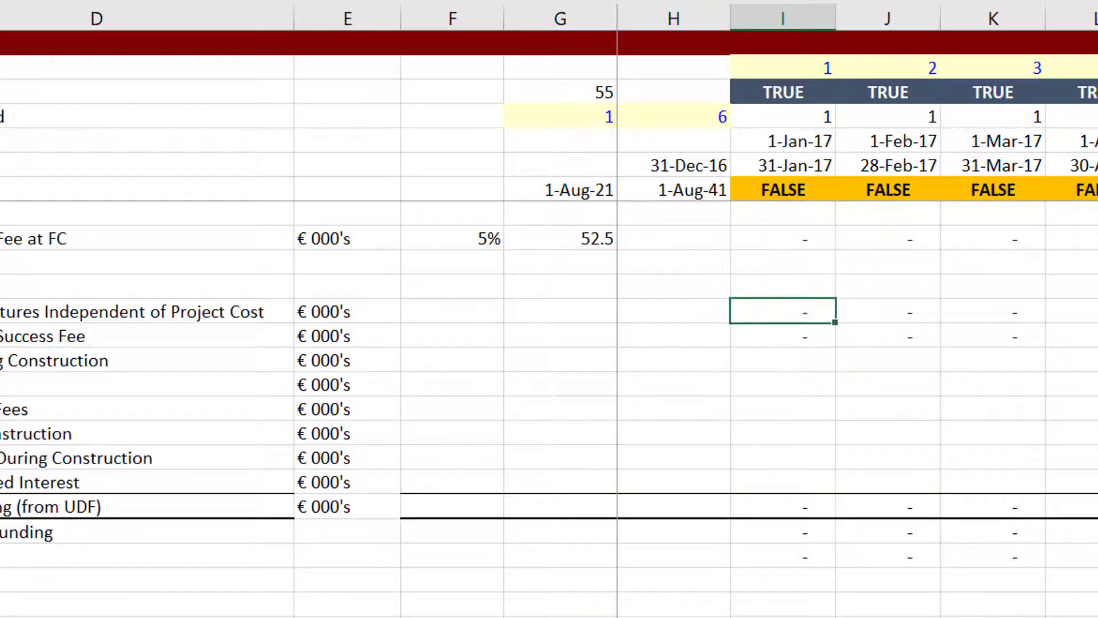
key(Left)
key(Left)
key(Left)
key(Left)
key(Left)
key(Left)
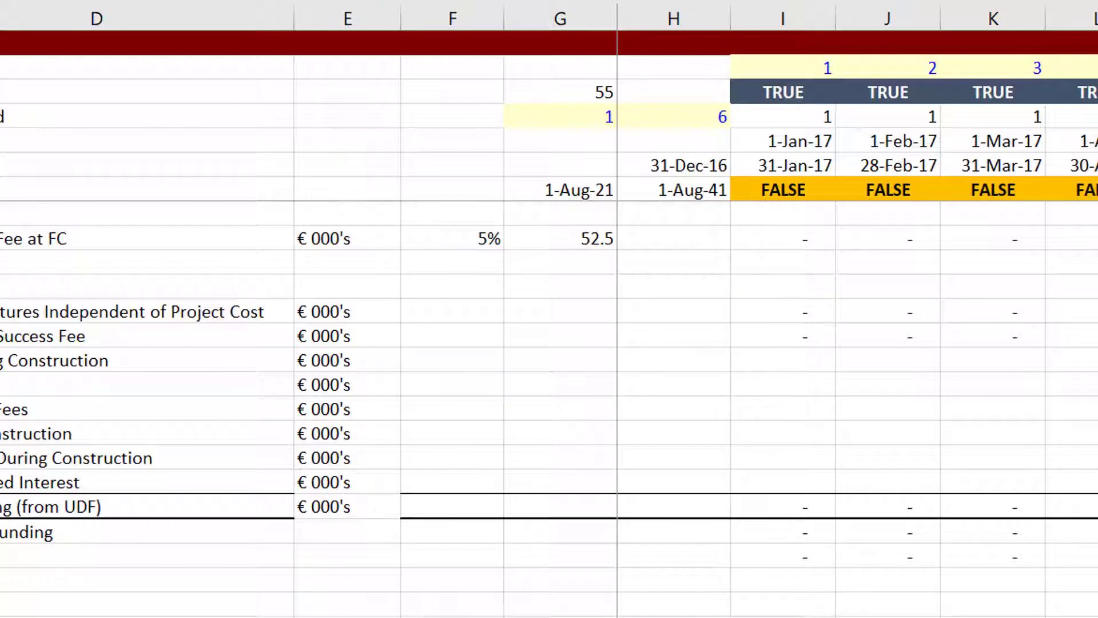
scroll(549, 320, down, 1)
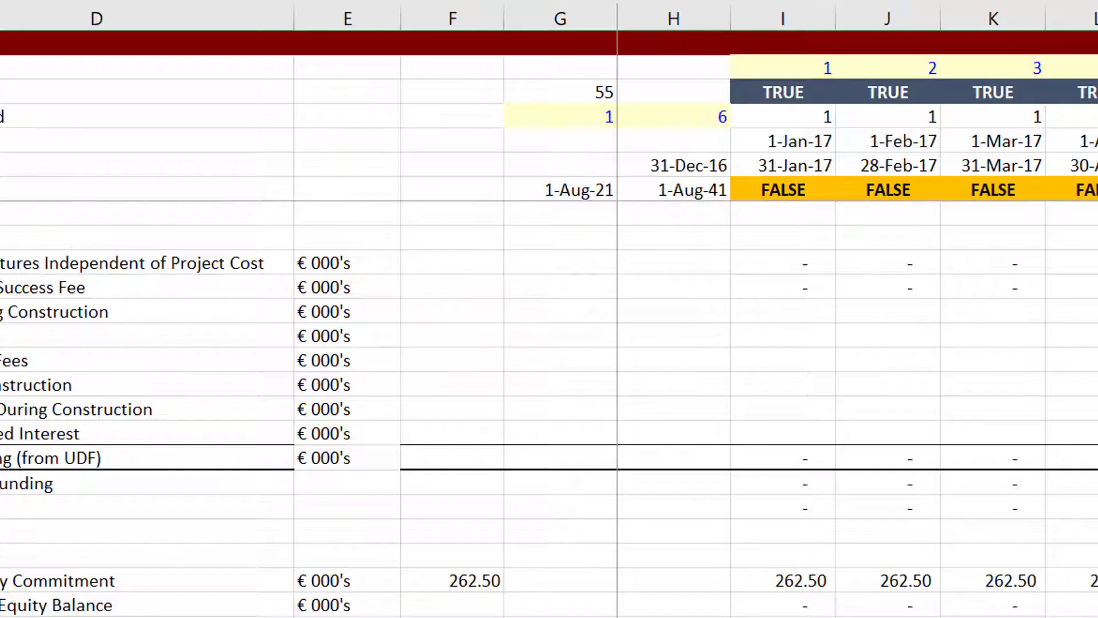
scroll(549, 409, down, 1)
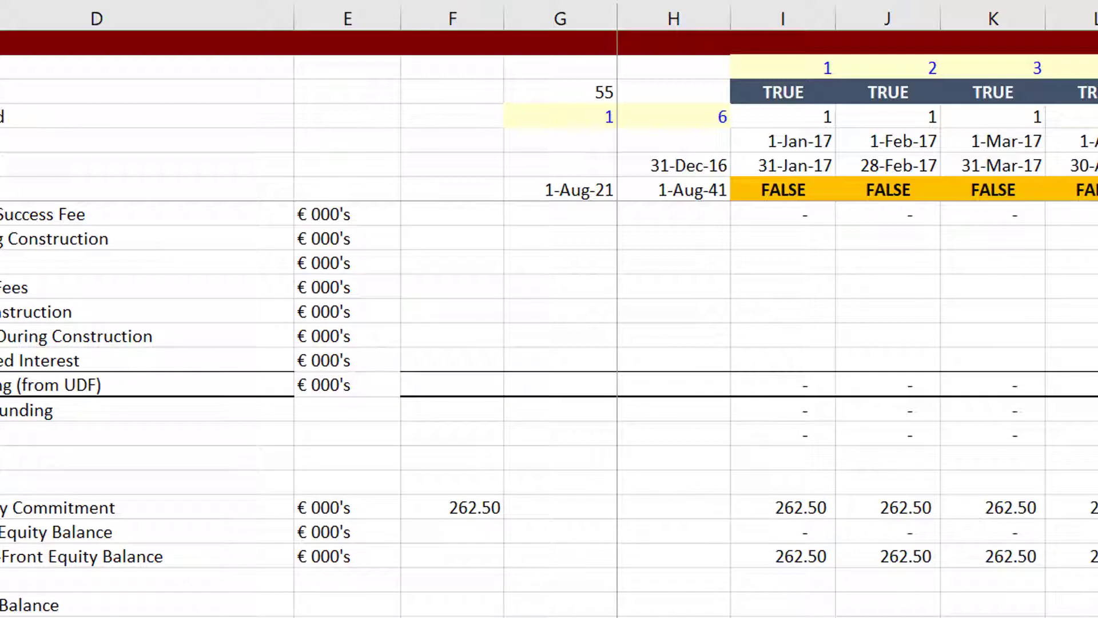
scroll(549, 409, up, 3)
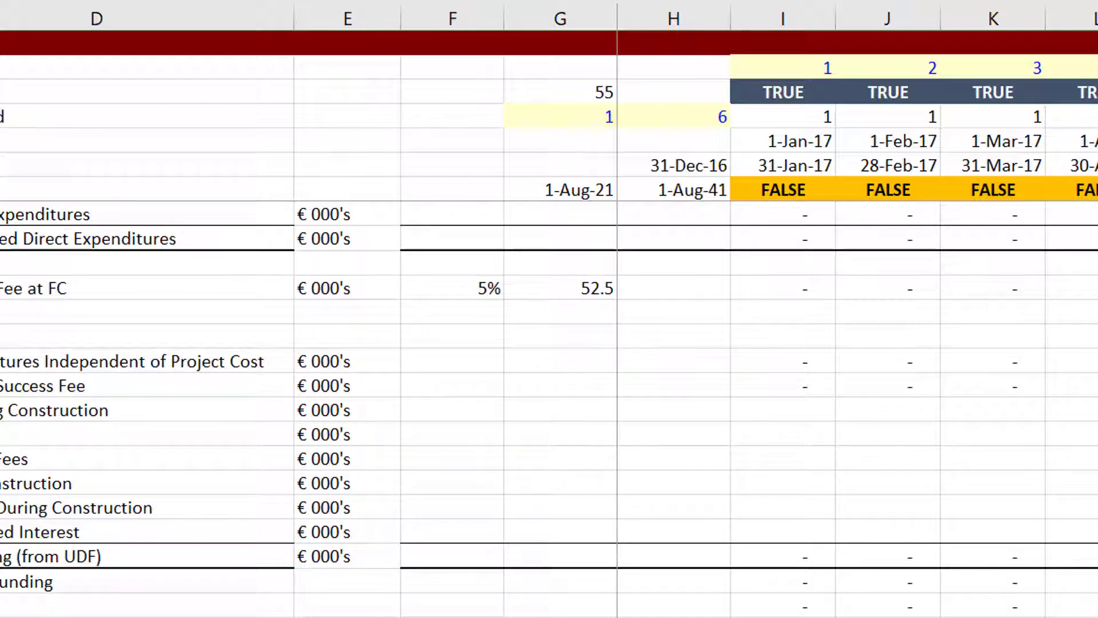
Inspect the UDF funding row and Total Equity Funding values, then return to the macro code.
click(146, 508)
key(Down)
key(Down)
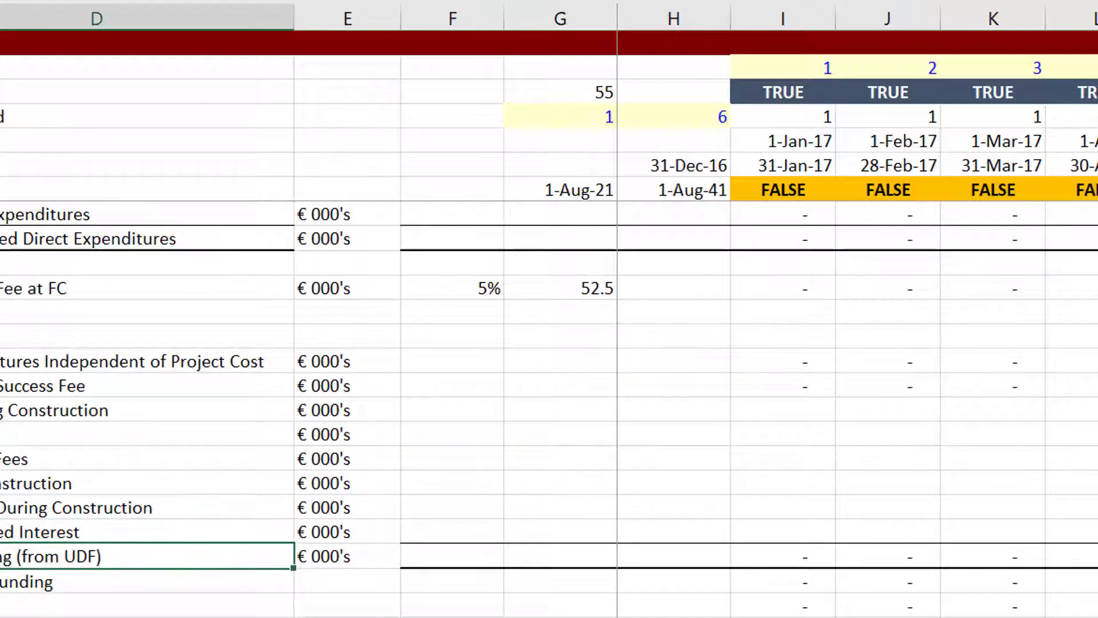
key(Right)
key(Right)
key(Right)
key(Right)
key(Right)
key(Right)
key(Right)
key(Right)
key(Left)
key(Left)
key(Left)
key(Left)
key(Left)
key(Left)
key(Left)
key(Left)
key(Left)
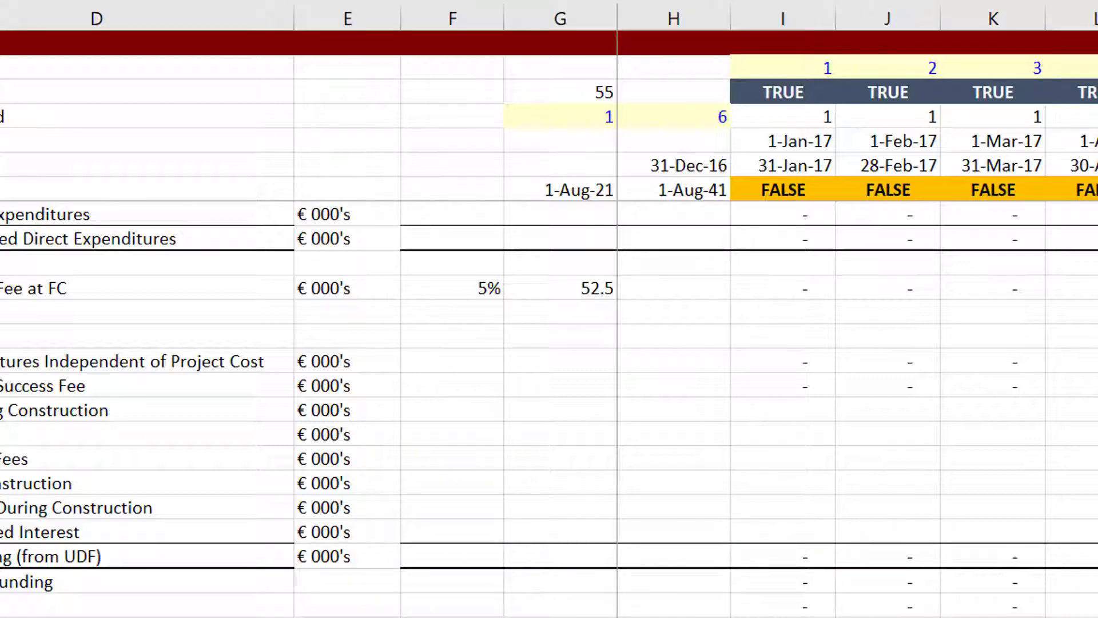
scroll(549, 408, up, 12)
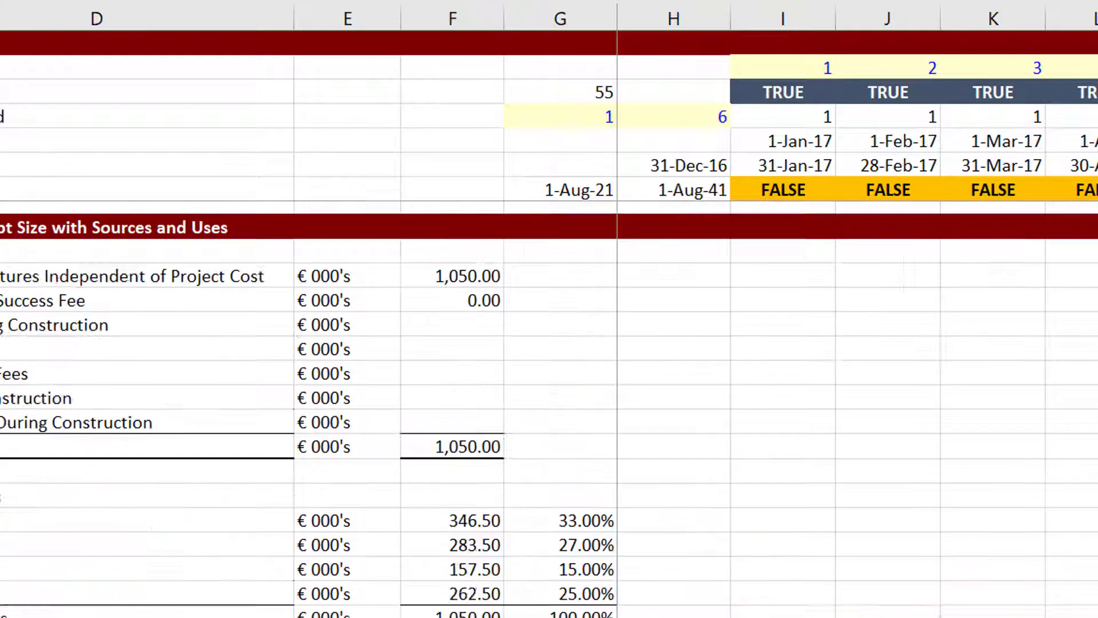
scroll(549, 409, up, 5)
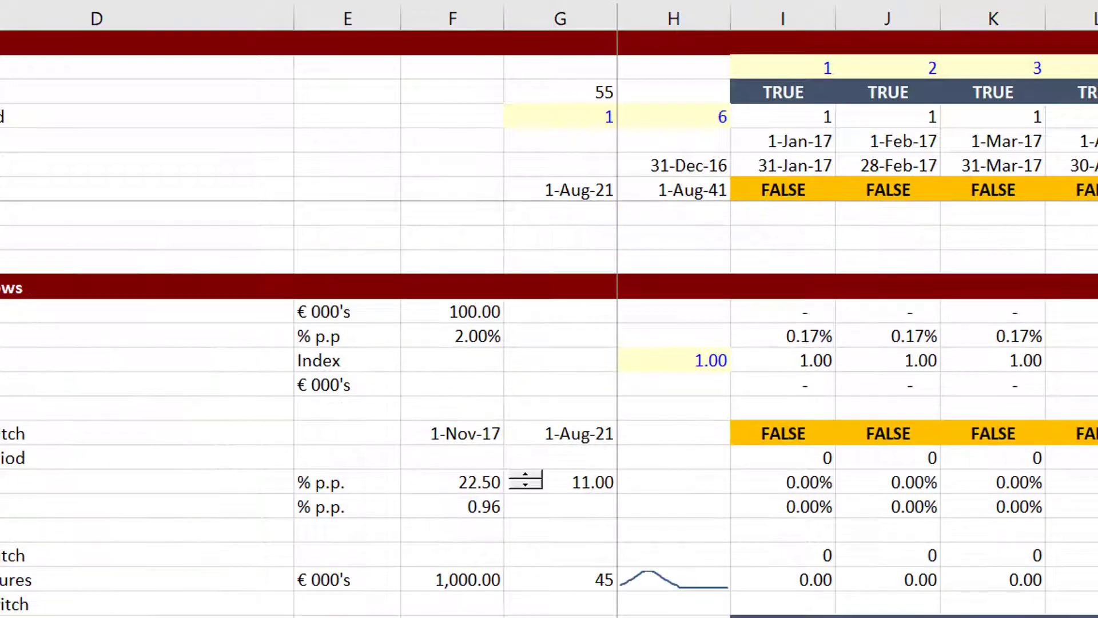
scroll(549, 409, down, 11)
scroll(549, 409, down, 5)
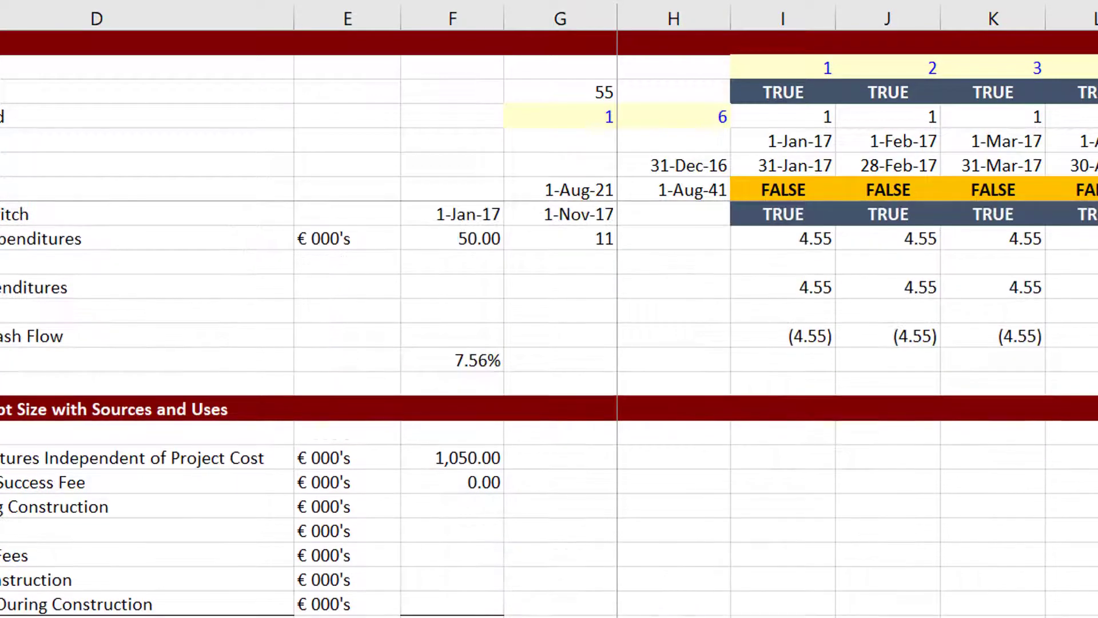
scroll(549, 408, up, 5)
scroll(549, 409, down, 15)
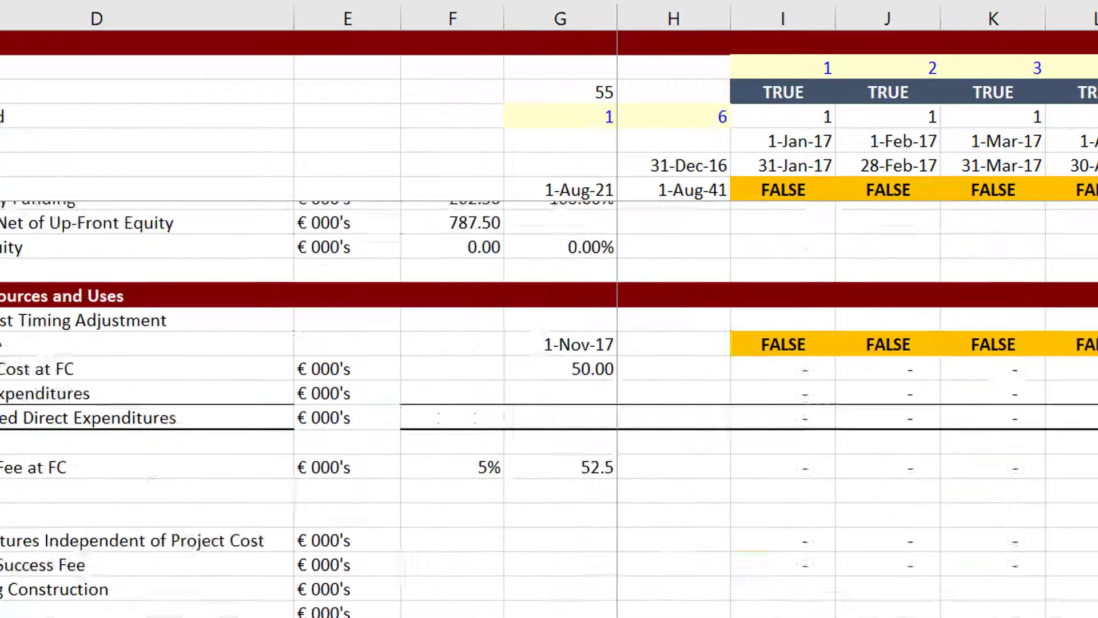
scroll(549, 408, down, 10)
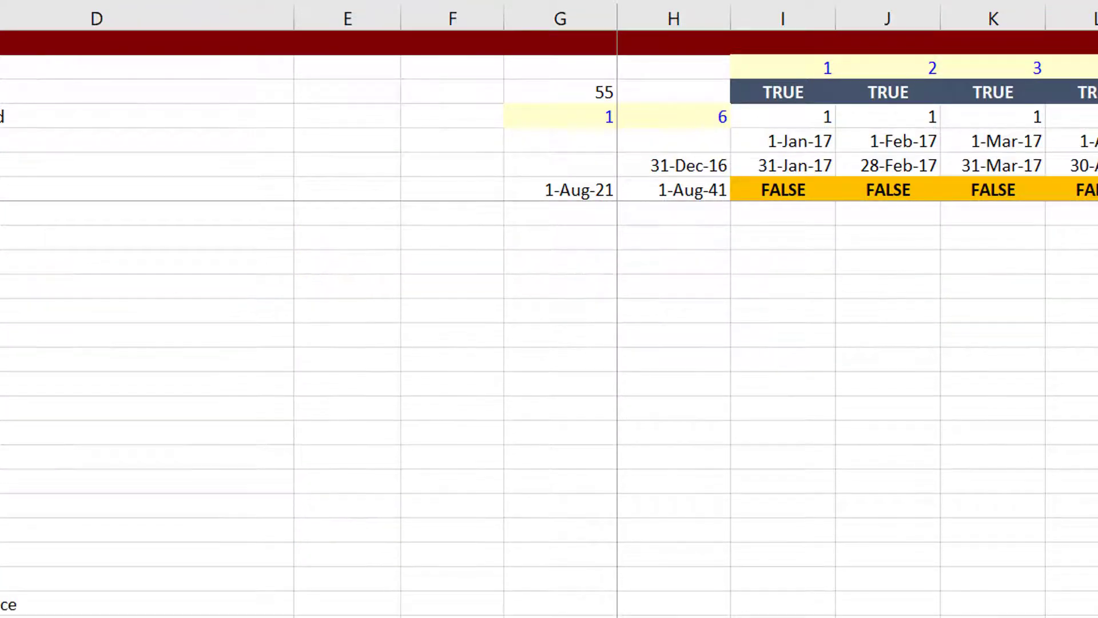
scroll(549, 409, up, 5)
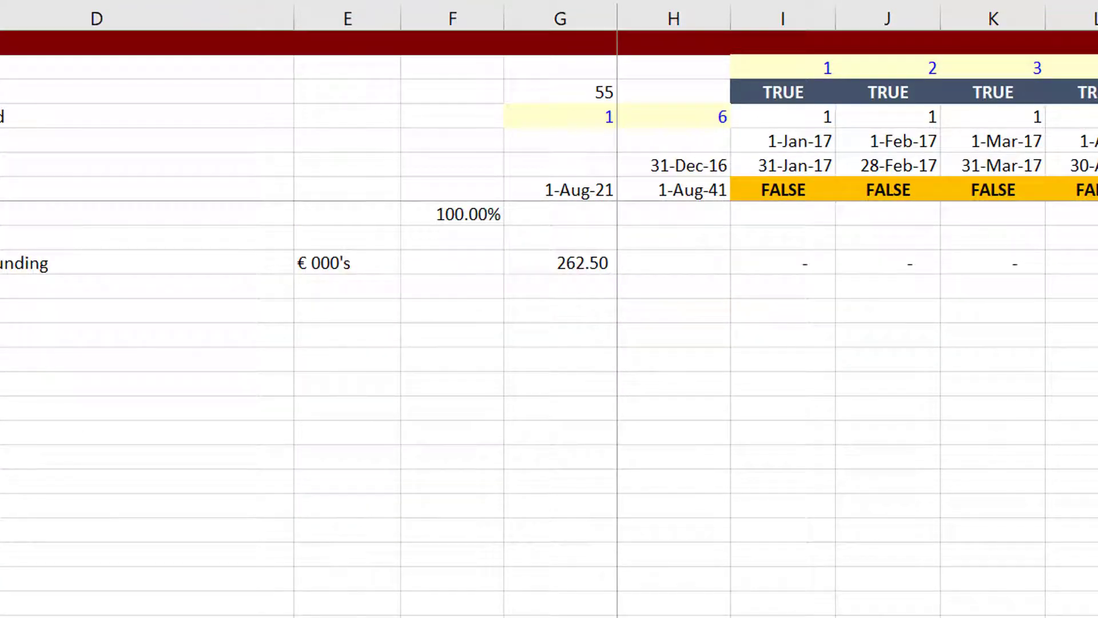
key(Right)
key(Down)
key(Down)
key(Right)
key(Right)
key(Right)
key(Right)
key(Right)
key(Right)
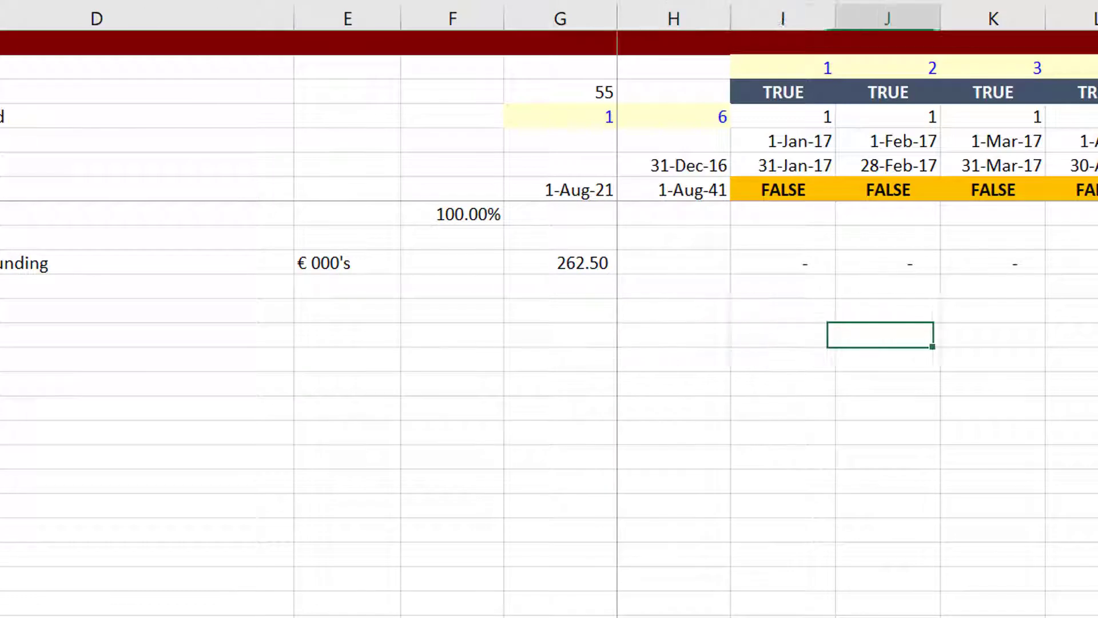
key(Left)
key(Up)
key(Left)
key(Left)
key(Left)
key(Left)
key(Left)
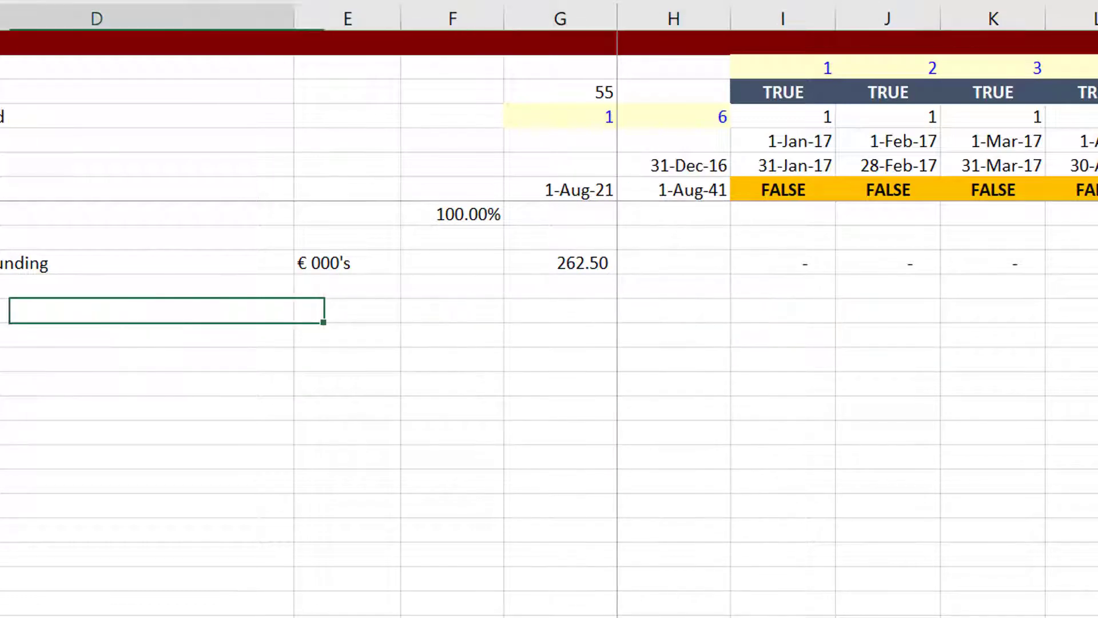
key(Left)
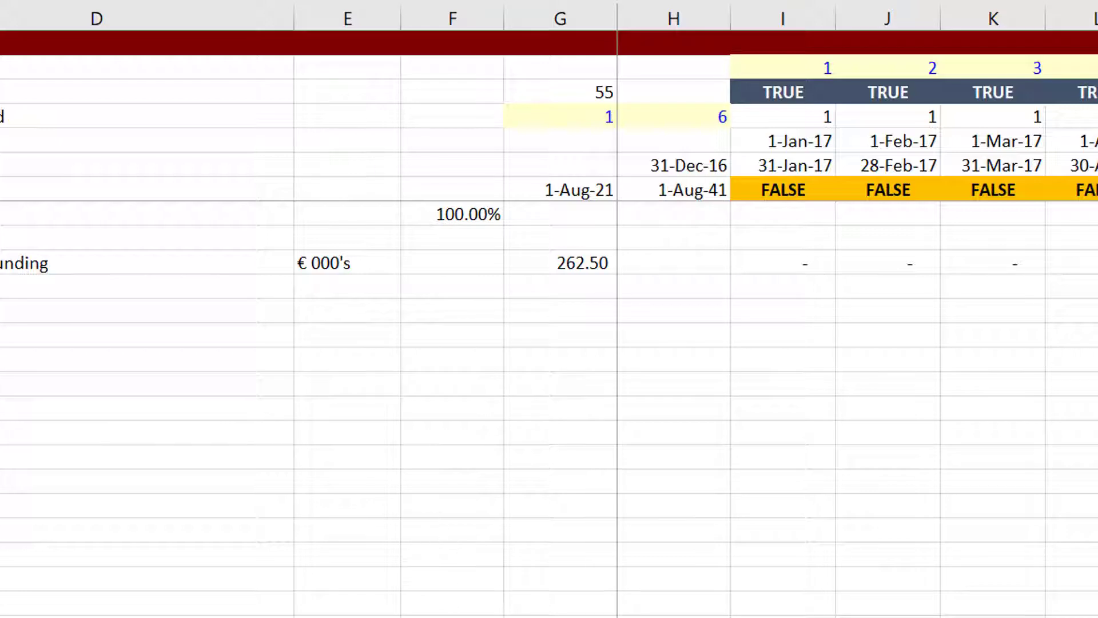
mouse_move(571, 617)
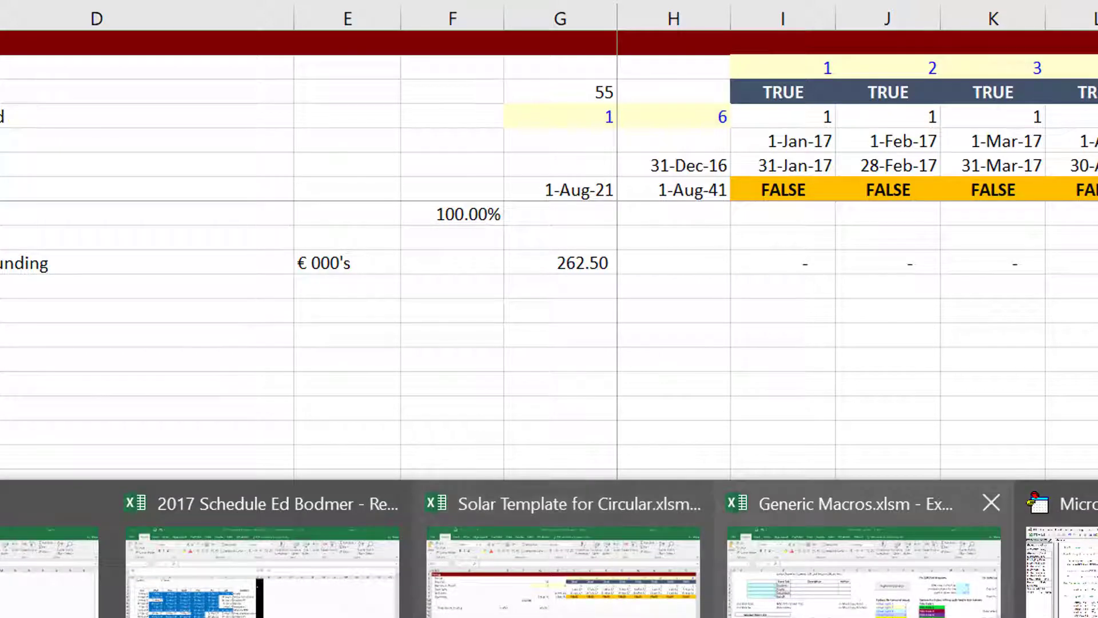
click(1075, 584)
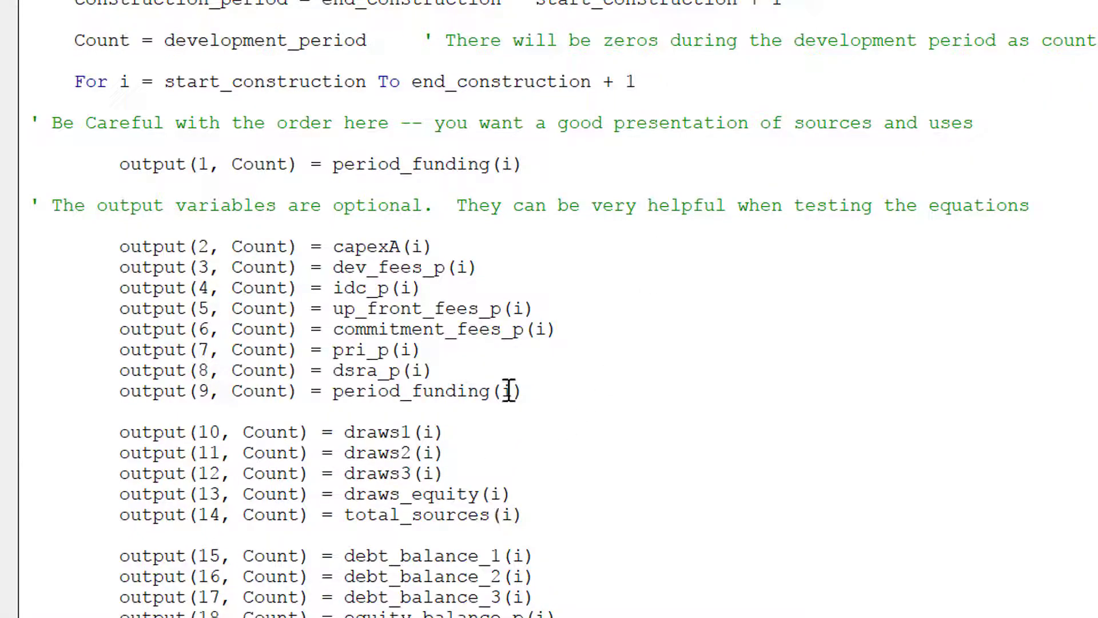
Check the period funding output line, then go back to Solar Template for Circular.xlsm.
click(490, 369)
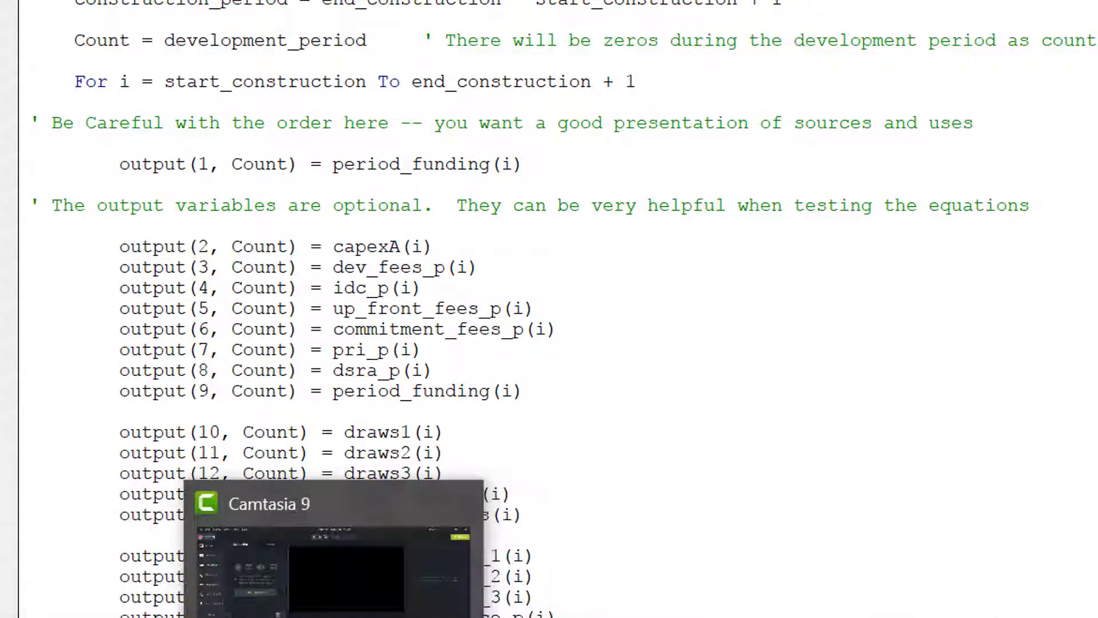
click(343, 617)
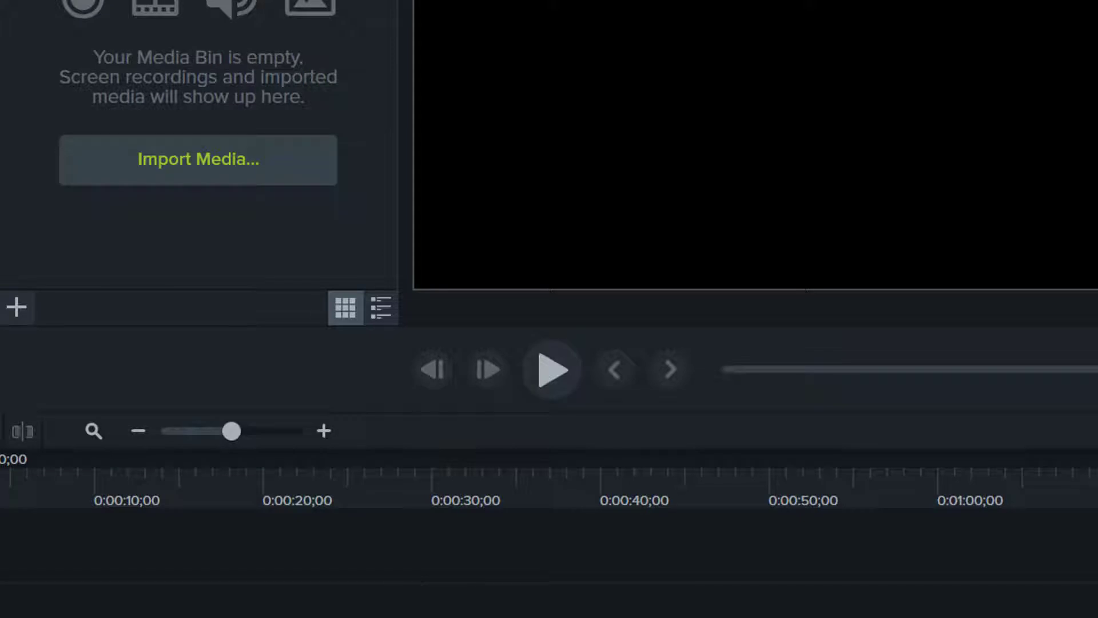
mouse_move(572, 617)
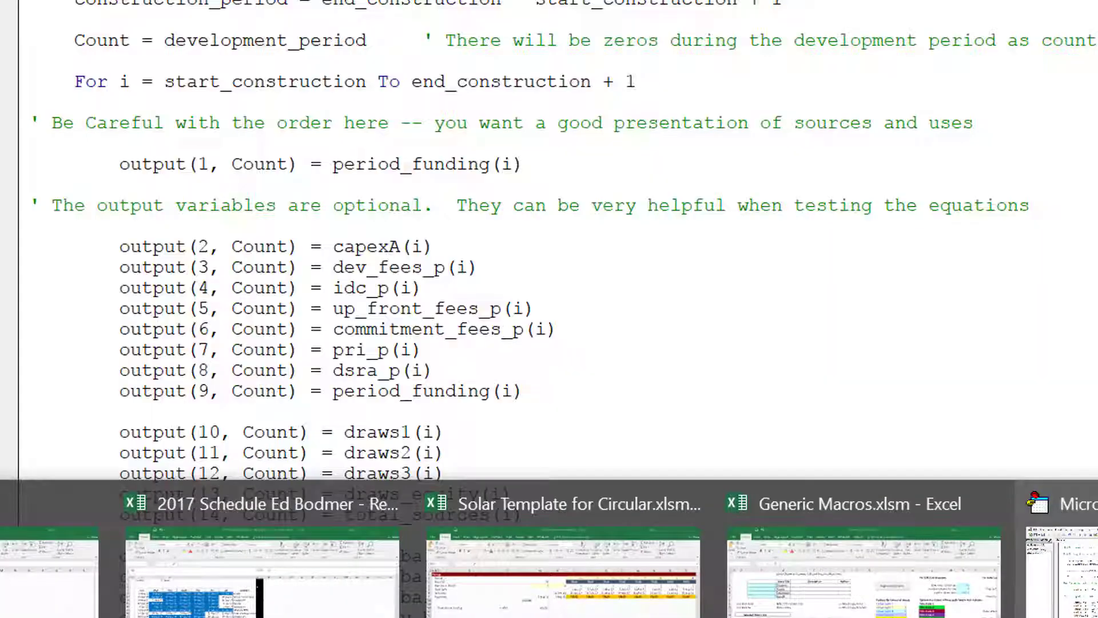
click(1097, 572)
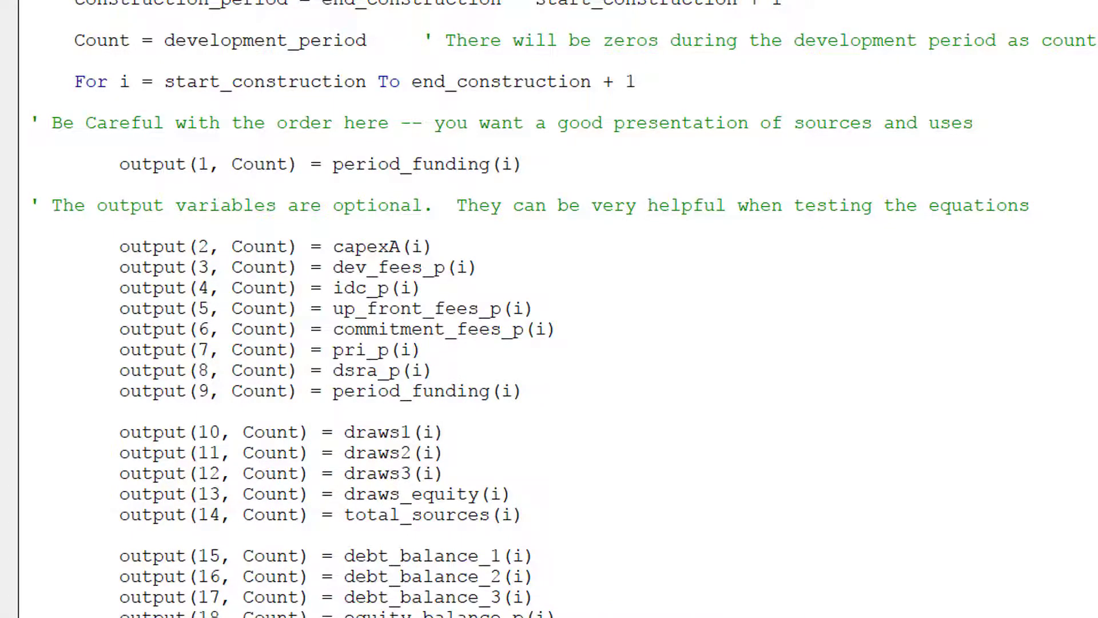
click(591, 613)
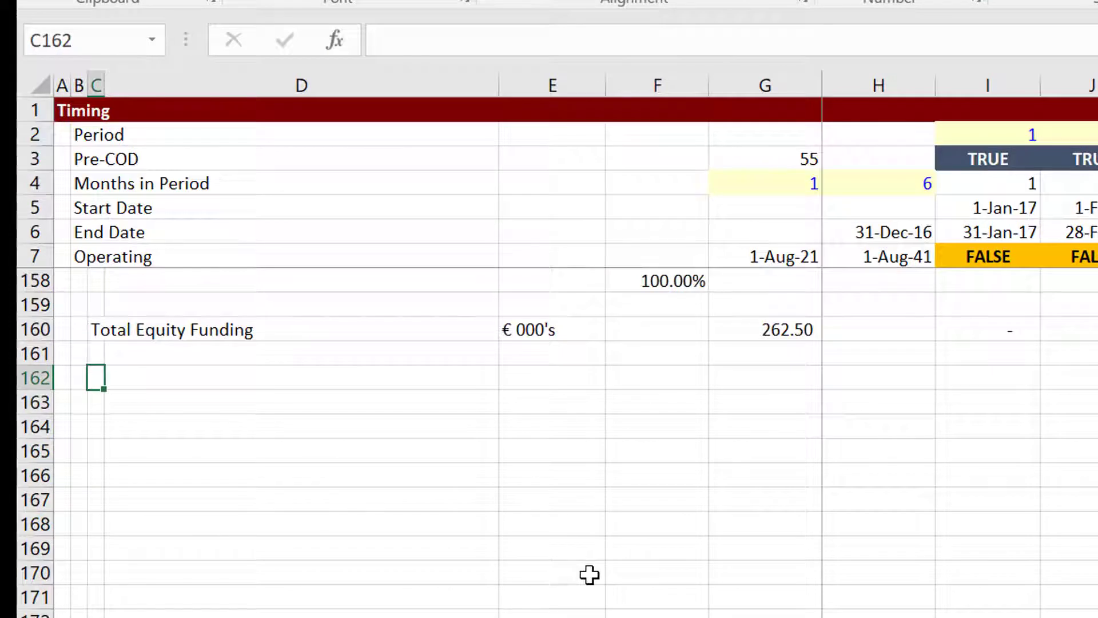
Select and copy the seven Funding Uses labels in column C.
key(Up)
key(Right)
key(Right)
key(Right)
key(Right)
key(Right)
key(Right)
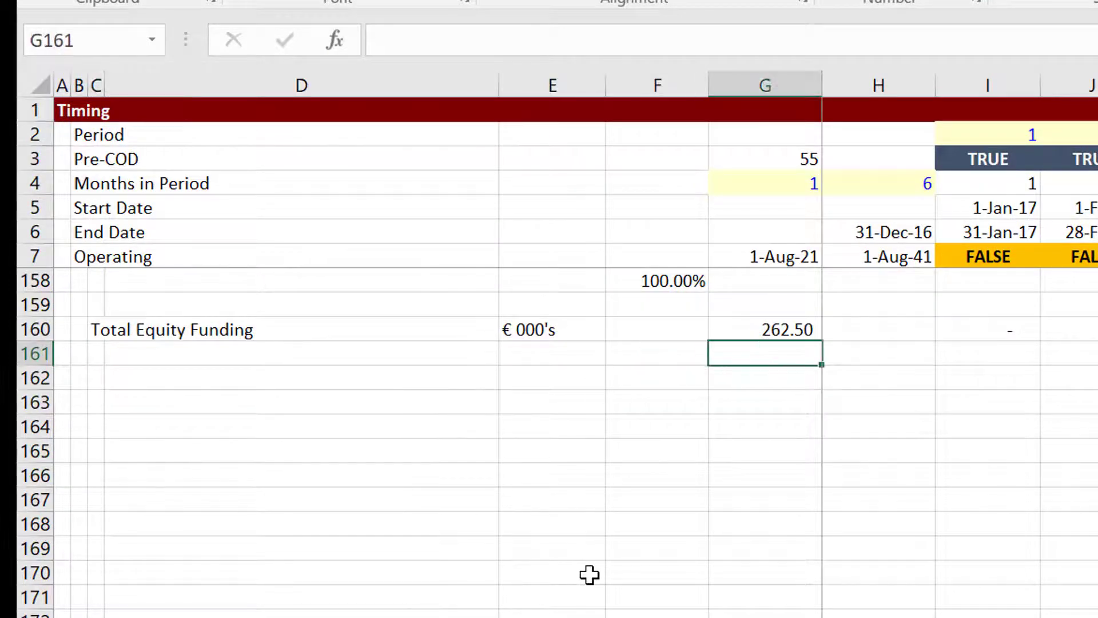
key(Left)
key(Left)
key(Left)
key(Left)
key(Left)
key(Left)
key(Left)
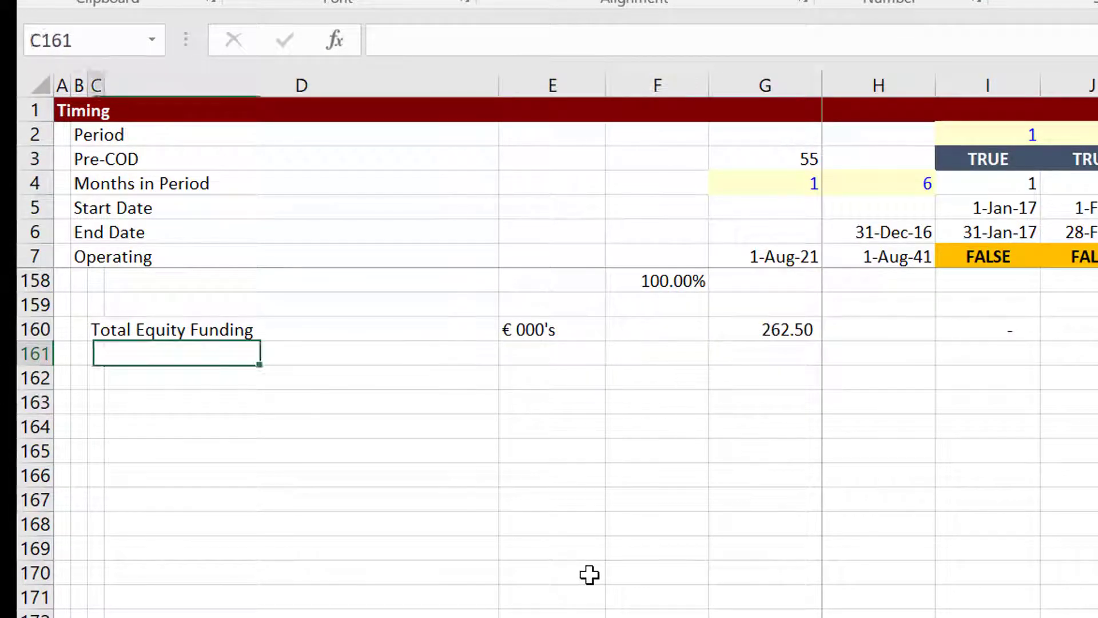
key(Down)
key(Down)
key(Right)
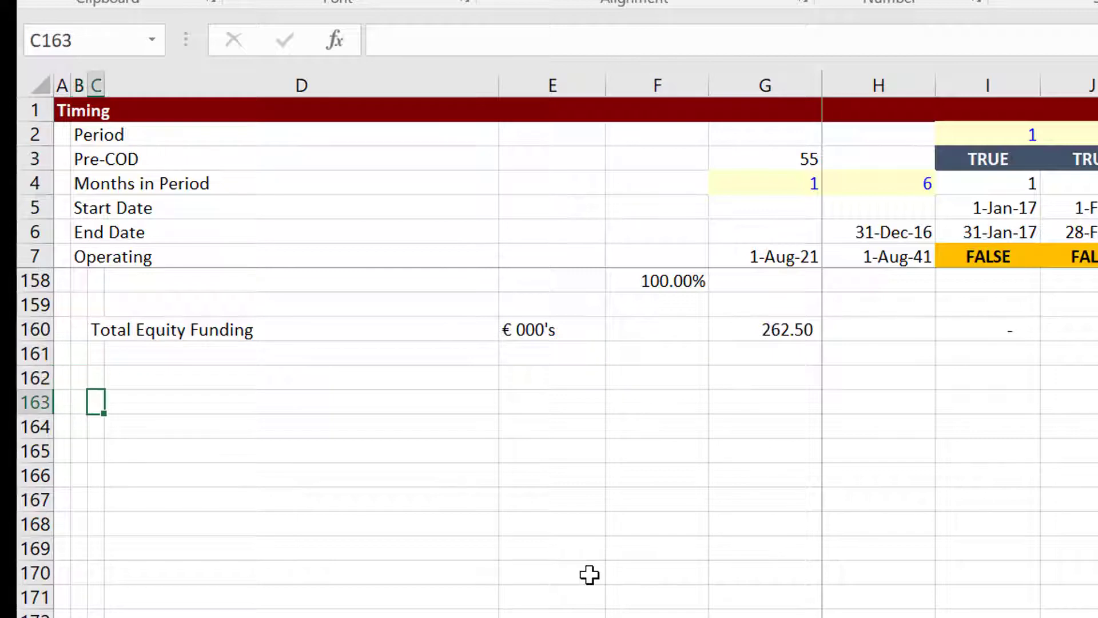
key(Page_Up)
key(Up)
key(Page_Up)
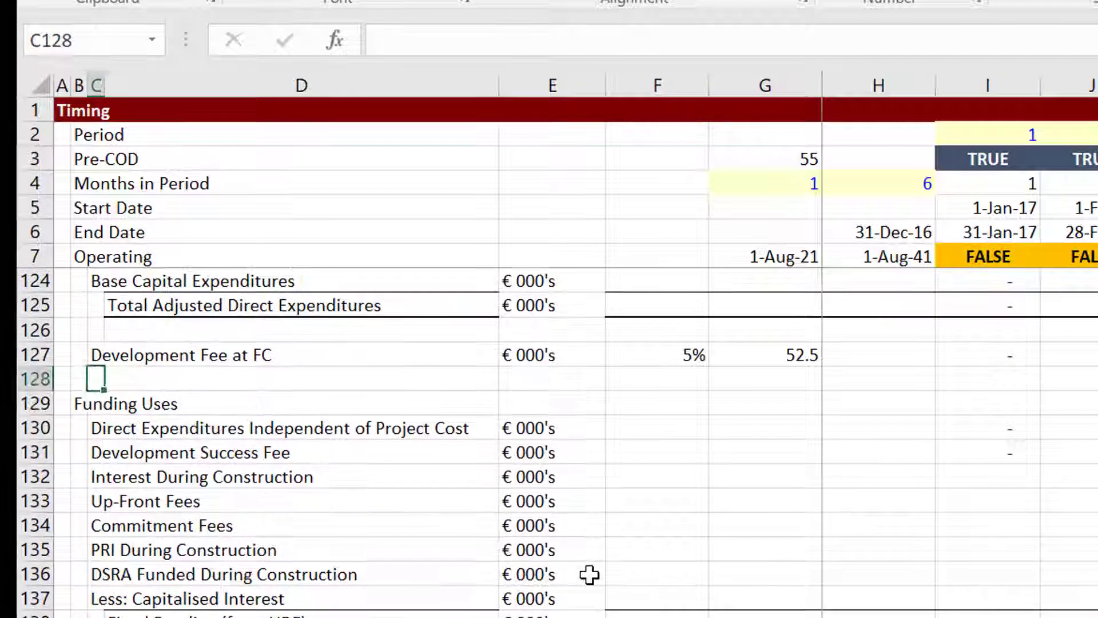
key(Down)
key(Down)
key(shift+Down)
key(shift+Down)
key(shift+Down)
key(shift+Down)
key(shift+Down)
key(shift+Down)
key(shift+Down)
key(shift+Down)
key(shift+Down)
key(ctrl+c)
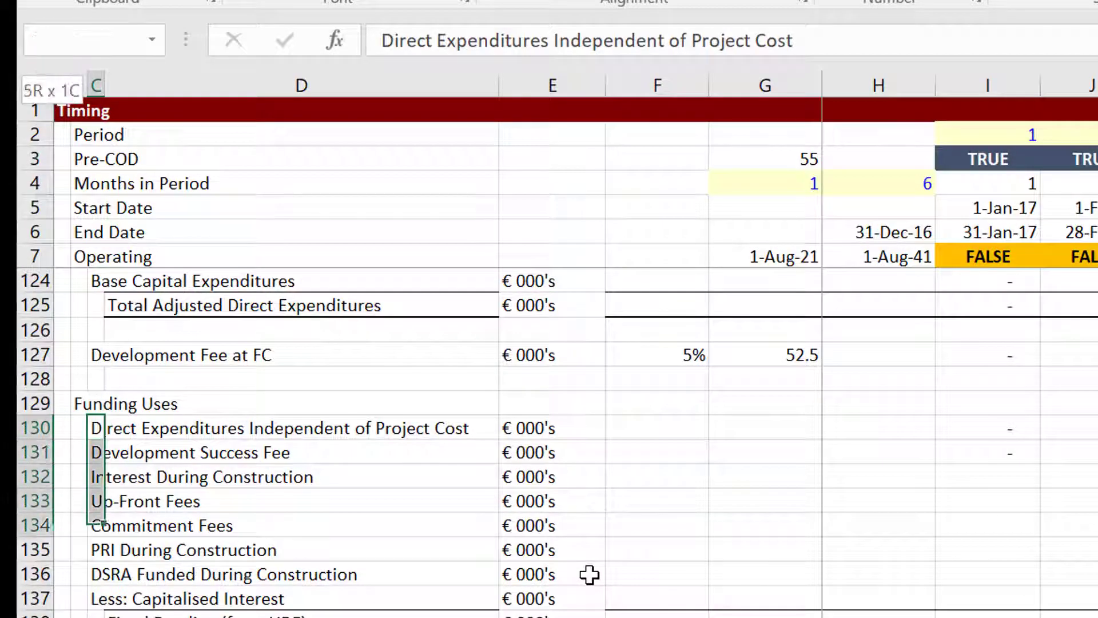
key(shift+Up)
key(shift+Up)
key(shift+Up)
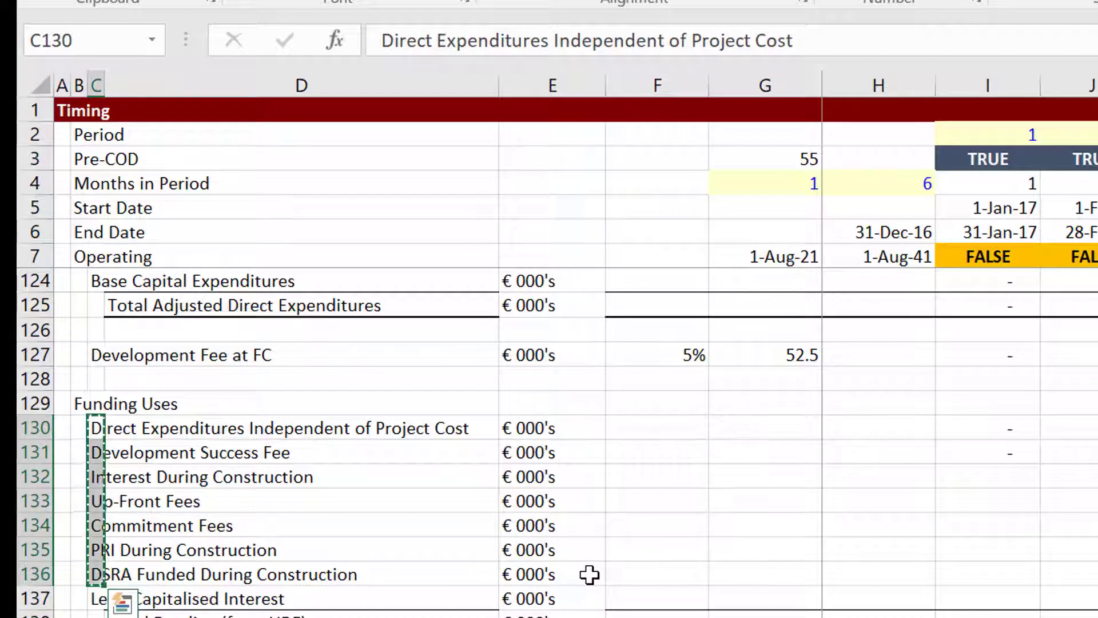
key(Page_Down)
key(Page_Down)
Paste the labels into C164:C170 below Total Equity Funding and compare them with the originals.
key(Up)
key(Up)
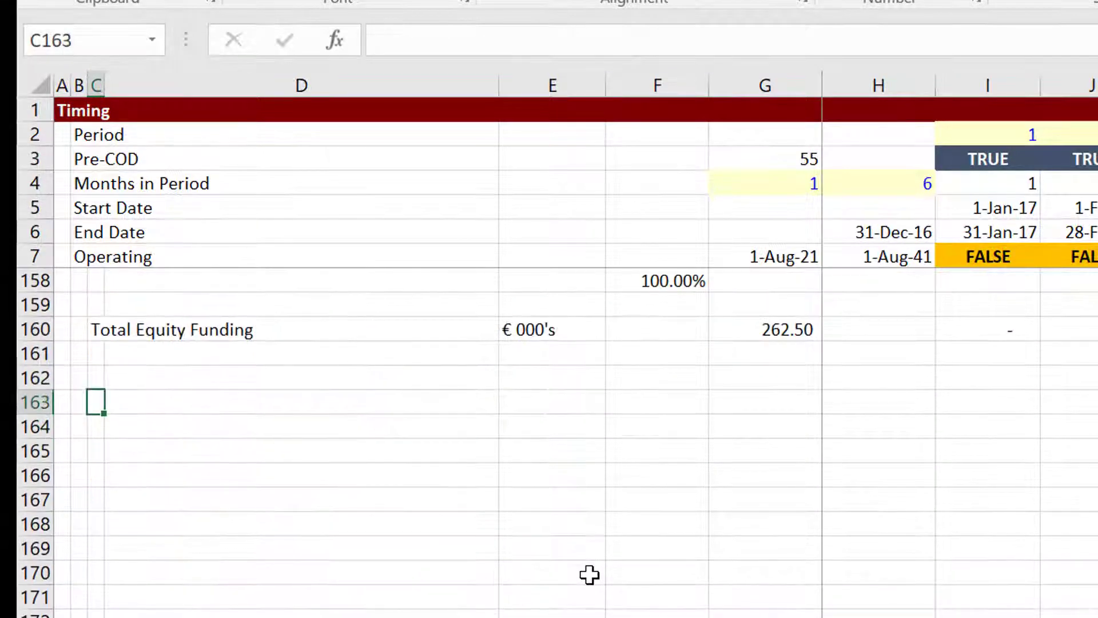
key(Down)
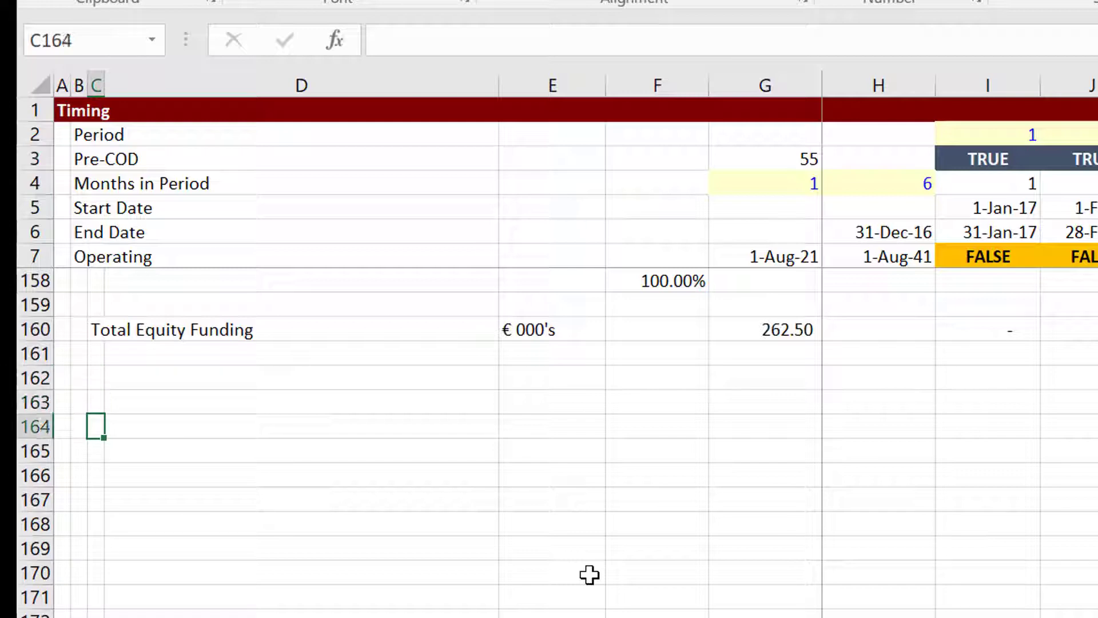
key(ctrl+v)
key(Up)
key(Up)
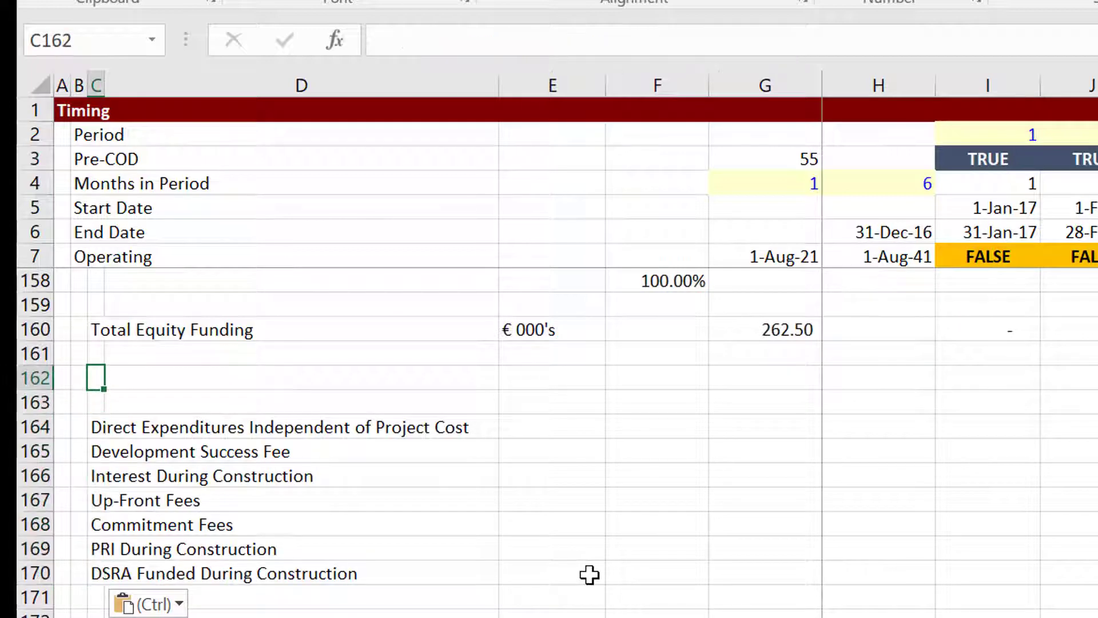
key(Down)
key(Down)
key(Down)
key(Page_Up)
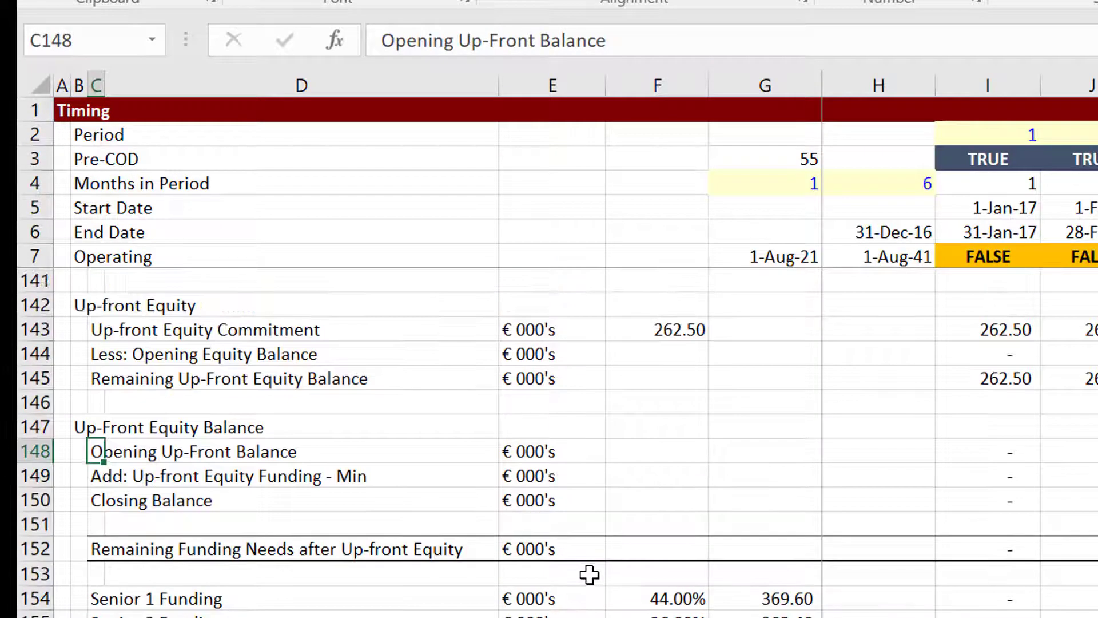
key(Page_Up)
key(Down)
key(Down)
key(Down)
key(Down)
key(Down)
key(Down)
key(Down)
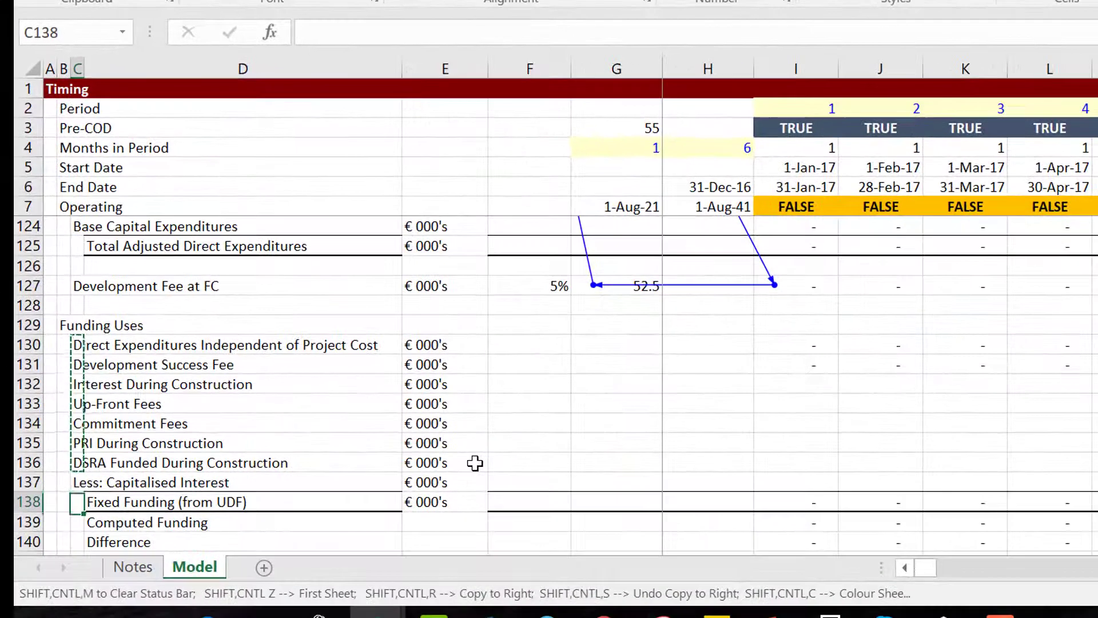
key(Down)
key(Page_Down)
key(Page_Down)
key(Page_Down)
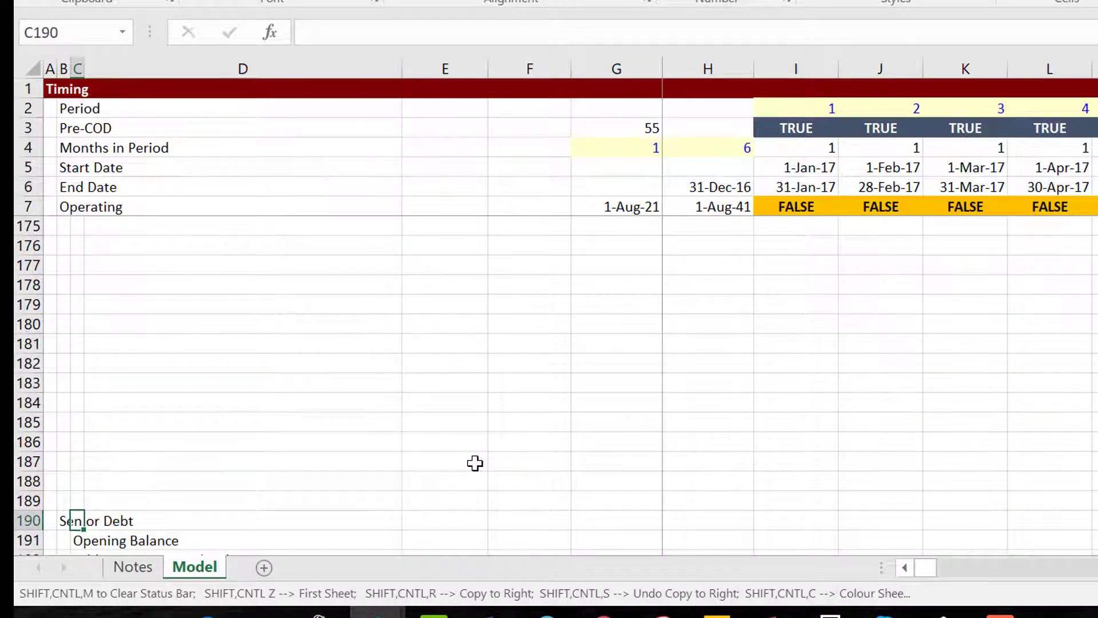
key(Page_Up)
key(Up)
key(Up)
key(Up)
key(Up)
key(Up)
key(Up)
key(Up)
key(Up)
key(Up)
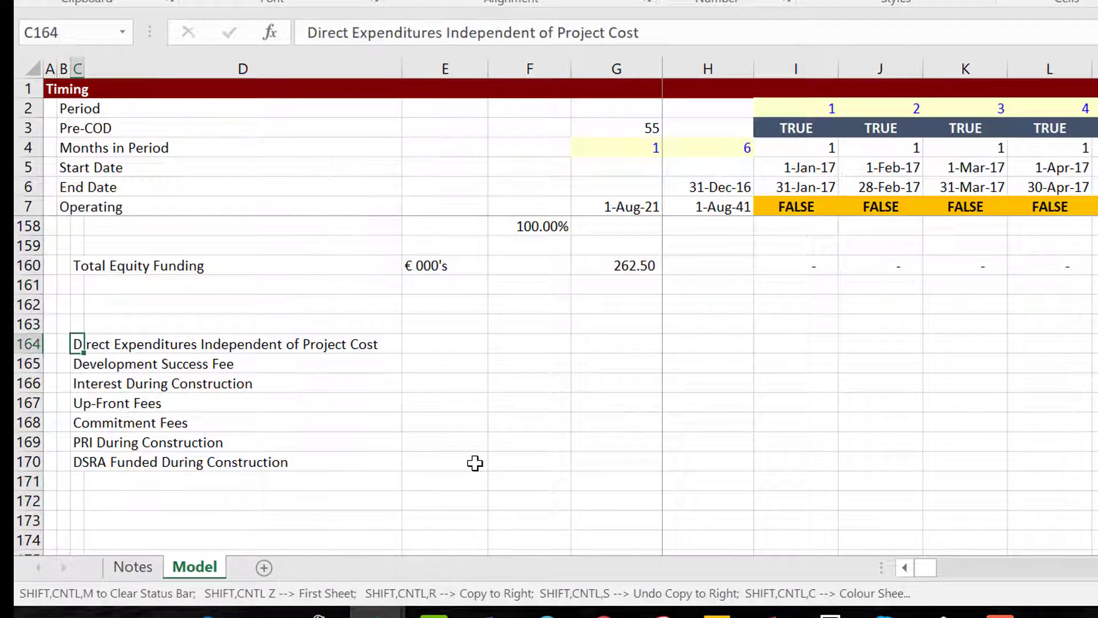
key(Up)
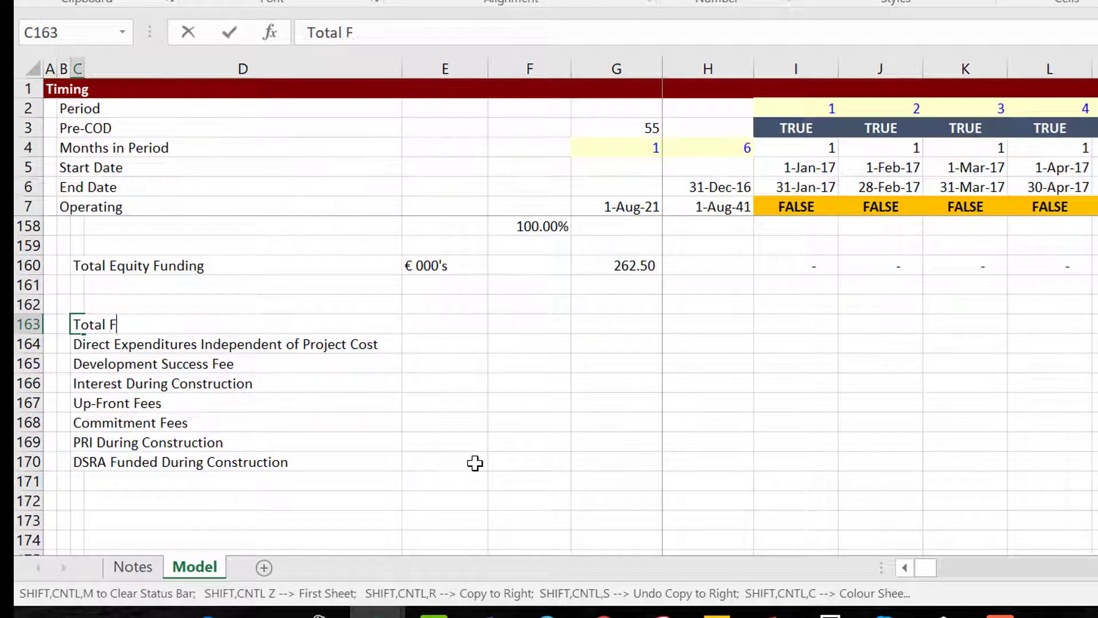
Enter 'Total Funding' in C163 and paste the four funding source labels from row 172.
text(Total Funding)
key(Return)
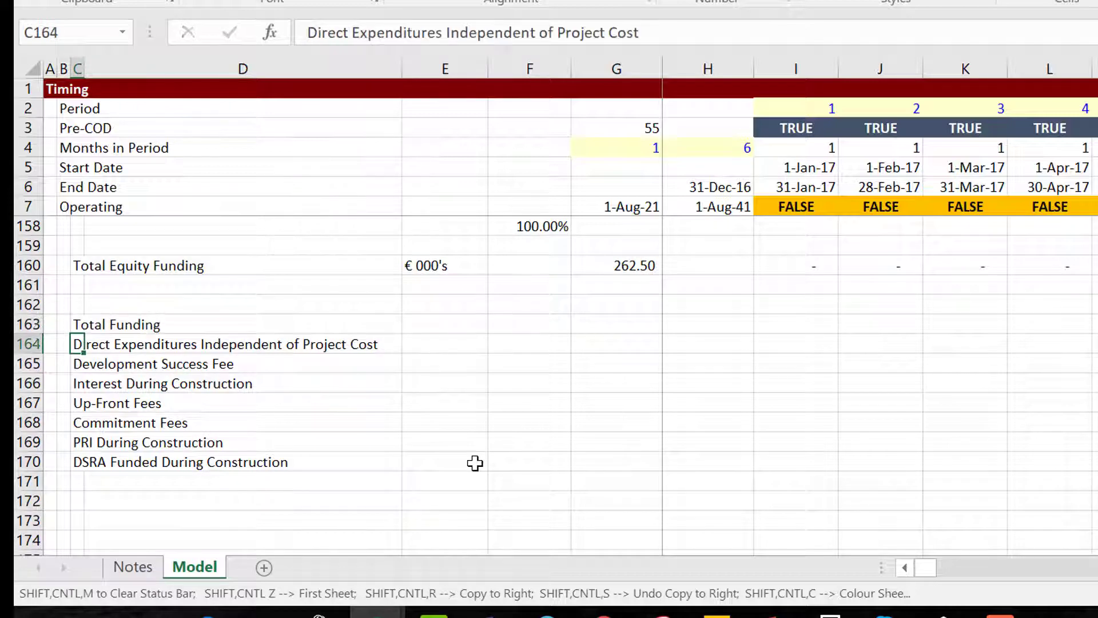
key(Up)
key(Up)
key(Up)
key(Up)
key(Up)
key(Up)
key(Up)
key(Up)
key(Up)
key(Up)
key(Up)
key(Up)
key(Up)
key(Up)
key(Up)
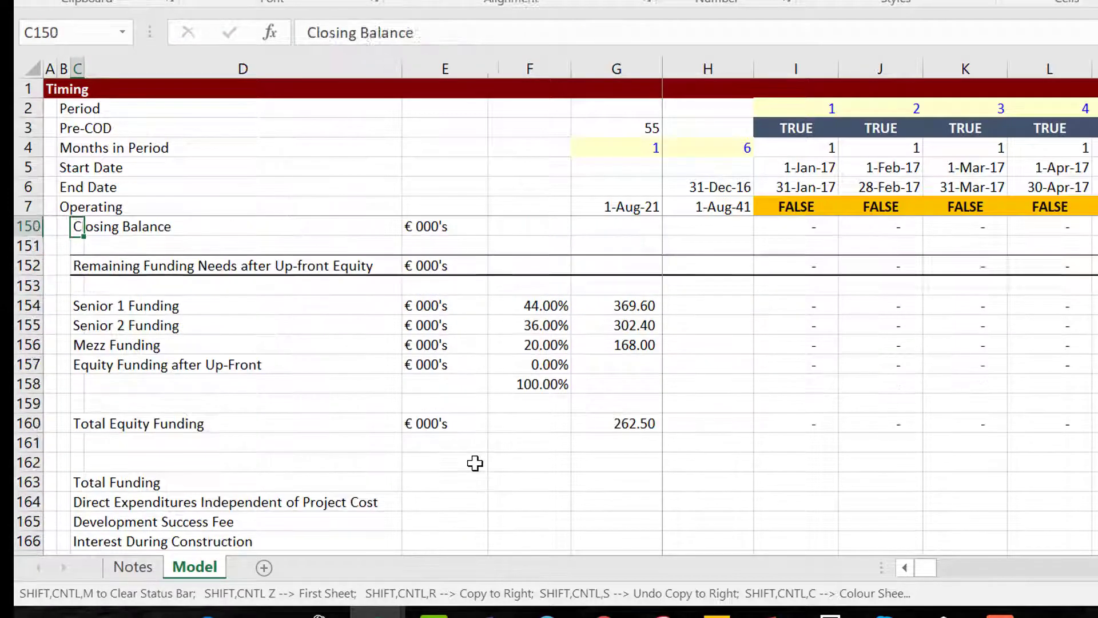
key(Down)
key(Down)
key(Down)
key(Down)
key(shift+Down)
key(shift+Down)
key(shift+Down)
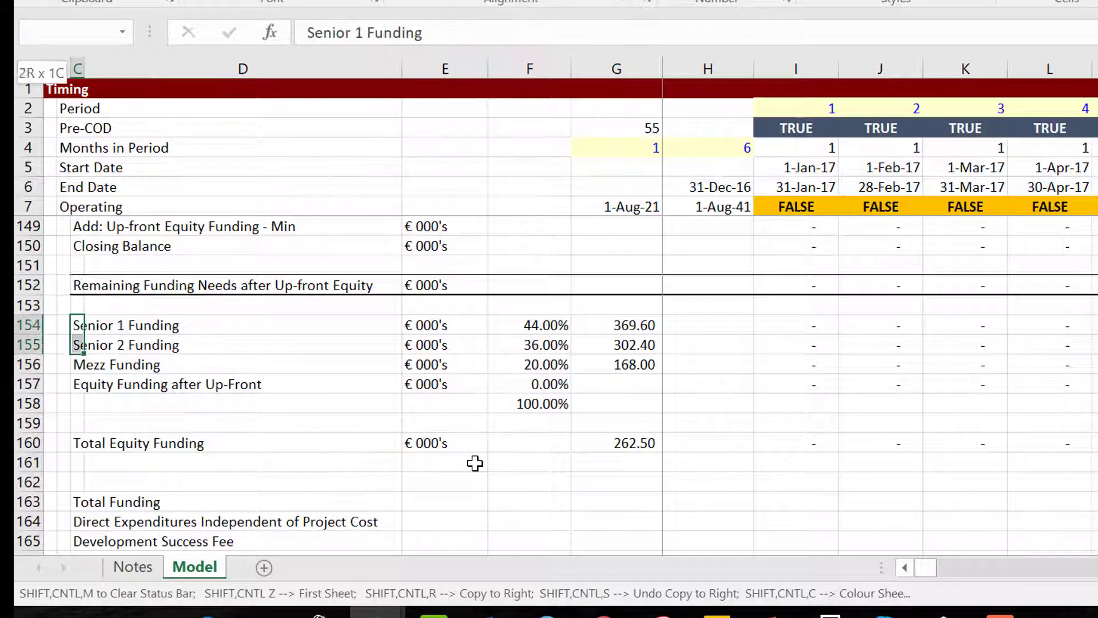
key(Down)
key(Down)
key(Down)
key(Down)
key(Down)
key(Down)
key(Down)
key(Down)
key(Down)
key(Down)
key(Down)
key(Down)
key(Down)
key(Down)
key(Down)
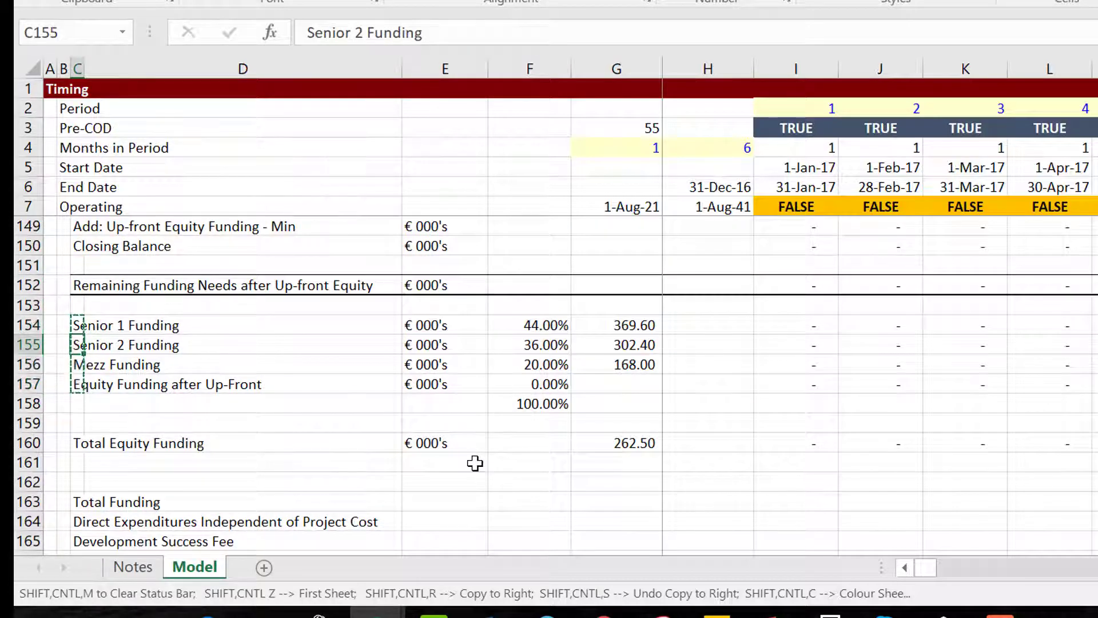
key(Down)
key(Down)
key(Down)
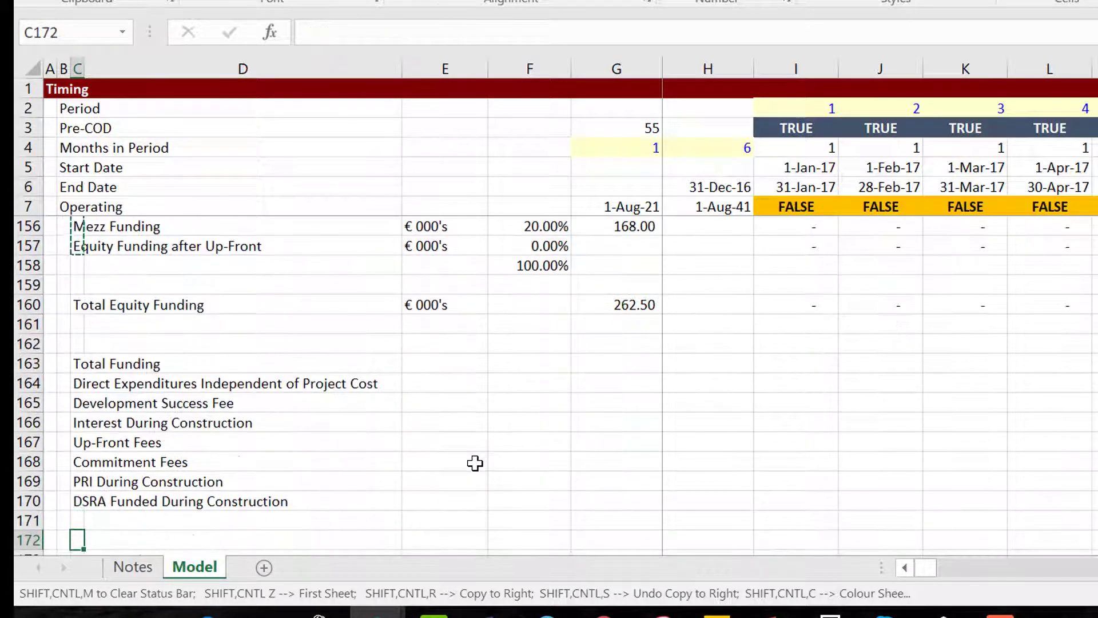
key(Up)
key(Down)
key(ctrl+v)
Copy the Total Funding label to row 171 and edit it to 'Total Uses'.
key(Up)
key(Up)
key(Up)
key(Up)
key(Up)
key(Up)
key(Up)
key(Up)
key(Up)
key(Up)
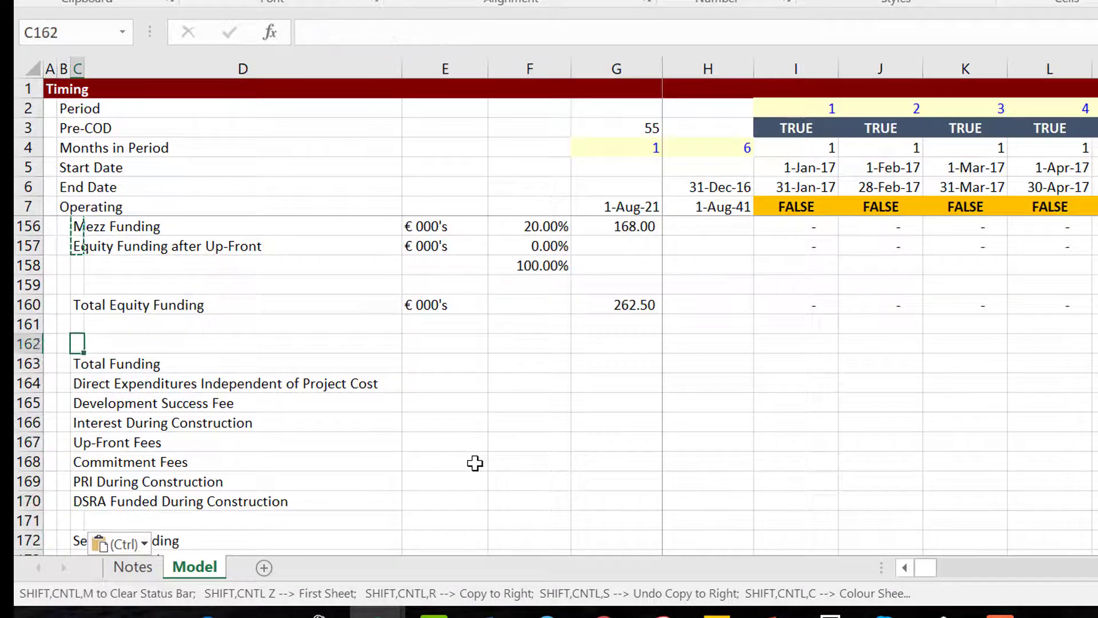
key(Down)
key(ctrl+c)
key(Down)
key(Down)
key(Down)
key(Down)
key(Down)
key(Down)
key(Down)
key(Down)
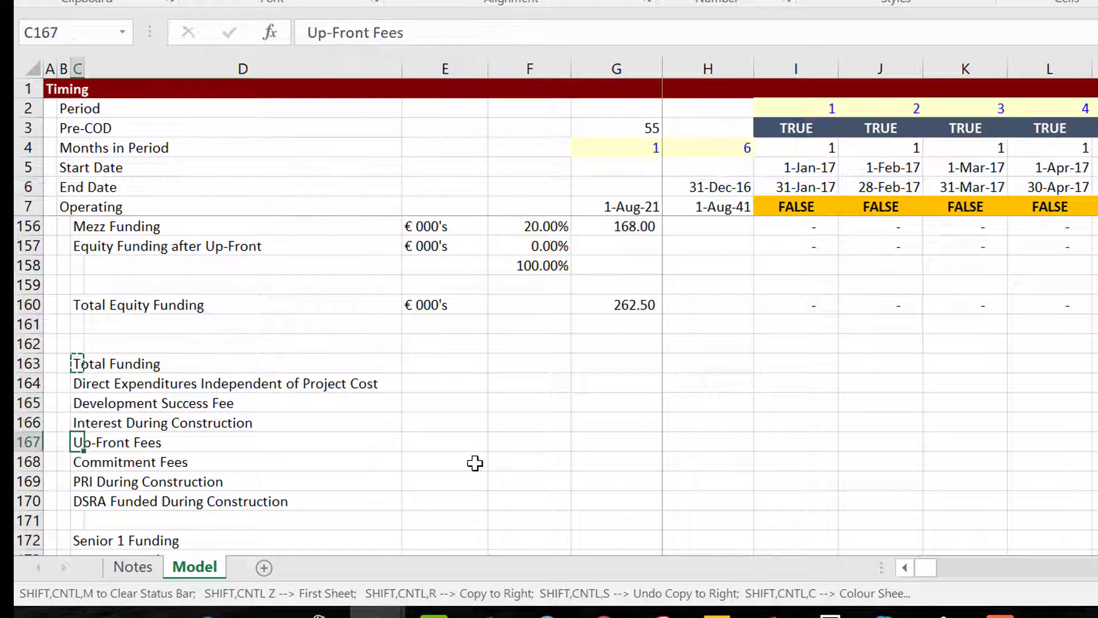
key(ctrl+v)
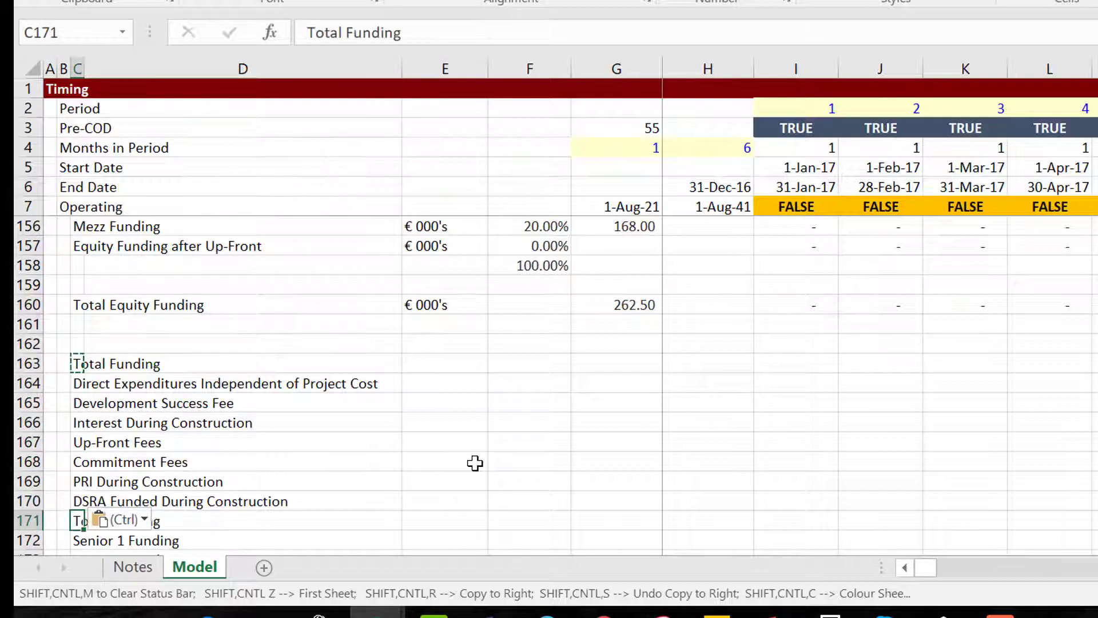
key(F2)
key(BackSpace)
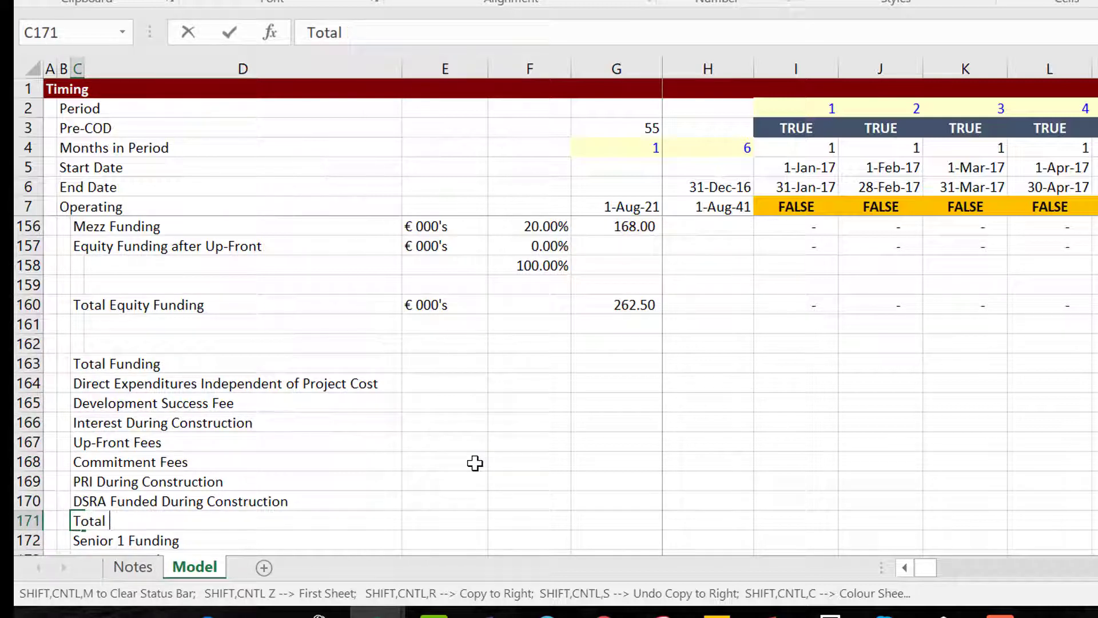
text(Uses)
key(Return)
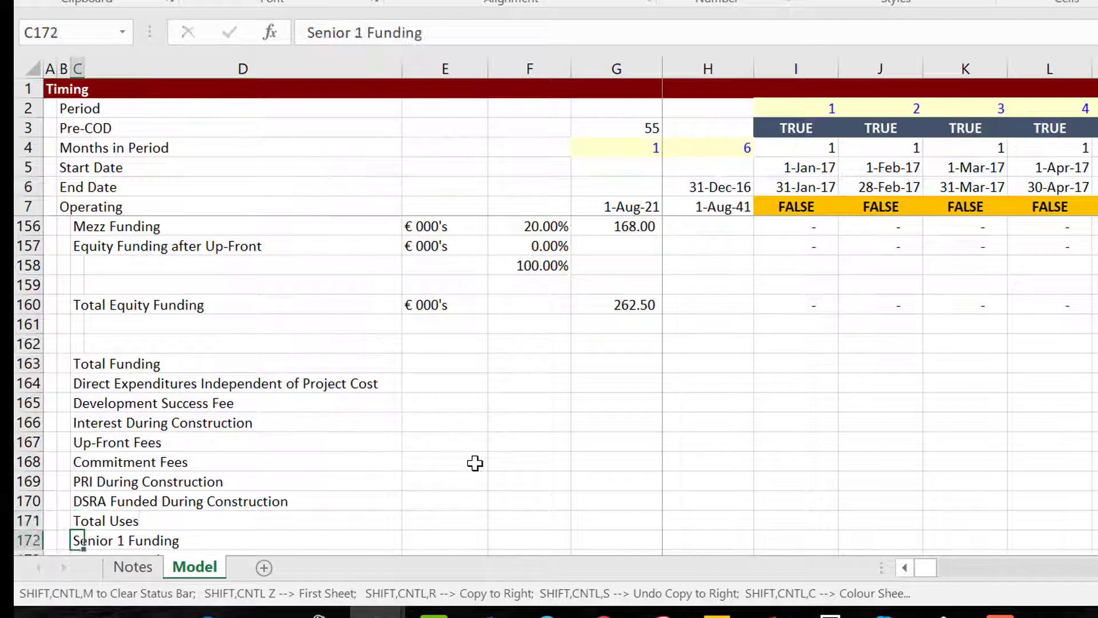
Select the period cells from I163 down to row 176, extending across later periods.
key(Down)
key(Down)
key(Down)
key(Down)
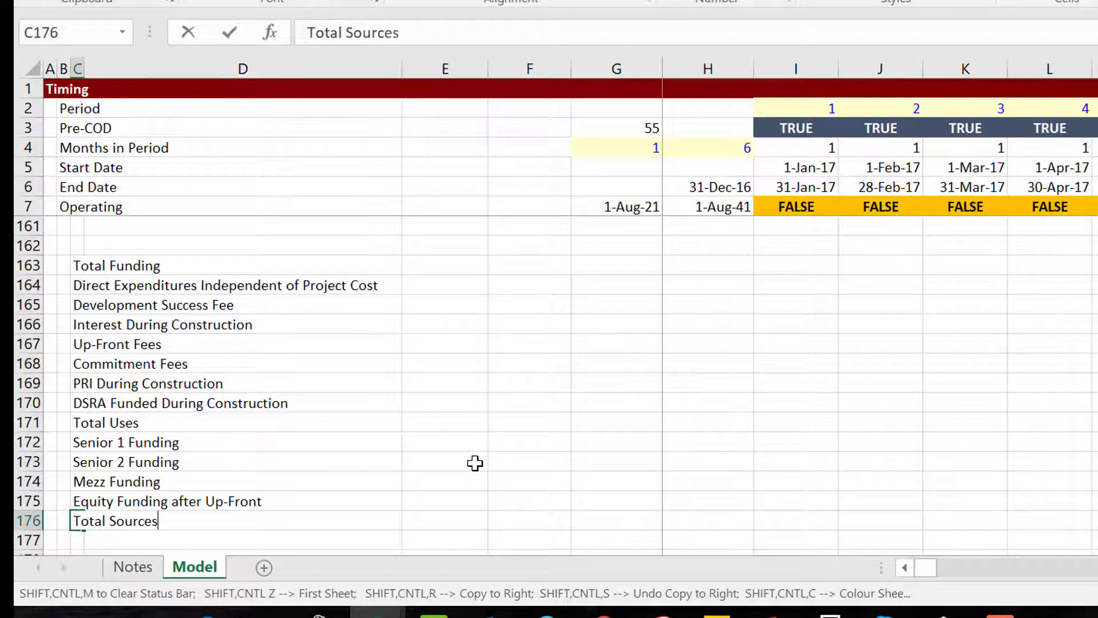
key(Up)
key(Up)
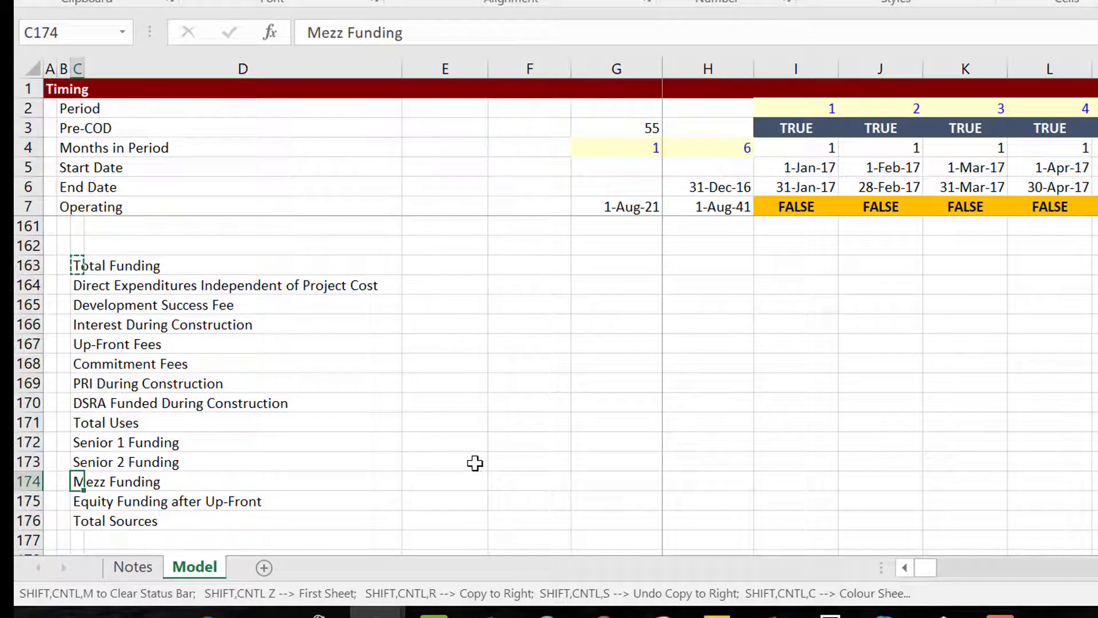
key(Up)
key(Up)
key(Up)
key(Up)
key(Up)
key(Up)
key(Up)
key(Up)
key(Up)
key(Up)
key(Up)
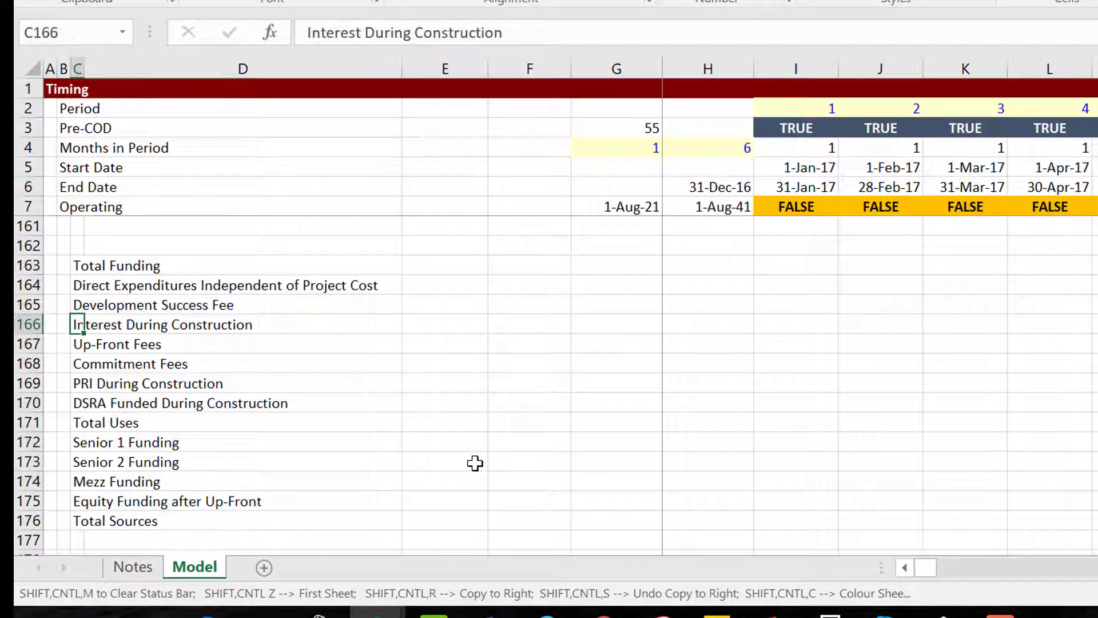
key(Right)
key(Right)
key(Right)
key(Right)
key(Right)
key(Right)
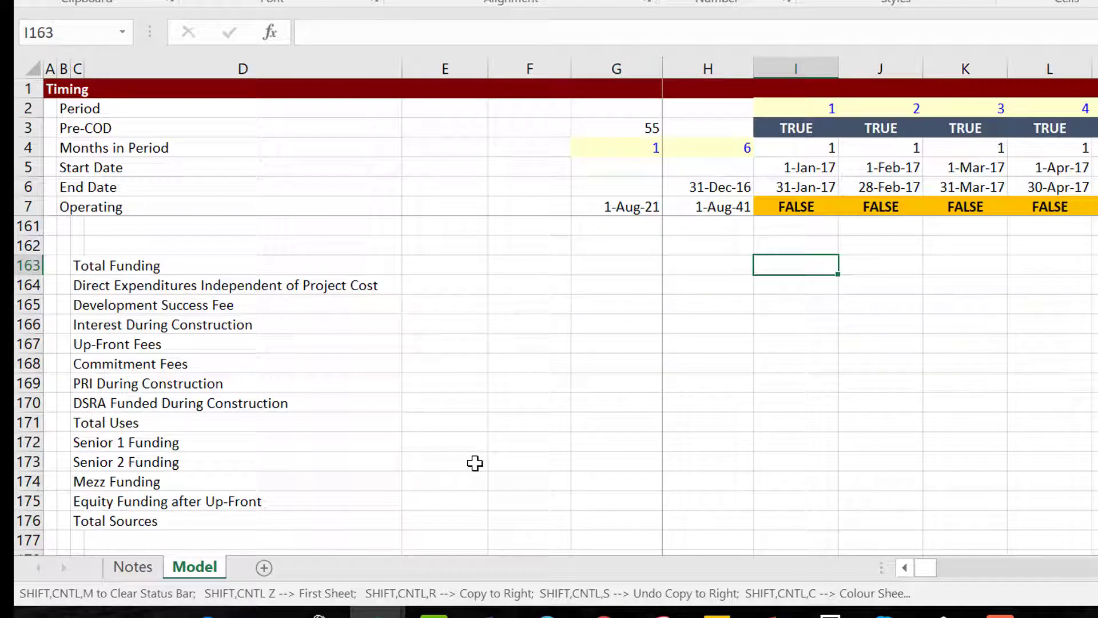
key(shift+Down)
key(shift+Down)
key(shift+Down)
key(shift+Down)
key(shift+Down)
key(shift+Down)
key(shift+Down)
key(shift+Down)
key(shift+Down)
key(shift+Down)
key(shift+Down)
key(shift+Down)
key(shift+Down)
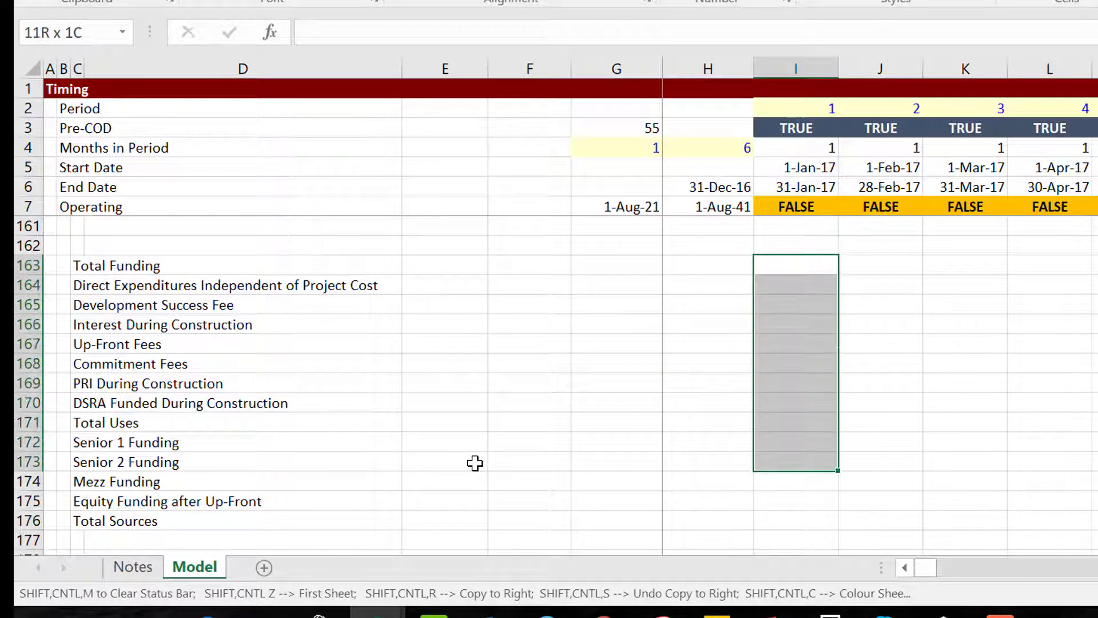
key(shift+Right)
key(shift+Right)
key(shift+Right)
key(shift+Right)
key(shift+Right)
key(shift+Right)
key(shift+Right)
key(shift+Right)
key(shift+Right)
key(shift+Right)
key(shift+Right)
key(shift+Right)
key(shift+Right)
key(shift+Right)
key(shift+Right)
key(shift+Right)
key(shift+Right)
key(shift+Right)
key(shift+Right)
key(shift+Right)
key(shift+Right)
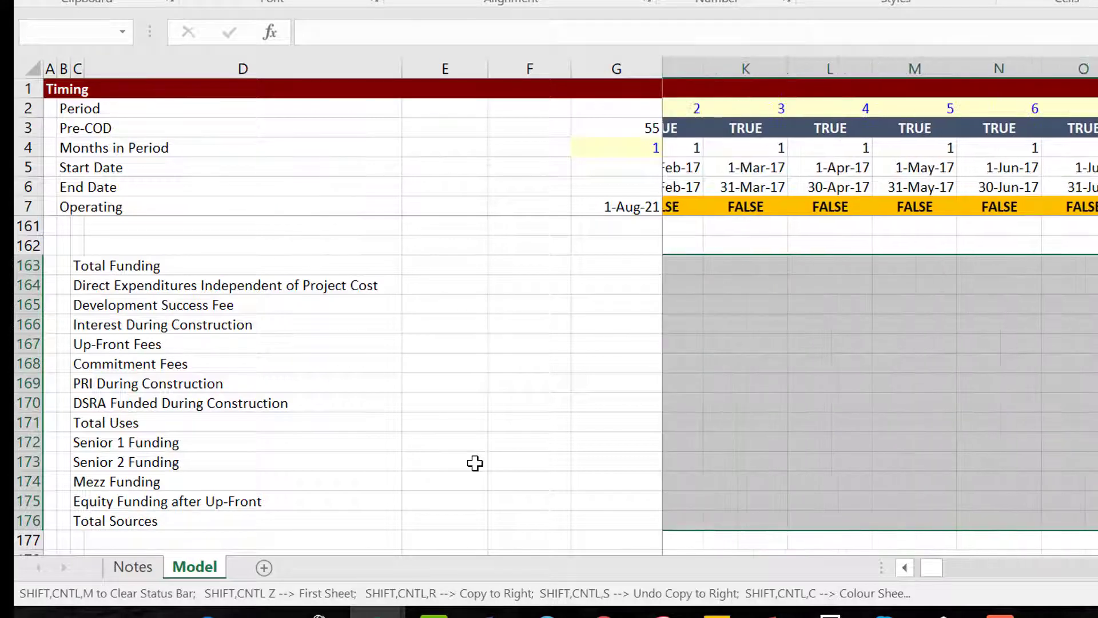
key(shift+Right)
key(shift+Right)
key(shift+Right)
key(shift+Right)
key(shift+Right)
key(shift+Right)
key(shift+Right)
key(shift+Right)
key(shift+Right)
key(shift+Right)
key(shift+Right)
key(shift+Right)
key(shift+Right)
key(shift+Right)
key(shift+Right)
key(shift+Right)
key(shift+Right)
key(shift+Right)
key(shift+Right)
key(shift+Right)
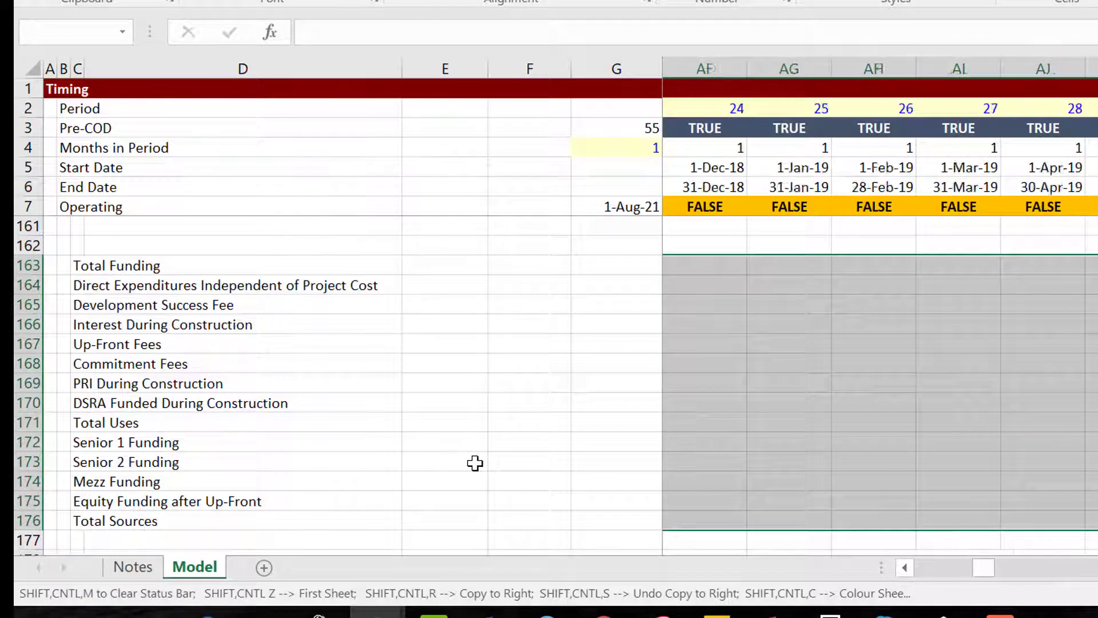
Extend the selection to all periods and start a =circular_template formula with its Function Arguments dialog.
key(shift+Right)
key(shift+Right)
key(shift+Right)
key(shift+Right)
key(shift+Right)
key(shift+Right)
key(shift+Right)
key(shift+Right)
key(shift+Right)
key(shift+Right)
key(shift+Right)
key(shift+Right)
key(shift+Right)
key(shift+Right)
key(shift+Right)
key(shift+Right)
key(shift+Right)
key(shift+Right)
key(shift+Right)
key(shift+Right)
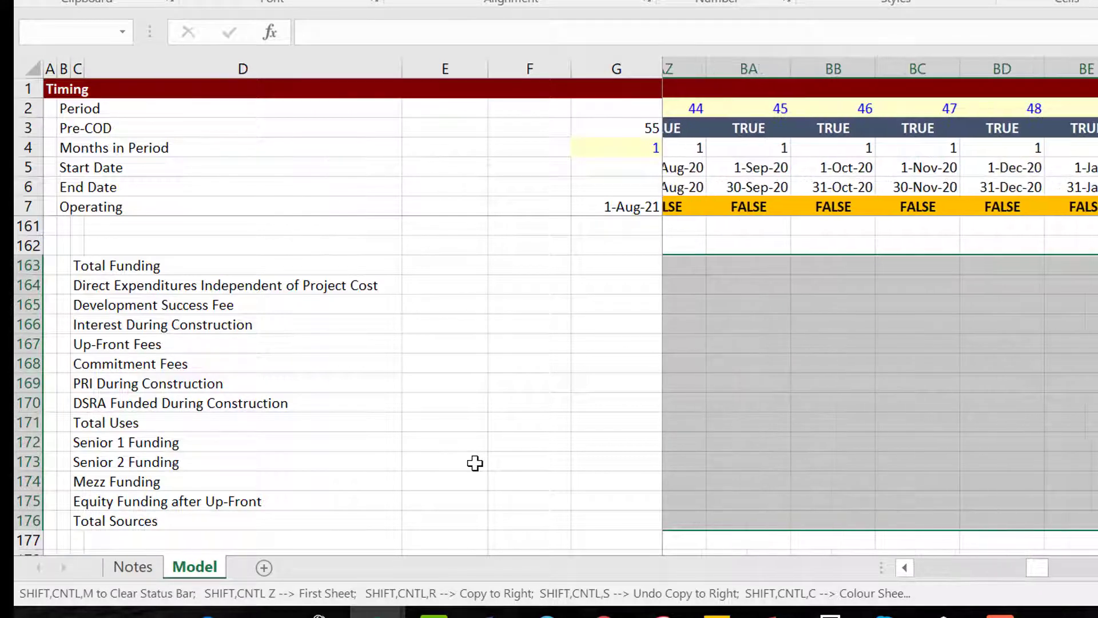
key(shift+Right)
key(shift+Right)
key(shift+Right)
key(shift+Right)
key(shift+Right)
key(shift+Right)
key(shift+Right)
key(shift+Right)
key(shift+Right)
key(shift+Right)
key(shift+Right)
key(shift+Right)
key(shift+Right)
key(shift+Right)
key(shift+Right)
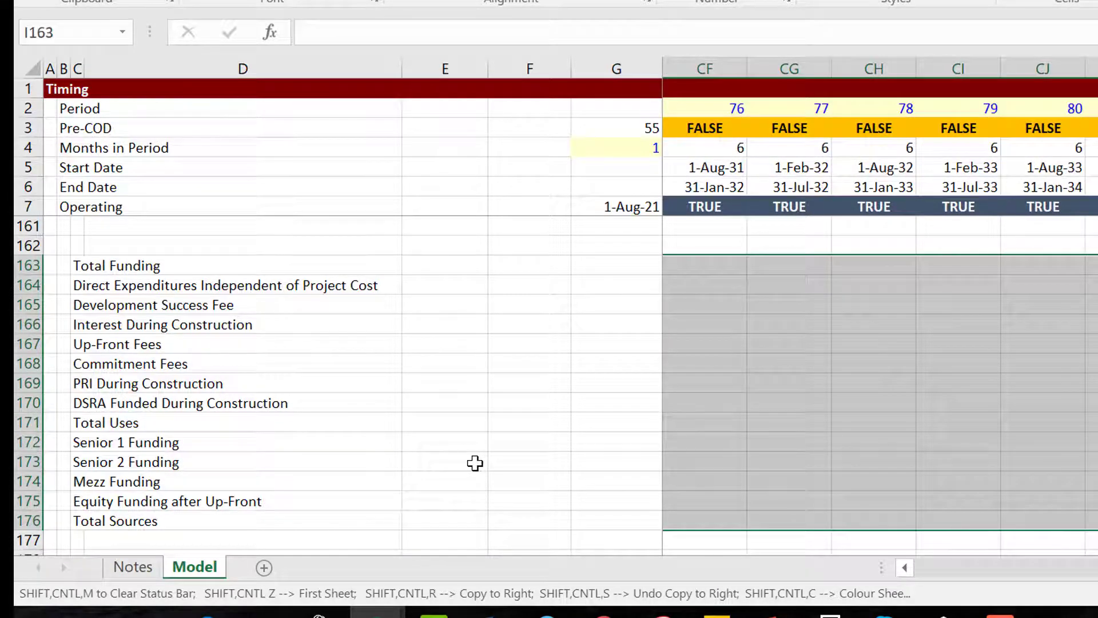
text(=)
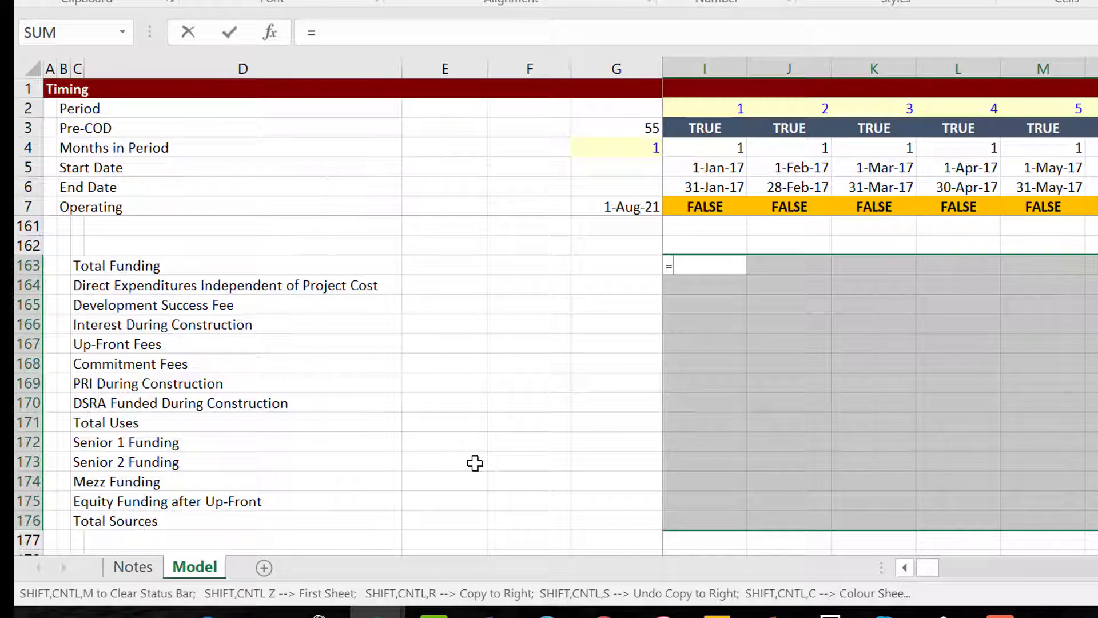
text(ci)
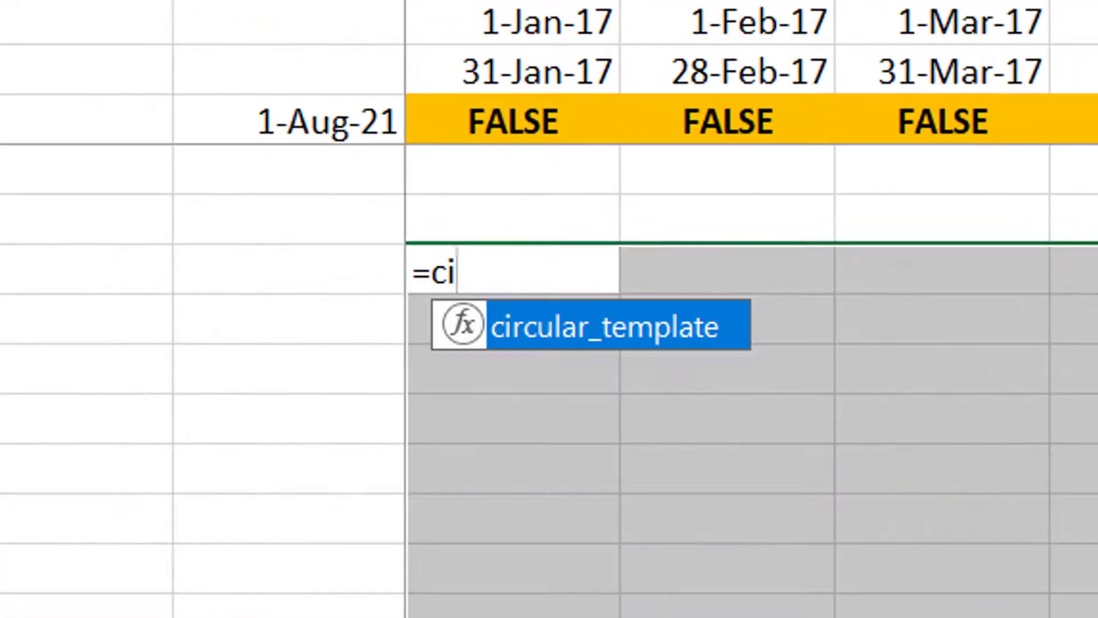
key(Tab)
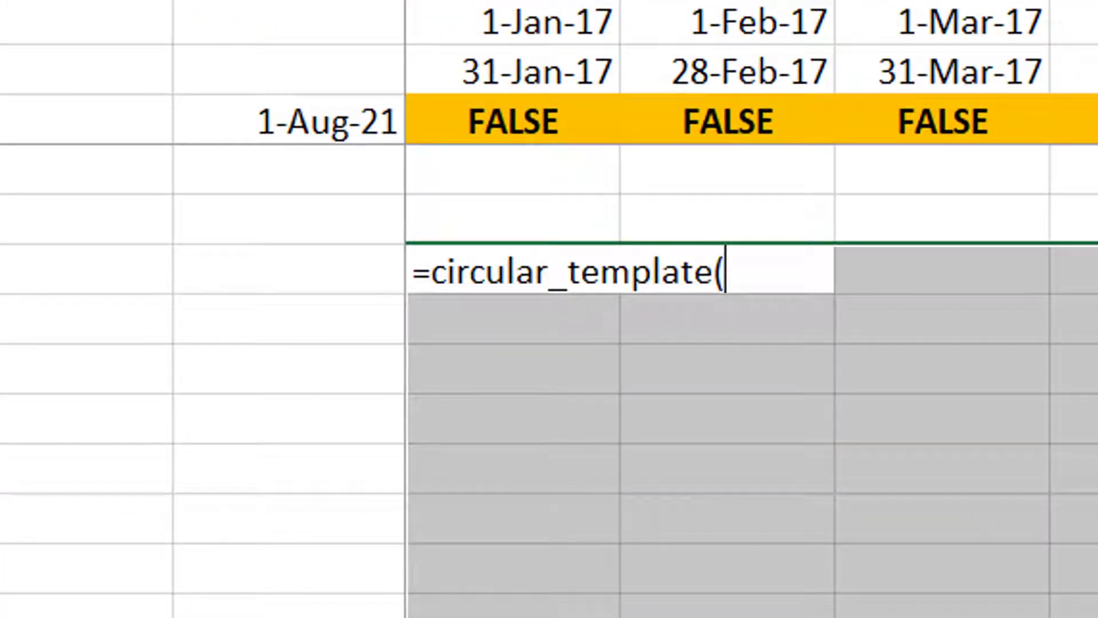
key(ctrl+a)
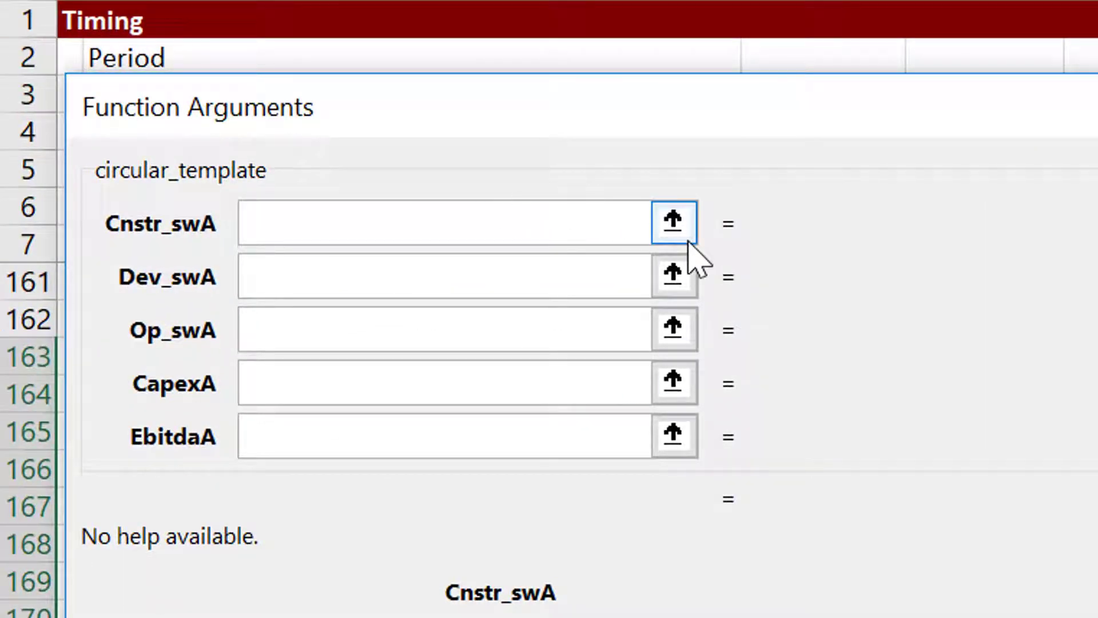
Set the Cnstr_swA argument to the Construction Switch row 82:82.
click(674, 222)
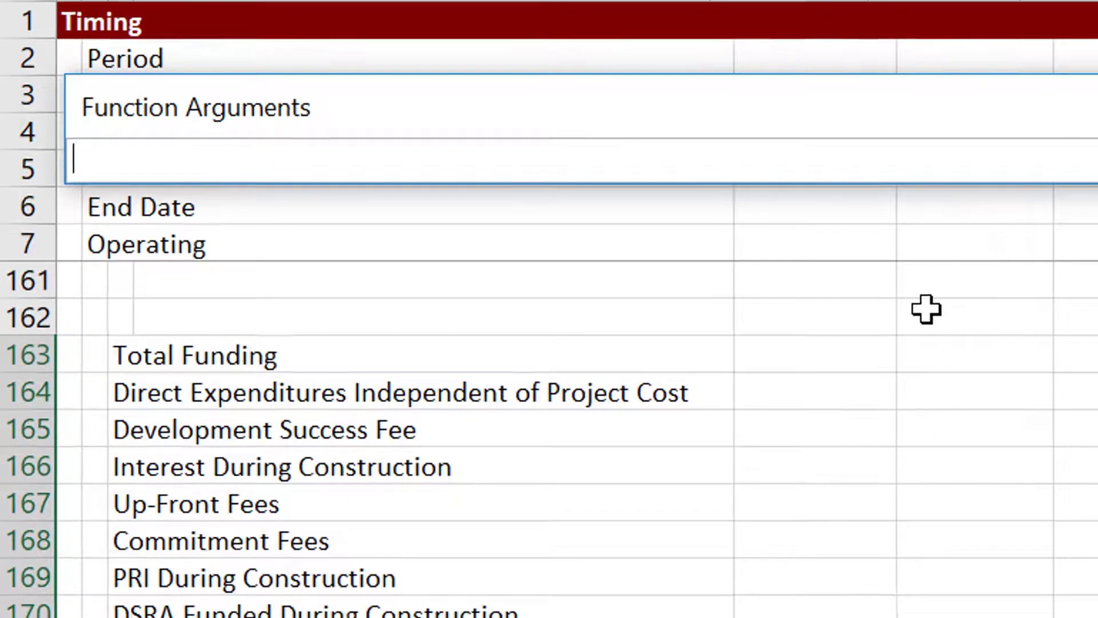
click(926, 309)
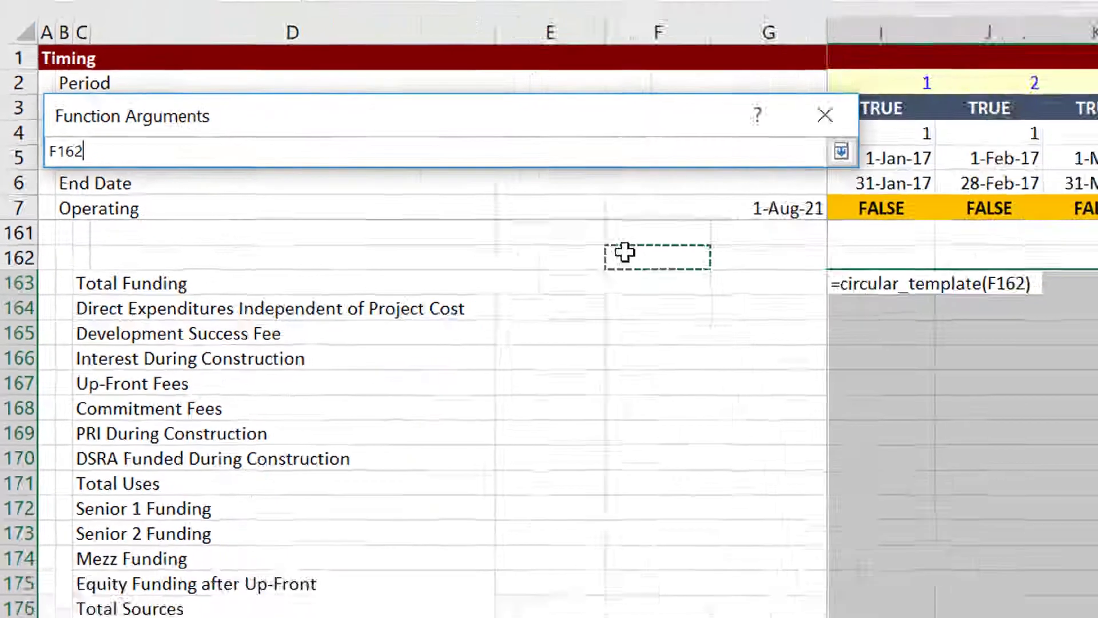
key(Up)
key(Page_Up)
key(Page_Up)
key(Page_Up)
key(Page_Up)
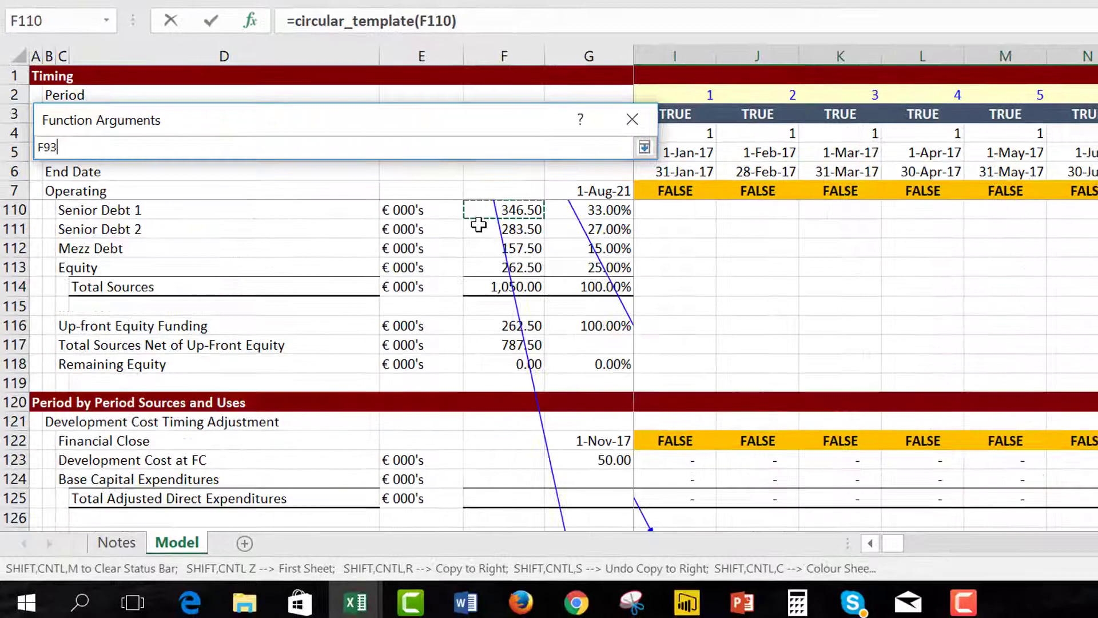
key(Page_Up)
key(Page_Up)
key(Page_Up)
key(Page_Up)
key(Page_Up)
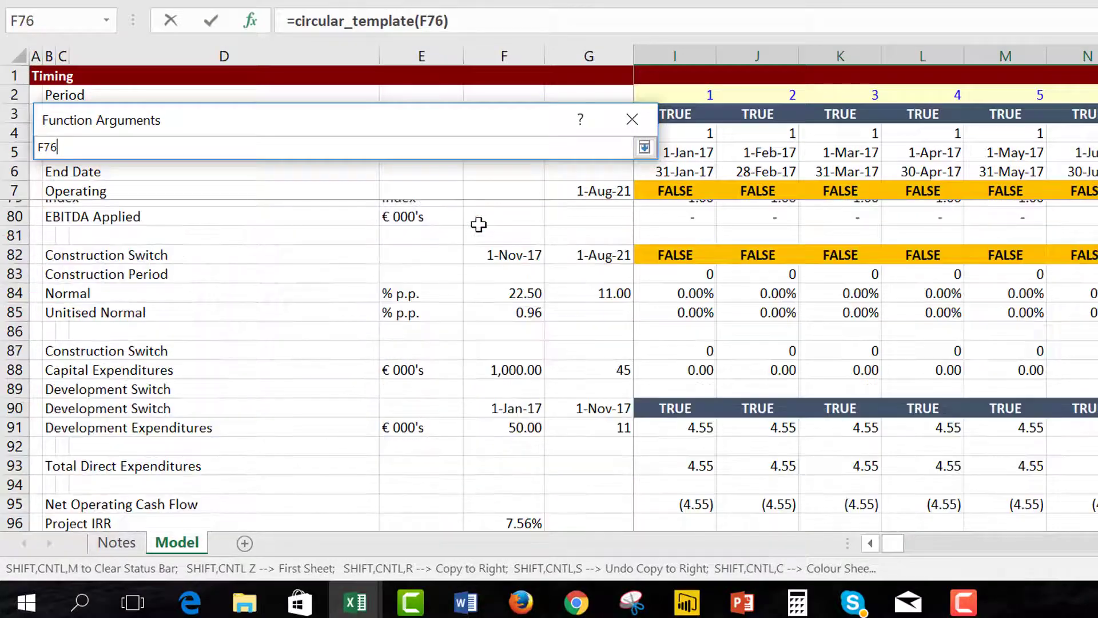
key(Page_Down)
key(Page_Down)
key(Page_Down)
key(Page_Down)
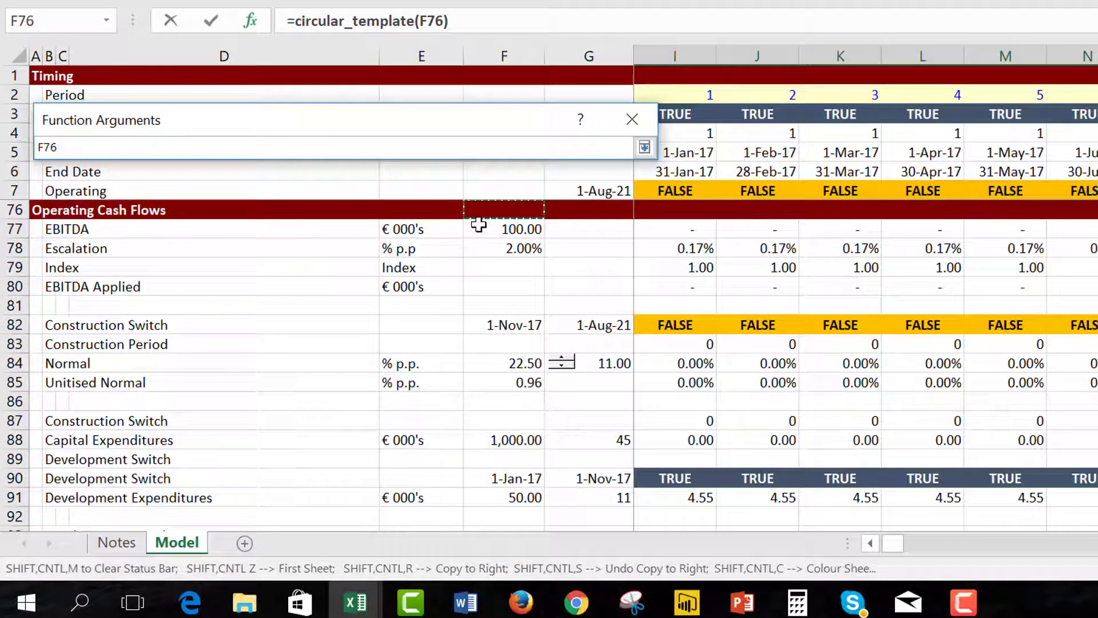
click(11, 324)
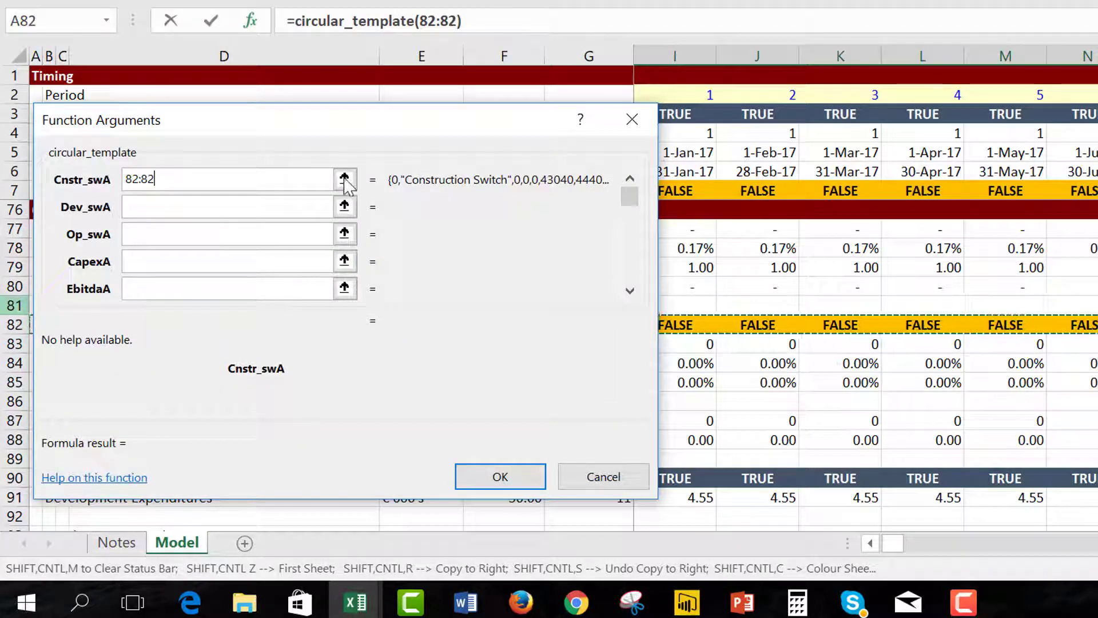
Set Dev_swA to Development Switch row 90:90 and Op_swA to Operating row 7:7.
click(346, 205)
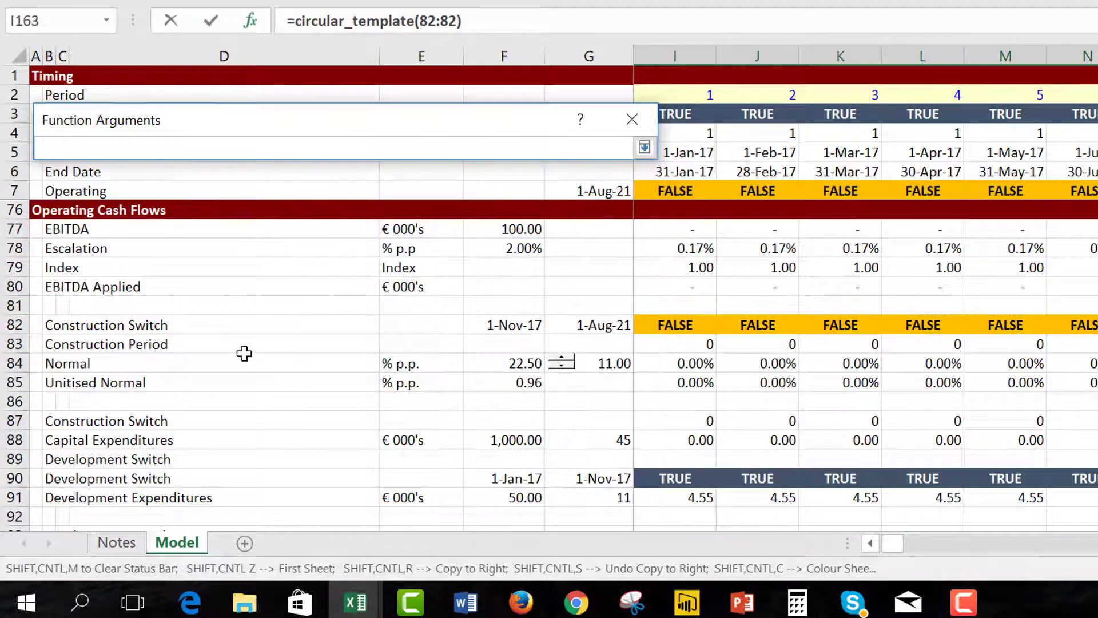
click(225, 306)
key(Up)
key(Up)
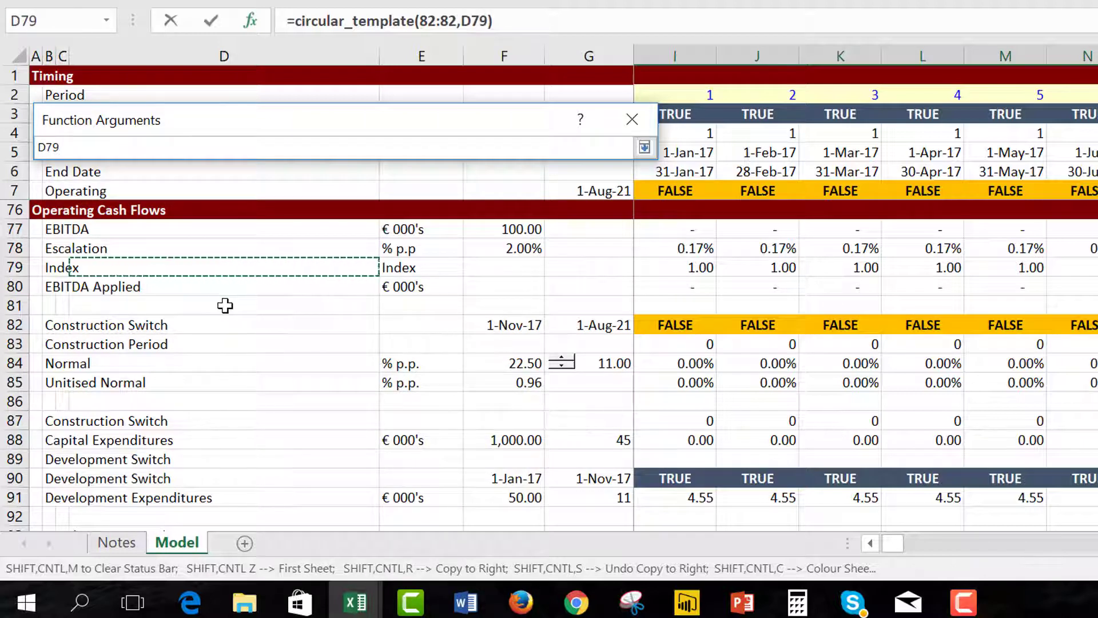
key(Down)
key(Down)
key(Down)
key(Down)
key(Down)
key(Down)
key(Down)
key(Down)
key(Down)
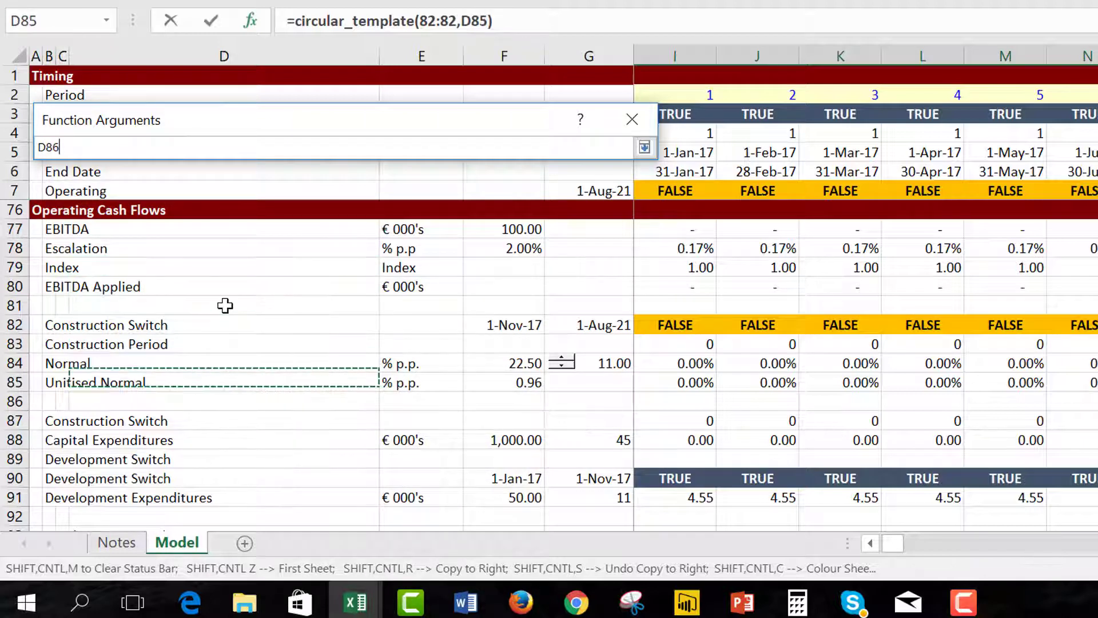
key(Down)
key(Down)
key(shift+space)
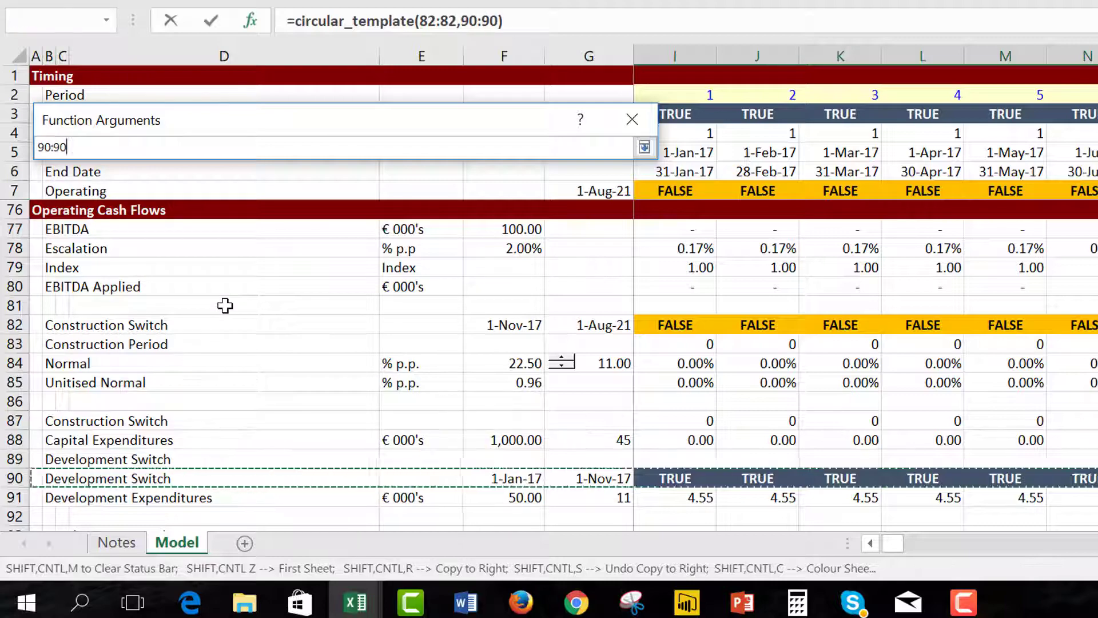
key(Return)
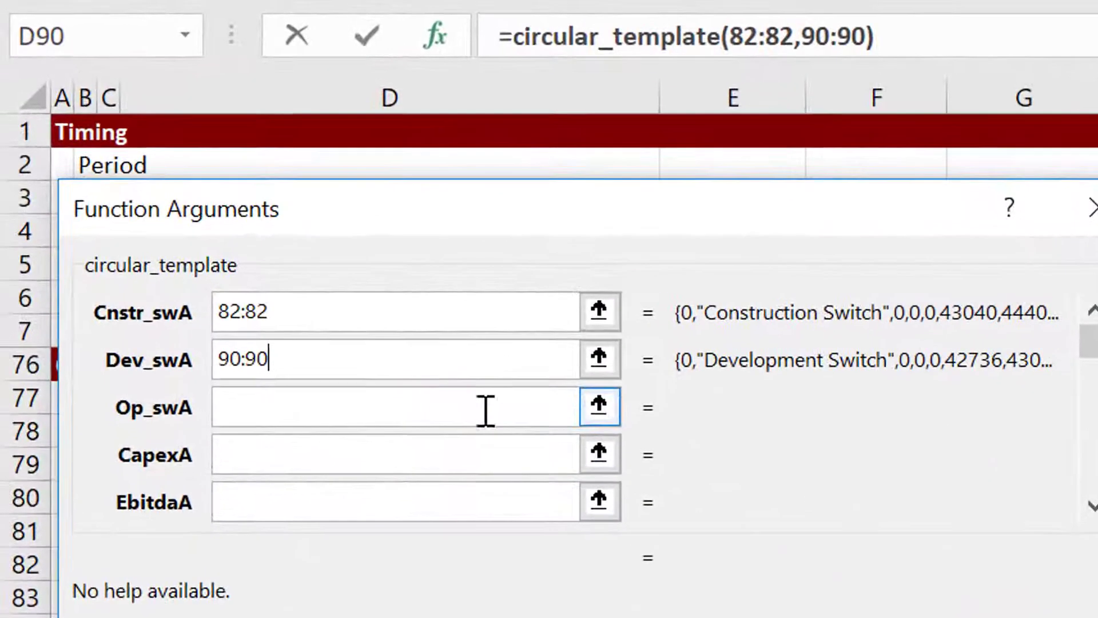
click(598, 407)
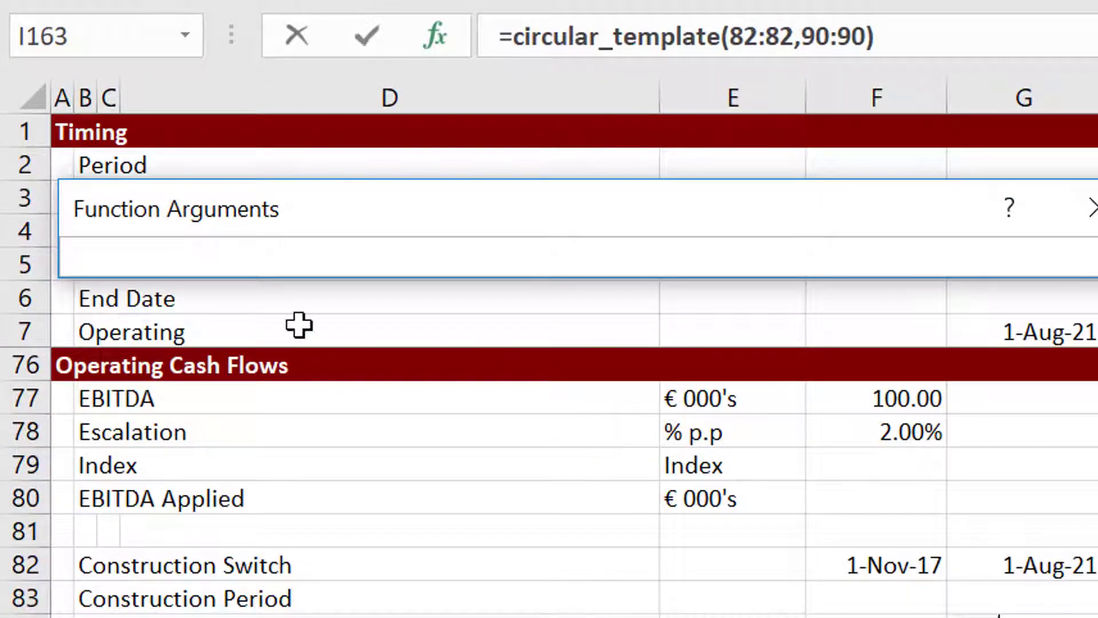
click(23, 341)
key(Return)
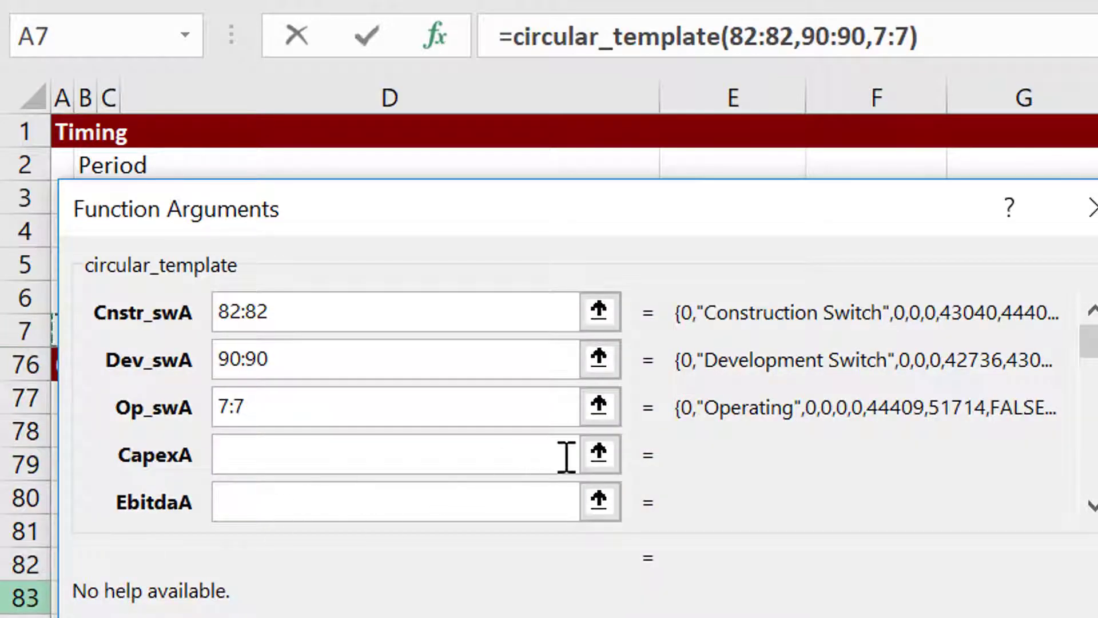
Set CapexA to row 130:130, Direct Expenditures Independent of Project Cost.
click(599, 455)
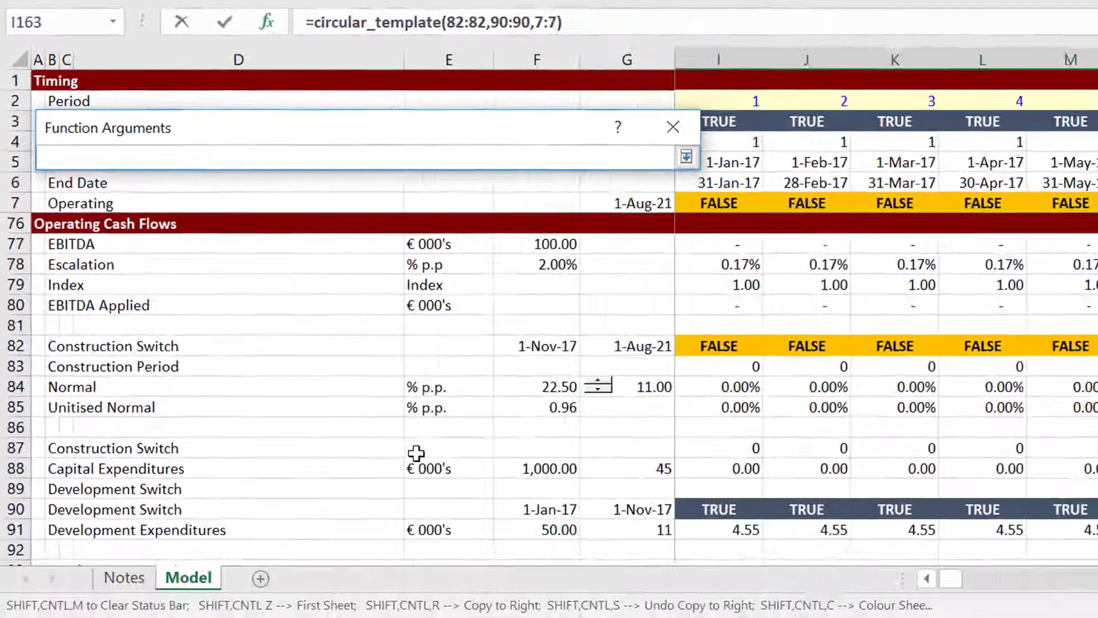
click(410, 447)
key(Down)
key(Down)
key(Down)
key(Down)
key(Down)
key(Down)
key(Down)
key(Down)
key(Down)
key(Down)
key(Down)
key(Down)
key(Down)
key(Down)
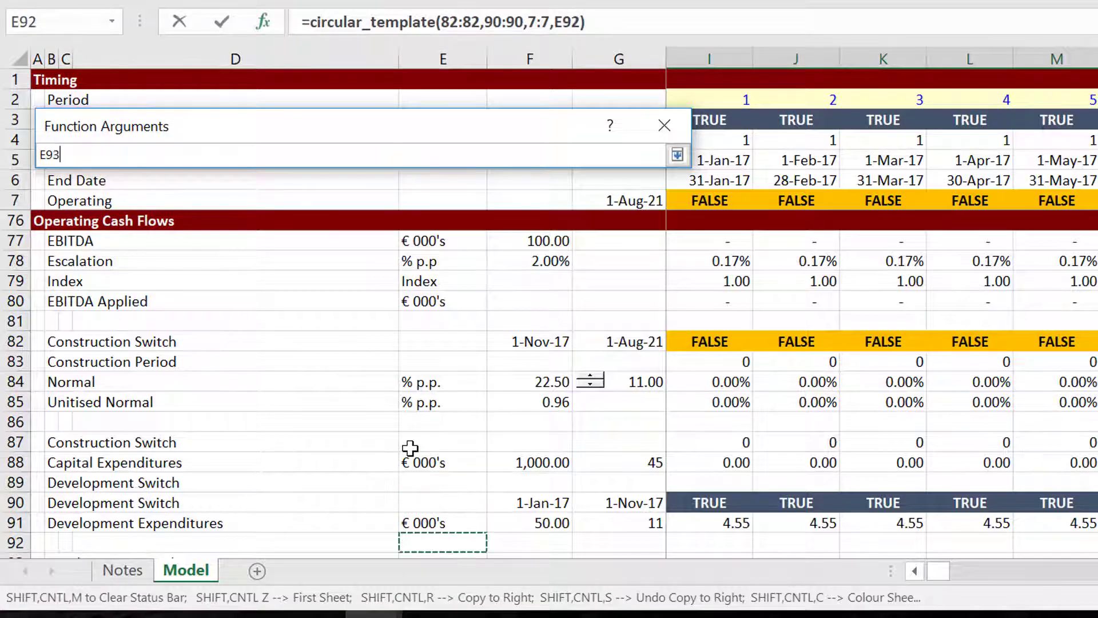
key(Down)
key(Down)
key(Down)
key(Down)
key(Down)
key(Down)
key(Down)
key(Down)
key(Down)
key(Down)
key(Down)
key(Down)
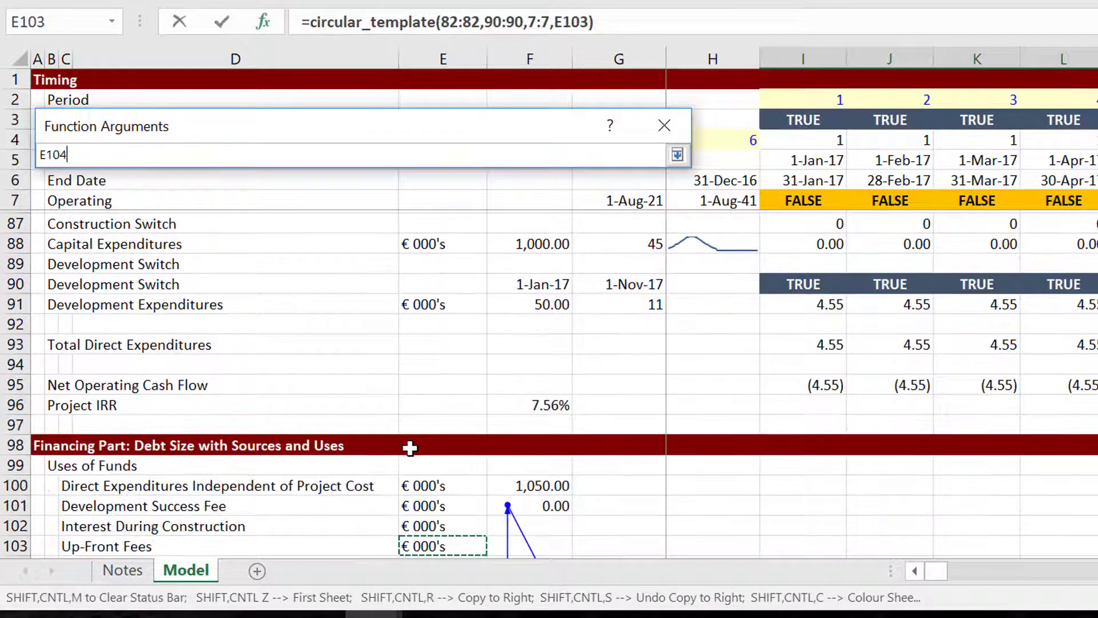
key(Down)
key(Down)
key(Down)
key(Down)
key(Down)
key(Down)
key(Down)
key(Down)
key(Down)
key(Down)
key(Down)
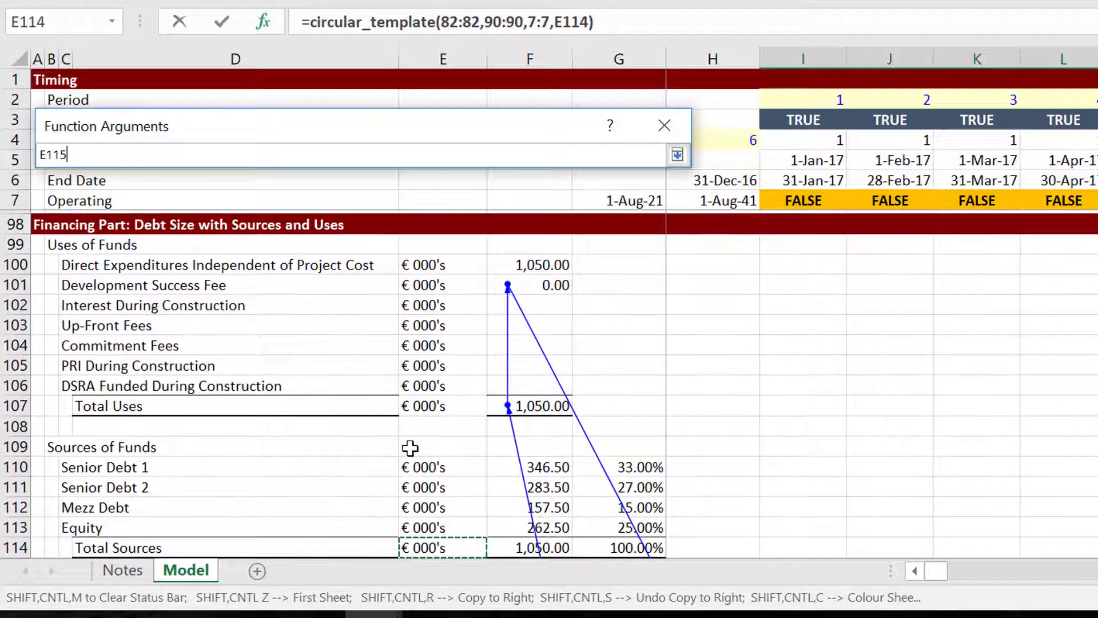
key(Down)
key(Down)
key(Down)
key(Down)
key(Down)
key(Down)
key(Down)
key(Down)
key(Down)
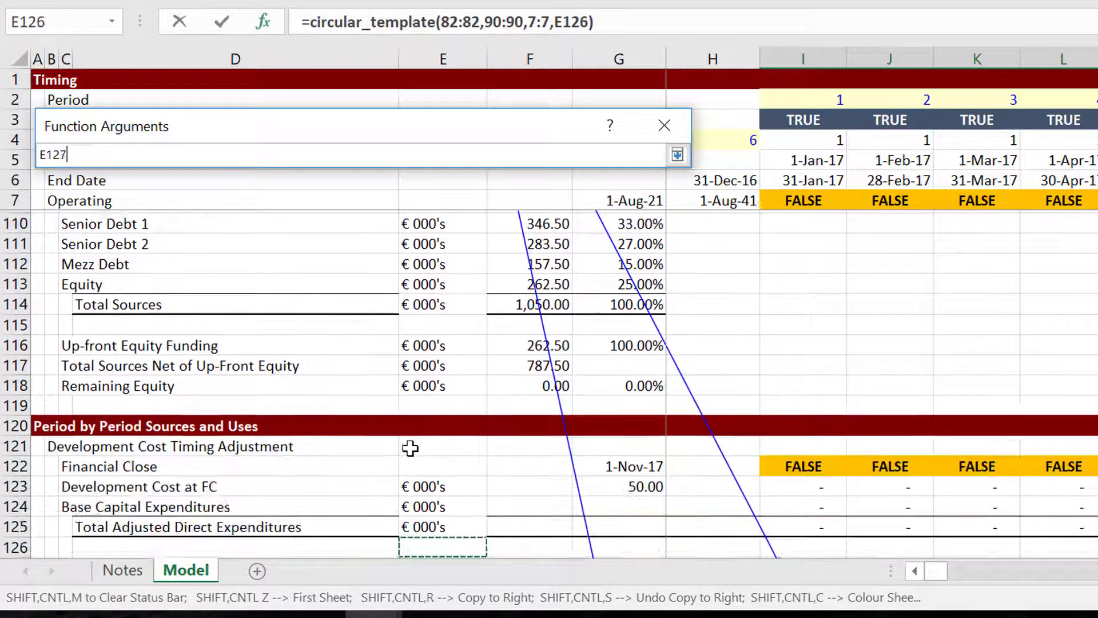
key(Up)
key(Up)
key(Up)
key(Up)
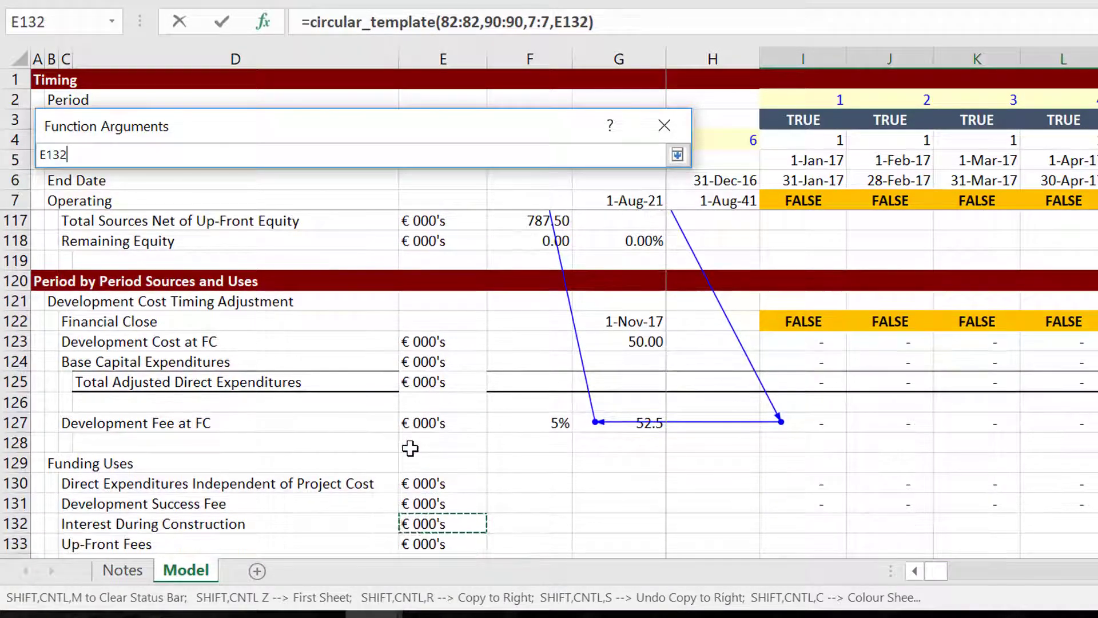
key(Down)
key(Down)
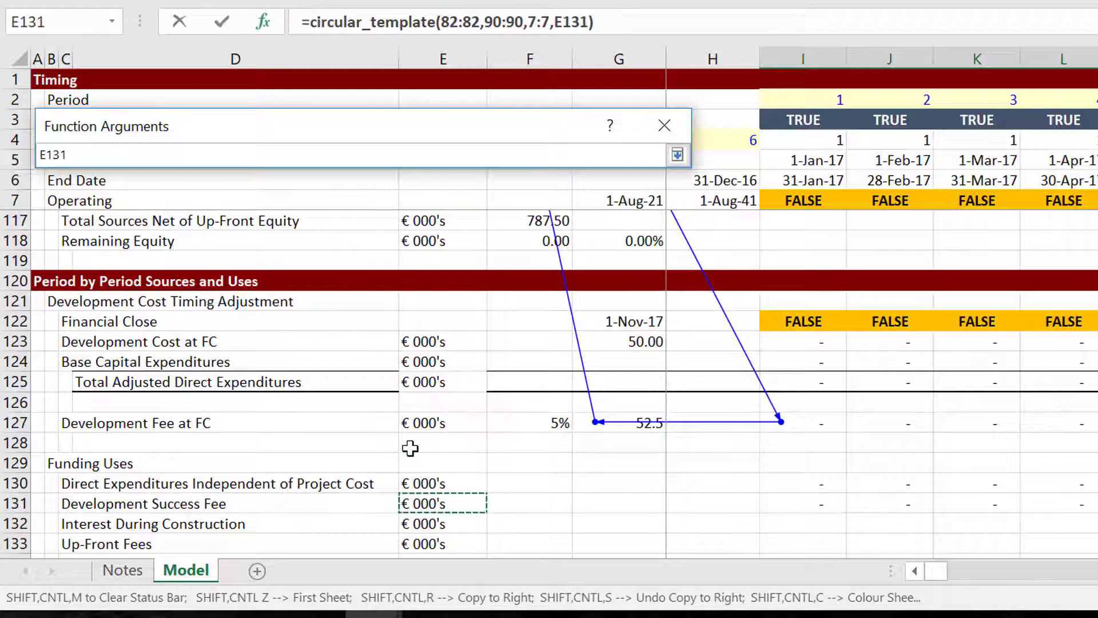
key(Up)
key(shift+space)
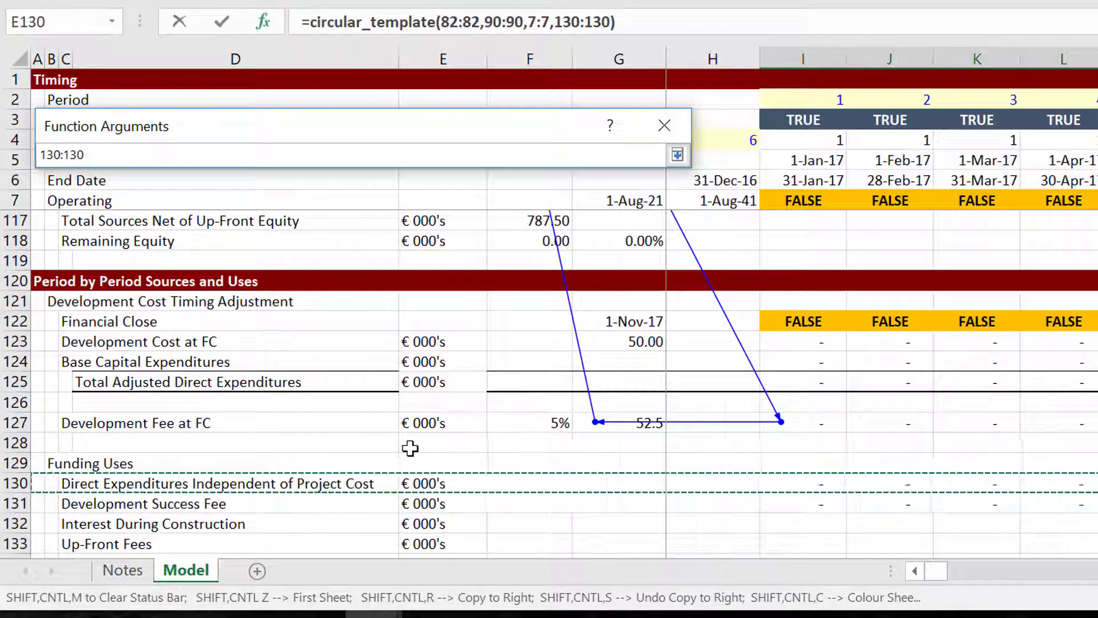
key(Return)
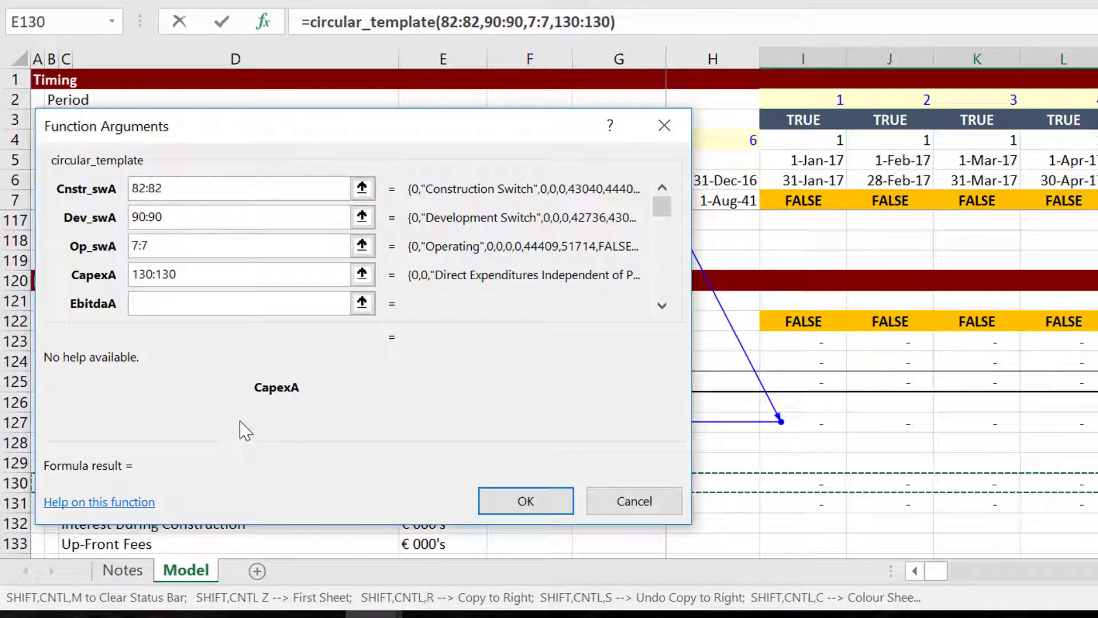
Set the EbitdaA argument to the EBITDA row 77:77.
click(362, 303)
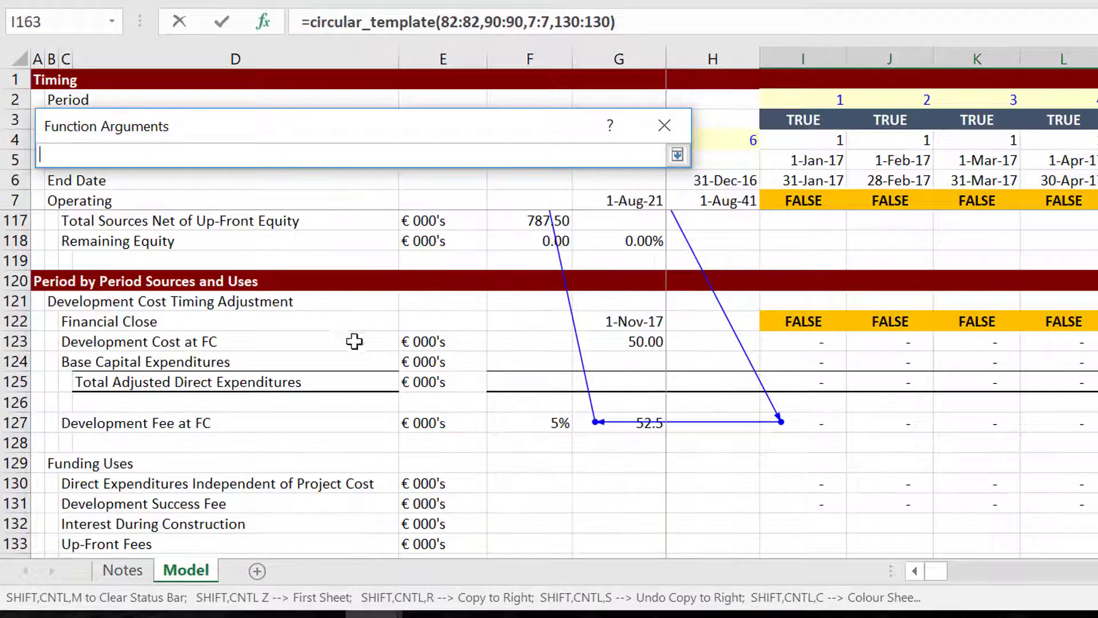
click(371, 307)
key(Up)
key(Up)
key(Up)
key(Up)
key(Up)
key(Up)
key(Up)
key(Up)
key(Up)
key(Up)
key(Up)
key(Up)
key(Up)
key(Up)
key(Up)
key(Up)
key(Up)
key(Up)
key(Up)
key(Up)
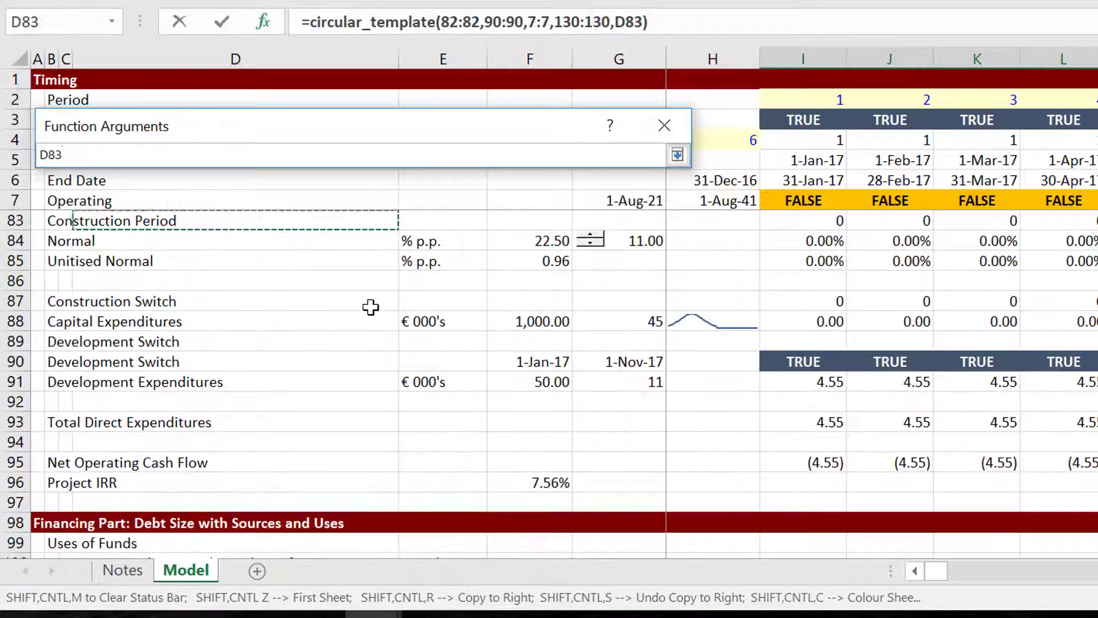
key(Up)
key(Up)
key(Up)
key(Up)
key(Up)
key(Up)
key(Up)
key(Up)
key(Up)
key(Up)
key(Up)
key(Up)
key(Up)
key(Up)
key(Up)
key(Up)
key(Up)
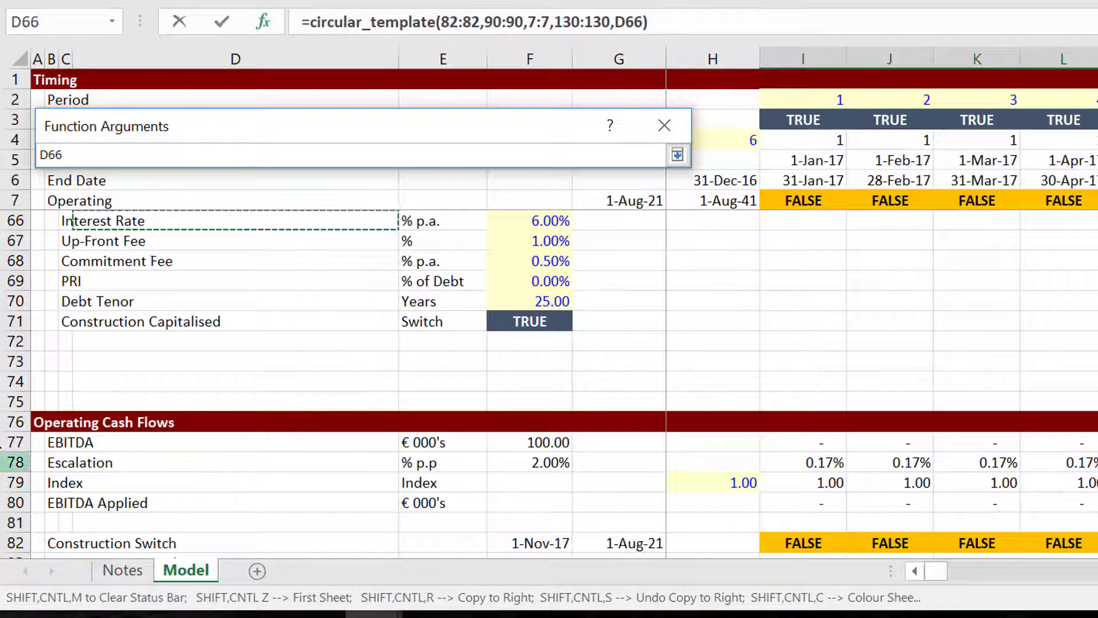
click(8, 444)
key(Return)
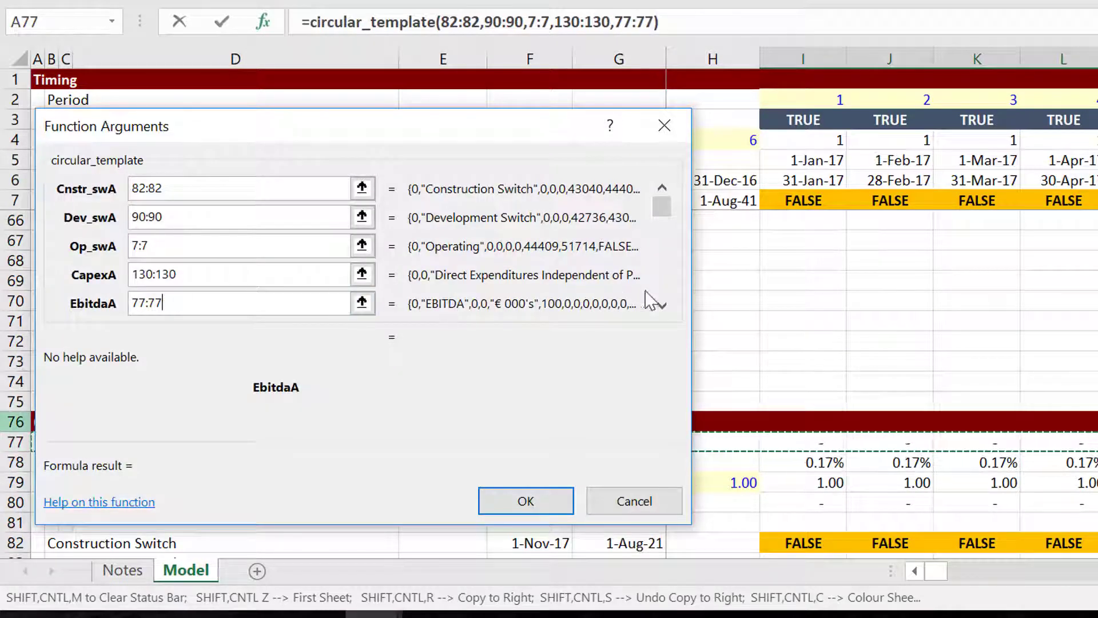
double_click(662, 305)
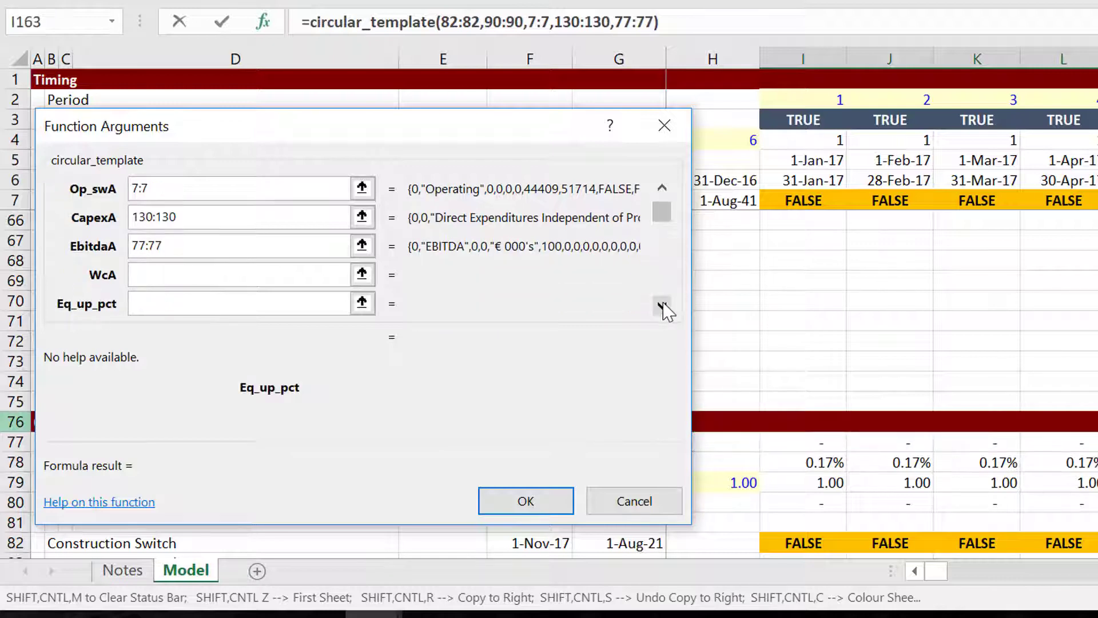
Set WcA to row 74:74 and Eq_up_pct to cell F37, Up-Front Equity Percent.
click(362, 274)
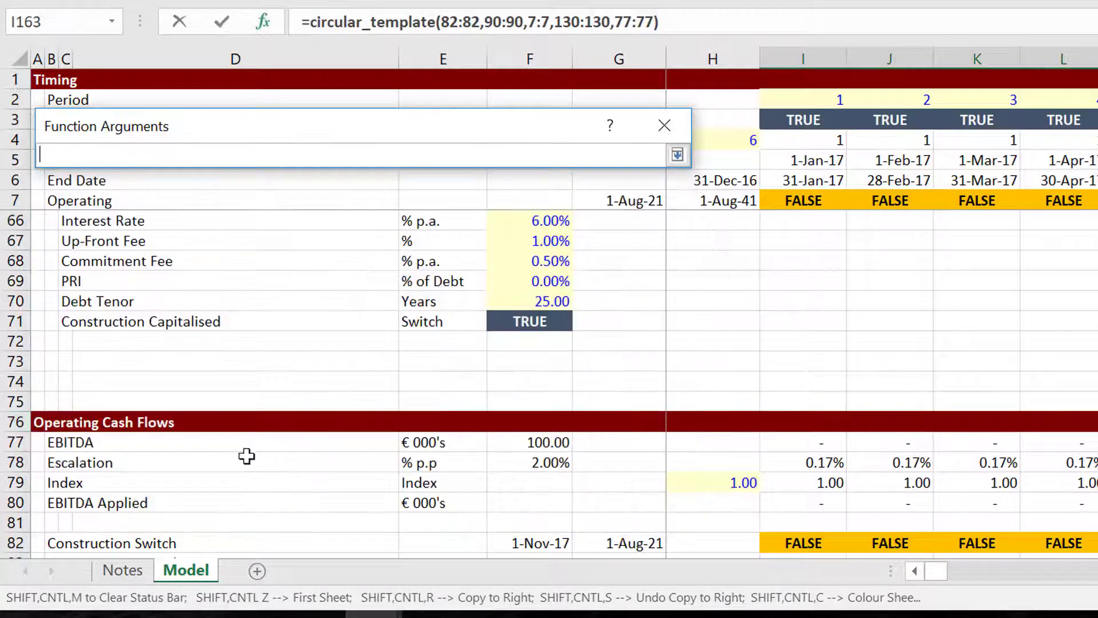
click(14, 382)
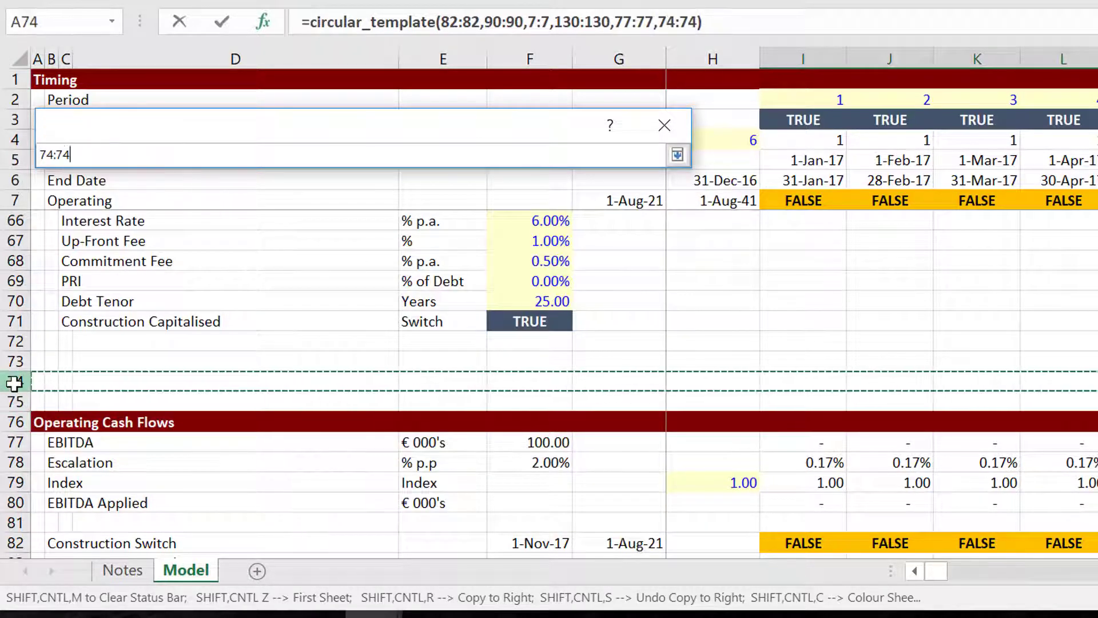
key(Return)
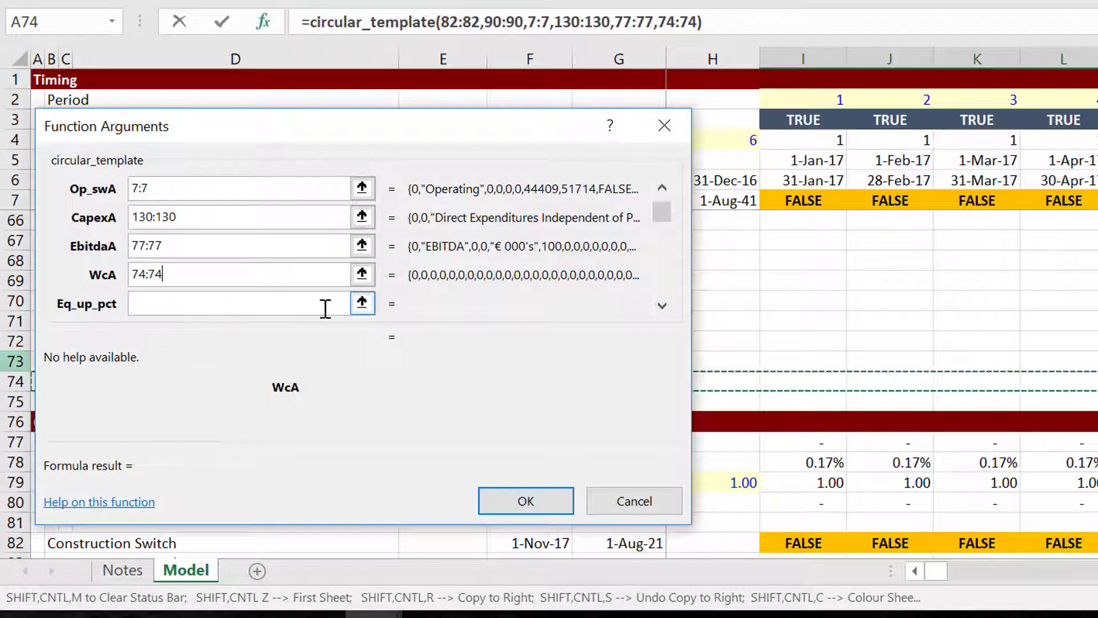
click(361, 303)
click(387, 382)
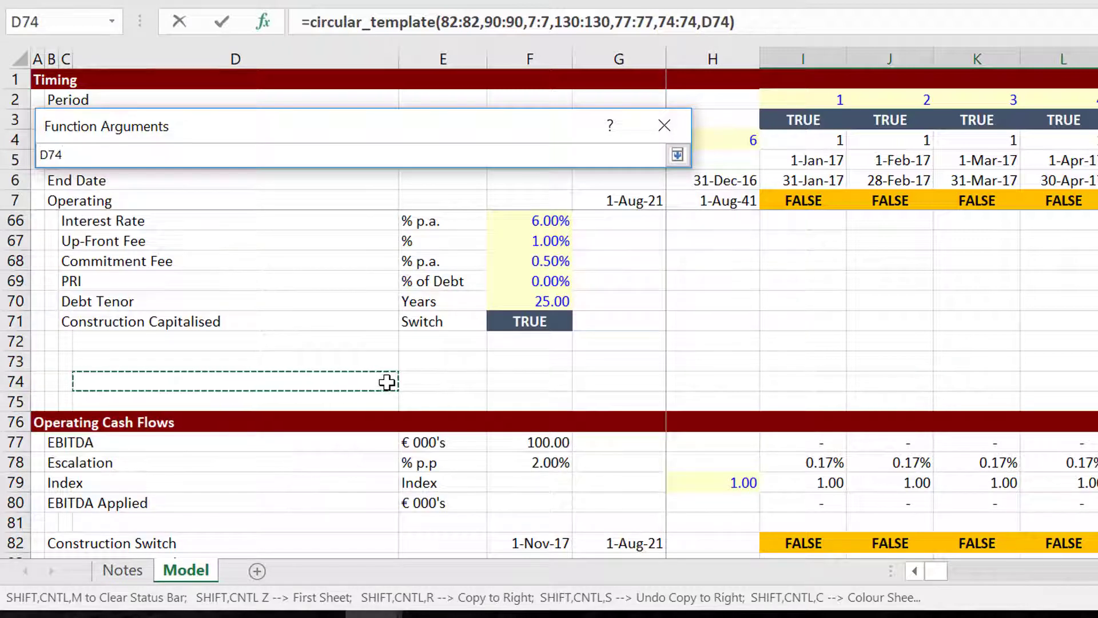
key(Page_Up)
key(Page_Up)
key(Page_Up)
key(Page_Down)
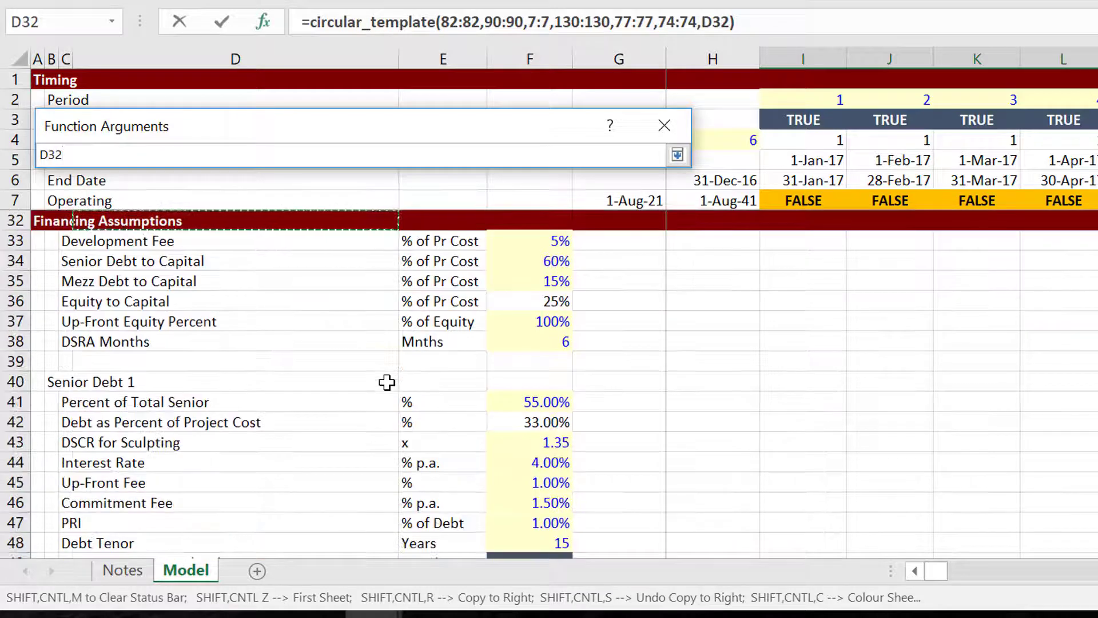
key(Down)
key(Down)
key(Down)
key(Down)
key(Down)
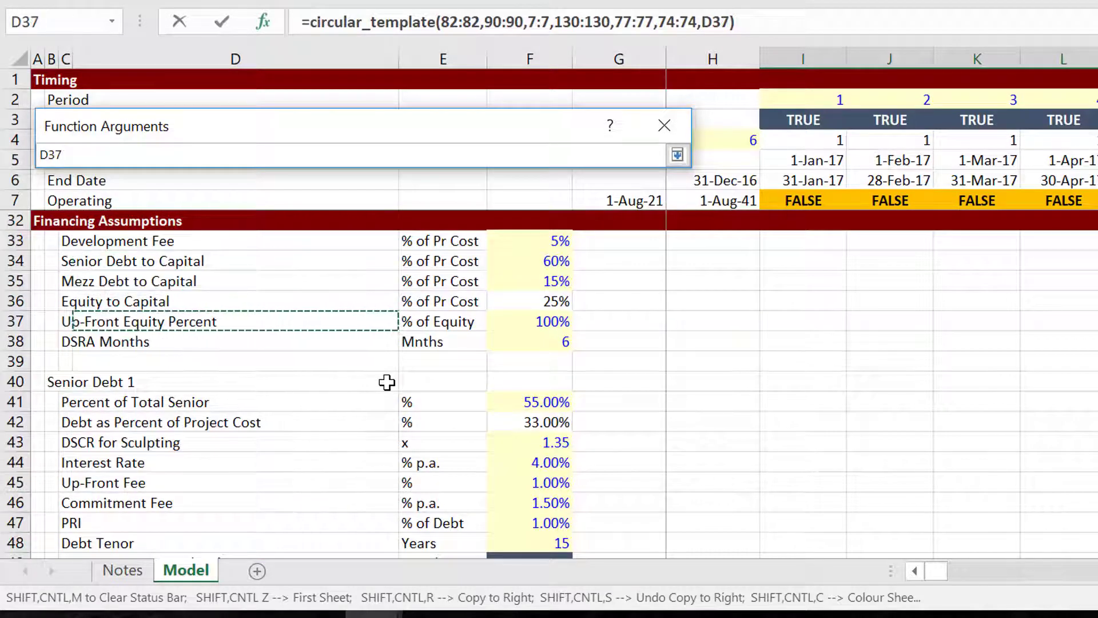
key(Right)
key(Right)
key(Right)
key(Left)
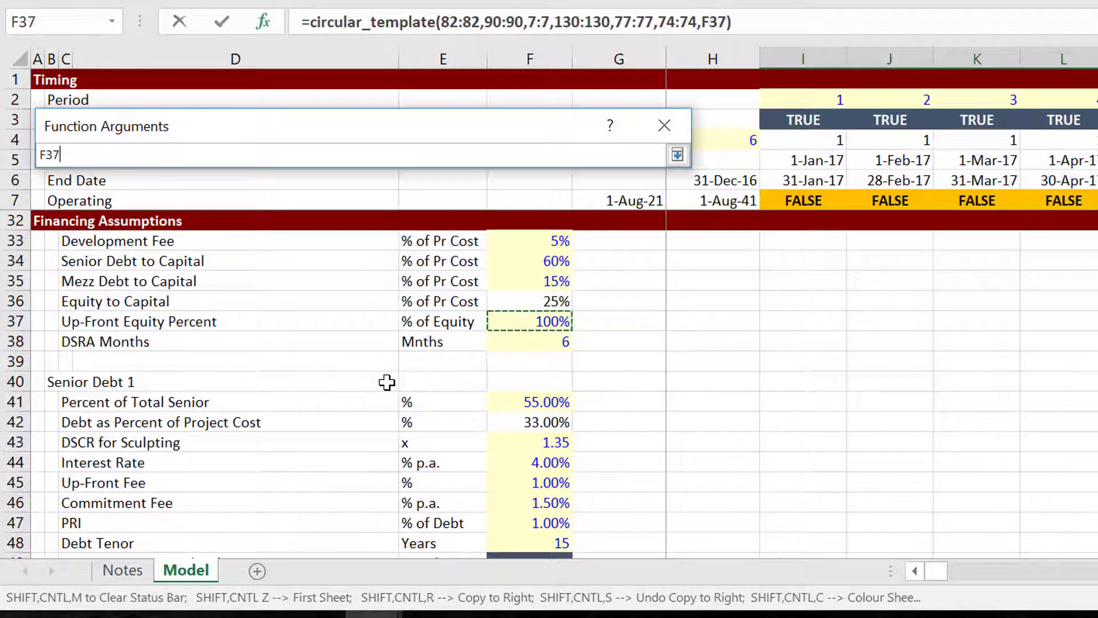
key(Return)
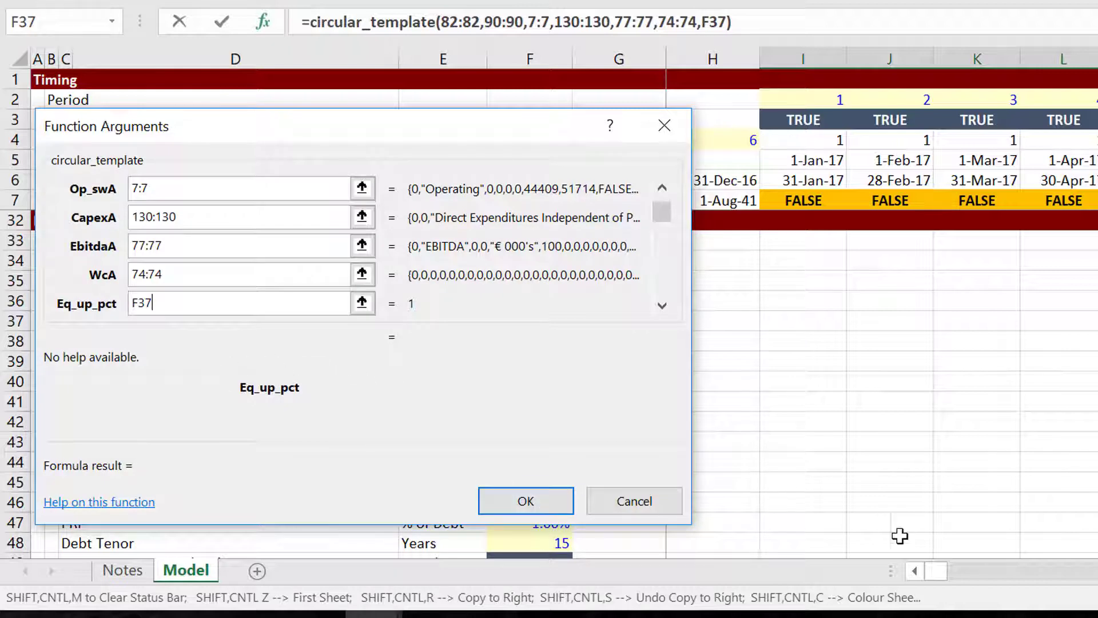
Complete the later debt arguments through Dsra_per, enter the formula, and dismiss the duplicate declaration error.
click(1012, 614)
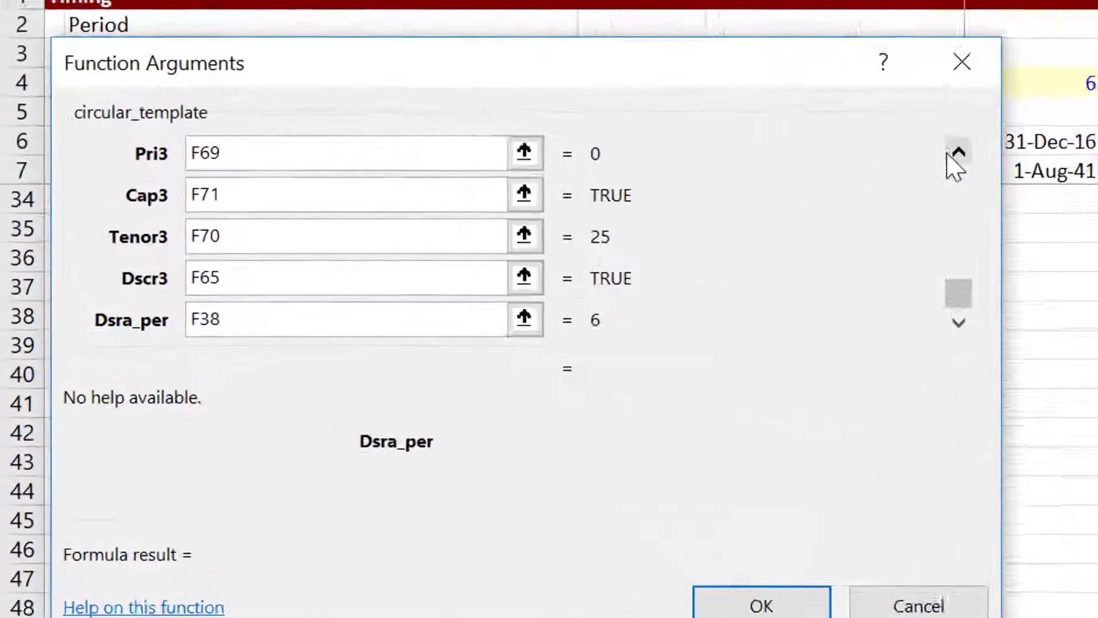
click(662, 187)
click(662, 187)
click(662, 187)
click(662, 188)
scroll(452, 229, up, 10)
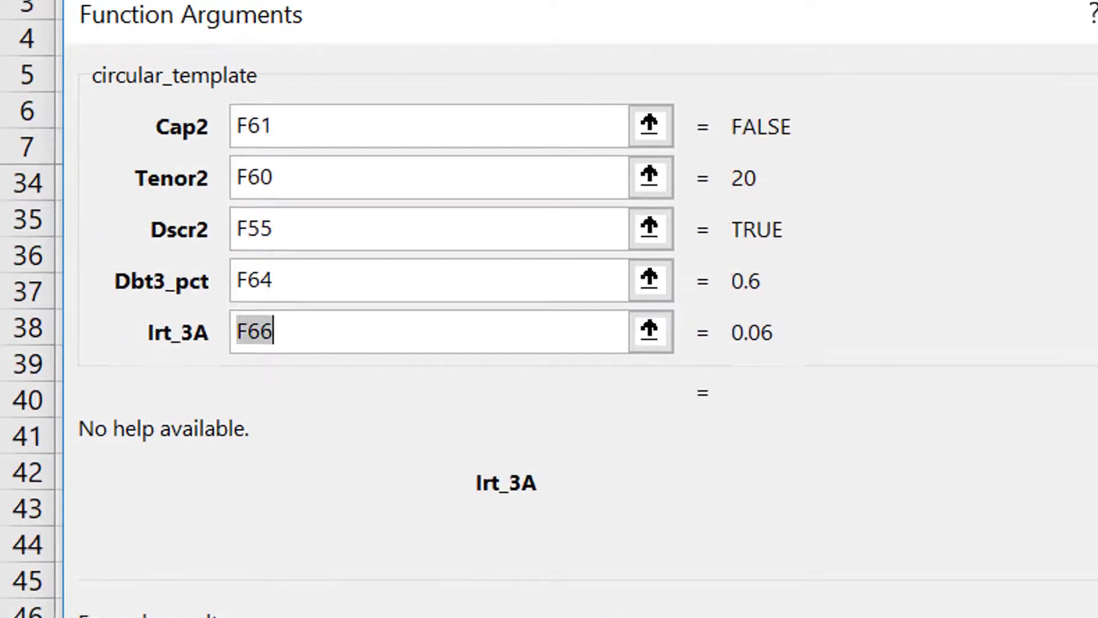
scroll(451, 229, up, 6)
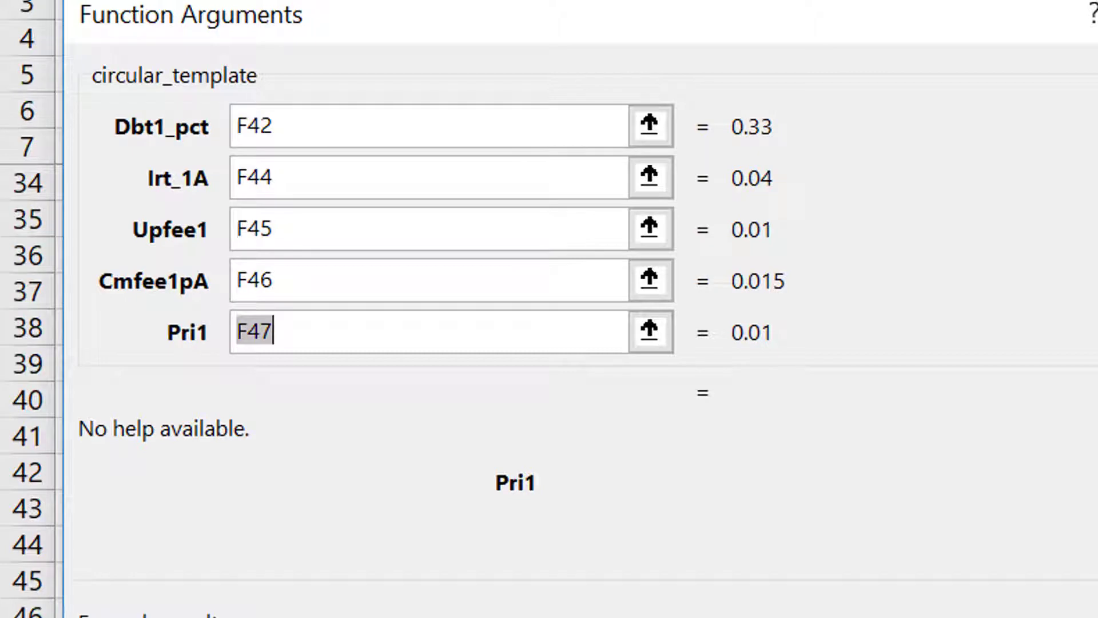
key(Return)
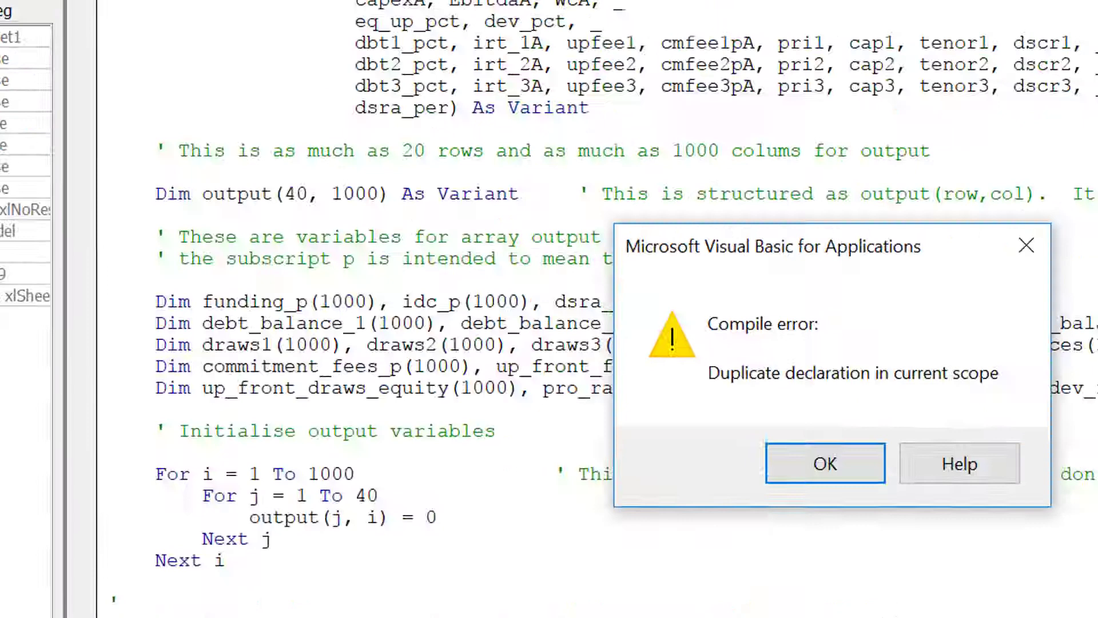
key(Return)
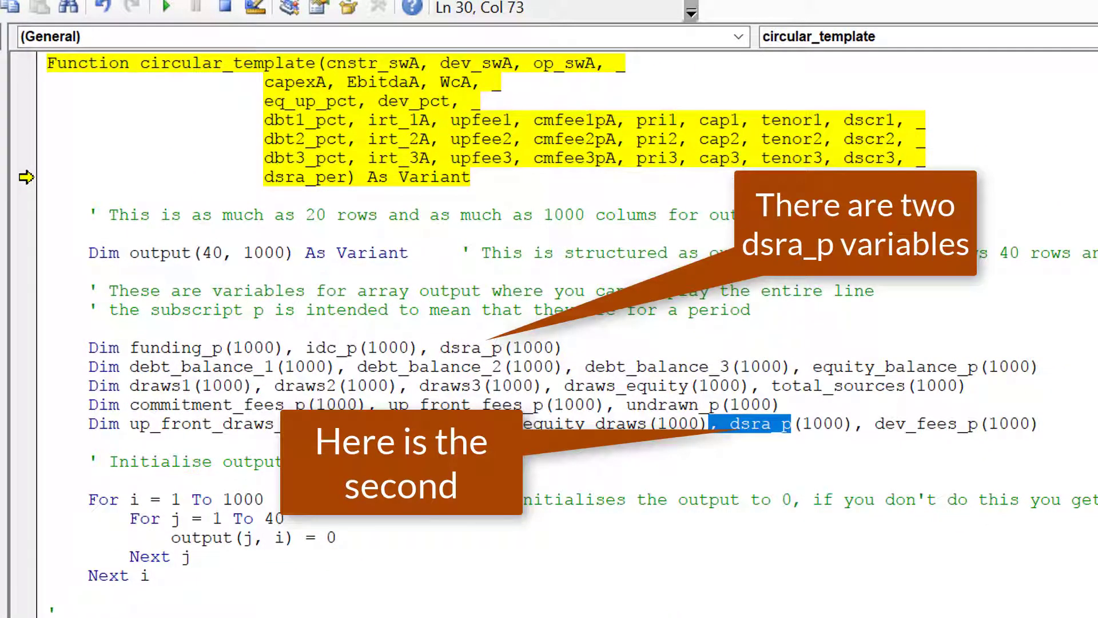
Undo the renamed argument so the last parameter reads dsra, then dismiss the duplicate declaration error.
key(Left)
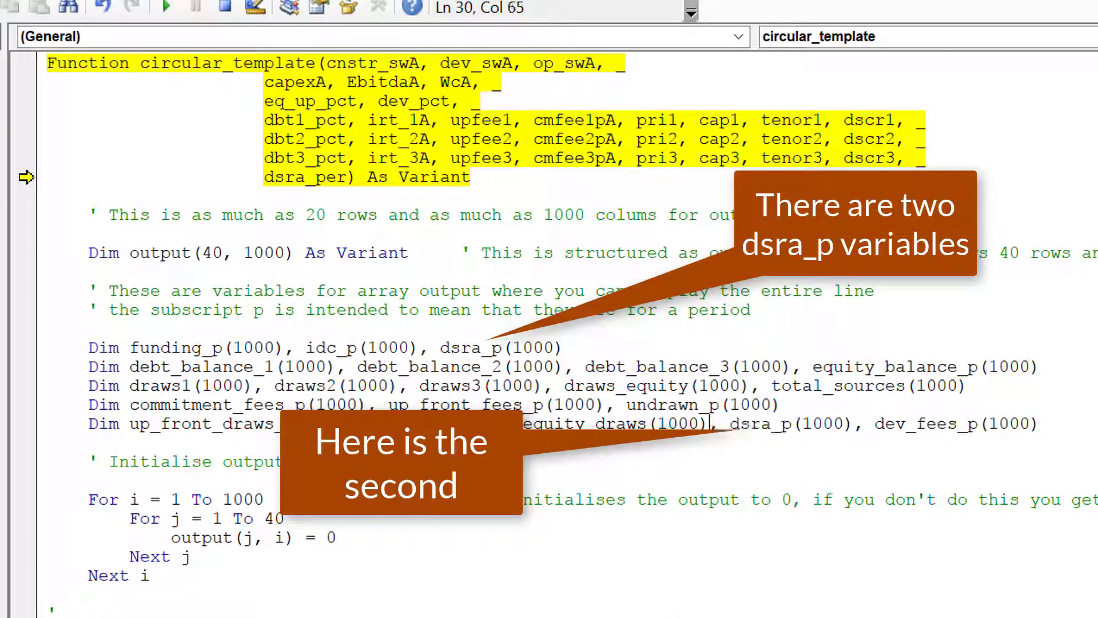
key(Right)
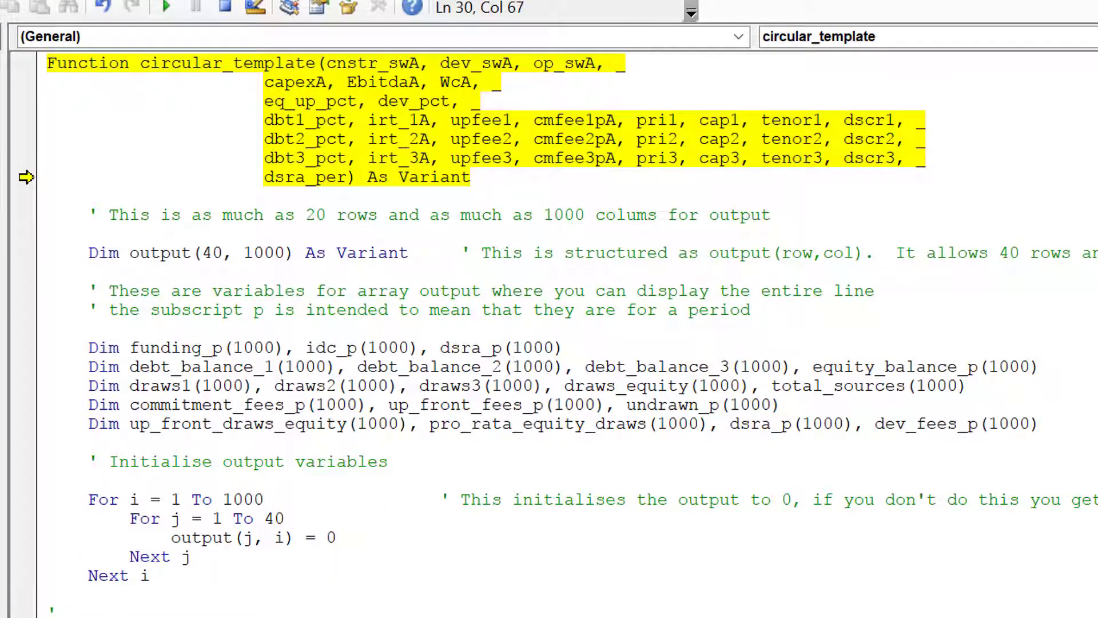
key(ctrl+z)
click(686, 491)
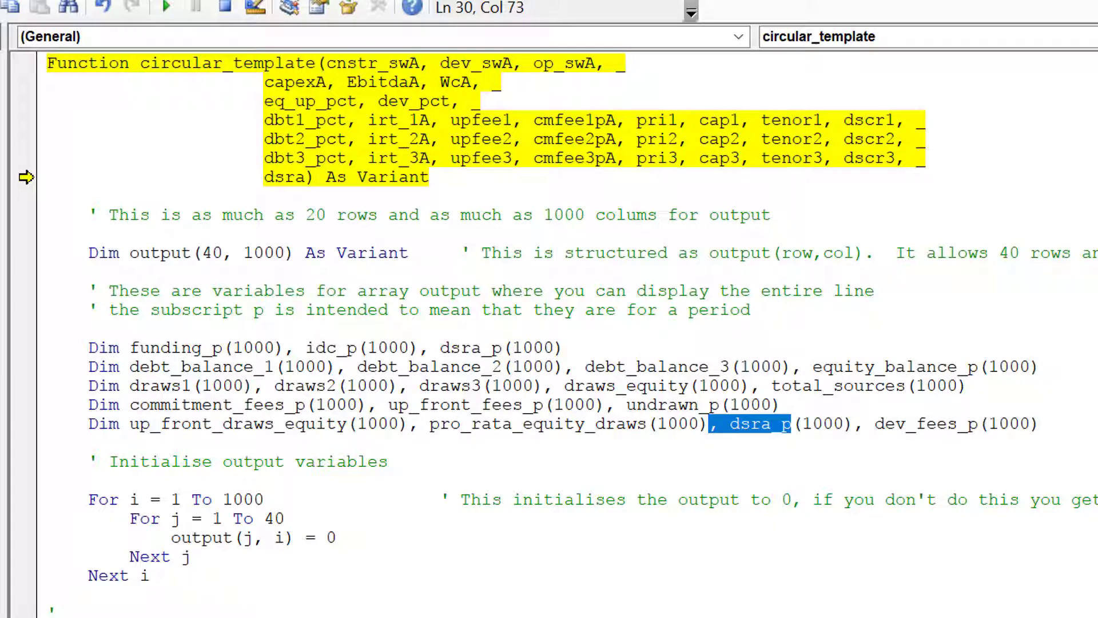
key(alt+Tab)
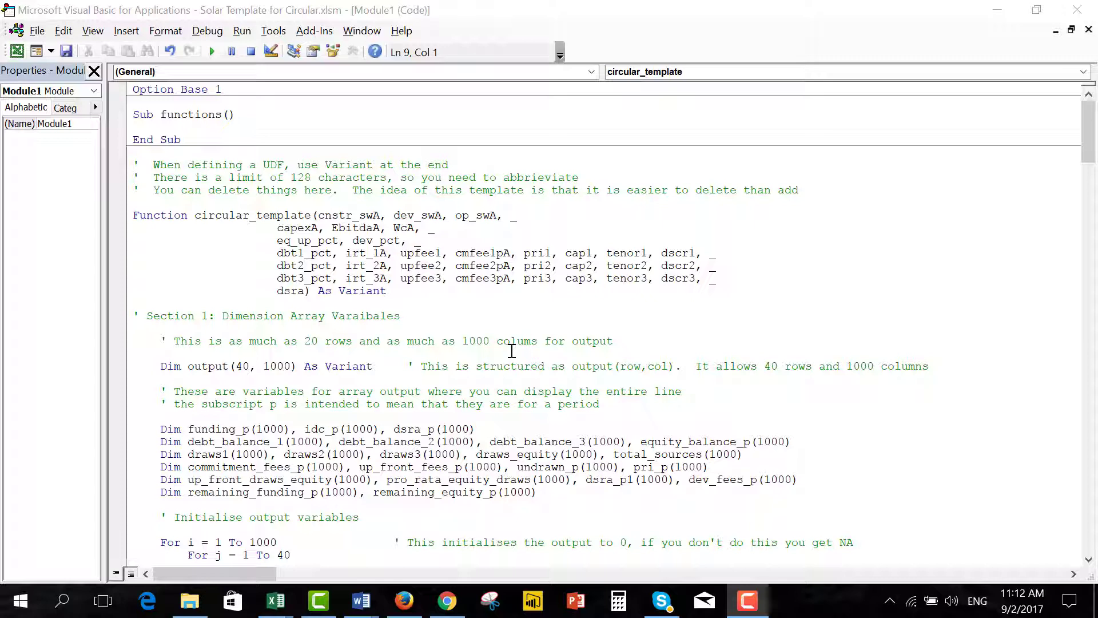
Cut the output array declaration to Dim output(4, 1000) and minimize the VBA editor.
click(244, 366)
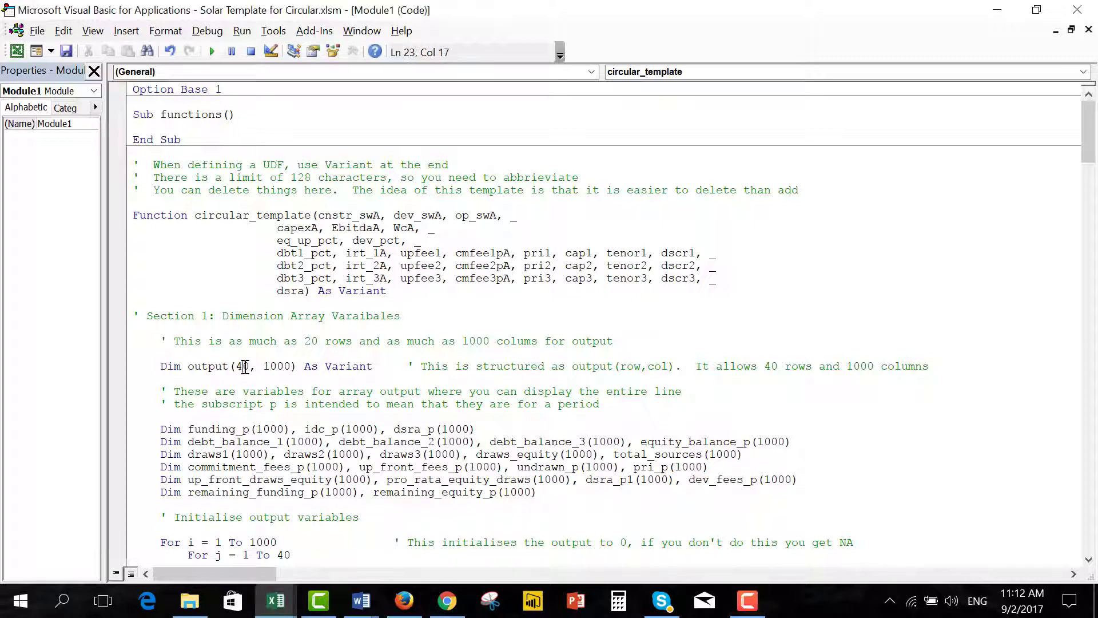
key(Delete)
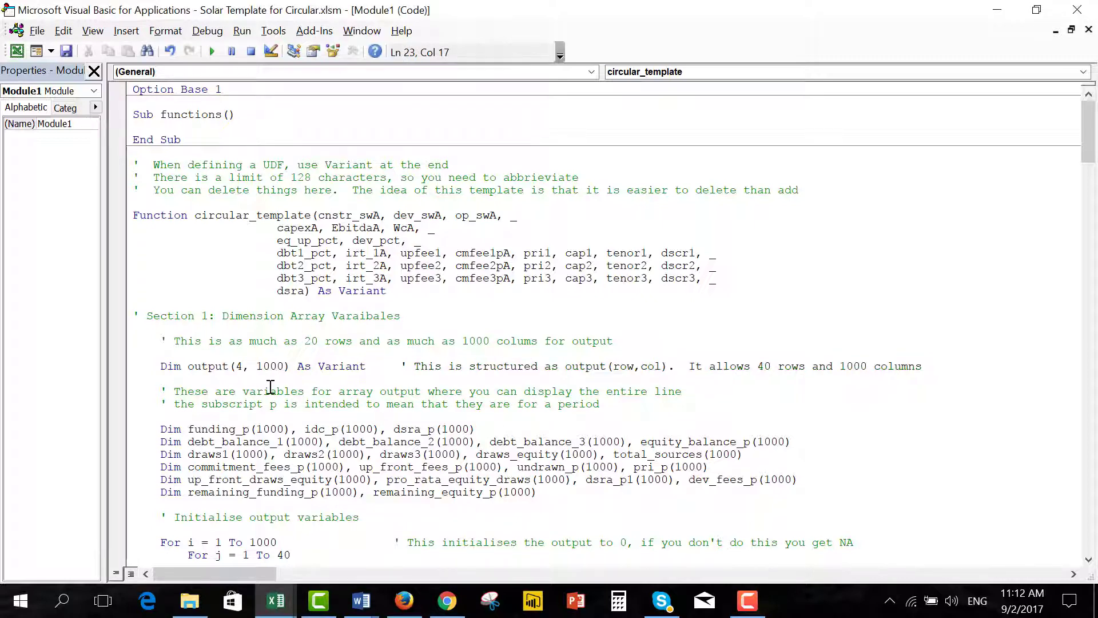
click(997, 13)
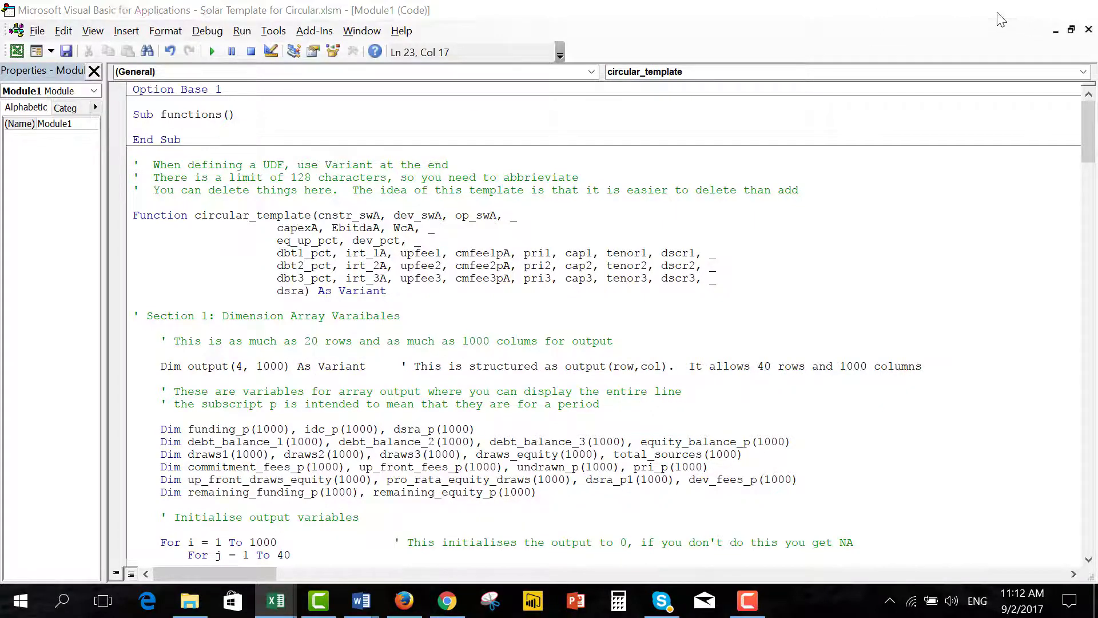
Select I164 across all periods and down the block, and re-enter the circular_template array formula.
key(Up)
key(Up)
key(Up)
key(Up)
key(Up)
key(Up)
key(Up)
key(Up)
key(Up)
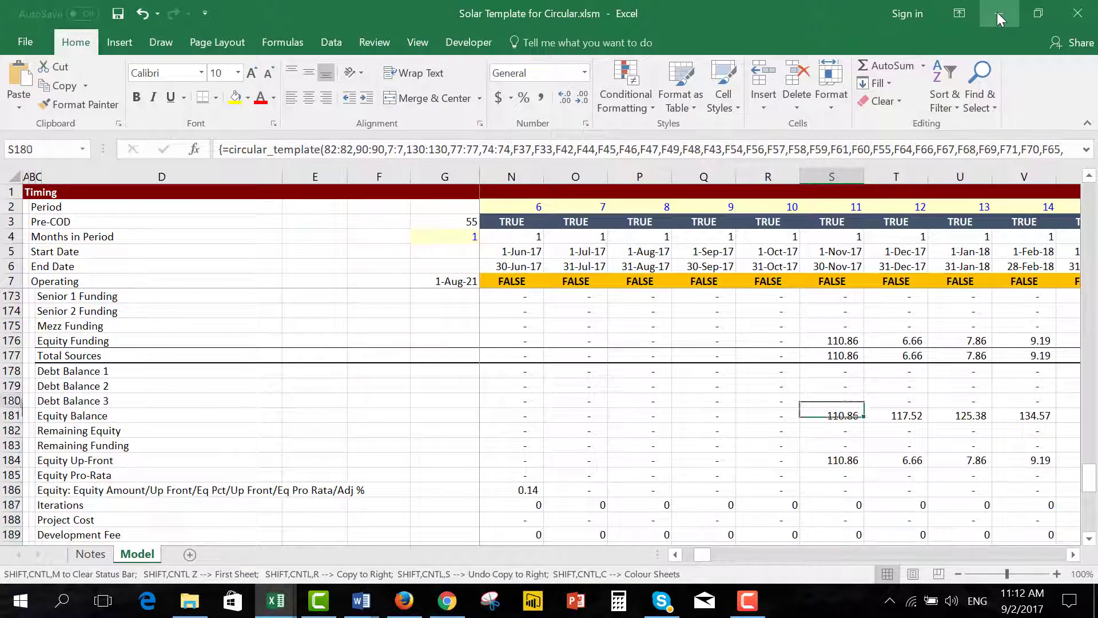
key(Up)
key(Up)
key(Up)
key(Up)
key(Up)
key(Up)
key(Up)
key(Up)
key(Up)
key(Up)
key(Up)
key(Up)
key(Up)
key(Up)
key(Up)
key(Up)
key(Up)
key(Up)
key(Up)
key(Up)
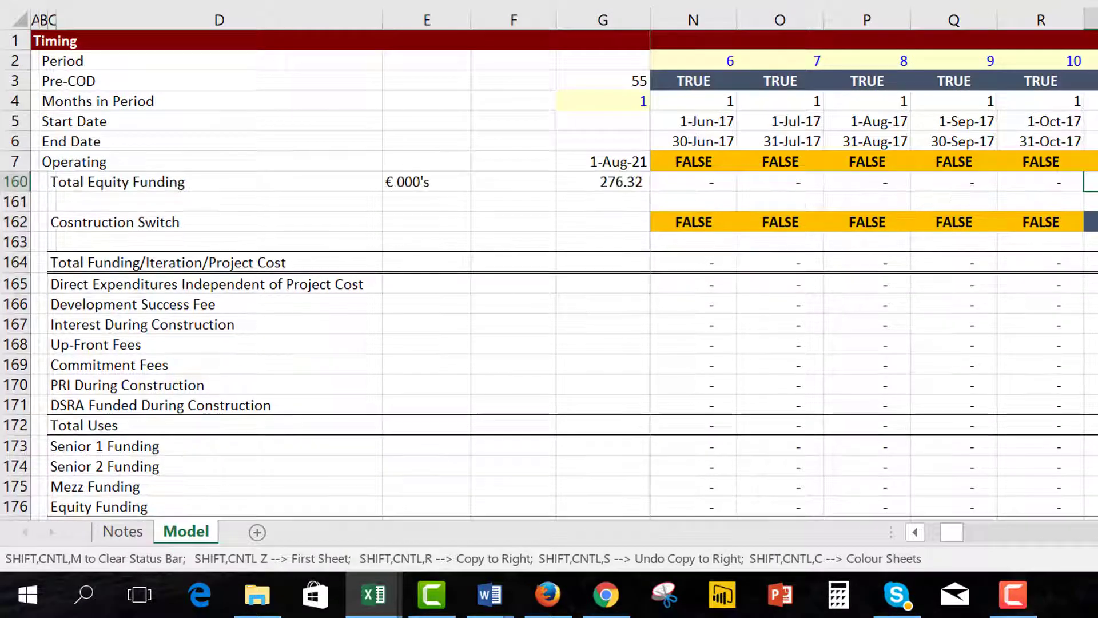
key(Down)
key(Down)
key(Down)
key(Down)
key(Home)
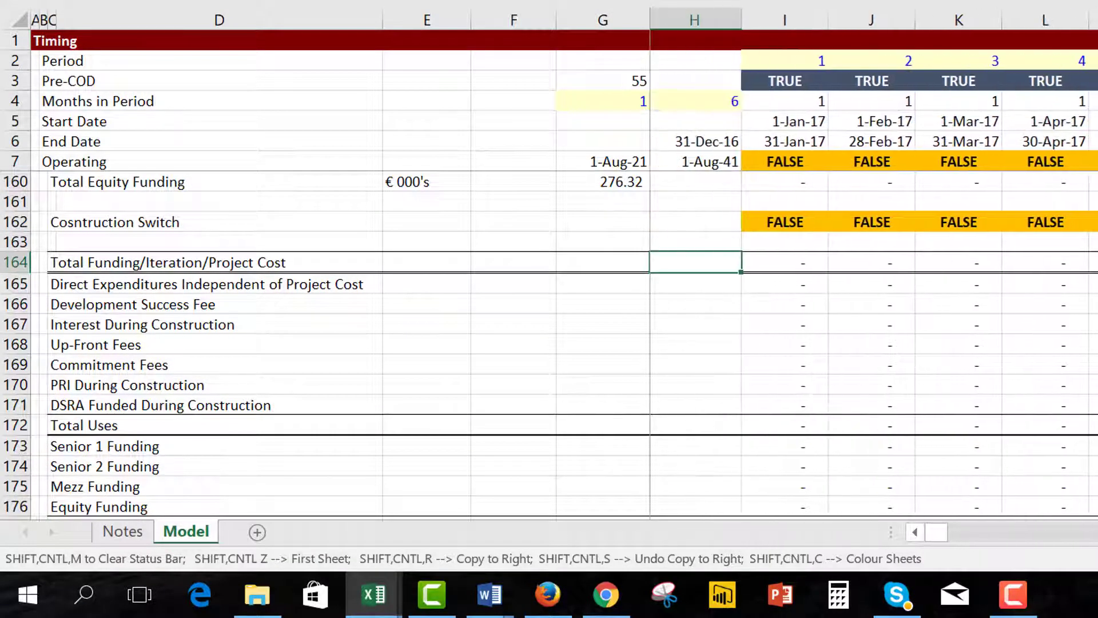
key(Right)
key(ctrl+shift+Right)
key(ctrl+shift+Down)
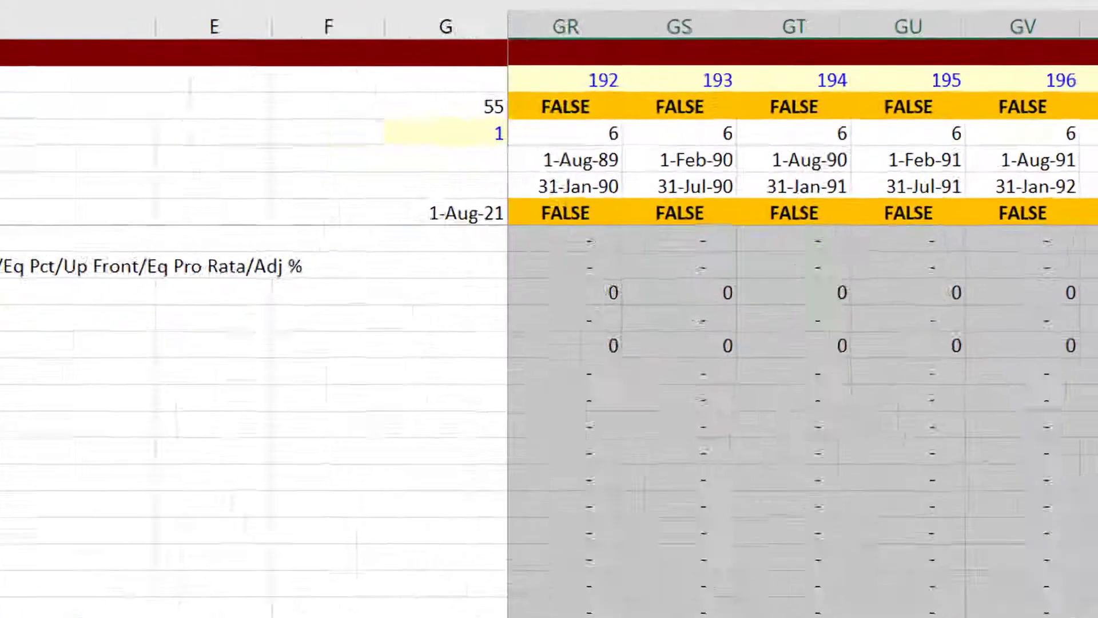
key(F2)
key(ctrl+shift+Return)
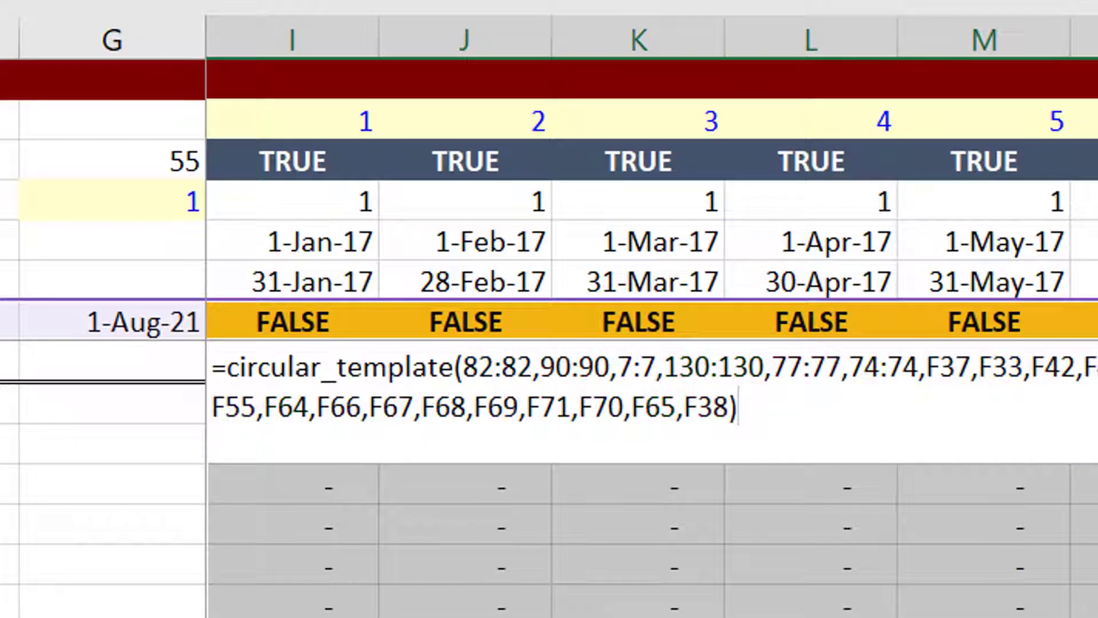
Inspect the block's results, which all show #VALUE!
key(Left)
key(Right)
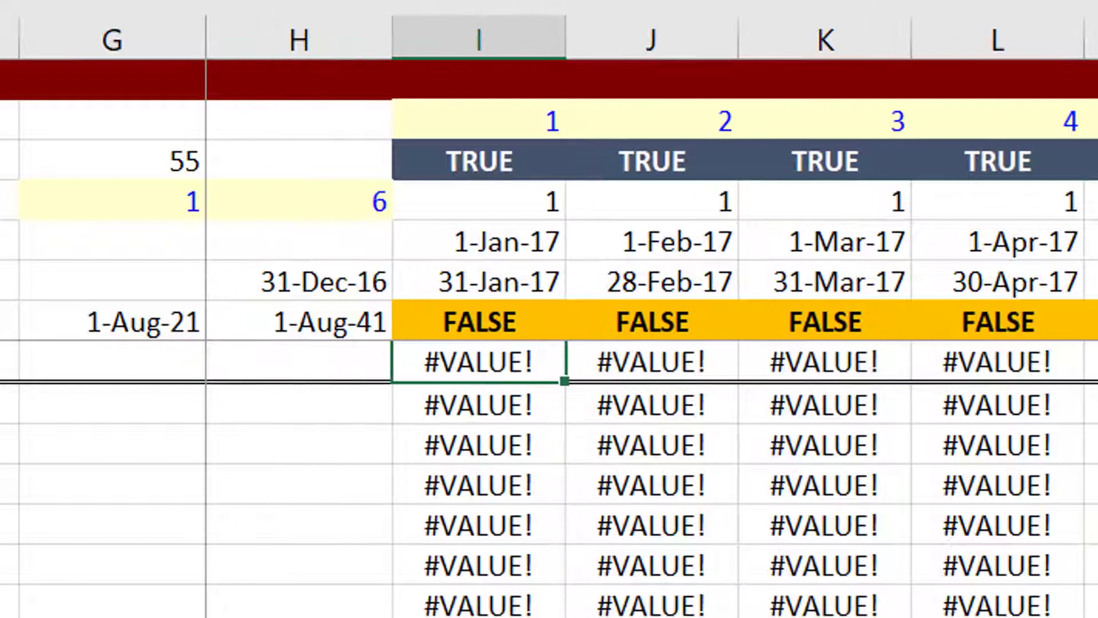
key(Up)
key(Up)
key(Down)
key(Down)
key(Down)
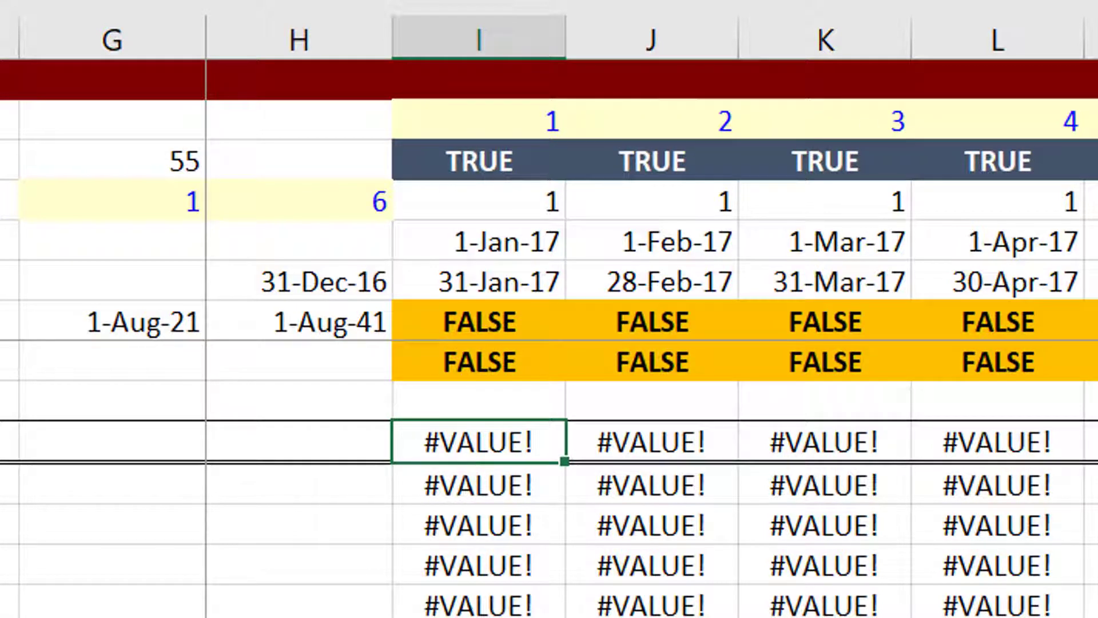
key(ctrl+Left)
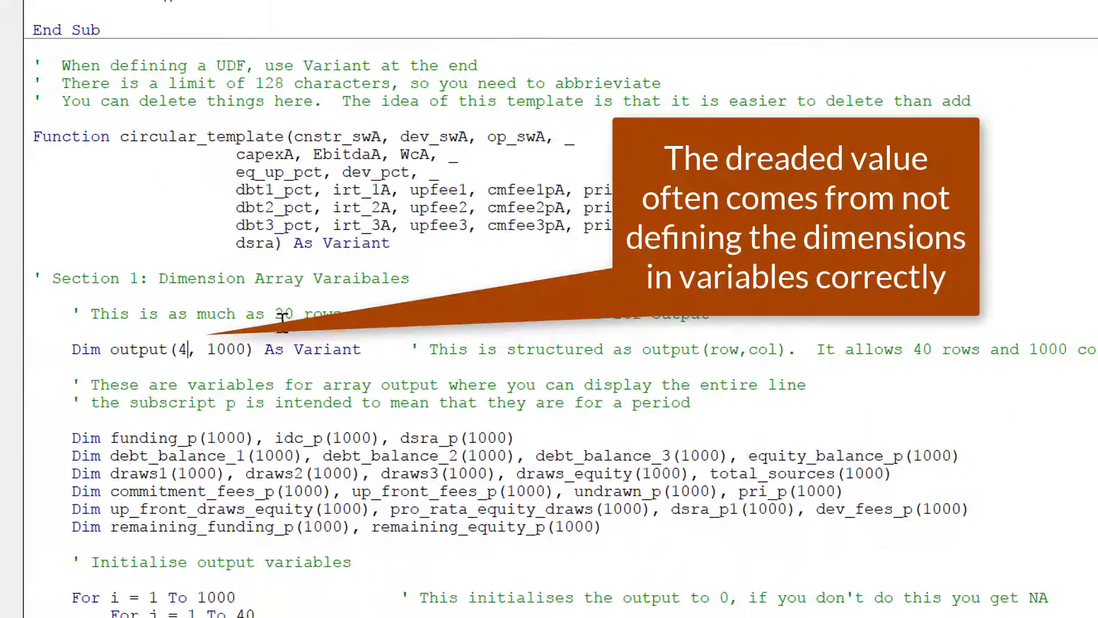
Restore the declaration to Dim output(40, 1000) and move down to the output assignment lines.
text(0)
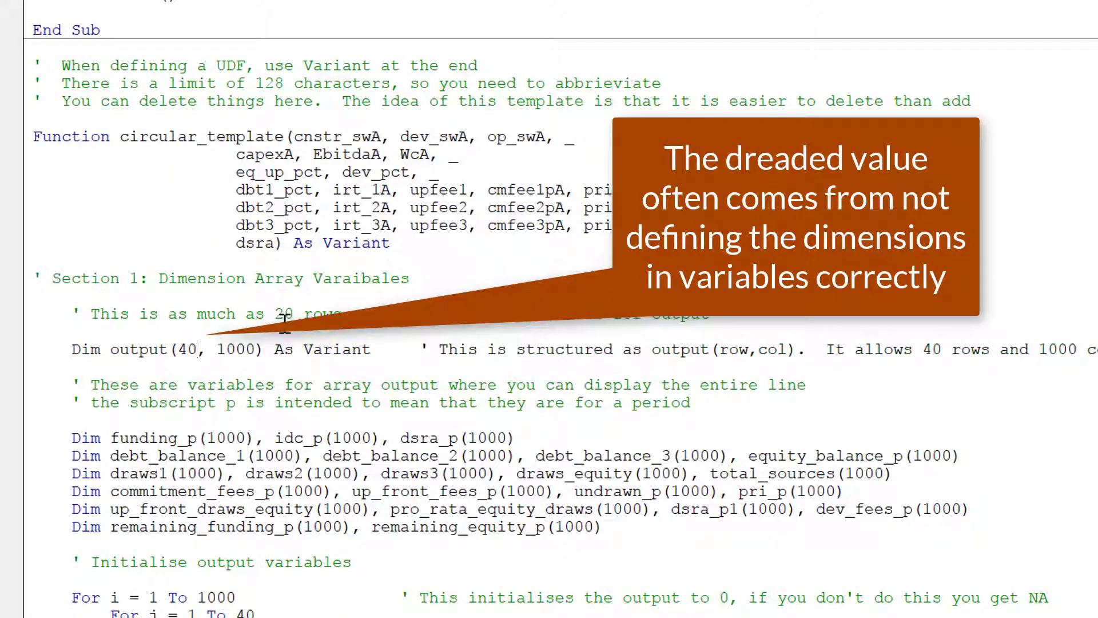
key(Down)
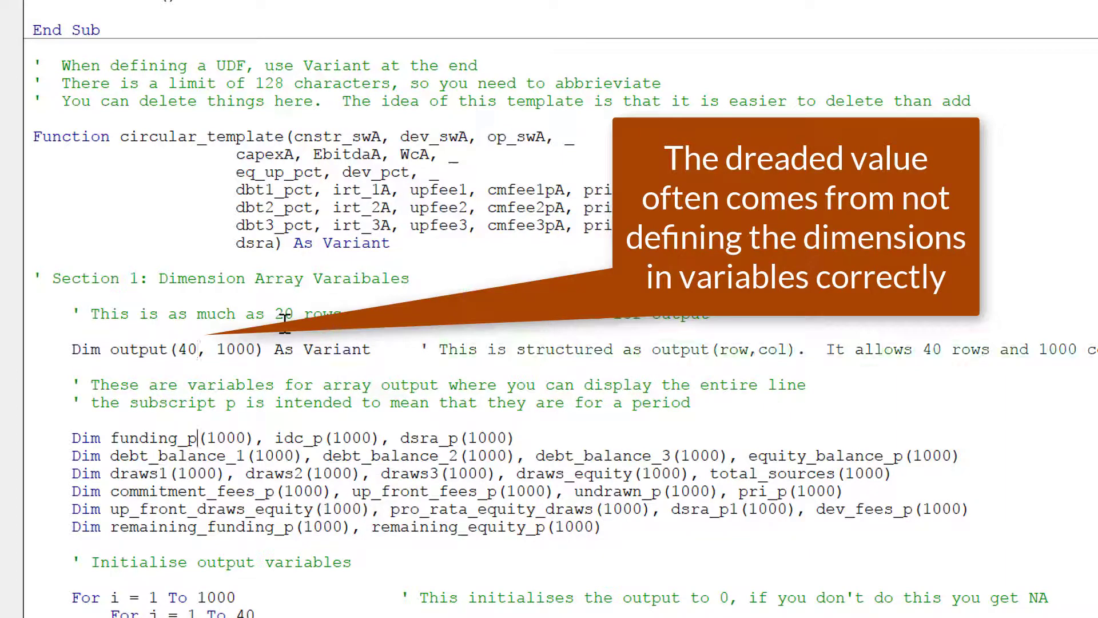
key(Down)
key(Down)
key(Down)
key(Down)
key(Down)
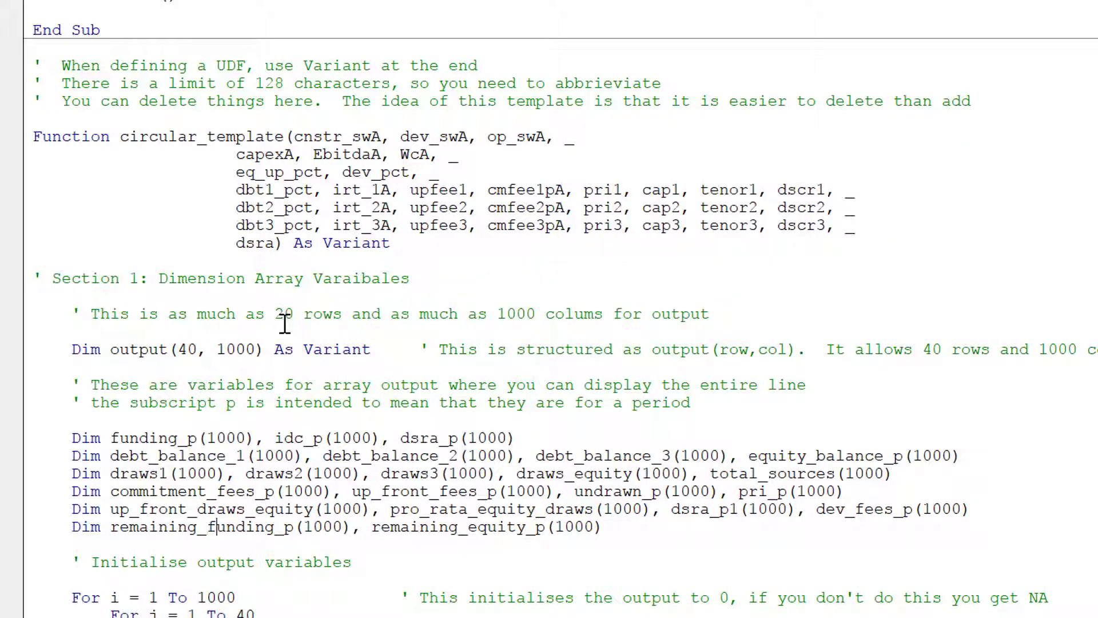
key(Down)
key(Down)
key(Down)
key(Down)
key(Down)
key(Down)
key(Down)
key(Down)
key(Down)
key(Down)
key(Down)
key(Down)
key(Down)
key(Down)
key(Down)
key(Down)
key(Down)
key(Down)
key(Down)
key(Down)
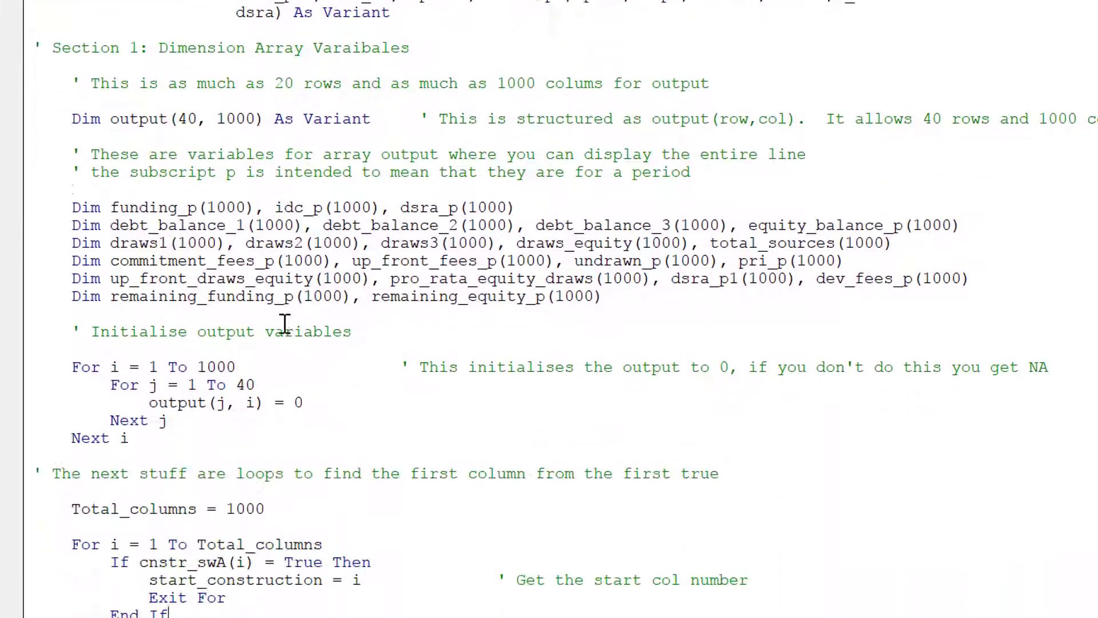
key(Down)
key(Down)
key(Down)
key(Down)
key(Down)
key(Down)
key(Down)
key(Down)
key(Down)
key(Down)
key(Down)
key(Down)
key(Down)
key(Down)
key(Down)
key(Down)
key(Down)
key(Down)
key(Down)
key(Down)
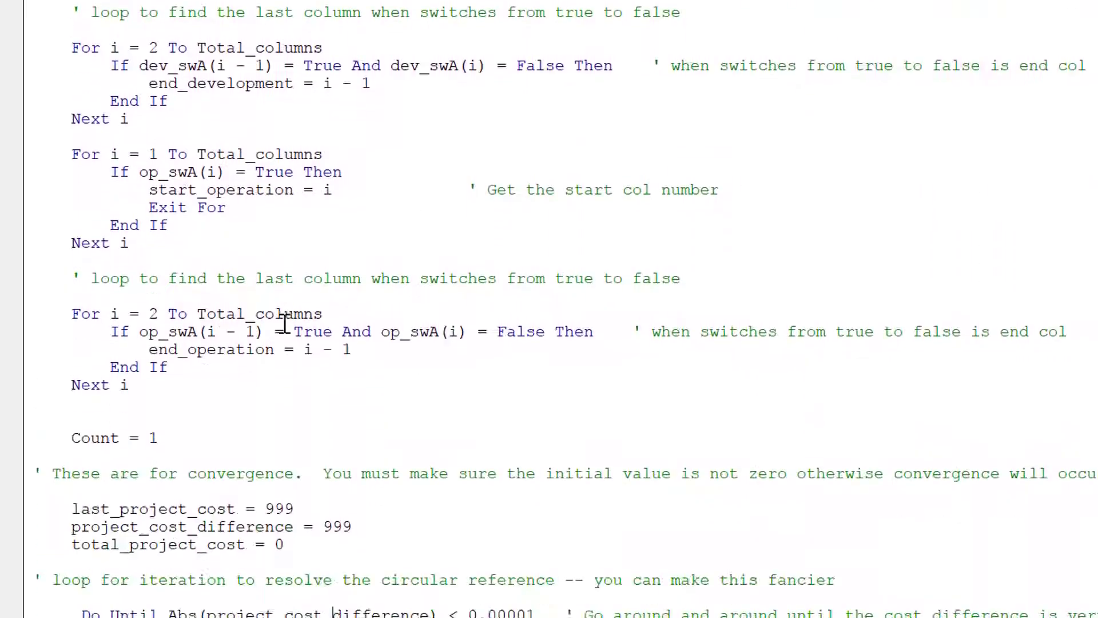
key(Down)
key(Down)
key(Down)
key(Down)
key(Down)
key(Down)
key(Down)
key(Down)
key(Down)
key(Down)
key(Down)
key(Down)
key(Down)
key(Down)
key(Down)
key(Down)
key(Down)
key(Down)
key(Down)
key(Down)
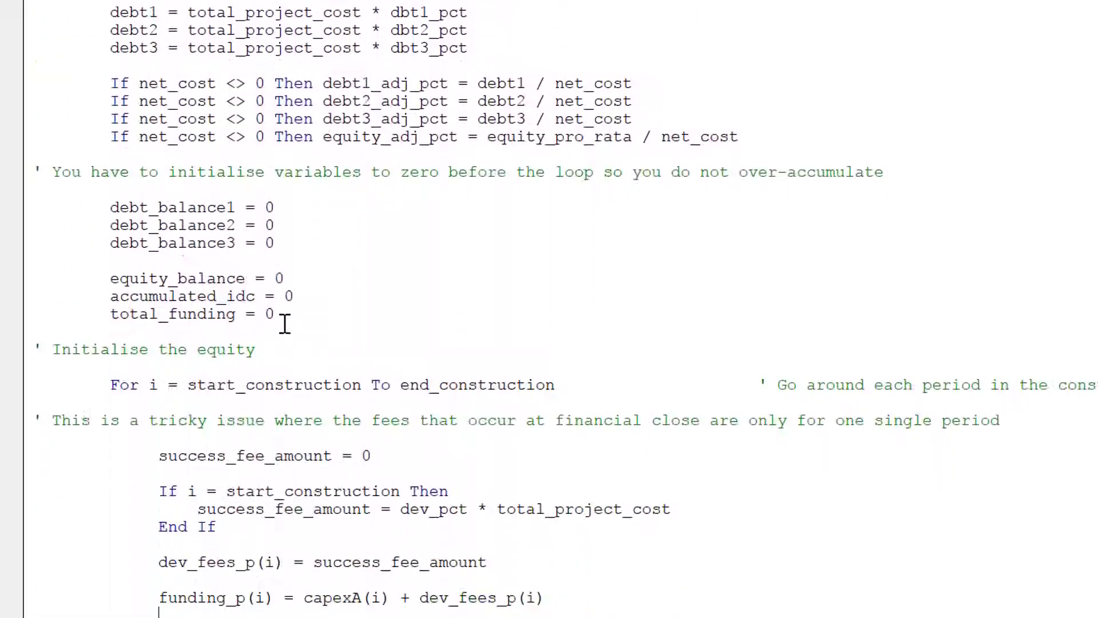
key(Down)
key(Down)
key(Down)
key(Down)
key(Down)
key(Down)
key(Down)
key(Down)
key(Down)
key(Down)
key(Down)
key(Down)
key(Down)
key(Down)
key(Down)
key(Down)
key(Down)
key(Down)
key(Down)
key(Down)
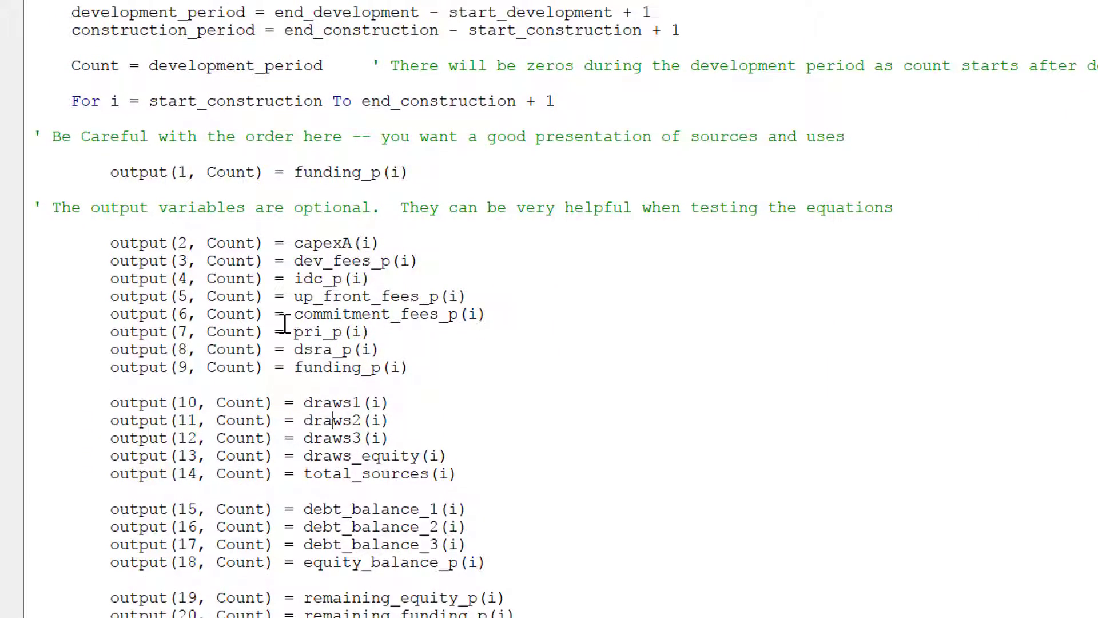
Change output(19) to read remaining_equity_per(i).
key(Down)
key(Down)
key(Down)
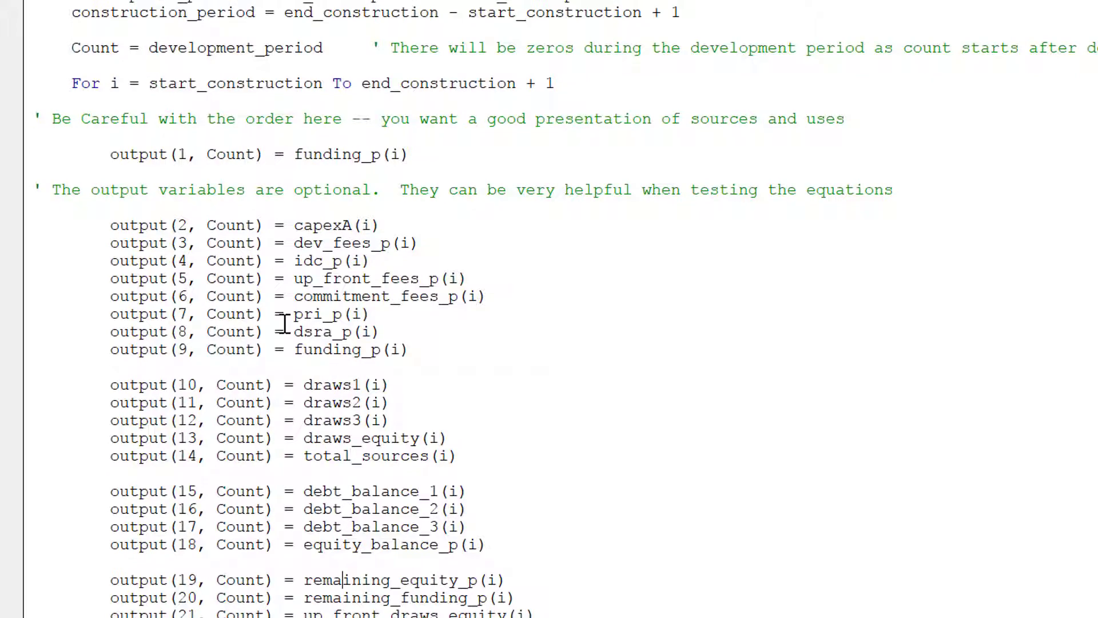
key(Right)
key(Right)
key(Right)
key(Right)
key(Right)
key(Right)
key(Right)
key(Right)
key(Right)
key(Right)
key(Right)
key(Right)
key(Right)
key(Right)
key(Right)
key(Left)
text(w)
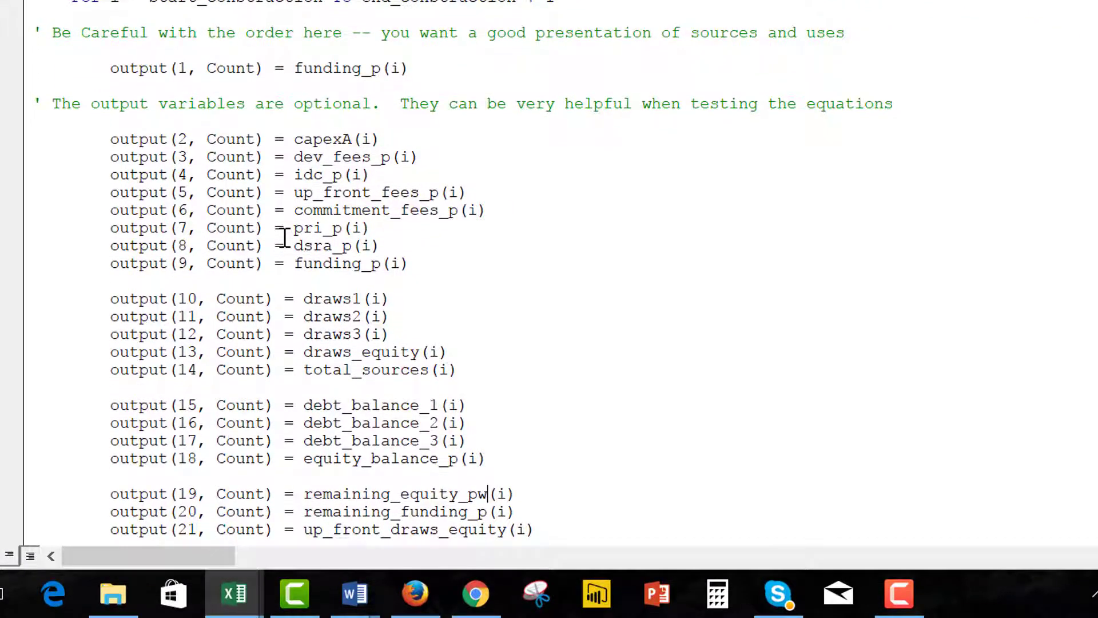
key(BackSpace)
text(er)
Switch back to the Excel workbook's formula block on the Model sheet.
key(alt+F11)
key(Left)
key(Right)
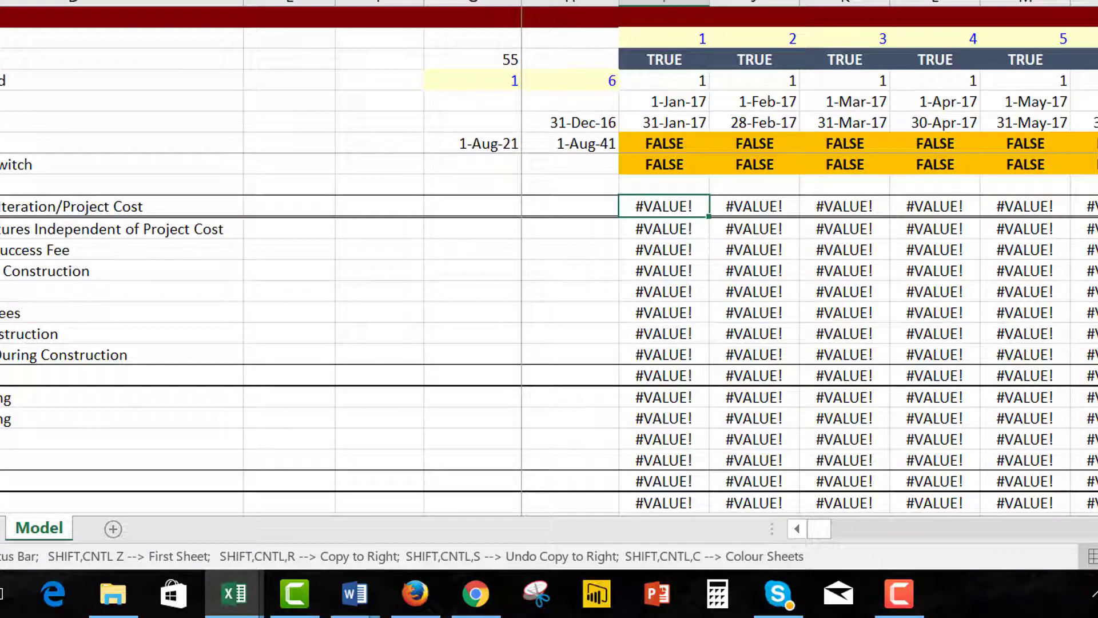
Select the full circular_template output range and re-enter the array formula.
key(ctrl+shift+Right)
key(ctrl+shift+Down)
key(ctrl+BackSpace)
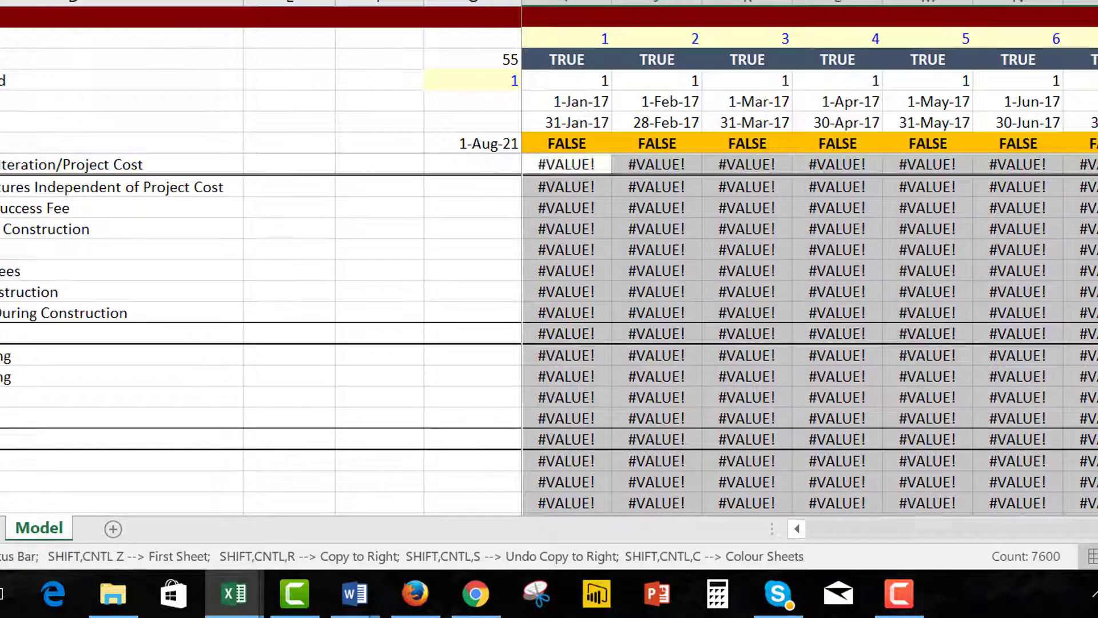
key(F2)
key(ctrl+shift+Return)
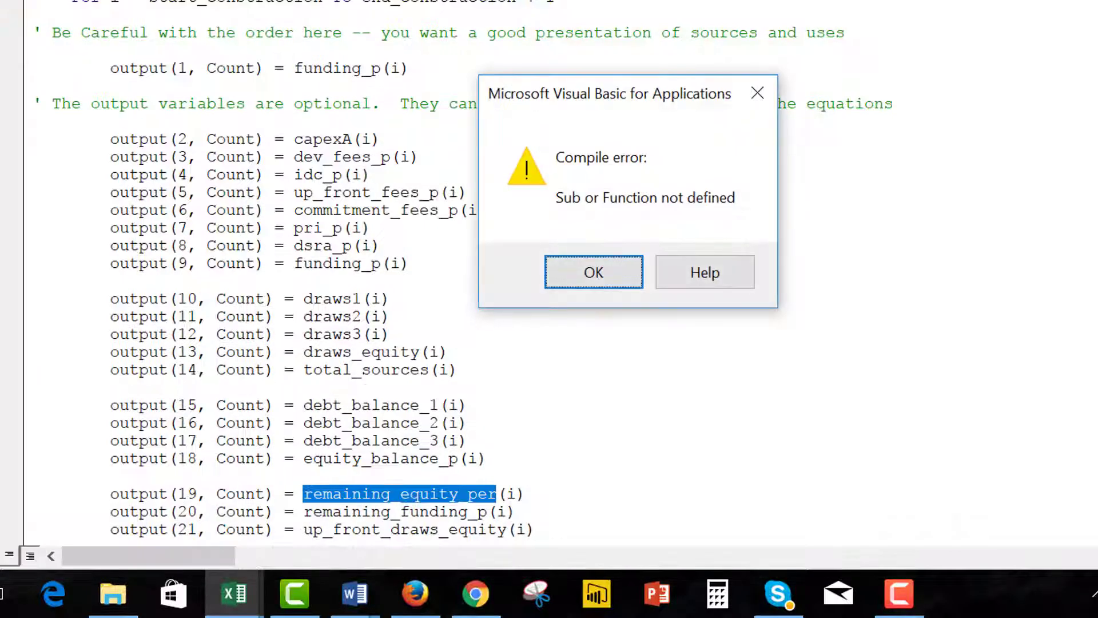
Dismiss the compile error, revert output(19) to remaining_equity_p(i), and leave the editor.
key(Return)
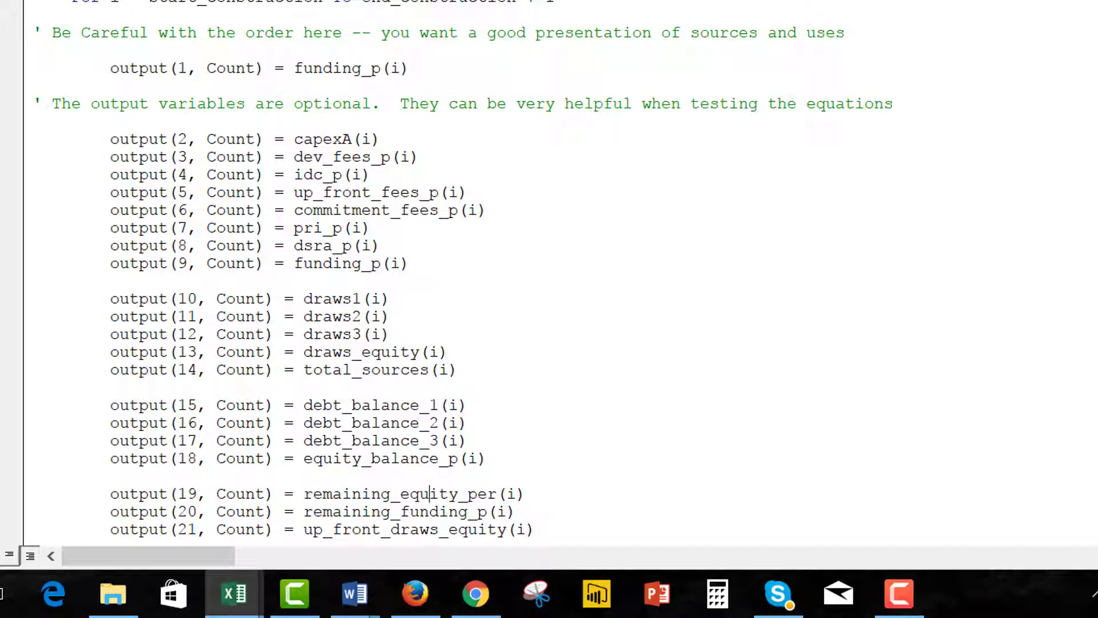
key(BackSpace)
key(BackSpace)
key(alt+Tab)
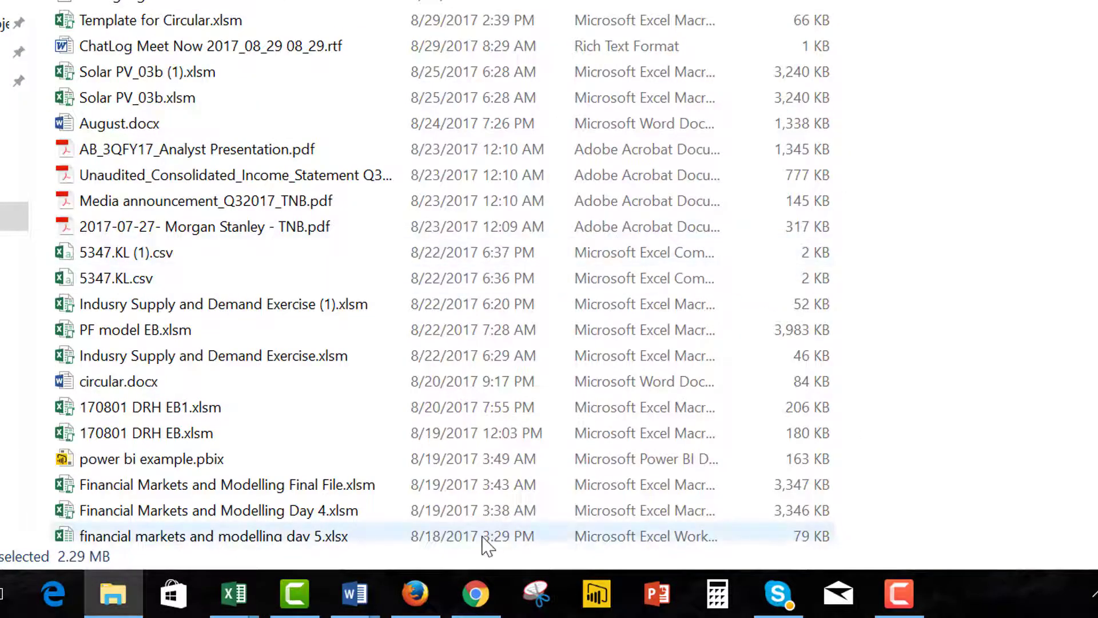
Bring the Solar Template workbook and VBA editor forward, then resume the paused macro with Continue.
mouse_move(250, 607)
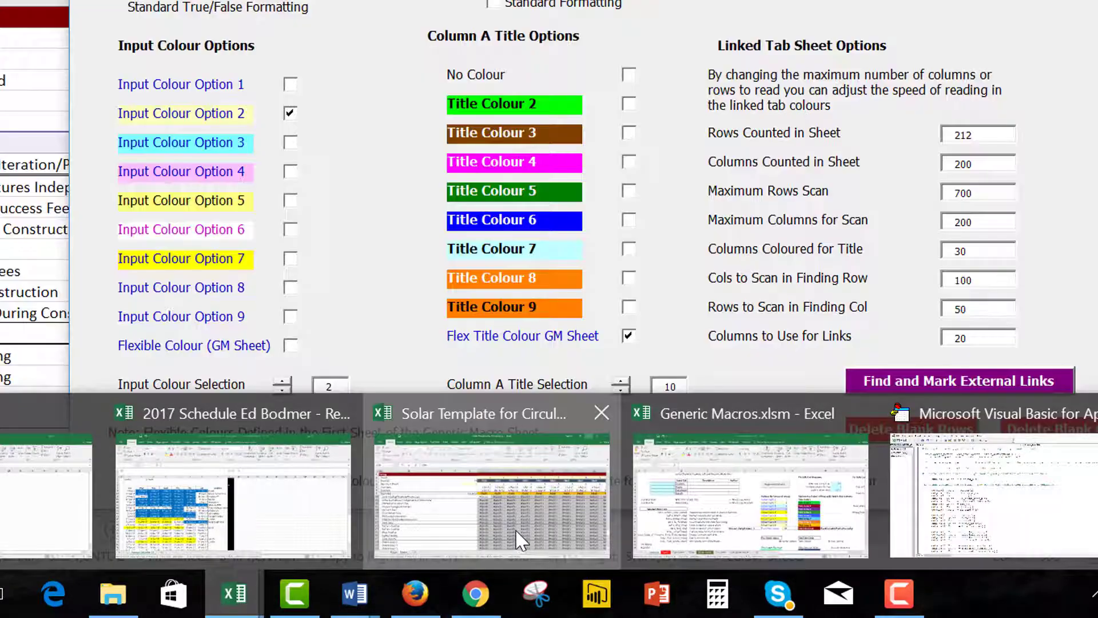
click(519, 537)
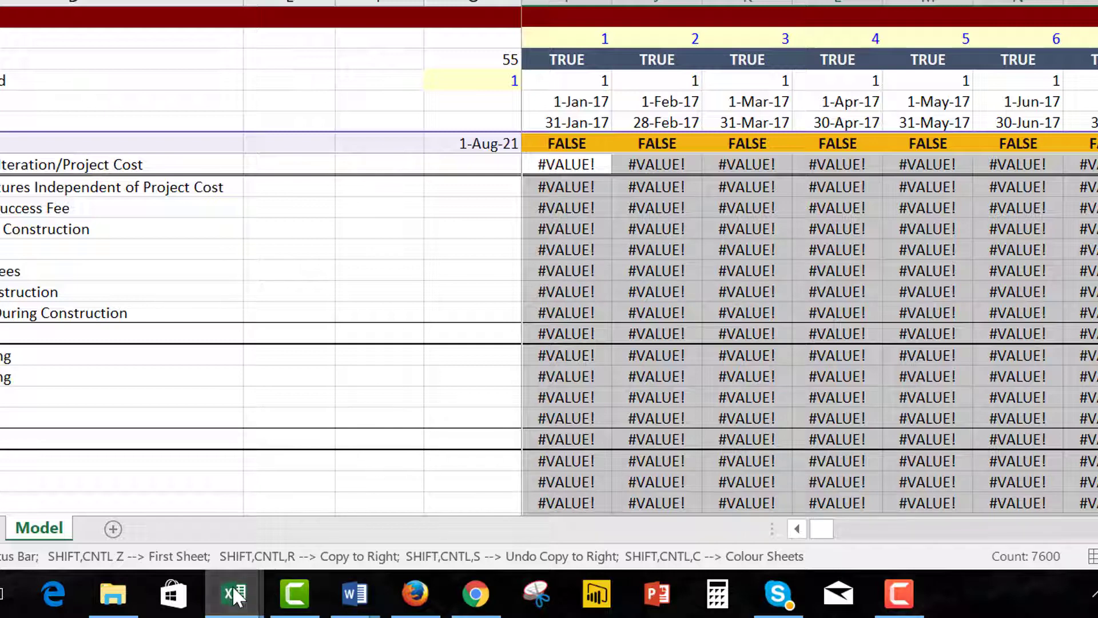
mouse_move(235, 597)
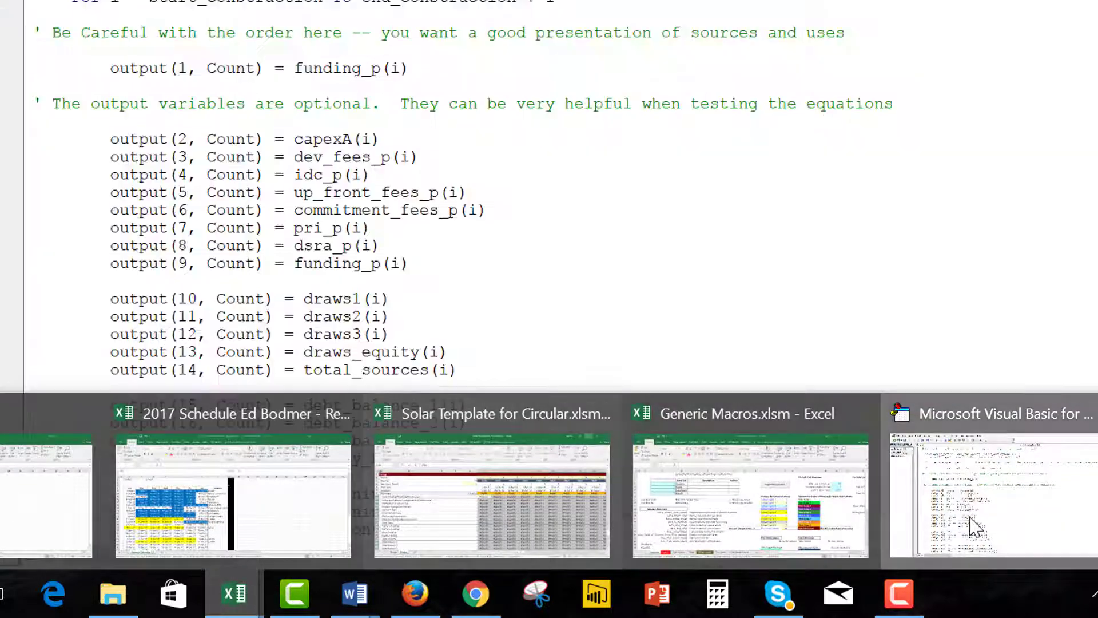
click(970, 518)
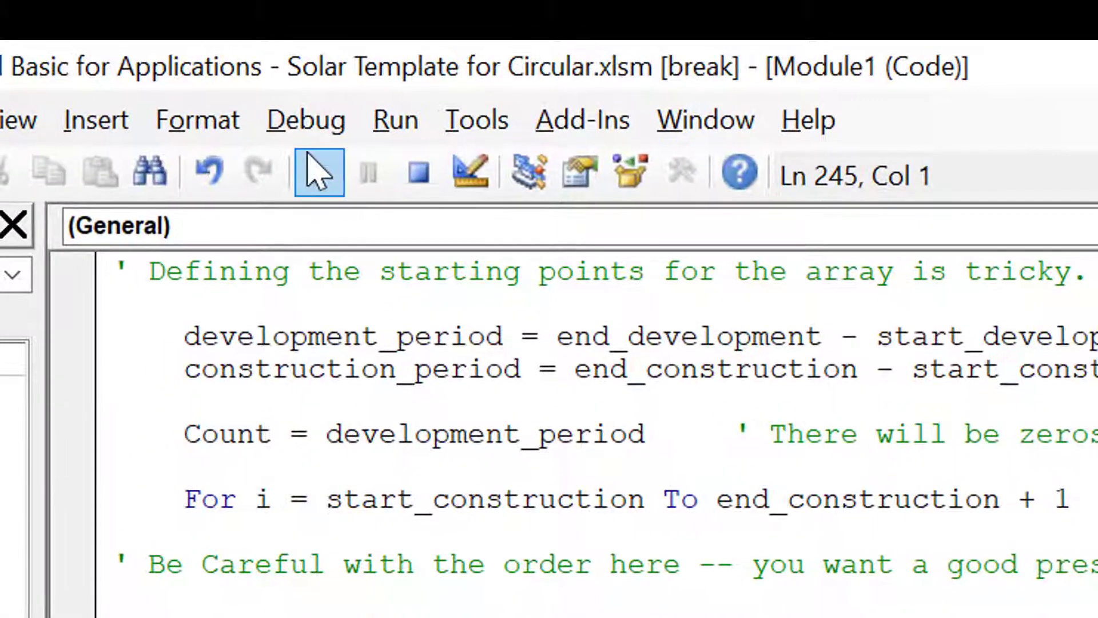
click(315, 172)
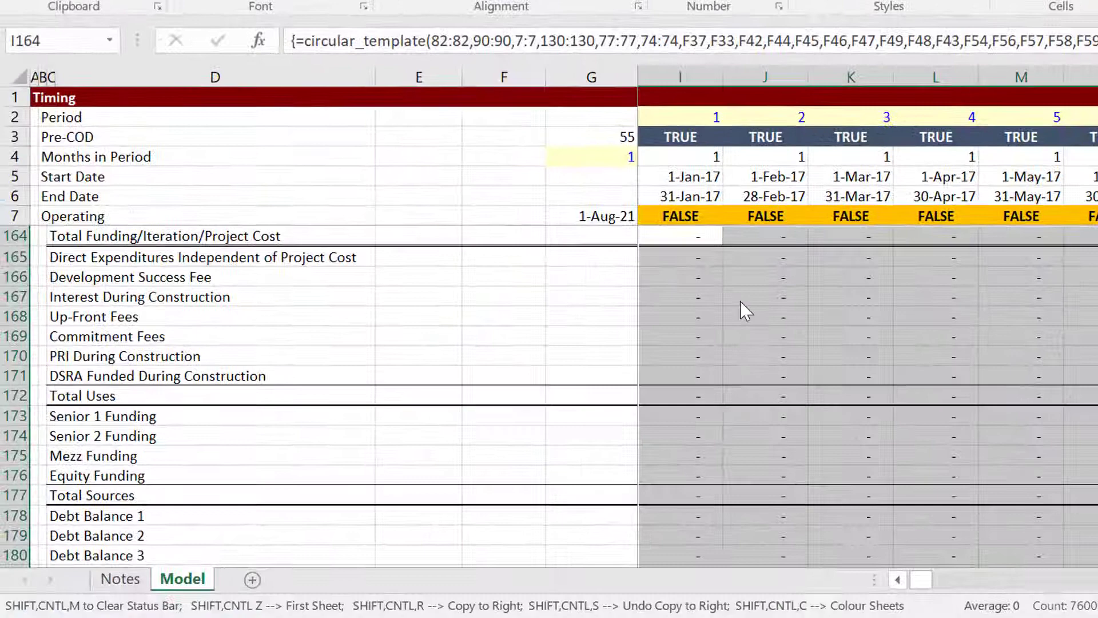
Inspect the #VALUE! results in the sources-and-uses block, returning to cell I164.
click(725, 274)
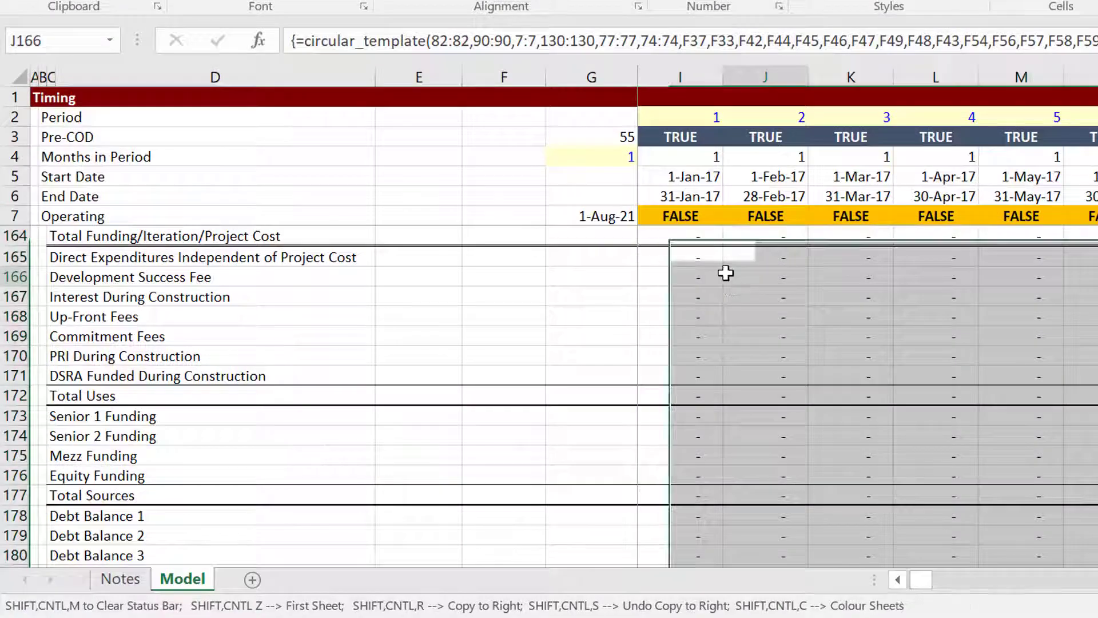
key(Up)
key(Up)
key(Up)
key(Up)
key(Up)
key(Down)
key(Down)
key(Down)
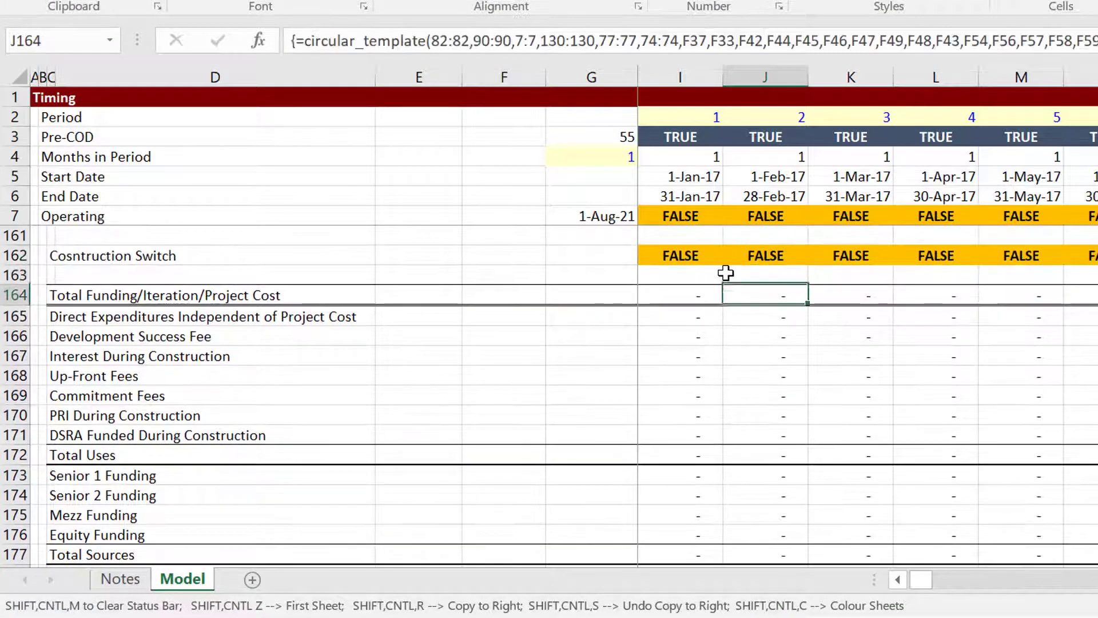
key(Left)
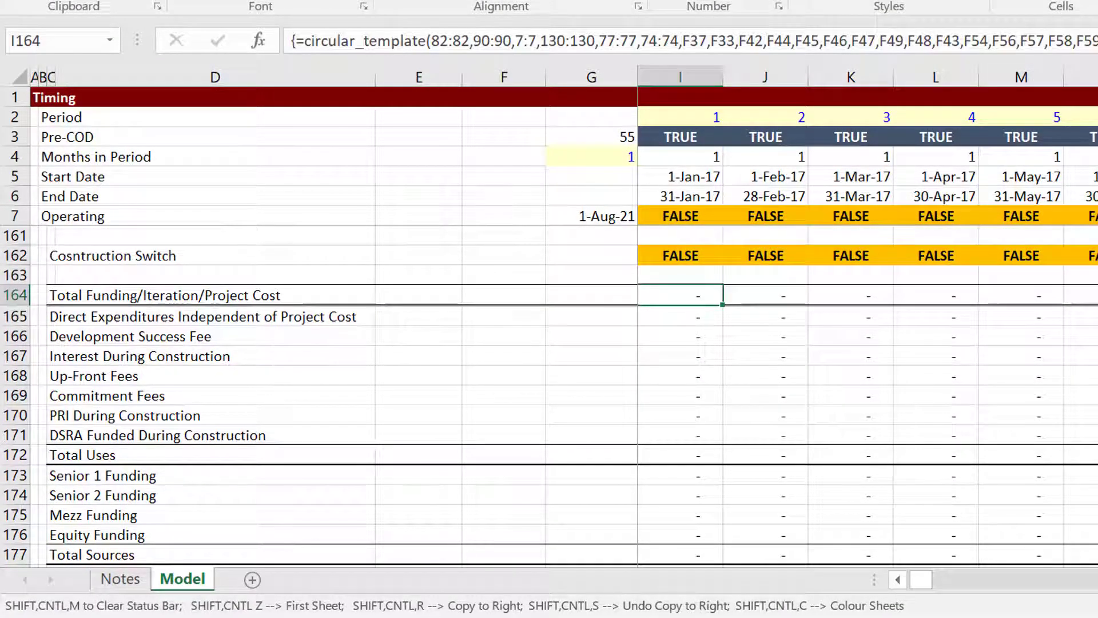
In the VBA editor, restore the (i) index after equity_balance_p in output 18.
click(738, 617)
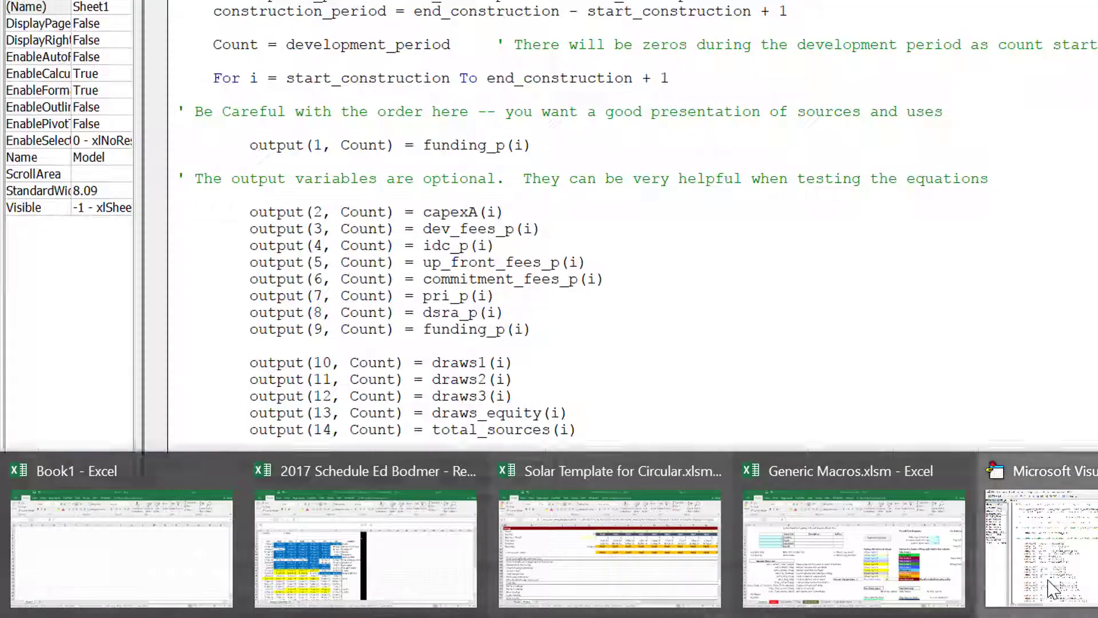
click(1052, 589)
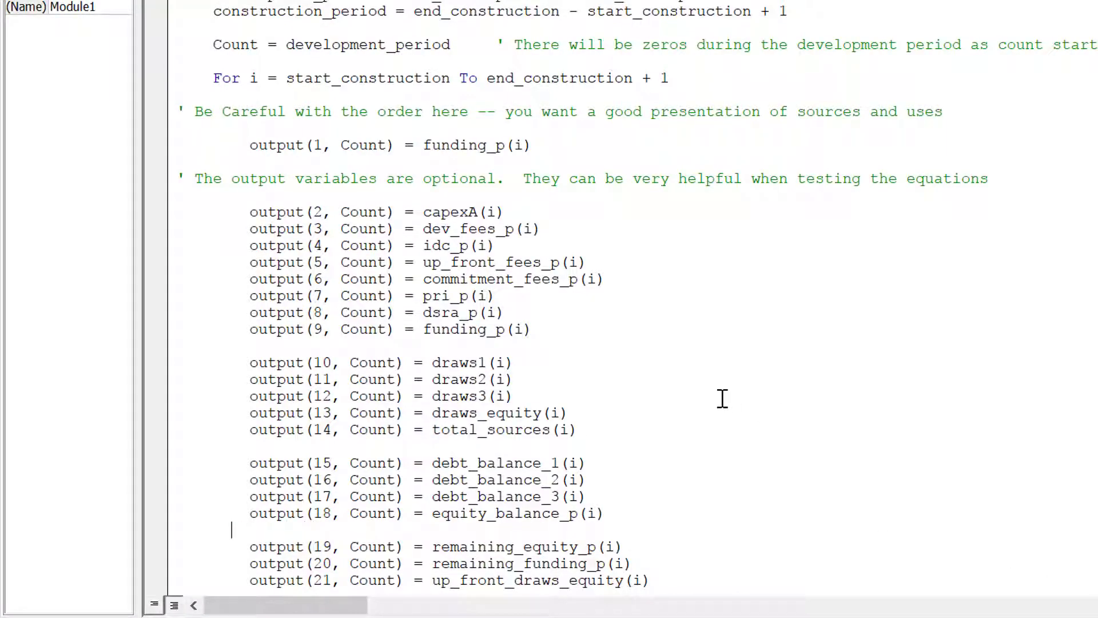
key(Left)
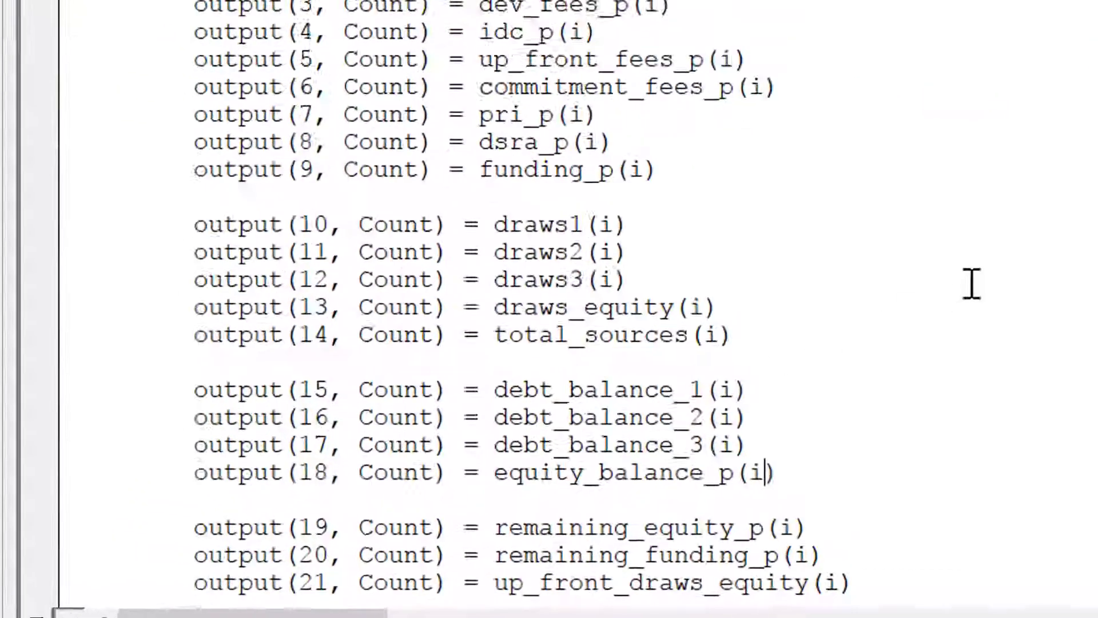
key(BackSpace)
key(BackSpace)
key(BackSpace)
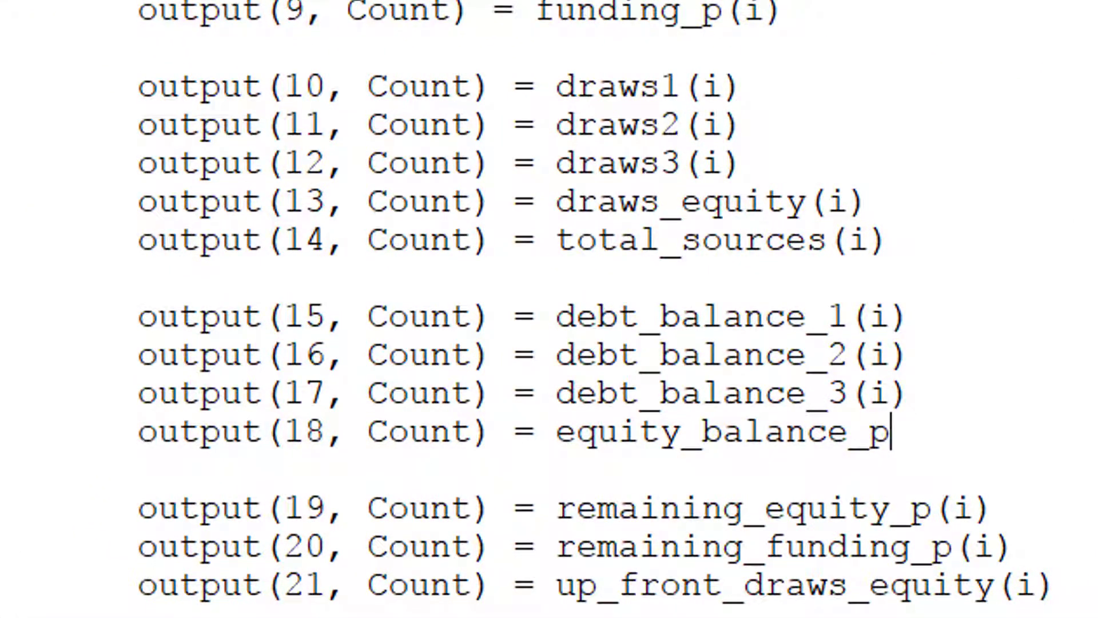
key(Up)
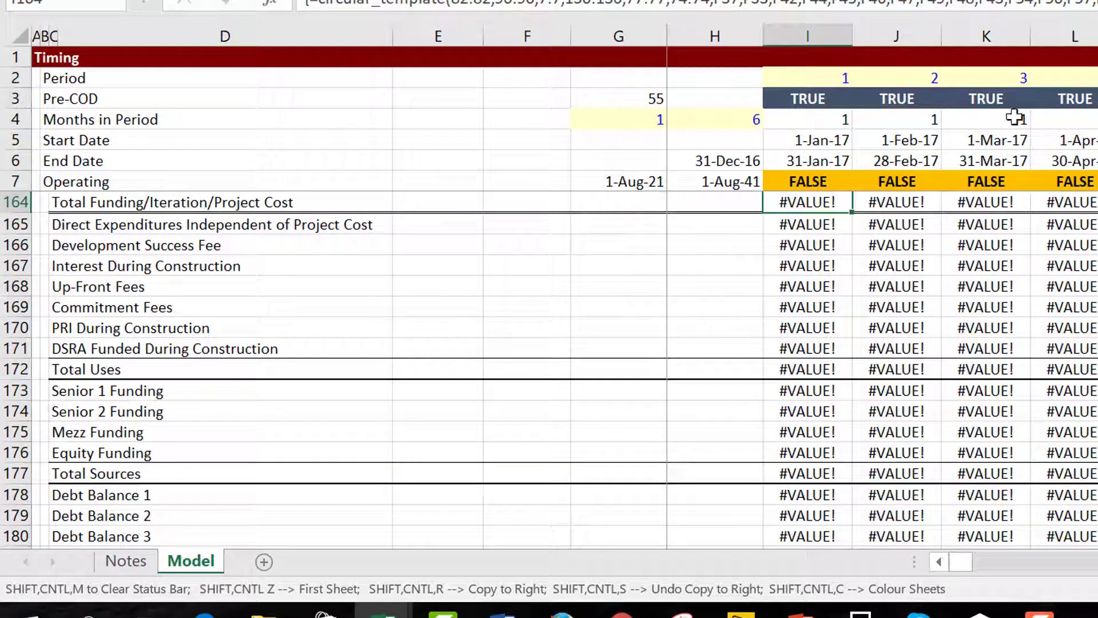
click(383, 611)
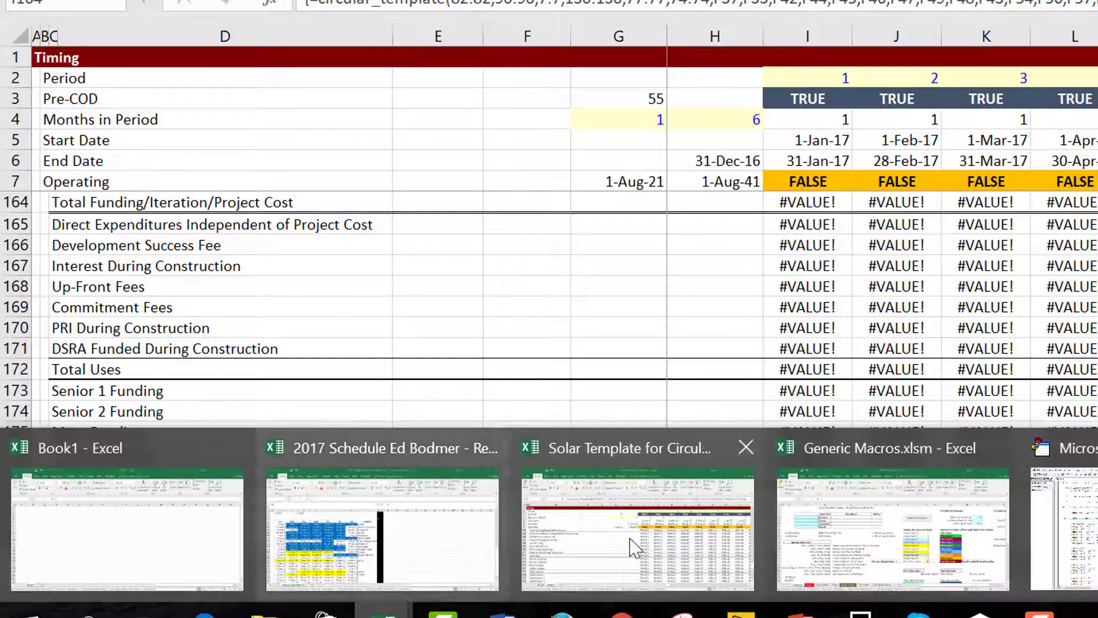
click(1024, 598)
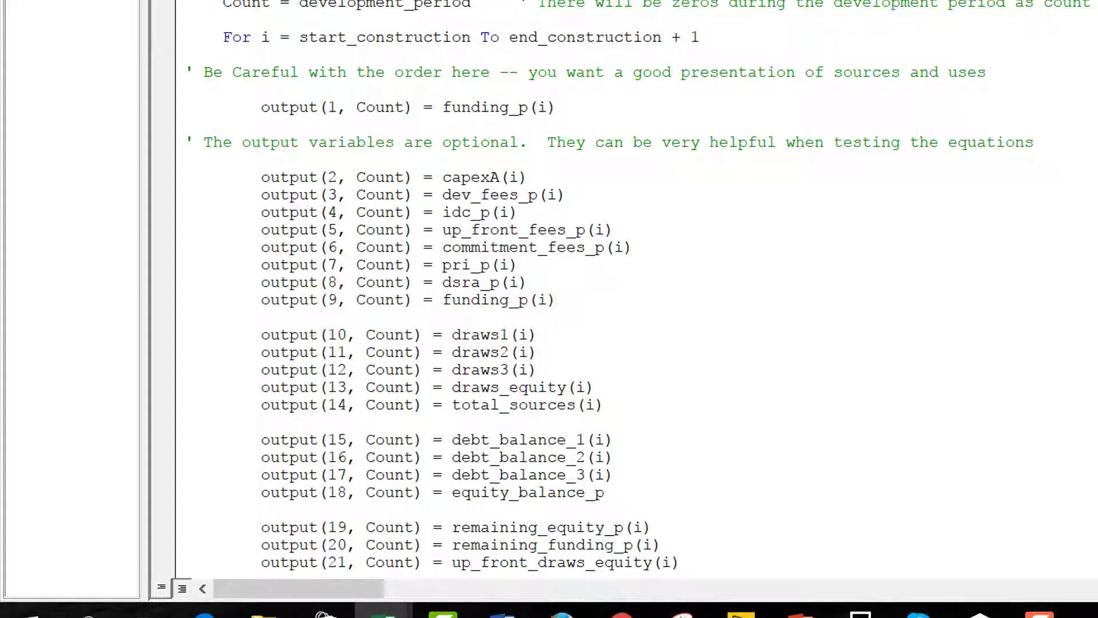
text((i))
Select the circular_template output range from I164 and re-enter the array formula.
key(alt+F11)
key(Left)
key(Up)
key(Down)
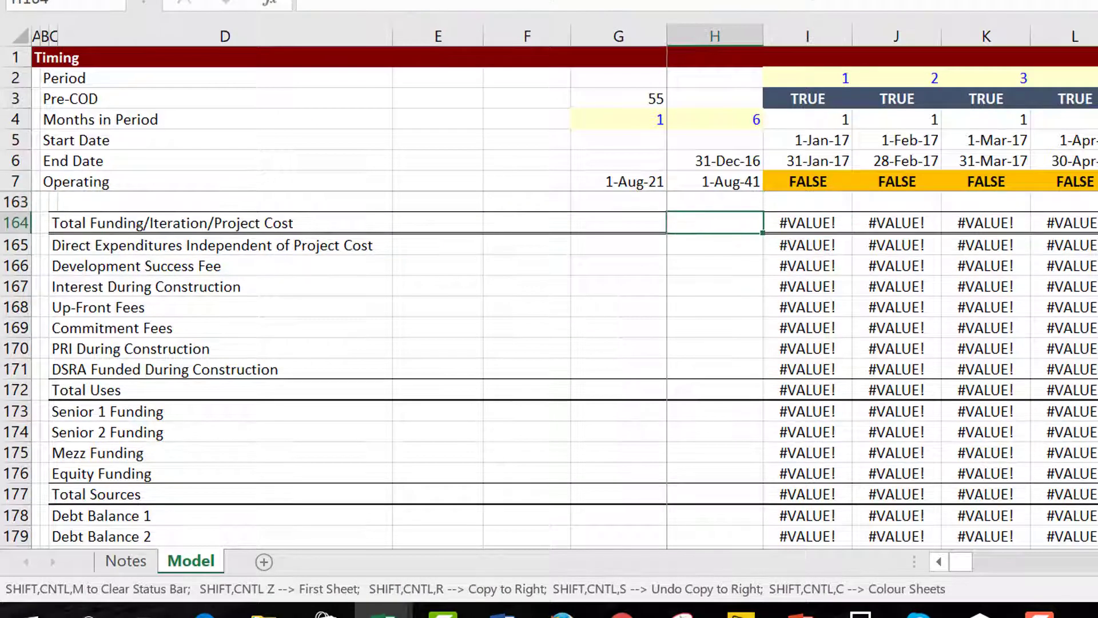
key(Right)
key(ctrl+shift+Right)
key(ctrl+shift+Down)
key(F2)
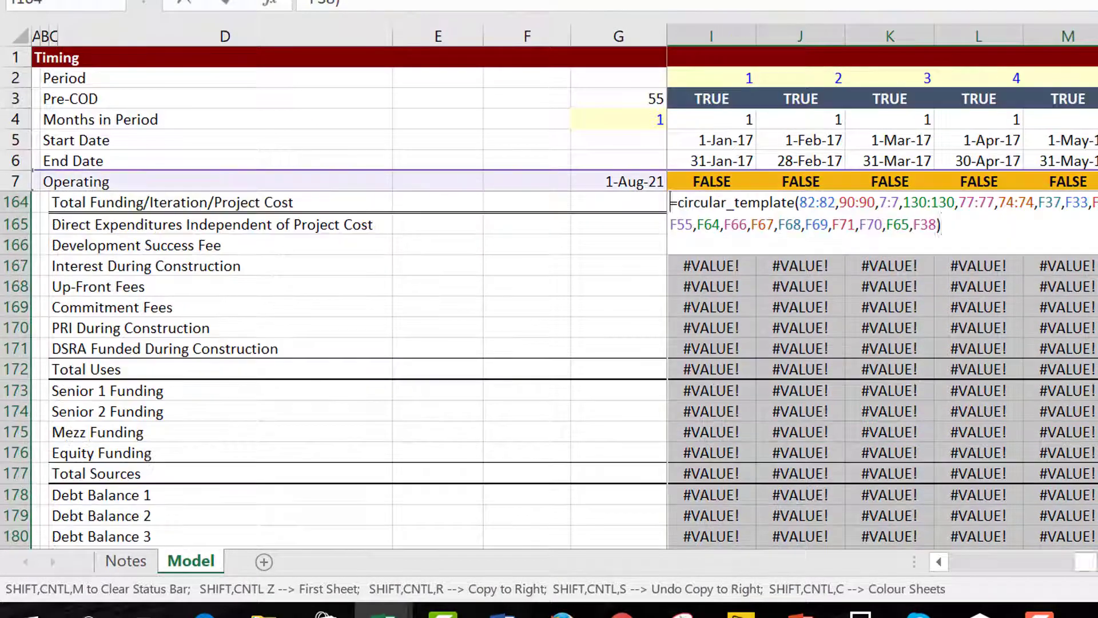
key(ctrl+Return)
key(Left)
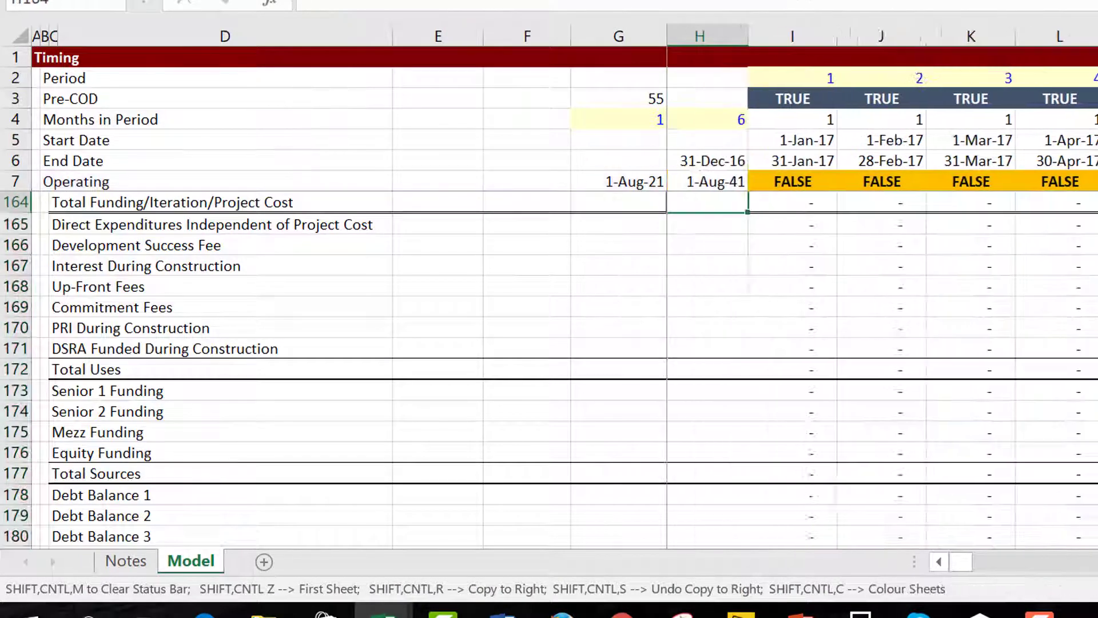
scroll(549, 366, up, 2)
key(Right)
key(Right)
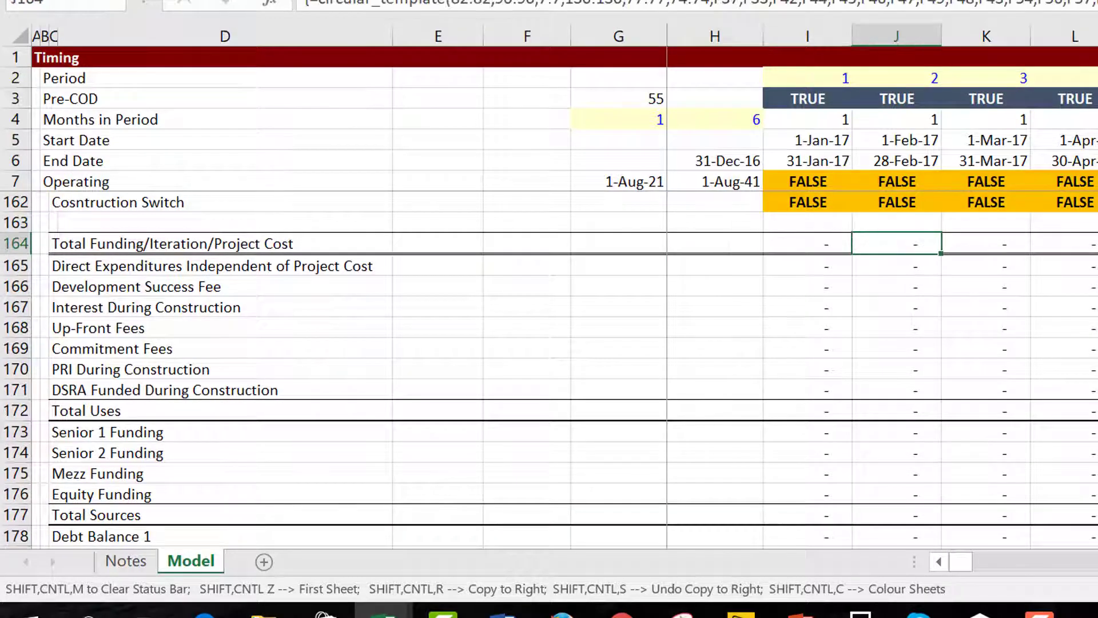
Check the first construction period: 110.86 total funding, including a 55.26 success fee, and Mezz Funding.
key(Right)
key(Right)
key(Right)
key(Right)
key(Right)
key(Right)
key(Right)
key(Right)
key(Right)
key(Right)
key(Right)
key(Right)
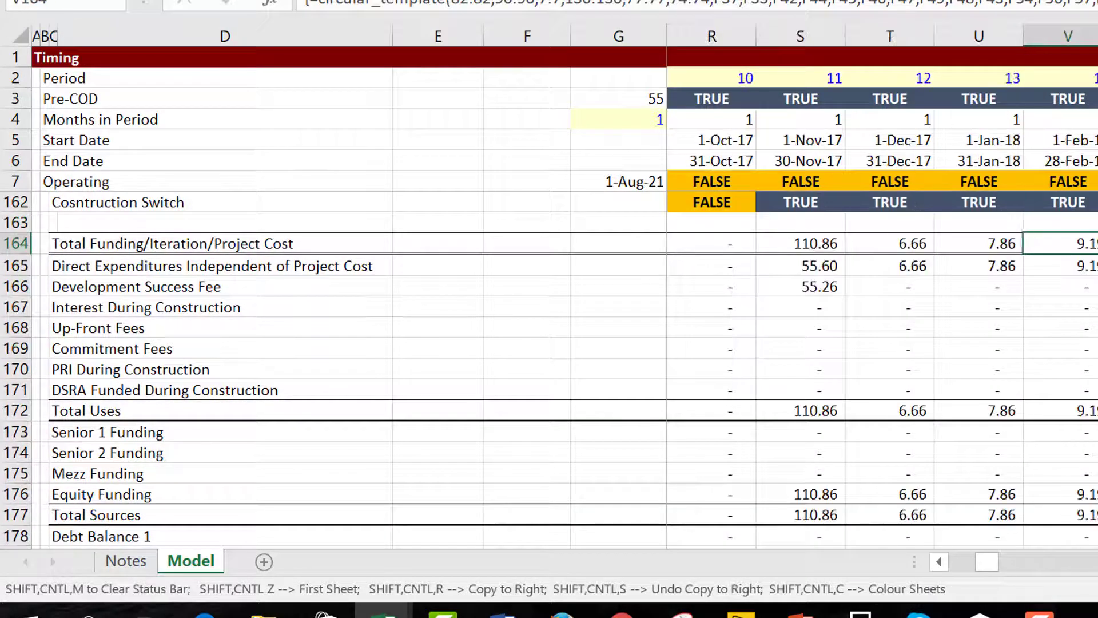
key(Up)
key(Up)
key(Up)
key(Up)
key(Up)
key(Down)
key(Down)
key(Down)
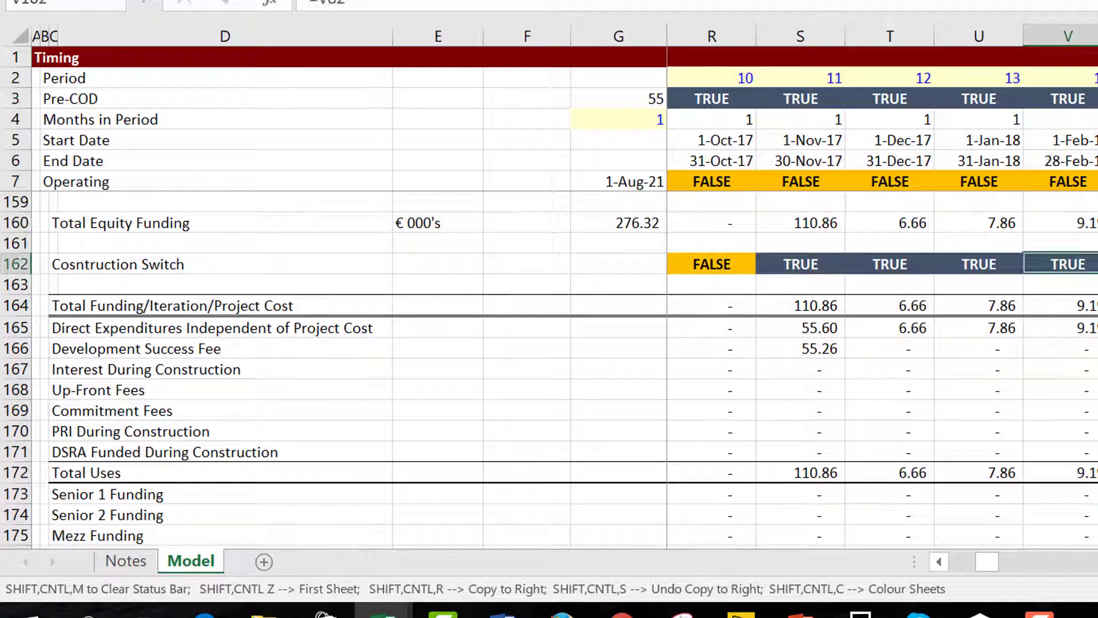
key(Down)
key(Left)
key(Left)
key(Left)
key(Left)
key(Right)
key(Down)
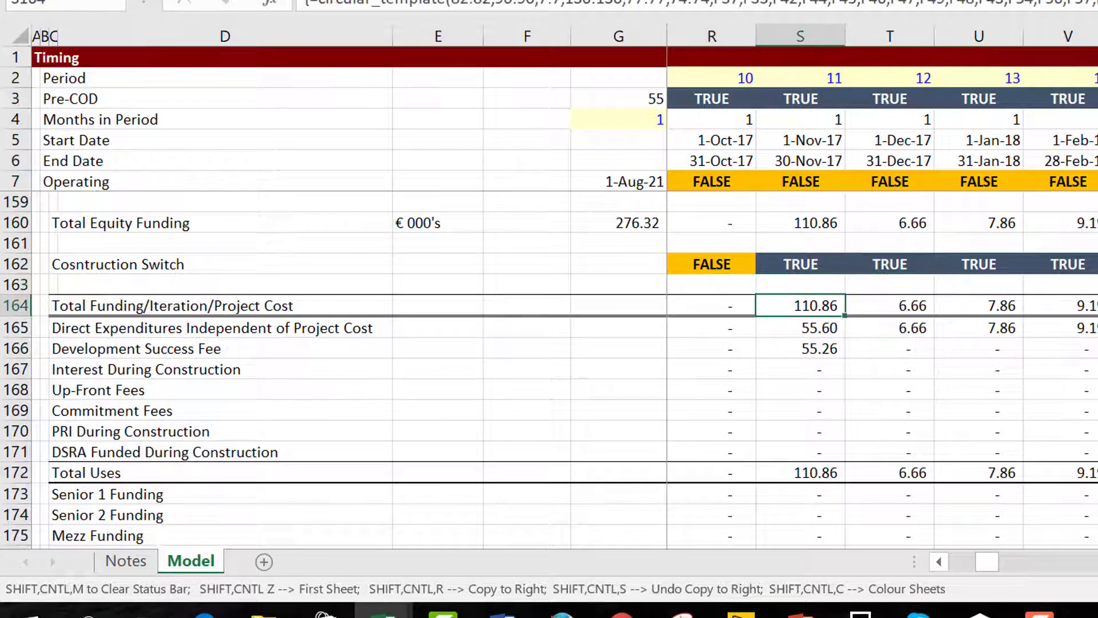
key(Down)
key(Down)
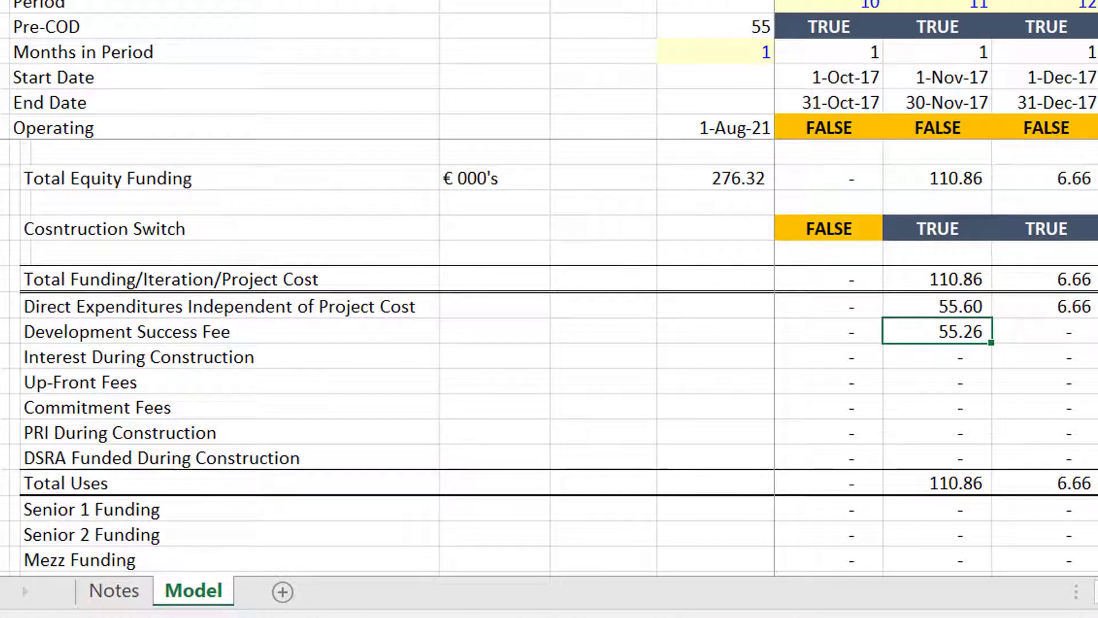
key(Down)
key(Down)
key(Down)
key(Down)
key(Down)
key(Down)
key(Down)
key(Down)
key(Down)
key(Down)
key(Down)
key(Down)
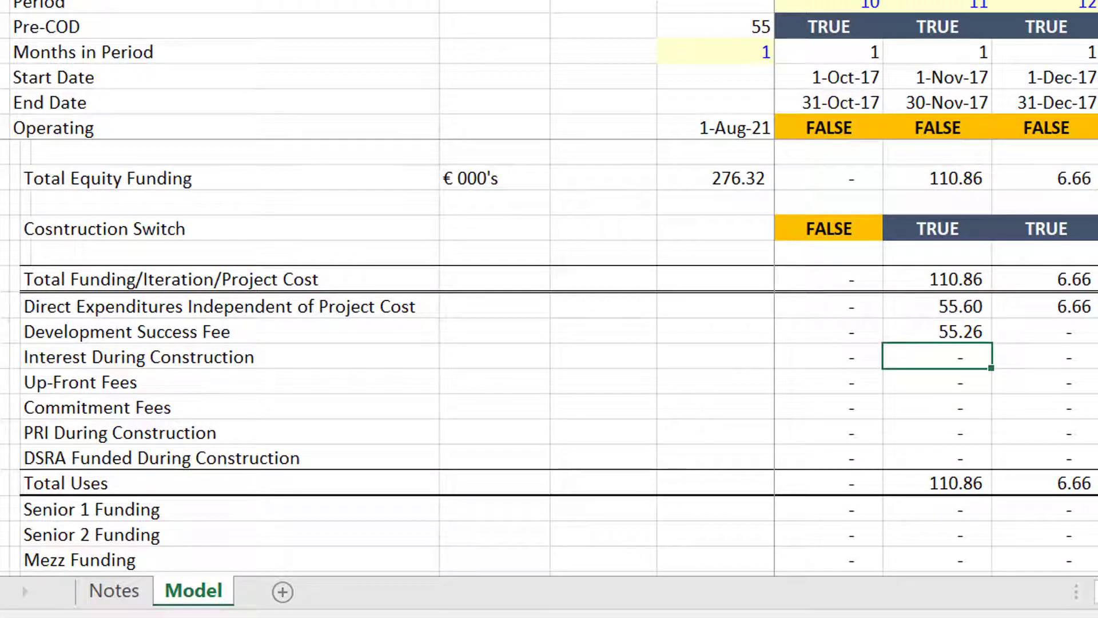
key(Up)
key(Up)
key(Up)
key(Up)
key(Up)
key(Up)
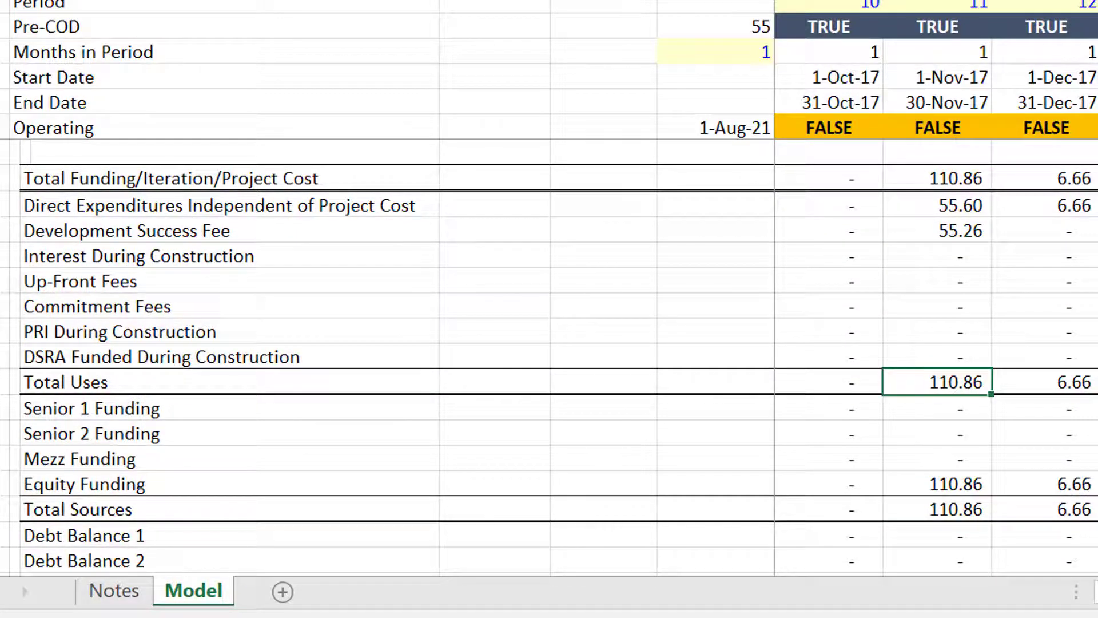
key(Down)
key(Down)
key(Down)
key(Down)
key(Up)
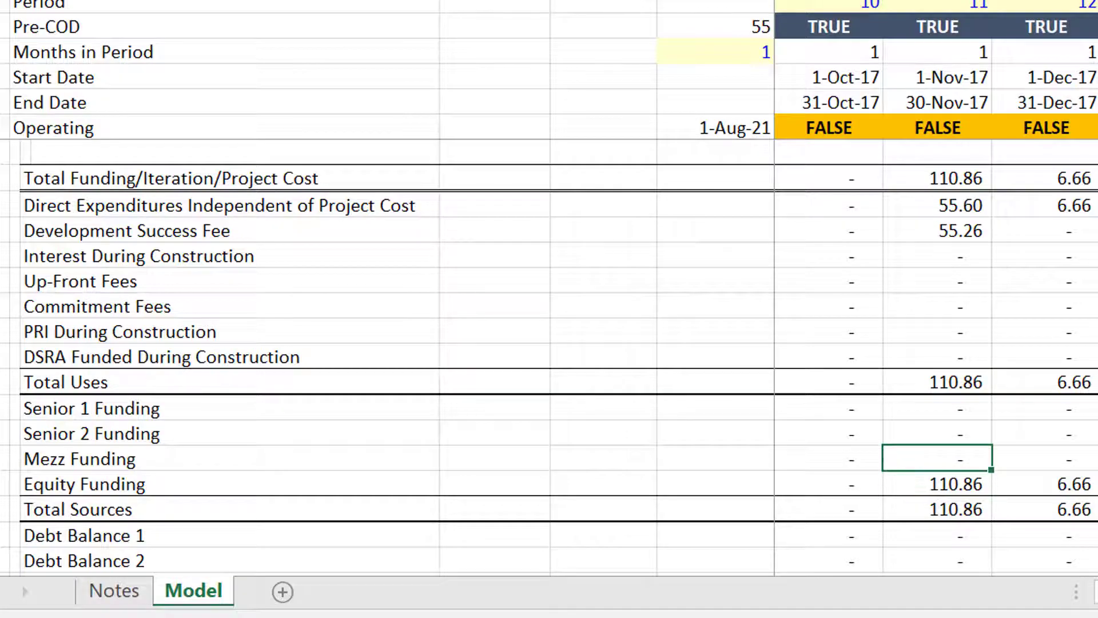
Follow the Equity Funding row across periods to check its values.
key(Down)
key(Right)
key(Right)
key(Right)
key(Right)
key(Right)
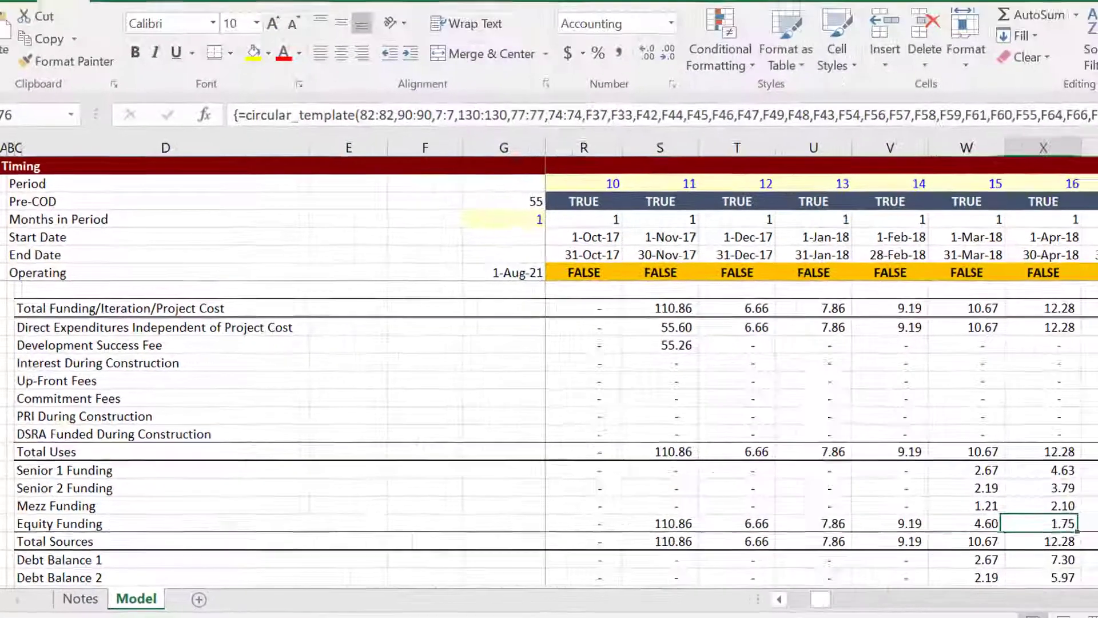
key(Right)
key(Right)
key(Right)
key(Right)
key(Right)
key(Right)
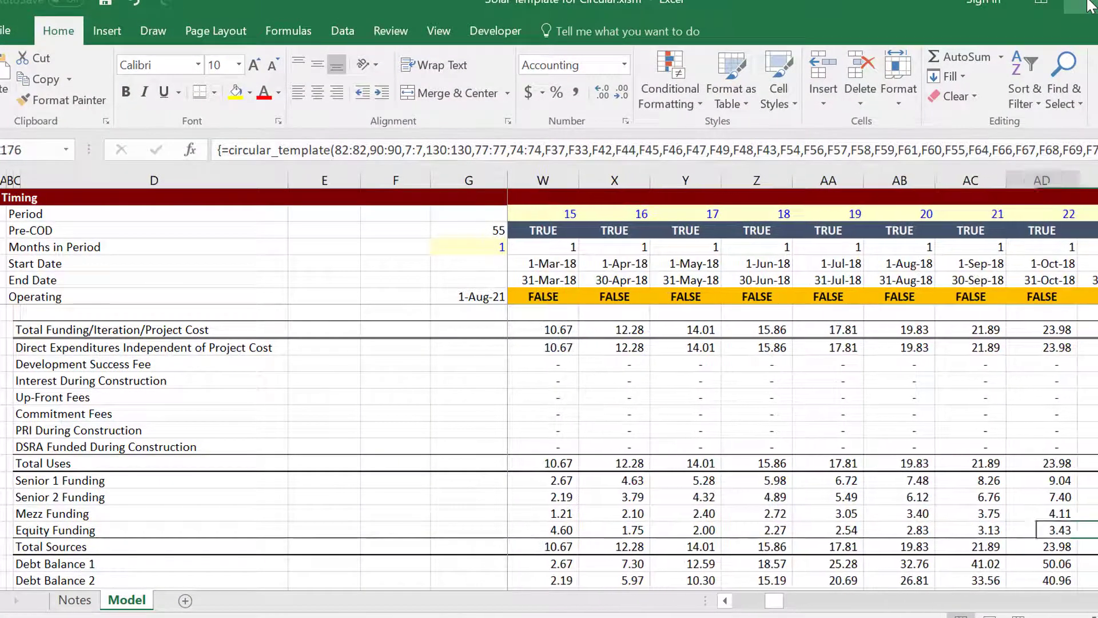
key(Left)
key(Left)
key(Left)
key(Left)
key(Left)
key(Left)
key(Left)
key(Left)
key(Left)
key(Left)
key(Left)
key(Left)
key(Left)
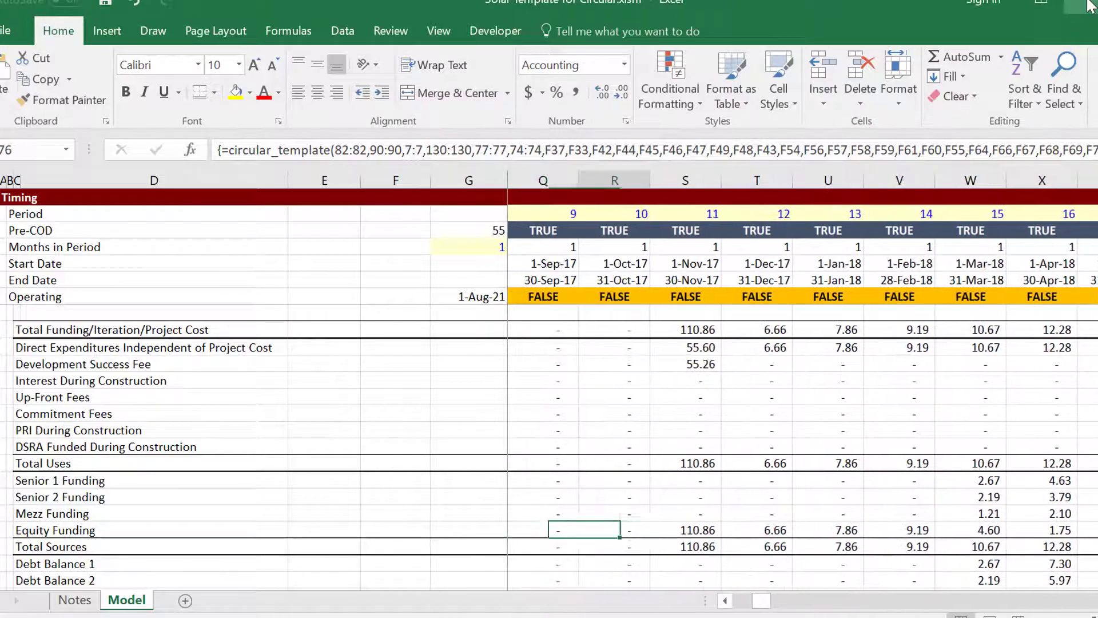
key(Right)
key(Right)
key(Right)
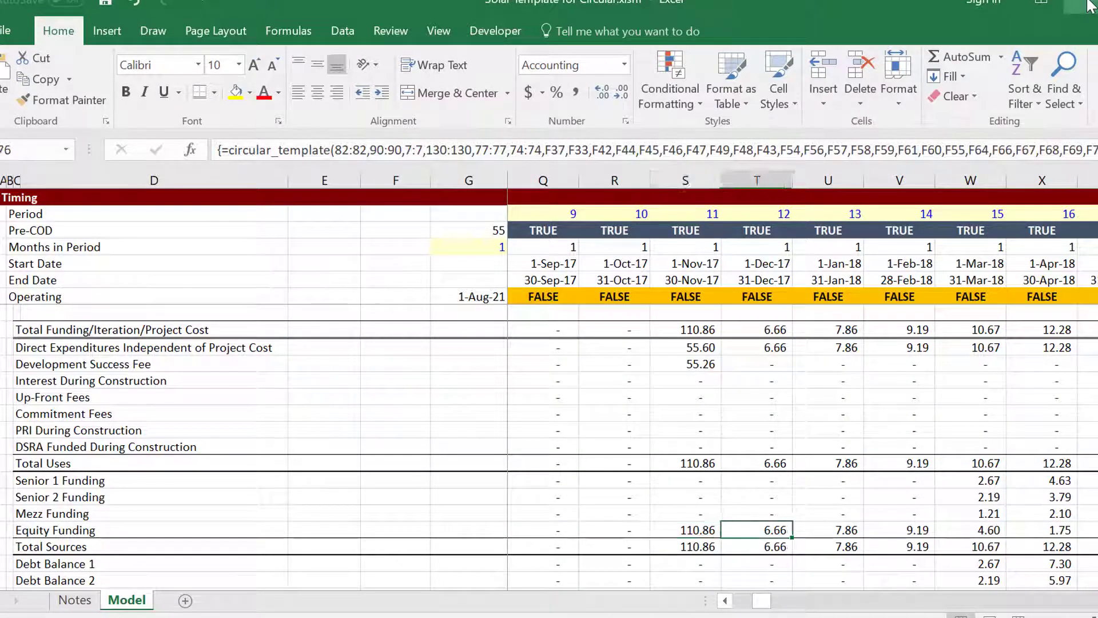
key(Left)
Move up to the Financing Assumptions section and reach the Up-Front Equity Percent value.
key(Page_Up)
key(Page_Up)
key(Page_Up)
key(Page_Up)
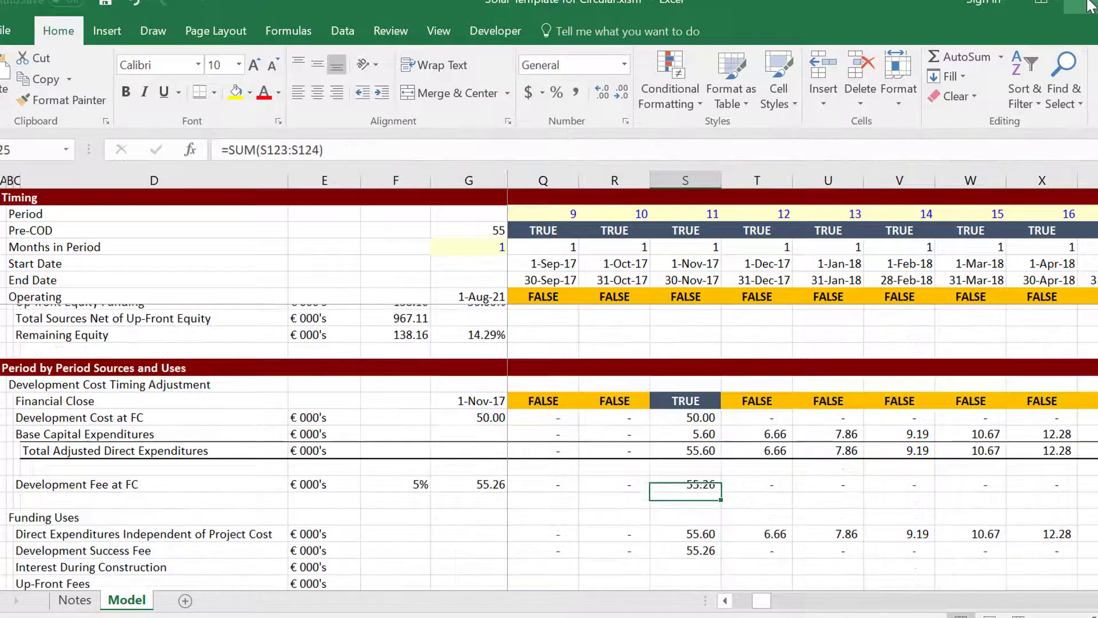
key(Page_Up)
key(Page_Up)
key(Page_Up)
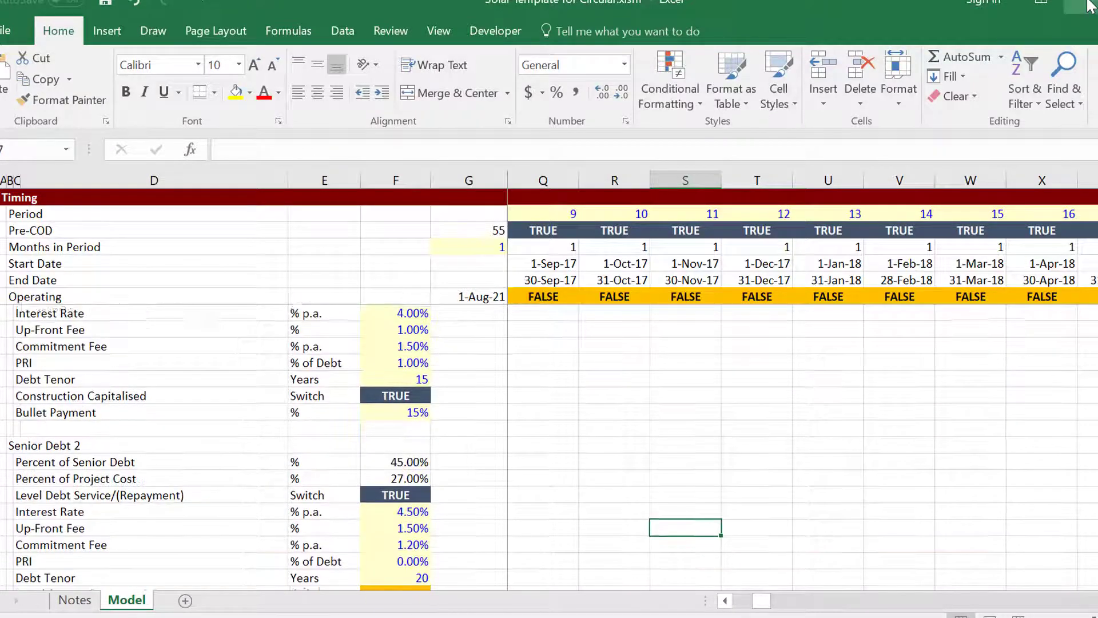
key(Left)
key(Left)
key(Left)
key(Up)
key(Up)
key(Left)
key(Left)
key(Left)
key(Left)
key(Left)
key(Left)
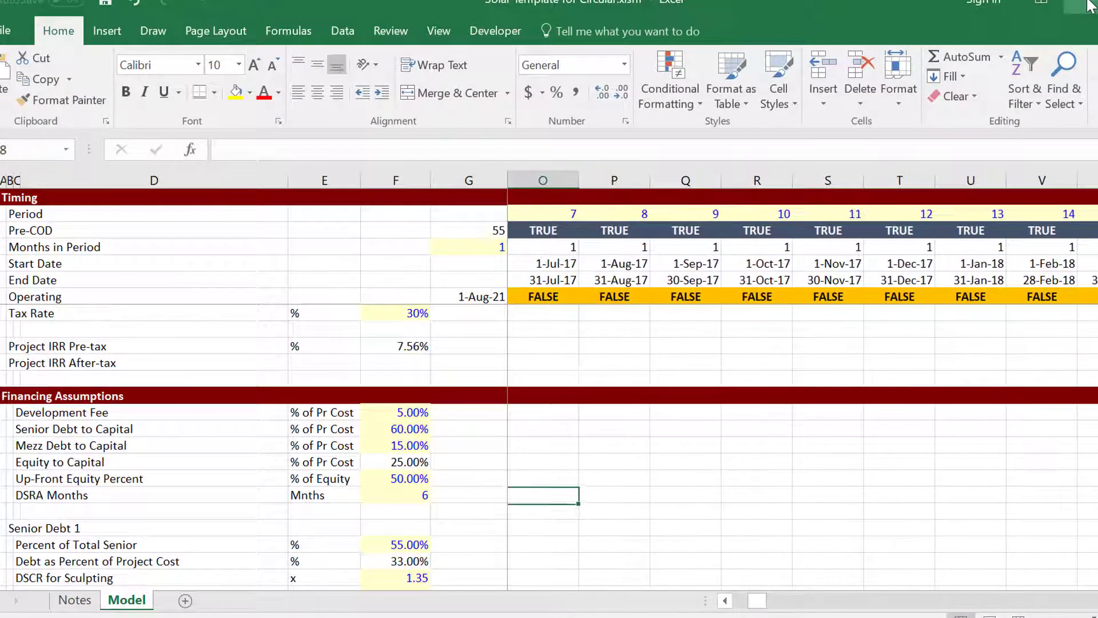
key(Home)
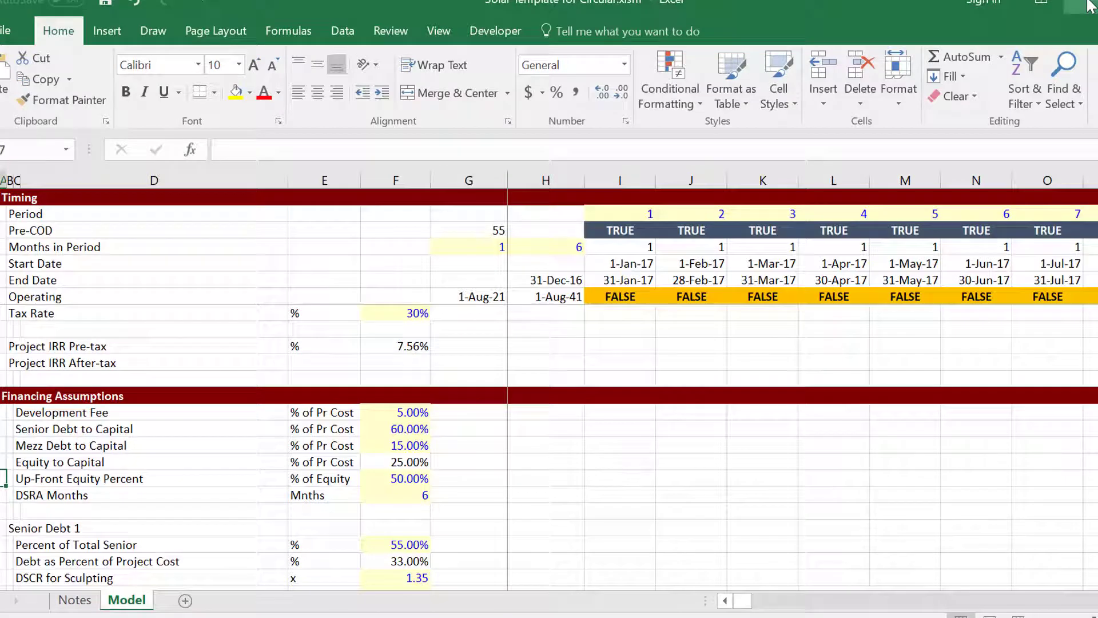
key(Right)
key(Right)
key(Right)
key(Right)
key(Right)
Set Up-Front Equity Percent to 100% (1.00) and page down to the sources-and-uses block.
text(1.)
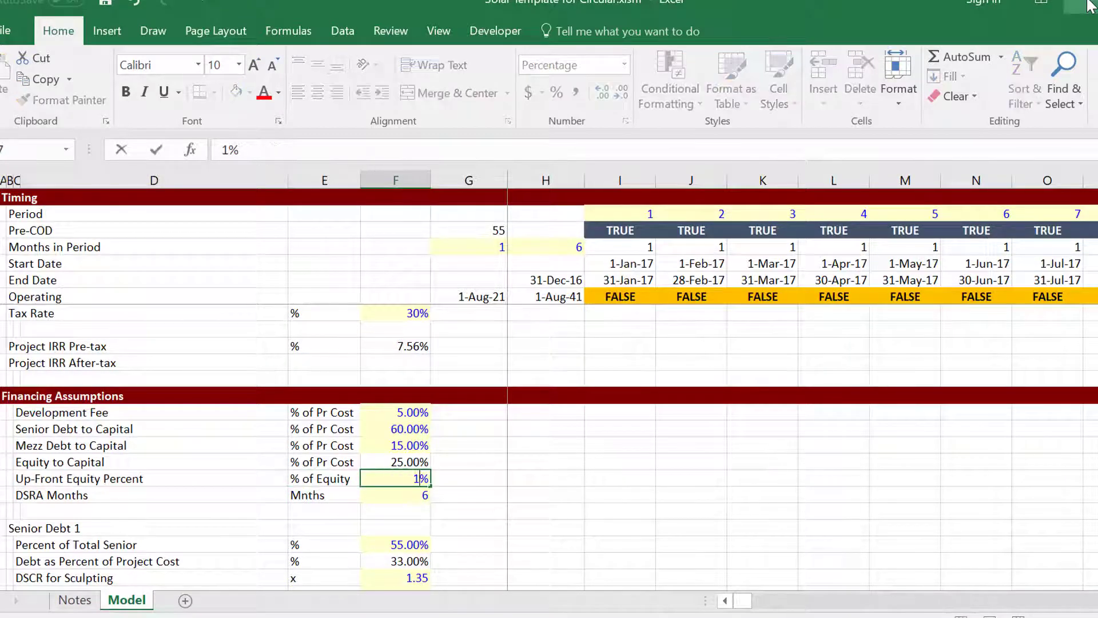
text(00)
key(Return)
key(Page_Down)
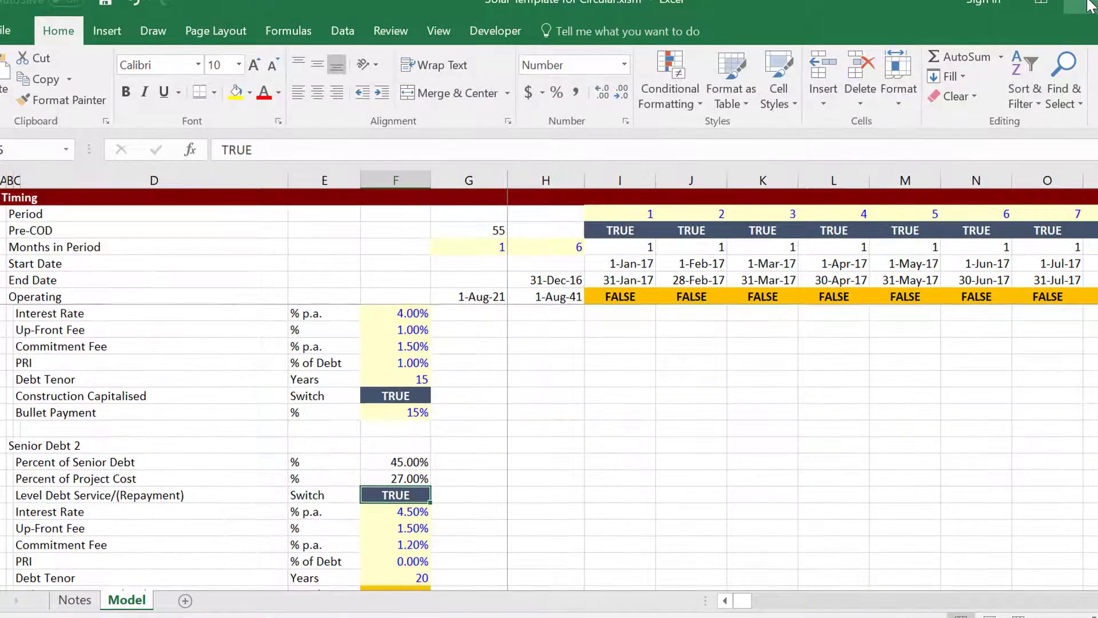
key(Page_Down)
key(Page_Down)
key(Page_Down)
key(Page_Down)
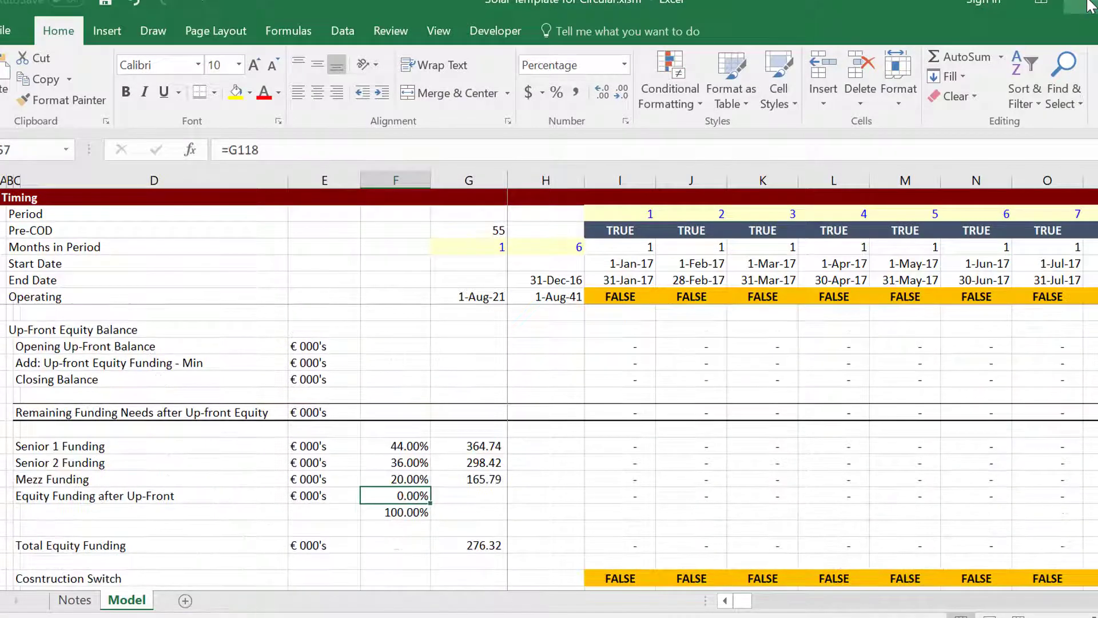
key(Page_Down)
key(Page_Down)
key(Page_Up)
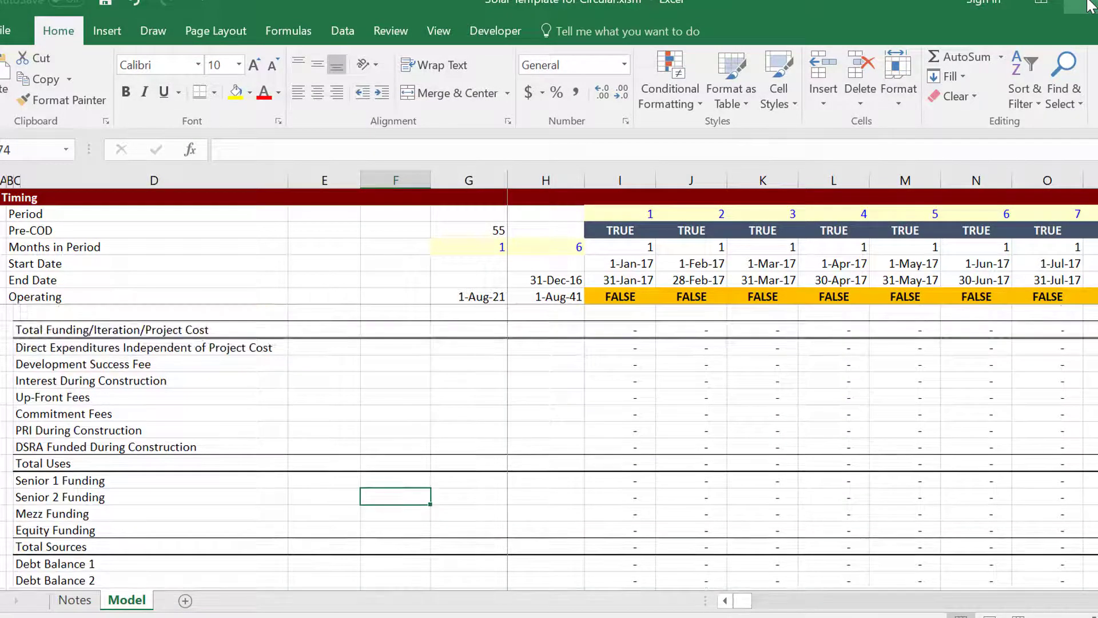
Review Equity Funding against Total Equity Funding across periods, then return to the VBA code.
key(Right)
key(Right)
key(Right)
key(Right)
key(Right)
key(Right)
key(Right)
key(Right)
key(Right)
key(Right)
key(Right)
key(Right)
key(Right)
key(Right)
key(Right)
key(Right)
key(Right)
key(Right)
key(Right)
key(Right)
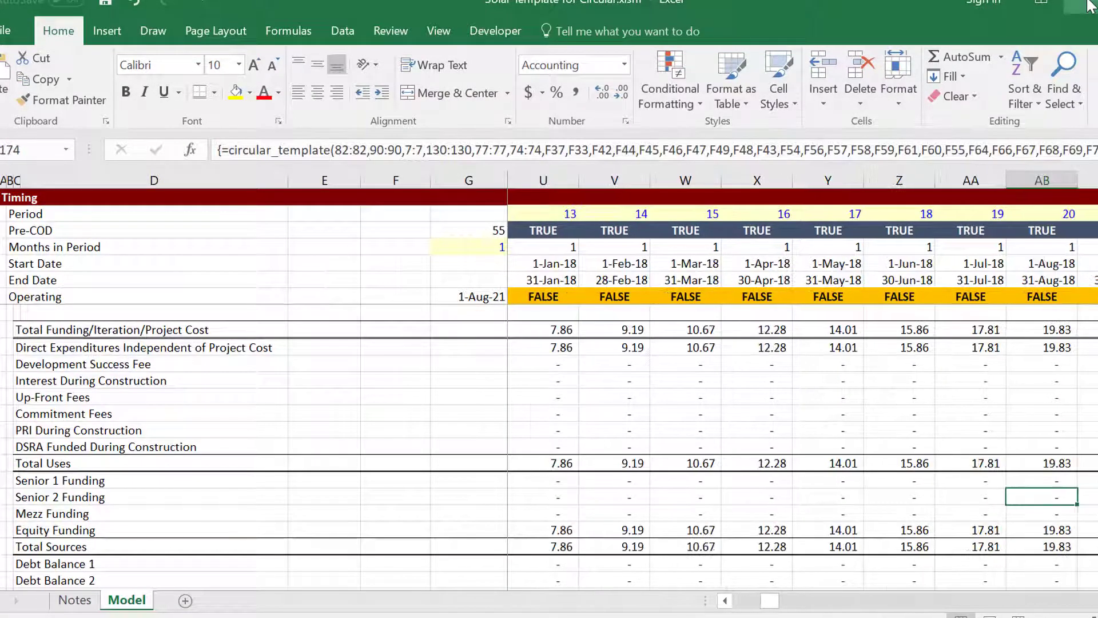
key(Left)
key(Left)
key(Left)
key(Left)
key(Left)
key(Left)
key(Left)
key(Left)
key(Left)
key(Left)
key(Left)
key(Down)
key(Down)
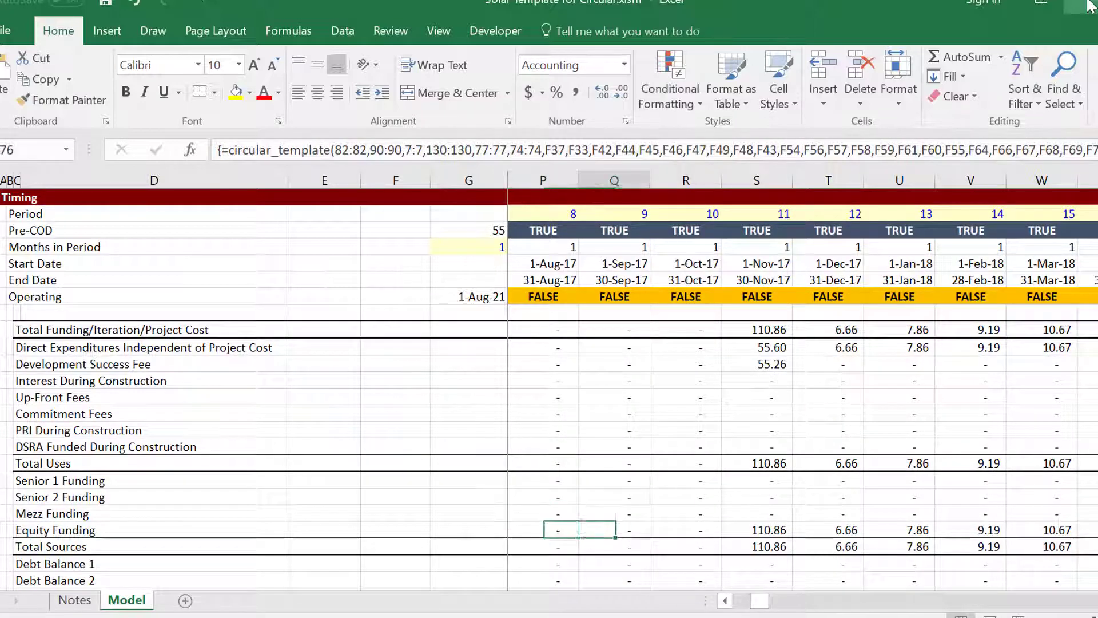
key(Right)
key(Right)
key(Right)
key(Right)
key(Right)
key(Right)
key(Right)
key(Right)
key(Right)
key(Right)
key(Right)
key(Right)
key(Right)
key(Right)
key(Right)
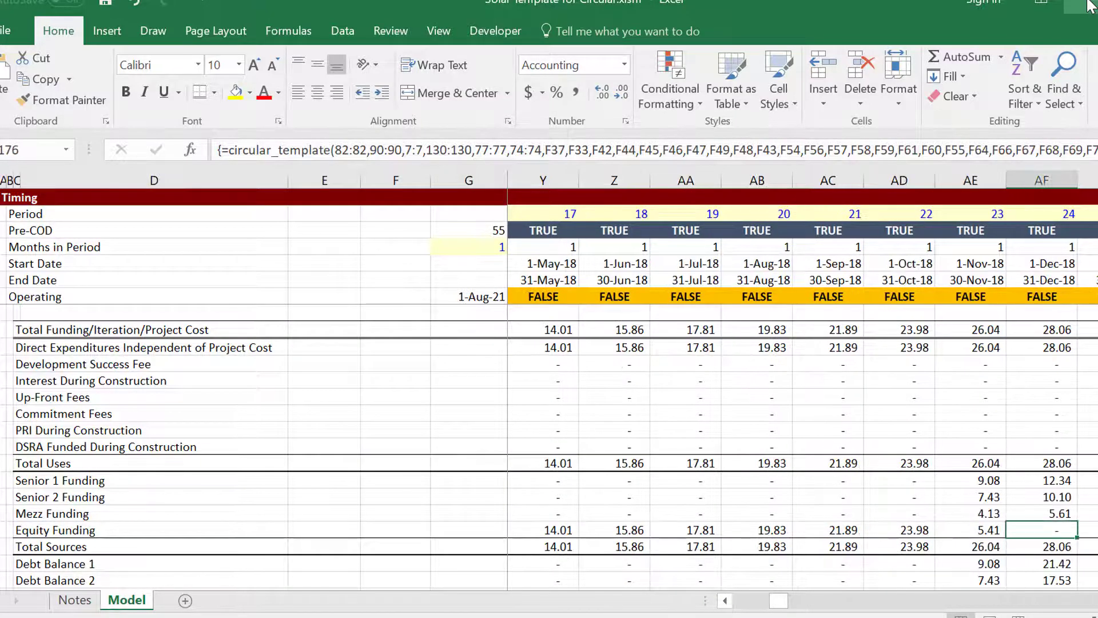
key(Right)
key(Right)
key(Right)
key(Right)
key(Right)
key(Right)
key(Right)
key(Right)
key(Right)
key(Right)
key(Right)
key(Right)
key(Right)
key(Right)
key(Right)
key(Right)
key(Right)
key(Right)
key(Right)
key(Right)
key(Right)
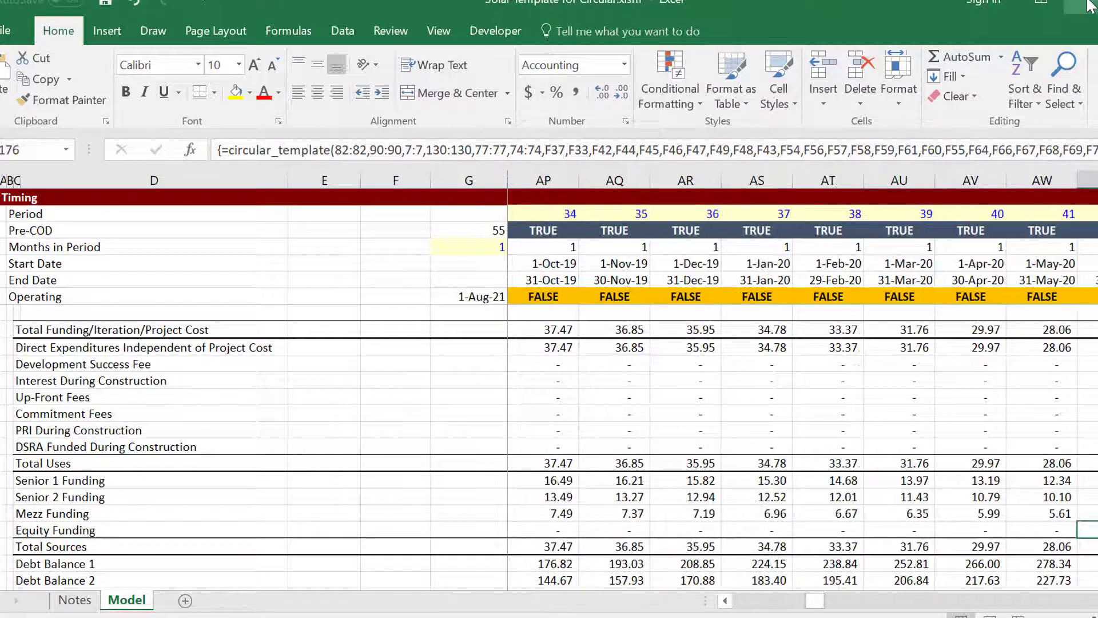
key(Right)
key(Right)
key(Right)
key(Right)
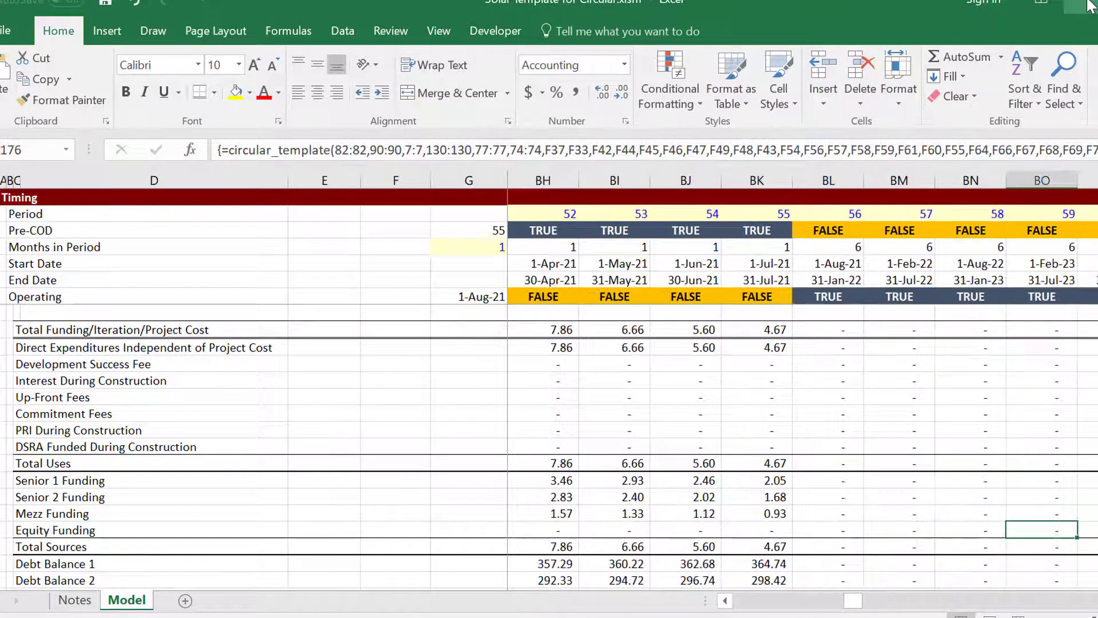
key(Left)
key(Left)
key(Left)
key(Left)
key(Left)
key(Left)
key(Left)
key(Left)
key(Left)
key(Left)
key(Left)
key(Left)
key(Left)
key(Left)
key(Left)
key(Left)
key(Left)
key(Left)
key(Left)
key(Left)
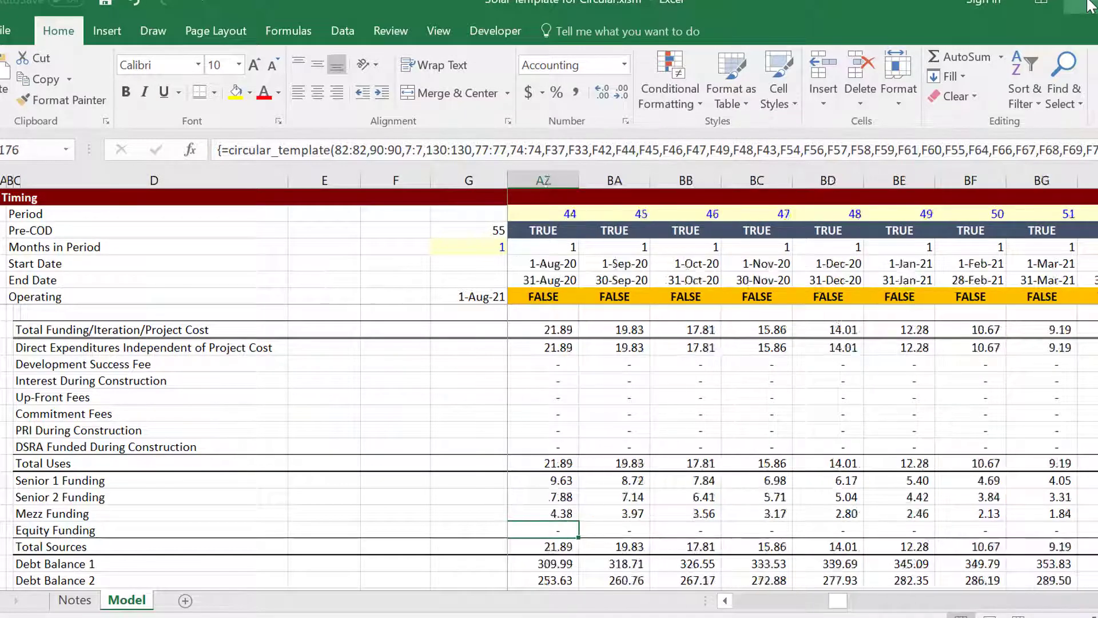
key(Left)
key(Left)
key(Left)
key(Left)
key(Left)
key(Left)
key(Left)
key(Left)
key(Left)
key(Left)
key(Left)
key(Left)
key(Left)
key(Left)
key(Left)
key(Left)
key(Left)
key(Left)
key(Left)
key(Left)
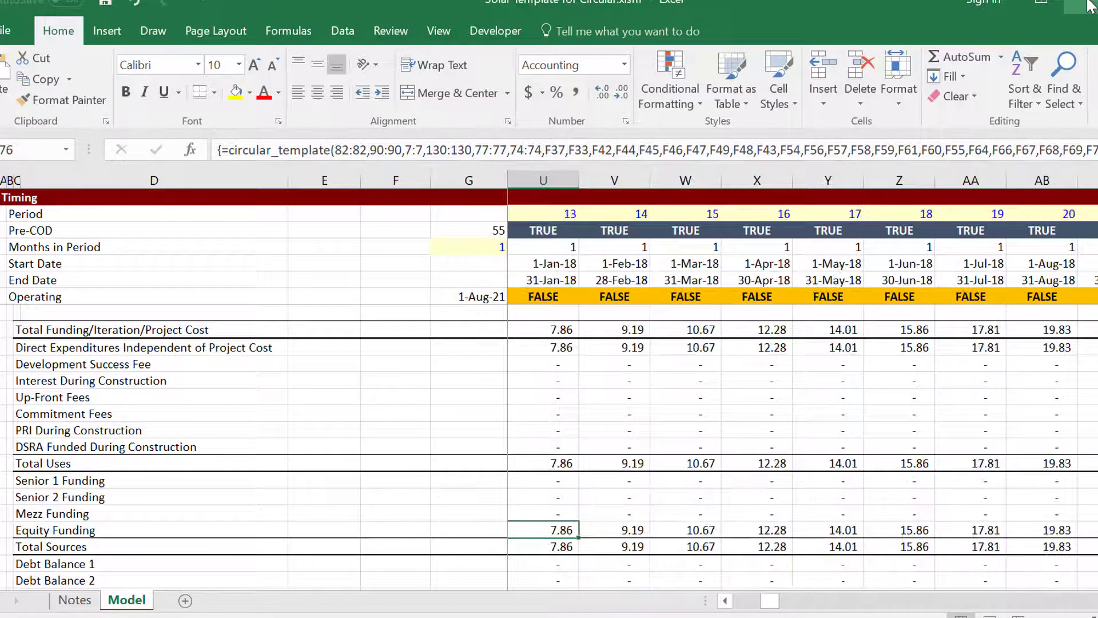
key(Left)
key(Left)
key(Left)
key(Left)
key(Left)
key(Left)
key(Left)
key(Left)
key(Left)
key(Left)
key(Left)
key(Left)
key(Left)
key(Left)
key(Left)
key(Left)
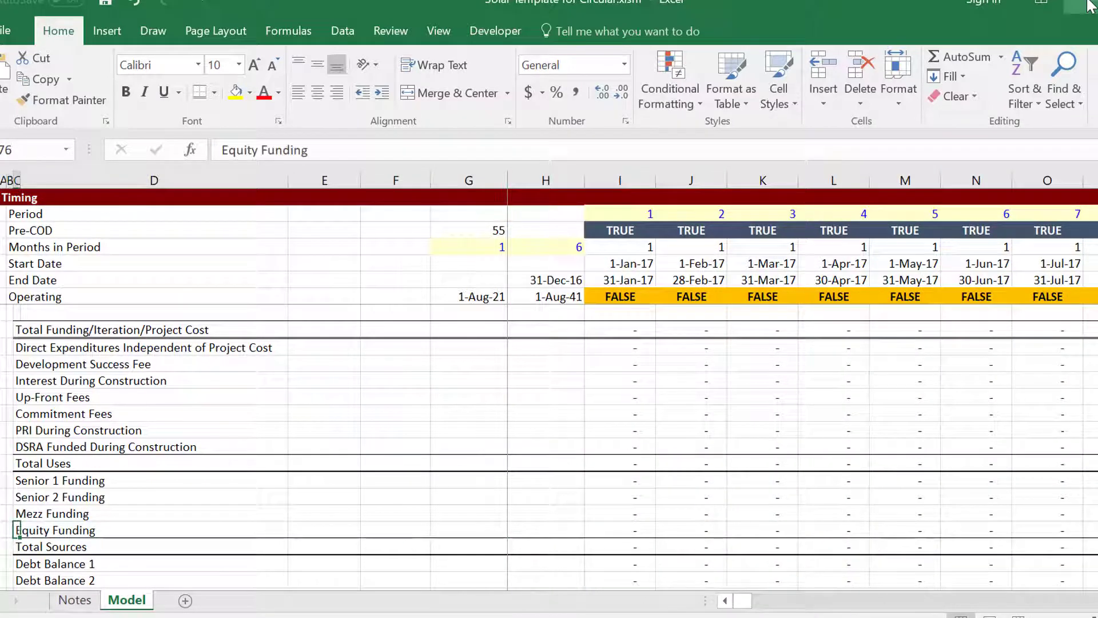
key(Right)
key(Right)
key(Right)
key(Right)
key(Right)
key(Right)
key(Right)
key(Right)
key(Right)
key(Right)
key(Right)
key(Right)
key(Right)
key(Right)
key(Right)
key(Right)
key(Right)
key(Right)
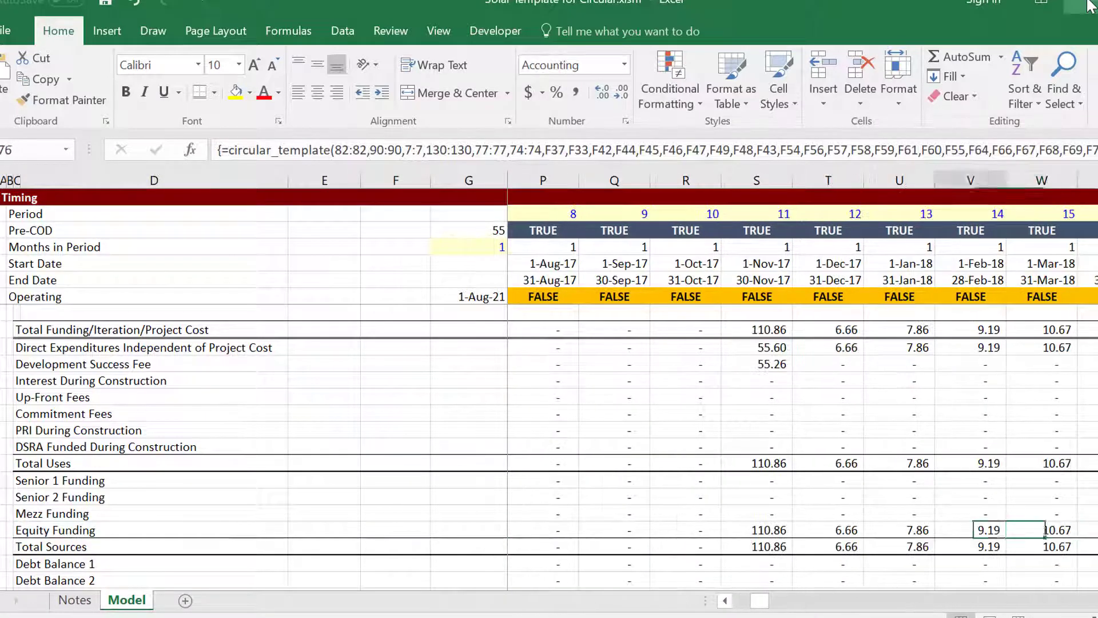
key(Left)
key(Up)
key(Up)
key(Up)
key(Up)
key(Up)
key(Up)
key(Up)
key(Up)
key(Up)
key(Up)
key(Up)
key(Up)
key(Up)
key(Up)
key(Up)
key(Up)
key(Up)
key(Up)
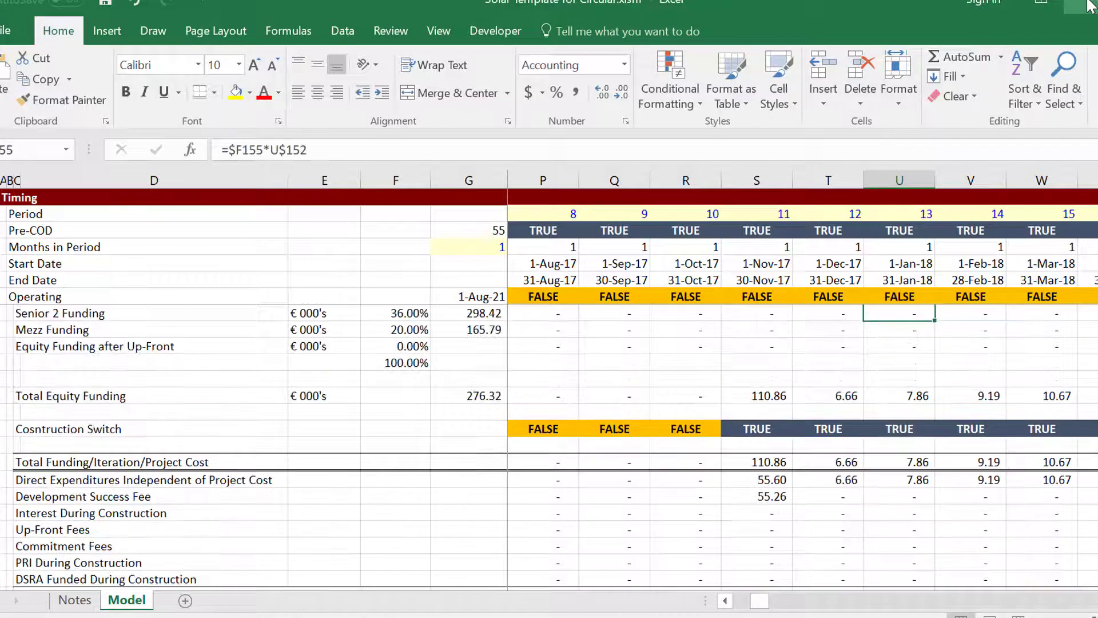
key(Down)
key(Down)
key(Down)
key(Down)
key(Down)
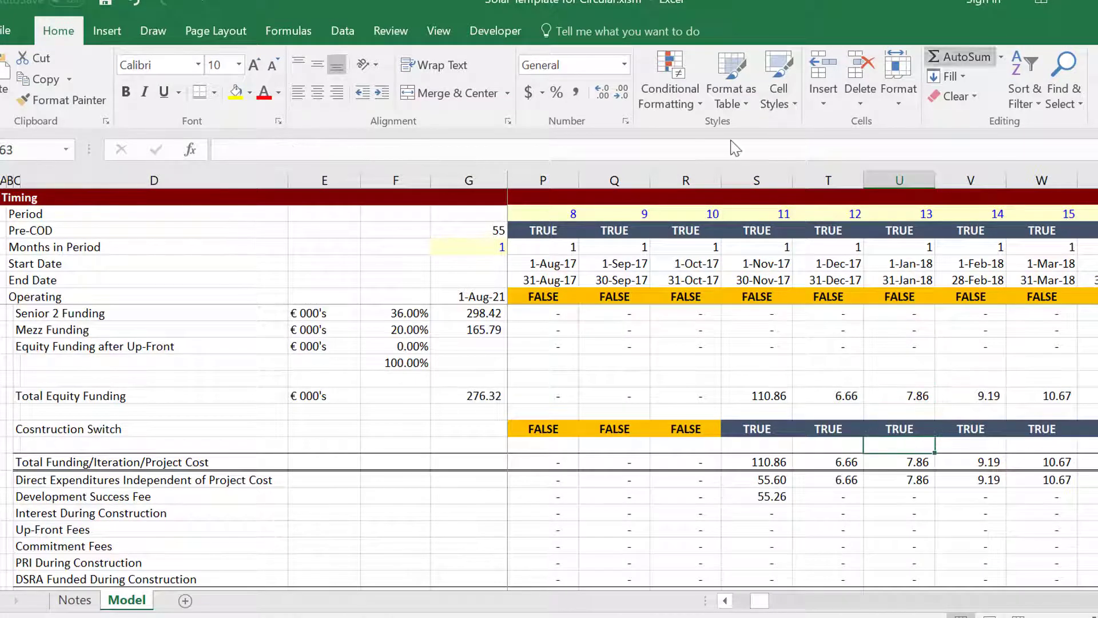
click(491, 617)
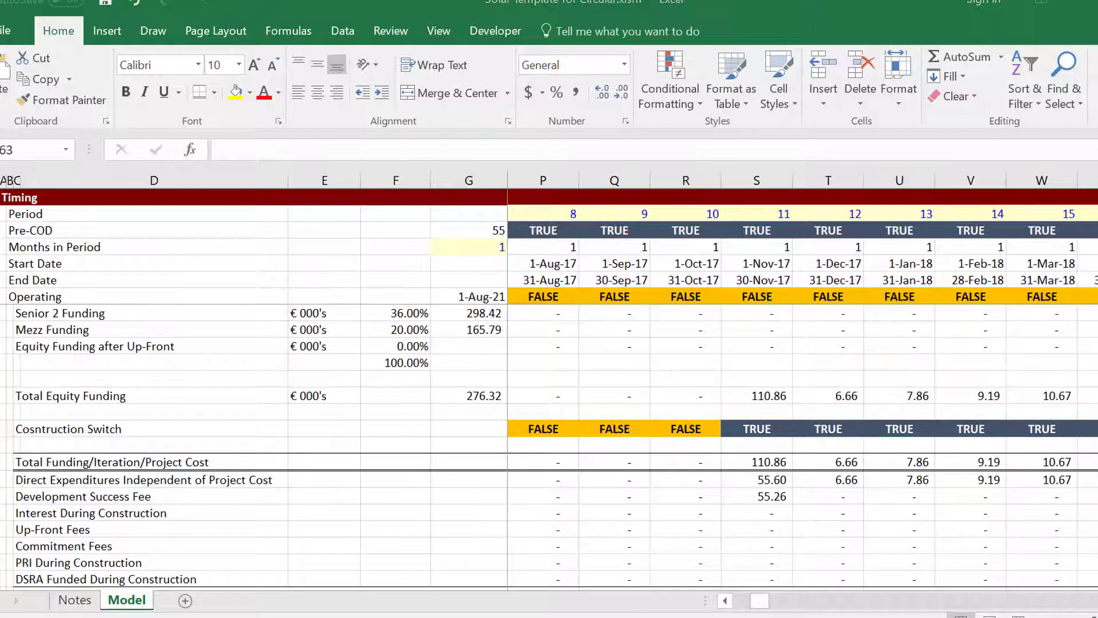
click(873, 592)
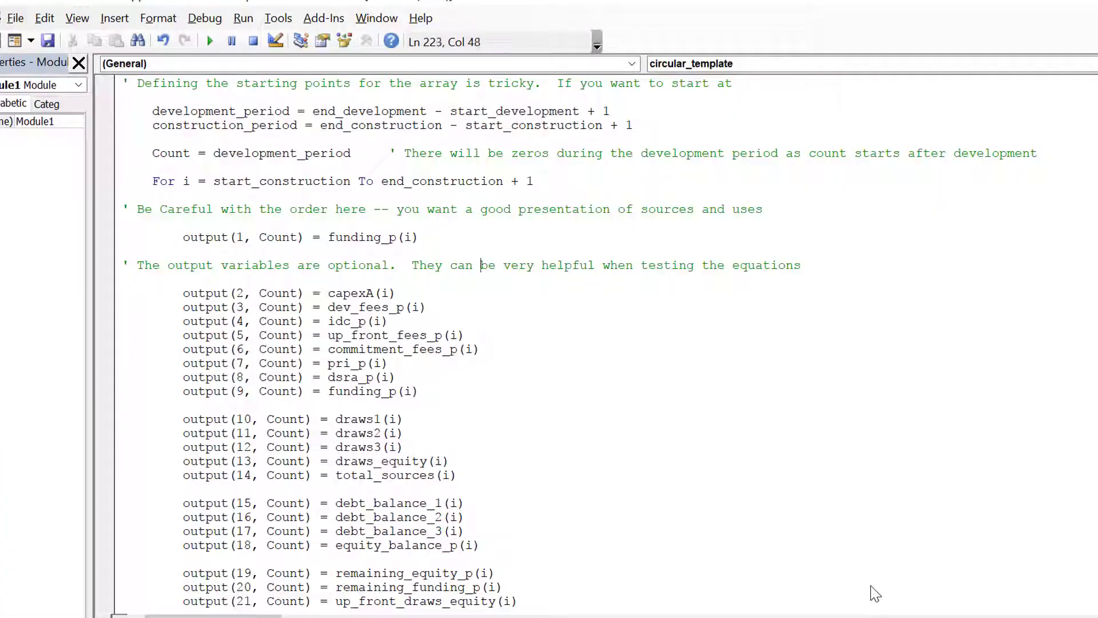
key(Up)
key(Up)
key(Up)
key(Up)
key(Up)
key(Up)
key(Up)
key(Up)
key(Up)
key(Up)
key(Up)
key(Up)
key(Up)
key(Up)
key(Up)
key(Up)
key(Up)
key(Up)
key(Up)
key(Up)
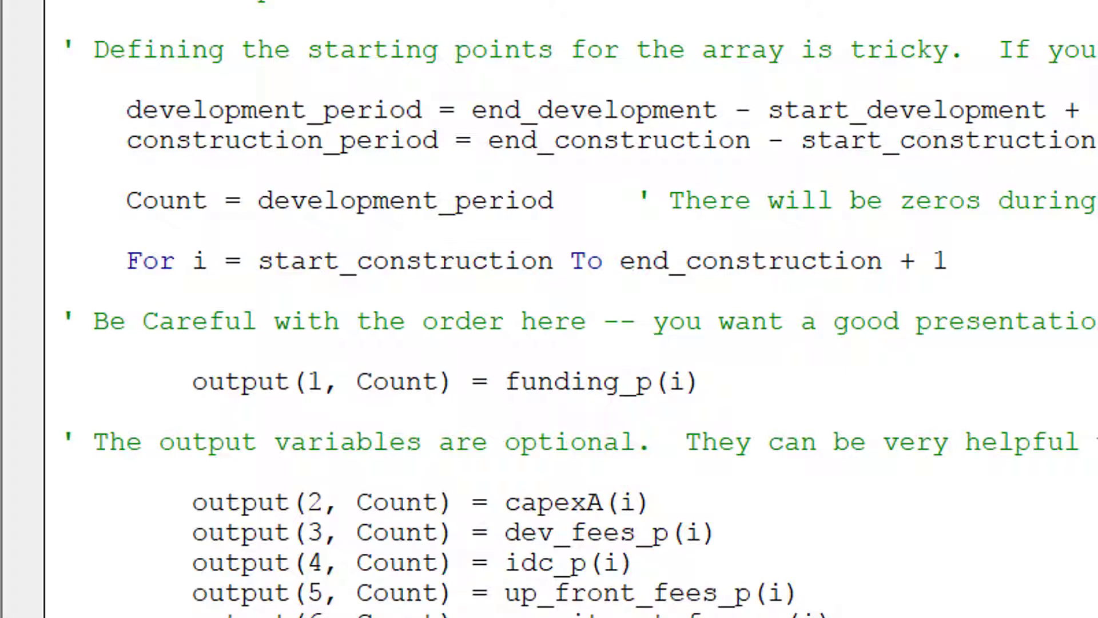
key(Up)
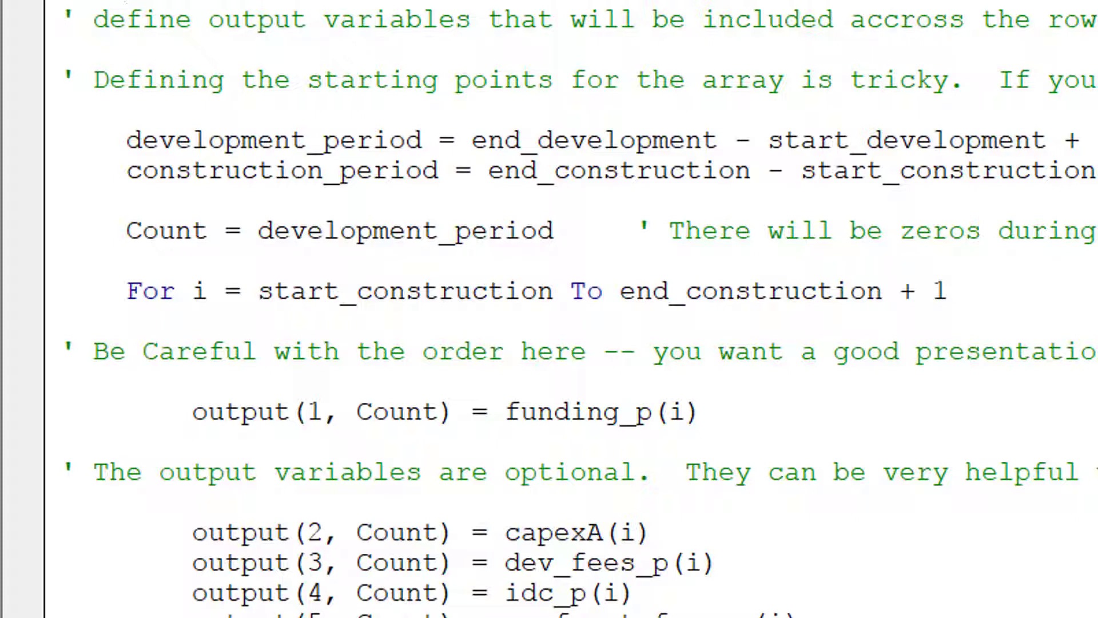
key(Down)
key(Up)
key(Down)
key(Down)
key(Down)
key(Down)
key(Home)
key(Down)
key(Down)
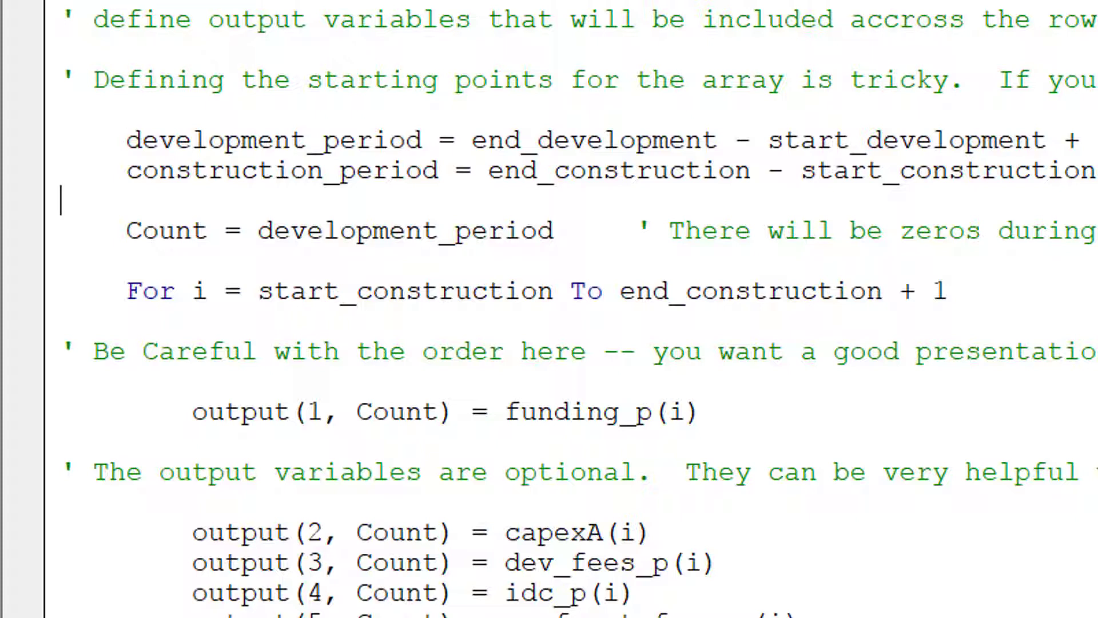
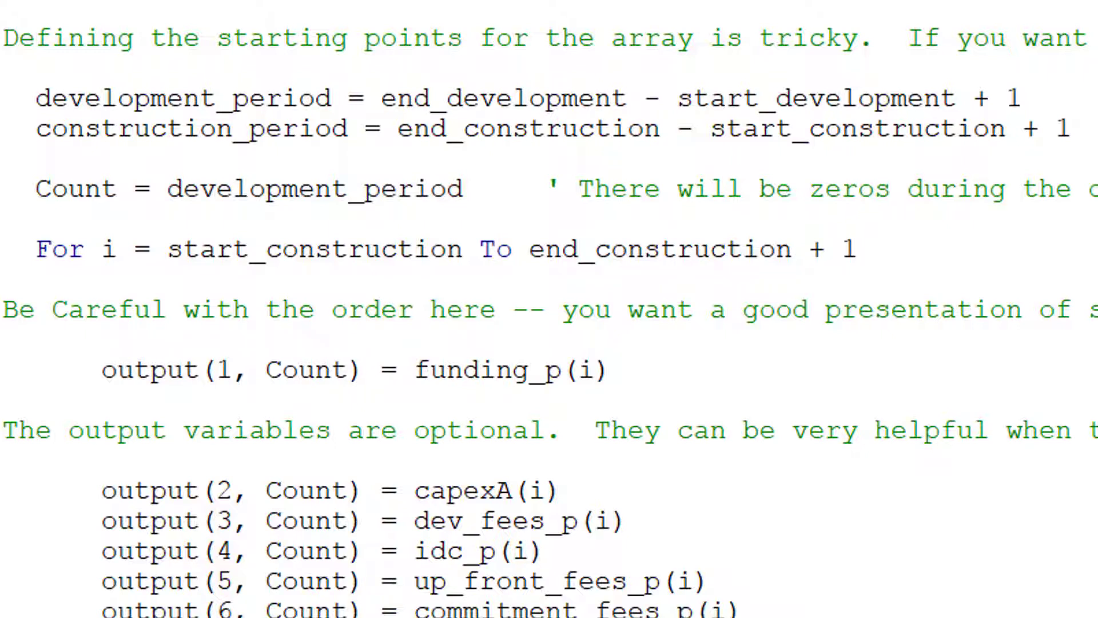
Step through the construction period loop and the output array assignment lines in the VBA code.
key(Right)
key(Right)
key(Right)
key(Right)
key(Right)
key(Right)
key(Right)
key(Right)
key(Right)
key(Right)
key(Right)
key(Right)
key(Right)
key(Right)
key(Right)
key(Left)
key(Left)
key(Left)
key(Down)
key(Down)
key(Down)
key(Down)
key(Down)
key(Down)
key(Down)
key(Down)
key(Down)
key(Down)
key(Up)
key(Up)
key(Up)
key(Up)
key(Up)
key(Up)
key(Up)
key(Up)
key(Up)
key(Up)
key(Up)
key(Up)
Bring the solar model workbook forward and check the Total Funding, Iteration and Project Cost rows across periods.
mouse_move(1036, 616)
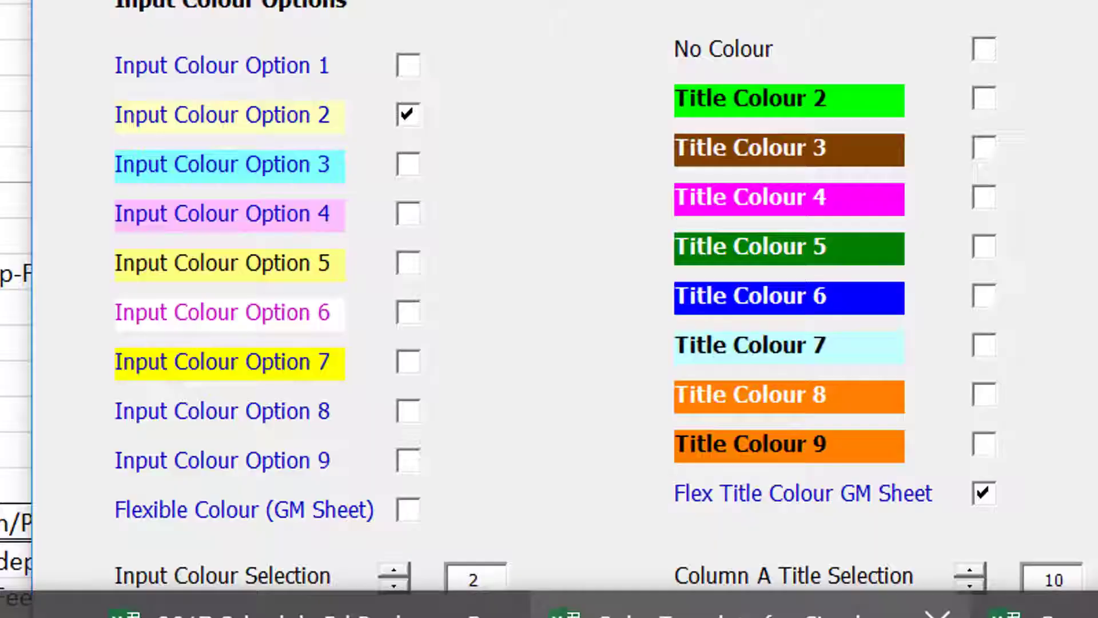
click(751, 616)
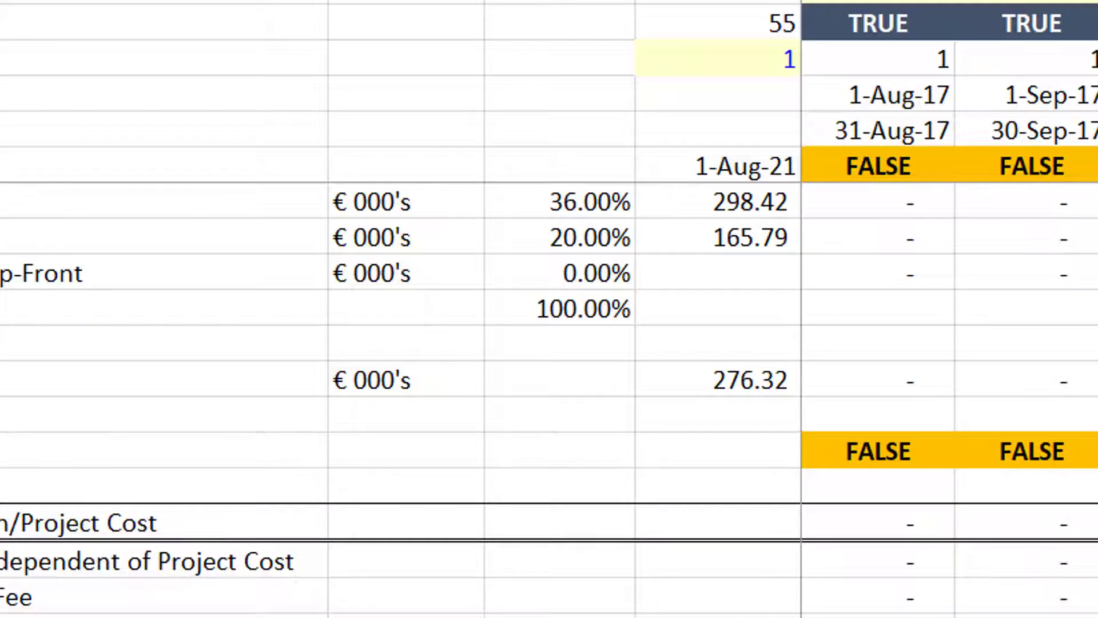
key(Left)
key(Left)
key(Left)
key(Left)
key(Left)
key(Left)
key(Left)
key(Left)
key(Left)
key(Right)
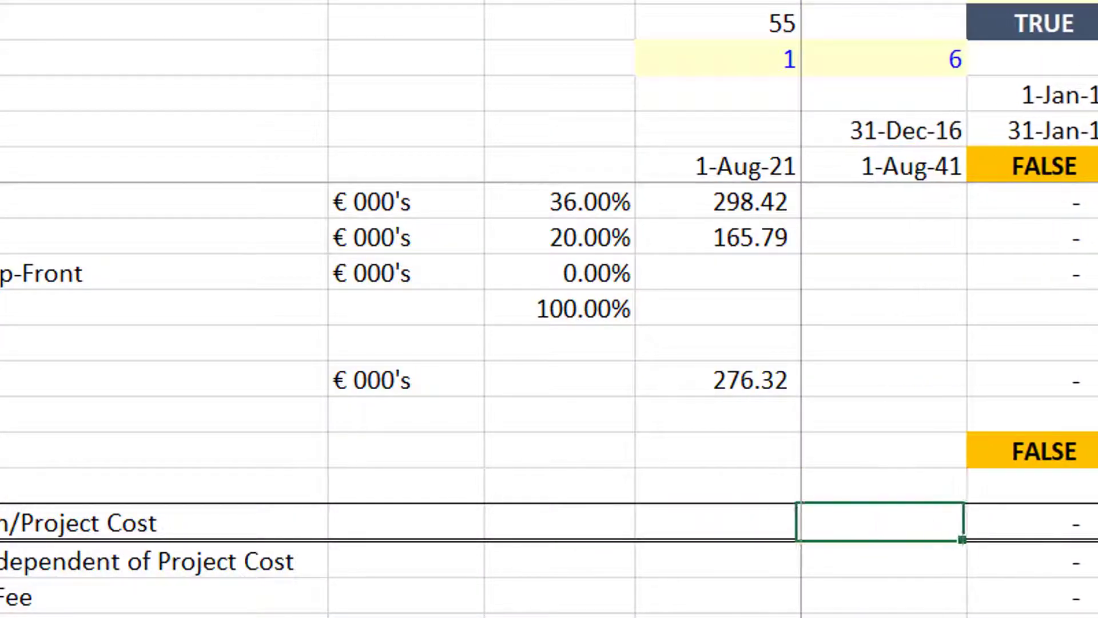
key(Right)
key(Down)
key(Down)
key(Down)
key(Down)
key(Down)
key(Down)
key(Down)
key(Down)
key(Down)
key(Down)
key(Down)
key(Down)
key(Down)
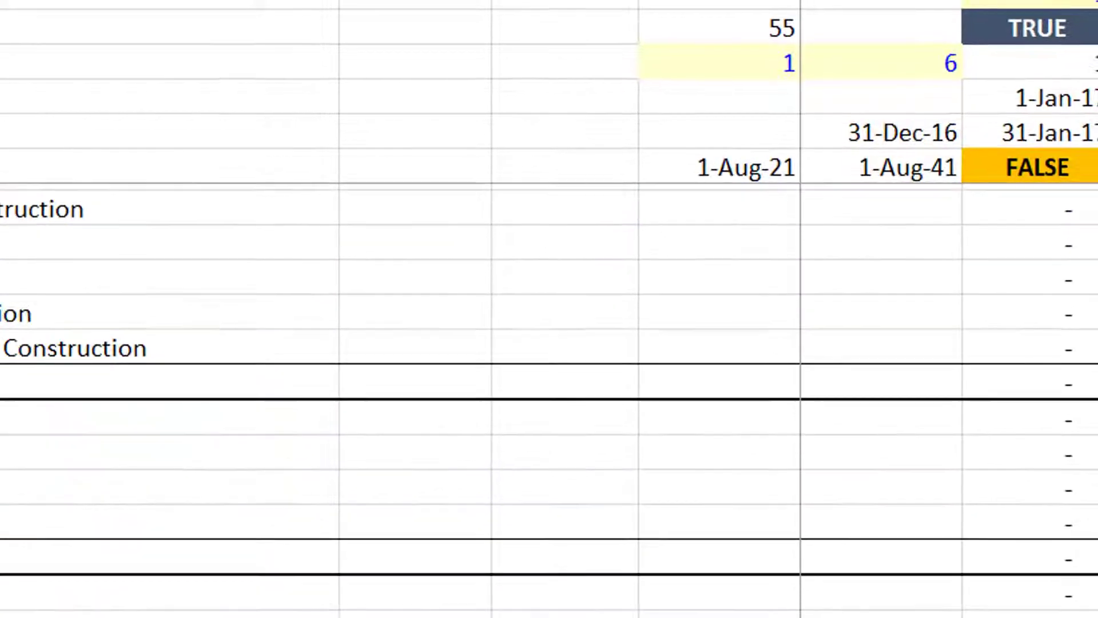
key(Up)
key(Up)
key(Up)
key(Up)
key(Up)
key(Up)
key(Up)
key(Up)
key(Up)
key(Up)
key(Up)
key(Up)
key(Up)
key(Up)
key(Up)
key(Up)
key(Up)
key(Up)
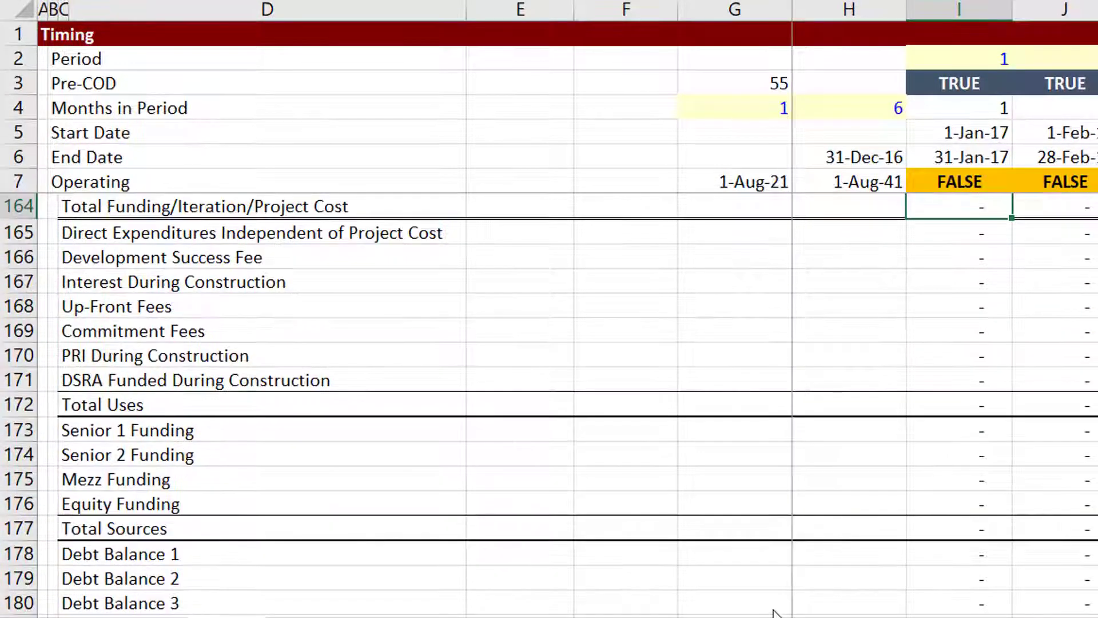
key(Down)
key(Down)
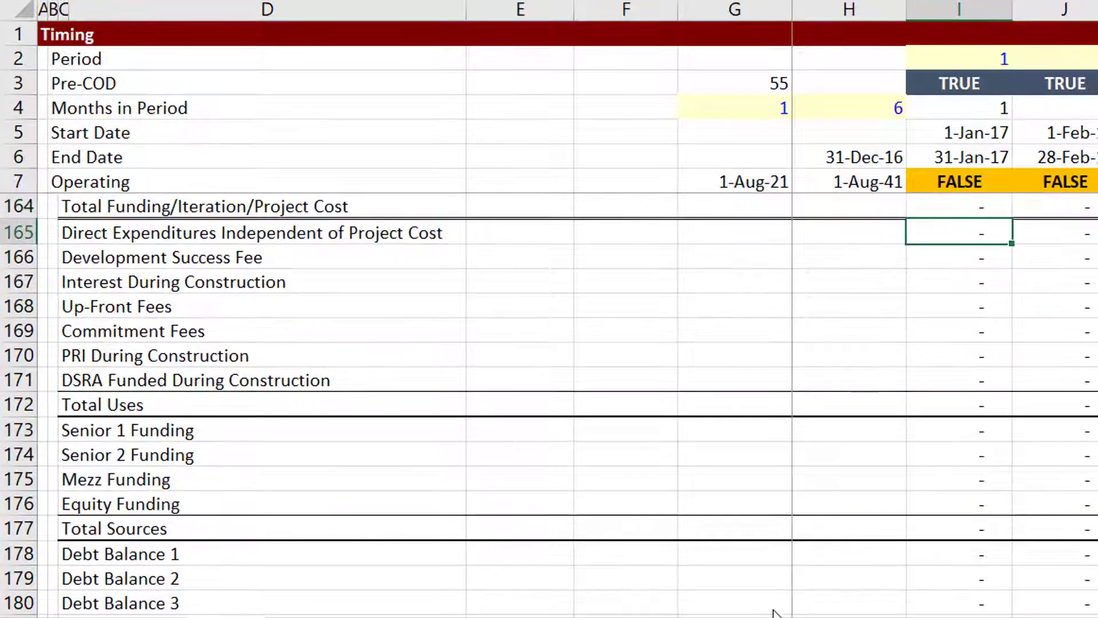
key(Right)
key(Right)
key(Right)
key(Right)
key(Right)
key(Right)
key(Right)
key(Right)
key(Right)
key(Right)
key(Right)
key(Right)
key(Right)
key(Right)
key(Right)
key(Right)
key(Right)
key(Right)
key(Right)
key(Right)
key(Right)
key(Right)
key(Right)
key(Right)
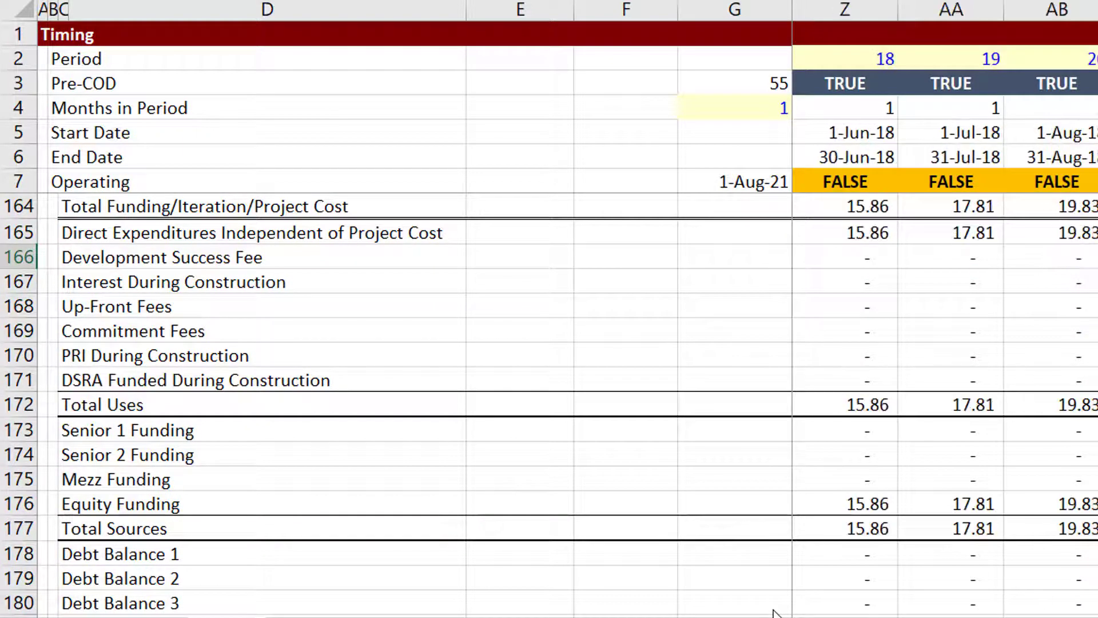
key(Right)
key(Right)
key(Right)
key(Right)
key(Right)
key(Right)
key(Right)
key(Right)
key(Right)
key(Right)
key(Right)
key(Right)
key(Right)
key(Right)
key(Right)
key(Right)
key(Right)
key(Right)
key(Right)
key(Right)
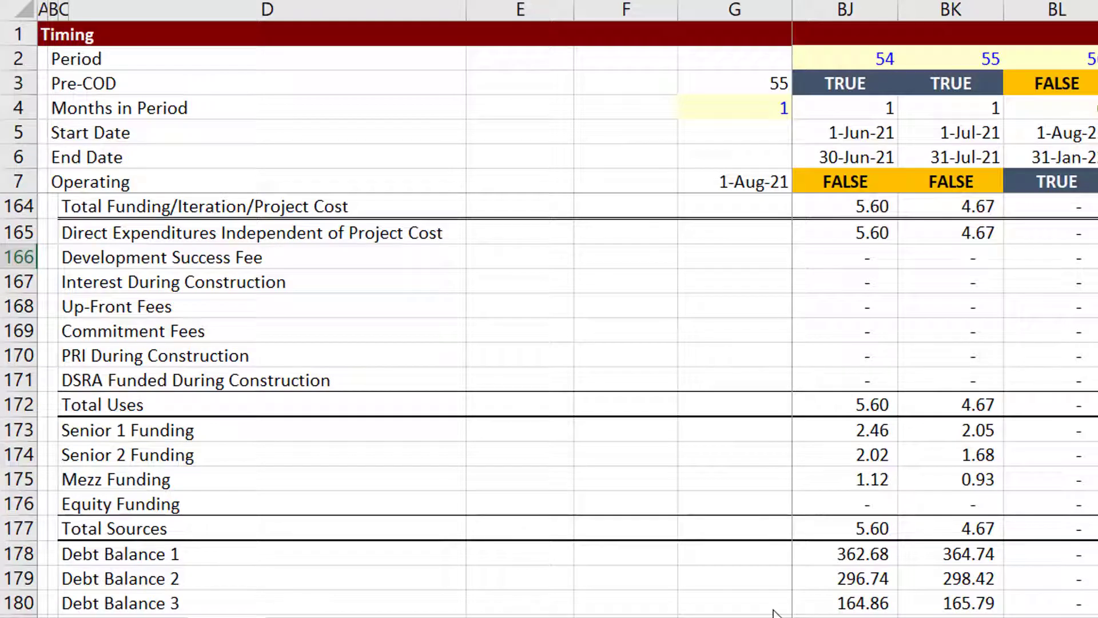
Review the Construction Switch, Direct Expenditures and sources-and-uses values in the early construction periods.
key(Up)
key(Up)
key(Up)
key(Up)
key(Up)
key(Down)
key(Down)
key(Down)
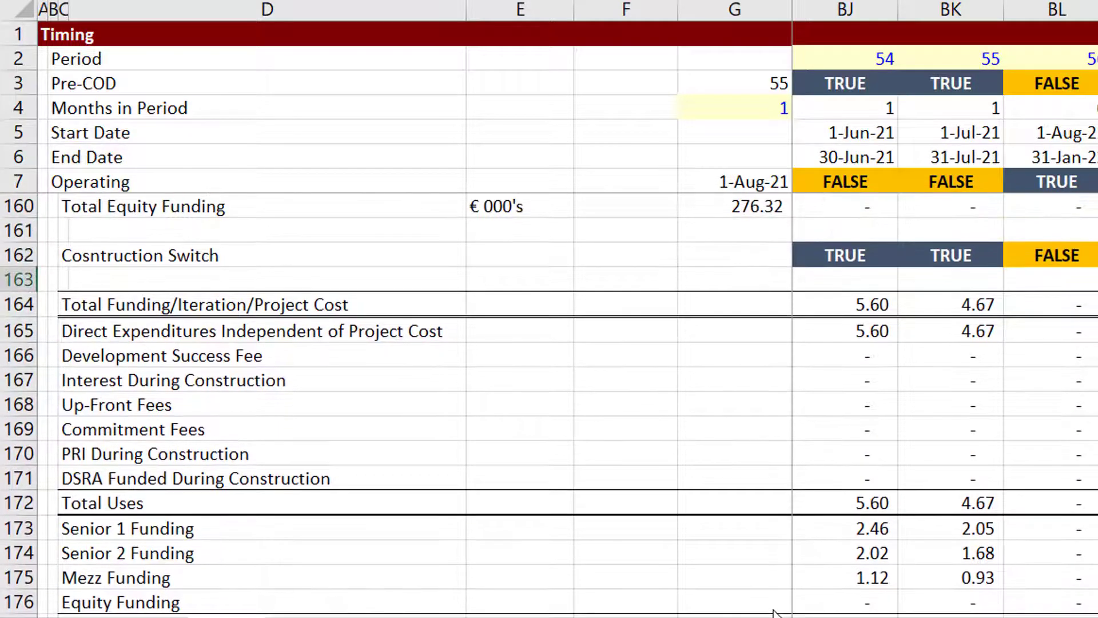
key(Left)
key(Left)
key(Left)
key(Left)
key(Left)
key(Left)
key(Left)
key(Left)
key(Left)
key(Left)
key(Left)
key(Left)
key(Left)
key(Left)
key(Left)
key(Left)
key(Left)
key(Left)
key(Left)
key(Left)
key(Left)
key(Left)
key(Left)
key(Left)
key(Left)
key(Left)
key(Left)
key(Left)
key(Left)
key(Left)
key(Left)
key(Left)
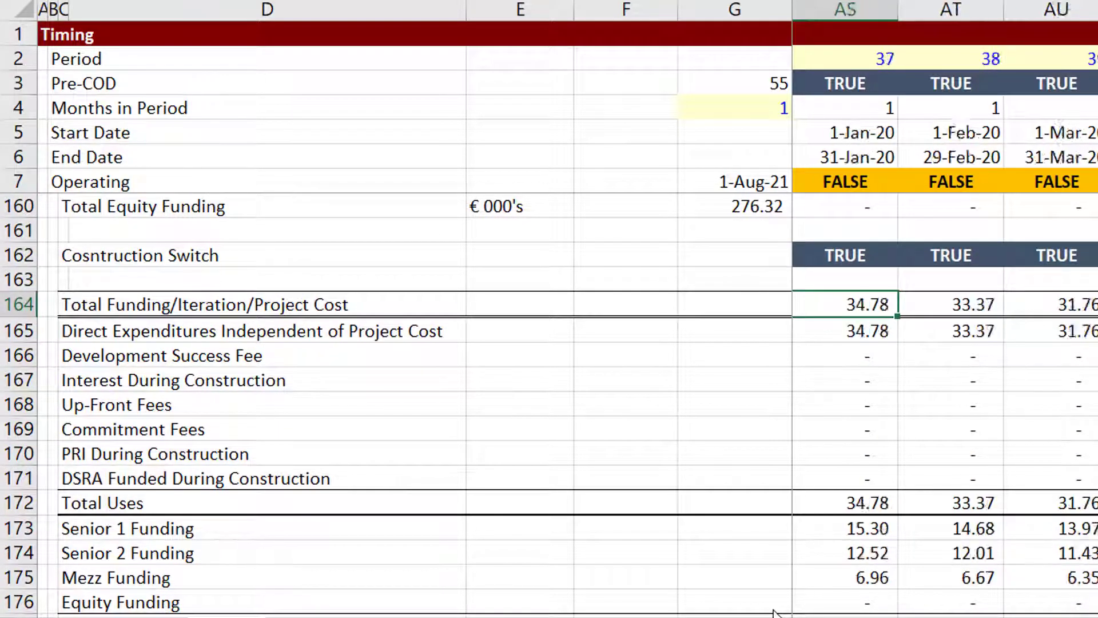
key(Left)
key(Left)
key(Left)
key(Left)
key(Left)
key(Left)
key(Left)
key(Left)
key(Left)
key(Left)
key(Left)
key(Left)
key(Left)
key(Left)
key(Left)
key(Left)
key(Left)
key(Left)
key(Left)
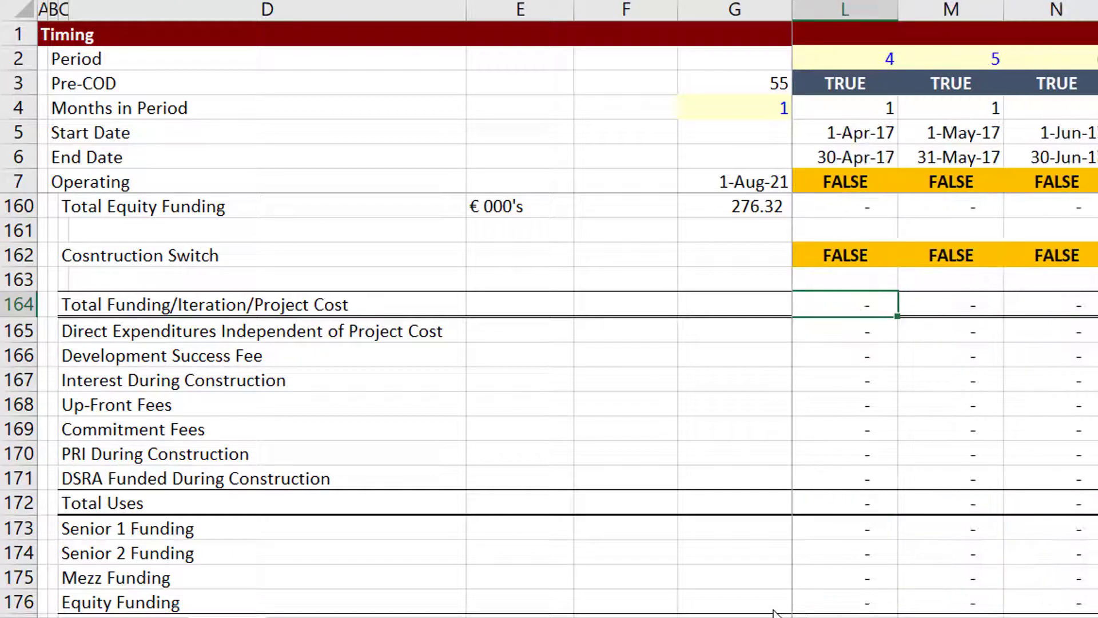
key(Down)
key(Down)
key(Down)
key(Down)
key(Down)
key(Down)
key(Down)
key(Down)
key(Down)
key(Down)
key(Down)
key(Down)
key(Down)
key(Down)
key(Down)
key(Down)
key(Down)
key(Down)
key(Down)
key(Down)
key(Down)
key(Down)
key(Down)
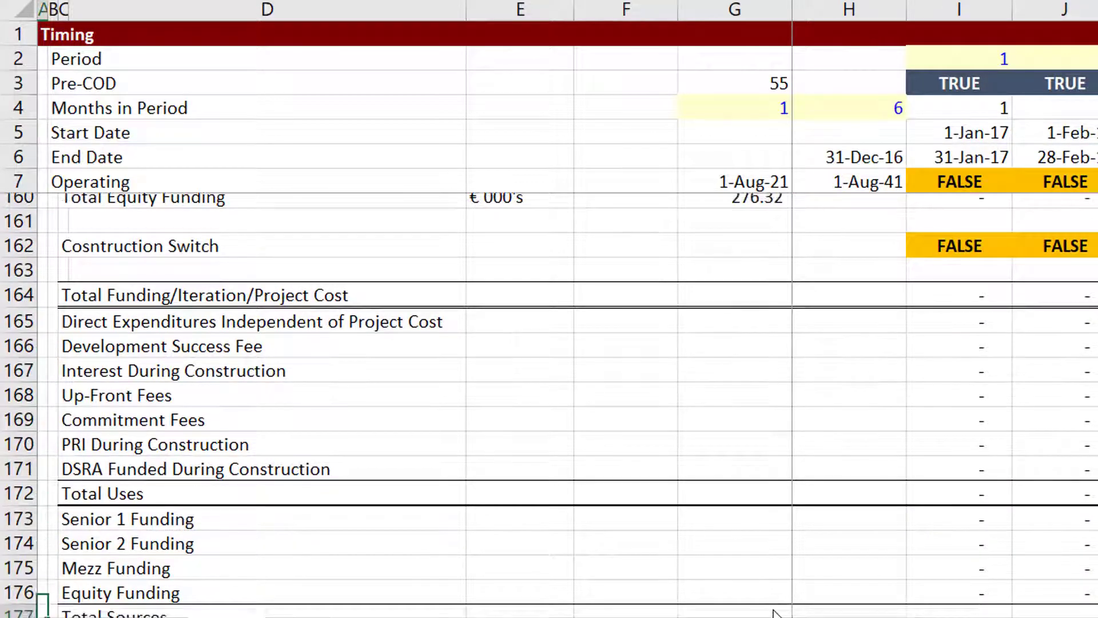
key(Up)
key(Up)
key(Up)
key(Up)
key(Up)
key(Up)
key(Up)
key(Up)
key(Up)
key(Up)
key(Up)
key(Up)
key(Up)
key(Up)
key(Up)
key(Up)
key(Up)
key(Up)
key(Up)
key(Up)
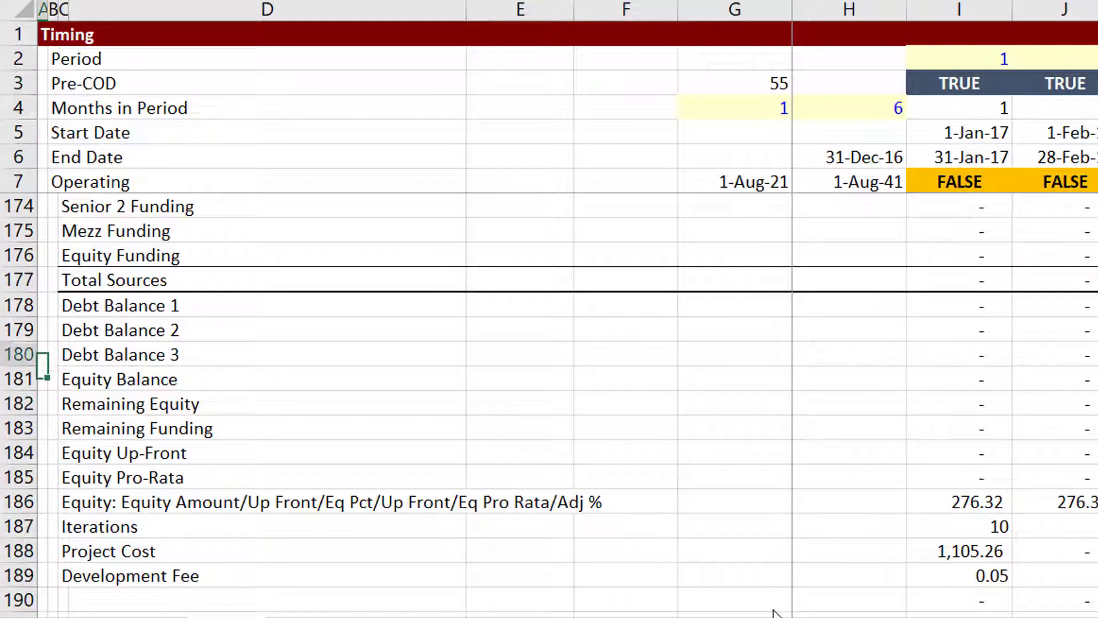
key(Down)
key(Down)
key(Down)
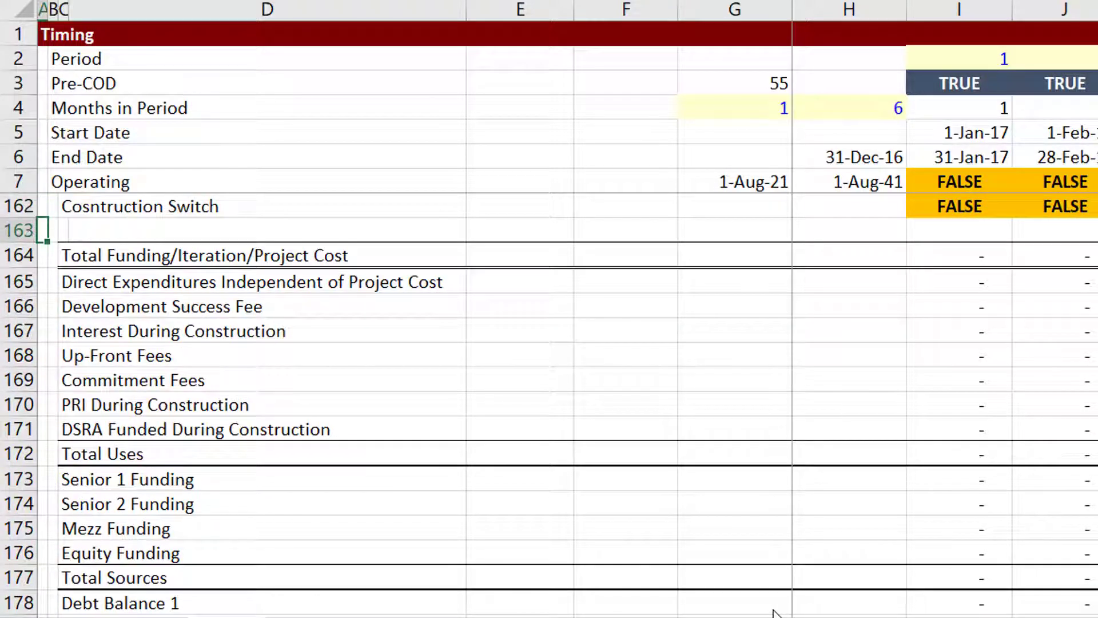
key(Right)
key(Right)
key(Right)
key(Right)
key(Right)
key(Left)
key(Left)
key(Left)
key(Left)
key(Left)
key(Down)
key(Down)
key(Down)
key(Down)
key(Down)
key(Down)
key(Down)
key(Down)
key(Down)
key(Down)
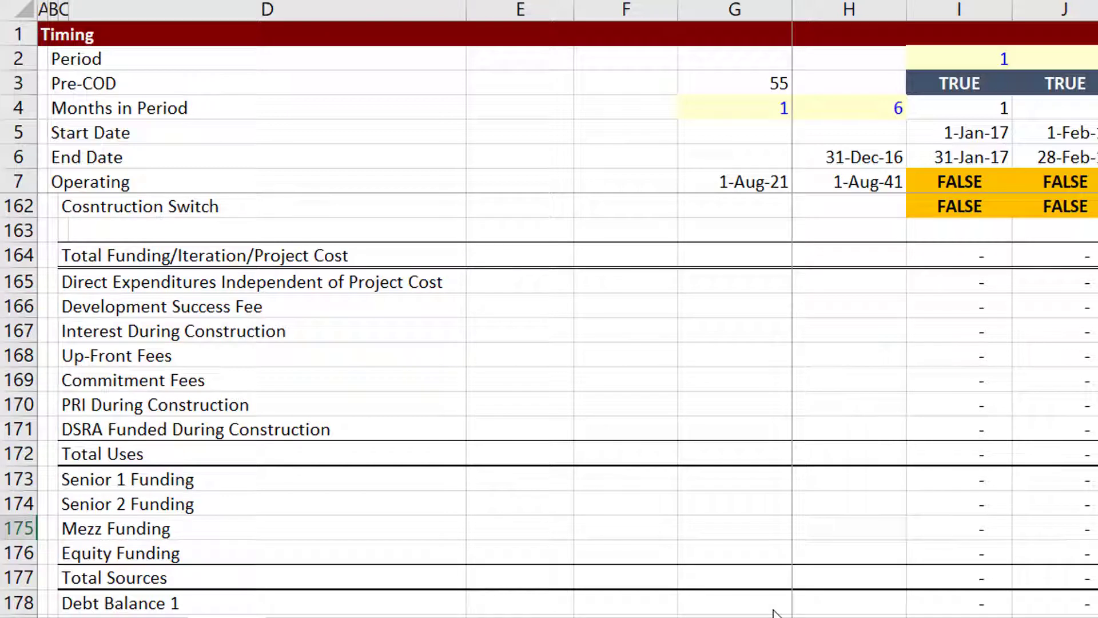
Check the Debt Balance 1 values, stepping back from the last construction month.
scroll(774, 612, right, 2)
key(Down)
key(Down)
key(Down)
key(Down)
key(Down)
key(Down)
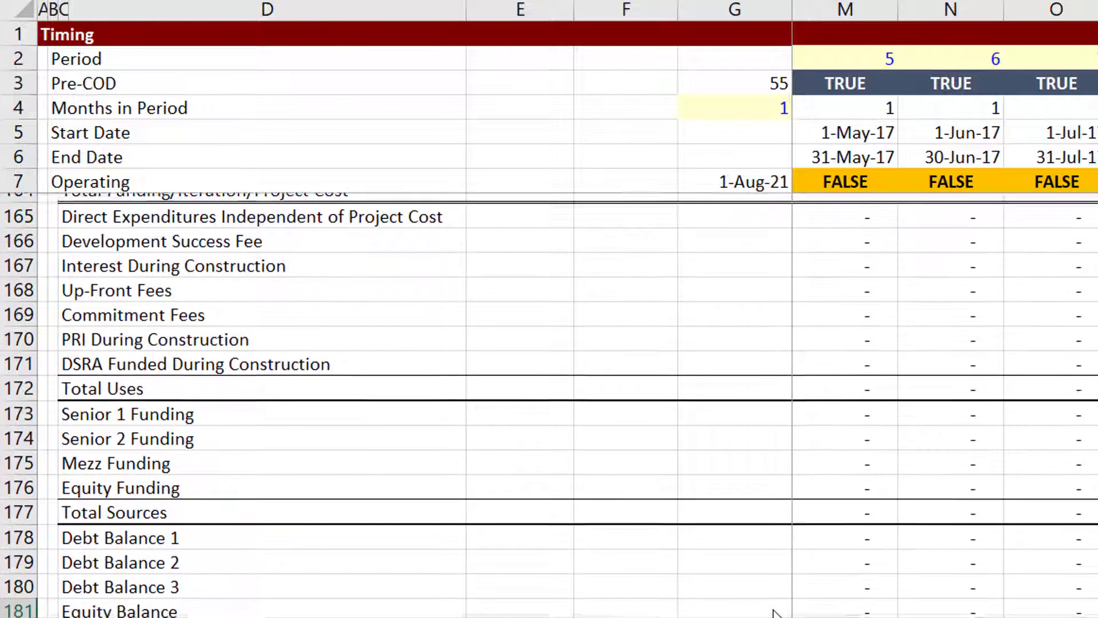
scroll(772, 611, right, 3)
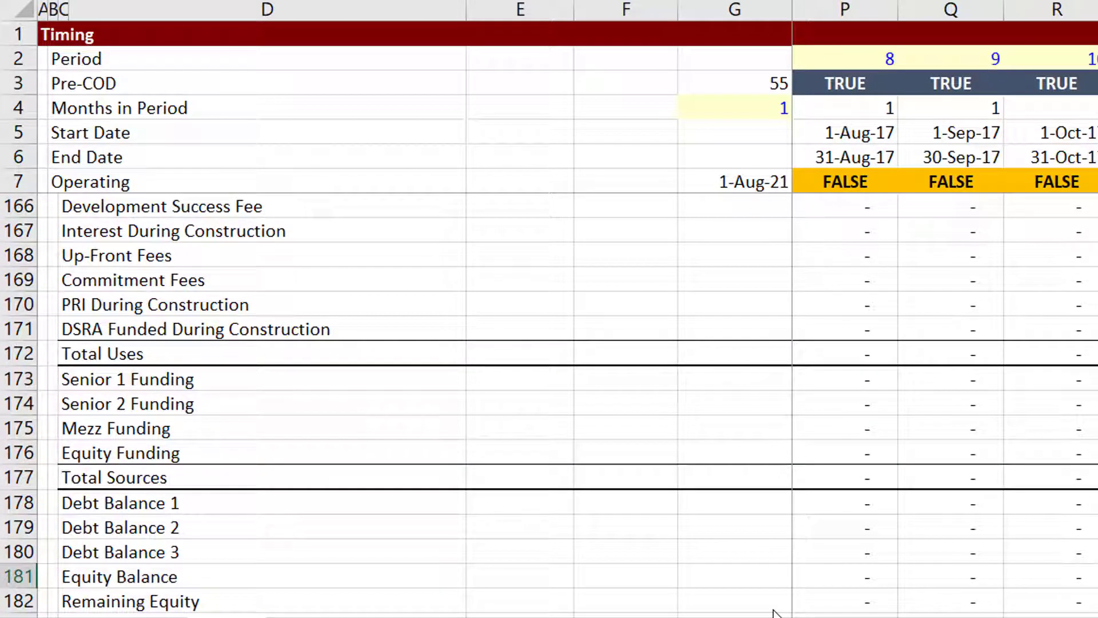
scroll(774, 612, right, 11)
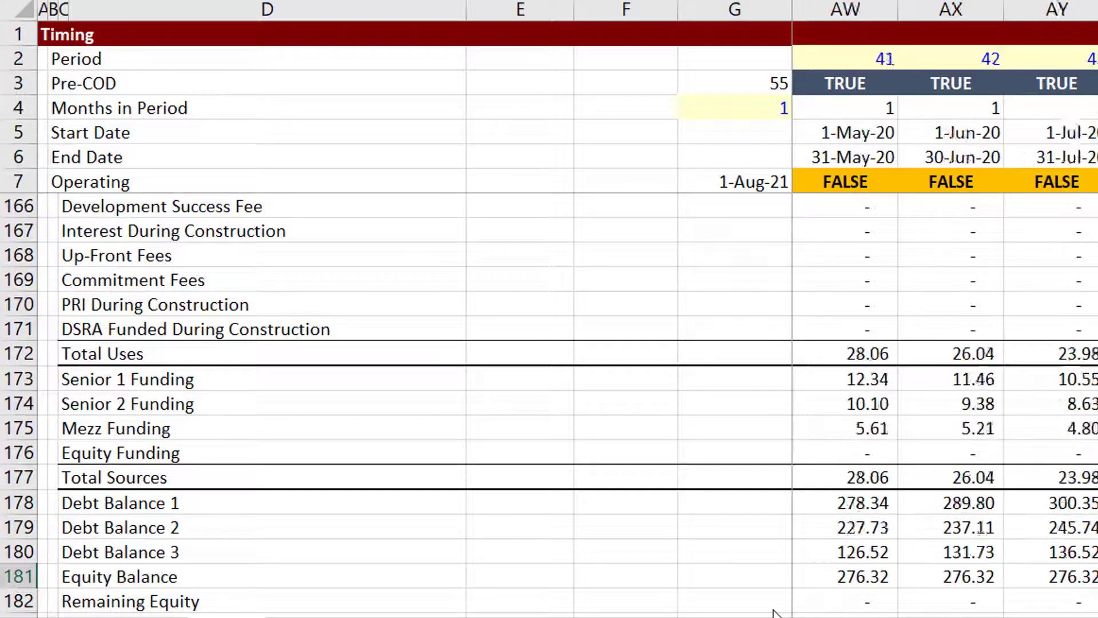
scroll(772, 612, right, 4)
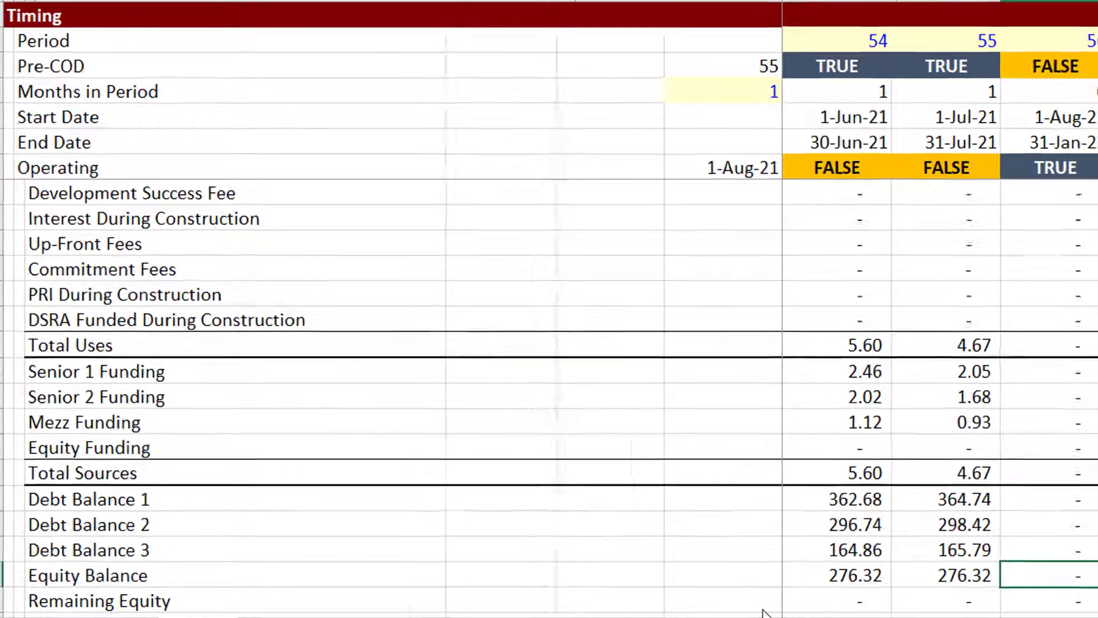
key(Left)
key(Up)
key(Up)
key(Up)
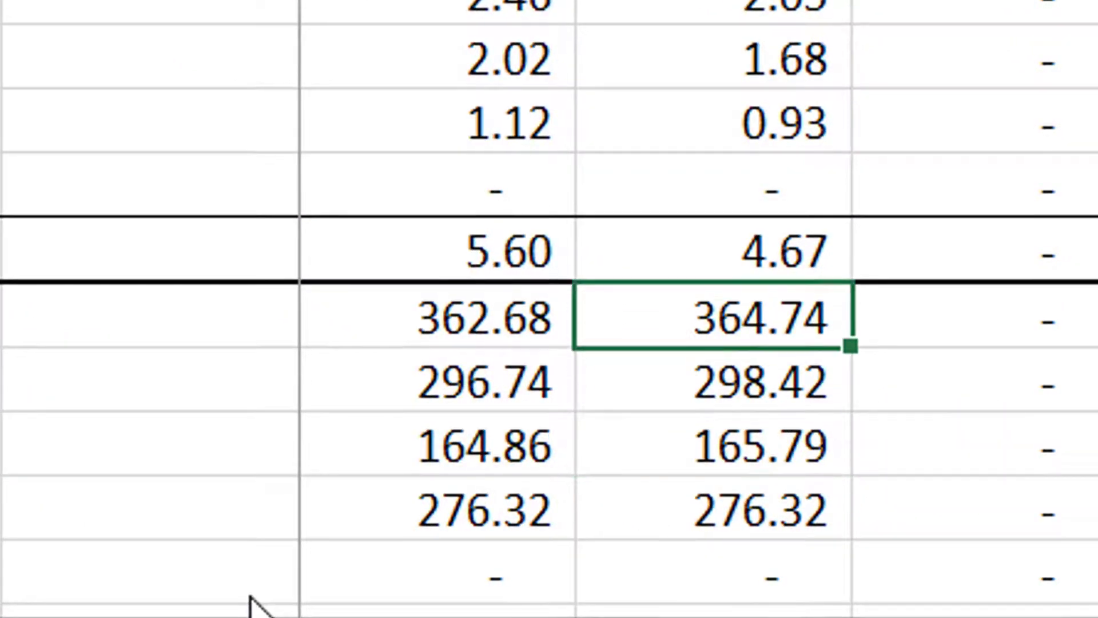
key(Left)
key(Left)
key(Left)
key(Left)
key(Left)
key(Left)
key(Left)
key(Left)
key(Left)
key(Left)
key(Left)
key(Left)
key(Left)
key(Left)
key(Left)
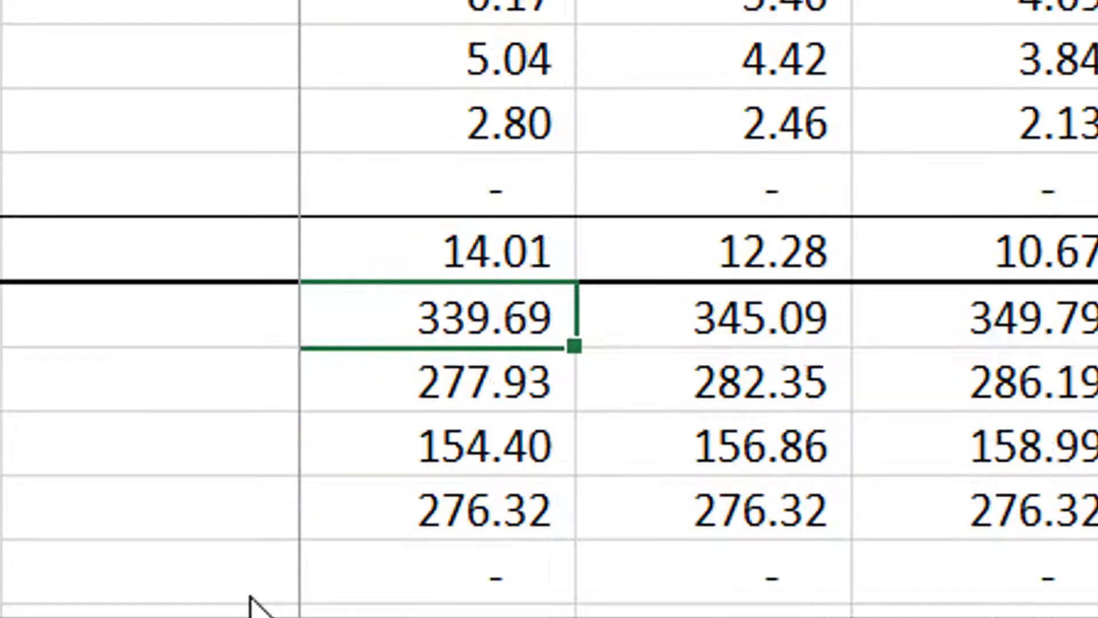
key(Left)
key(Left)
key(Left)
key(Left)
key(Left)
key(Left)
key(Left)
key(Left)
key(Left)
key(Left)
key(Left)
key(Left)
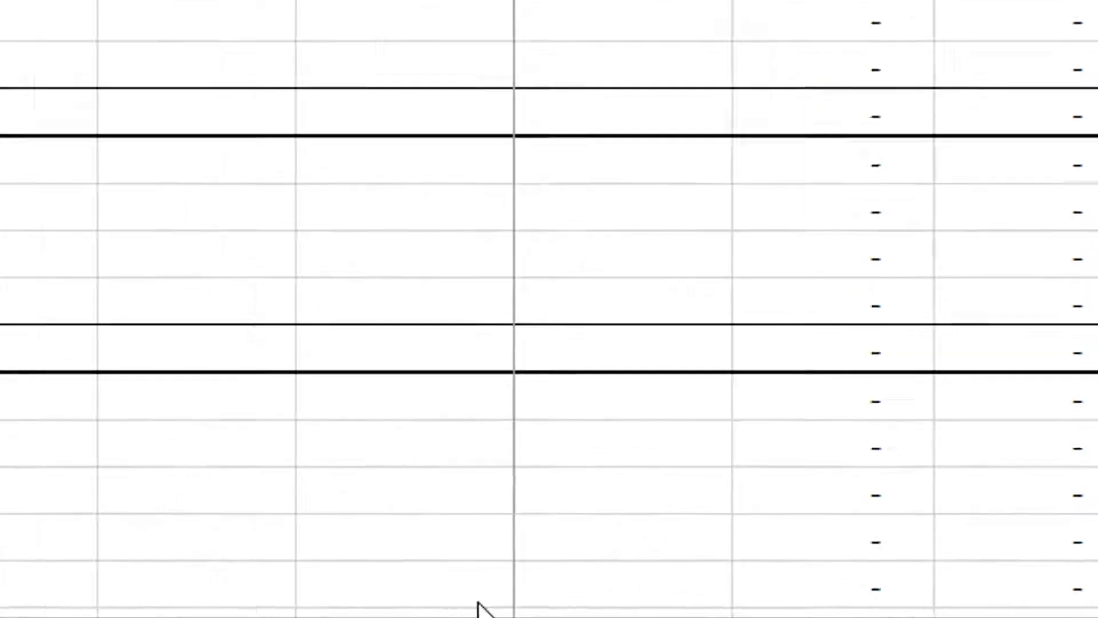
key(Up)
key(Up)
key(Up)
key(Up)
key(Up)
key(Up)
key(Up)
key(Up)
key(Up)
key(Up)
key(Up)
key(Up)
key(Up)
key(Up)
key(Up)
key(Up)
key(Up)
key(Up)
key(Up)
key(Up)
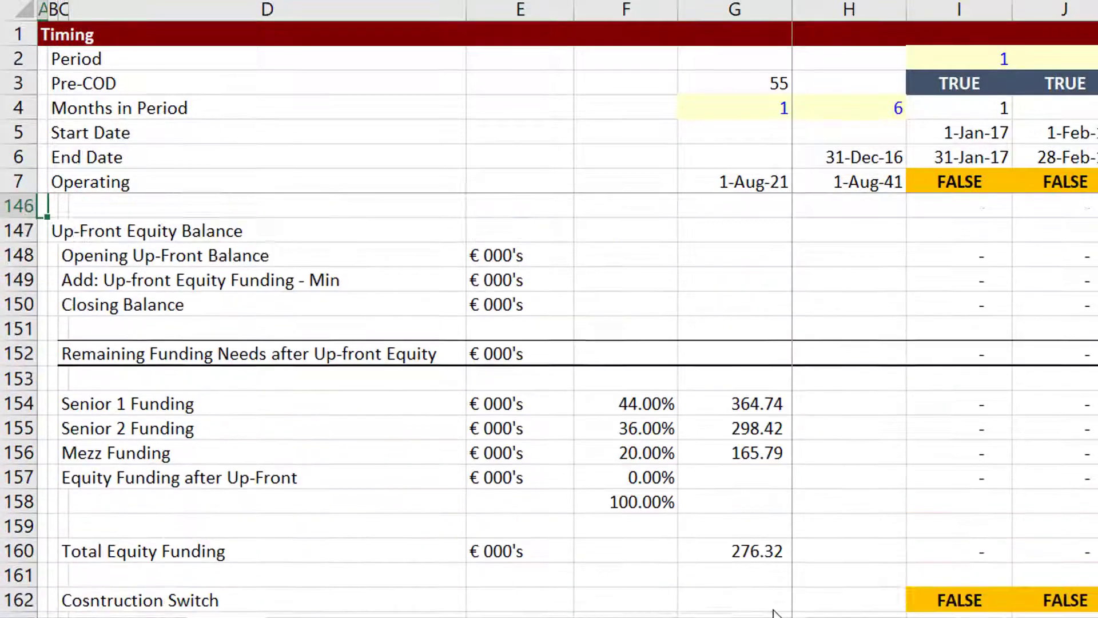
key(Up)
key(Up)
key(Up)
key(Up)
key(Up)
key(Up)
key(Up)
key(Up)
key(Up)
key(Up)
key(Up)
key(Up)
key(Up)
key(Up)
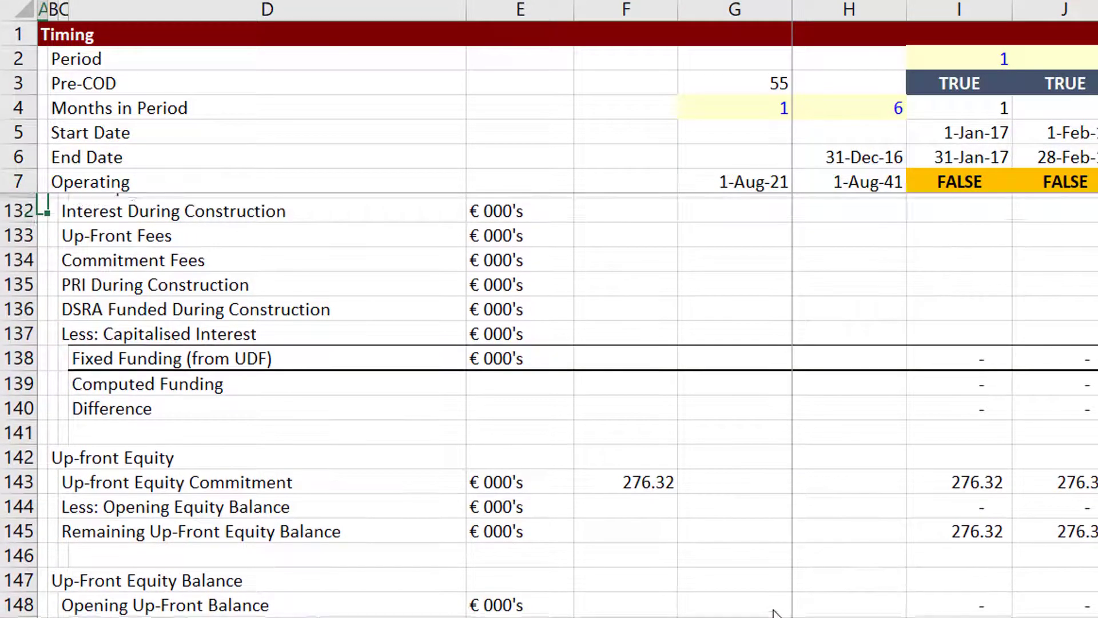
Review the Sources of Funds amounts, starting from the Senior Debt 1 row.
key(Up)
key(Up)
key(Up)
key(Up)
key(Up)
key(Up)
key(Up)
key(Up)
key(Up)
key(Up)
key(Up)
key(Up)
key(Up)
key(Up)
key(Up)
key(Up)
key(Up)
key(Up)
key(Up)
key(Up)
key(Up)
key(Up)
key(Up)
key(Up)
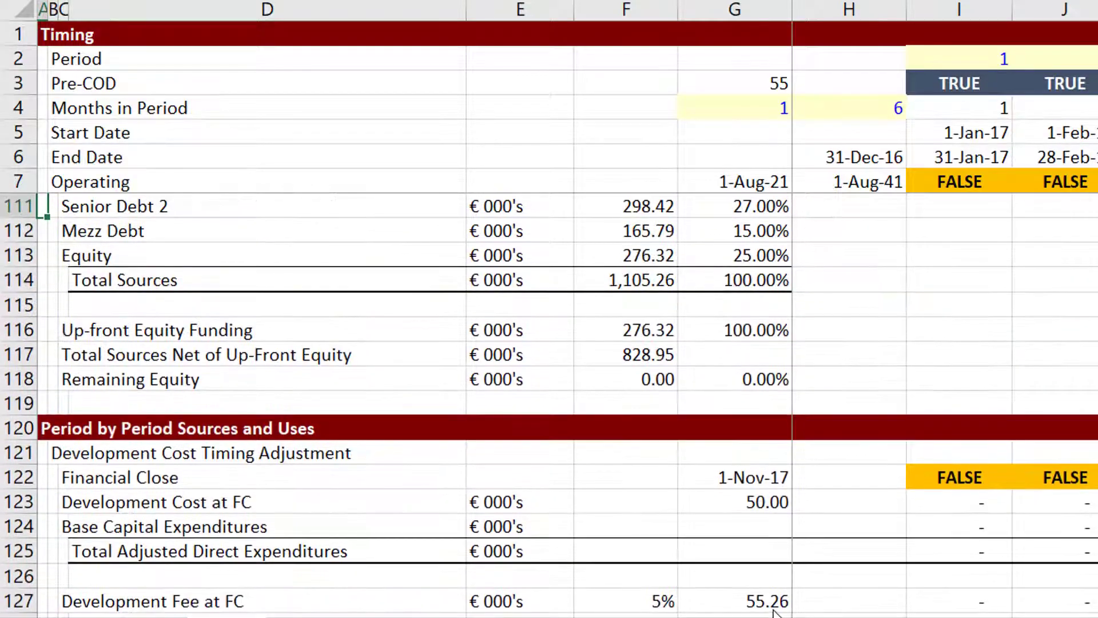
key(Down)
key(Down)
key(Right)
key(Right)
key(Right)
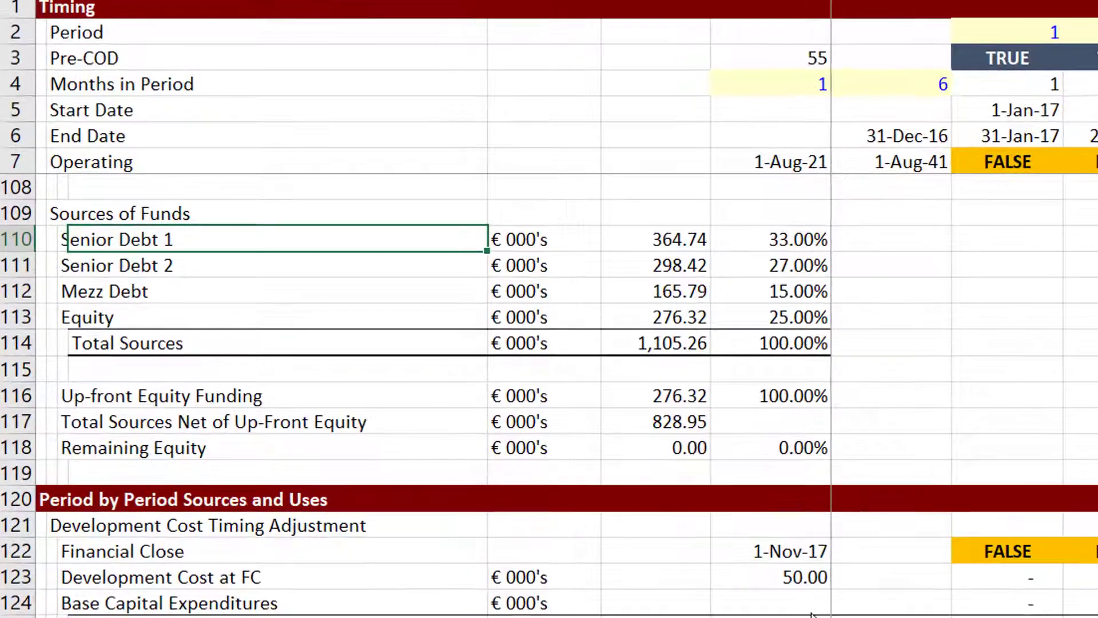
key(Right)
key(Right)
key(Down)
key(Down)
key(Down)
key(Down)
key(Down)
key(Down)
key(Down)
key(Down)
key(Down)
key(Down)
key(Down)
key(Down)
key(Down)
key(Down)
key(Down)
key(Down)
key(Down)
key(Down)
key(Down)
key(Down)
key(Down)
key(Down)
key(Down)
key(Down)
key(Down)
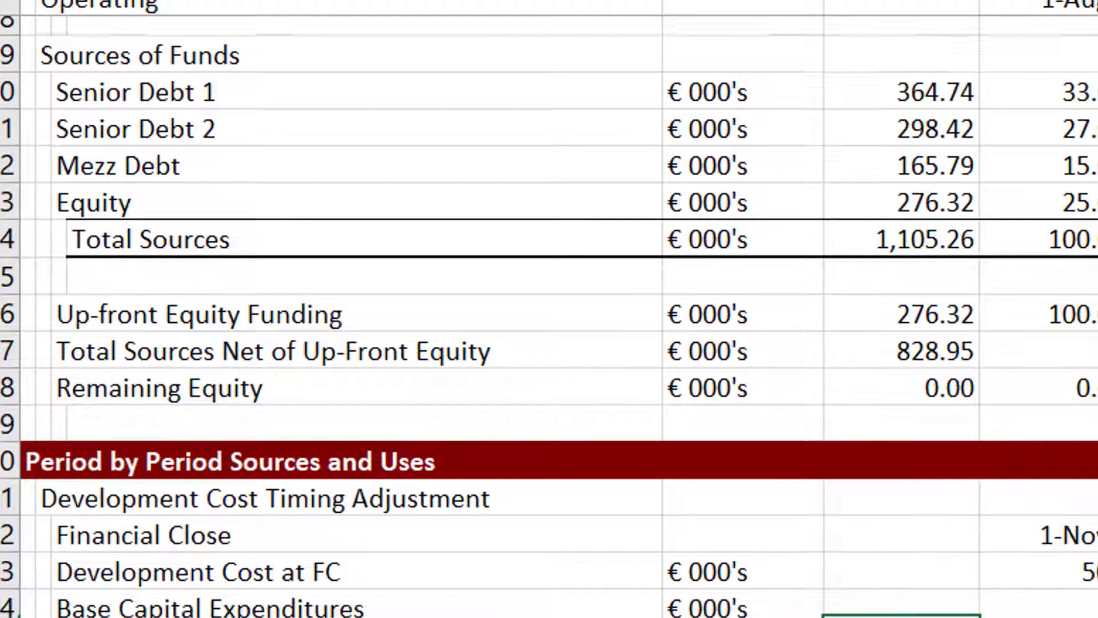
key(Down)
key(Down)
key(Down)
key(Down)
key(Down)
key(Down)
key(Down)
key(Down)
key(Down)
key(Down)
key(Down)
key(Down)
key(Down)
key(Down)
key(Down)
key(Down)
key(Down)
key(Down)
key(Down)
key(Down)
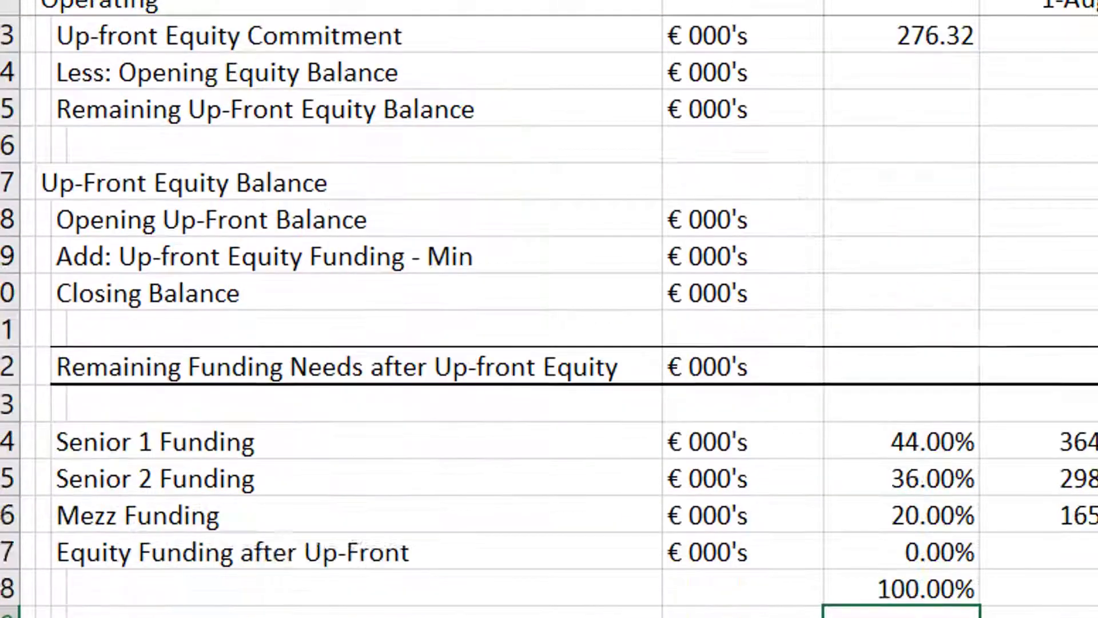
key(Down)
key(Down)
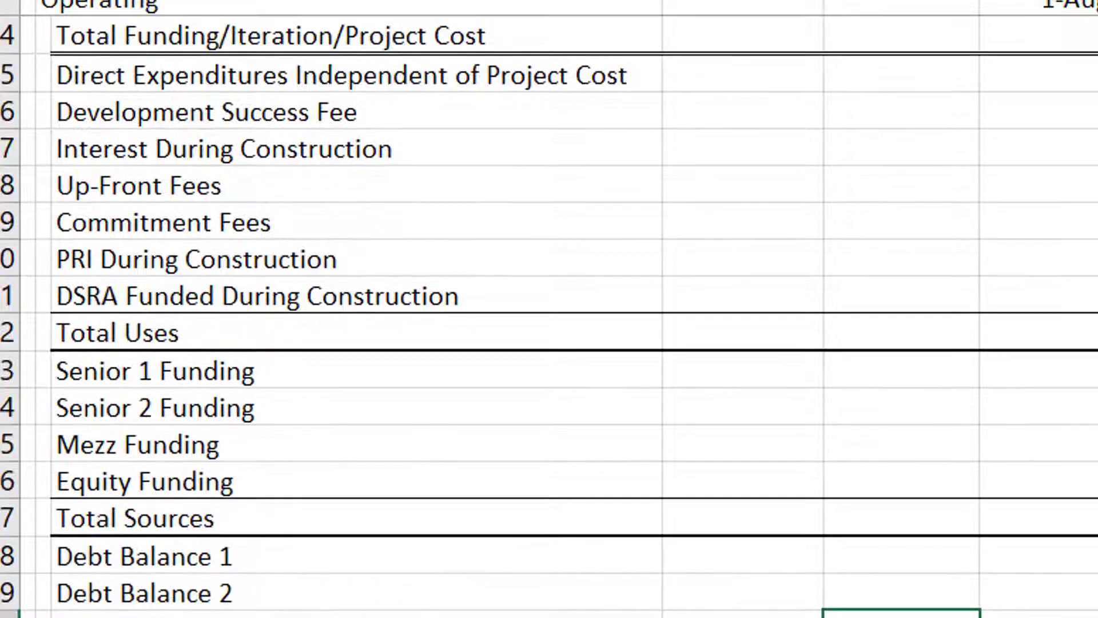
Jump from Debt Balance 1 to the final periods 145–150, where sources and uses are zero.
key(Up)
key(Up)
key(Up)
key(Right)
key(Right)
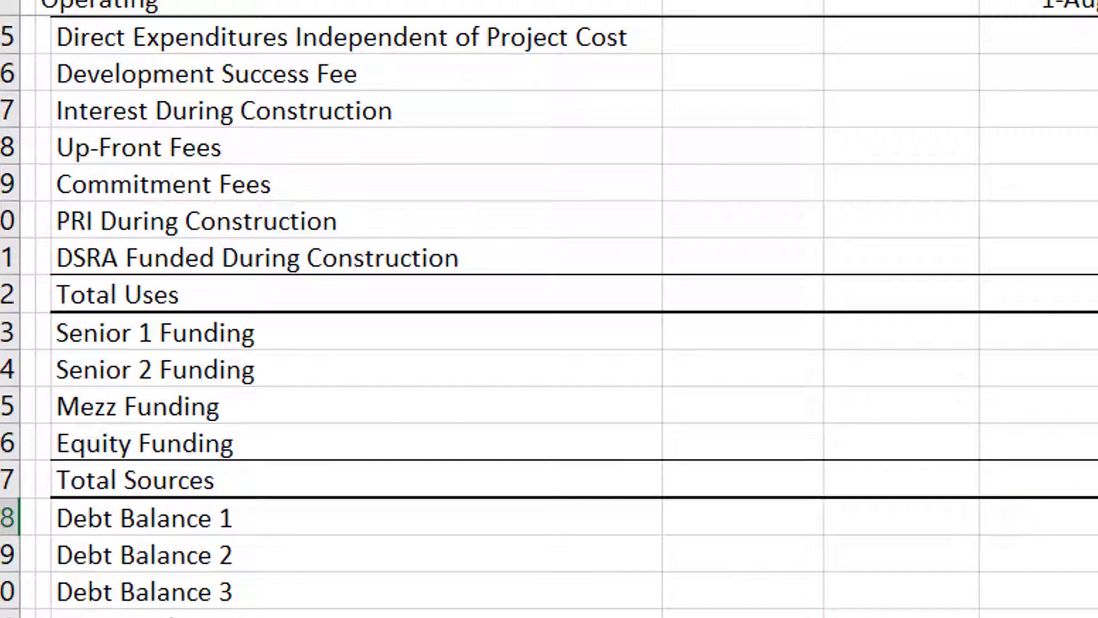
key(Down)
key(Down)
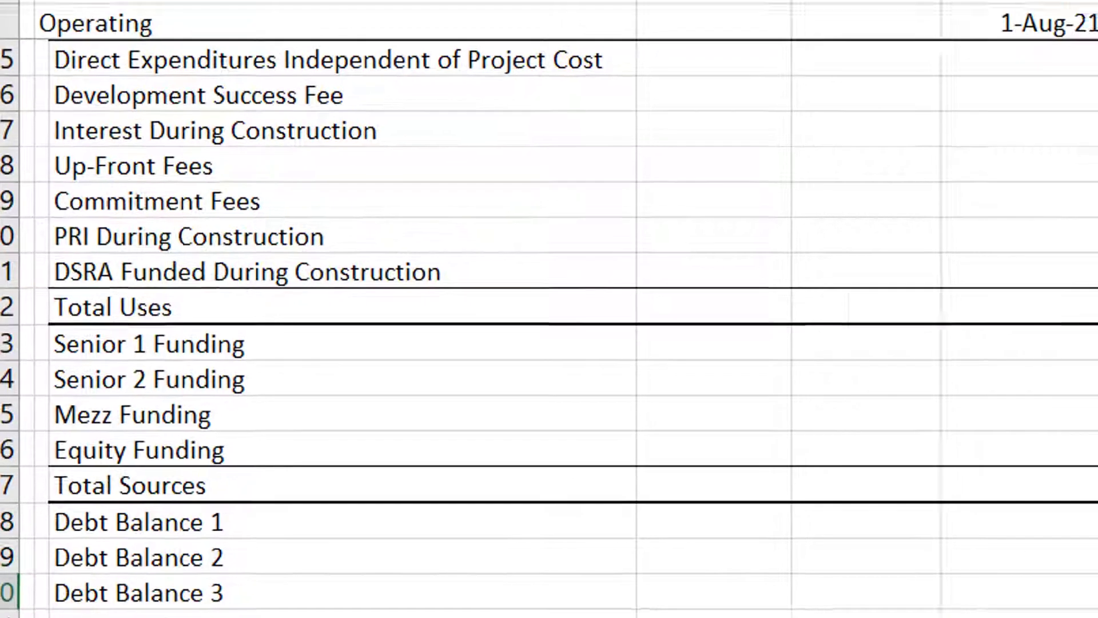
key(Up)
key(ctrl+Right)
key(Left)
key(Left)
key(Left)
key(Left)
key(Left)
key(Left)
key(Left)
key(Left)
key(Left)
key(Left)
key(Left)
key(Left)
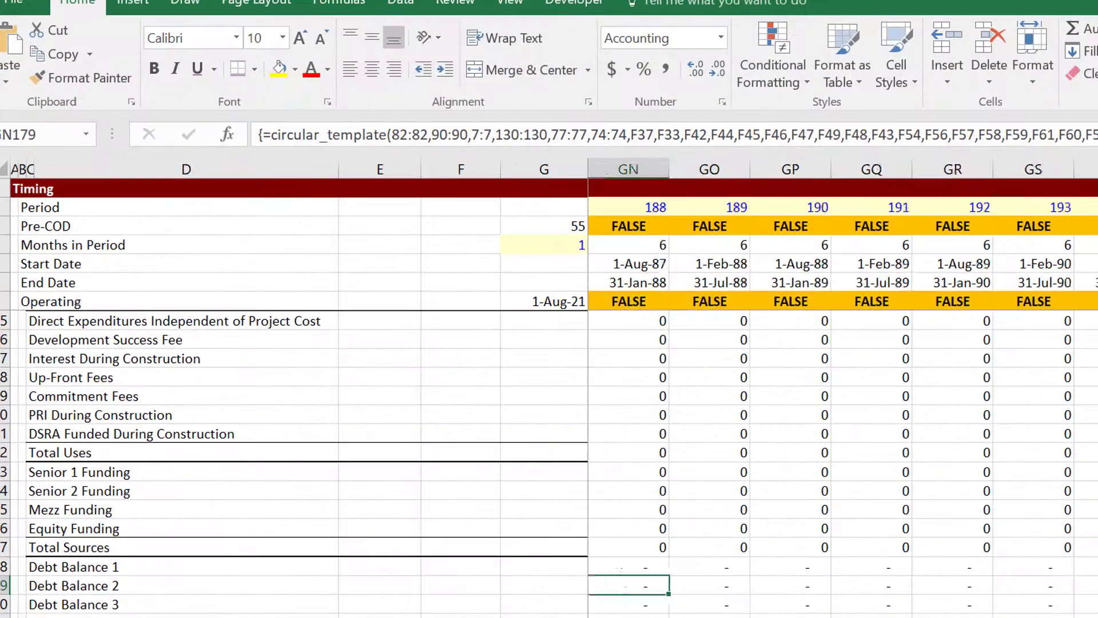
key(Left)
key(Left)
key(Left)
key(Left)
key(Left)
key(Left)
key(Left)
key(Left)
key(Left)
key(Left)
key(Left)
key(Left)
key(Left)
key(Left)
key(Left)
key(Left)
key(Left)
key(Left)
key(Left)
key(Left)
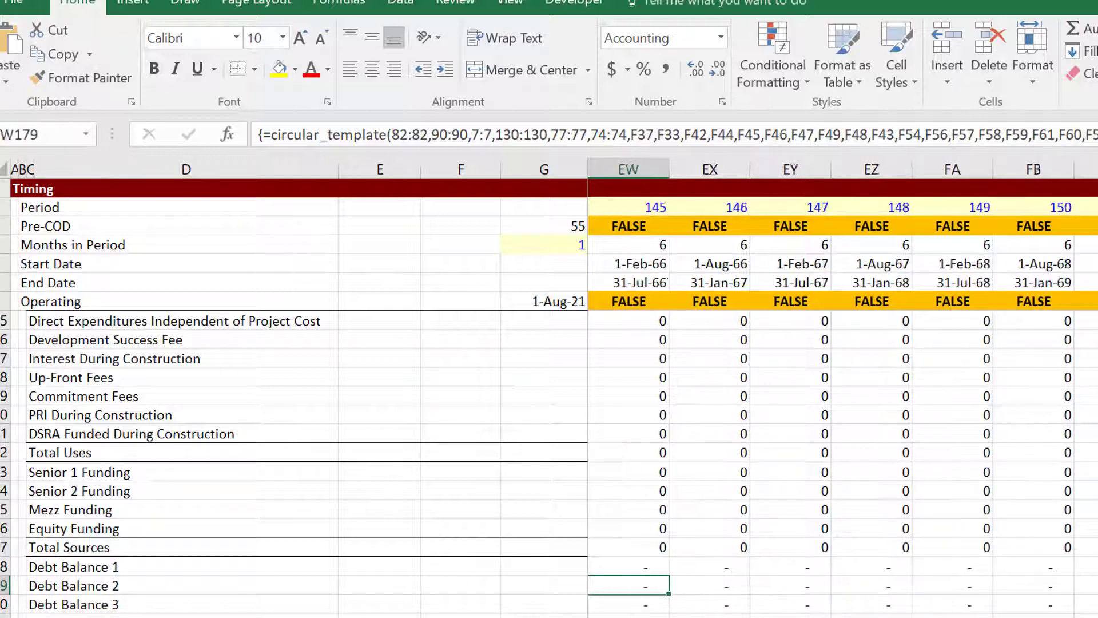
Step back from the final periods to the last construction periods with values and the debt balance rows.
key(Left)
key(Left)
key(Left)
key(Left)
key(Left)
key(Left)
key(Left)
key(Left)
key(Left)
key(Left)
key(Left)
key(Left)
key(Left)
key(Left)
key(Left)
key(Left)
key(Left)
key(Left)
key(Left)
key(Left)
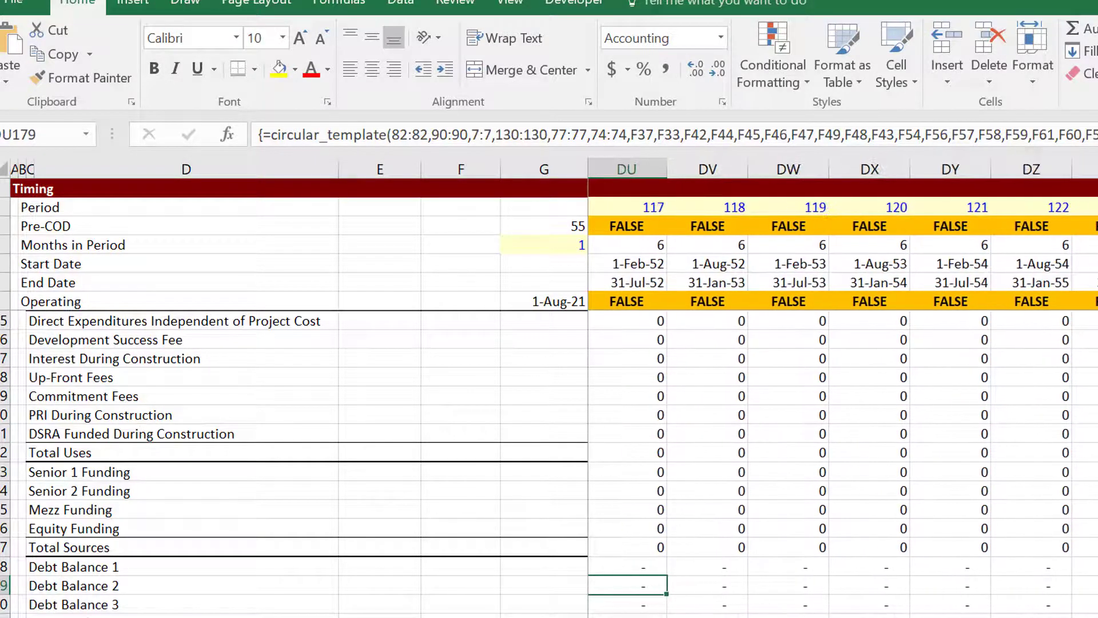
key(Left)
key(Left)
key(Left)
key(Left)
key(Left)
key(Left)
key(Left)
key(Left)
key(Left)
key(Left)
key(Left)
key(Left)
key(Left)
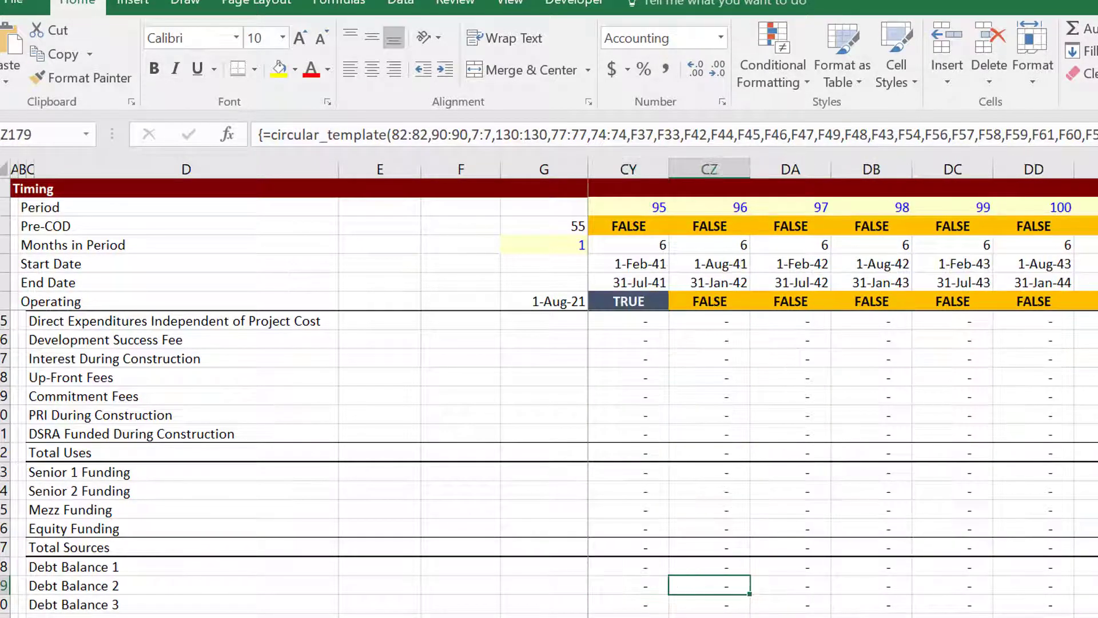
key(Left)
key(Left)
key(Left)
key(Left)
key(Left)
key(Left)
key(Left)
key(Left)
key(Left)
key(Left)
key(Left)
key(Left)
key(Left)
key(Left)
key(Left)
key(Left)
key(Left)
key(Left)
key(Left)
key(Left)
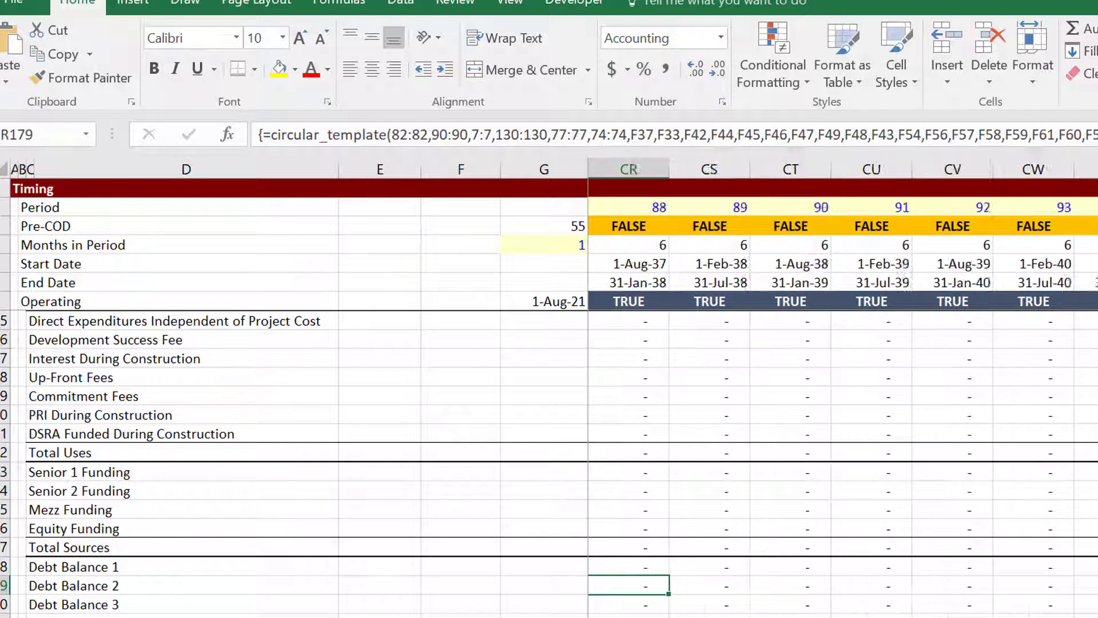
key(Left)
key(Left)
key(Left)
key(Left)
key(Left)
key(Left)
key(Left)
key(Left)
key(Left)
key(Left)
key(Left)
key(Left)
key(Left)
key(Left)
key(Left)
key(Left)
key(Left)
key(Left)
key(Left)
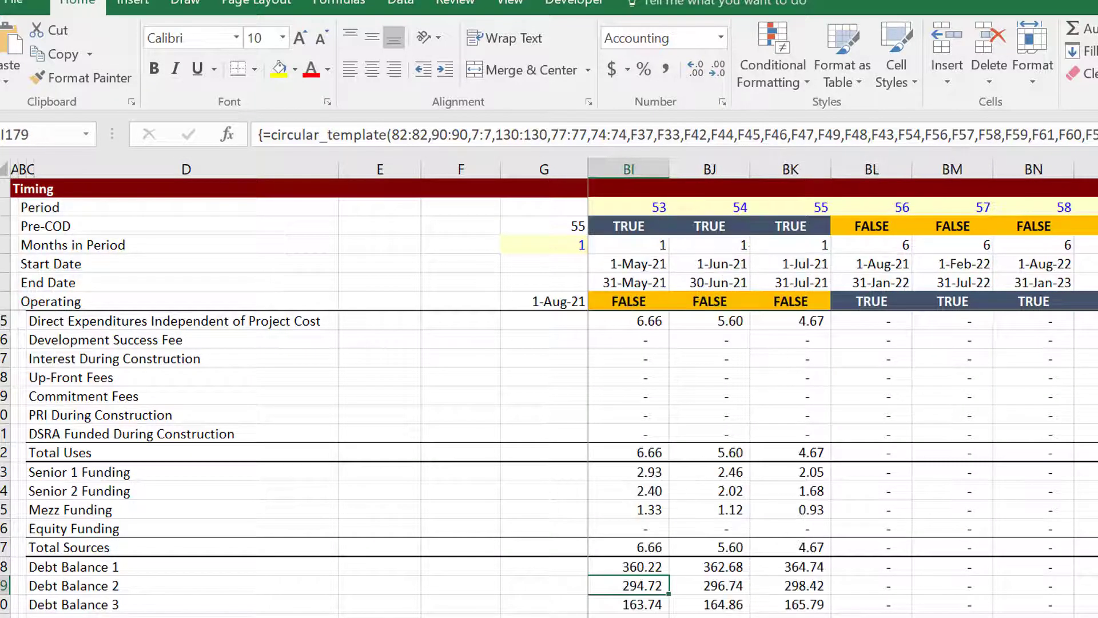
key(Right)
key(Right)
key(Up)
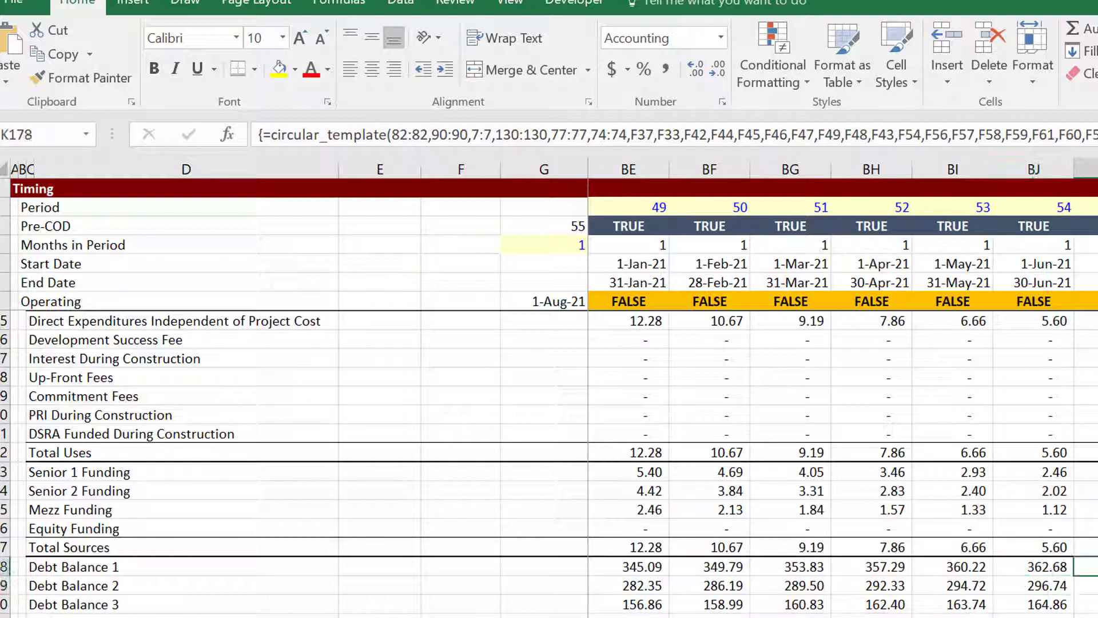
key(Down)
key(Down)
key(Down)
Confirm period 1 shows equity 276.32, 10 iterations, project cost 1,105.26 and development fee 0.05.
key(Down)
key(Down)
key(Down)
key(Down)
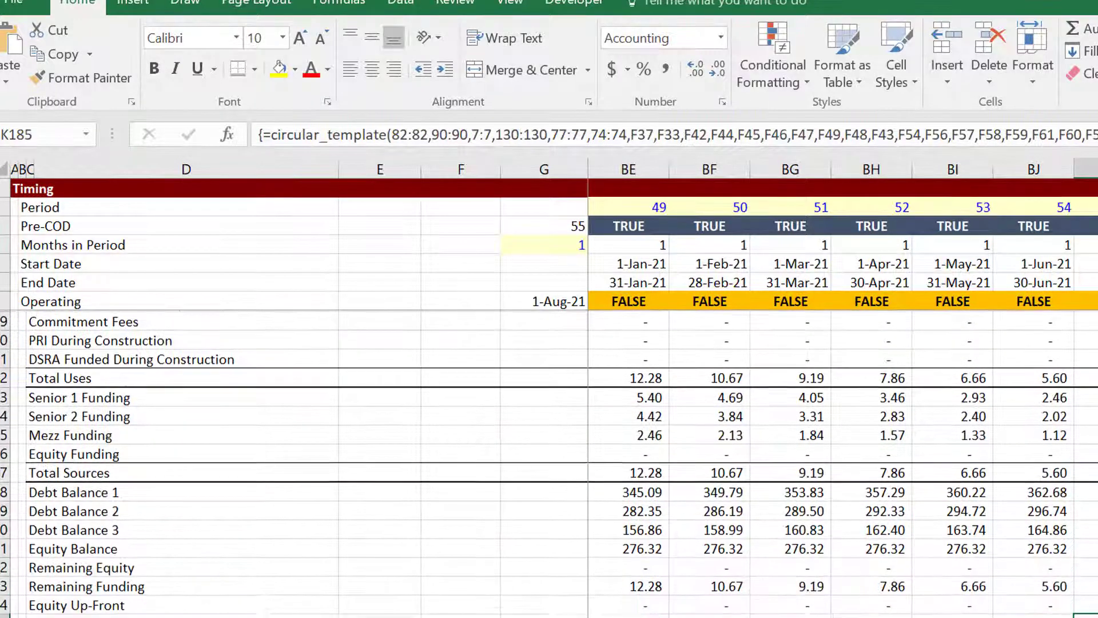
key(Up)
key(Up)
key(Down)
key(Down)
key(Down)
key(Down)
key(Down)
key(Down)
key(Down)
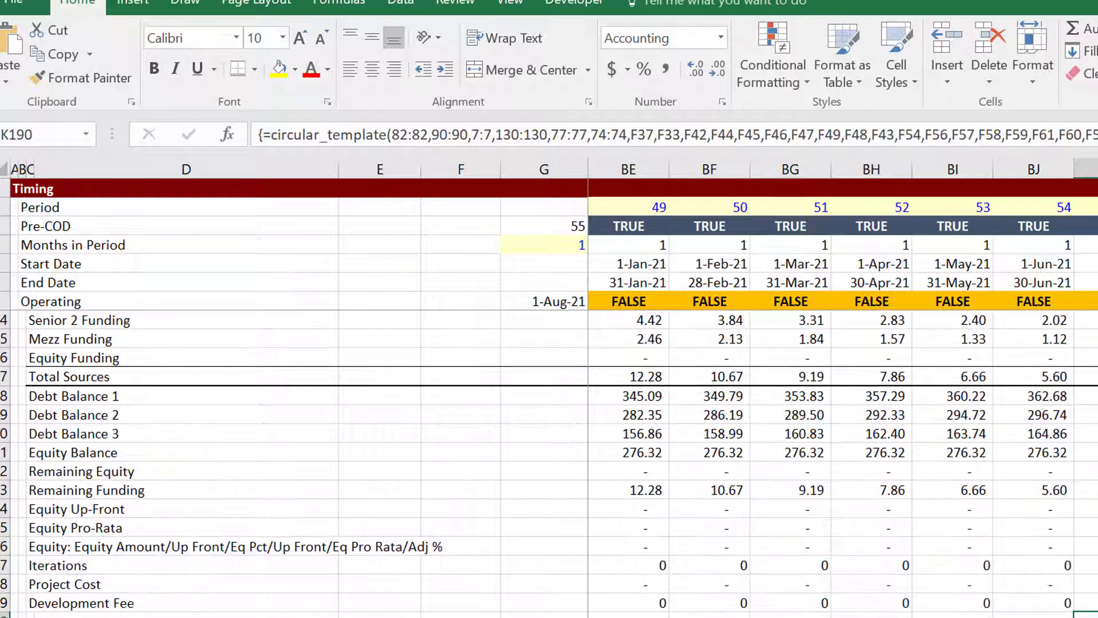
key(Left)
key(Left)
key(Left)
key(Left)
key(Left)
key(Left)
key(Left)
key(Left)
key(Left)
key(Left)
key(Left)
key(Left)
key(Left)
key(Left)
key(Left)
key(Left)
key(Left)
key(Left)
key(Left)
key(Left)
key(Left)
key(Left)
key(Left)
key(Left)
key(Left)
key(Left)
key(Left)
key(Left)
key(Left)
key(Left)
key(Left)
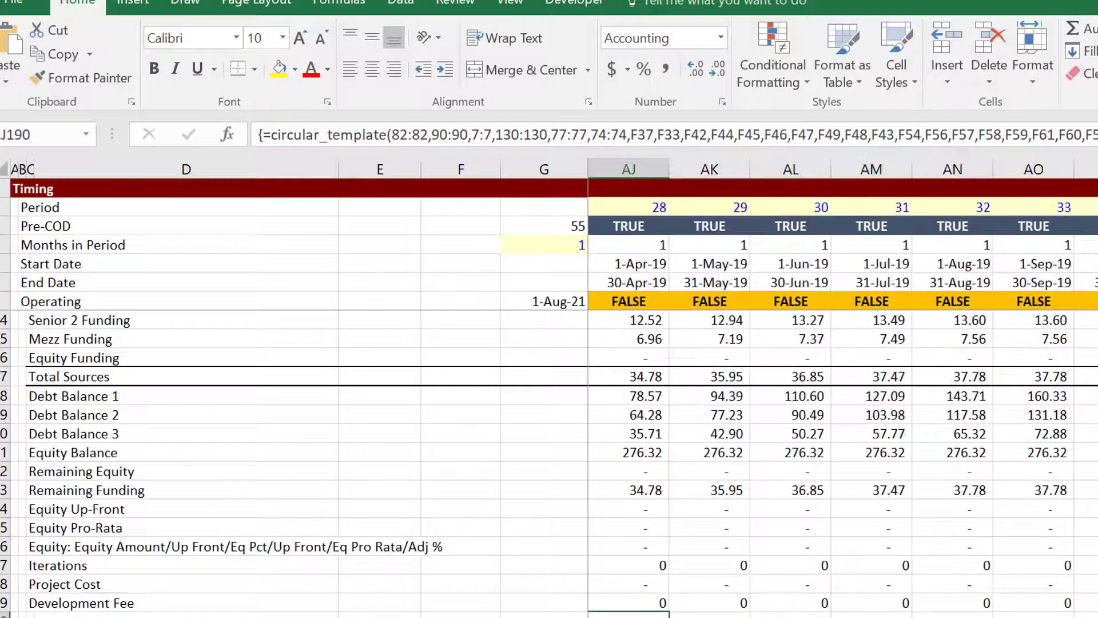
key(Left)
key(Left)
key(Left)
key(Left)
key(Left)
key(Left)
key(Left)
key(Left)
key(Left)
key(Left)
key(Left)
key(Left)
key(Left)
key(Left)
key(Left)
key(Left)
key(Left)
key(Left)
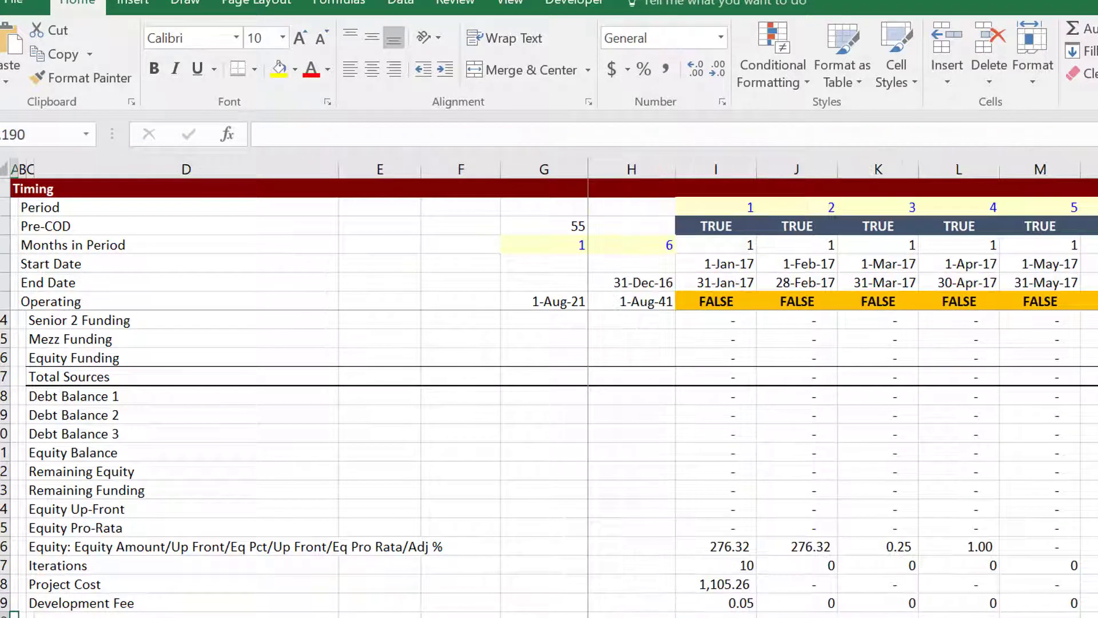
key(Up)
key(Up)
key(Up)
key(Up)
key(Right)
key(Right)
key(Right)
key(Right)
key(Right)
key(Right)
key(Right)
key(Right)
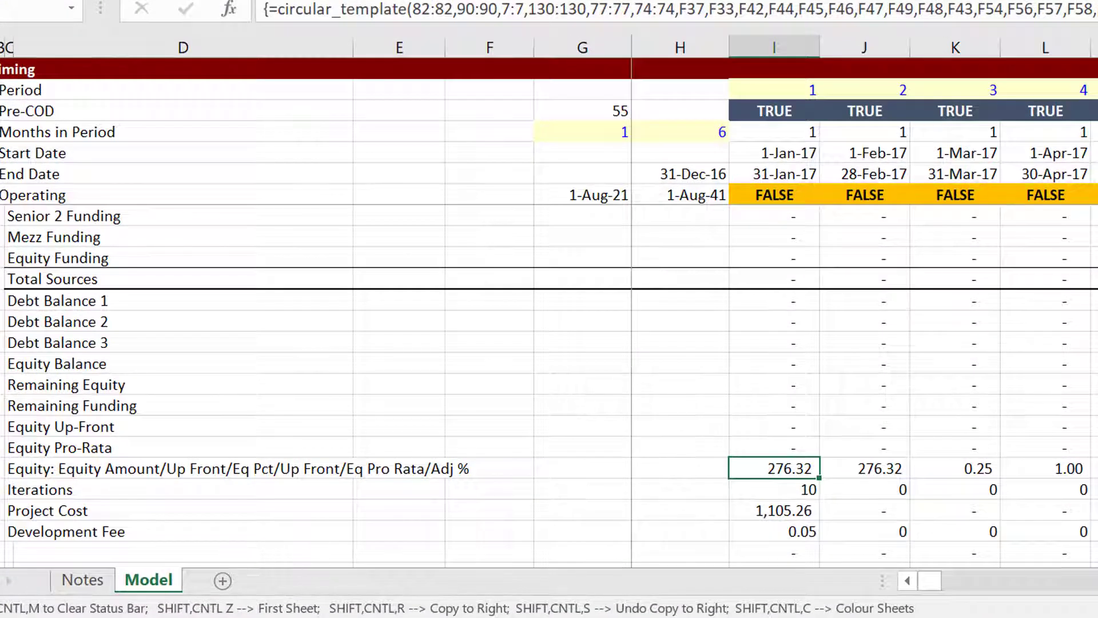
click(602, 617)
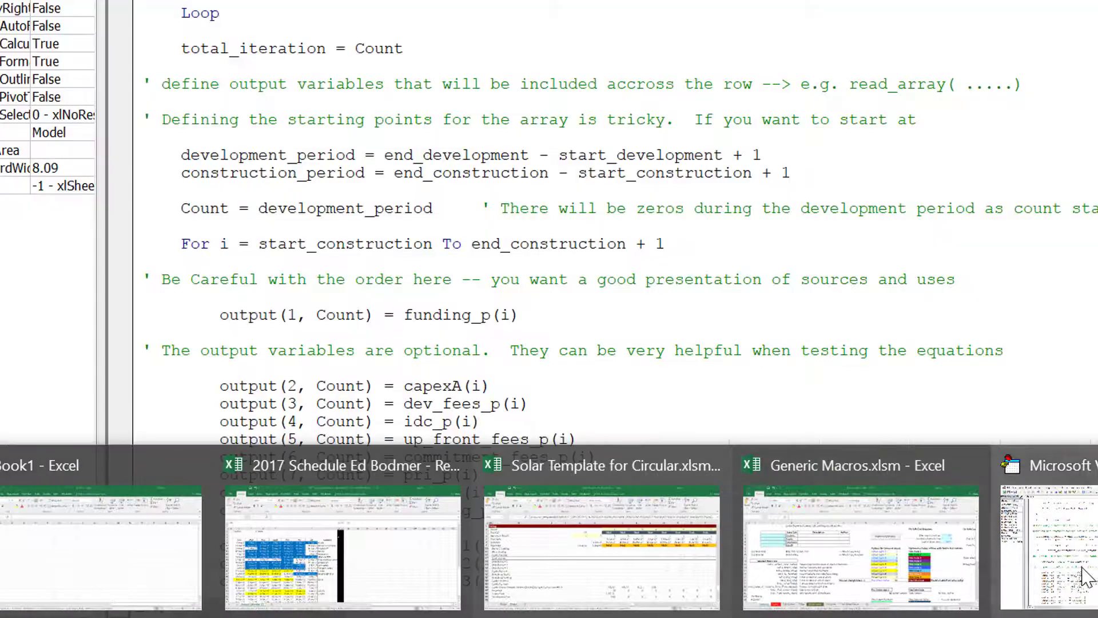
Add the comment "' The last step ==> define the output" above circular_template = output.
click(1086, 577)
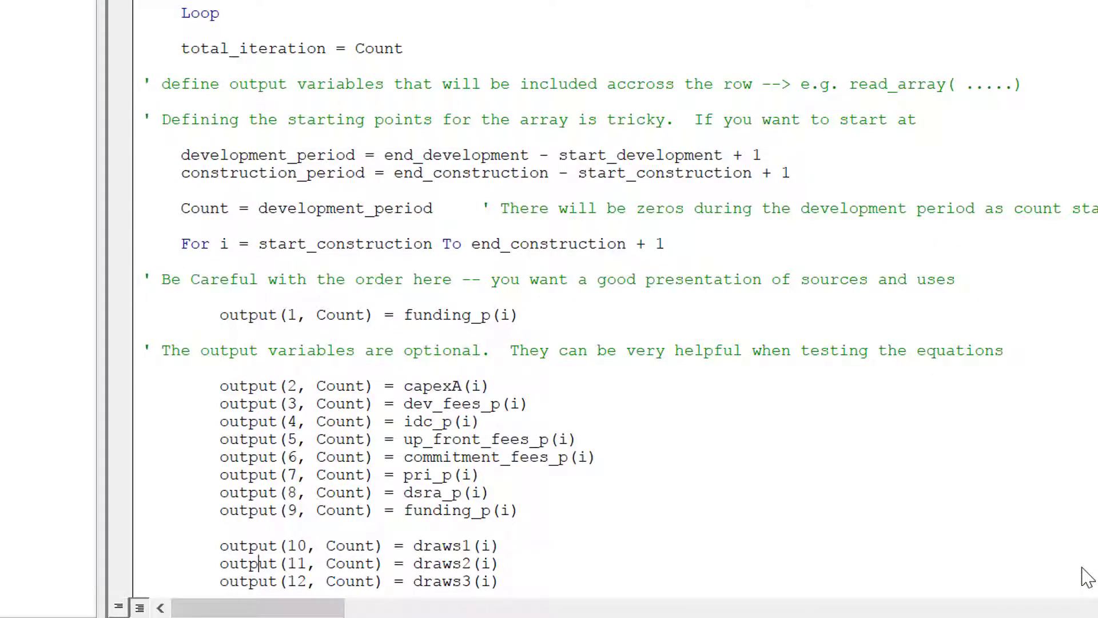
key(Down)
key(Down)
key(Down)
key(Down)
key(Down)
key(Down)
key(Down)
key(Down)
key(Down)
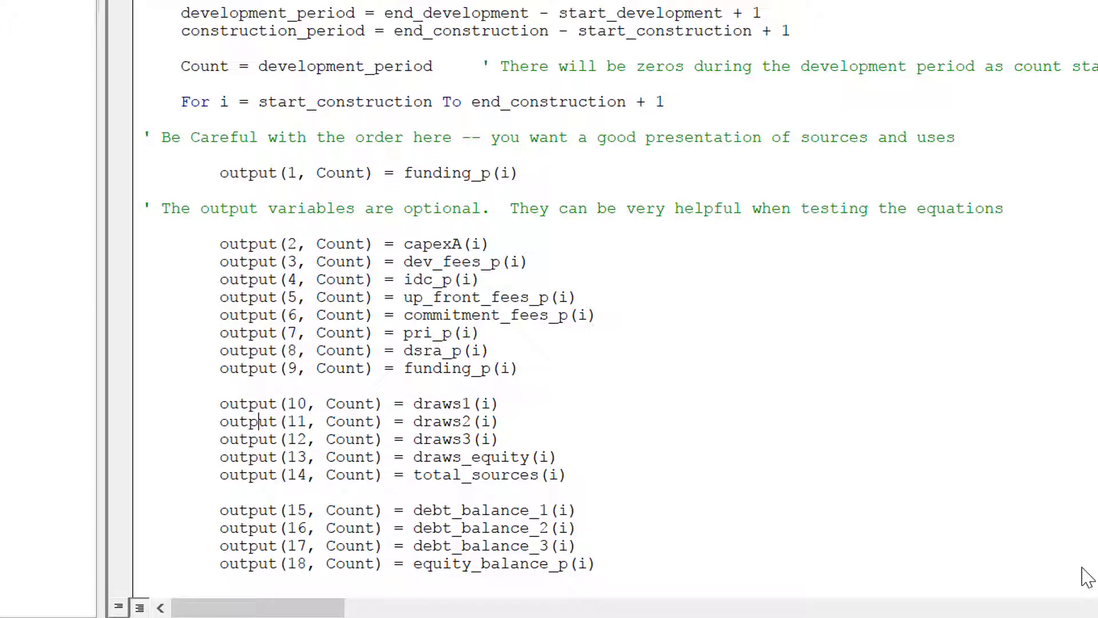
key(Down)
key(Down)
key(Down)
key(Down)
key(Down)
key(Down)
key(Down)
key(Down)
key(Down)
key(Down)
key(Down)
key(Down)
key(Down)
key(Down)
key(Down)
key(Down)
key(Down)
key(Down)
key(Down)
key(Down)
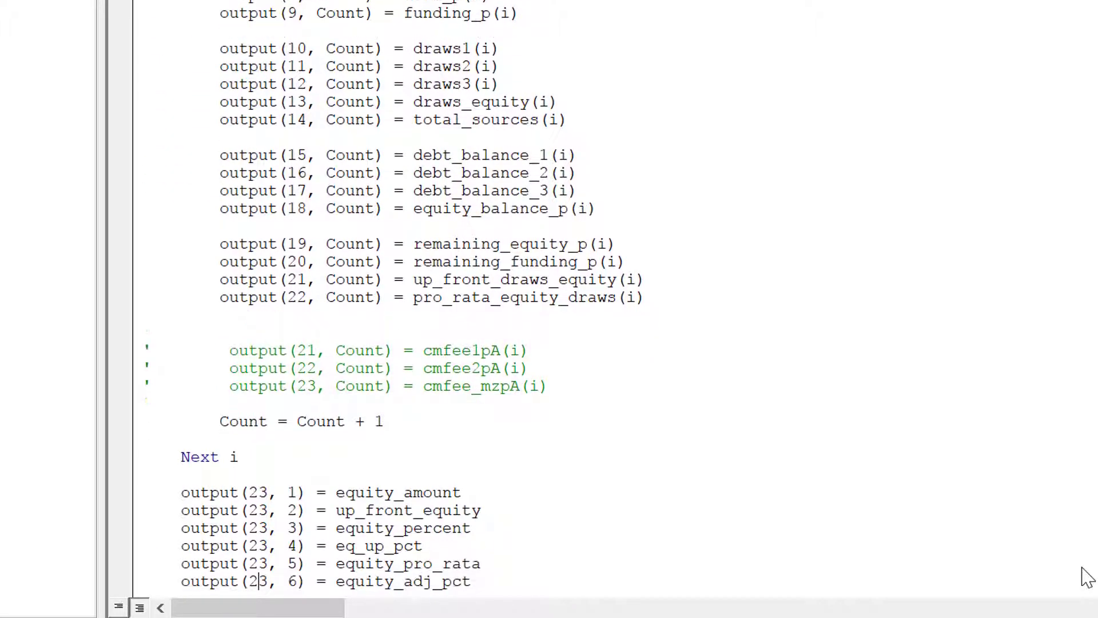
key(Down)
key(Up)
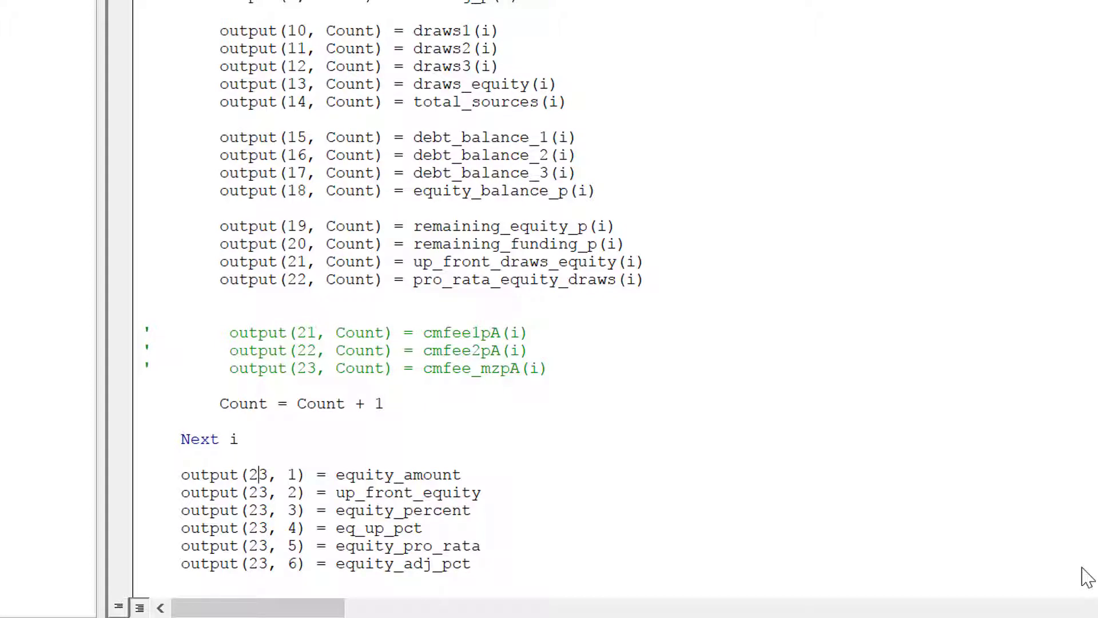
key(Down)
key(Down)
key(Down)
key(Down)
key(Down)
key(Down)
key(Down)
key(Down)
key(Down)
key(Down)
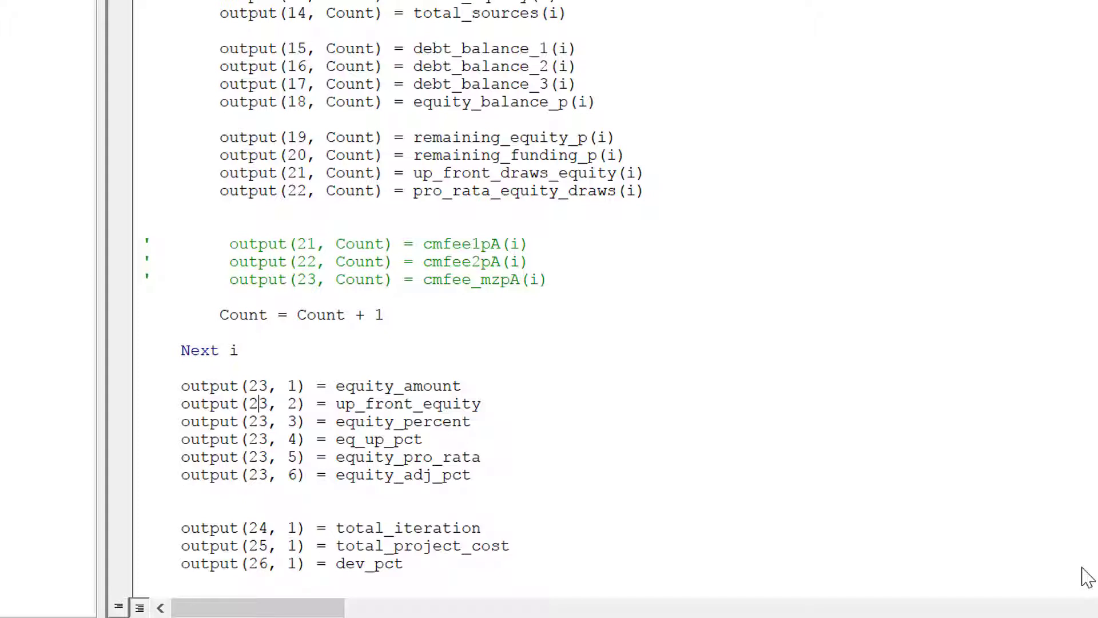
key(Down)
key(Down)
key(Down)
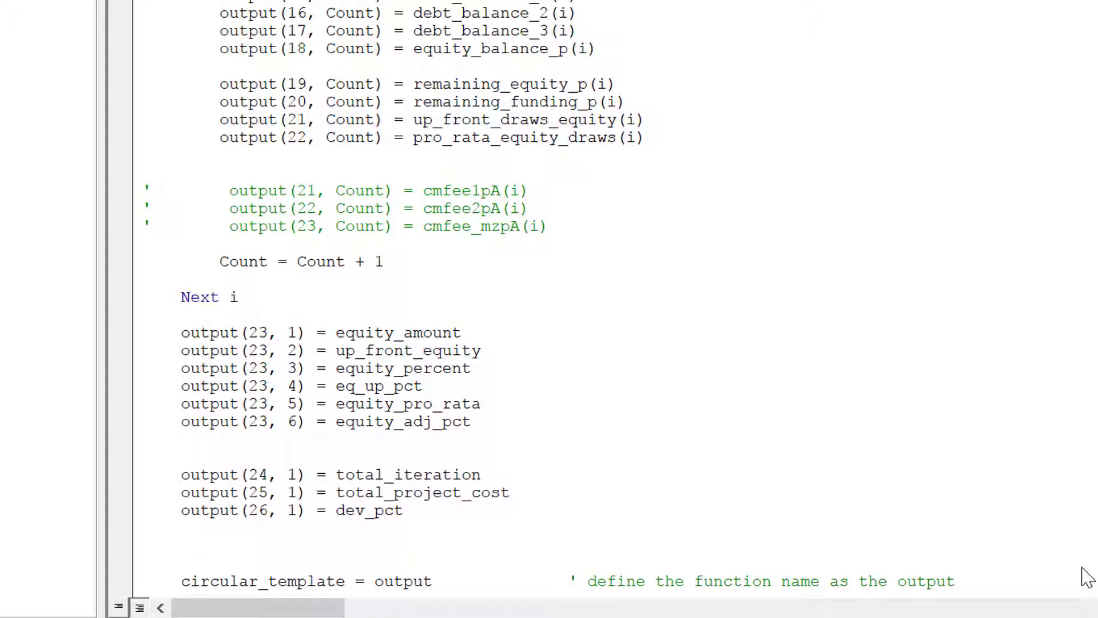
text(' The)
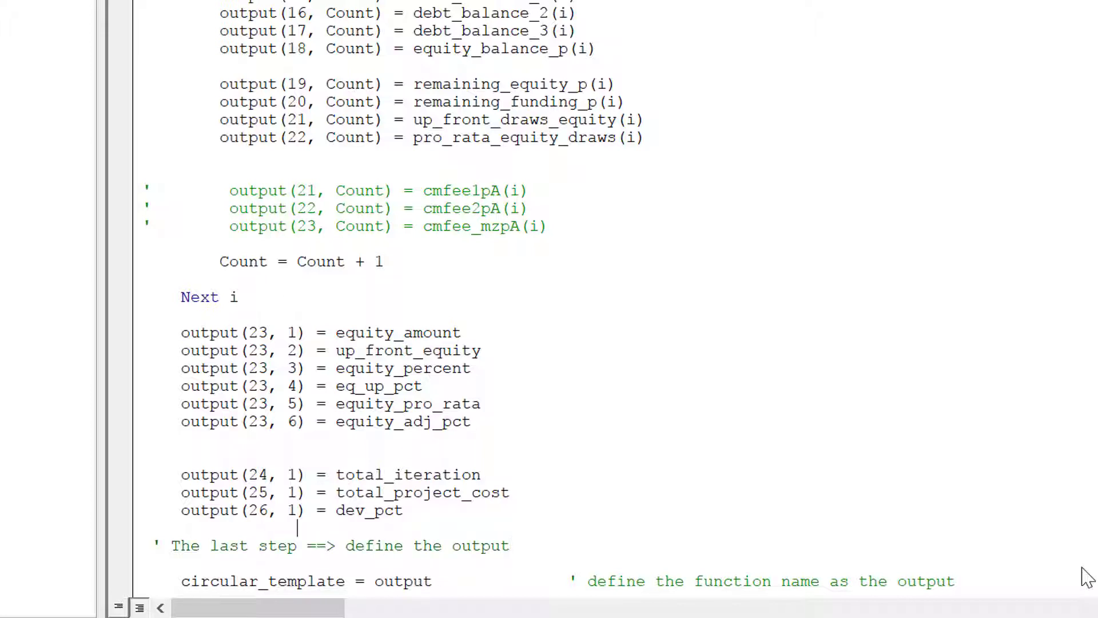
Insert blank lines after the initialisation loop and start a "' STEP 2: Defining start and" comment.
key(Down)
key(Down)
key(Down)
key(Down)
key(Down)
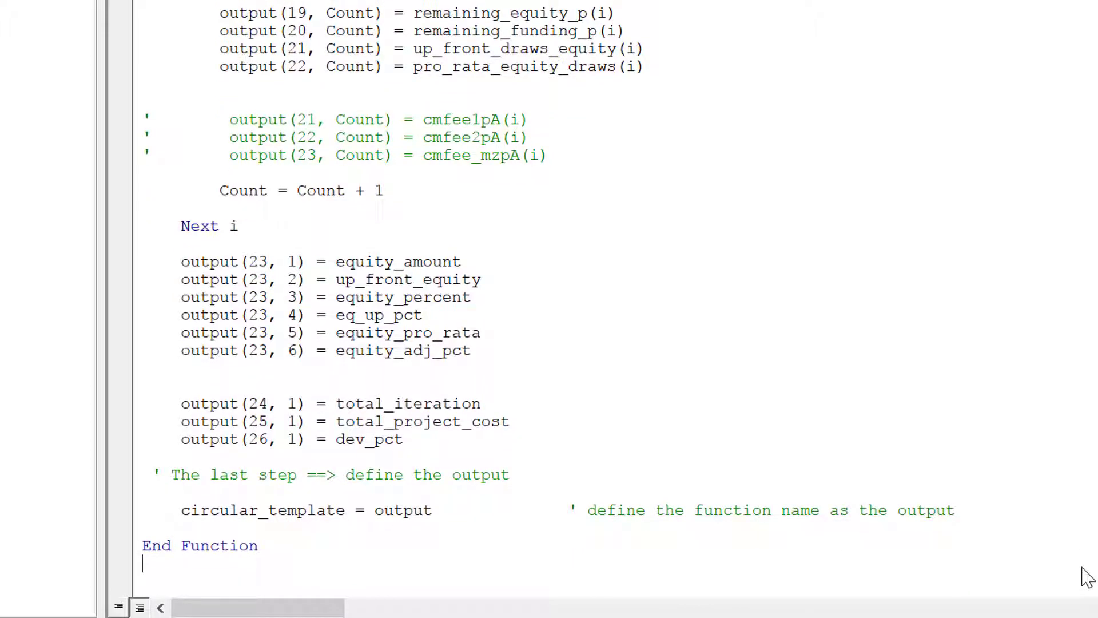
key(Up)
key(Up)
key(Up)
key(Up)
key(Up)
key(Up)
key(Up)
key(Up)
key(Up)
key(Up)
key(Up)
key(Up)
key(Up)
key(Up)
key(Up)
key(Up)
key(Up)
key(Up)
key(Up)
key(Up)
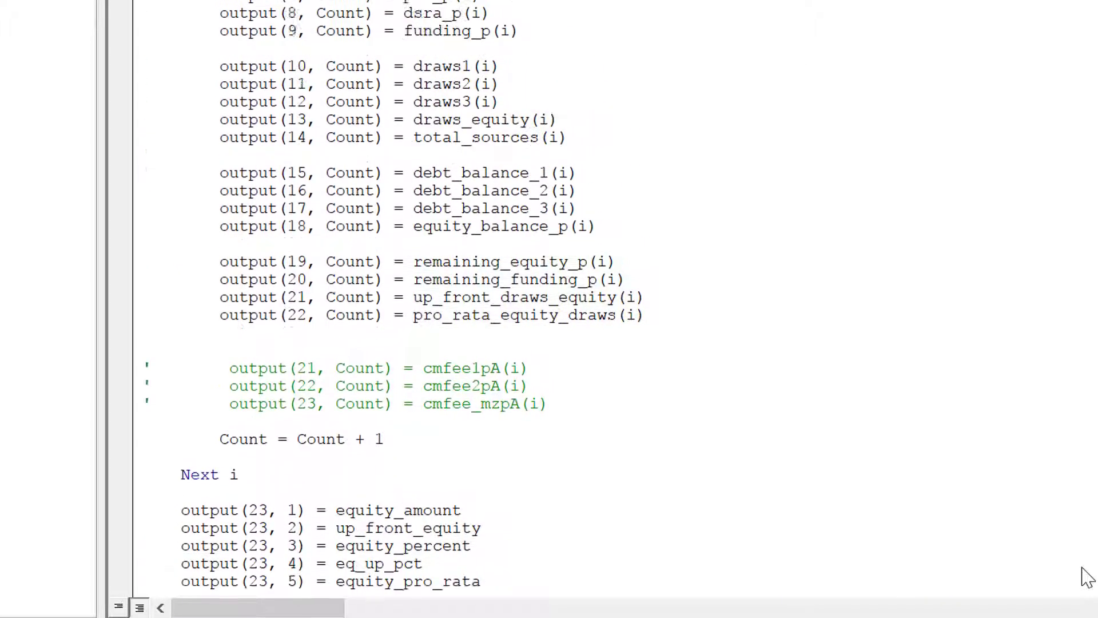
key(Up)
key(Up)
key(Up)
key(Up)
key(Up)
key(Up)
key(Up)
key(Up)
key(Up)
key(Up)
key(Up)
key(Up)
key(Up)
key(Up)
key(Up)
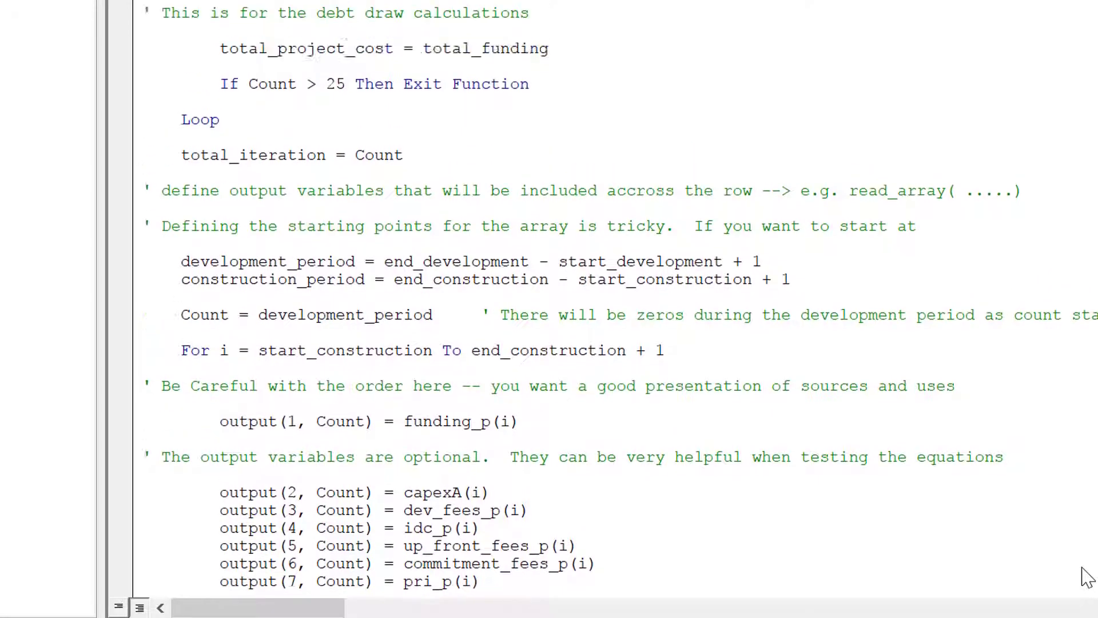
key(Up)
key(Up)
key(Up)
key(Up)
key(Up)
key(Up)
key(Up)
key(Up)
key(Up)
key(Up)
key(Up)
key(Up)
key(Up)
key(Up)
key(Up)
key(Up)
key(Up)
key(Up)
key(Up)
key(Up)
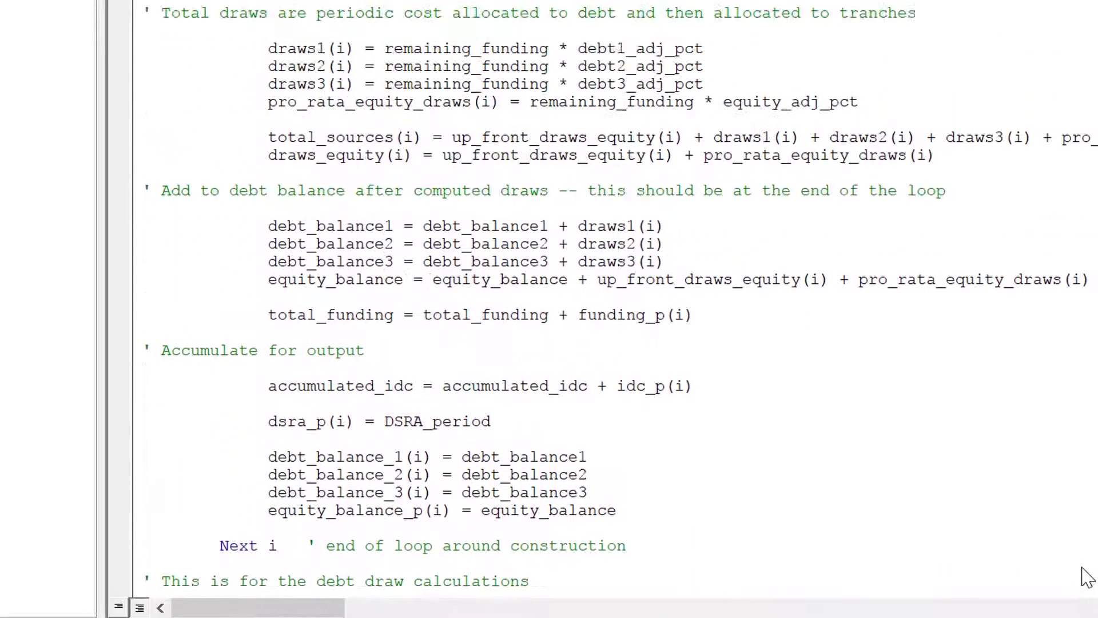
key(Up)
key(Up)
key(Up)
key(Up)
key(Up)
key(Up)
key(Up)
key(Up)
key(Up)
key(Up)
key(Up)
key(Up)
key(Up)
key(Up)
key(Up)
key(Up)
key(Up)
key(Up)
key(Up)
key(Up)
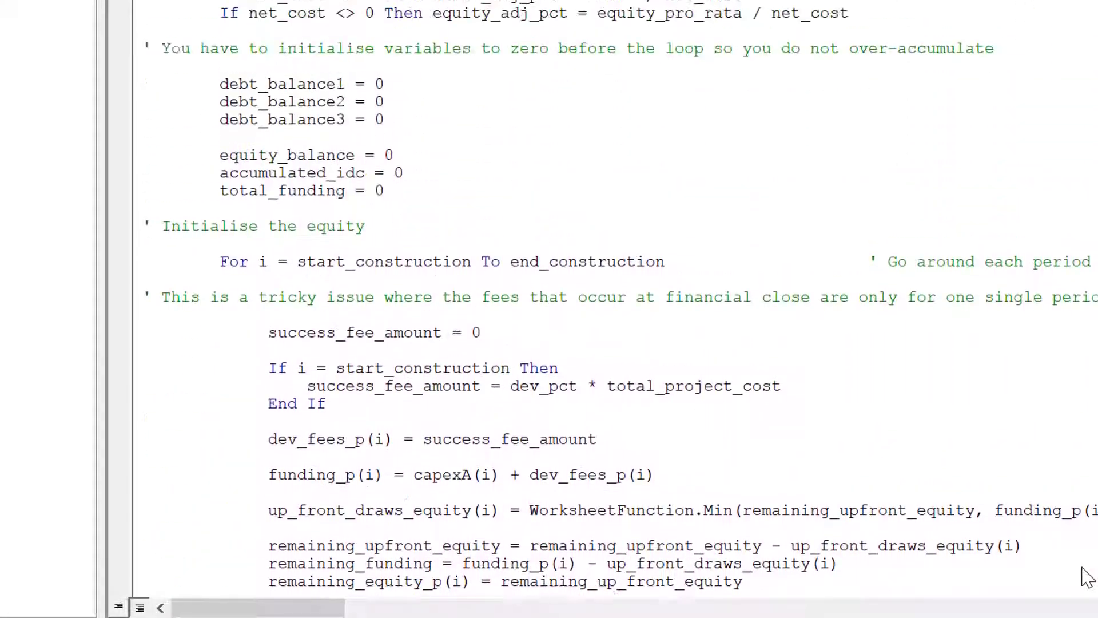
key(Up)
key(Up)
key(Up)
key(Up)
key(Up)
key(Up)
key(Up)
key(Up)
key(Up)
key(Up)
key(Up)
key(Up)
key(Up)
key(Up)
key(Up)
key(Up)
key(Up)
key(Up)
key(Up)
key(Up)
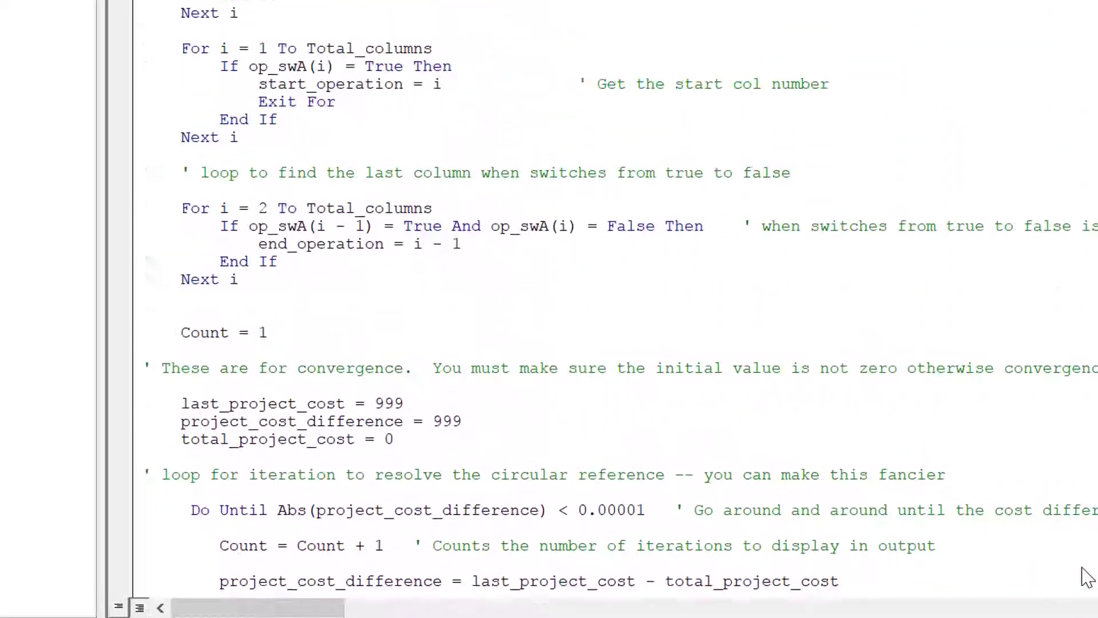
key(Up)
key(Up)
key(Up)
key(Up)
key(Up)
key(Up)
key(Up)
key(Up)
key(Up)
key(Up)
key(Up)
key(Up)
key(Up)
key(Up)
key(Up)
key(Up)
key(Up)
key(Up)
key(Up)
key(Up)
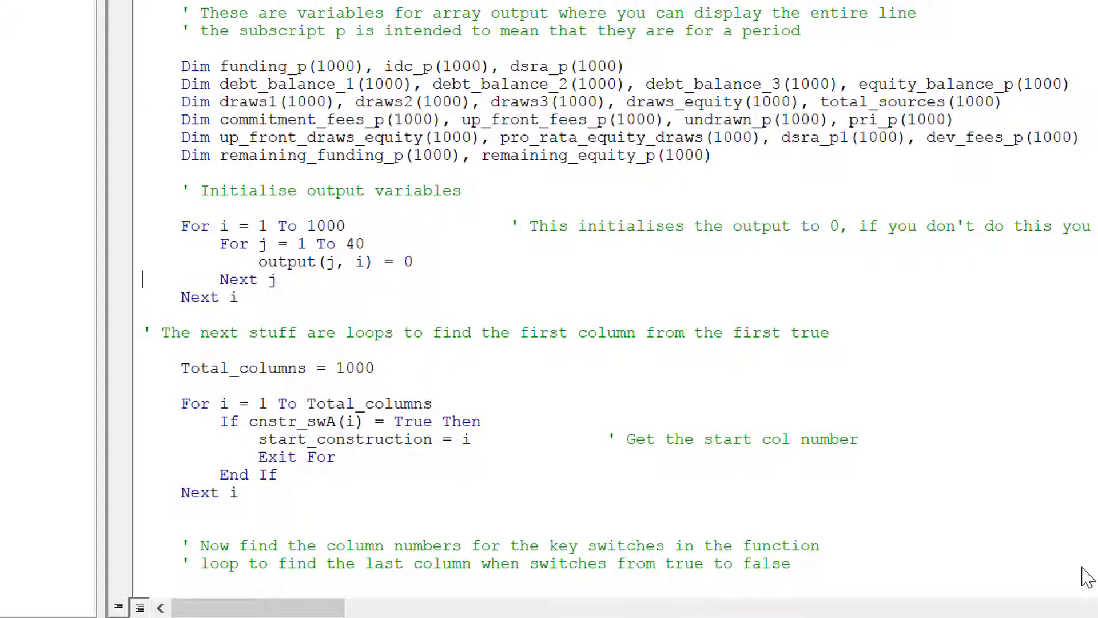
key(Return)
key(Return)
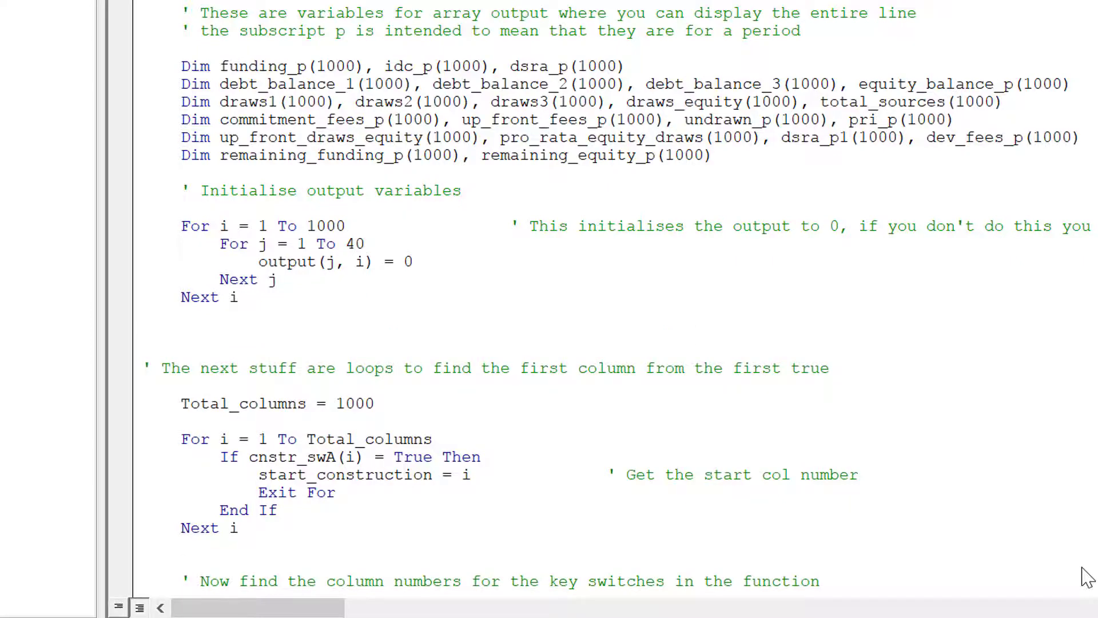
text(' STEP 2:)
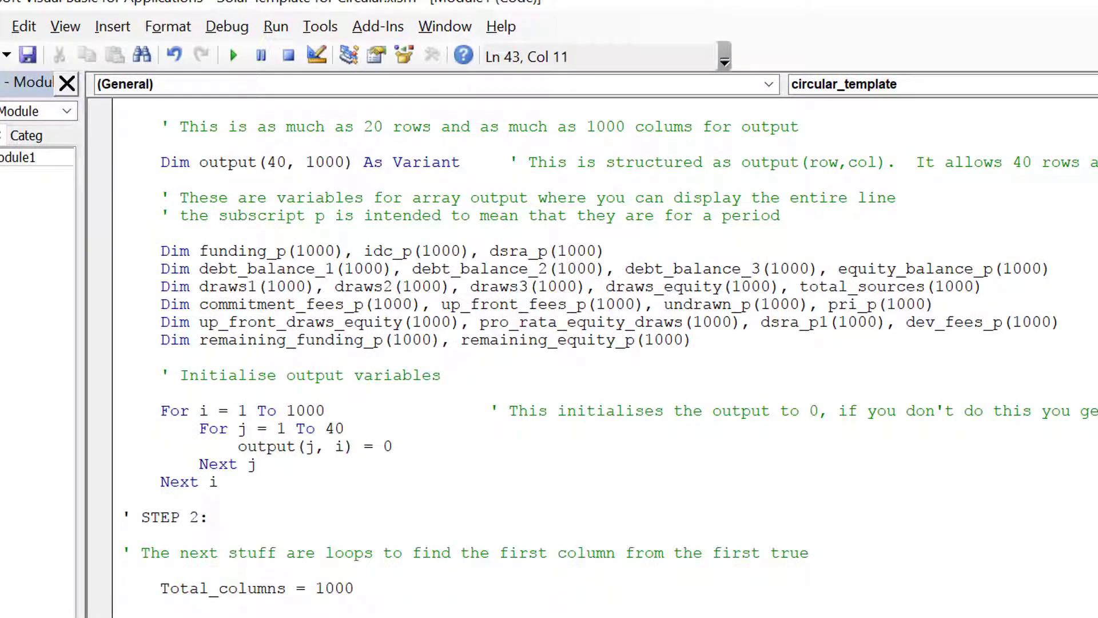
text( Defi)
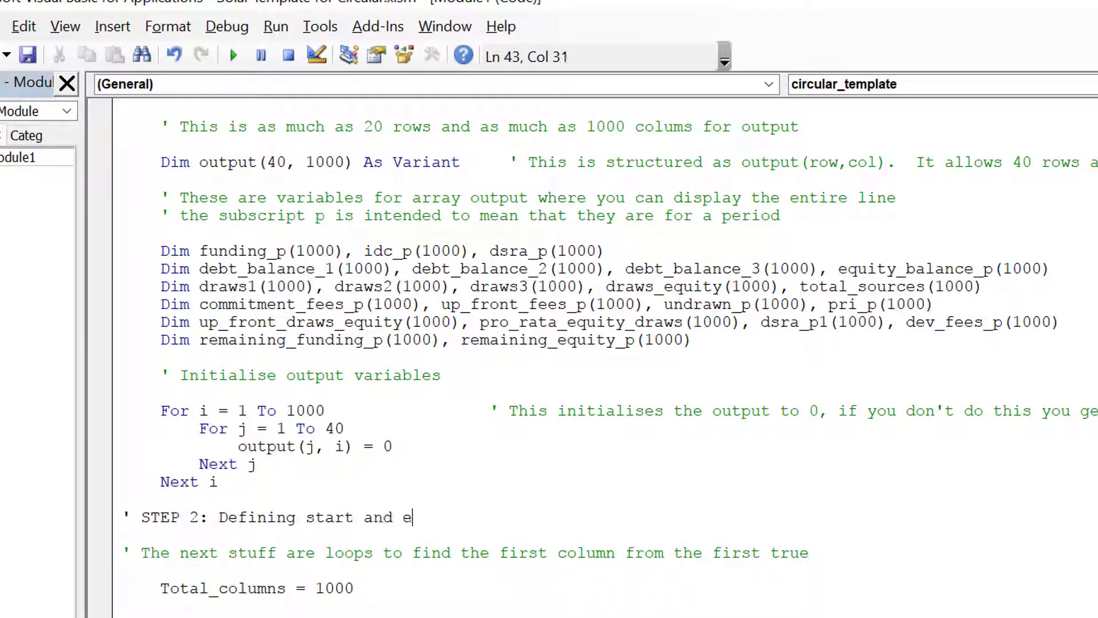
text(ning start and)
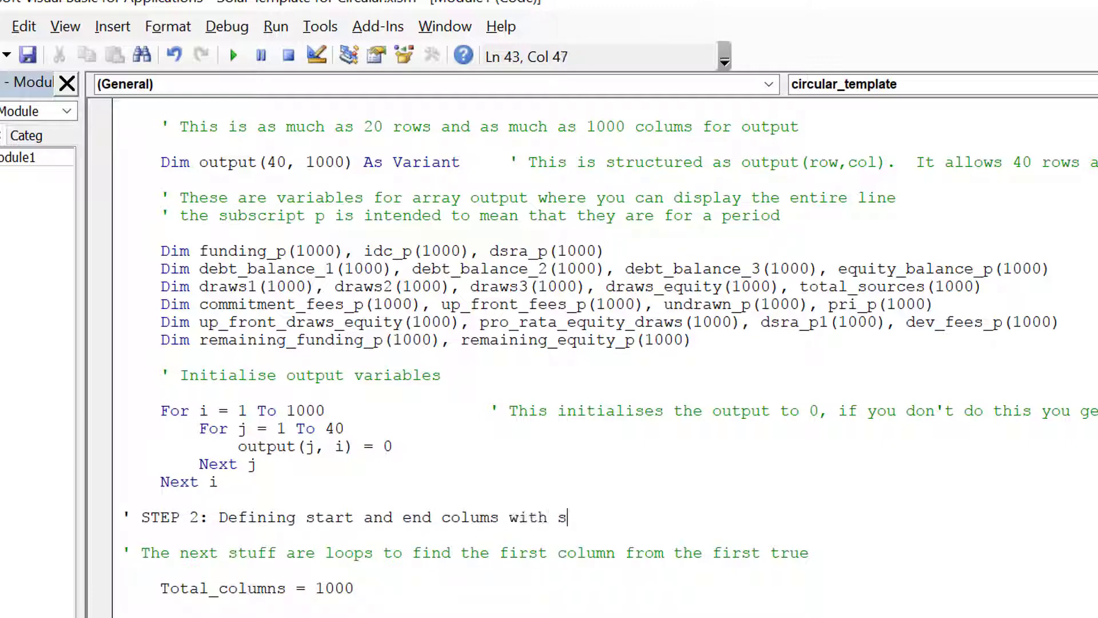
Complete the STEP 2 comment with "colums with switches" and remove the extra blank line after the loop.
text(colums with switches)
key(Down)
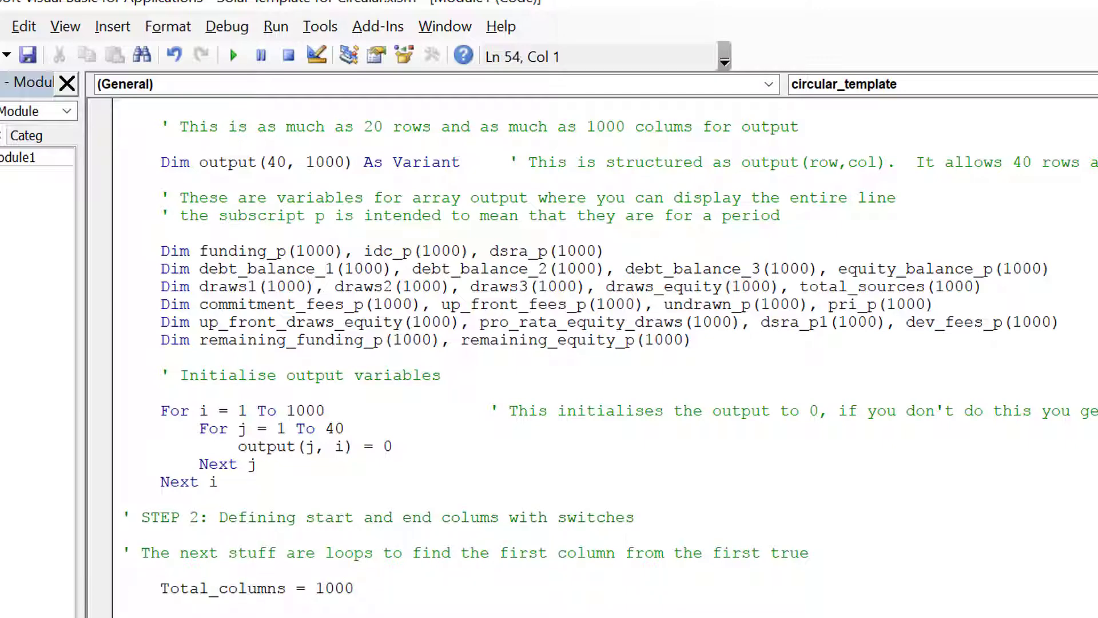
key(Down)
key(Down)
key(Down)
key(Down)
key(Down)
key(Down)
key(Down)
key(Down)
key(Down)
key(Down)
key(Down)
key(Down)
key(Down)
key(Down)
key(Down)
key(Down)
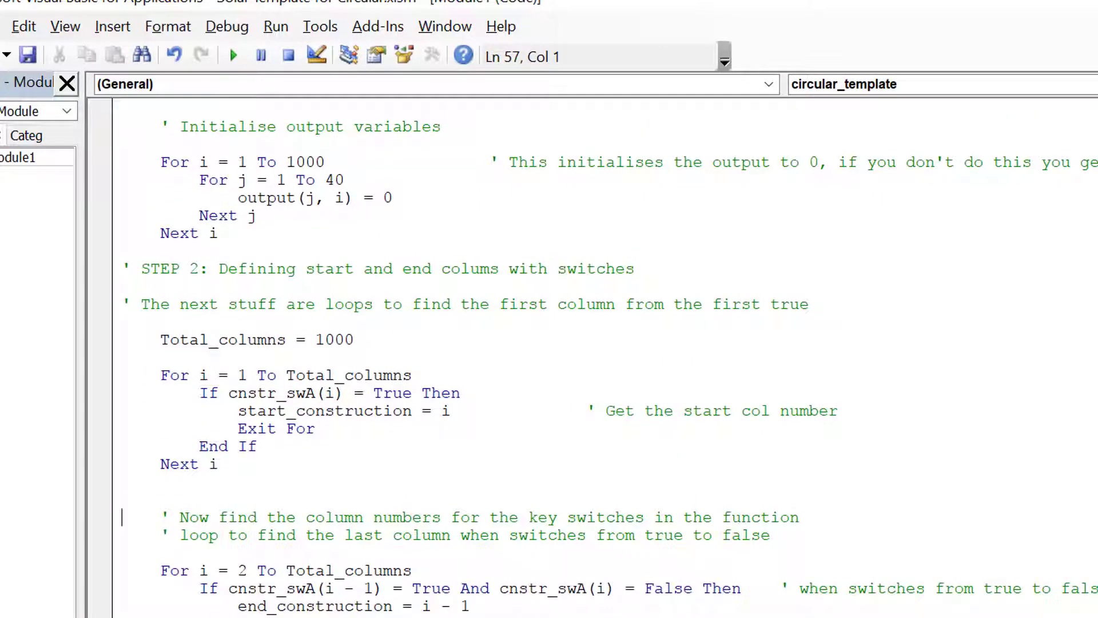
key(BackSpace)
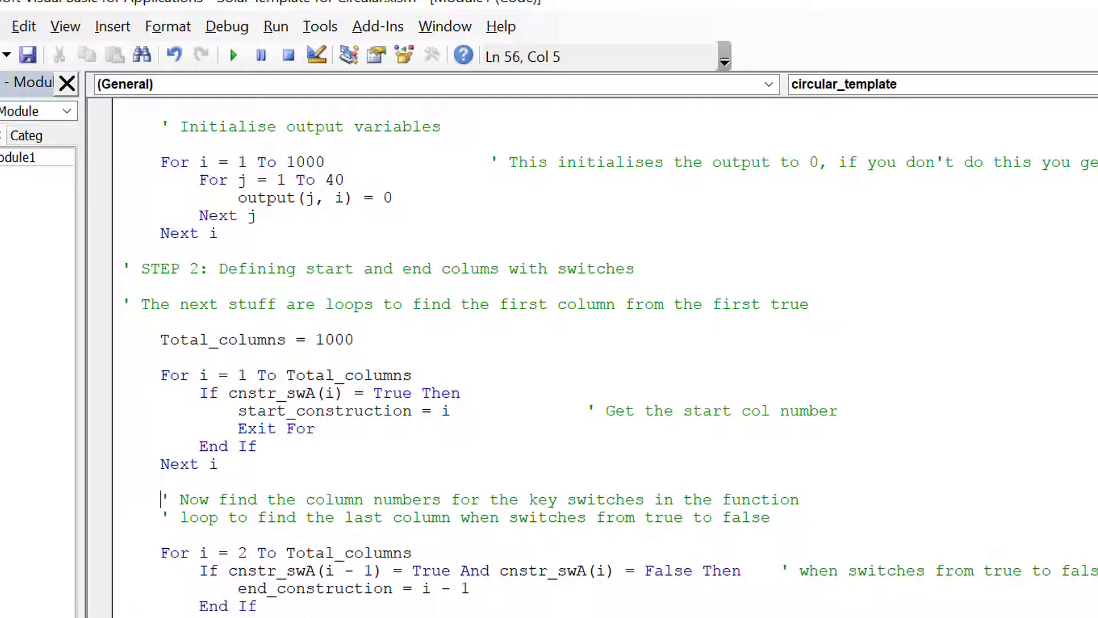
key(Down)
key(Down)
key(Down)
key(Down)
key(Down)
key(Down)
key(Down)
key(Down)
key(Down)
key(Down)
key(Down)
key(Down)
key(Down)
key(Down)
key(Down)
key(Down)
key(Down)
key(Down)
key(Down)
key(Down)
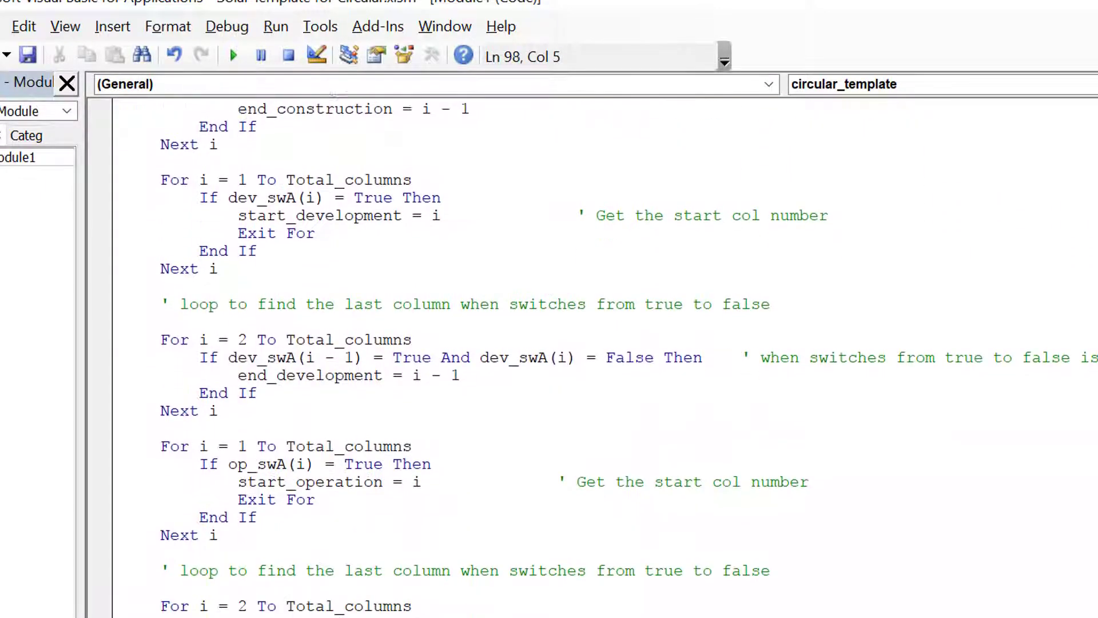
Add a "' STEP3: Create and Iteration Loop" comment above the convergence values, then return to Excel.
key(Down)
key(Down)
key(Down)
key(Down)
key(Down)
key(Down)
key(Down)
key(Down)
key(Down)
key(Down)
key(Down)
key(Down)
key(Down)
key(Down)
key(Down)
key(Down)
key(Down)
key(Down)
key(Down)
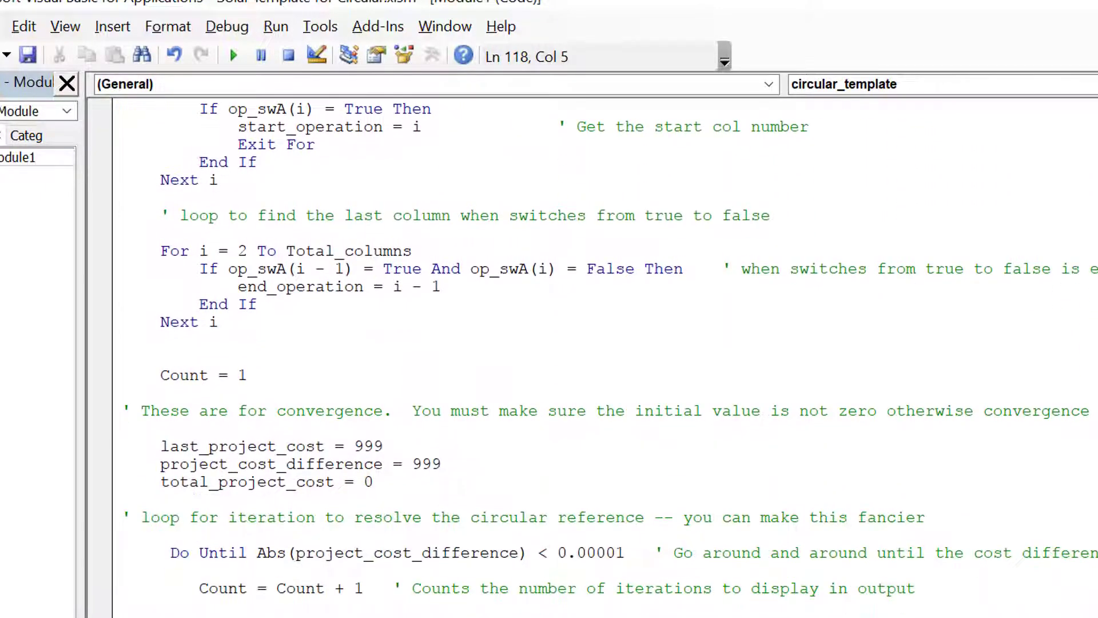
key(Up)
key(Up)
key(Up)
key(Up)
key(Up)
key(Up)
key(Up)
key(Up)
key(Up)
key(Up)
key(BackSpace)
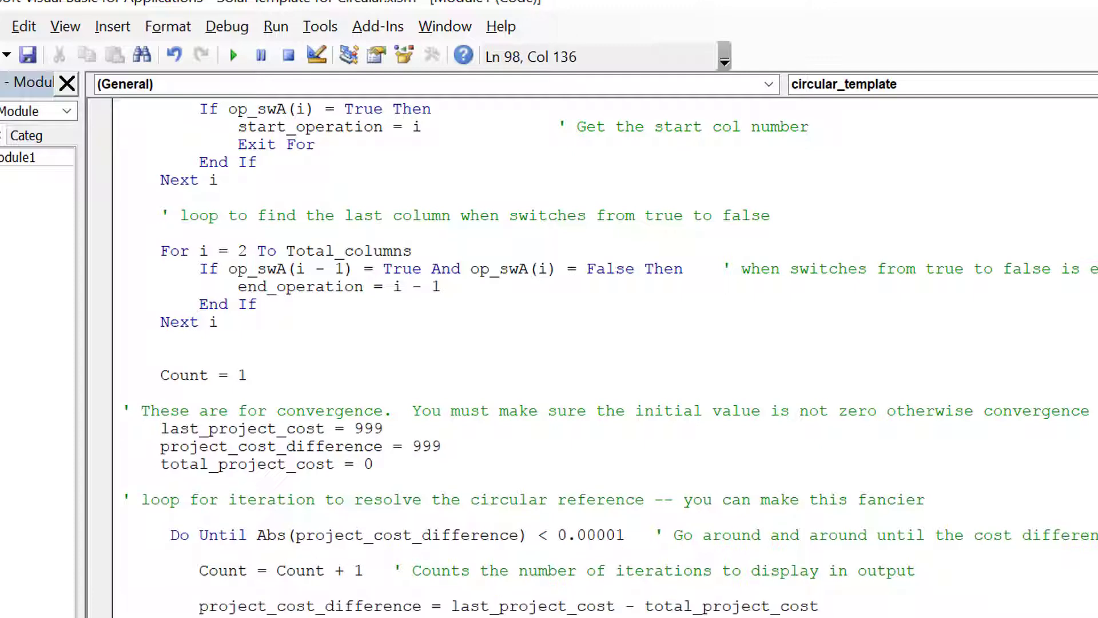
key(Return)
key(Return)
key(Return)
key(Up)
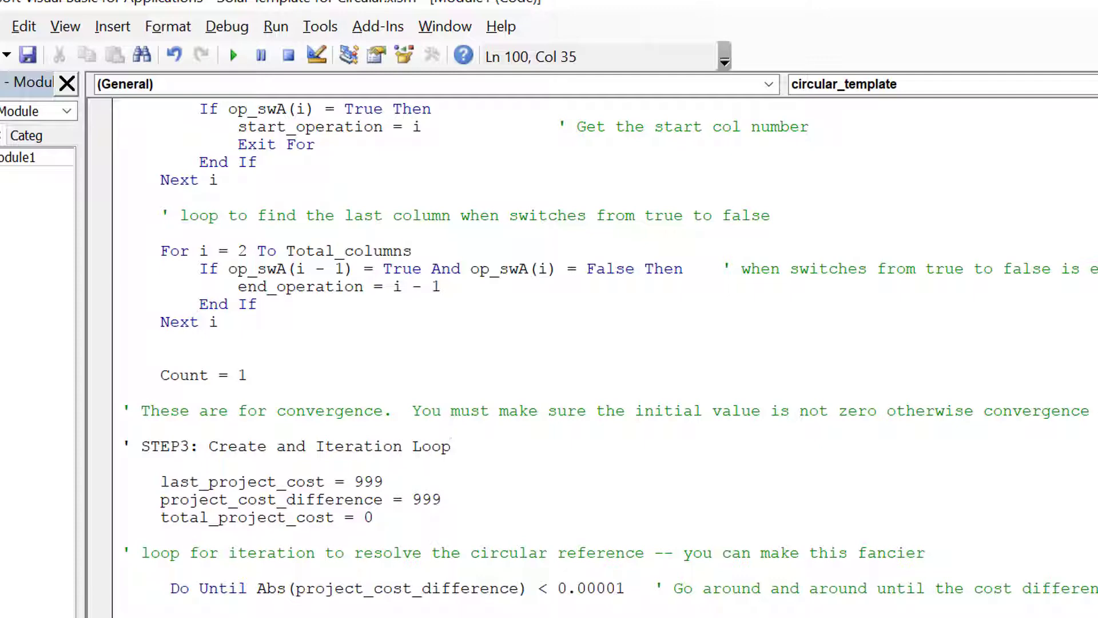
key(Down)
key(Down)
key(Down)
key(Down)
key(Down)
key(Down)
key(Down)
key(Down)
key(Down)
key(Down)
key(Down)
key(Down)
key(Down)
key(Down)
key(Down)
key(Down)
key(Down)
key(Down)
key(Down)
key(Down)
key(Down)
key(Down)
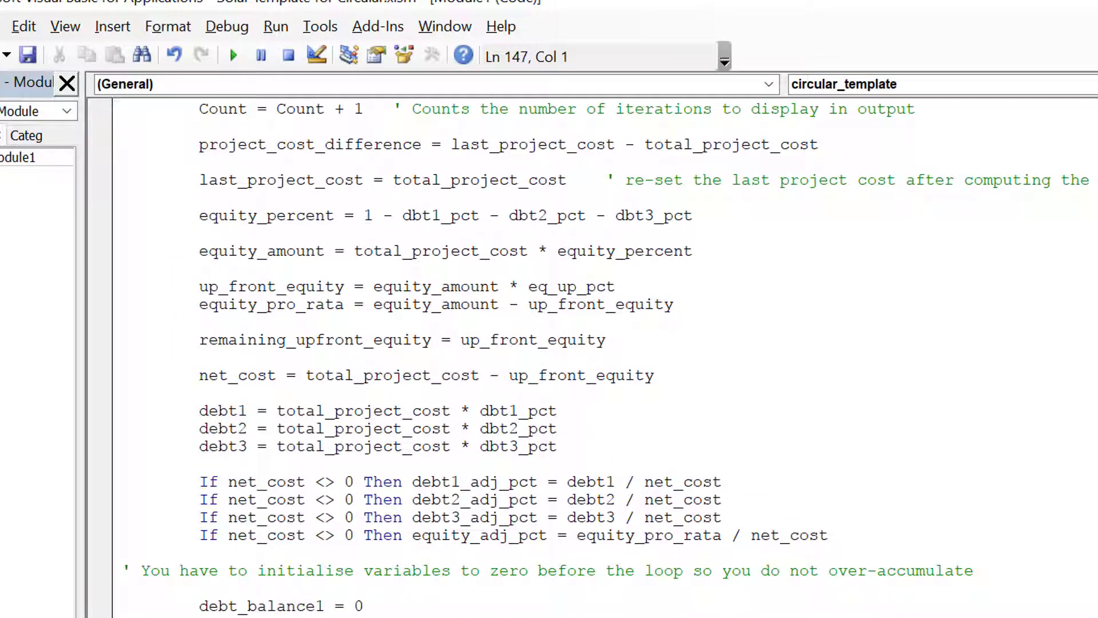
key(alt+F11)
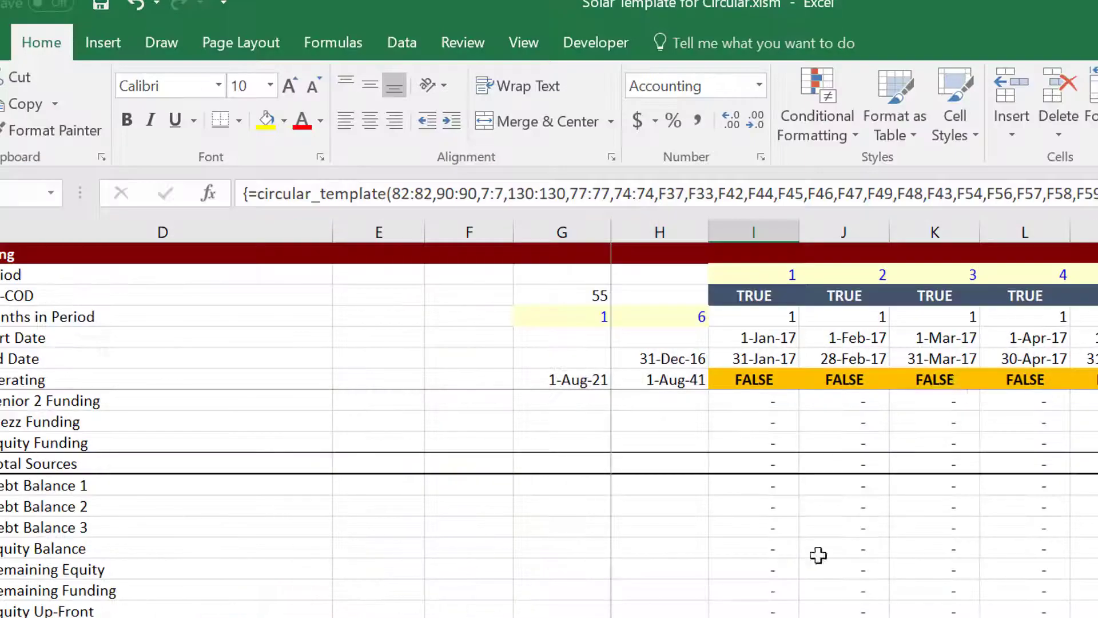
Check column I's funding uses, Total Adjusted Direct Expenditures and Total Sources rows.
click(772, 609)
key(Up)
key(Up)
key(Up)
key(Up)
key(Up)
key(Up)
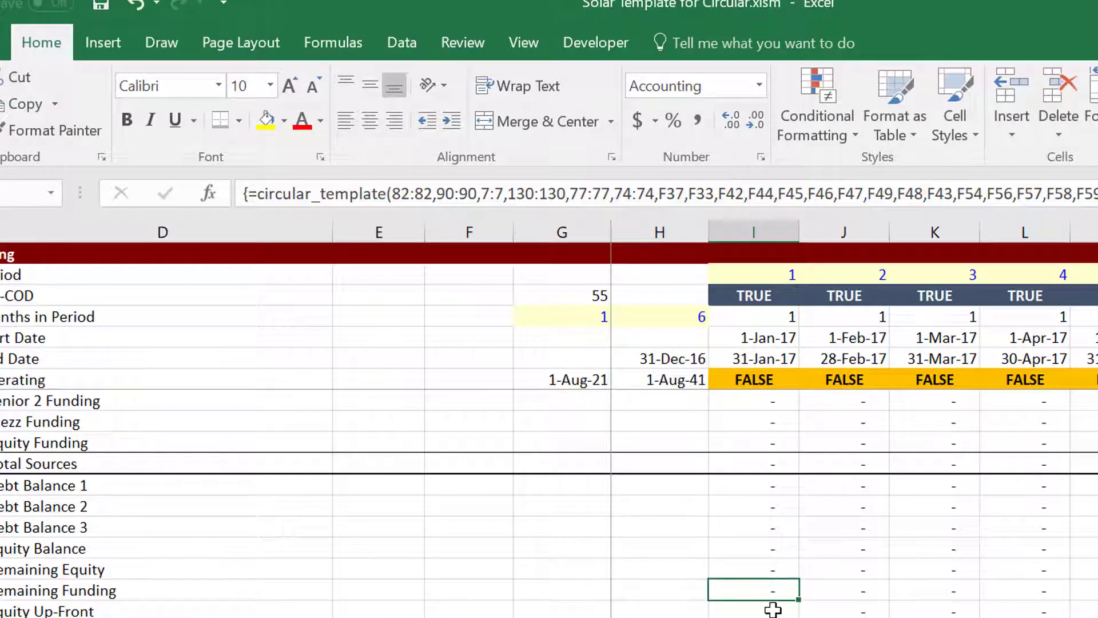
key(Up)
key(Up)
key(Up)
key(Up)
key(Up)
key(Up)
key(Up)
key(Up)
key(Up)
key(Up)
key(Up)
key(Up)
key(Up)
key(Up)
key(Up)
key(Up)
key(Up)
key(Up)
key(Up)
key(Up)
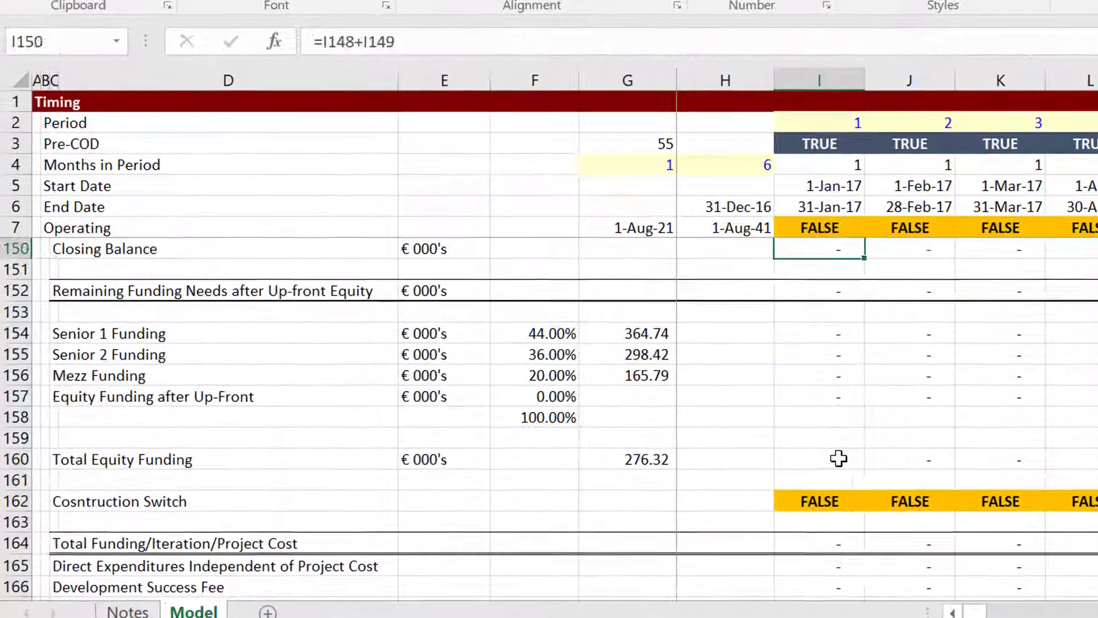
key(Up)
key(Up)
key(Up)
key(Up)
key(Up)
key(Up)
key(Up)
key(Up)
key(Up)
key(Up)
key(Up)
key(Up)
key(Up)
key(Up)
key(Up)
key(Up)
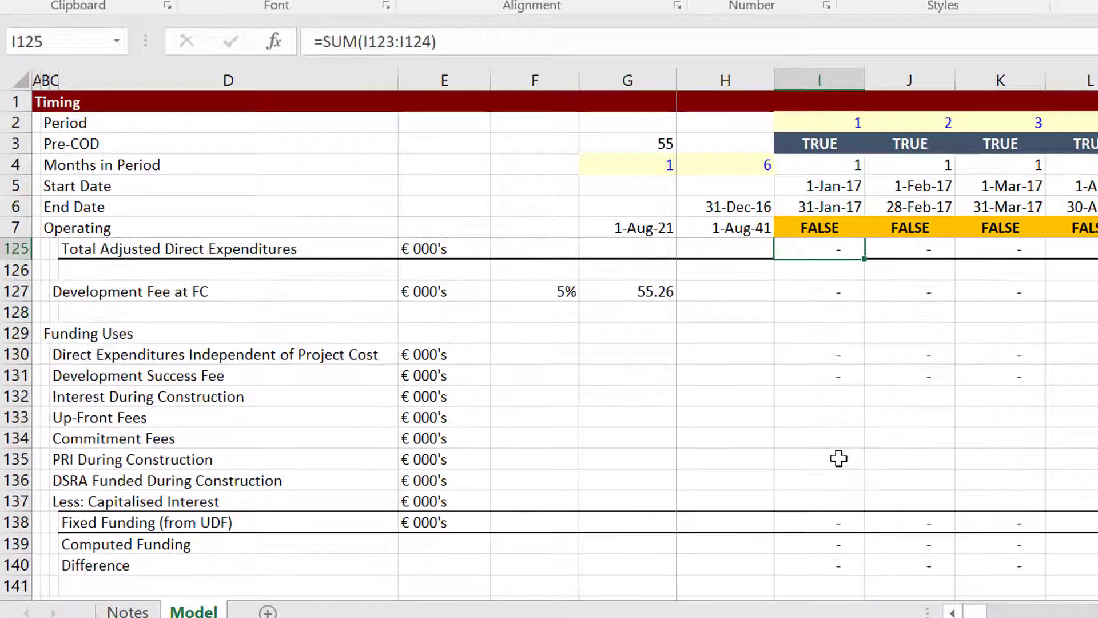
key(Down)
key(Down)
key(Down)
key(Down)
key(Down)
key(Down)
key(Down)
key(Down)
key(Down)
key(Down)
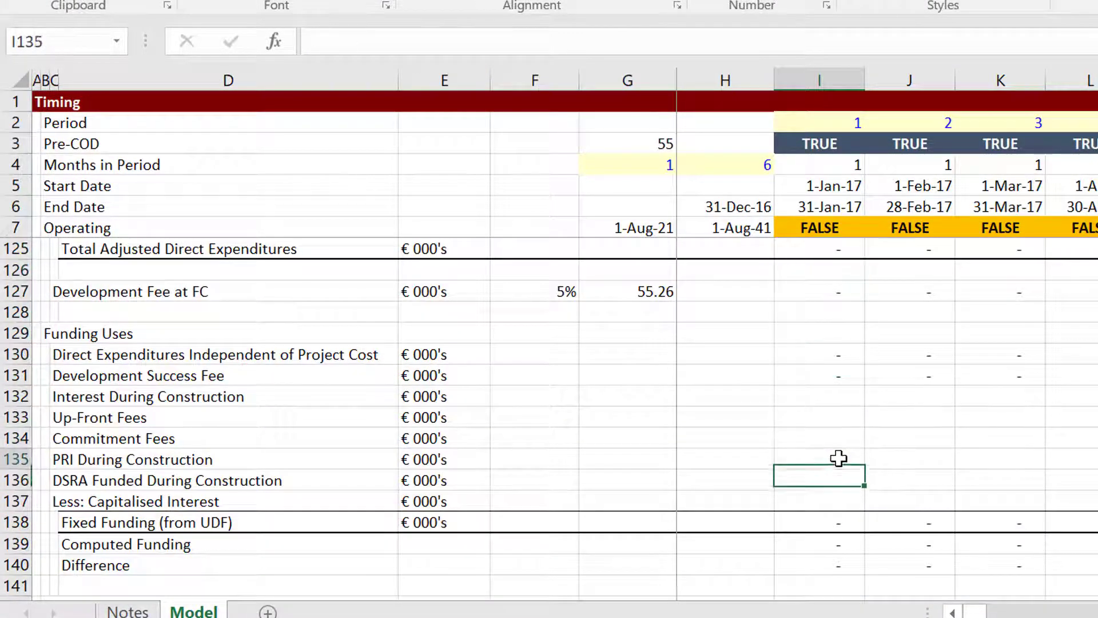
key(Up)
key(Up)
key(Up)
key(Up)
key(Up)
key(Up)
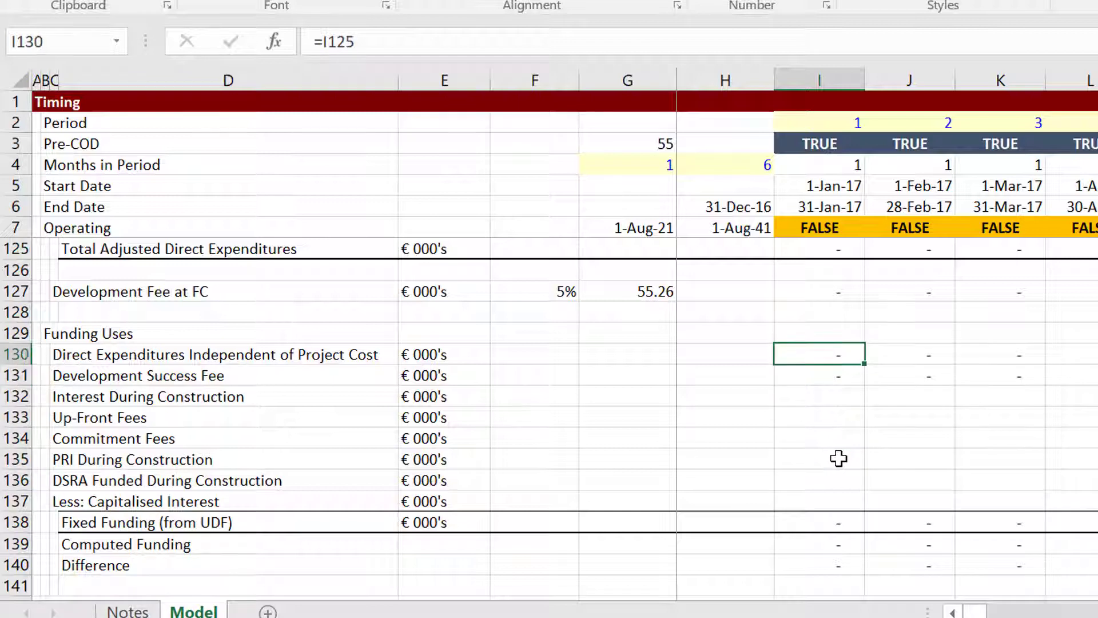
key(Up)
key(Up)
key(Up)
key(Up)
key(Up)
key(Up)
key(Up)
key(Up)
key(Up)
key(Up)
key(Up)
key(Up)
key(Up)
key(Up)
key(Up)
key(Up)
key(Up)
key(Up)
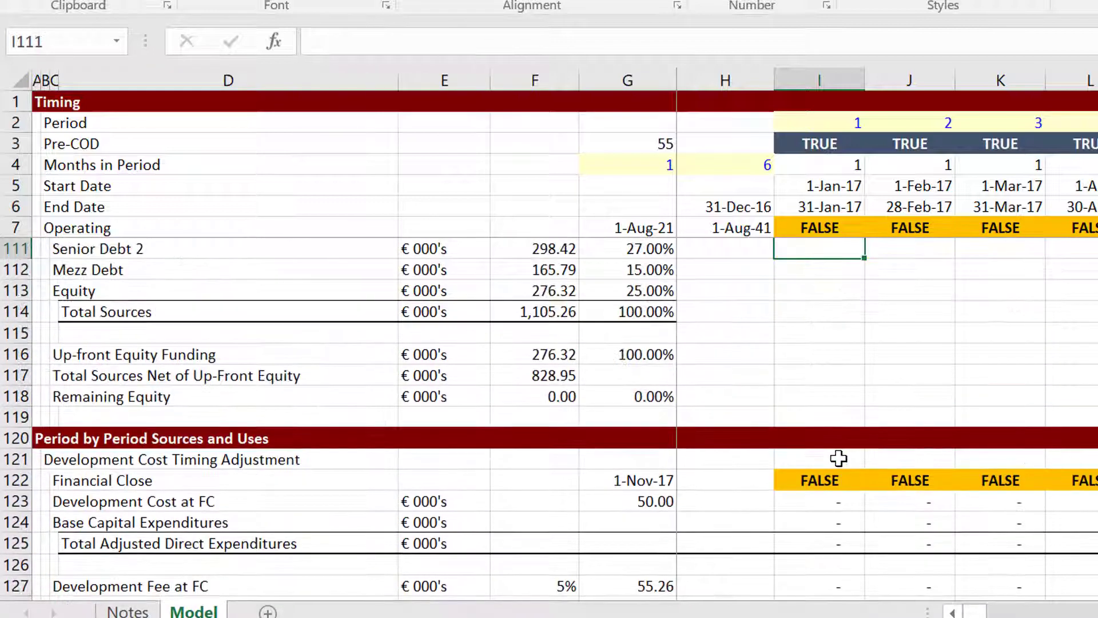
key(Up)
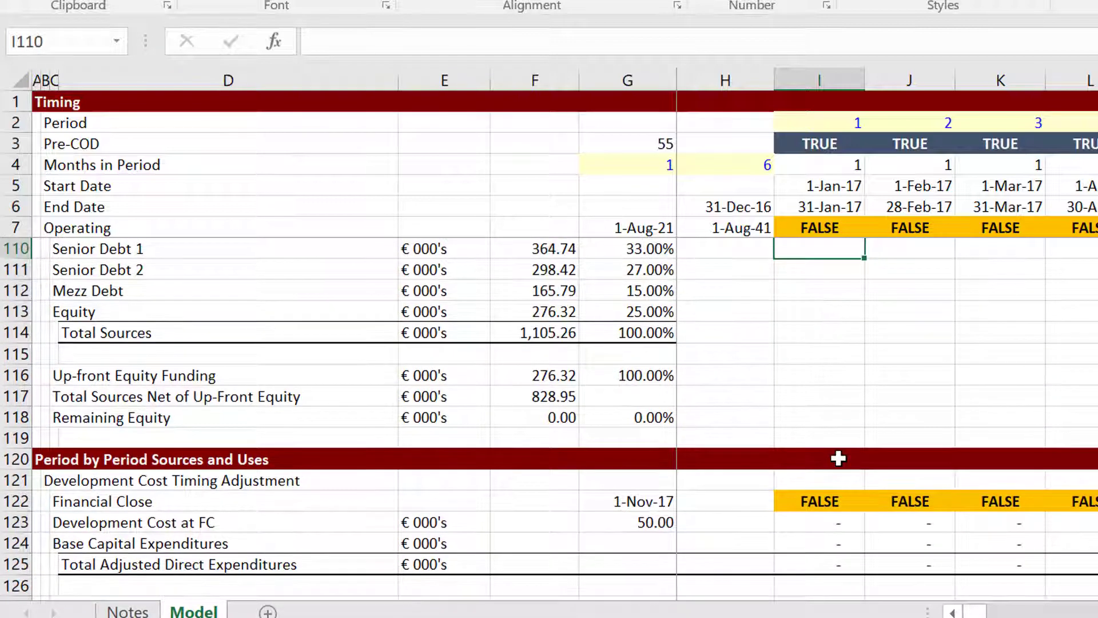
key(Down)
key(Down)
key(Down)
key(Down)
key(Down)
key(Down)
key(Down)
key(Down)
key(Down)
key(Down)
key(Down)
key(Down)
key(Down)
key(Down)
key(Down)
key(Down)
Review the Construction Switch, iterations, project cost and Total Equity Funding outputs in row 171's area.
key(Down)
key(Down)
key(Down)
key(Down)
key(Down)
key(Down)
key(Down)
key(Down)
key(Down)
key(Down)
key(Down)
key(Down)
key(Down)
key(Down)
key(Down)
key(Down)
key(Down)
key(Down)
key(Down)
key(Down)
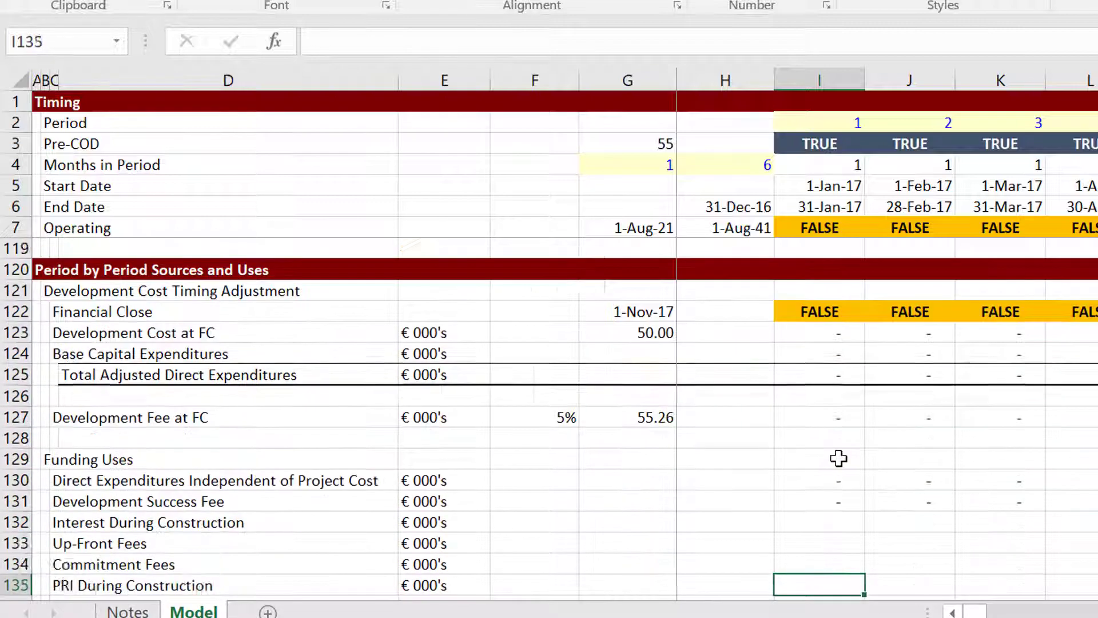
key(Down)
key(Down)
key(Down)
key(Down)
key(Down)
key(Down)
key(Down)
key(Down)
key(Down)
key(Down)
key(Down)
key(Down)
key(Down)
key(Down)
key(Down)
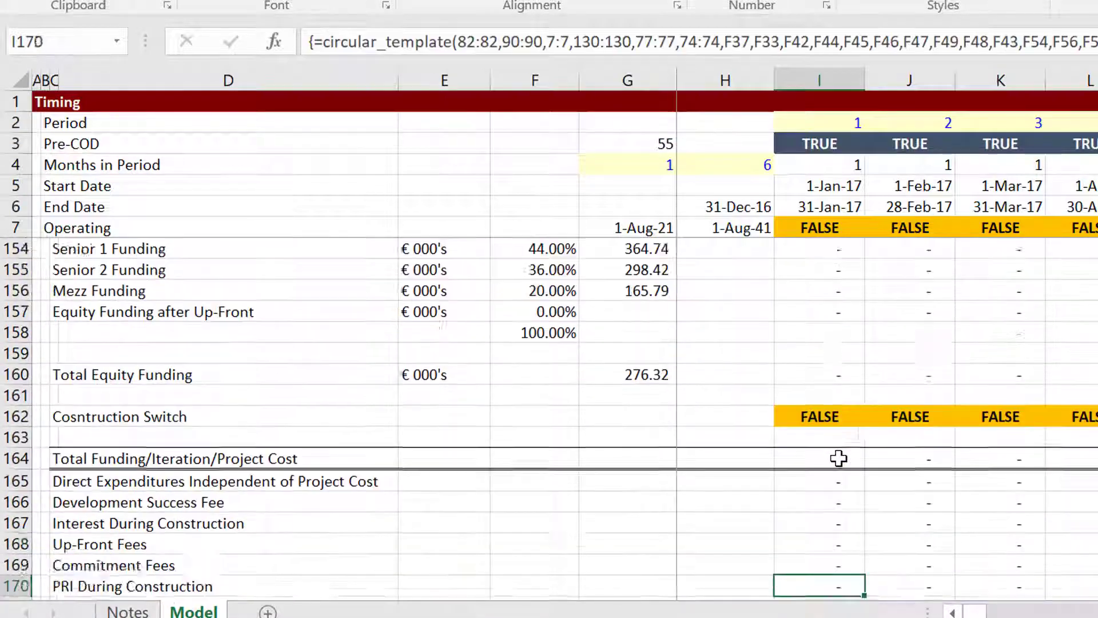
key(Down)
key(Down)
key(Down)
key(Down)
key(Down)
key(Down)
key(Down)
key(Down)
key(Down)
key(Down)
key(Down)
key(Down)
key(Down)
key(Down)
key(Down)
key(Down)
key(Down)
key(Down)
key(Down)
key(Down)
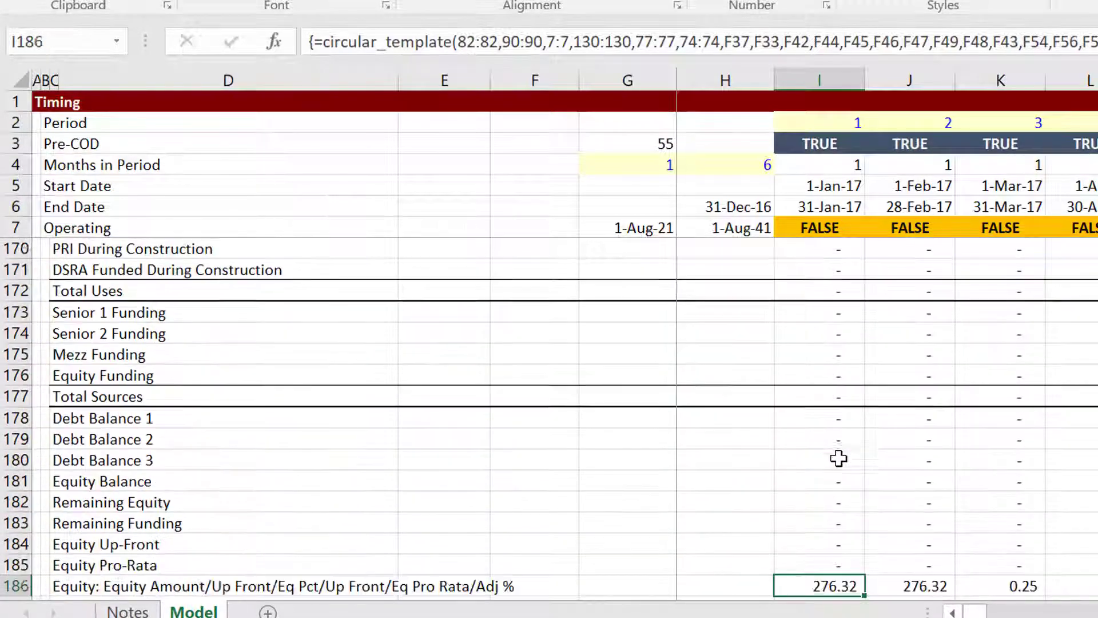
key(Up)
key(Up)
key(Up)
key(Up)
key(Up)
key(Up)
key(Up)
key(Up)
key(Up)
key(Up)
key(Up)
key(Up)
key(Up)
key(Up)
key(Up)
key(Up)
key(Up)
key(Up)
key(Up)
key(Up)
key(Up)
key(Up)
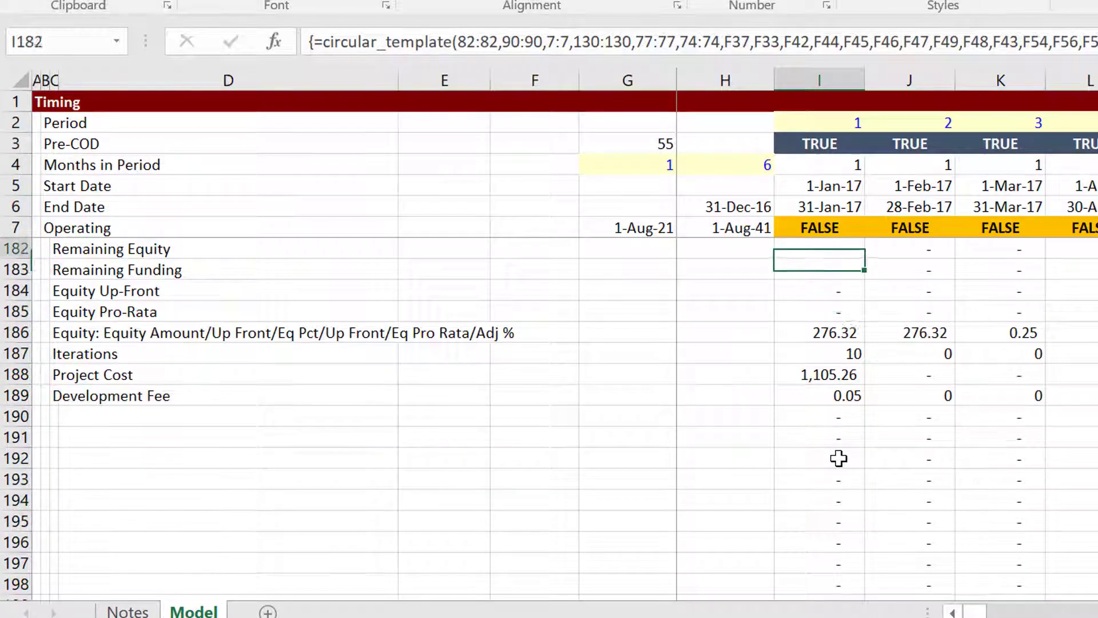
key(Down)
key(Down)
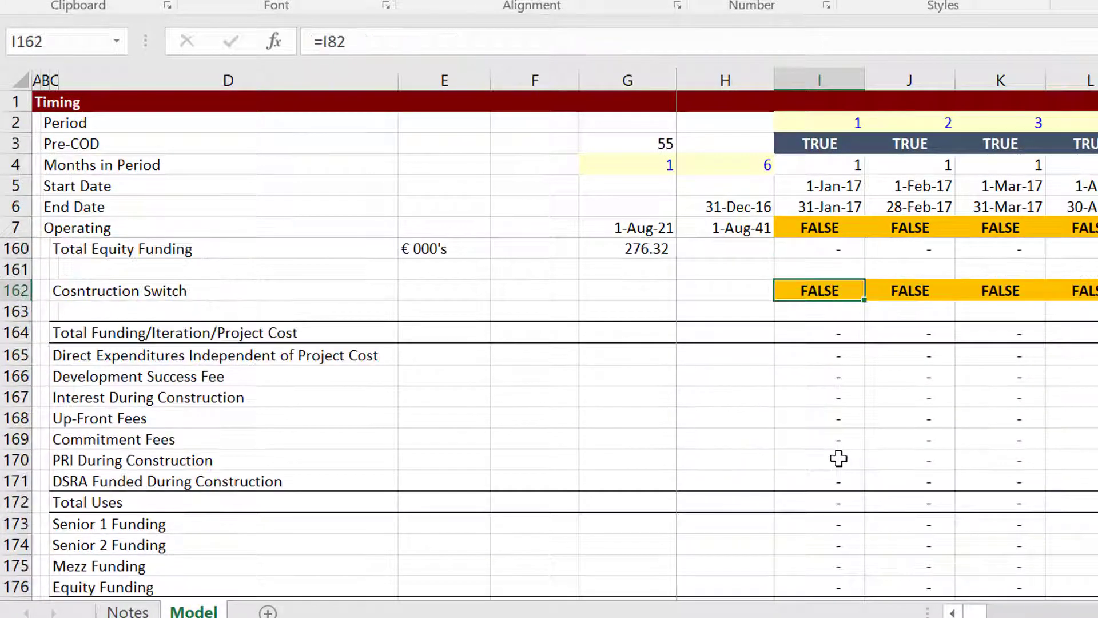
key(Up)
key(Up)
key(Up)
key(Up)
key(Down)
key(Down)
key(Down)
key(Down)
key(Down)
key(Down)
key(Down)
key(Down)
key(Down)
key(Down)
key(Down)
key(Down)
key(Down)
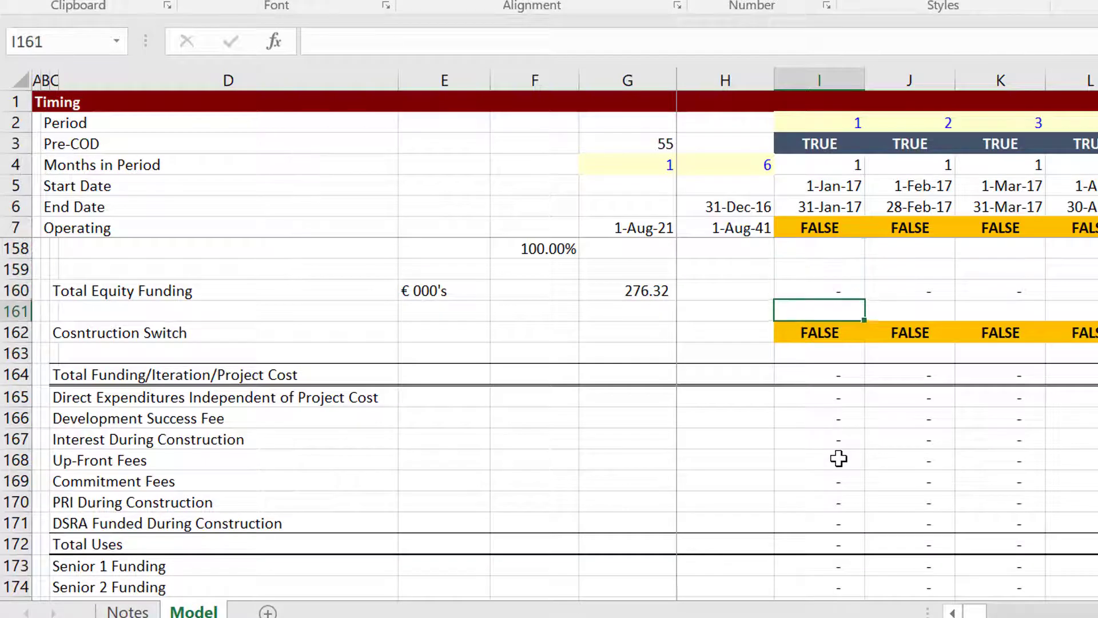
key(Right)
key(Right)
key(Right)
key(Right)
key(Right)
key(Right)
key(Right)
key(Right)
key(Right)
key(Right)
key(Right)
key(Right)
key(Right)
key(Right)
key(Right)
key(Right)
key(Right)
key(Right)
key(Right)
key(Right)
key(Right)
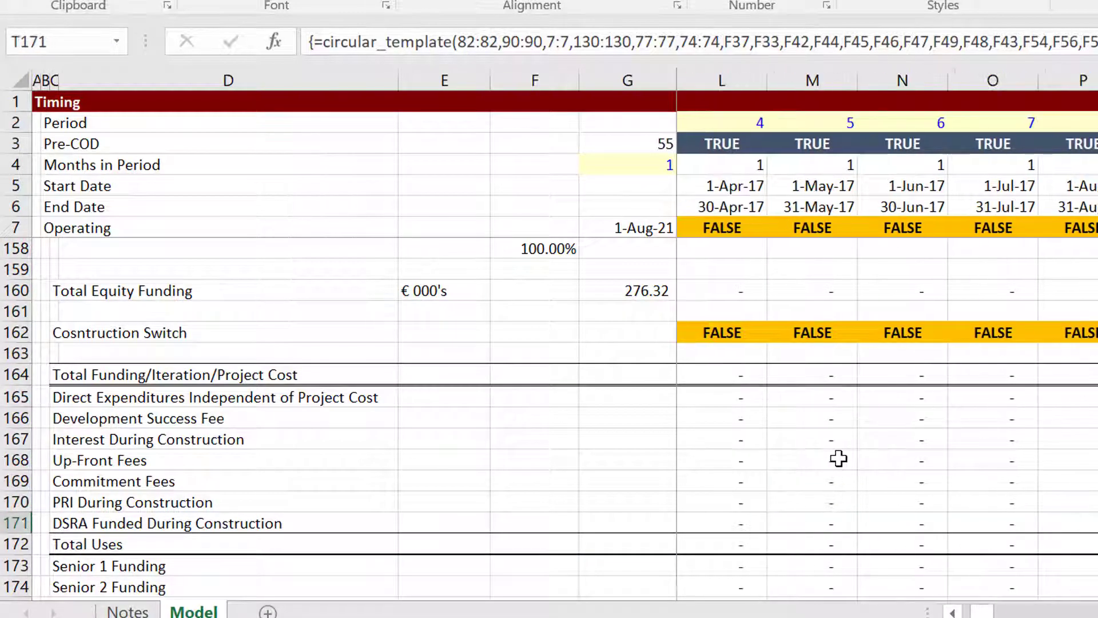
key(Left)
key(Left)
key(Left)
key(Left)
key(Left)
key(Left)
key(Left)
key(Left)
key(Left)
key(Left)
key(Left)
key(Left)
key(Left)
key(Left)
key(Left)
key(Left)
key(Left)
key(Left)
key(Left)
key(Left)
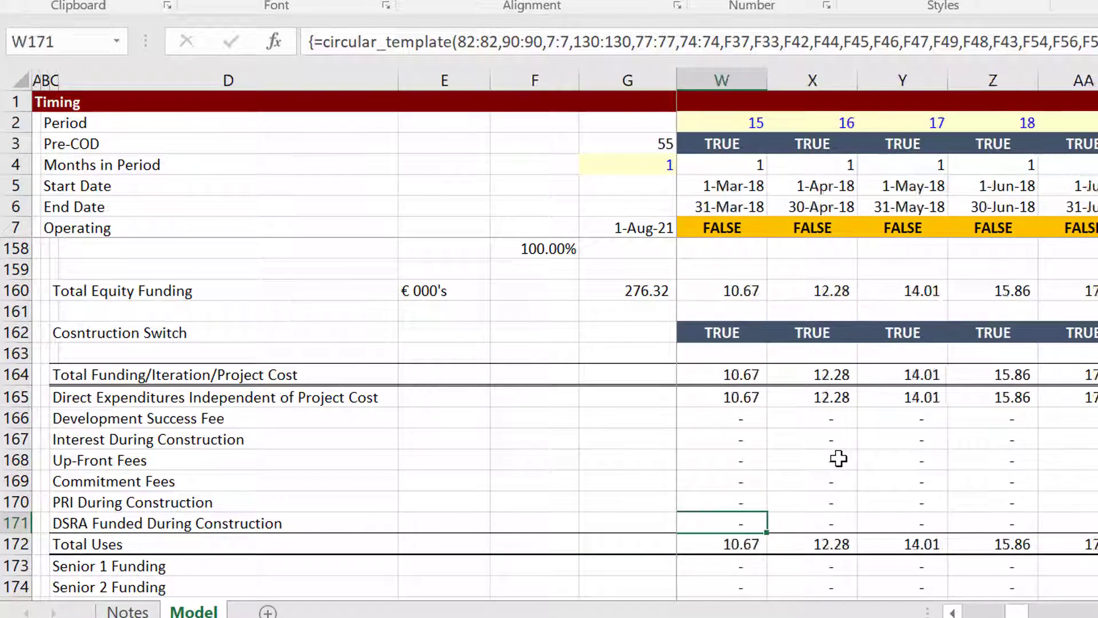
key(Left)
key(Left)
key(Left)
key(Left)
key(Left)
key(Left)
key(Left)
key(Left)
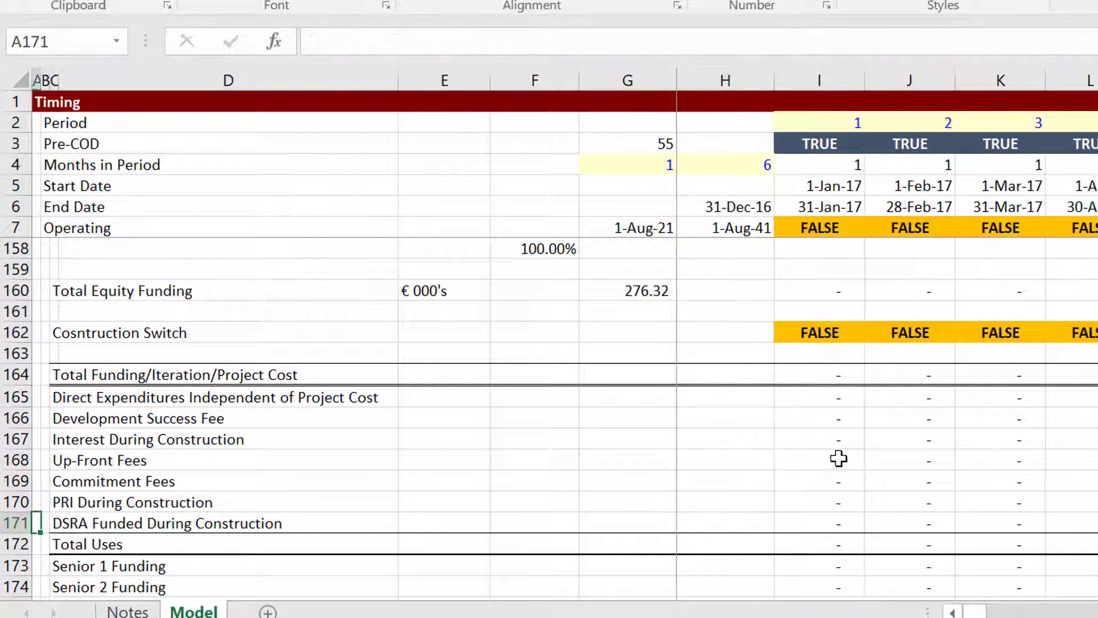
Trace Total Uses across periods: period 21's 21.89 equity-funded, debt funding from period 23.
key(Down)
key(Right)
key(Right)
key(Right)
key(Right)
key(Right)
key(Right)
key(Right)
key(Right)
key(Right)
key(Right)
key(Right)
key(Right)
key(Right)
key(Right)
key(Right)
key(Right)
key(Right)
key(Right)
key(Right)
key(Right)
key(Right)
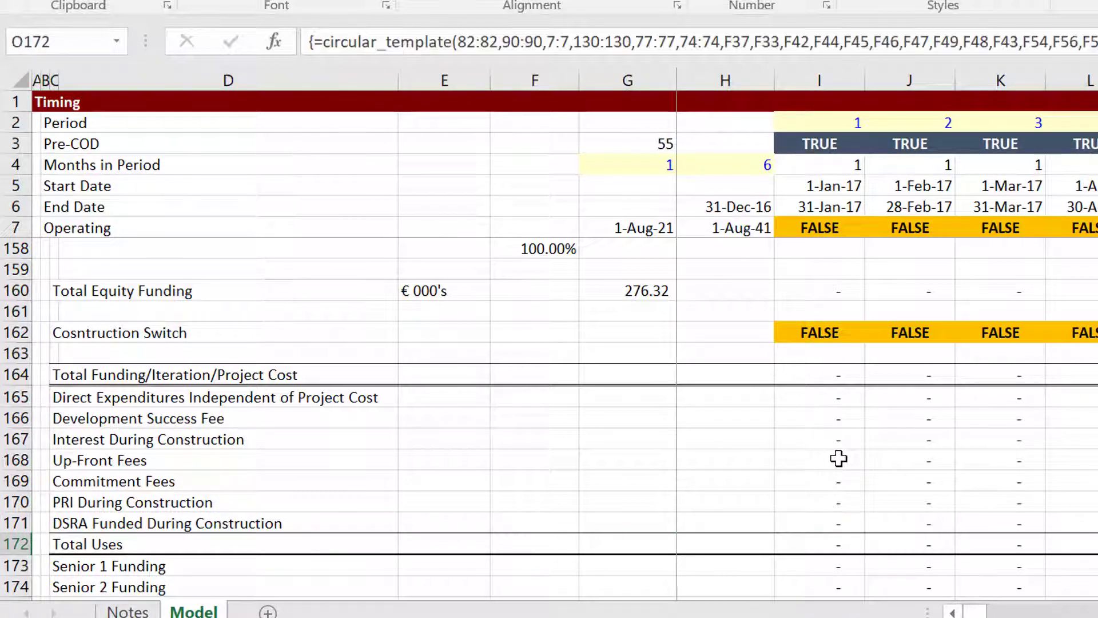
key(Down)
key(Down)
key(Down)
key(Down)
key(Down)
key(Down)
key(Down)
key(Down)
key(Down)
key(Down)
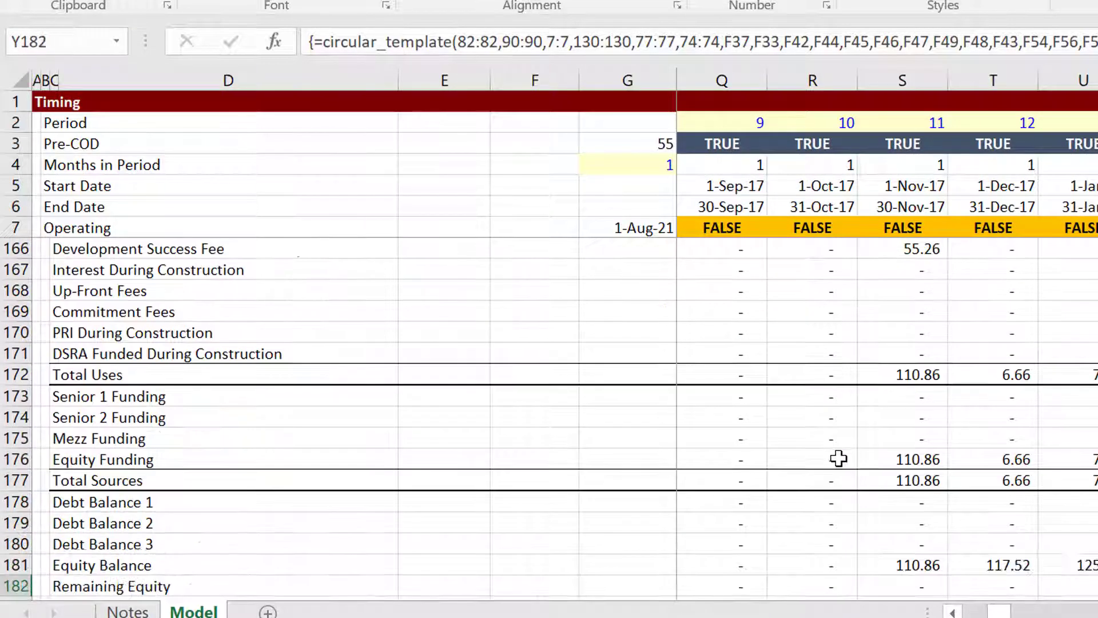
key(Up)
key(Up)
key(Up)
key(Up)
key(Up)
key(Up)
key(Up)
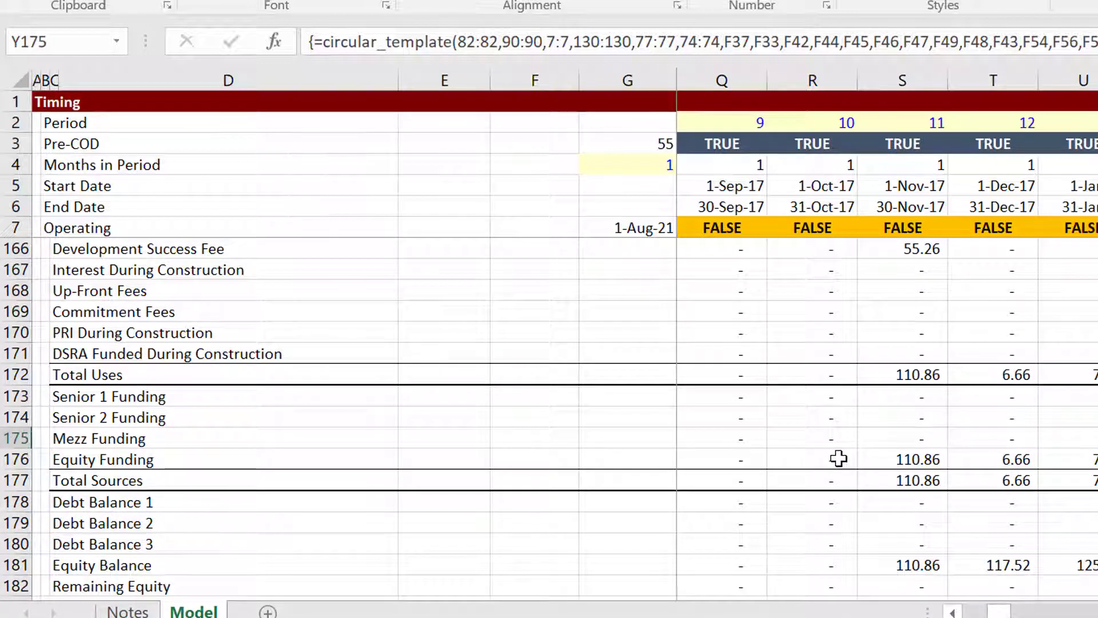
key(Up)
key(Up)
key(Up)
key(Right)
key(Right)
key(Right)
key(Right)
key(Right)
key(Right)
key(Right)
key(Right)
key(Right)
key(Right)
key(Right)
key(Right)
key(Right)
key(Right)
key(Right)
key(Right)
key(Right)
key(Right)
key(Right)
key(Right)
key(Right)
key(Right)
key(Right)
key(Right)
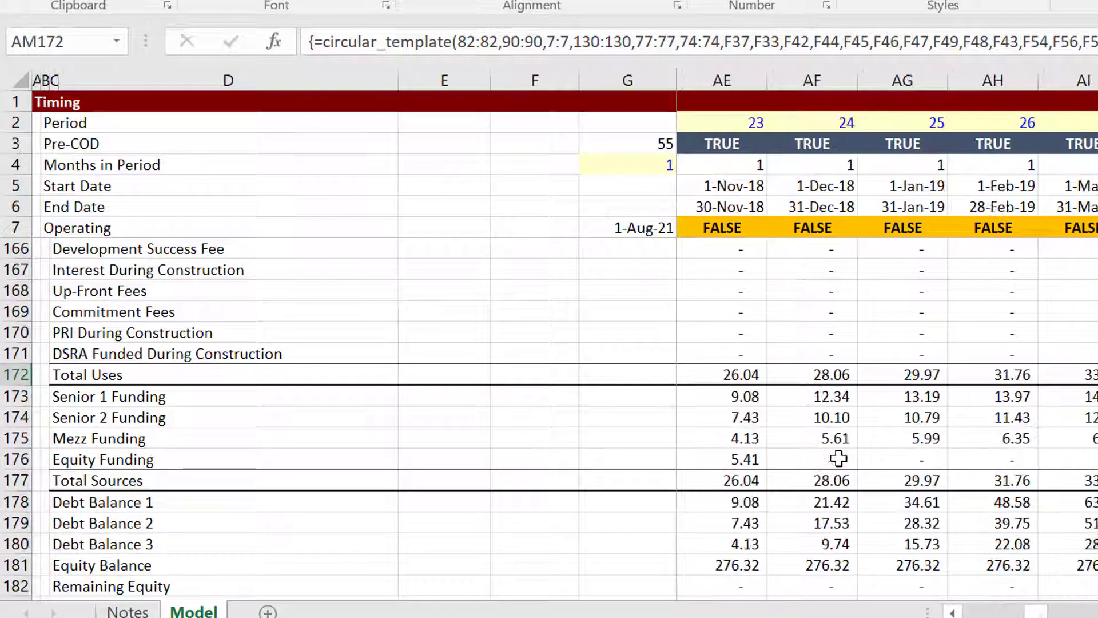
key(Right)
key(Right)
key(Right)
key(Right)
key(Right)
key(Right)
key(Right)
key(Right)
key(Right)
key(Right)
key(Right)
key(Right)
key(Right)
key(Right)
key(Right)
key(Right)
key(Right)
key(Right)
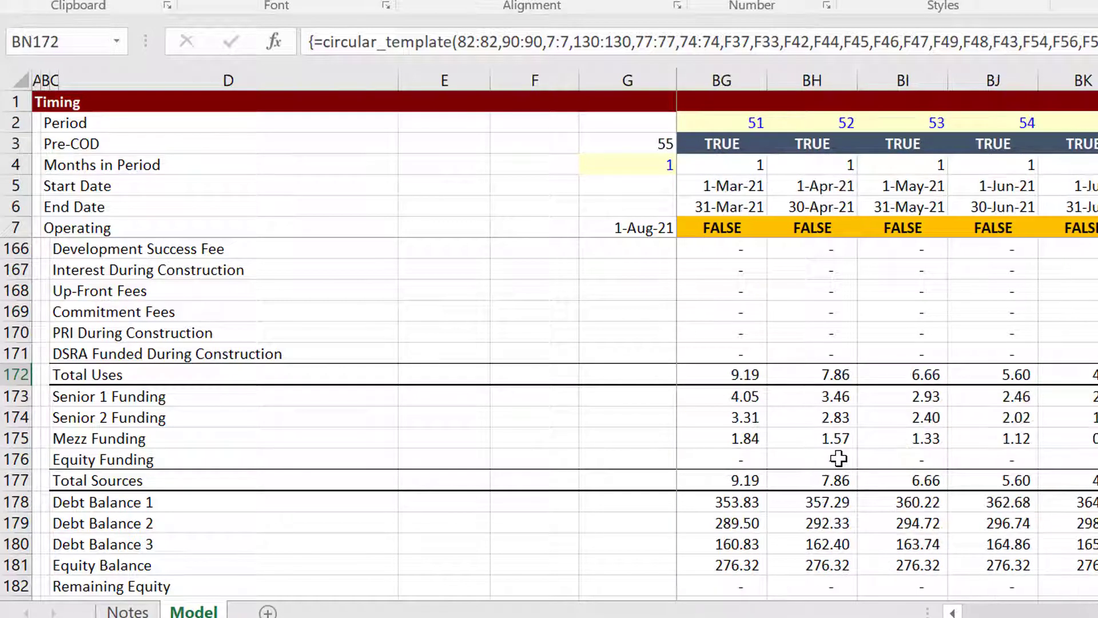
key(Left)
key(Left)
key(Left)
key(Left)
key(Left)
key(Left)
key(Left)
key(Left)
key(Left)
key(Left)
key(Left)
key(Left)
key(Left)
key(Left)
key(Left)
key(Left)
key(Left)
key(Left)
key(Left)
key(Left)
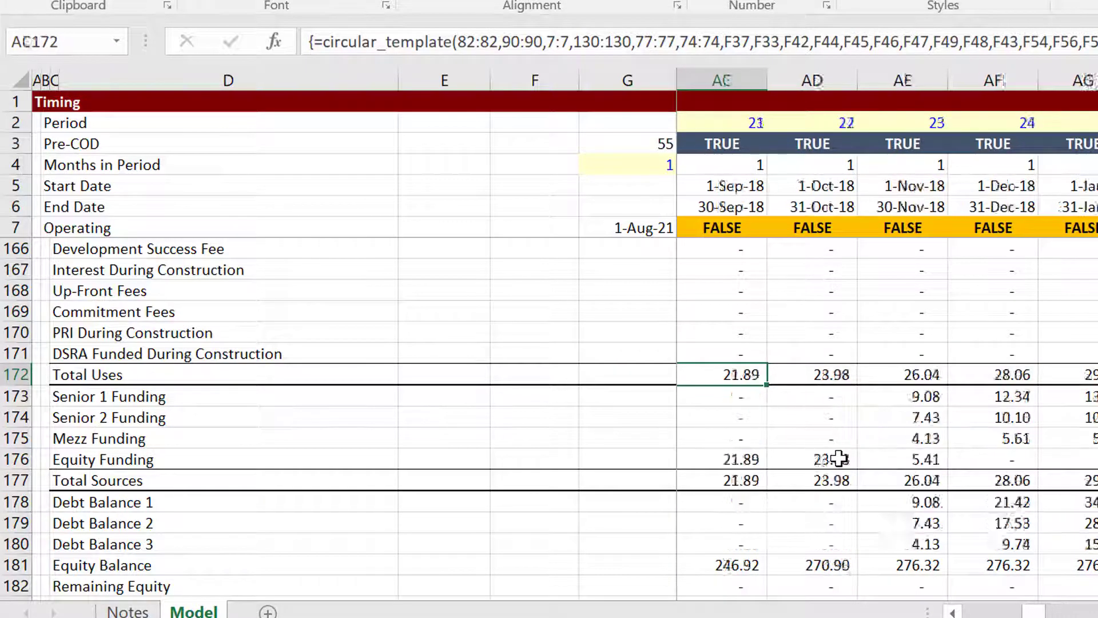
key(Left)
key(Left)
key(Left)
key(Left)
key(Left)
key(Left)
key(Left)
key(Left)
key(Left)
key(Left)
key(Left)
key(Left)
key(Left)
key(Left)
key(Left)
key(Left)
key(Left)
key(Left)
key(Left)
key(Left)
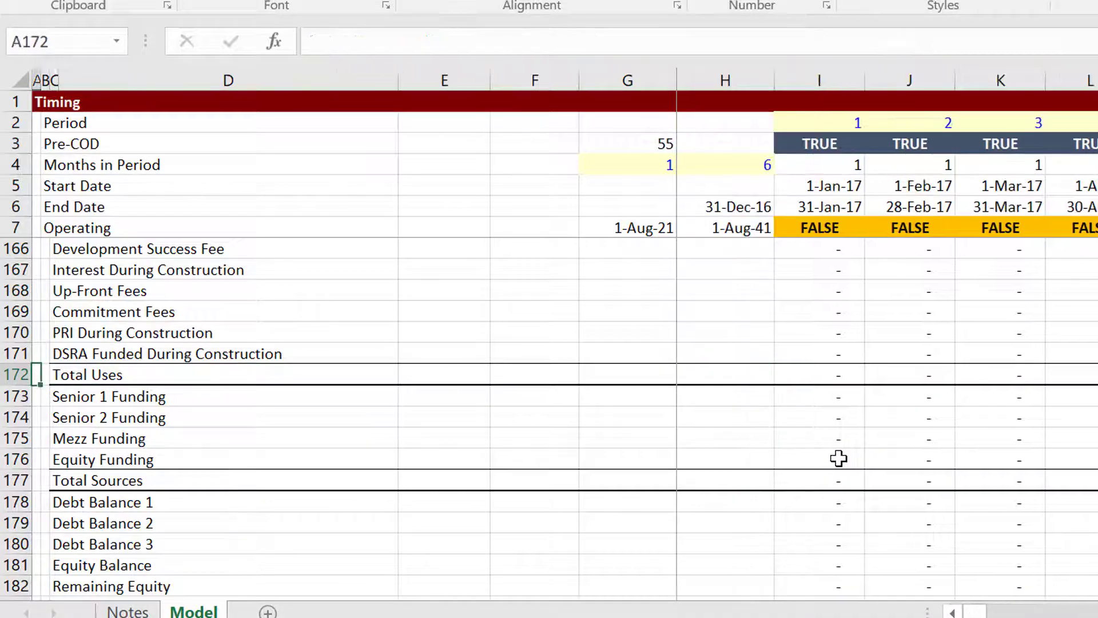
Enter 0 for Up-Front Equity Percent in F37, with Senior 1, Senior 2 and Mezz at 33%, 27%, 15%.
key(Up)
key(Up)
key(Up)
key(Up)
key(Up)
key(Up)
key(Up)
key(Up)
key(Up)
key(Up)
key(Up)
key(Up)
key(Up)
key(Up)
key(Up)
key(Up)
key(Up)
key(Up)
key(Up)
key(Up)
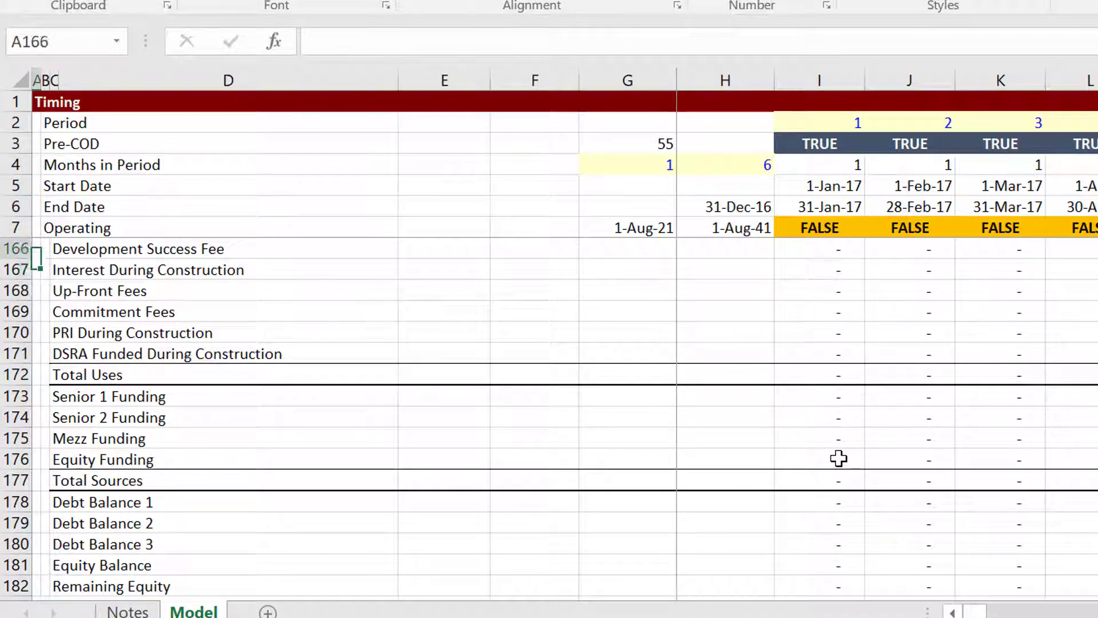
key(Up)
key(Up)
key(Up)
key(Up)
key(Up)
key(Up)
key(Up)
key(Up)
key(Up)
key(Up)
key(Up)
key(Up)
key(Up)
key(Up)
key(Up)
key(Up)
key(Up)
key(Up)
key(Up)
key(Up)
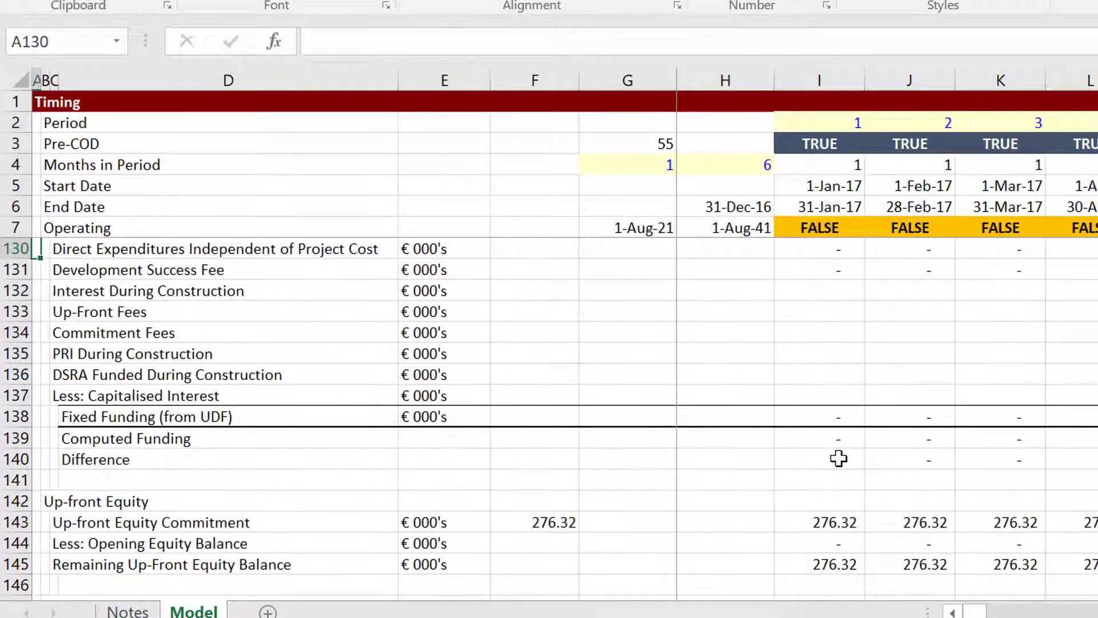
key(Up)
key(Up)
key(Up)
key(Up)
key(Up)
key(Up)
key(Up)
key(Up)
key(Up)
key(Up)
key(Up)
key(Up)
key(Up)
key(Up)
key(Up)
key(Up)
key(Up)
key(Up)
key(Up)
key(Up)
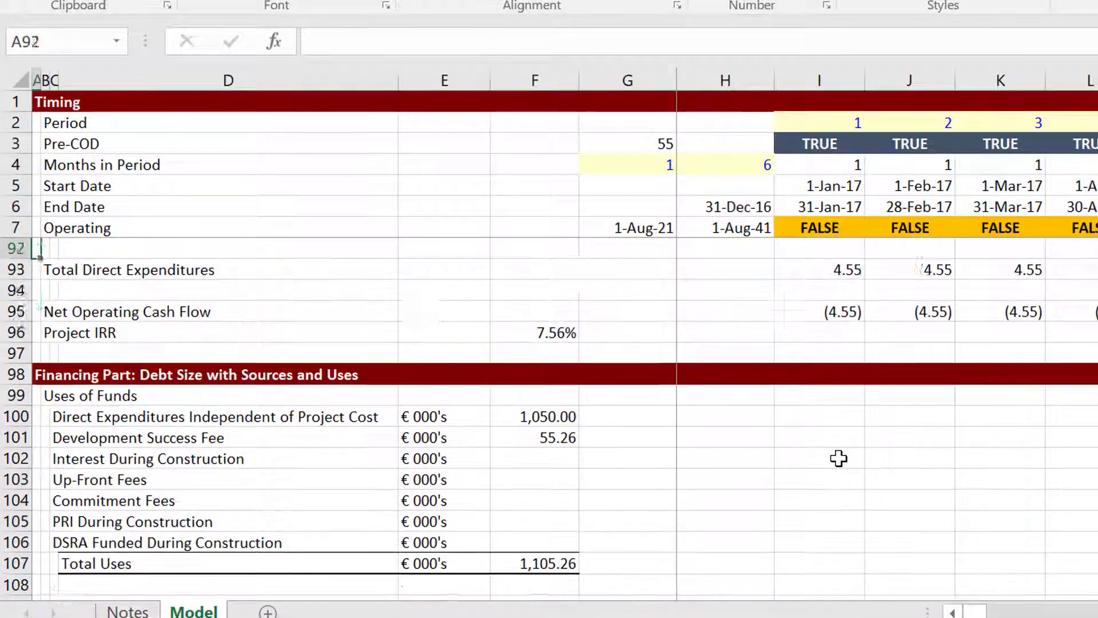
key(Up)
key(Up)
key(Up)
key(Up)
key(Up)
key(Up)
key(Up)
key(Up)
key(Up)
key(Up)
key(Up)
key(Up)
key(Up)
key(Up)
key(Up)
key(Up)
key(Up)
key(Up)
key(Up)
key(Up)
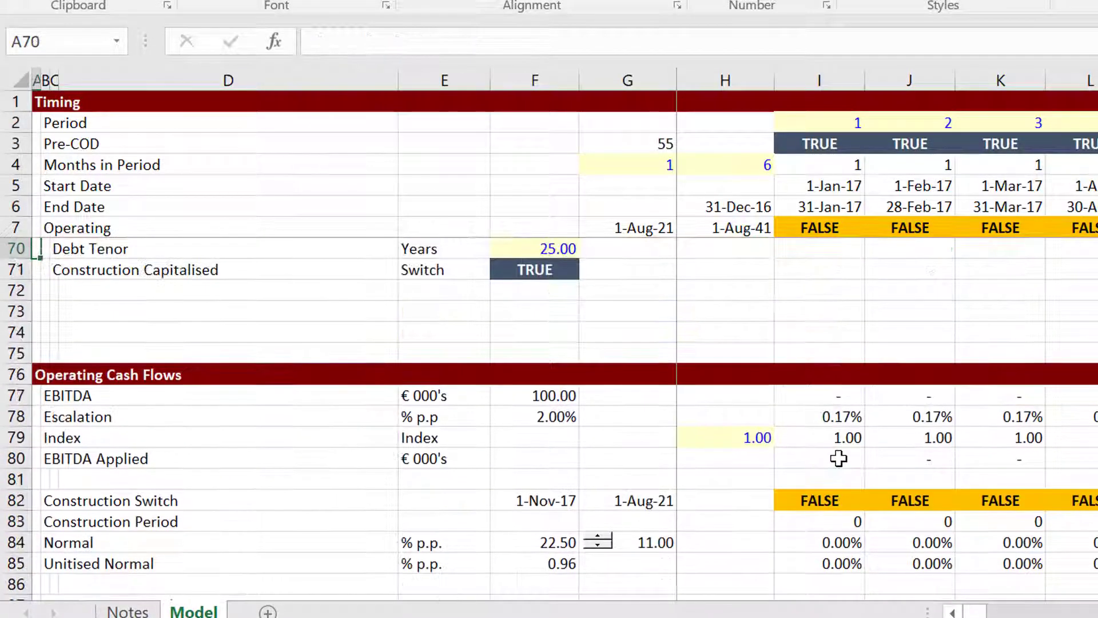
key(Up)
key(Up)
key(Up)
key(Up)
key(Up)
key(Up)
key(Up)
key(Up)
key(Up)
key(Up)
key(Up)
key(Up)
key(Up)
key(Up)
key(Up)
key(Up)
key(Up)
key(Up)
key(Up)
key(Up)
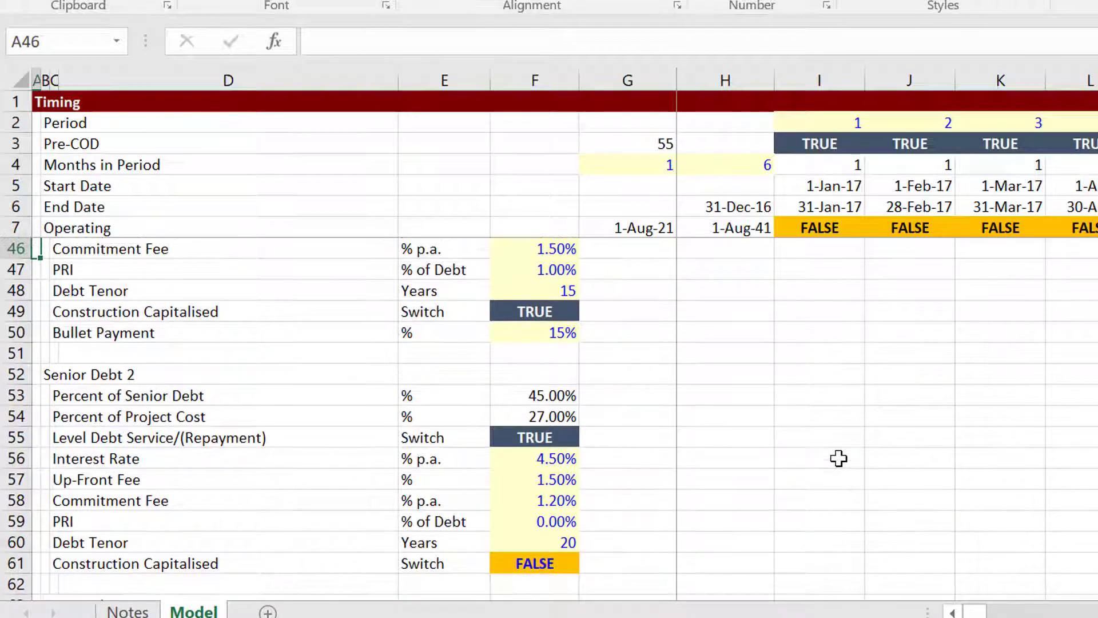
key(Down)
key(Down)
key(Down)
key(Down)
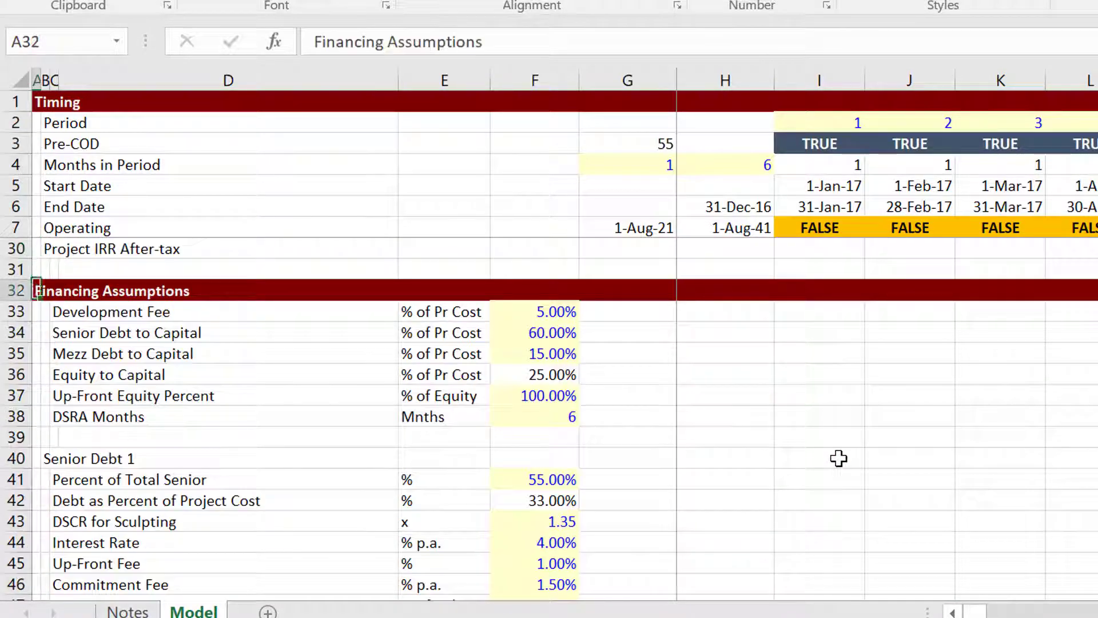
key(Right)
key(Right)
key(Right)
key(Right)
key(Right)
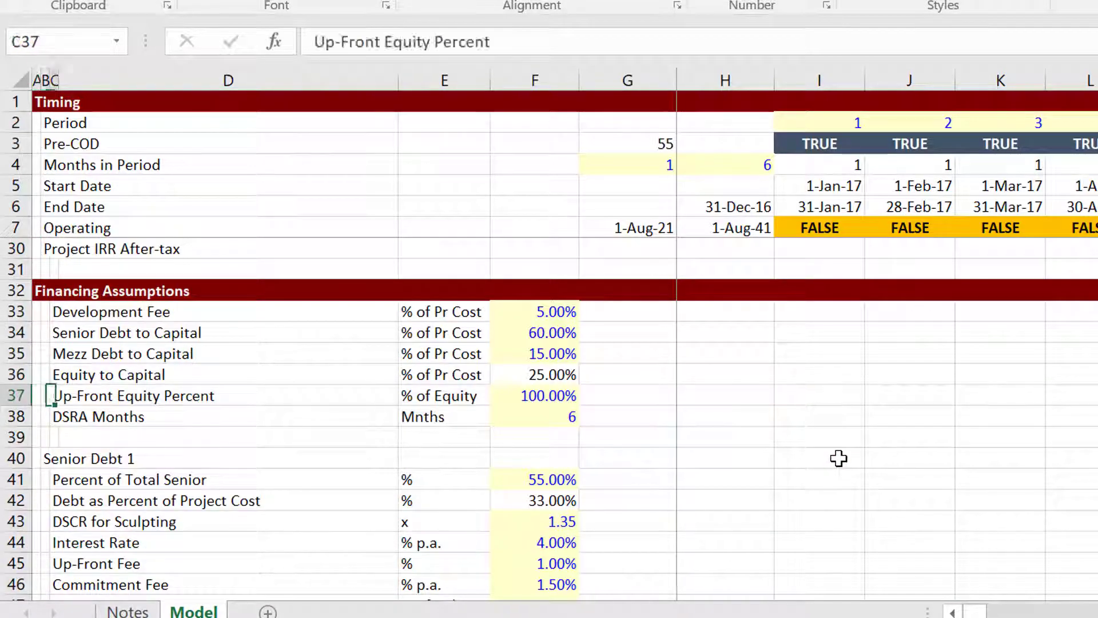
text(0)
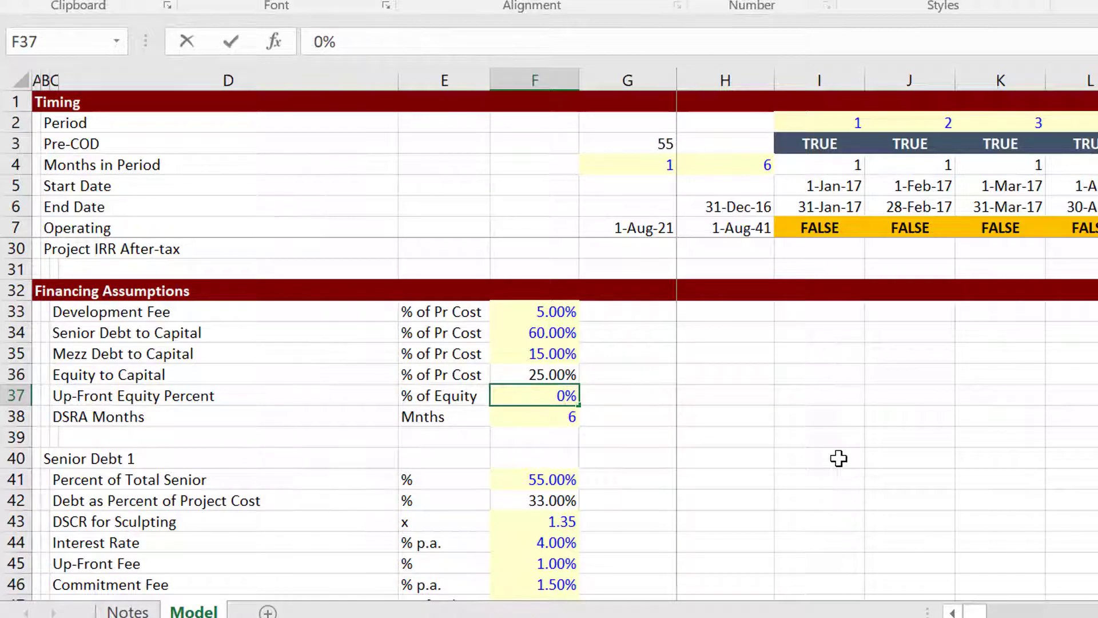
key(Down)
key(Down)
Move down to the period-by-period funding rows to see the effect of 0% equity.
key(Down)
key(Down)
key(Down)
key(Down)
key(Down)
key(Down)
key(Down)
key(Down)
key(Down)
key(Down)
key(Down)
key(Down)
key(Down)
key(Down)
key(Down)
key(Down)
key(Down)
key(Down)
key(Down)
key(Down)
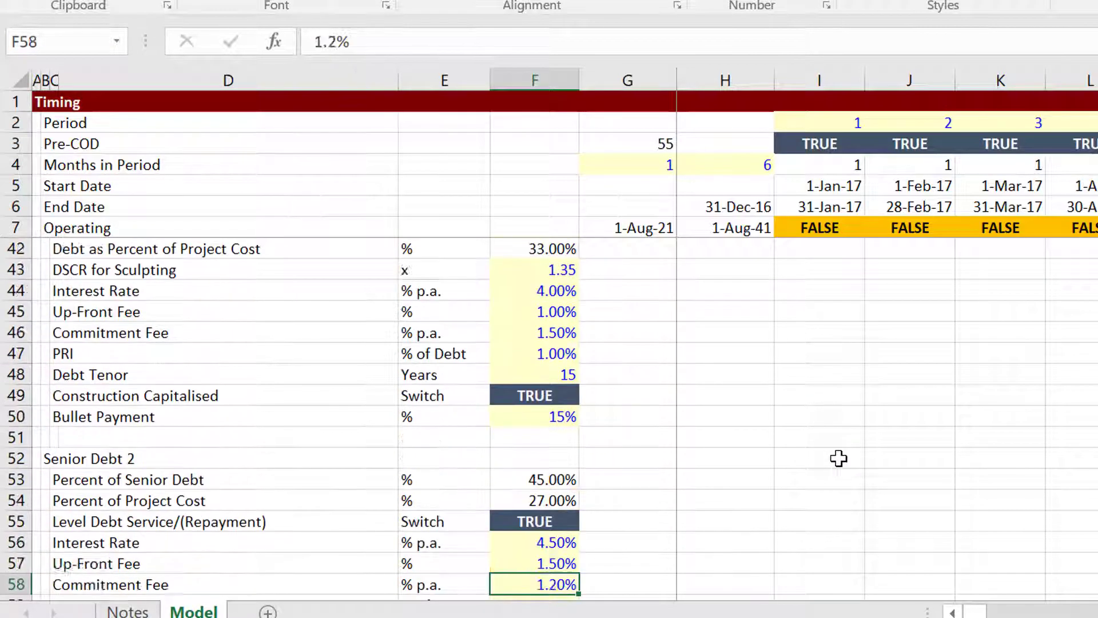
key(Down)
key(Down)
key(Down)
key(Down)
key(Down)
key(Down)
key(Down)
key(Down)
key(Down)
key(Down)
key(Down)
key(Down)
key(Down)
key(Down)
key(Down)
key(Down)
key(Down)
key(Down)
key(Down)
key(Down)
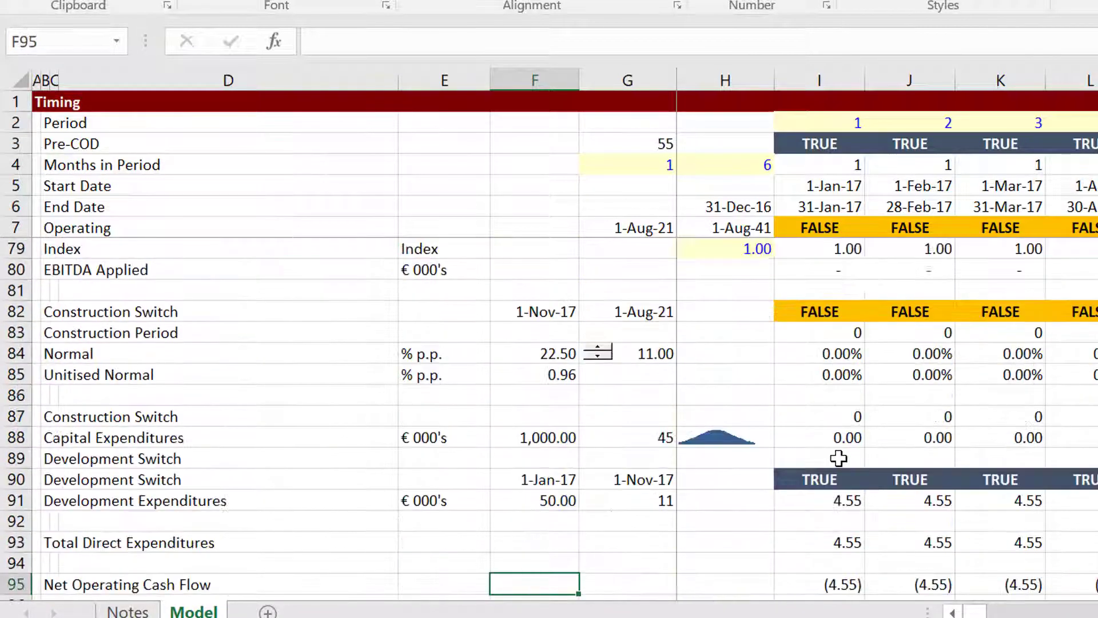
key(Down)
key(Down)
key(Down)
key(Down)
key(Down)
key(Down)
key(Down)
key(Down)
key(Down)
key(Down)
key(Down)
key(Down)
key(Down)
key(Down)
key(Down)
key(Down)
key(Down)
key(Down)
key(Down)
key(Down)
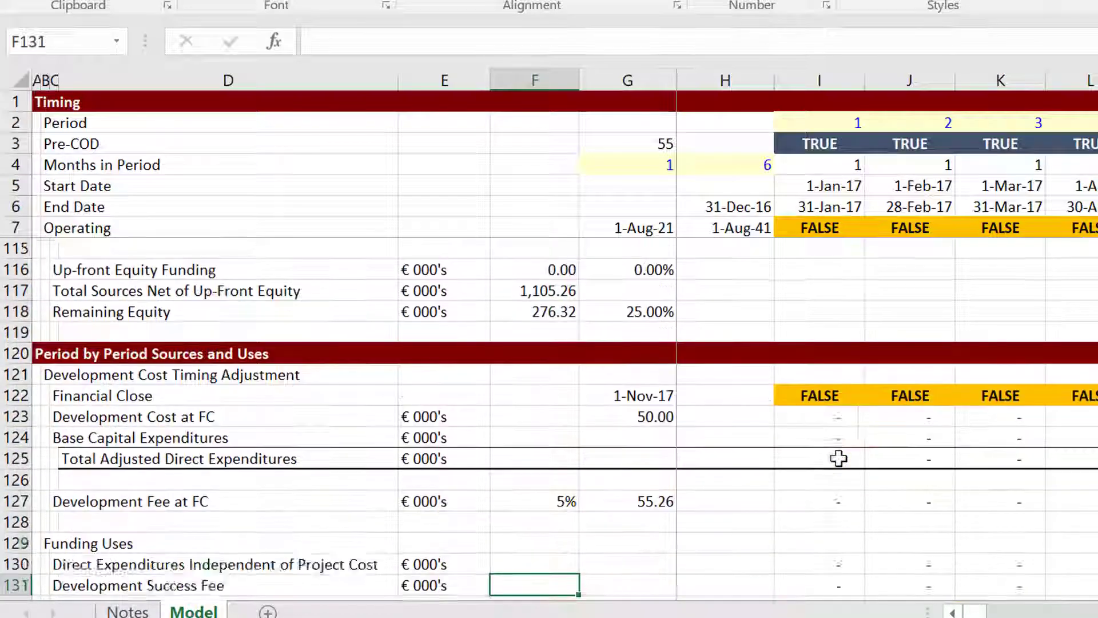
key(Down)
key(Down)
key(Down)
key(Down)
key(Down)
key(Down)
key(Down)
key(Down)
key(Down)
key(Down)
key(Down)
key(Down)
key(Down)
key(Down)
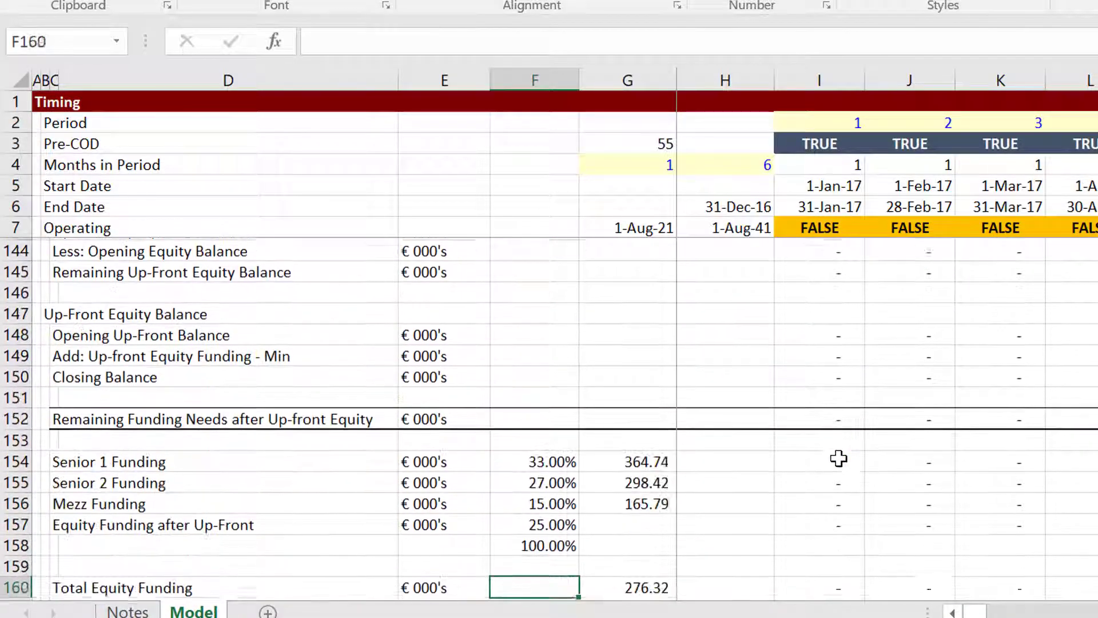
key(Down)
key(Down)
key(Down)
key(Down)
key(Down)
key(Down)
key(Down)
key(Down)
key(Down)
key(Down)
key(Down)
key(Down)
key(Down)
key(Down)
key(Down)
key(Down)
key(Down)
key(Down)
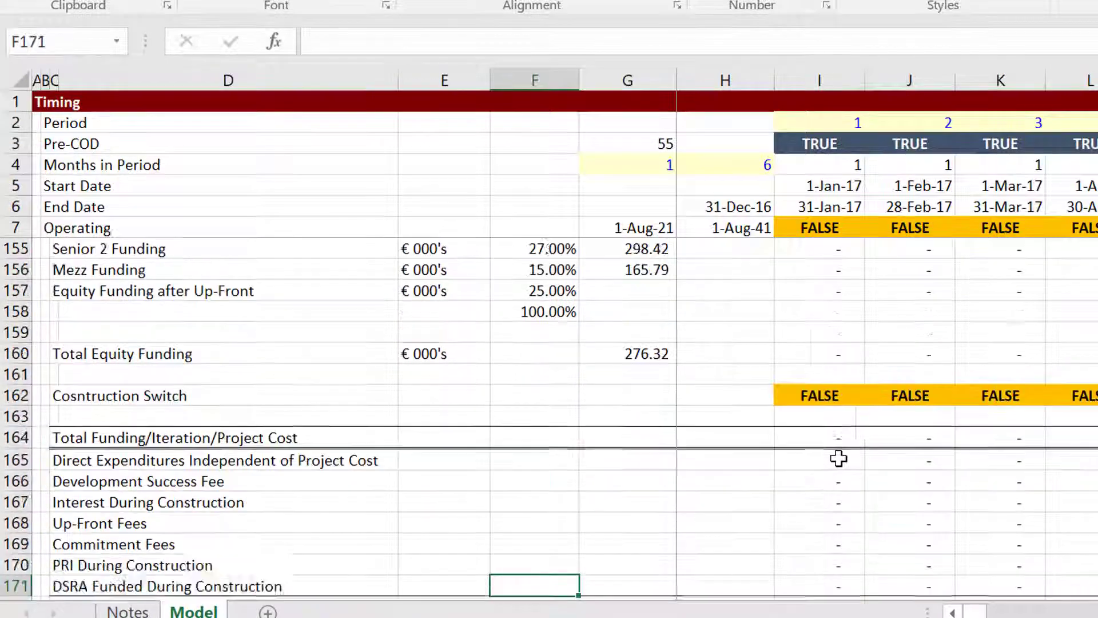
Scan the later periods' debt balances, total funding and funding-use rows.
key(Right)
key(Right)
key(Right)
key(Right)
key(Right)
key(Right)
key(Right)
key(Right)
key(Right)
key(Right)
key(Right)
key(Right)
key(Right)
key(Right)
key(Right)
key(Right)
key(Right)
key(Right)
key(Right)
key(Right)
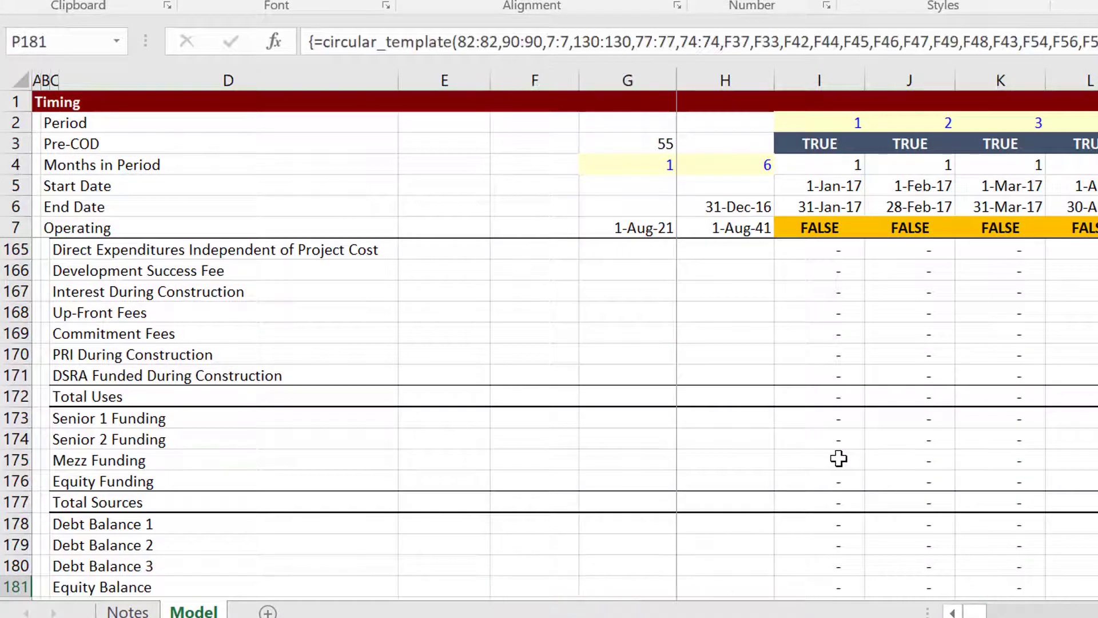
key(Down)
key(Down)
key(Down)
key(Up)
key(Up)
key(Up)
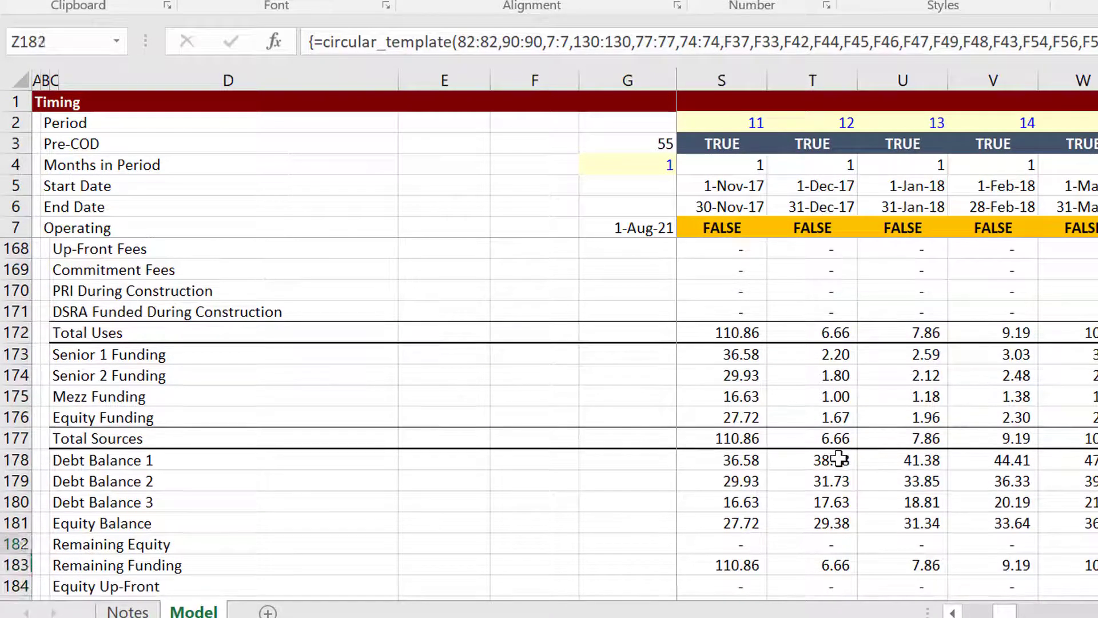
key(Left)
key(Left)
key(Left)
key(Left)
key(Left)
key(Up)
key(Up)
key(Up)
key(Up)
key(Up)
key(Up)
key(Up)
key(Up)
key(Up)
key(Up)
key(Up)
key(Up)
key(Up)
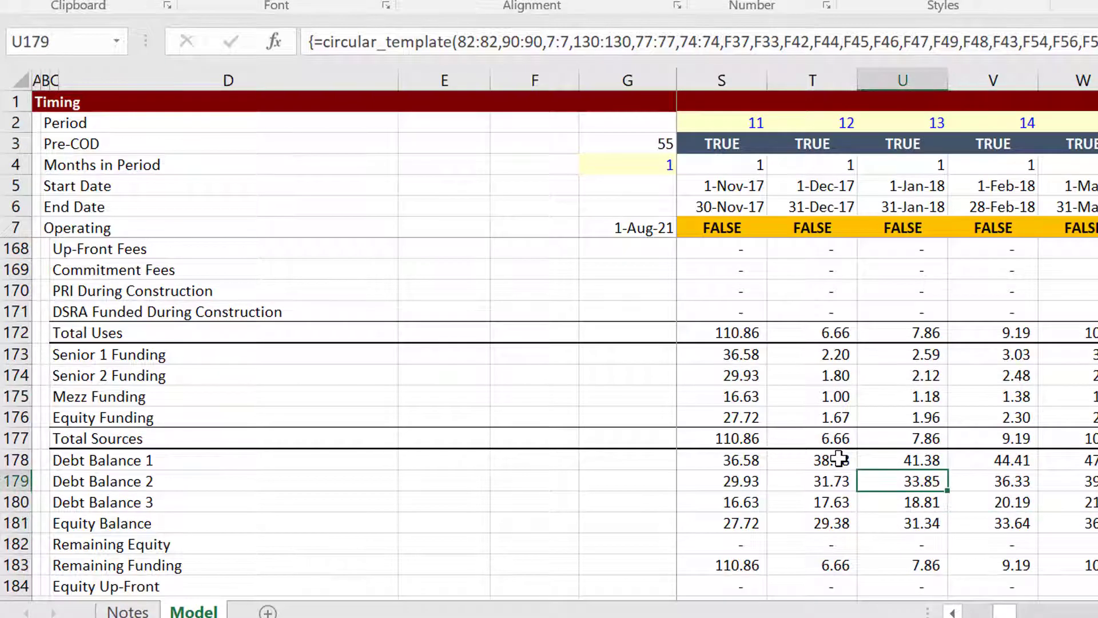
key(Up)
key(Up)
key(Up)
key(Up)
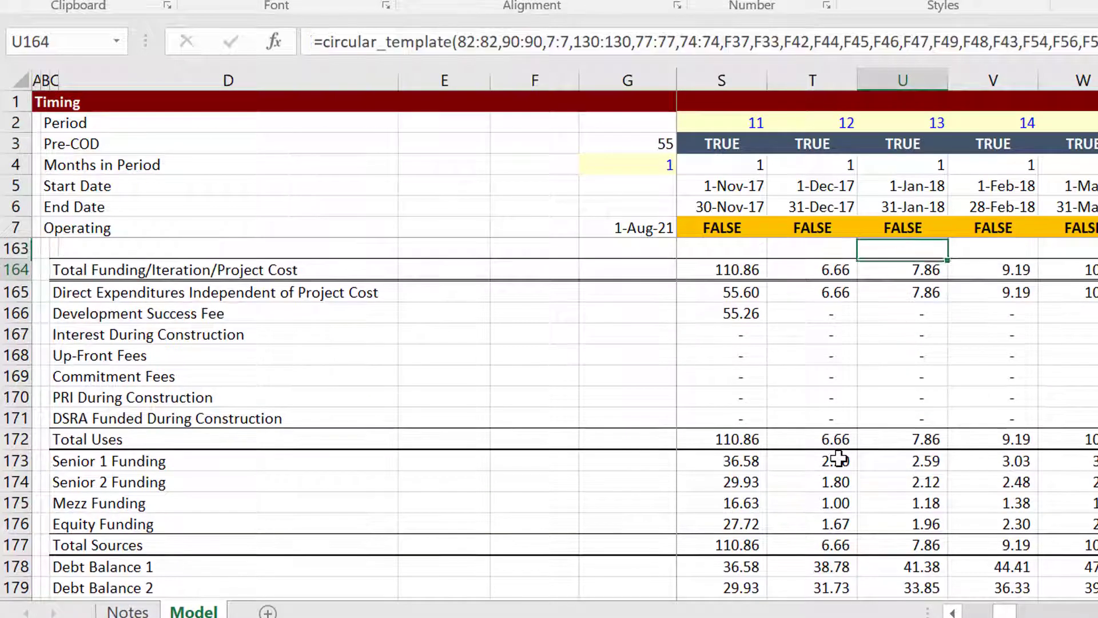
key(Down)
key(Down)
key(Down)
key(Down)
key(Down)
key(Down)
key(Down)
key(Down)
key(Down)
key(Down)
key(Down)
key(Down)
Check the Equity Funding row across periods, starting from the first month's 27.72.
key(Left)
key(Left)
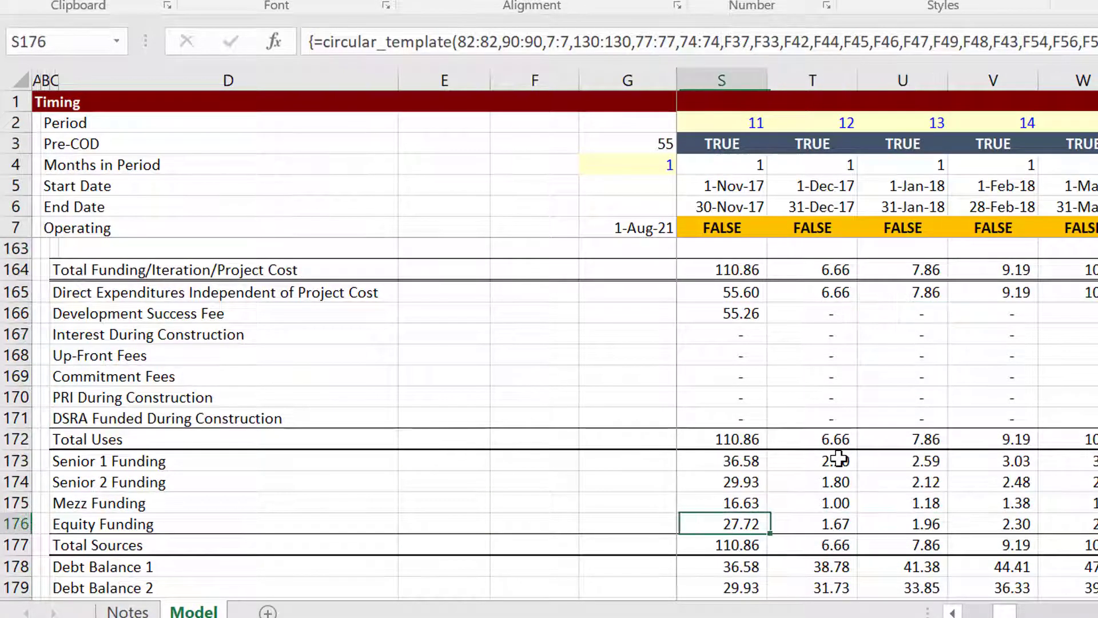
key(Left)
key(Left)
key(Right)
key(Right)
key(Right)
key(Right)
key(Right)
key(Right)
key(Right)
key(Right)
key(Right)
key(Right)
key(Right)
key(Right)
key(Right)
key(Right)
key(Right)
key(Right)
key(Right)
key(Right)
key(Right)
key(Right)
key(Right)
key(Right)
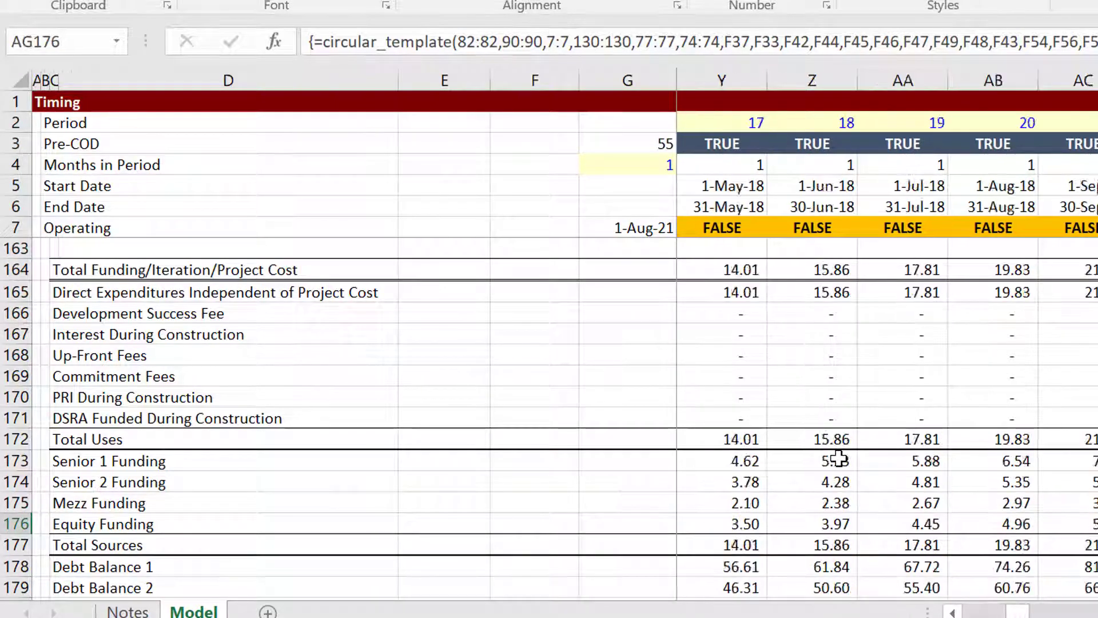
key(Right)
key(Right)
key(Right)
key(Right)
key(Right)
key(Right)
key(Right)
key(Right)
key(Right)
key(Right)
key(Right)
key(Right)
key(Right)
key(Right)
key(Right)
key(Right)
key(Right)
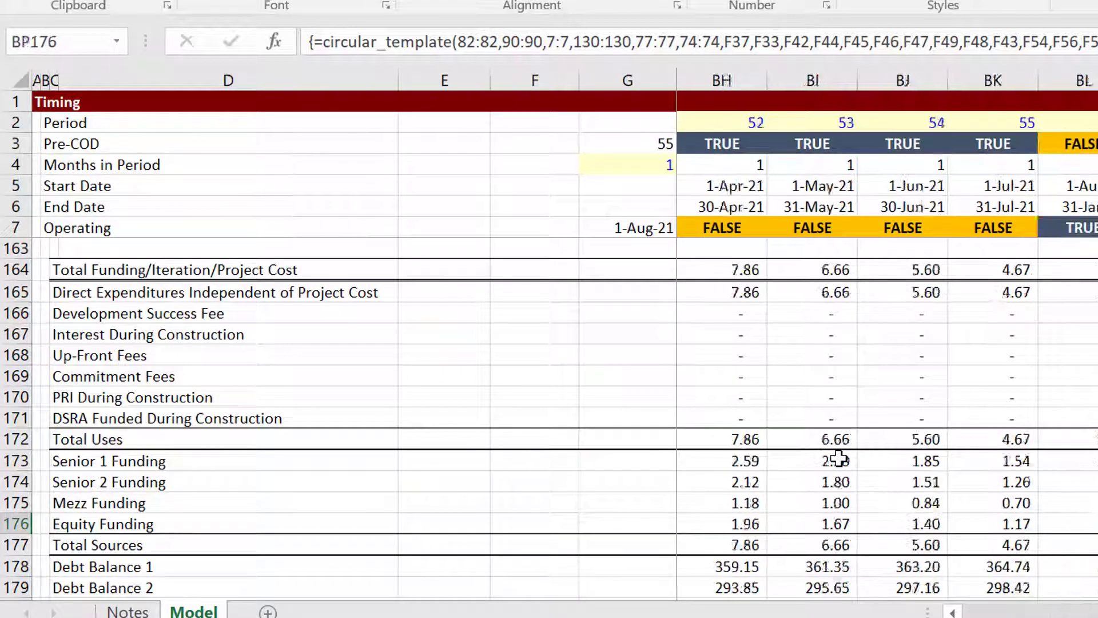
Confirm the final equity balance of 276.32 and review it back through earlier periods.
key(Down)
key(Down)
key(Down)
key(Down)
key(Down)
key(Down)
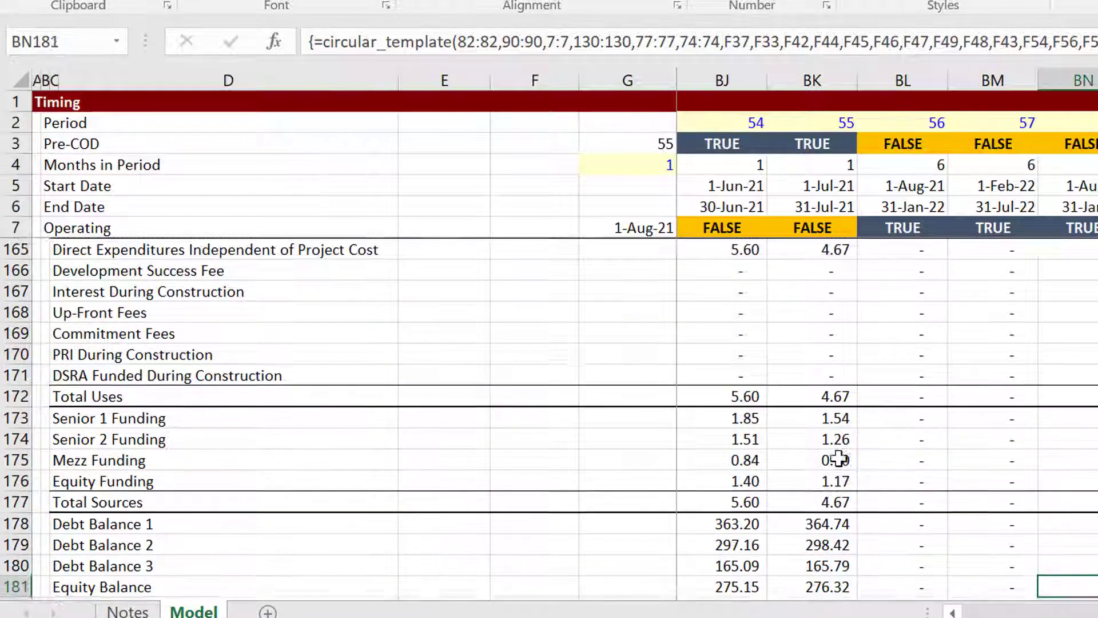
key(Up)
key(Up)
key(Left)
key(Left)
key(Left)
key(Left)
key(Left)
key(Left)
key(Left)
key(Left)
key(Left)
key(Left)
key(Left)
key(Left)
key(Left)
key(Left)
key(Left)
key(Left)
key(Left)
key(Left)
key(Left)
key(Left)
key(Left)
key(Left)
key(Left)
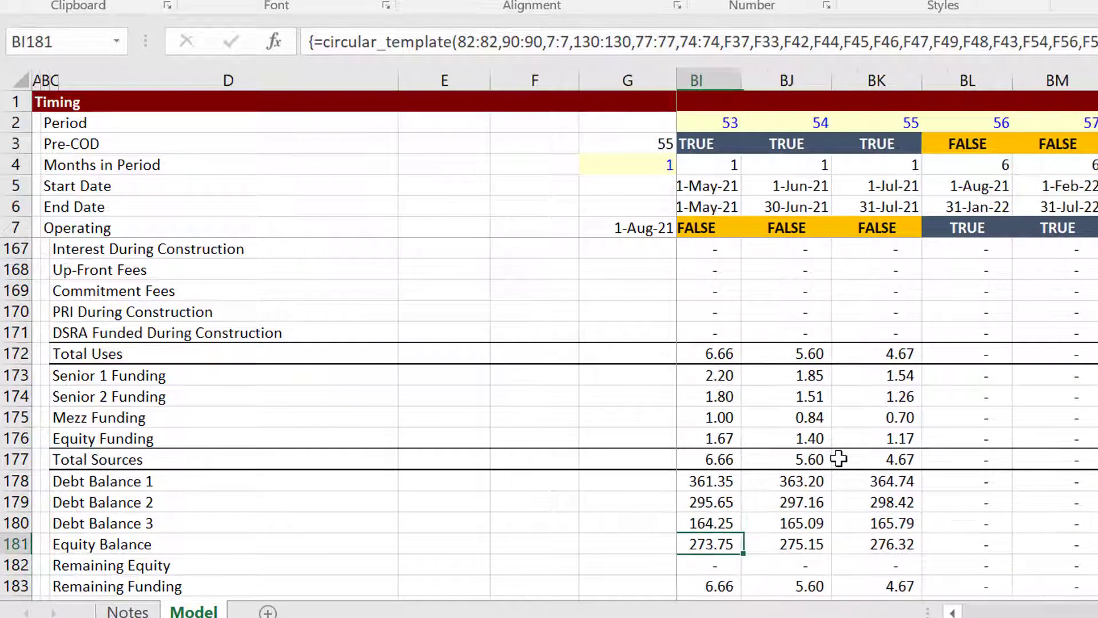
key(Left)
key(Left)
key(Left)
key(Left)
key(Left)
key(Left)
key(Left)
key(Left)
key(Left)
key(Left)
key(Left)
key(Left)
key(Left)
key(Left)
key(Left)
key(Left)
key(Left)
key(Left)
key(Left)
key(Left)
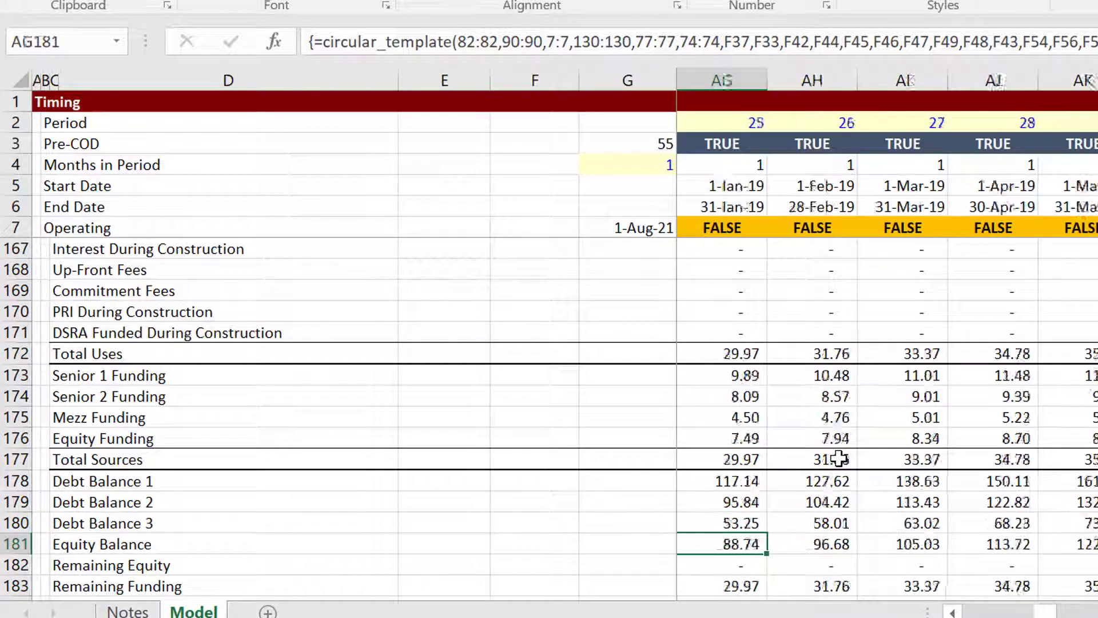
key(Left)
key(Left)
key(Left)
Move back up through the funding rows to the debt inputs near the top.
key(Up)
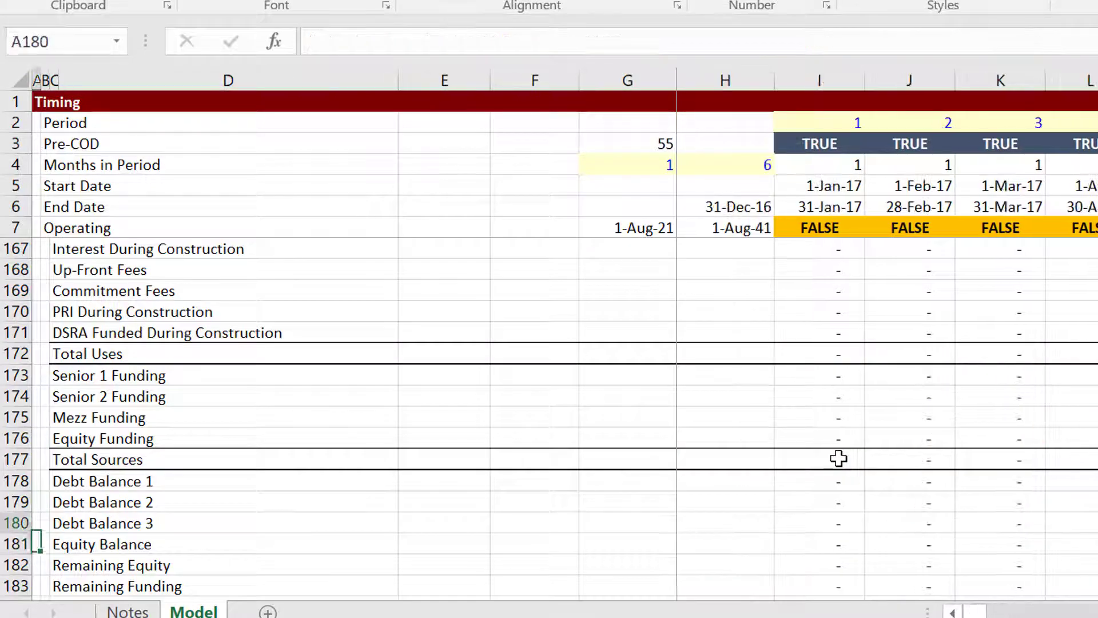
key(Up)
key(Up)
key(Up)
key(Up)
key(Up)
key(Up)
key(Up)
key(Up)
key(Up)
key(Up)
key(Up)
key(Up)
key(Up)
key(Up)
key(Up)
key(Up)
key(Up)
key(Up)
key(Up)
key(Up)
key(Up)
key(Up)
key(Up)
key(Up)
key(Up)
key(Up)
key(Up)
key(Up)
key(Up)
key(Up)
key(Up)
key(Up)
key(Up)
key(Up)
key(Up)
key(Up)
key(Up)
key(Up)
key(Up)
key(Up)
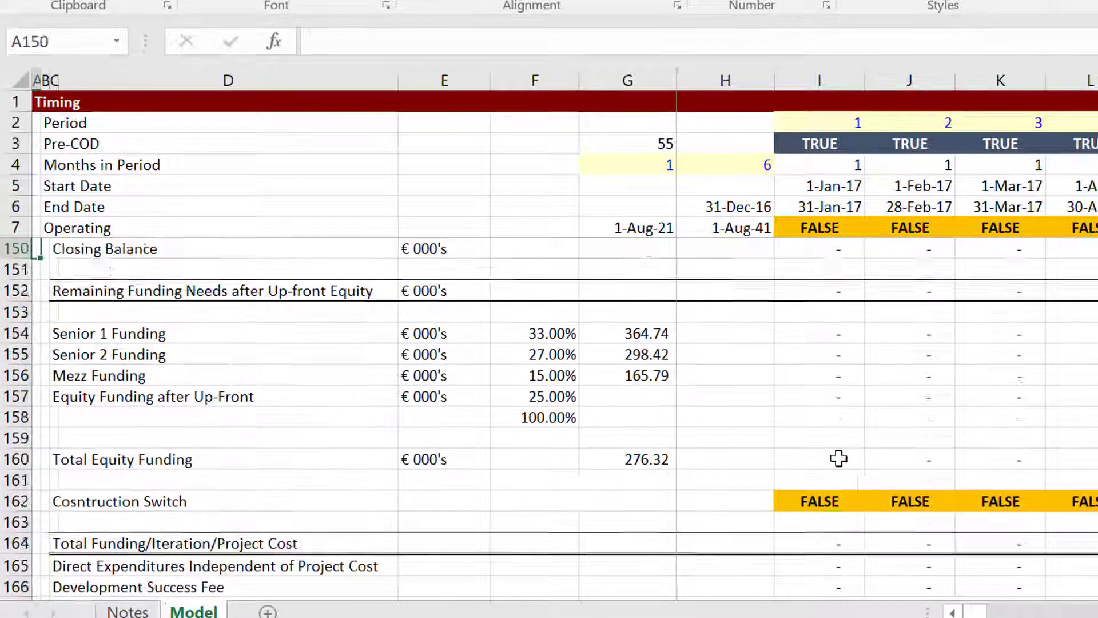
key(Up)
key(Up)
key(Up)
key(Up)
key(Up)
key(Up)
key(Up)
key(Up)
key(Up)
key(Up)
key(Up)
key(Up)
key(Up)
key(Up)
key(Up)
key(Up)
key(Up)
key(Up)
key(Up)
key(Up)
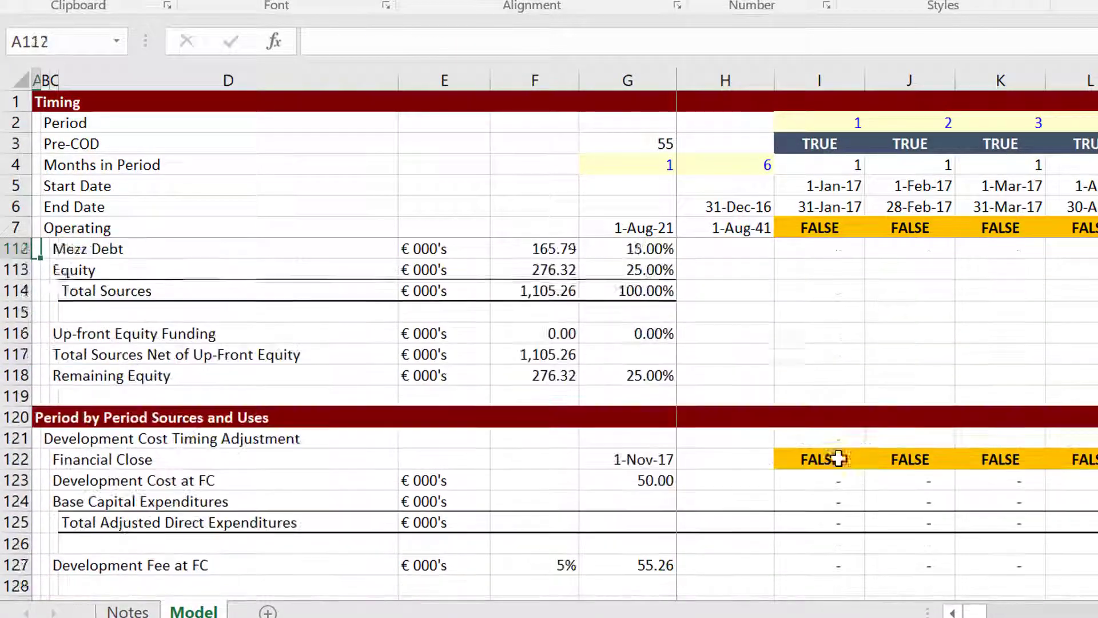
key(Up)
key(Up)
key(Up)
key(Up)
key(Up)
key(Up)
key(Up)
key(Up)
key(Up)
key(Up)
key(Up)
key(Up)
key(Up)
key(Up)
key(Up)
key(Up)
key(Up)
key(Up)
key(Up)
key(Up)
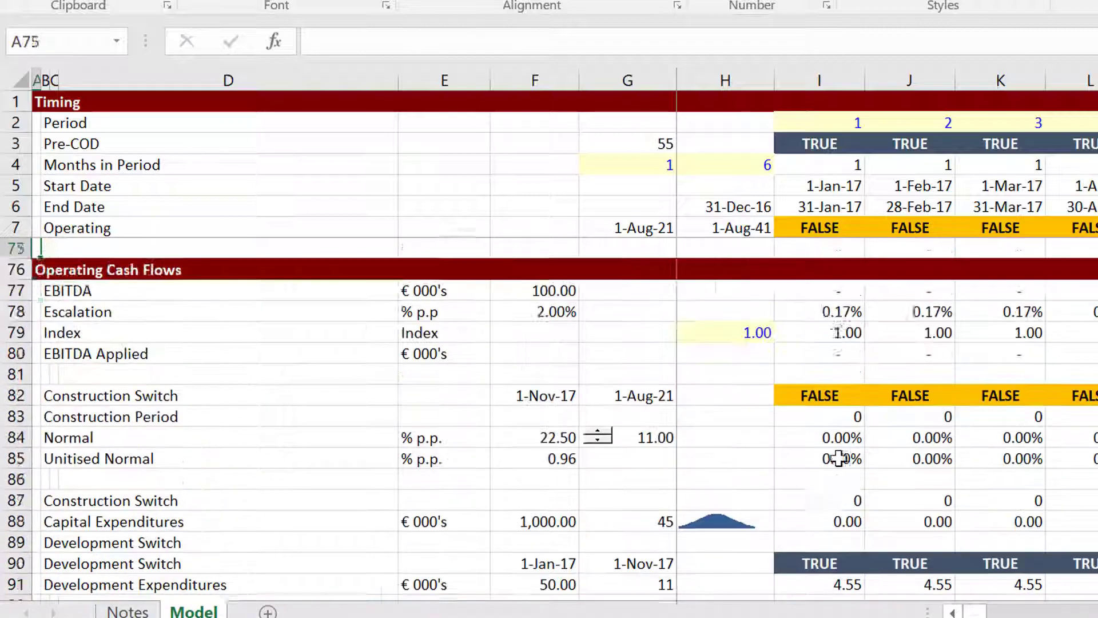
key(Up)
key(Up)
key(Up)
key(Up)
key(Up)
key(Up)
key(Up)
key(Up)
key(Up)
key(Up)
key(Up)
key(Up)
key(Up)
key(Up)
key(Up)
key(Up)
key(Up)
key(Up)
key(Up)
key(Up)
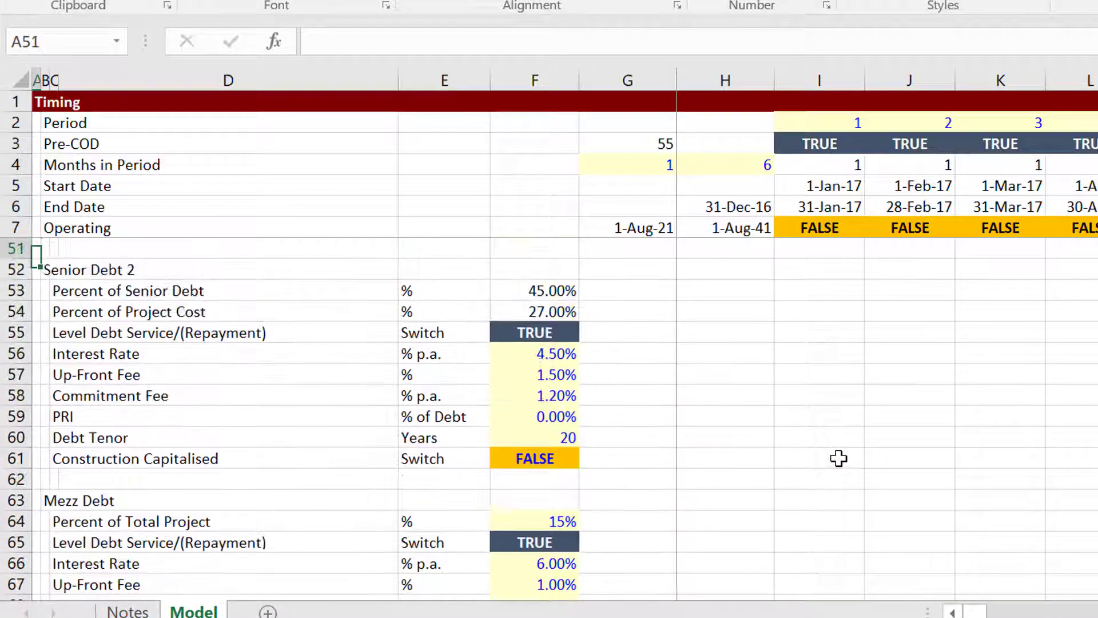